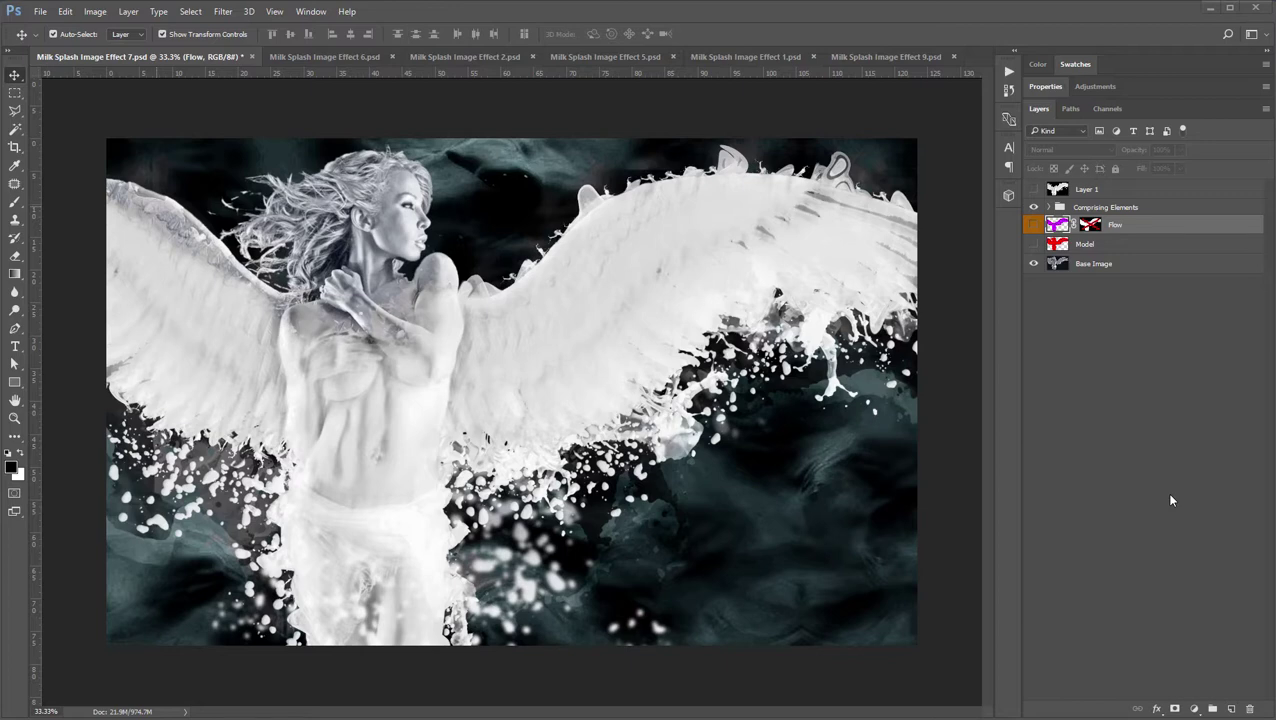
- Toggle Effect 7's splash effects to show only the white figure, then compare the Effect 6 horse
left_click(1033, 208)
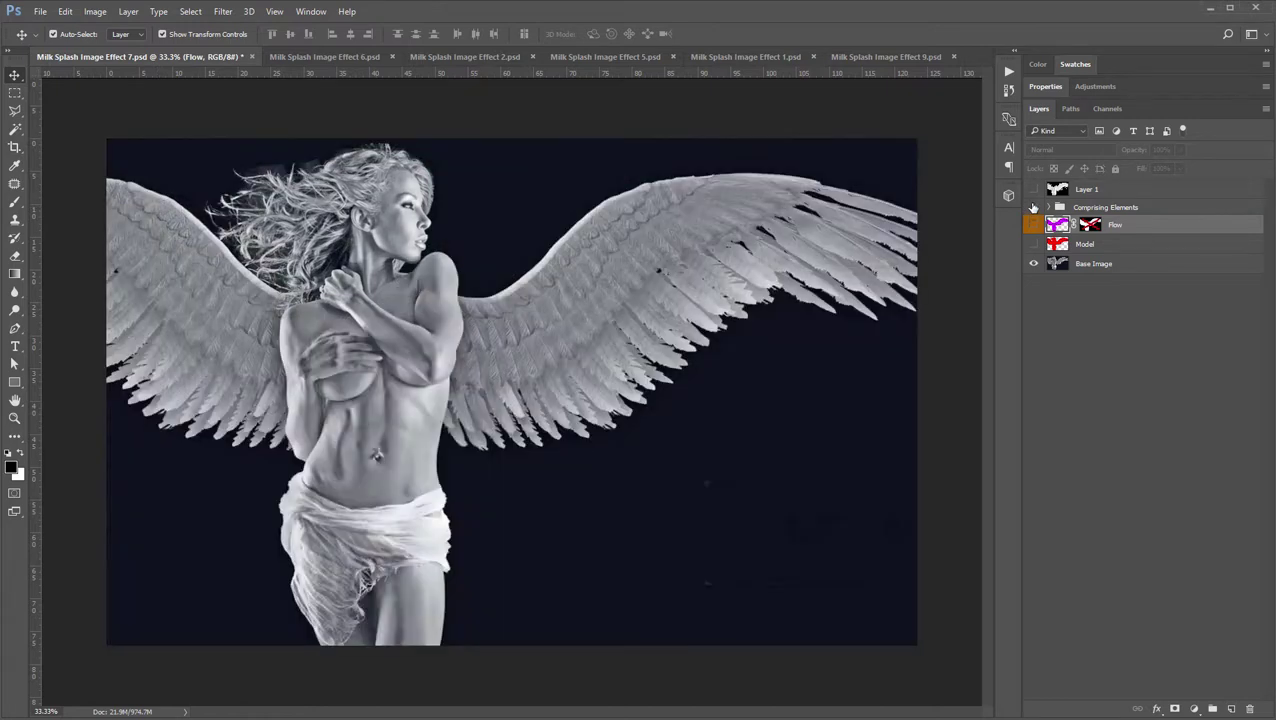
left_click(1033, 207)
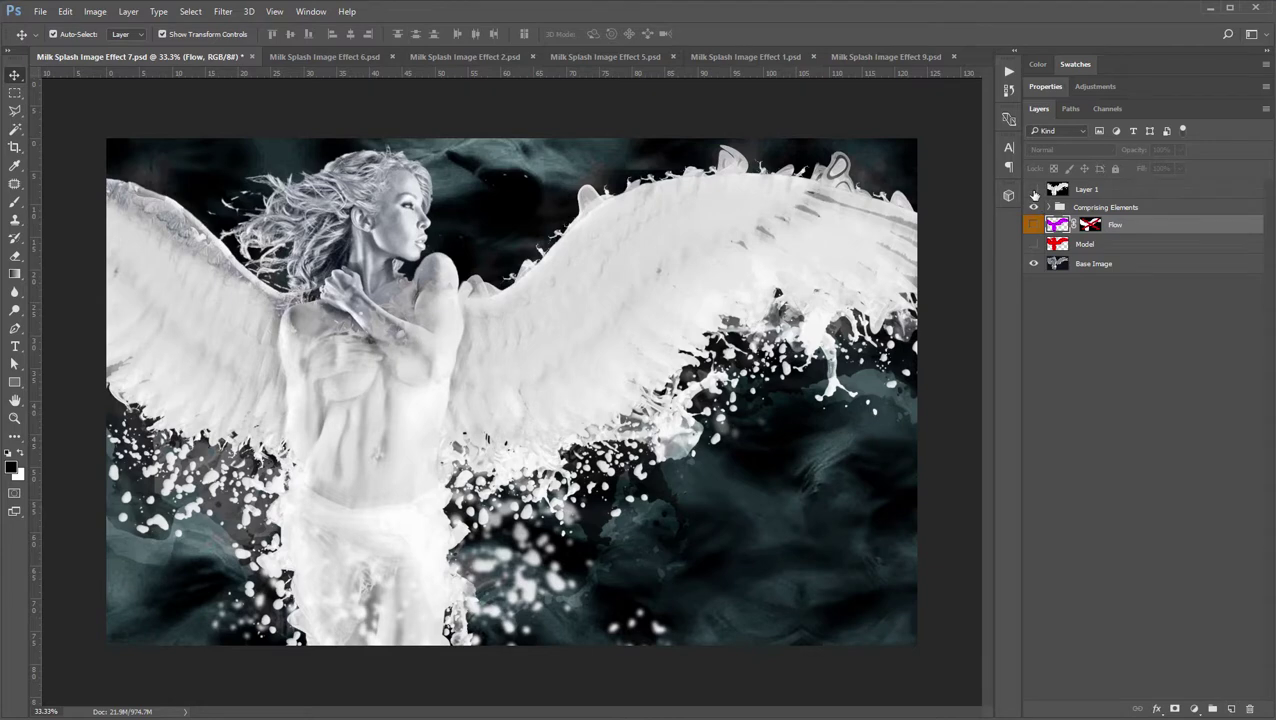
left_click(1033, 190)
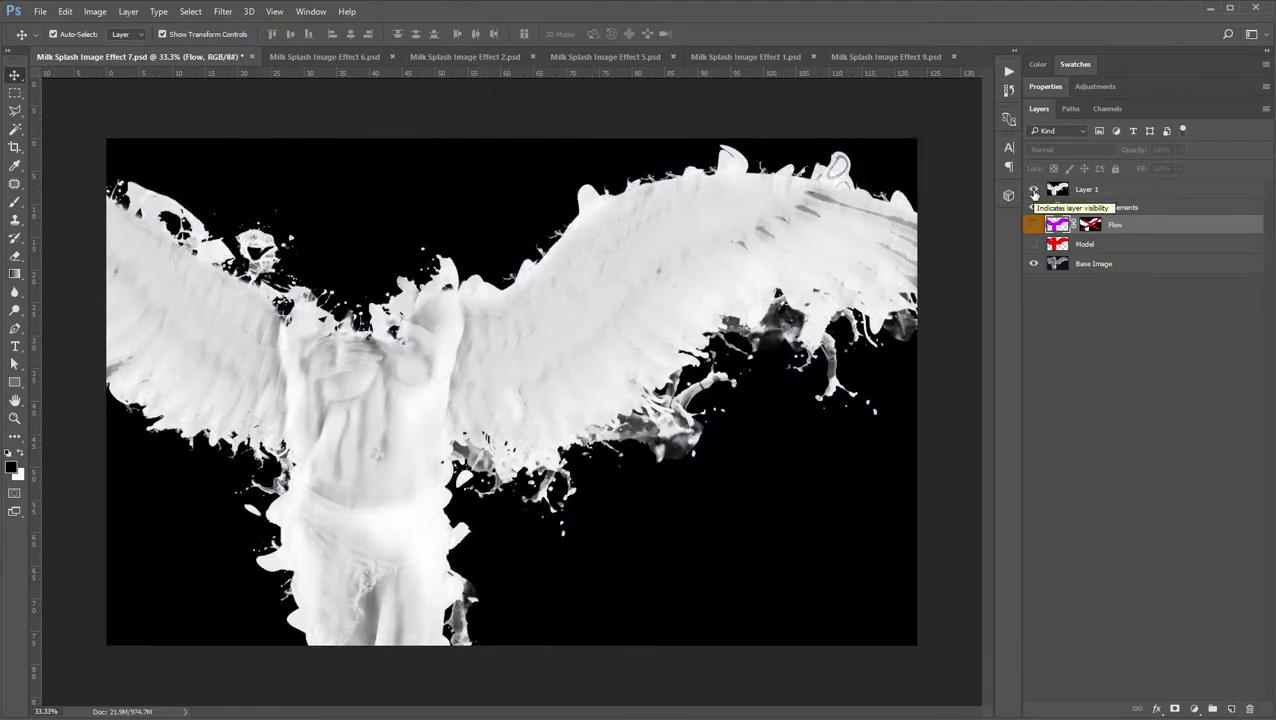
left_click(320, 57)
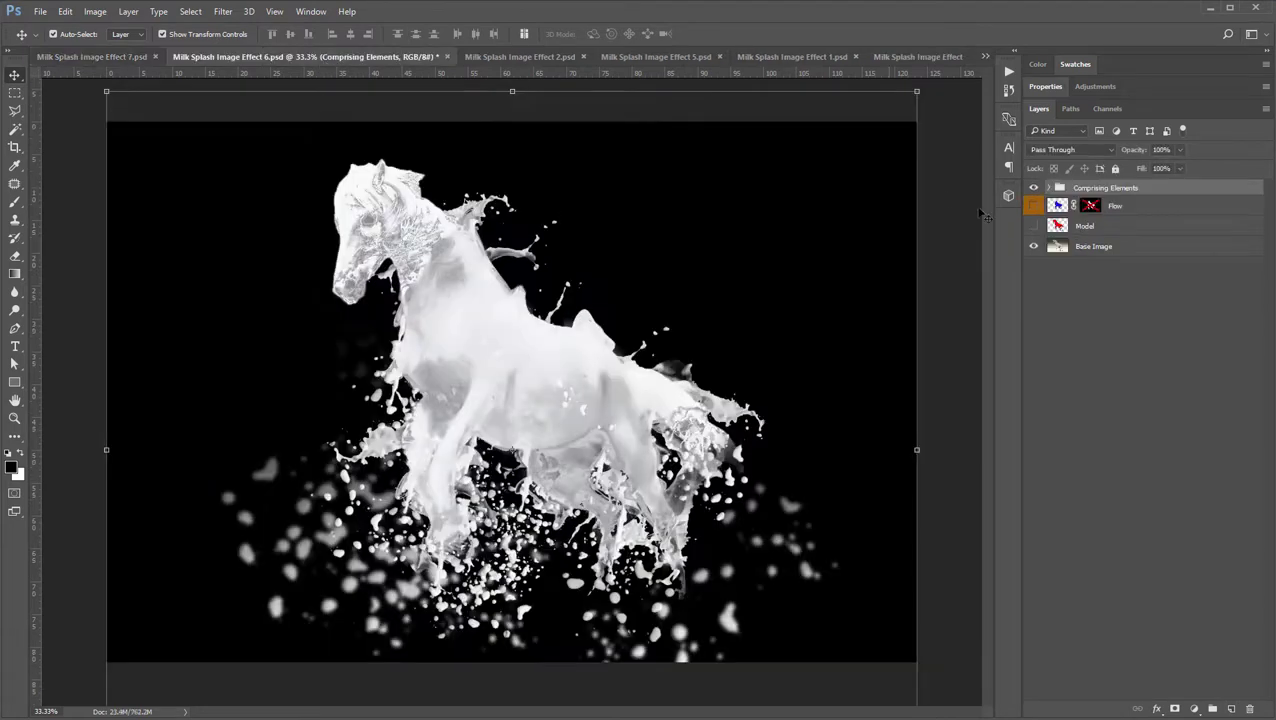
left_click(1033, 187)
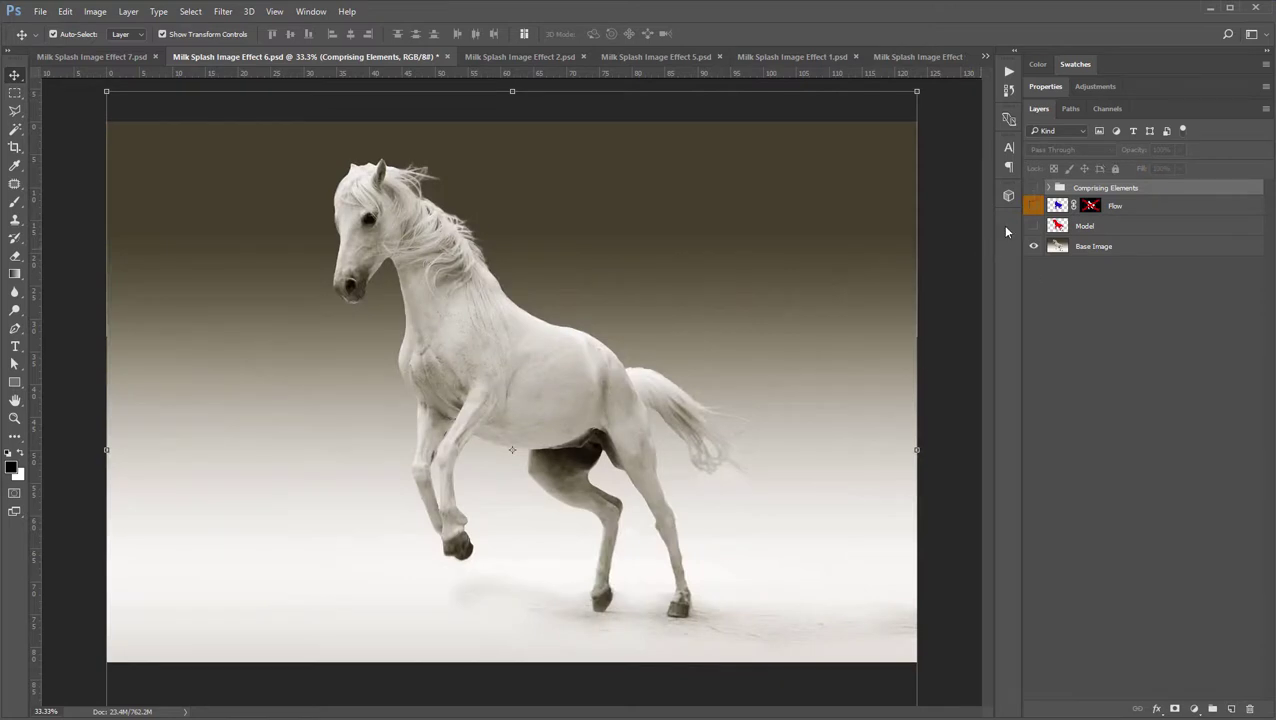
left_click(1034, 188)
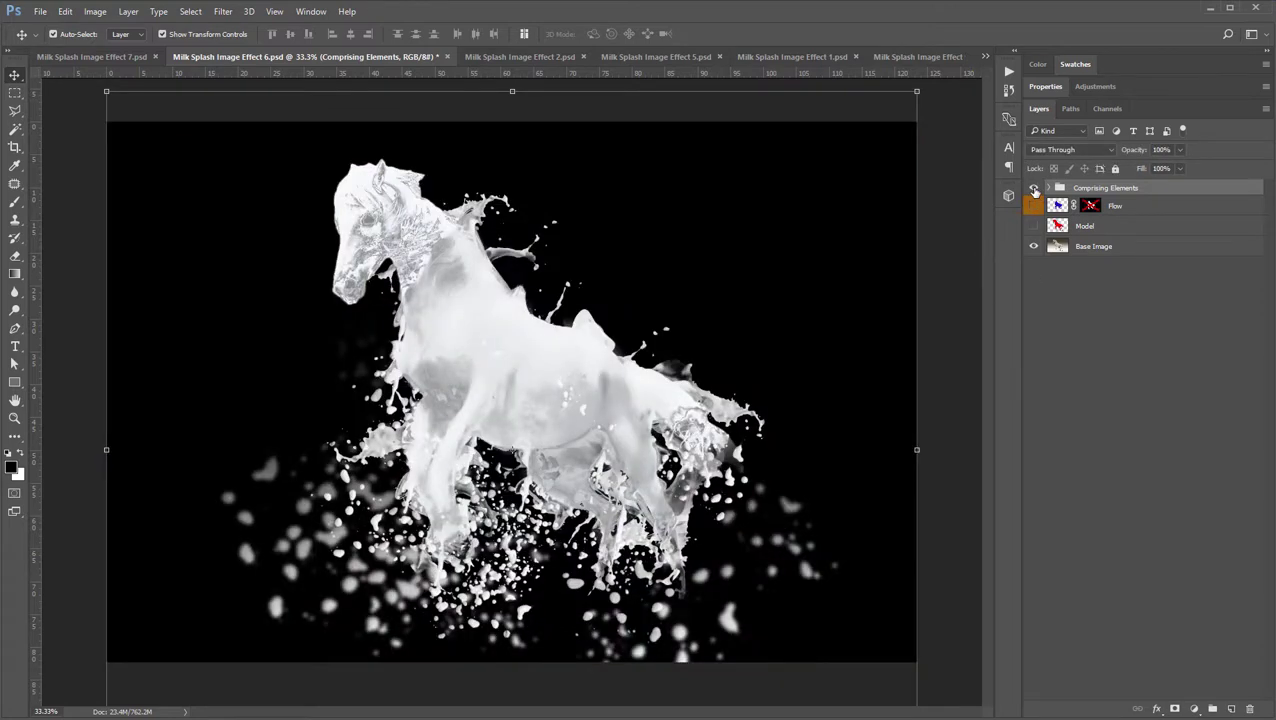
- Compare the Effect 2 model and Effect 5 apples photos against their milk-splash effects
left_click(526, 60)
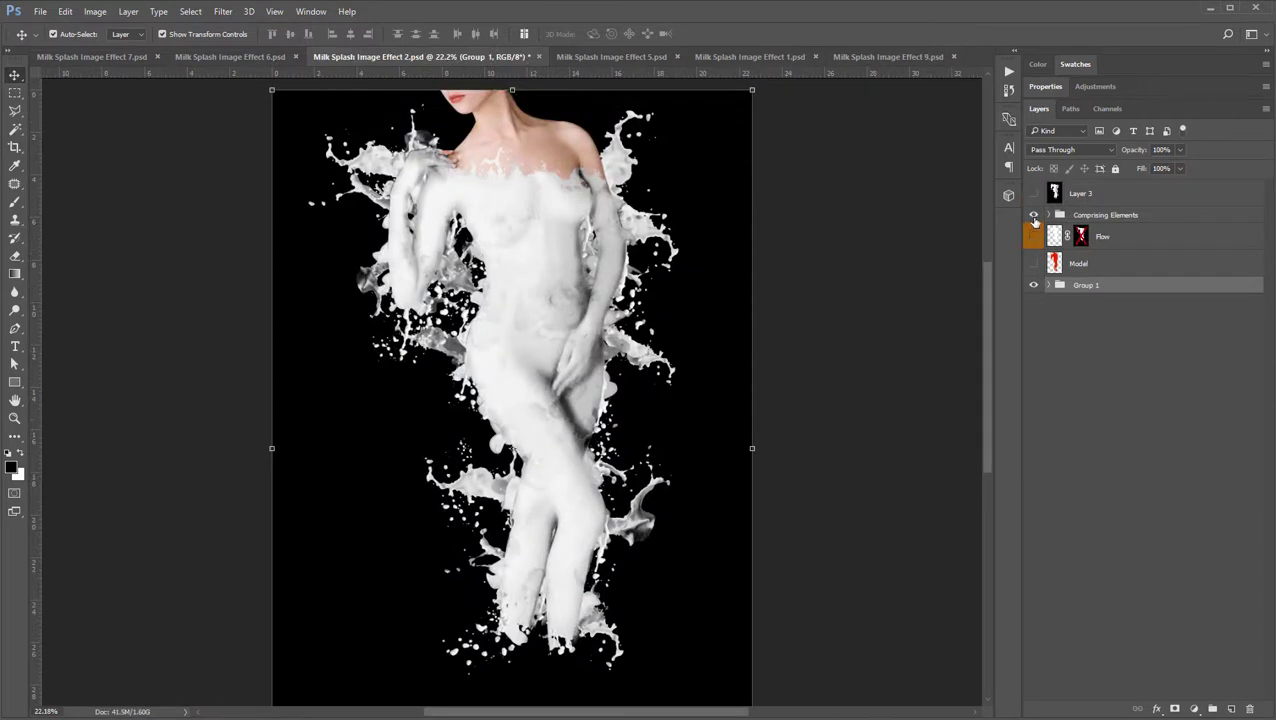
left_click(1034, 215)
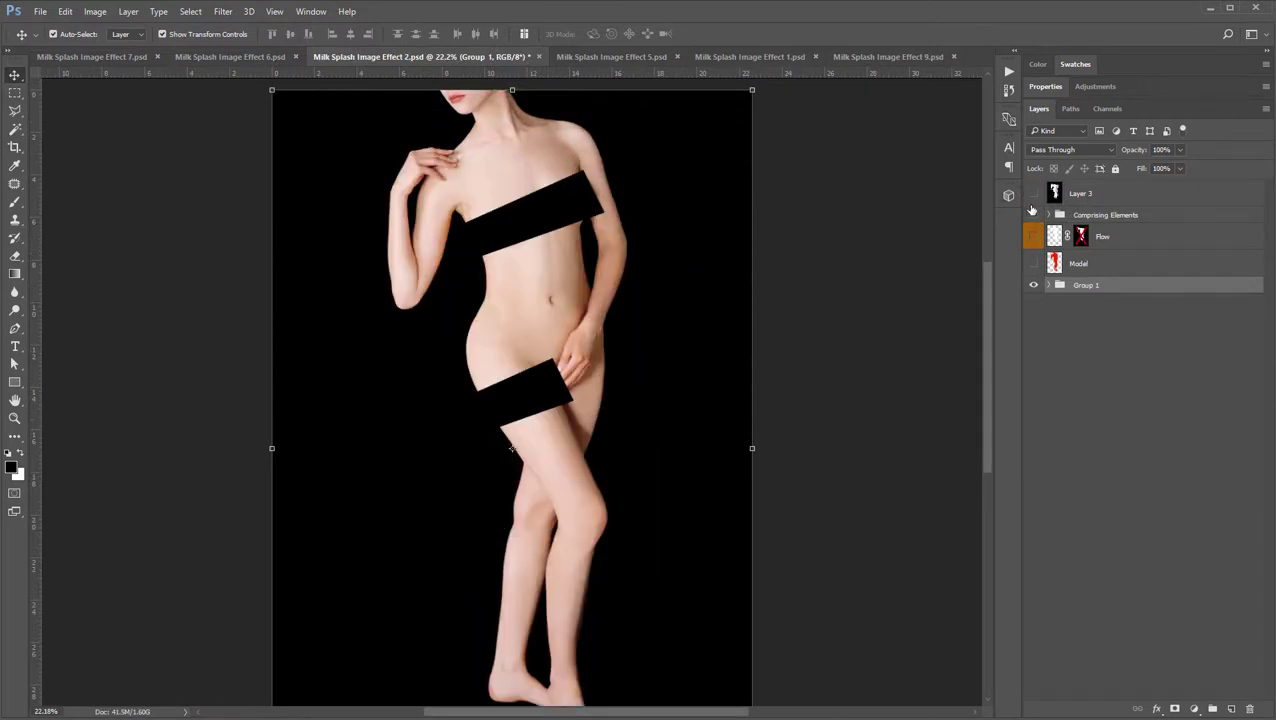
left_click(1033, 215)
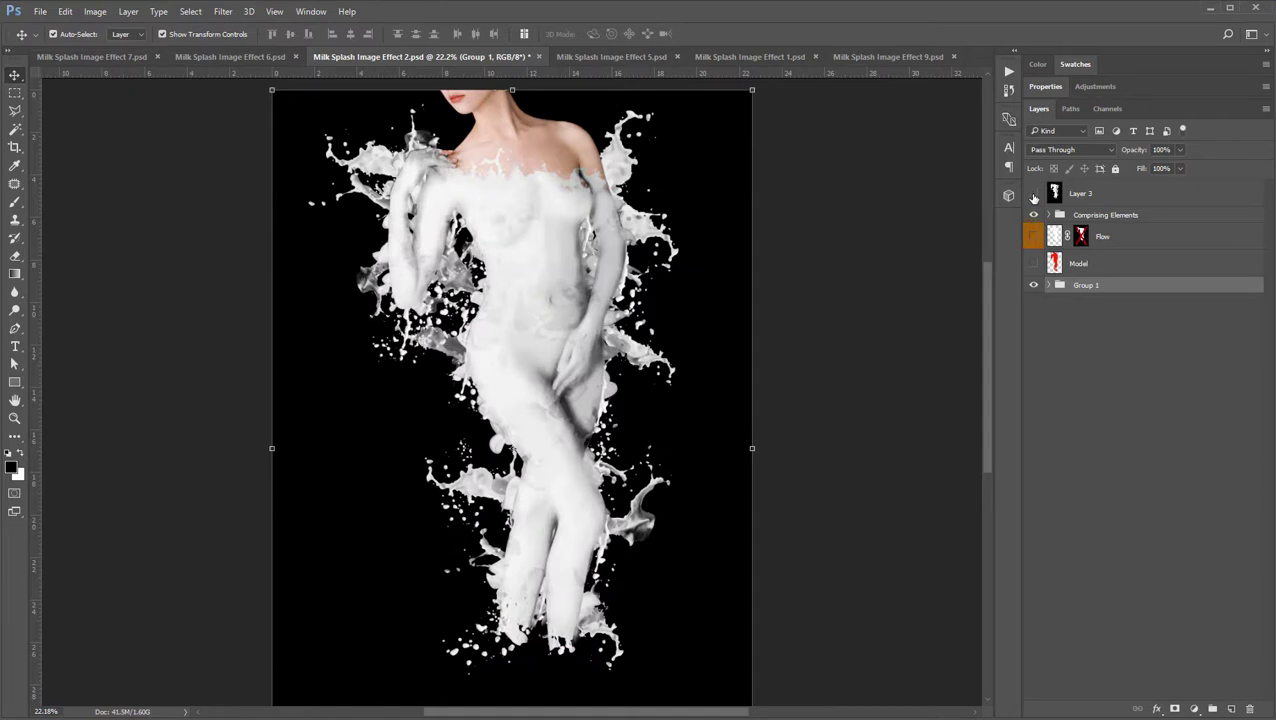
left_click(1034, 194)
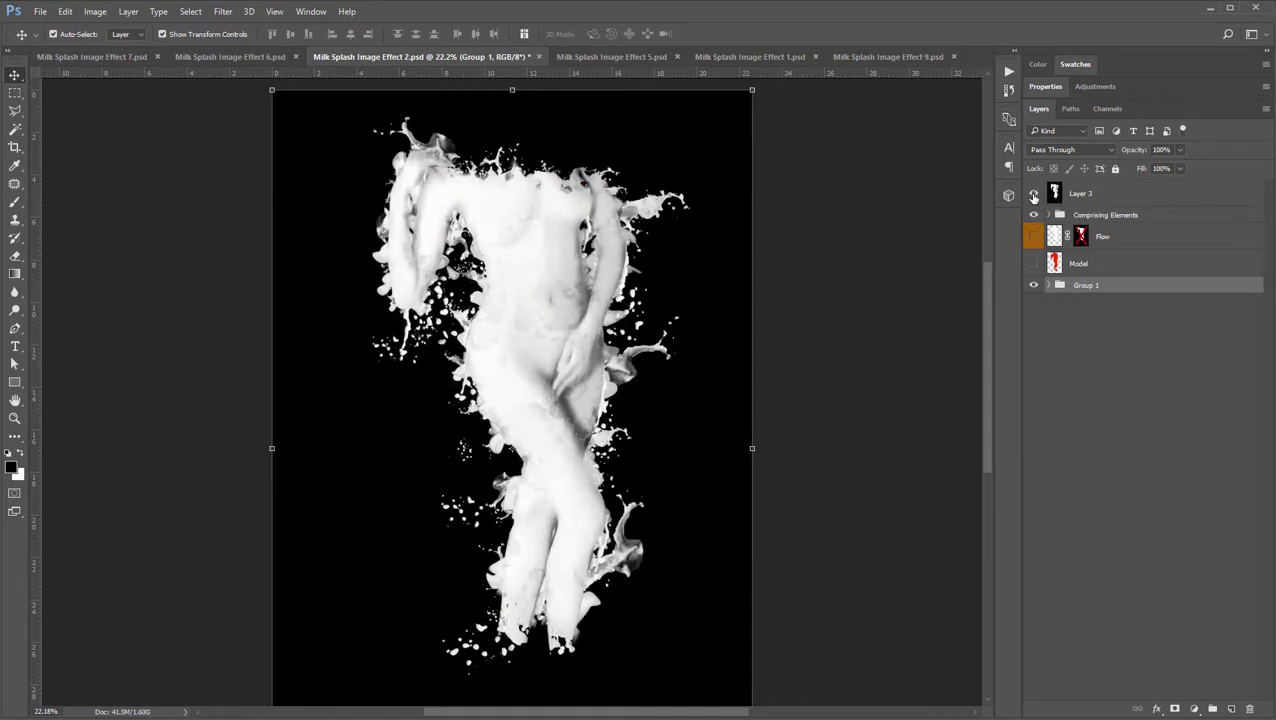
left_click(586, 58)
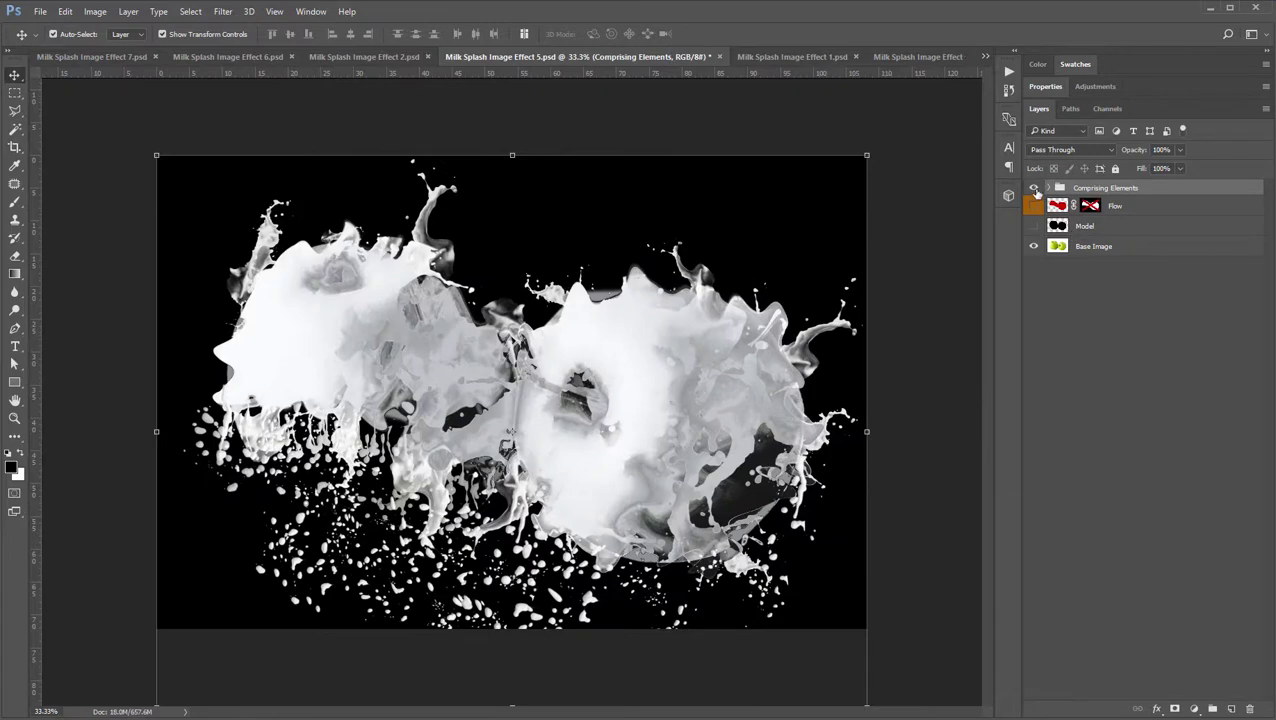
left_click(1034, 189)
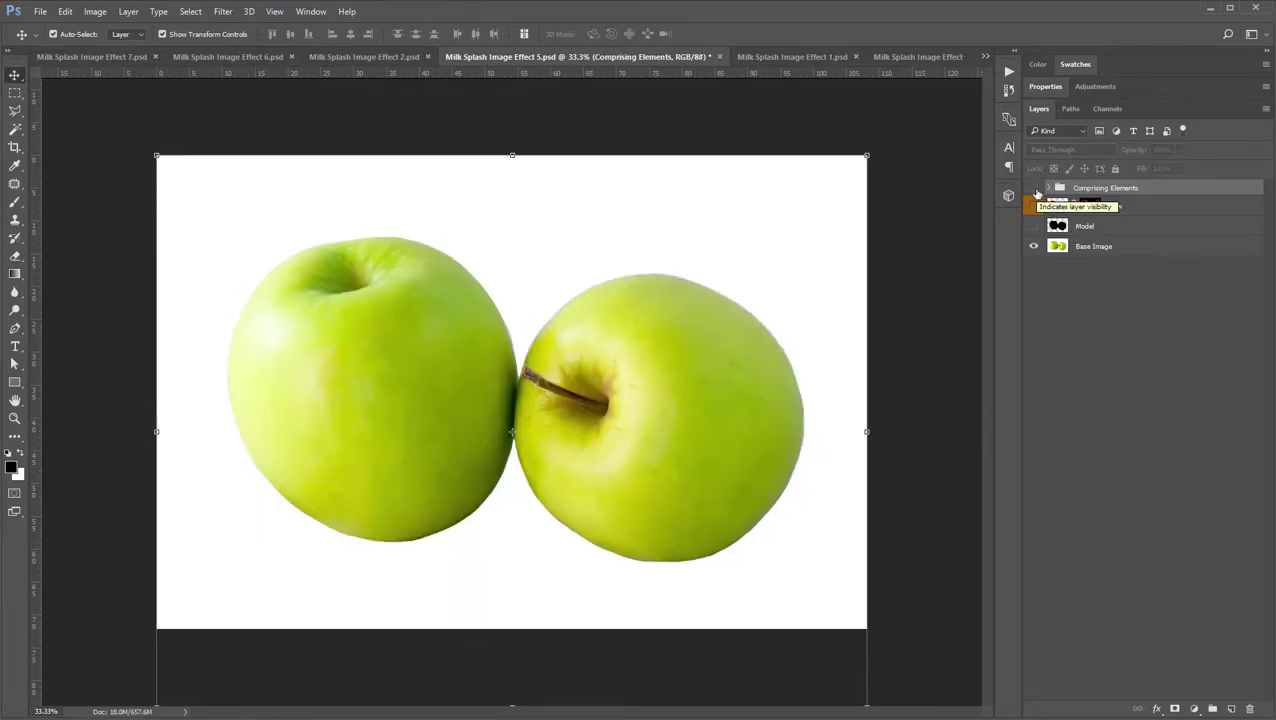
left_click(1034, 189)
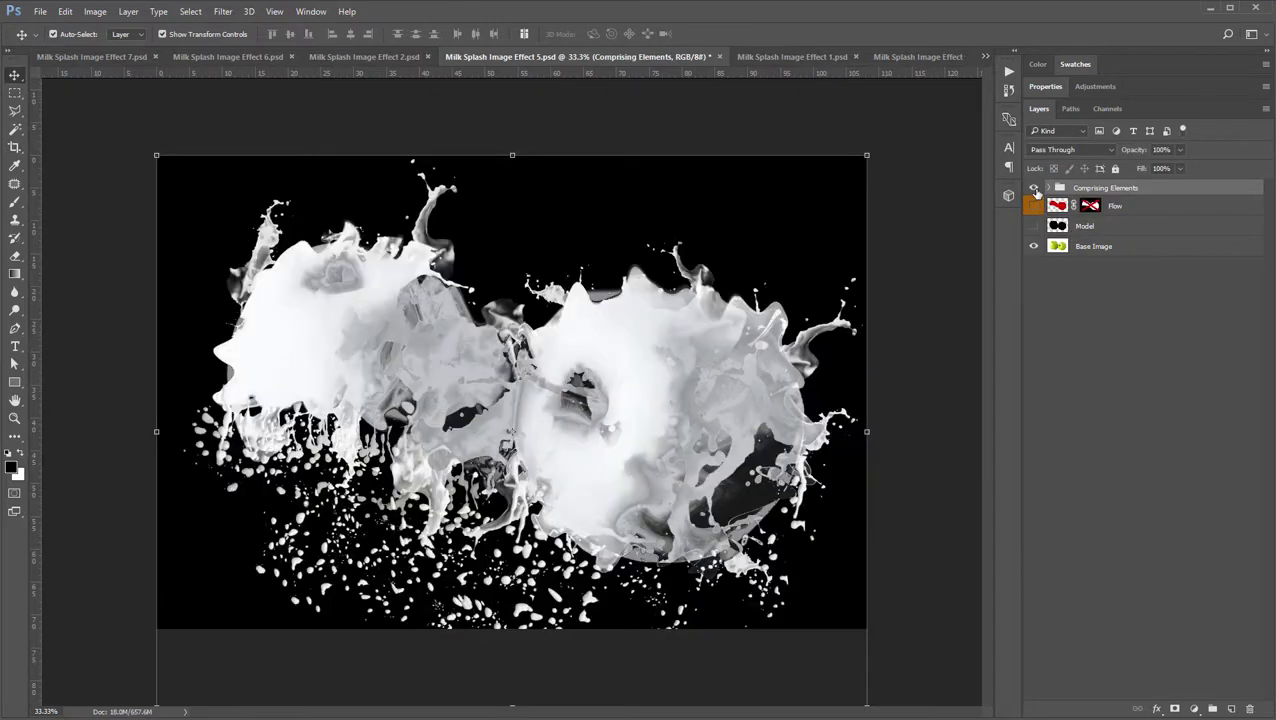
- Compare the Effect 1 man and Effect 9 legs photos with their splash effects, then return to Effect 7
left_click(810, 60)
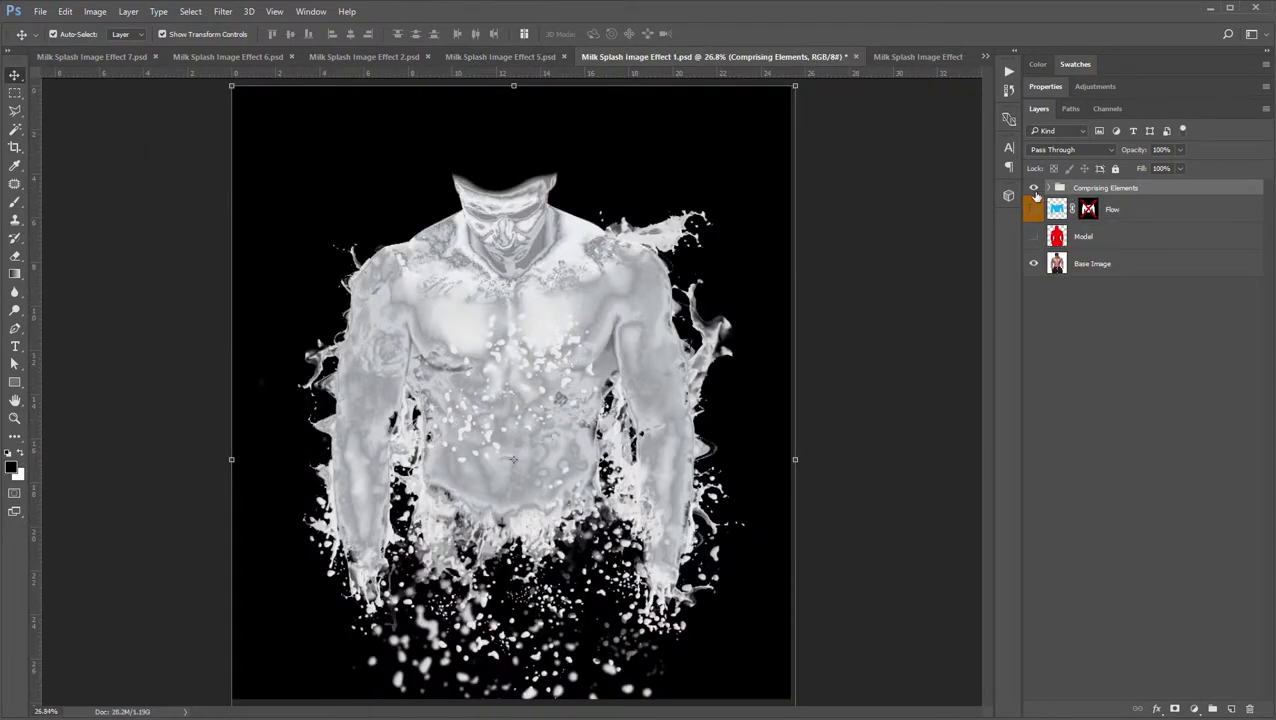
left_click(1034, 189)
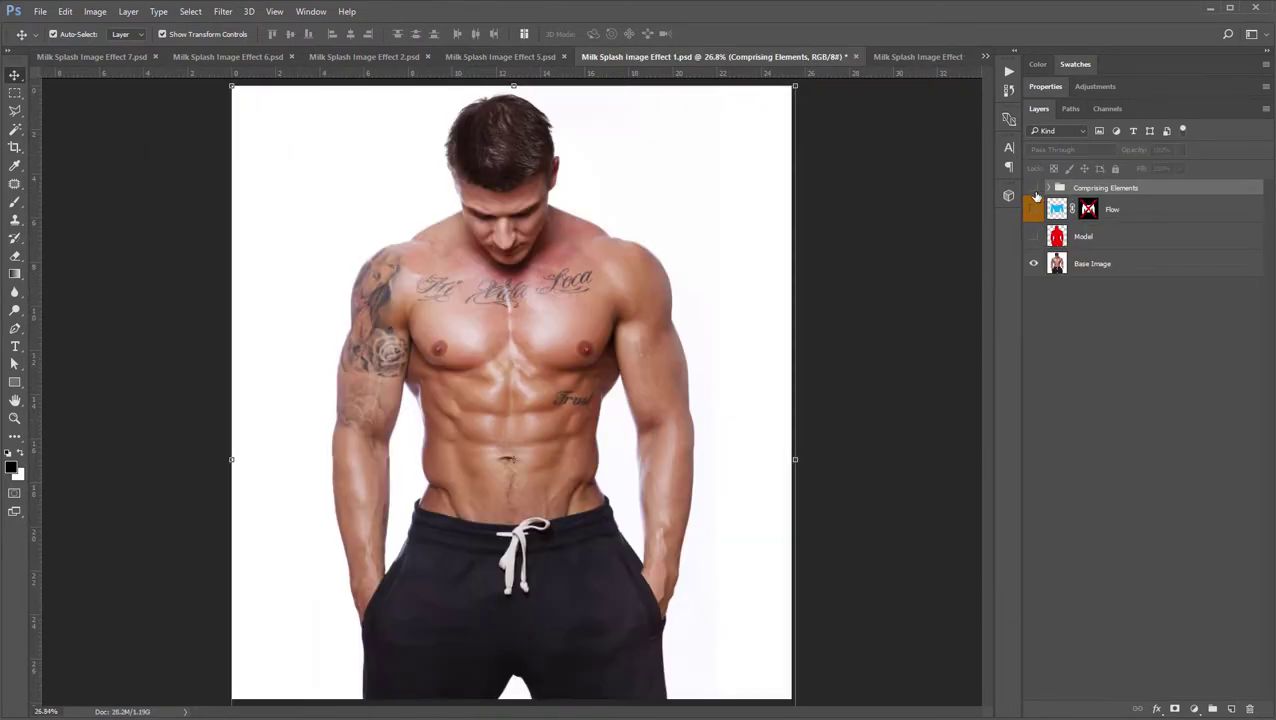
left_click(1035, 190)
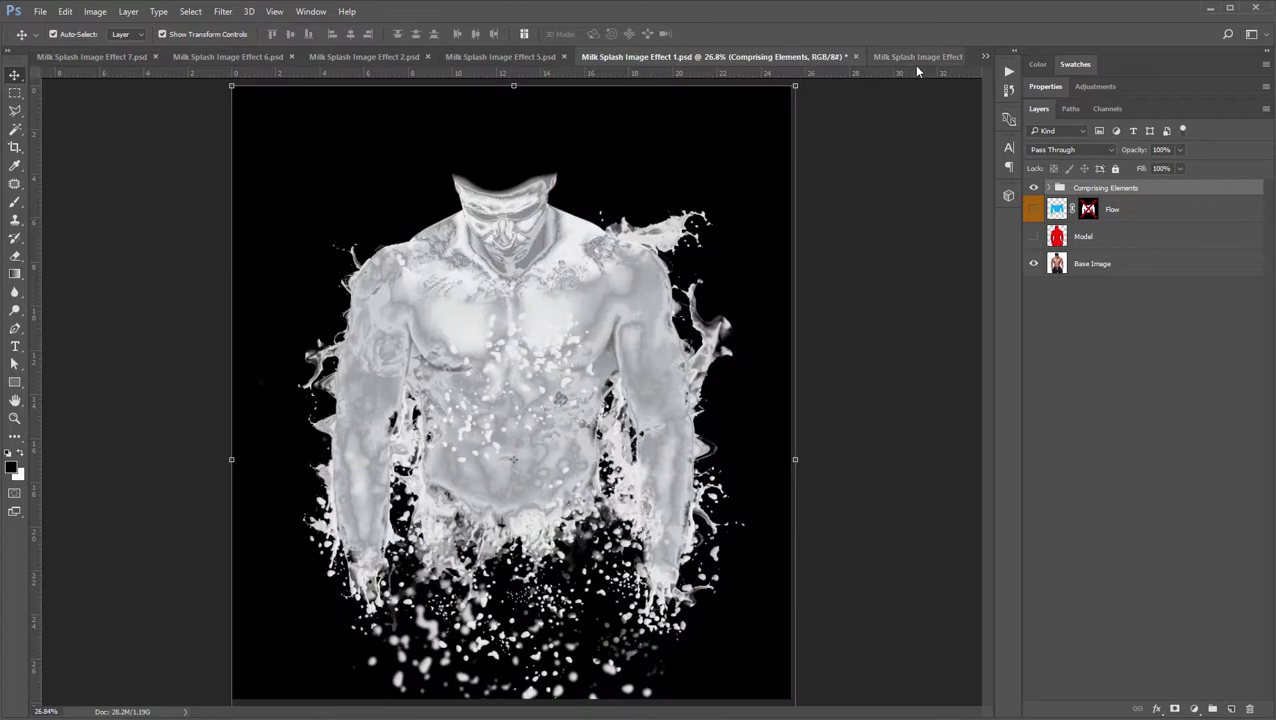
left_click(913, 62)
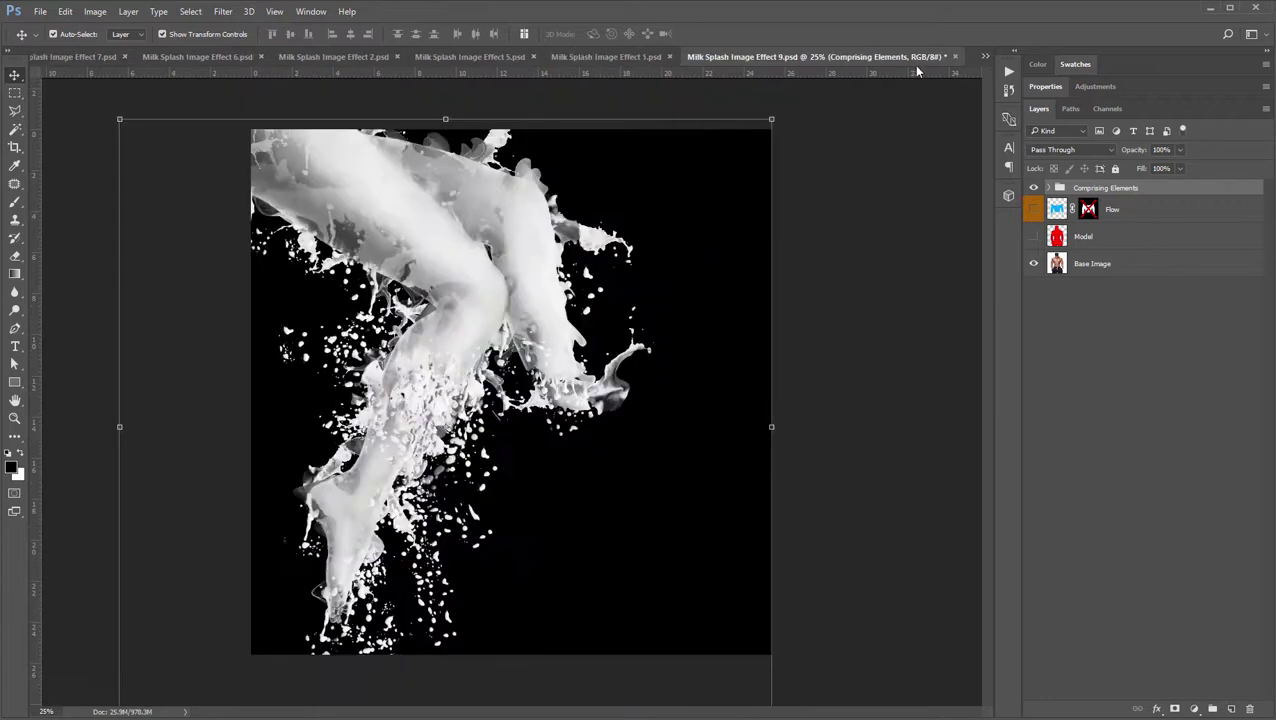
left_click(1034, 190)
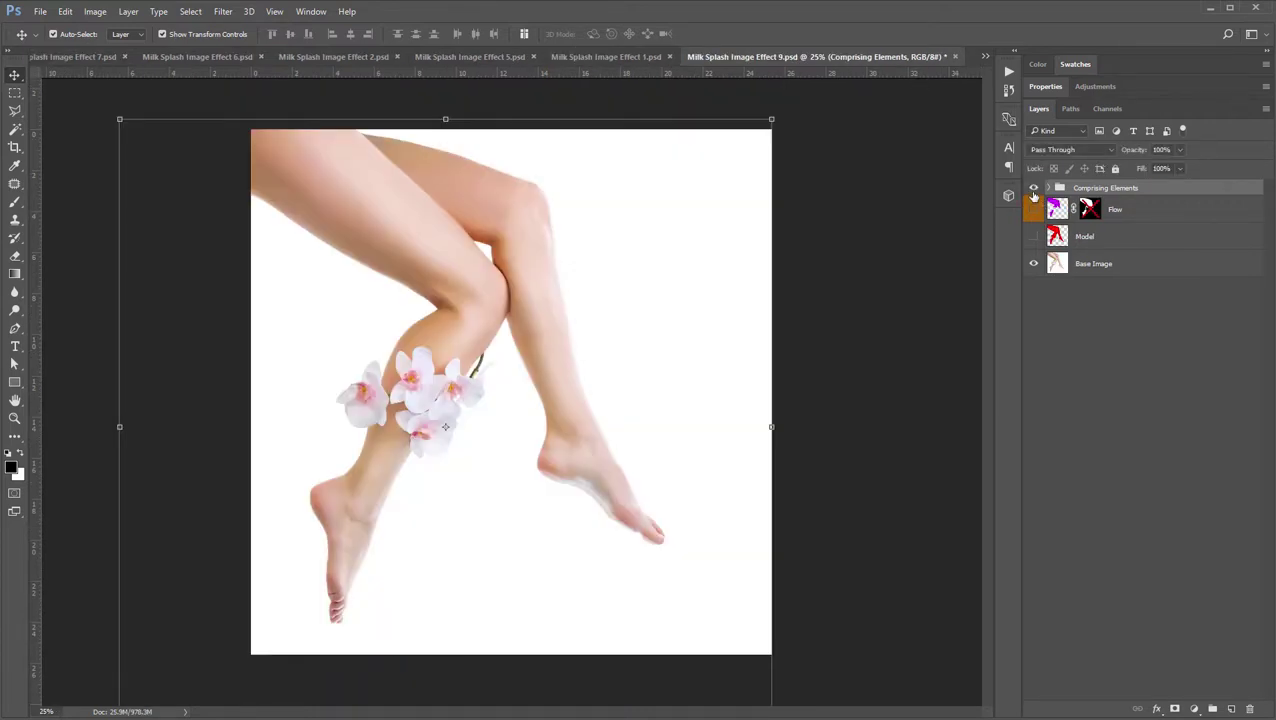
left_click(1034, 190)
left_click(84, 58)
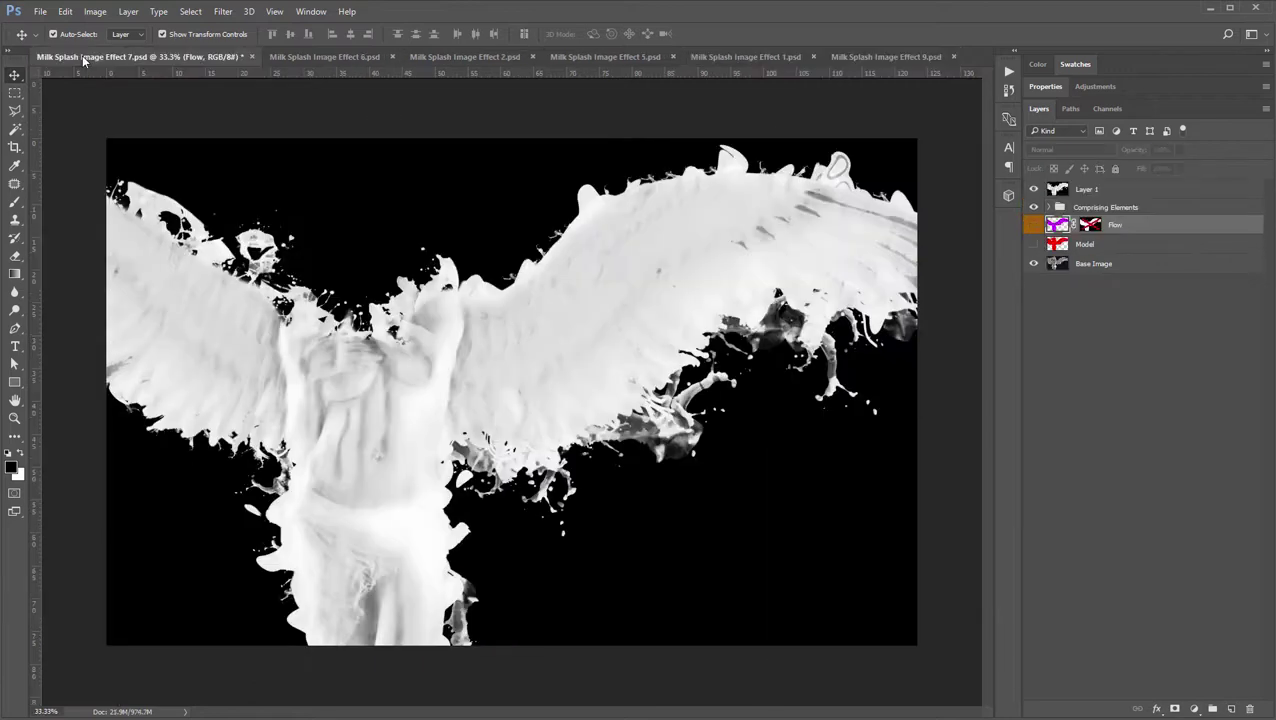
- Preview the red Model and magenta Flow silhouettes, then restore the Comprising Elements splash effects
left_click(1034, 190)
left_click(1034, 207)
left_click(1034, 244)
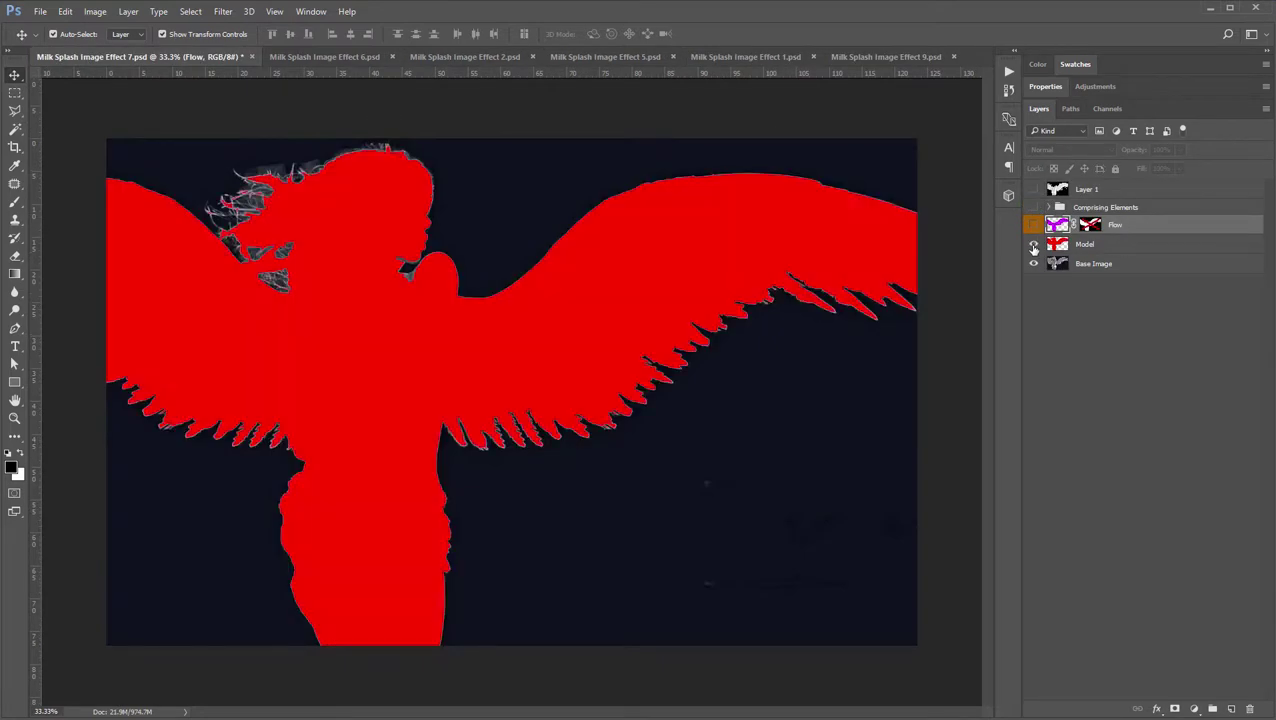
left_click(1086, 246)
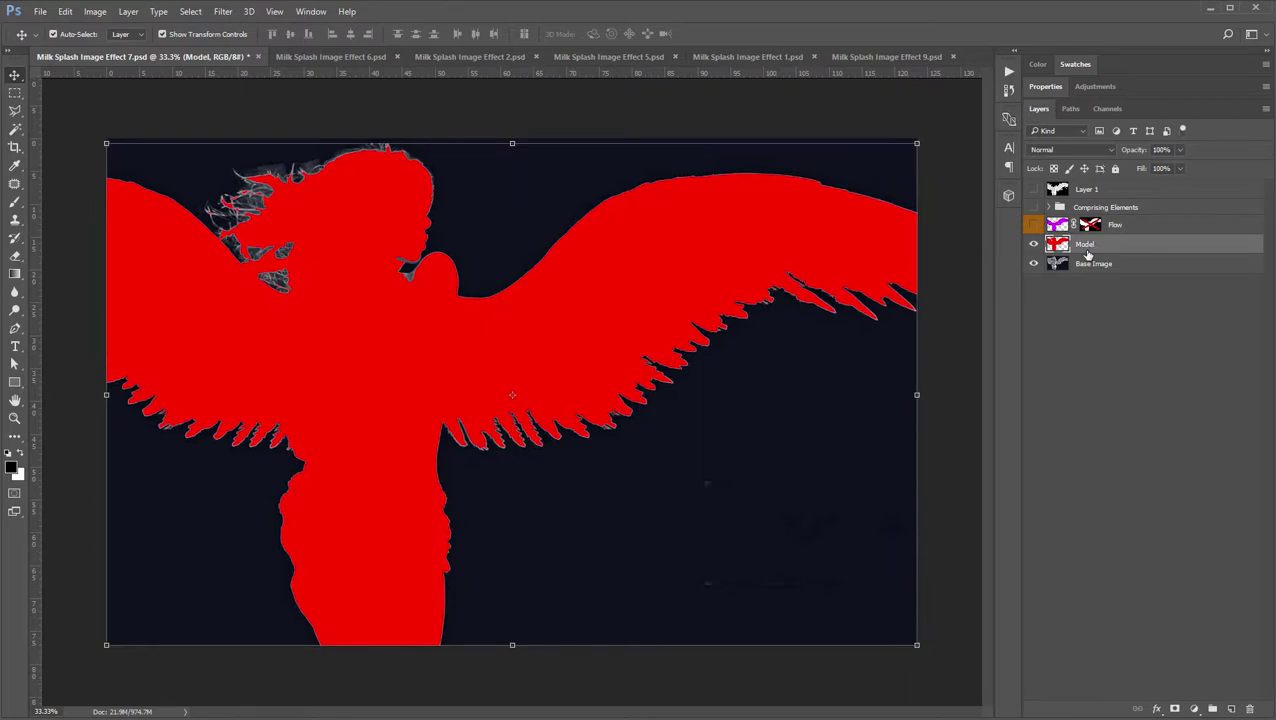
left_click(1033, 244)
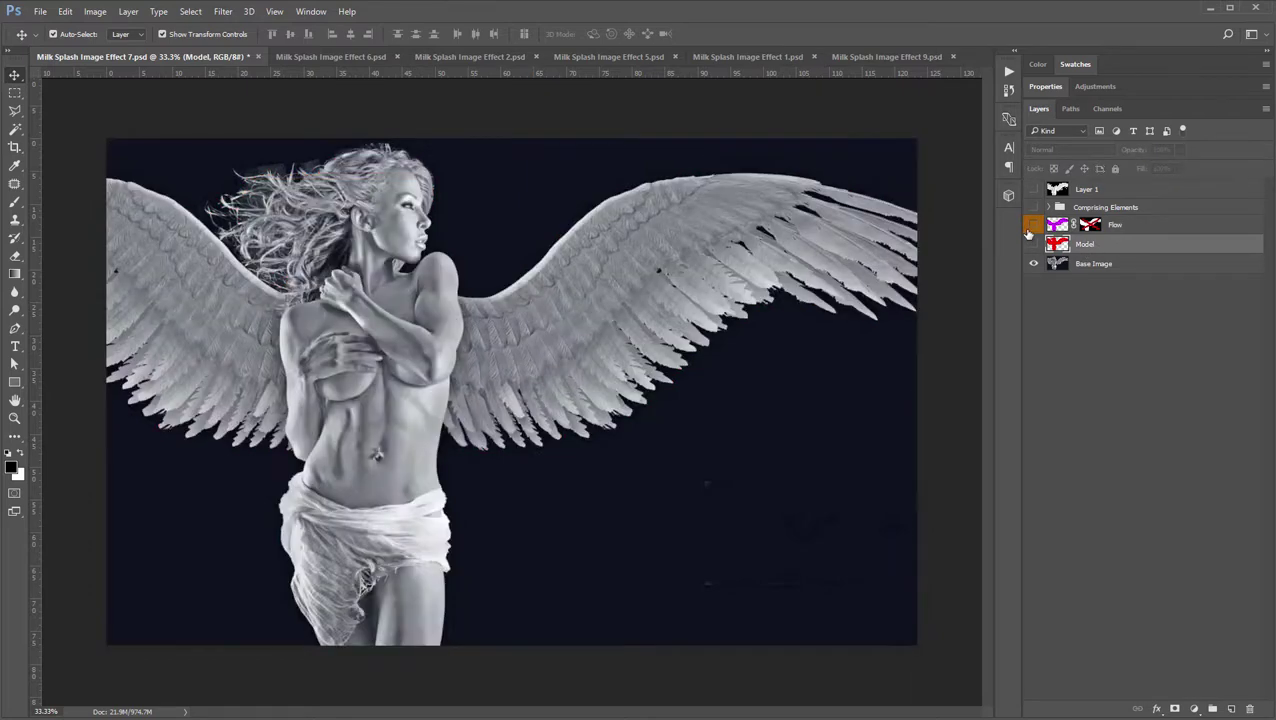
left_click(1033, 225)
left_click(1125, 225)
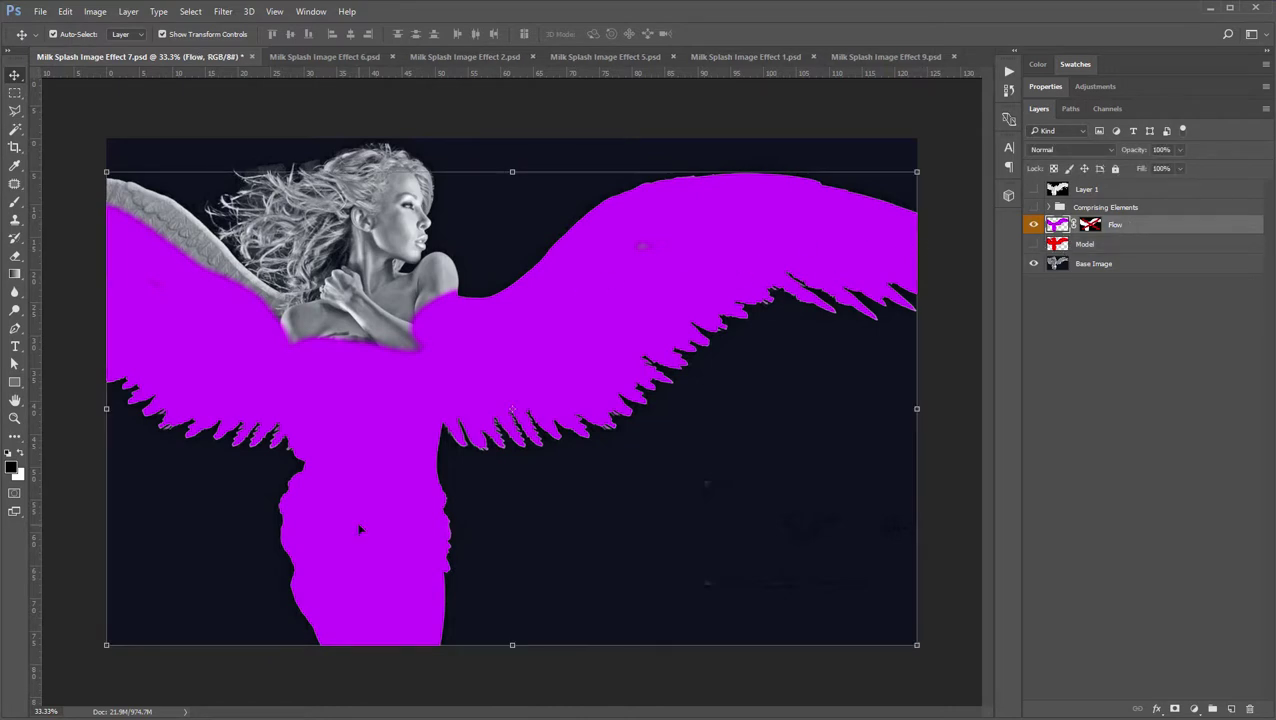
left_click_drag(1033, 225, 1033, 207)
- Inspect the Comprising Elements group contents, glance at Effect 6, and return to the angel document
left_click(1052, 208)
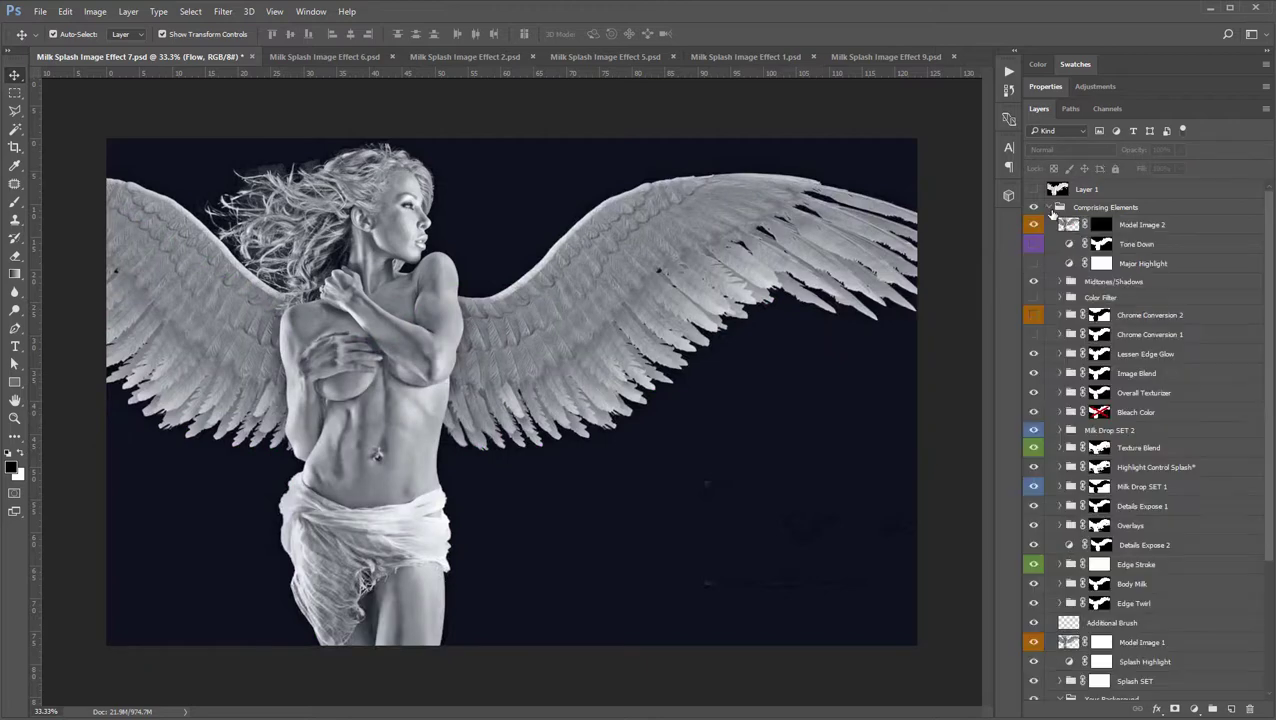
scroll(1116, 596, "down", 4)
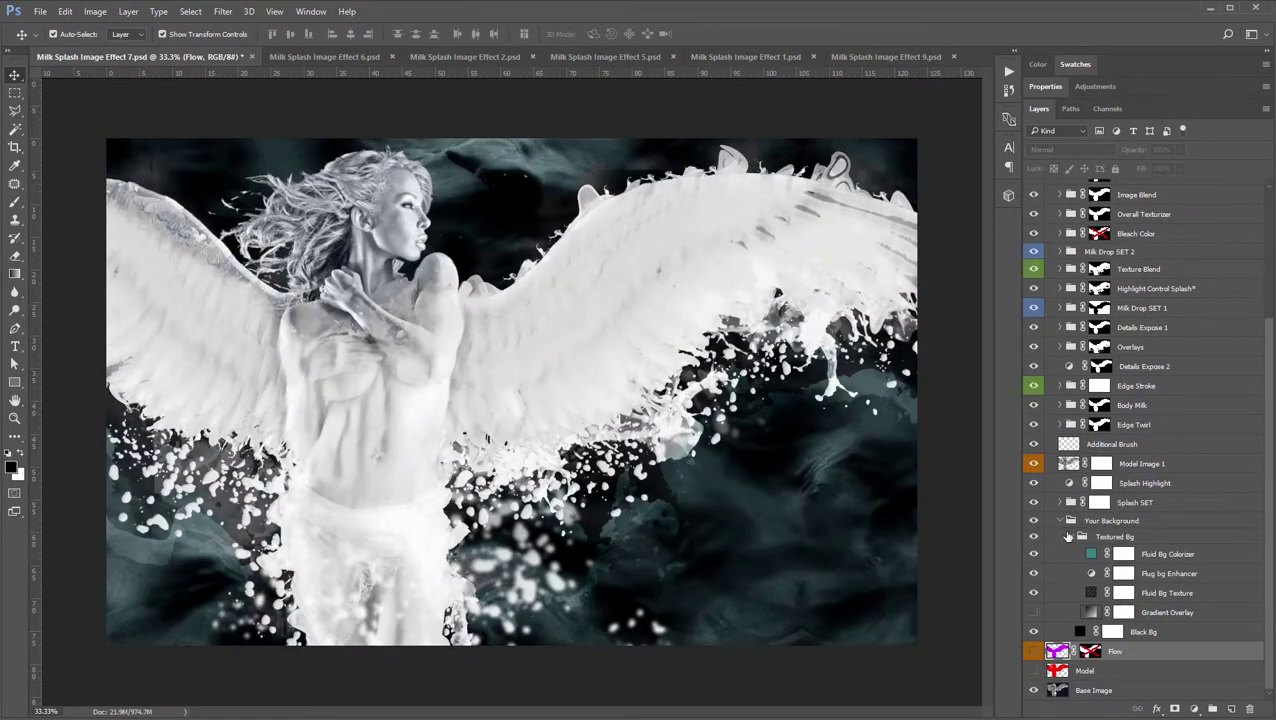
scroll(1095, 540, "up", 5)
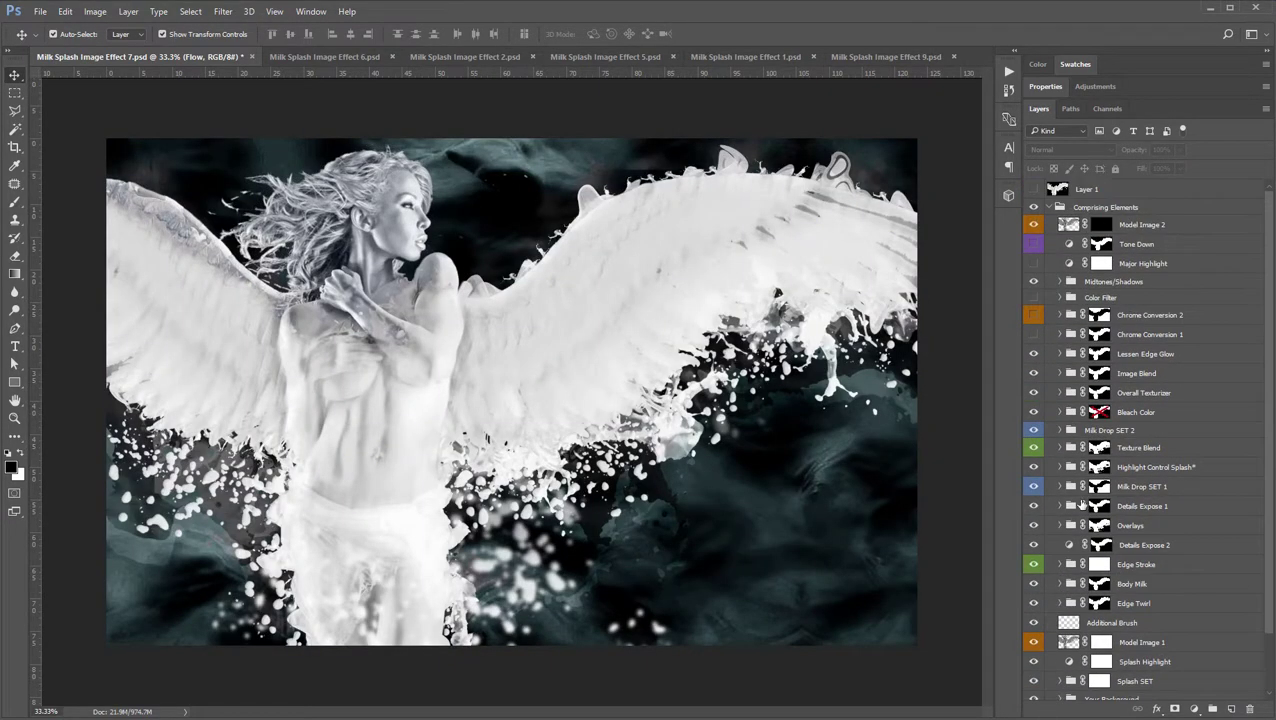
left_click(1050, 207)
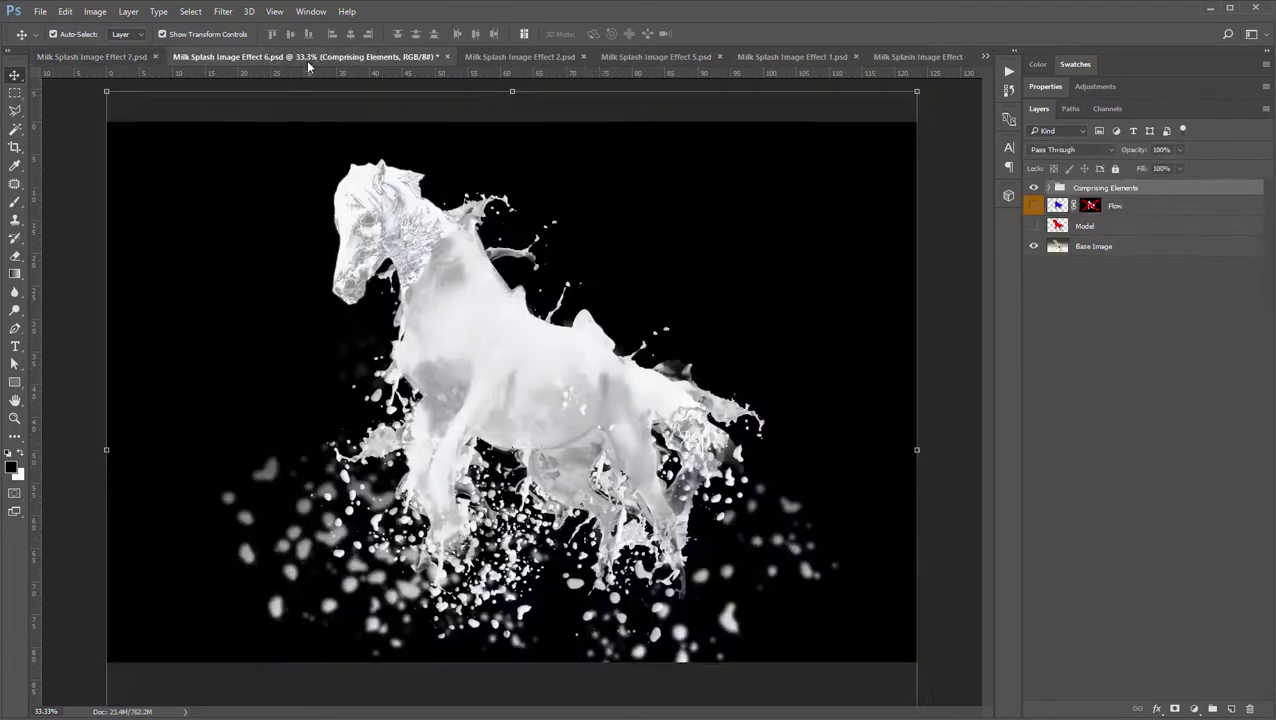
left_click(310, 57)
left_click(126, 55)
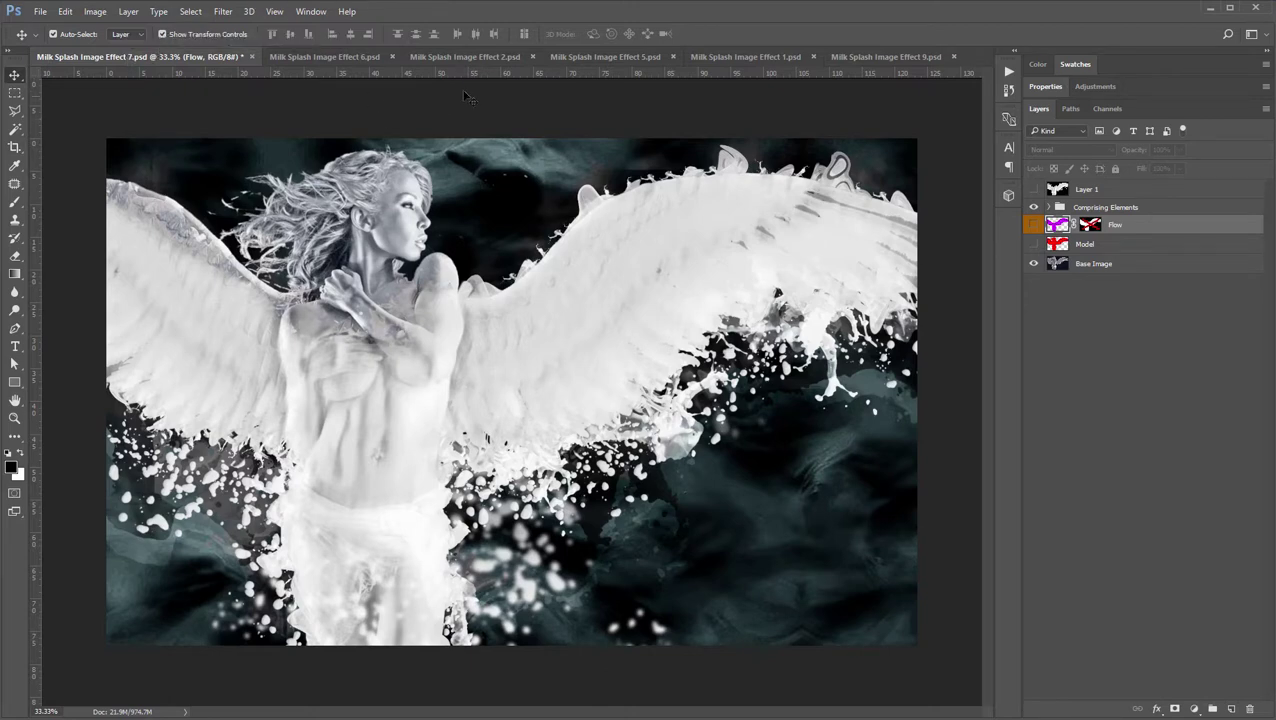
left_click(171, 640)
- Switch to the 'Free photo: Mare…' Pixabay horse page in the browser
left_click(31, 12)
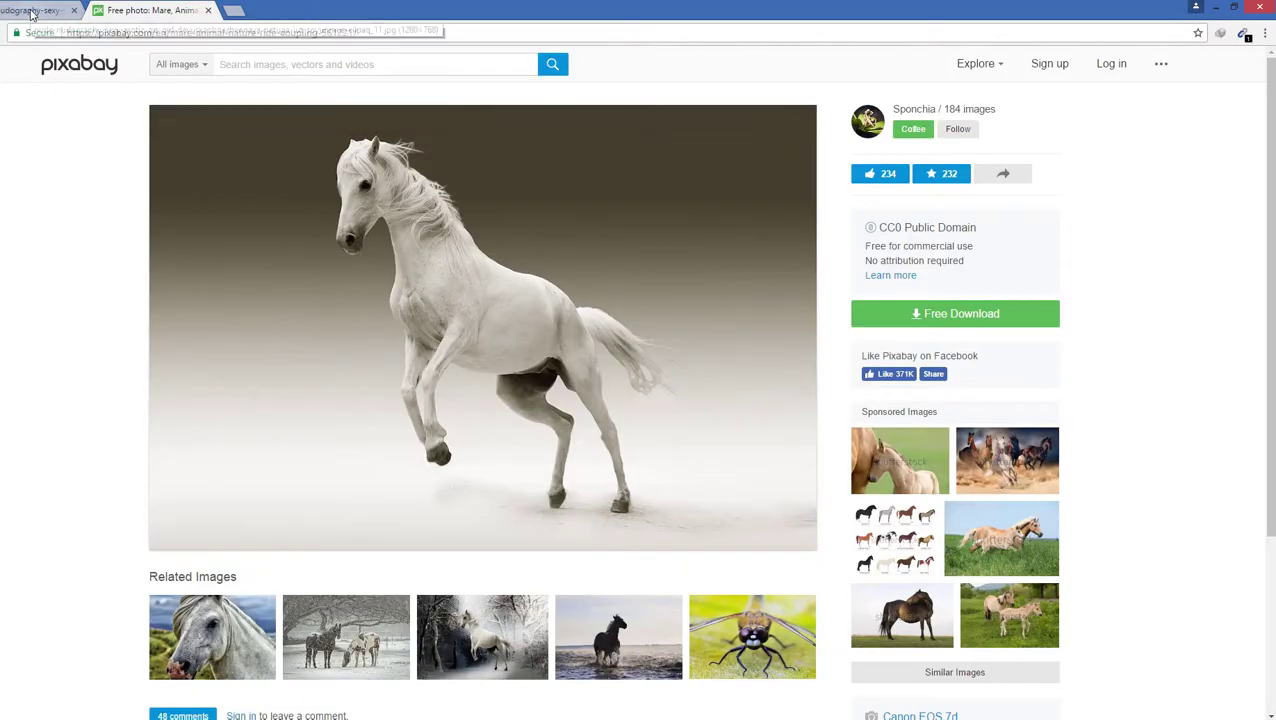
left_click(143, 12)
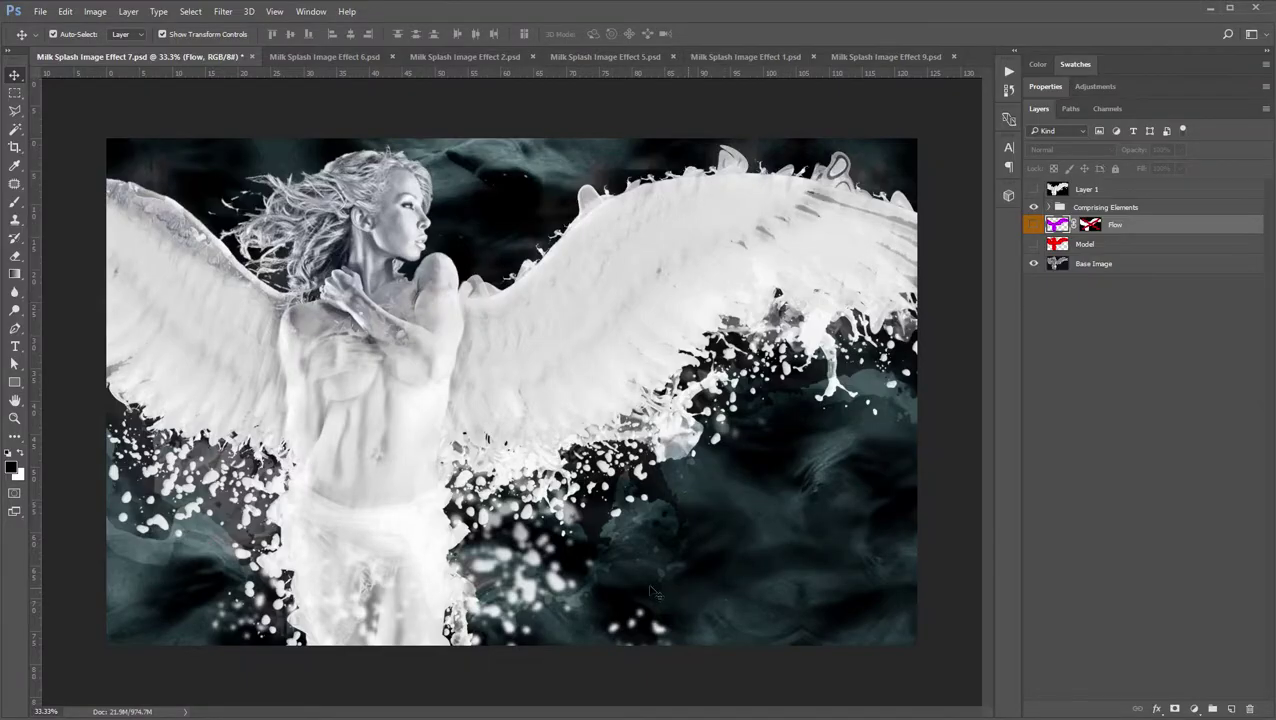
- Close all six Milk Splash documents without saving and minimize Photoshop
right_click(445, 59)
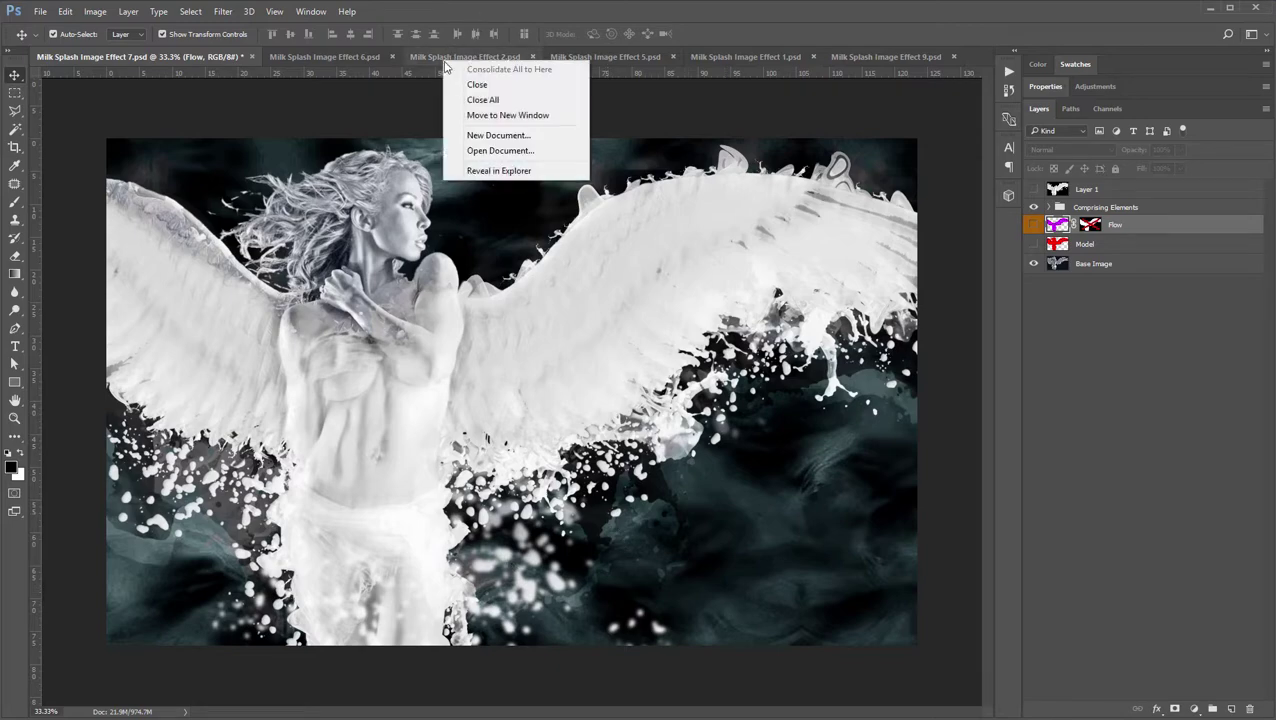
left_click(480, 100)
left_click(616, 278)
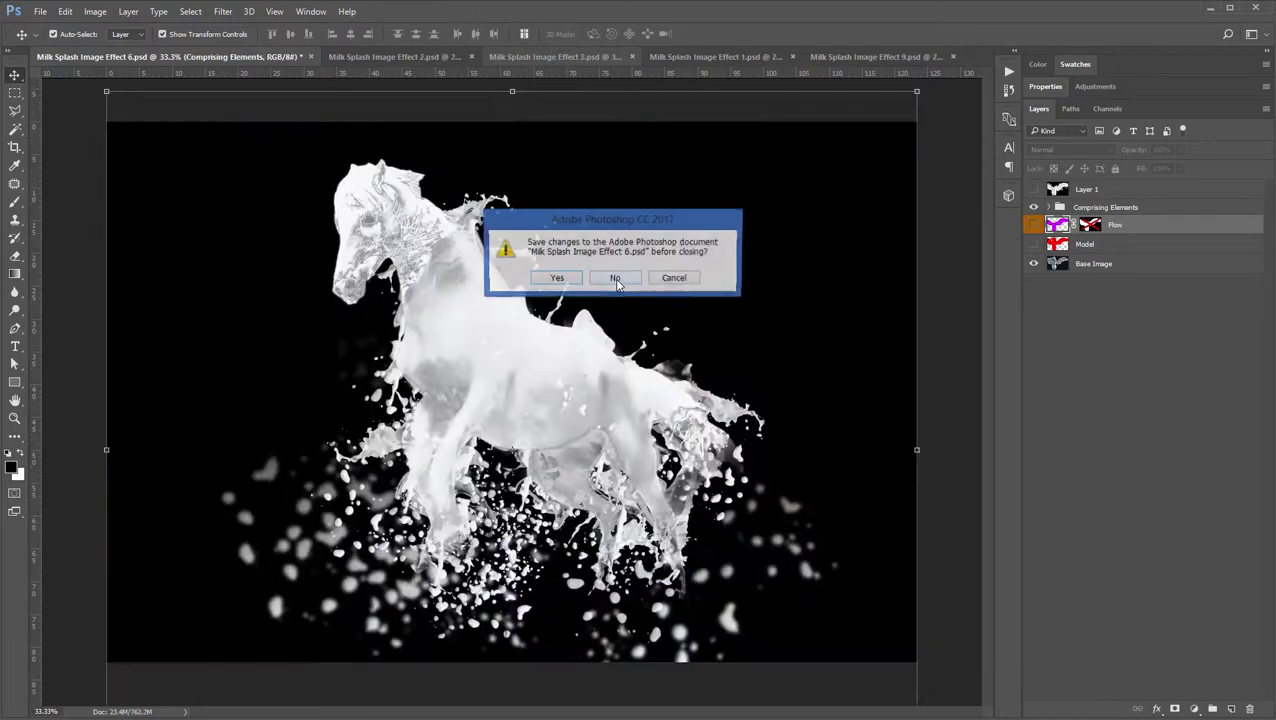
left_click(616, 278)
left_click(616, 278)
left_click(616, 278)
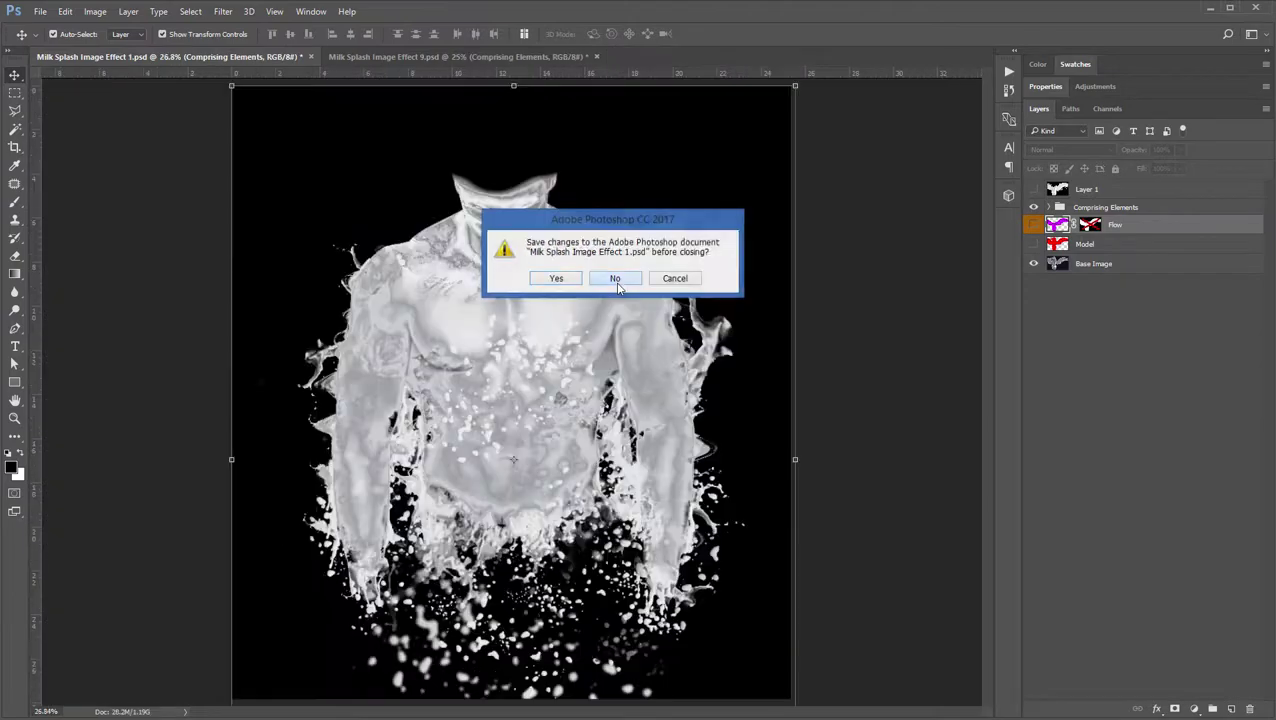
left_click(616, 278)
left_click(616, 280)
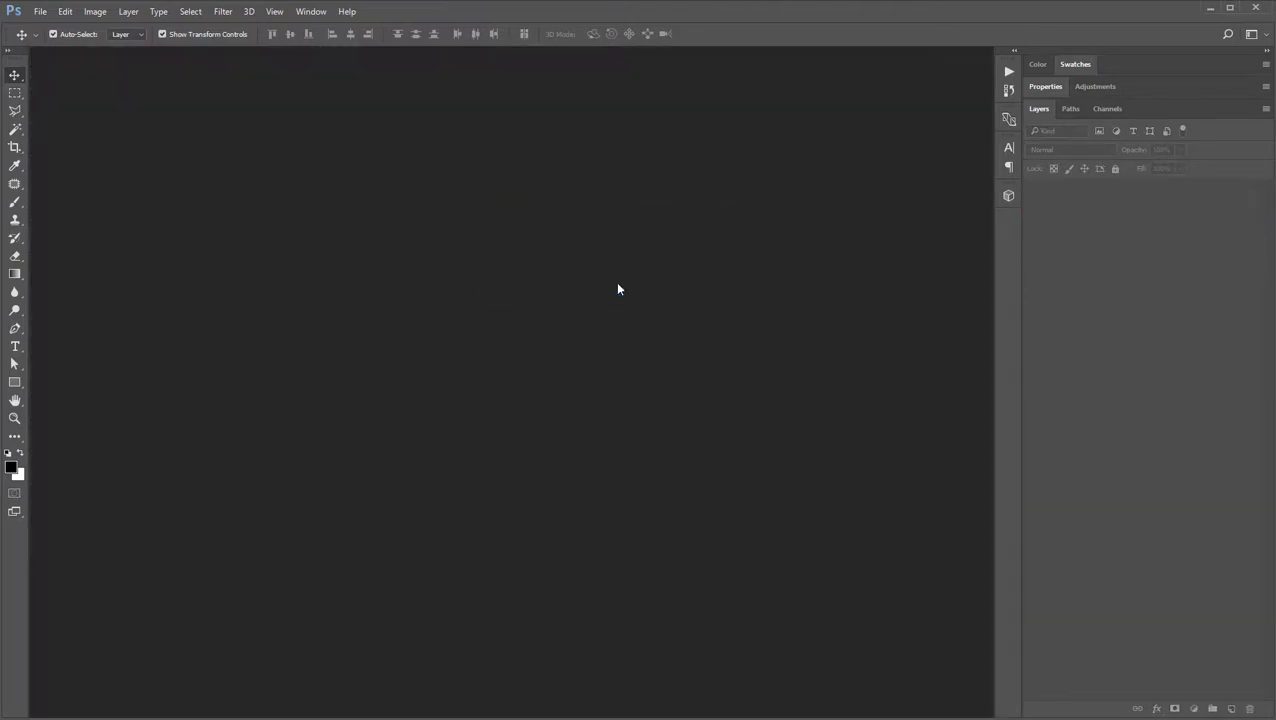
left_click(1209, 8)
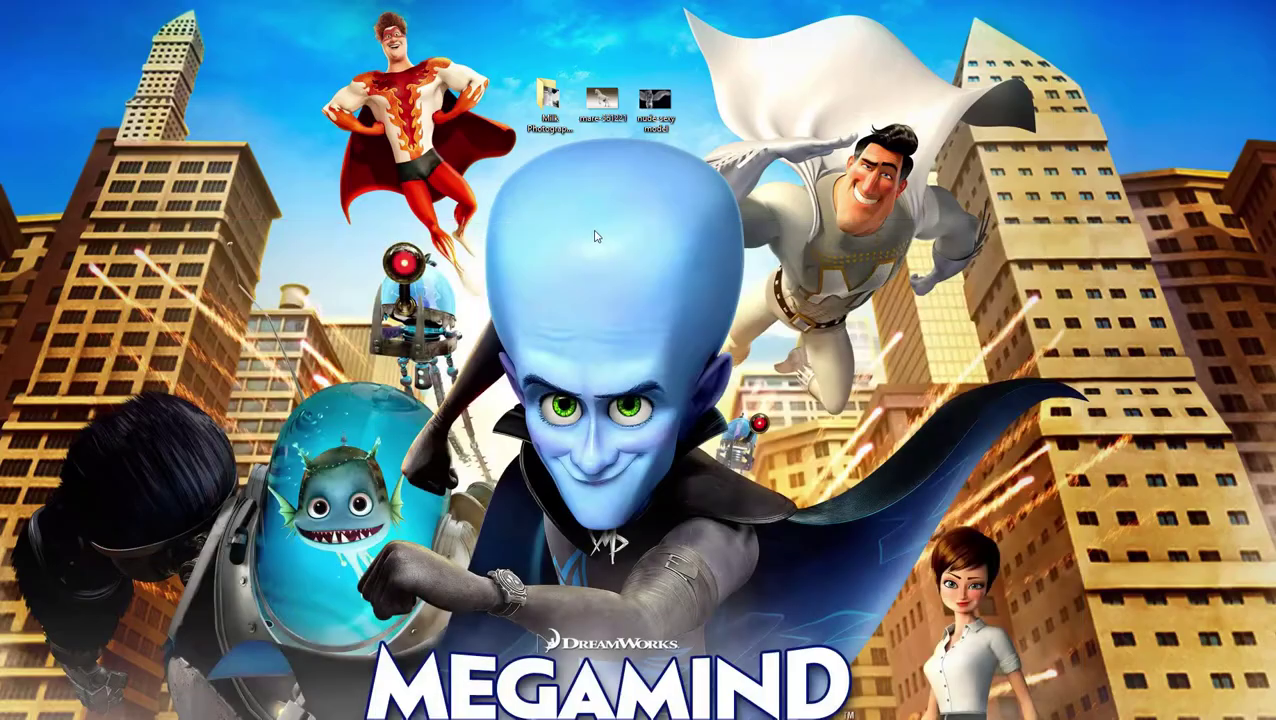
- Navigate to Extended Version > Action (ATN) > CC and launch the Milk Photography Image Effect CC action file
double_click(549, 97)
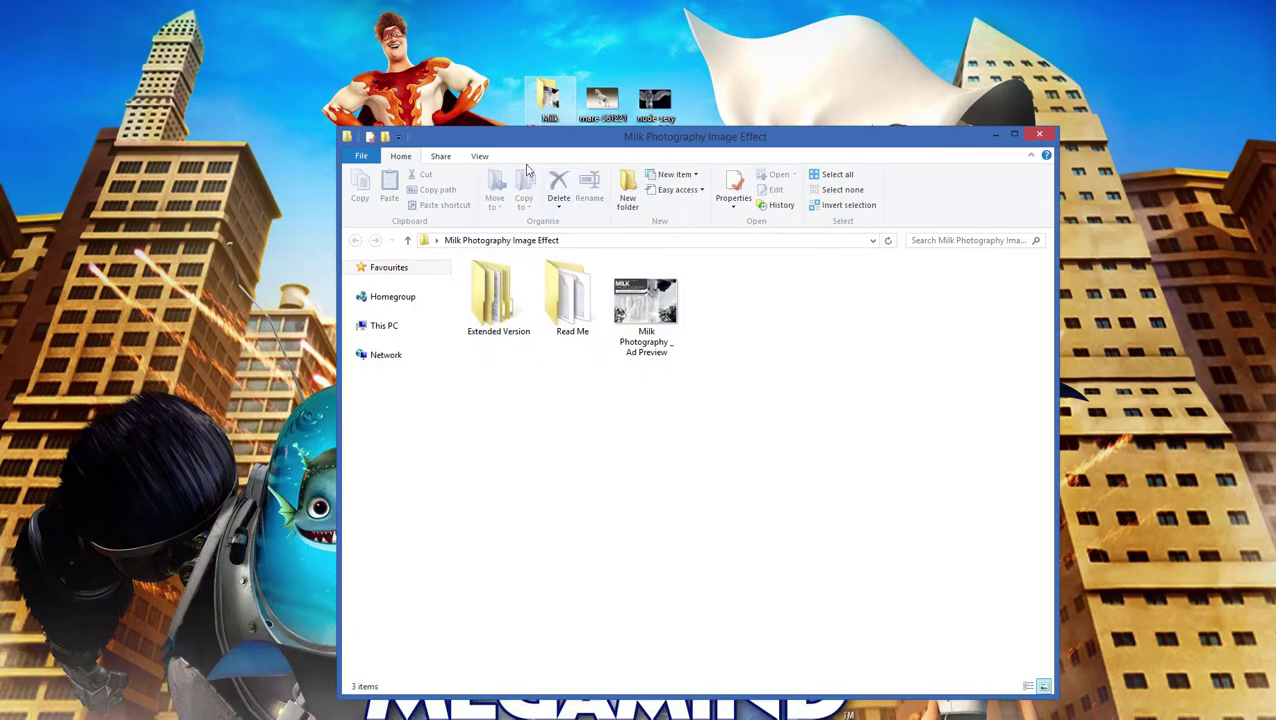
double_click(504, 306)
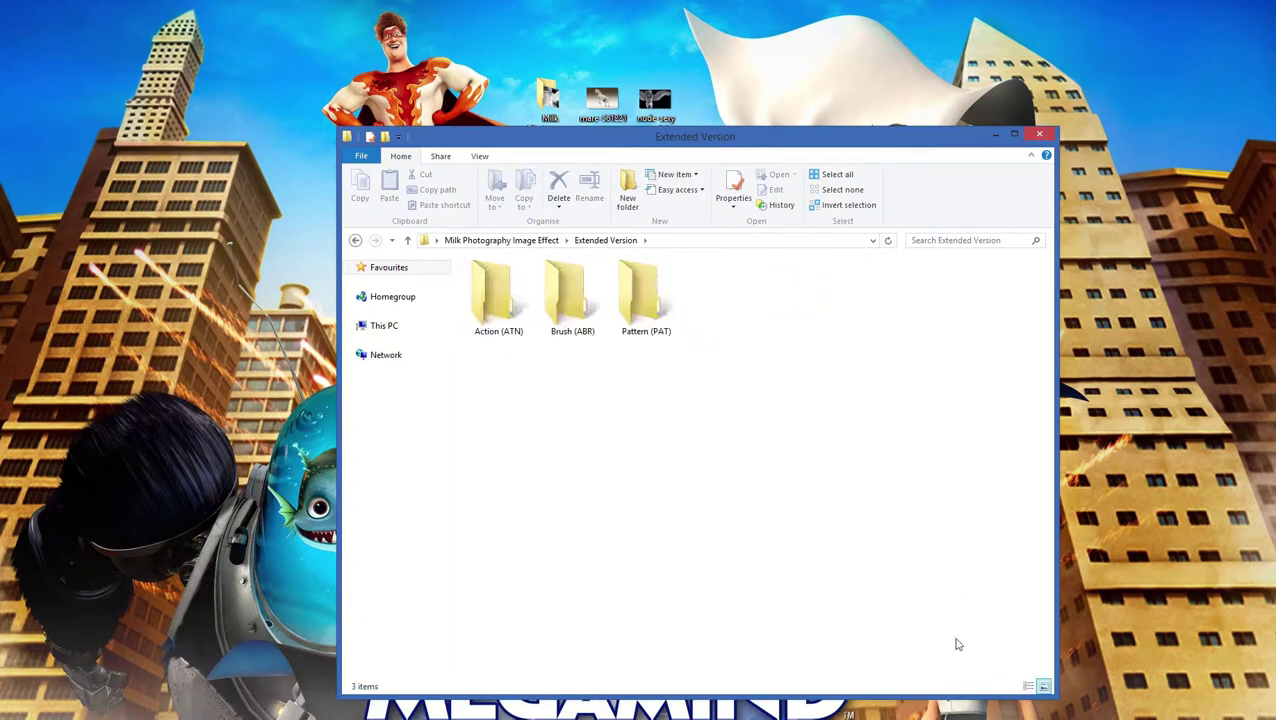
left_click(513, 316)
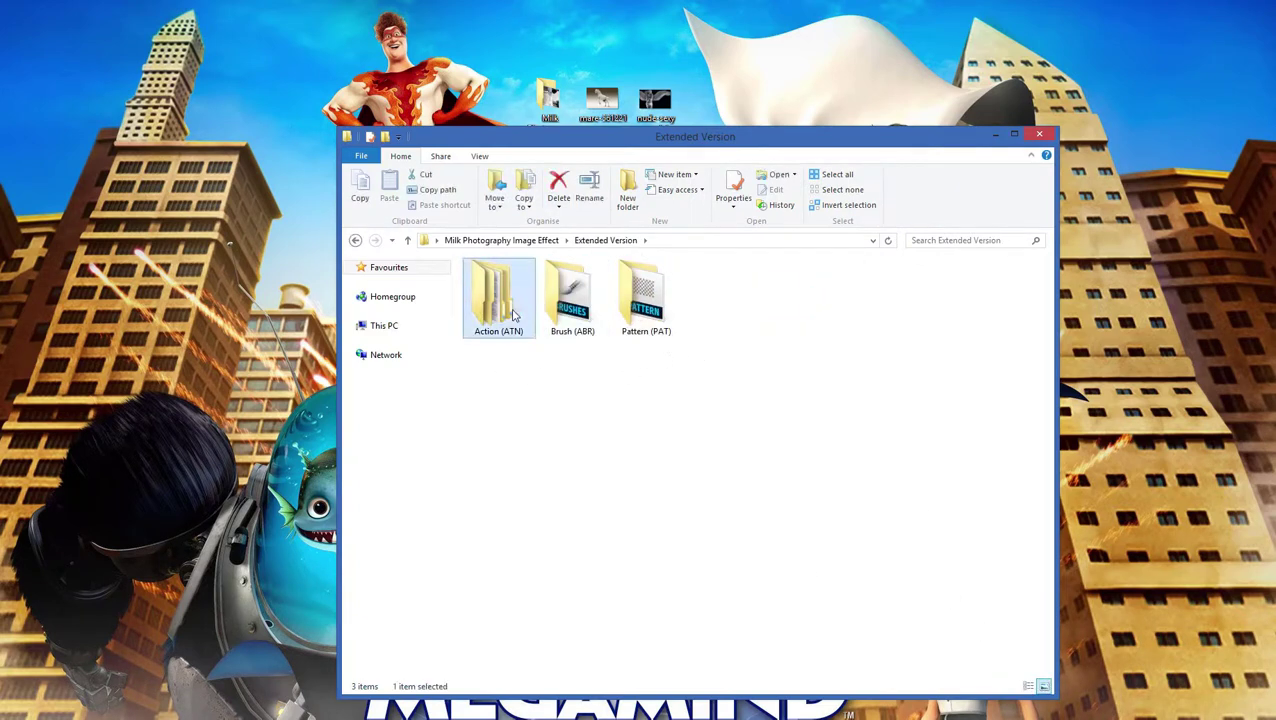
left_click(570, 314)
left_click(630, 314)
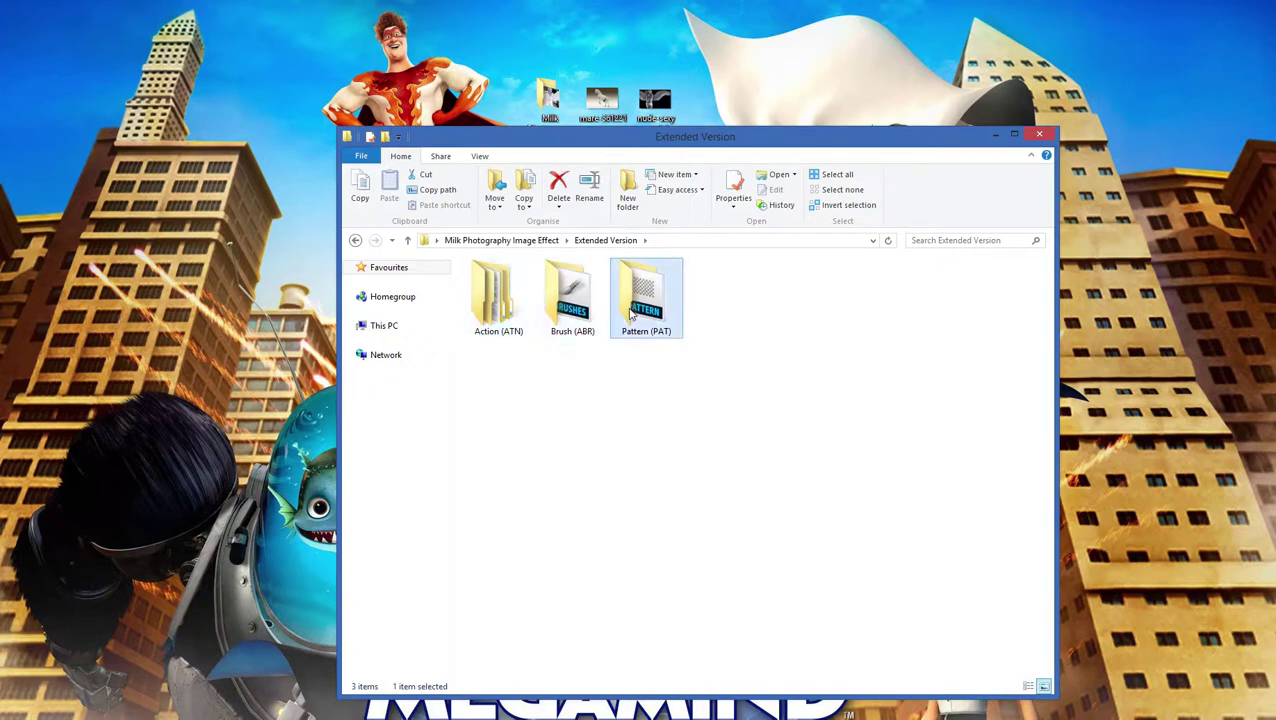
double_click(500, 316)
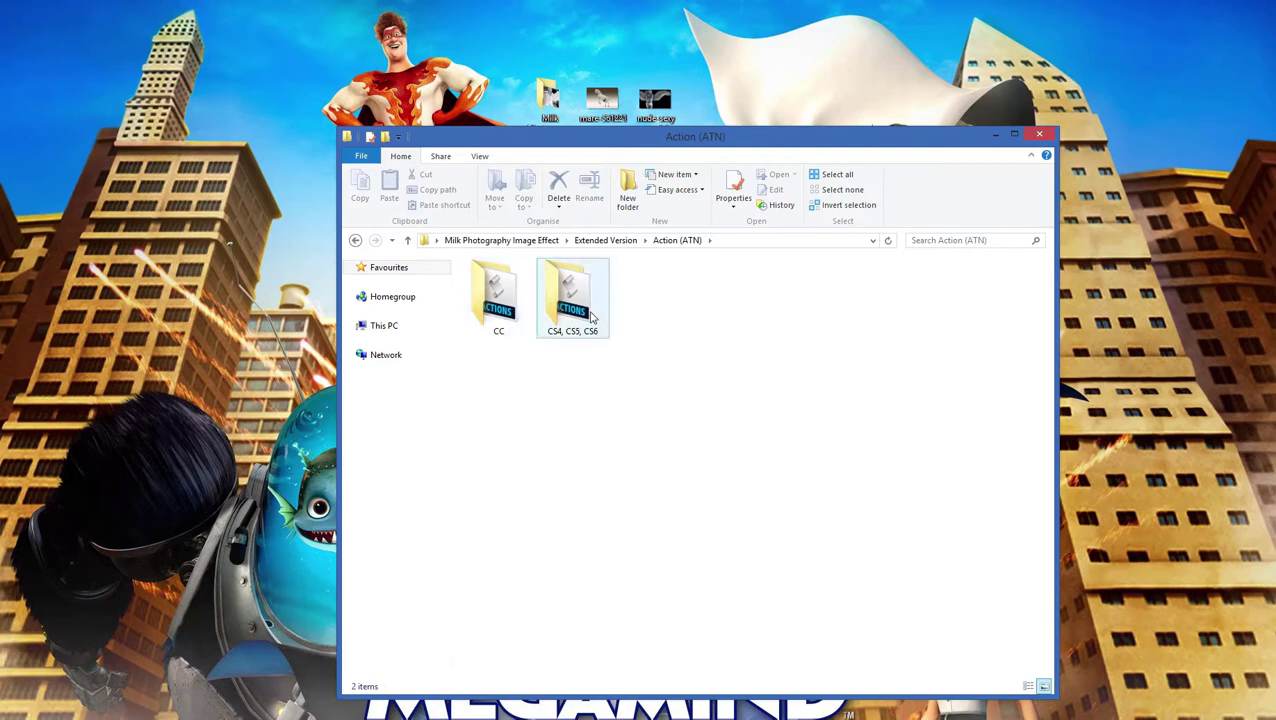
left_click(505, 318)
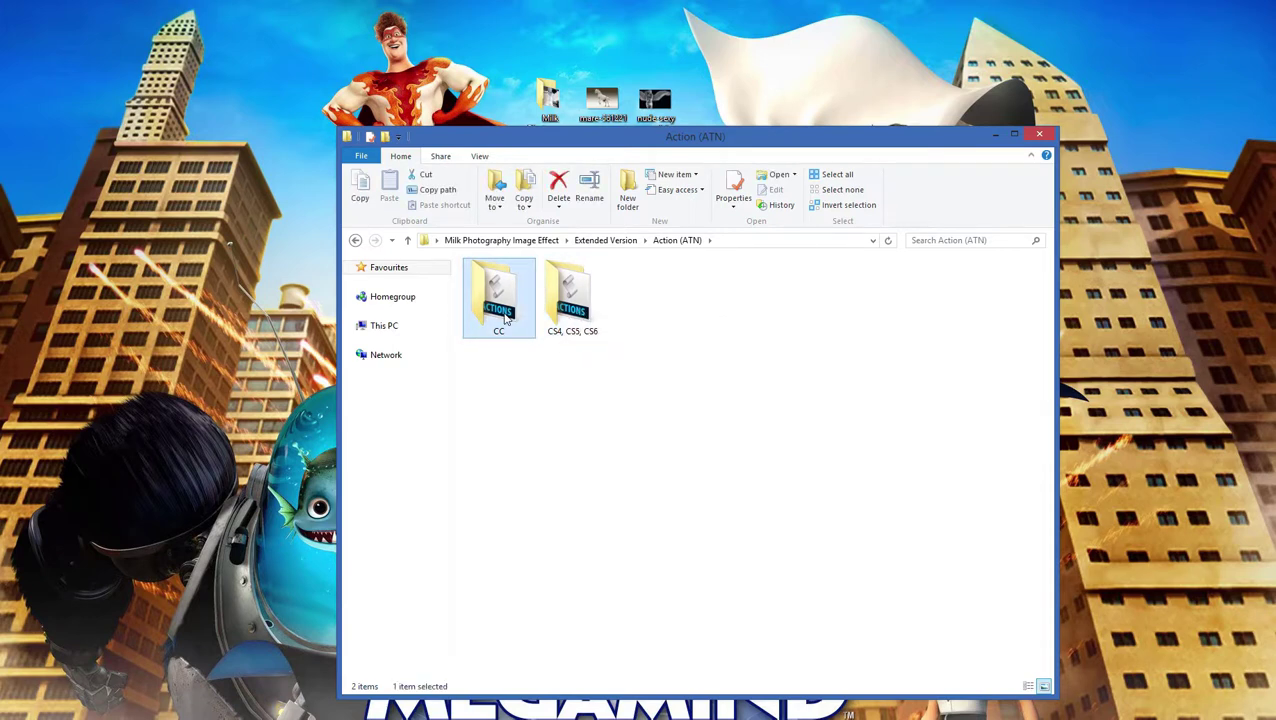
double_click(505, 318)
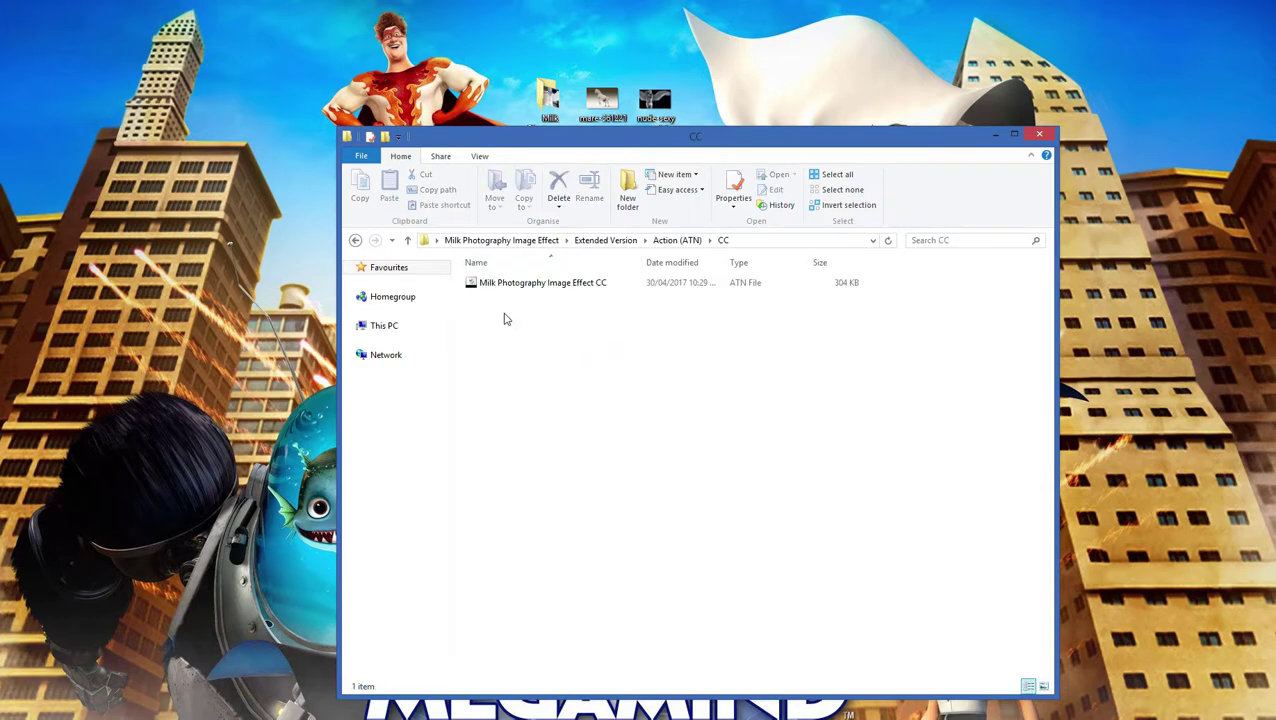
double_click(532, 288)
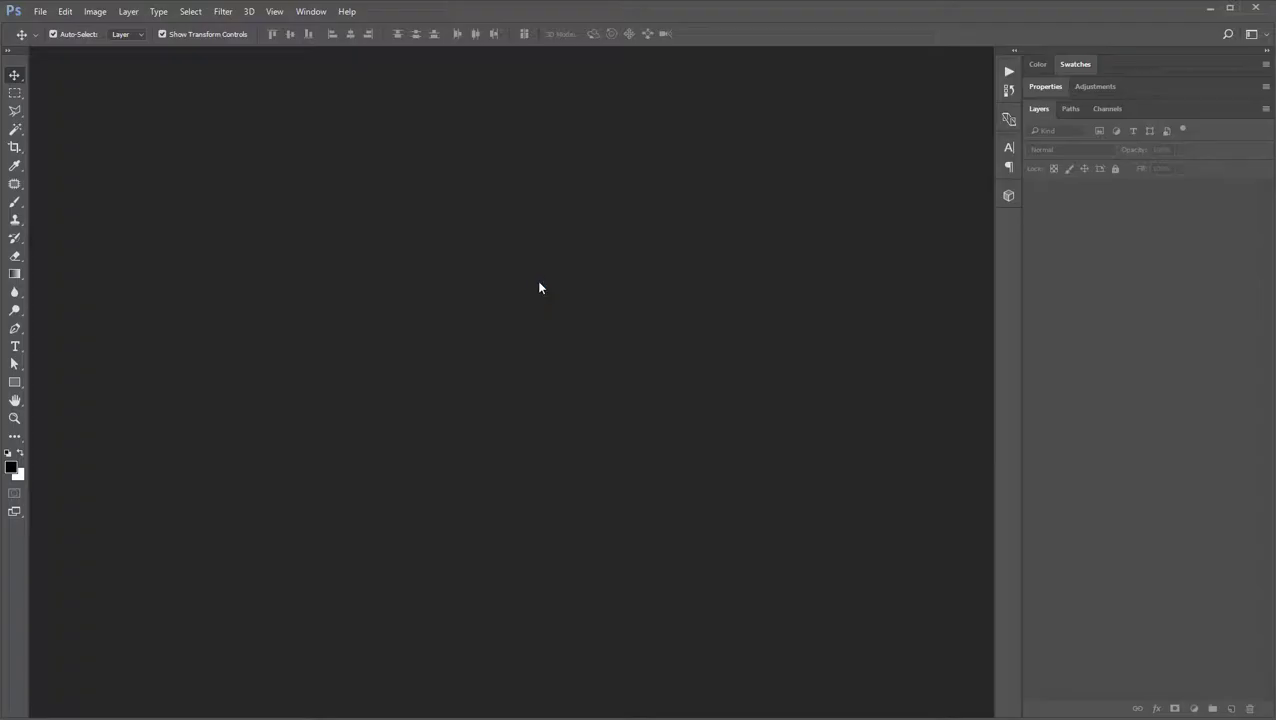
- Show the Actions panel, expand the Milk Photography Image Effect CC set, and minimize Photoshop
left_click(318, 14)
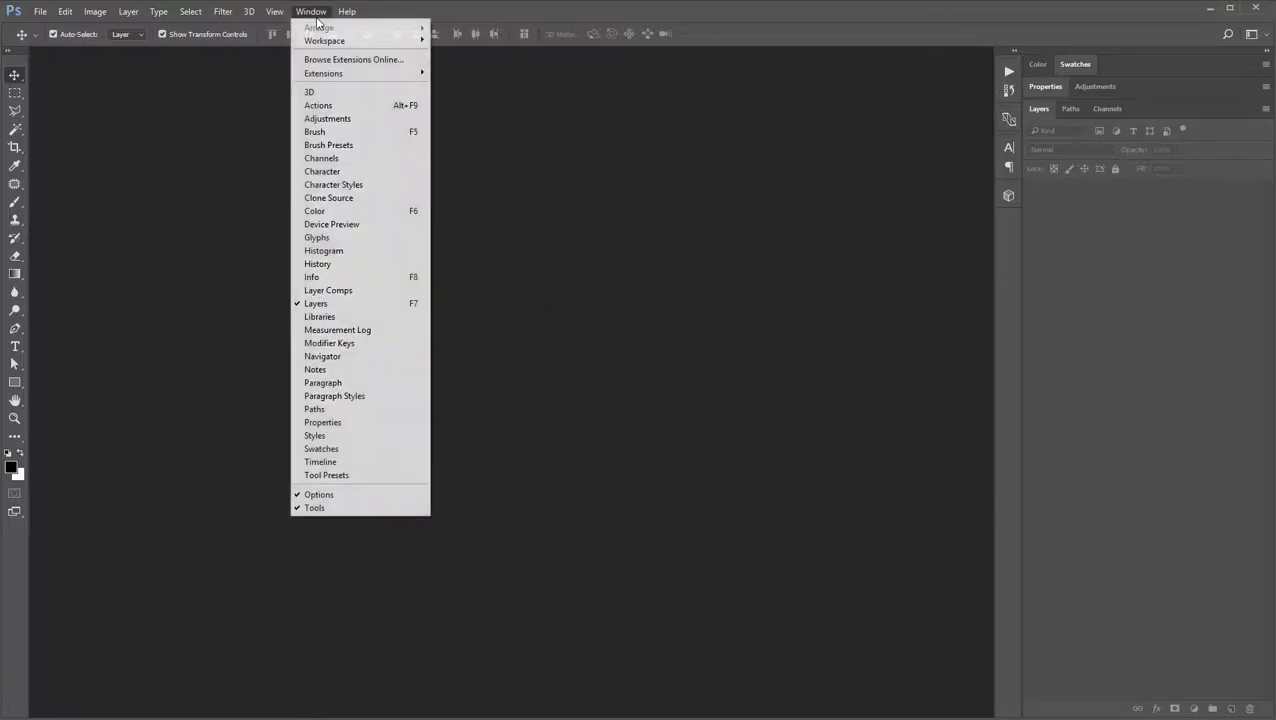
left_click(345, 105)
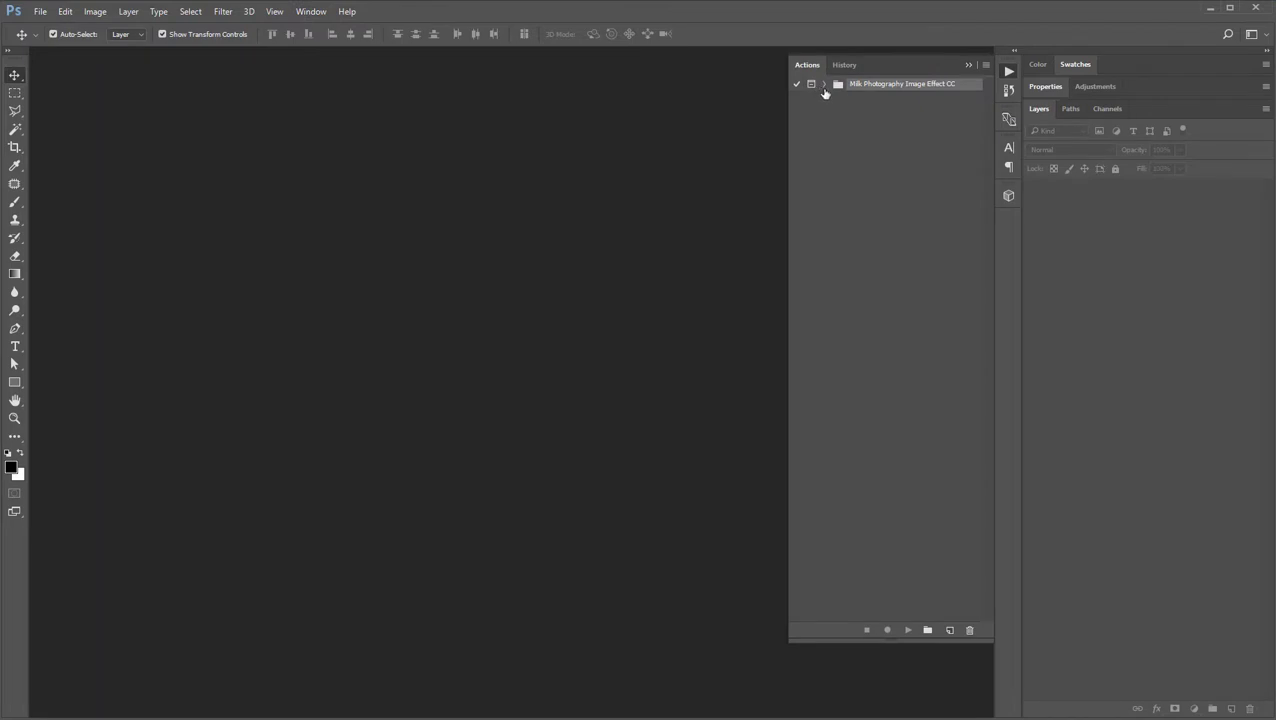
left_click(824, 84)
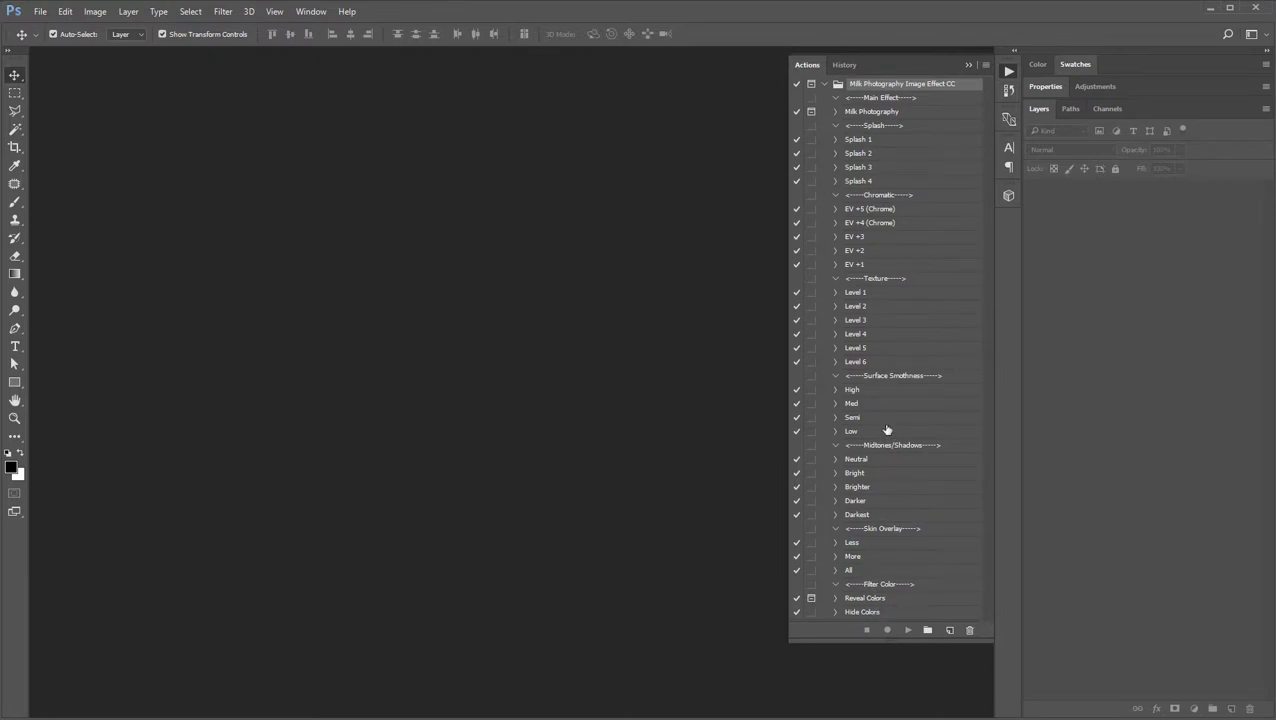
left_click(1209, 10)
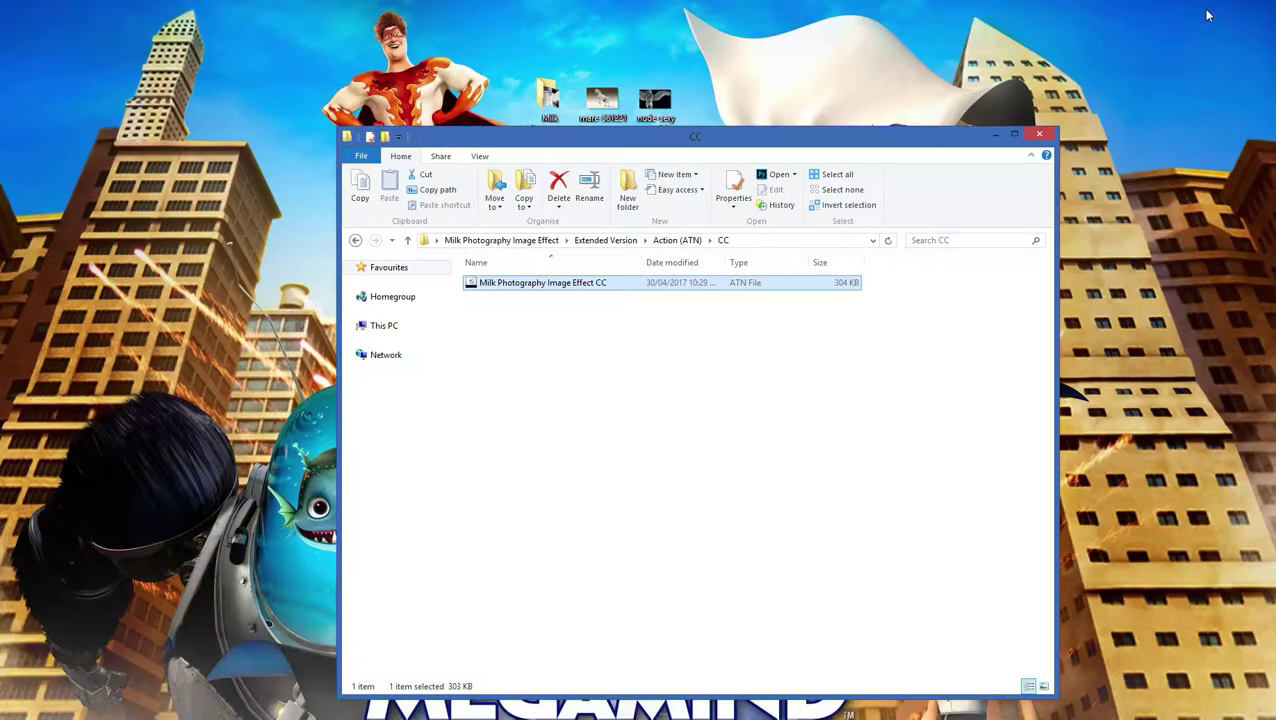
- Check the Brush (ABR) and Pattern (PAT) folders, then minimize File Explorer
left_click(355, 241)
left_click(355, 241)
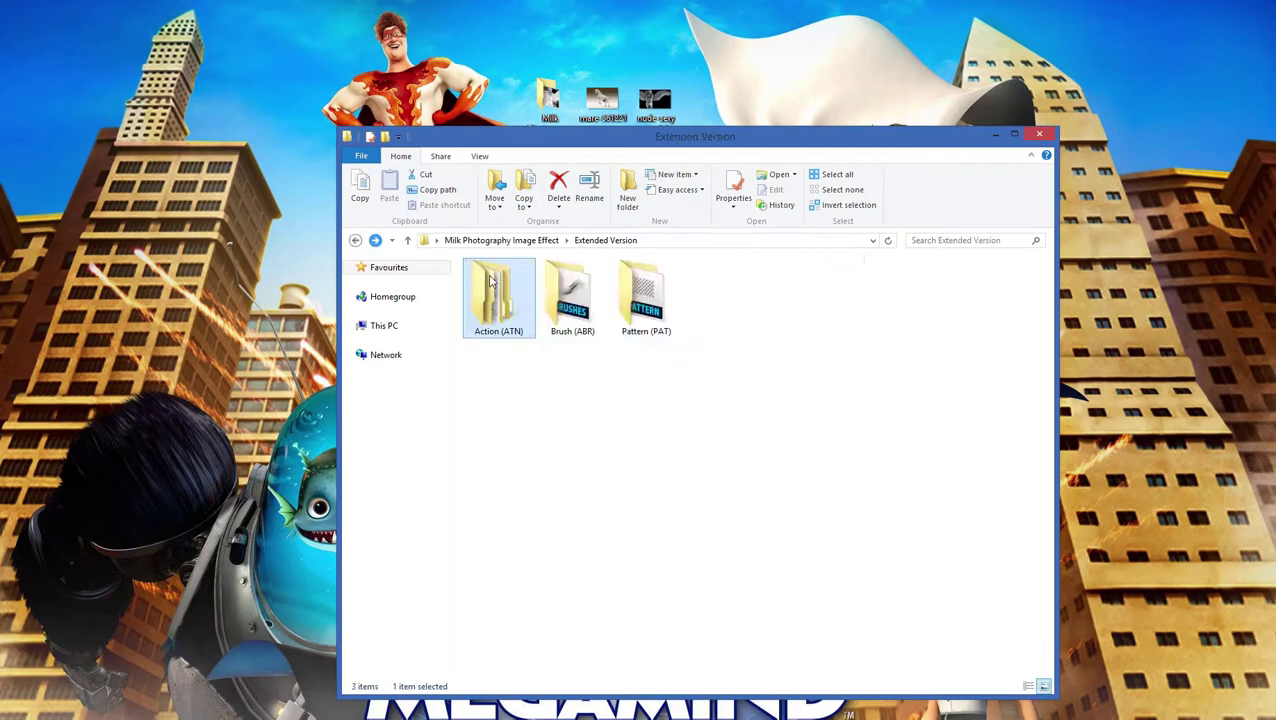
double_click(565, 290)
left_click(355, 241)
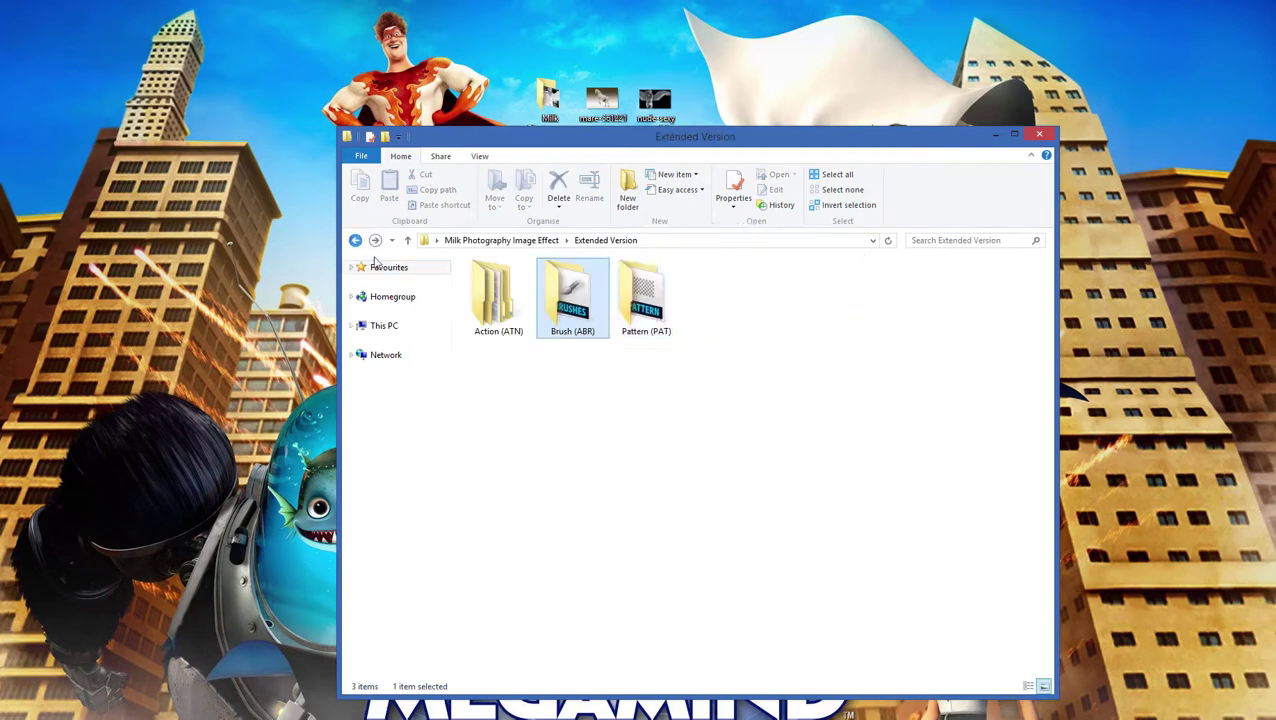
double_click(652, 315)
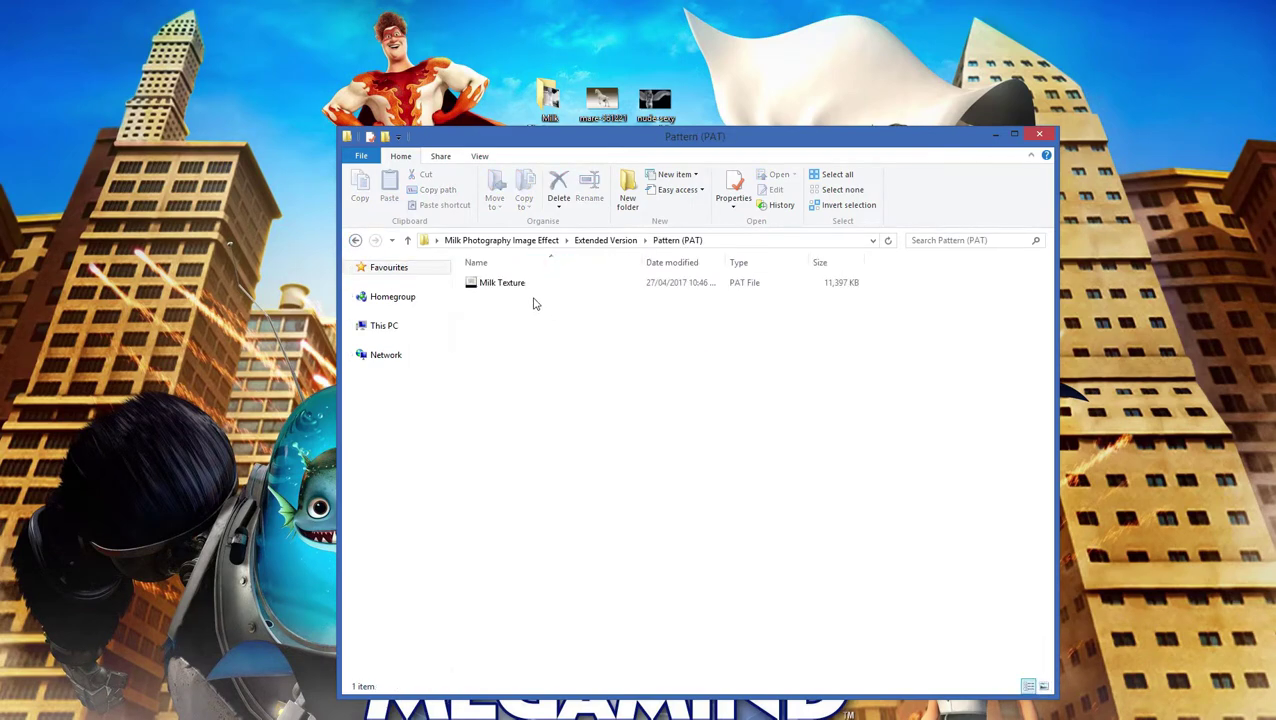
left_click(355, 241)
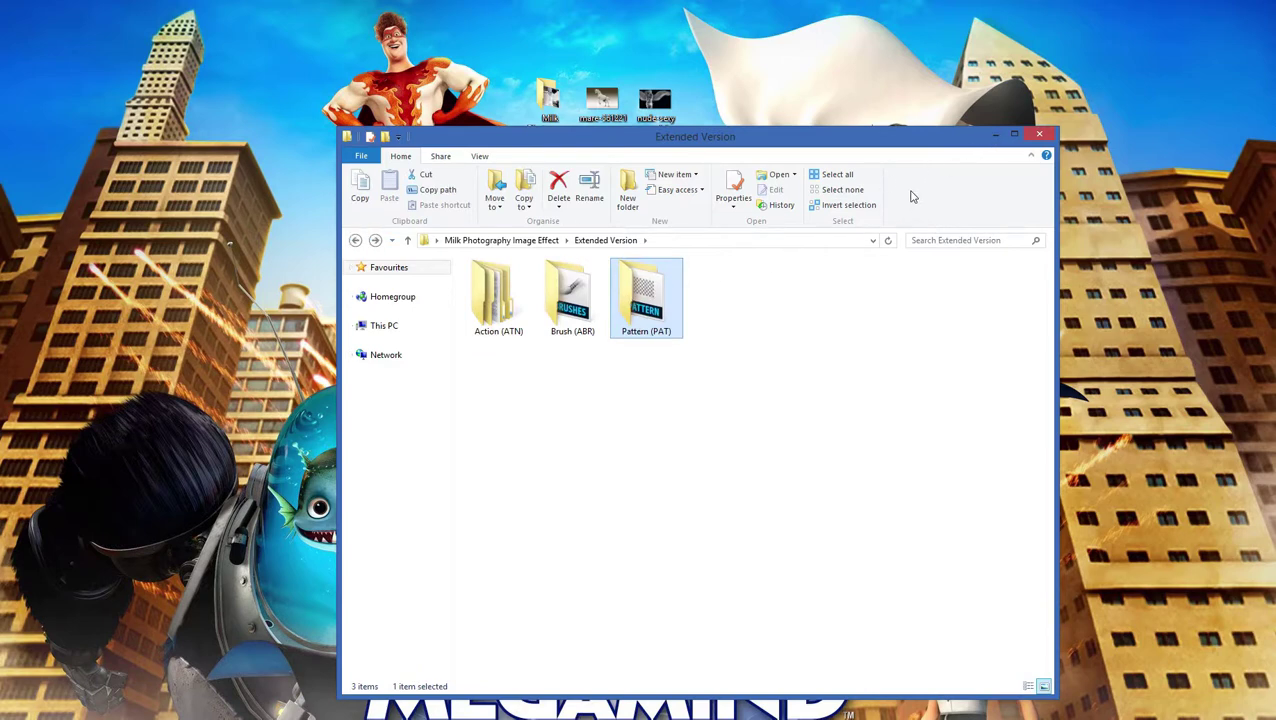
left_click(995, 134)
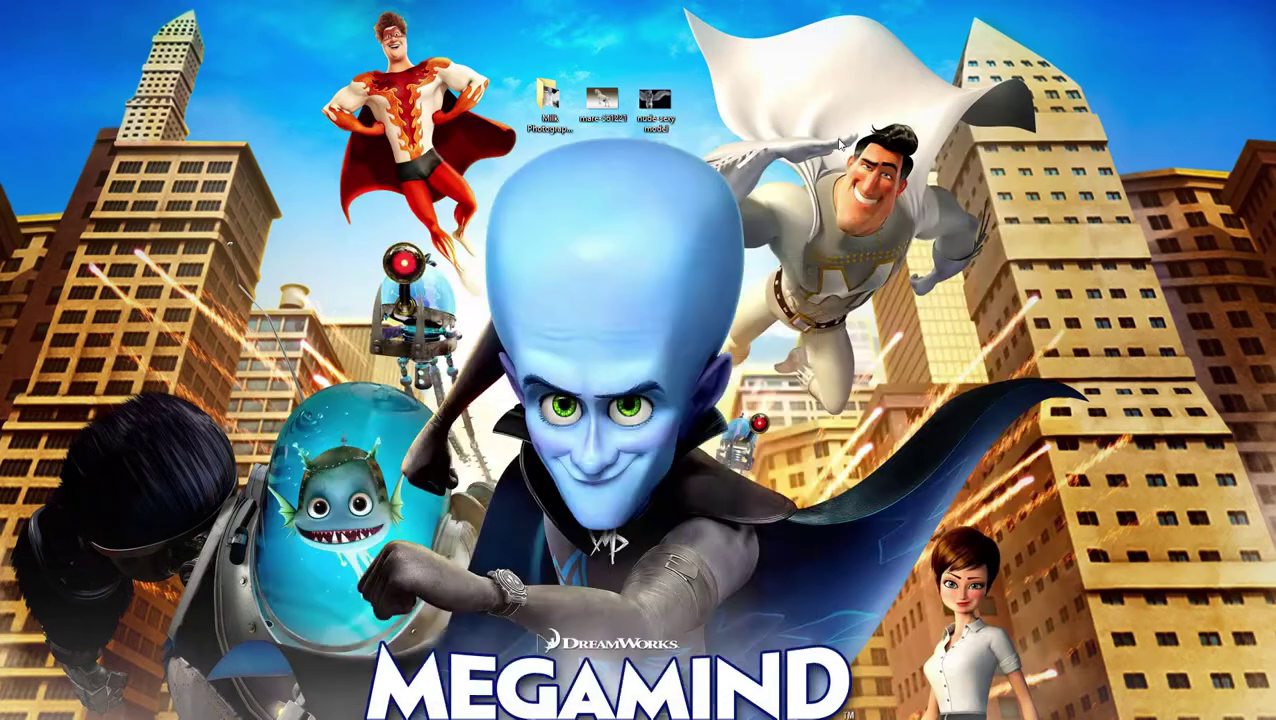
- Open the desktop model photo with Adobe Photoshop CC 2017
right_click(660, 100)
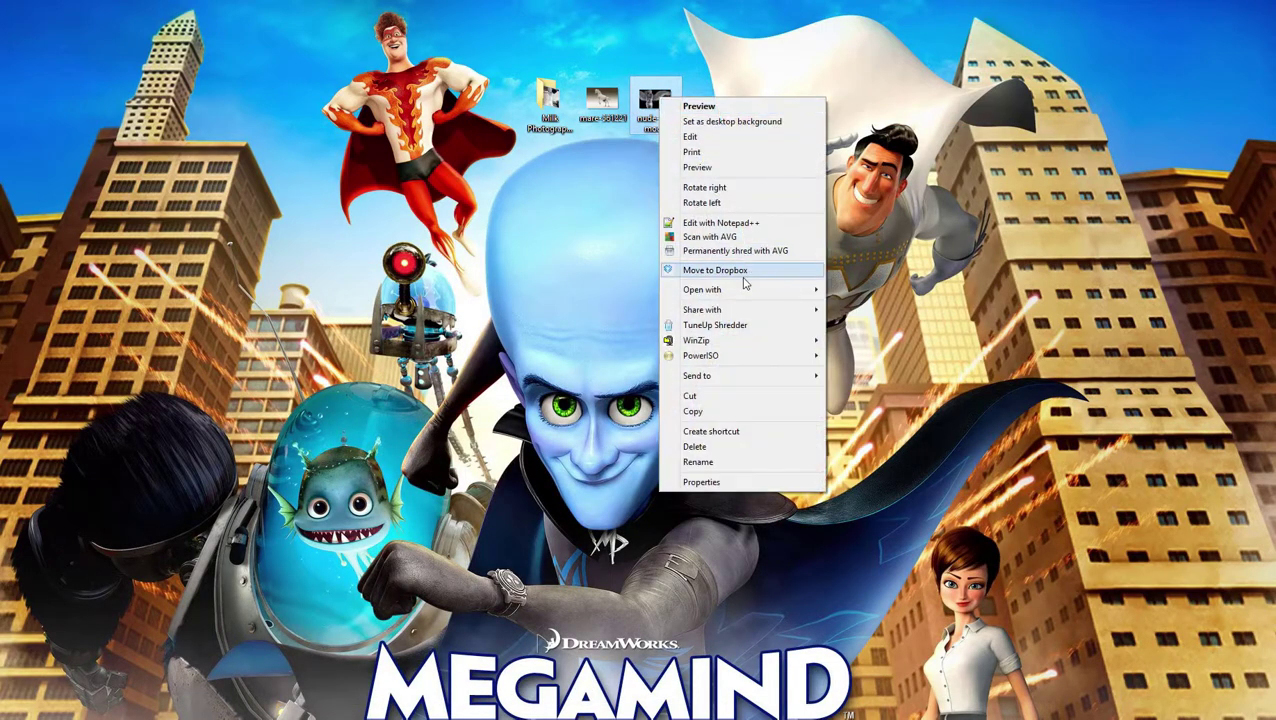
mouse_move(742, 289)
left_click(862, 350)
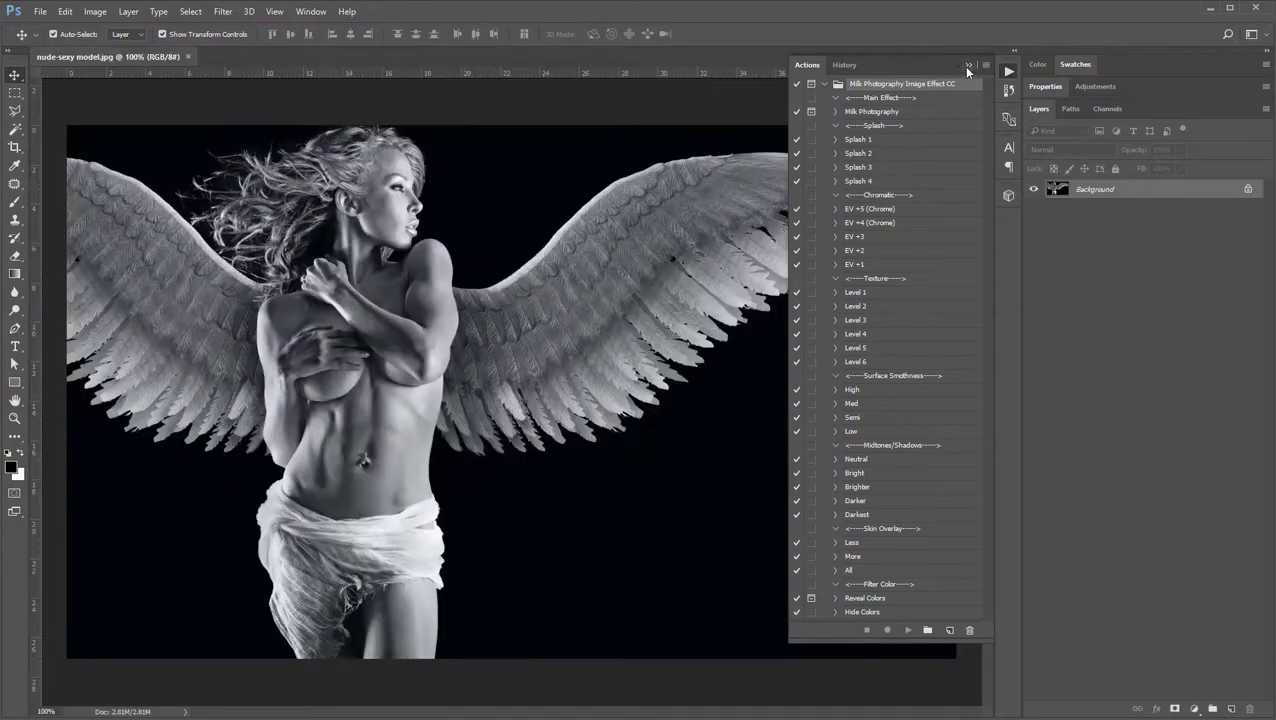
- Resize the model photo to 3500 px wide (3500 × 2100) with proportions linked
left_click(967, 65)
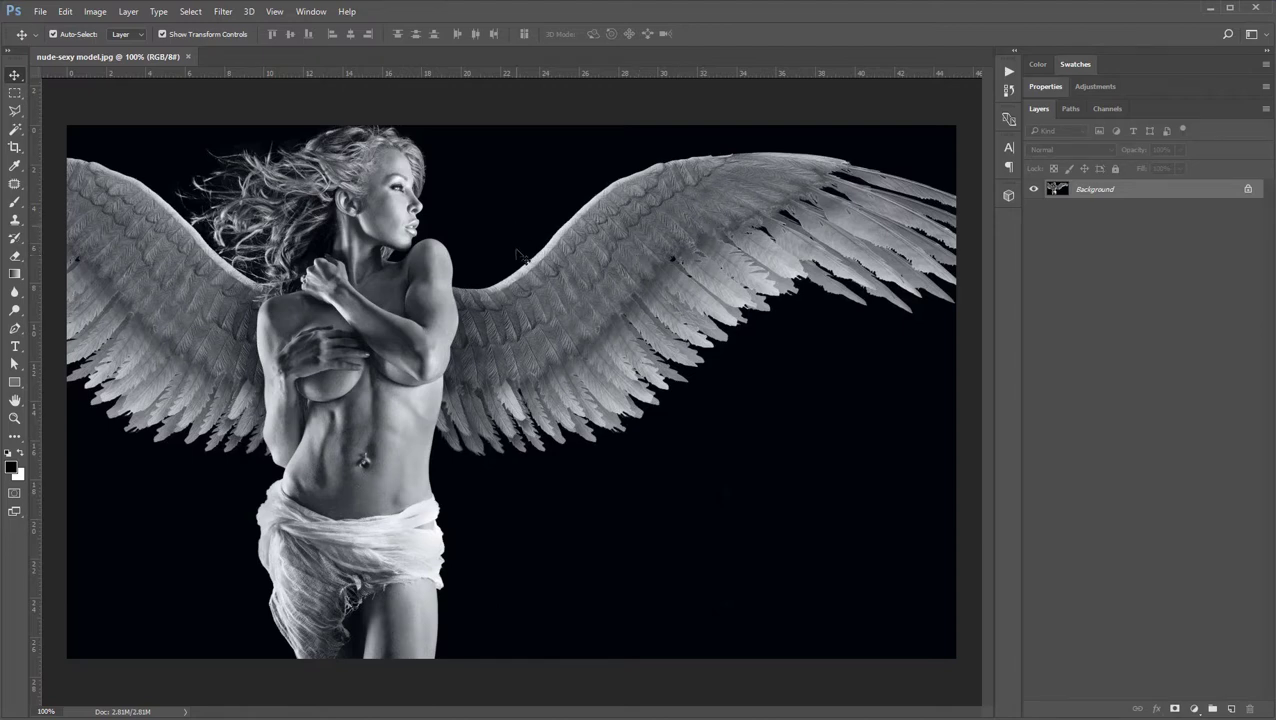
left_click(95, 11)
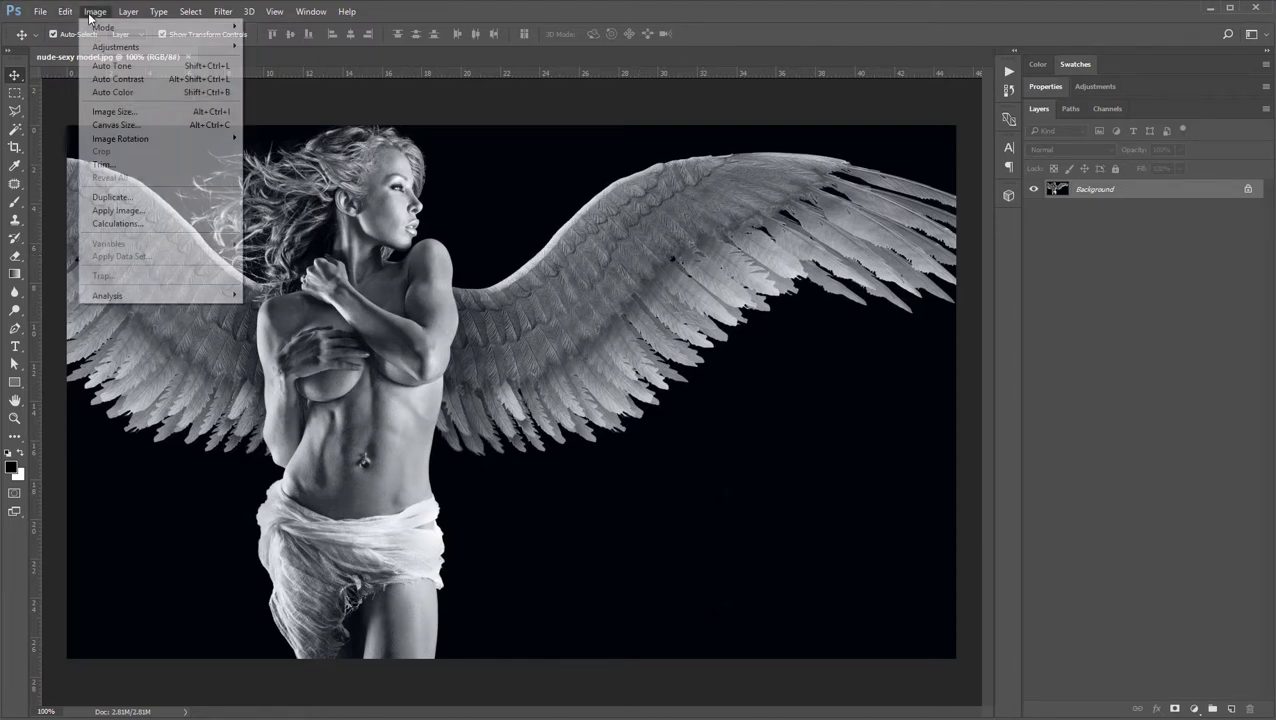
left_click(115, 112)
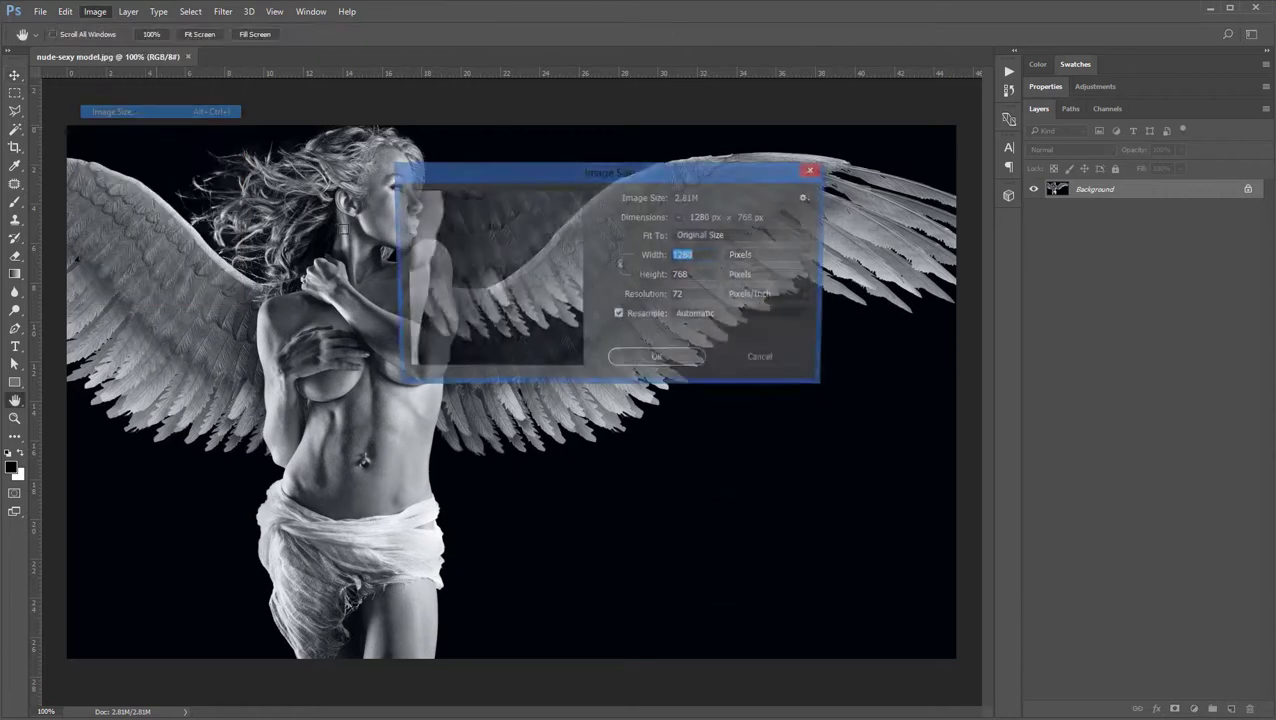
left_click_drag(678, 178, 615, 276)
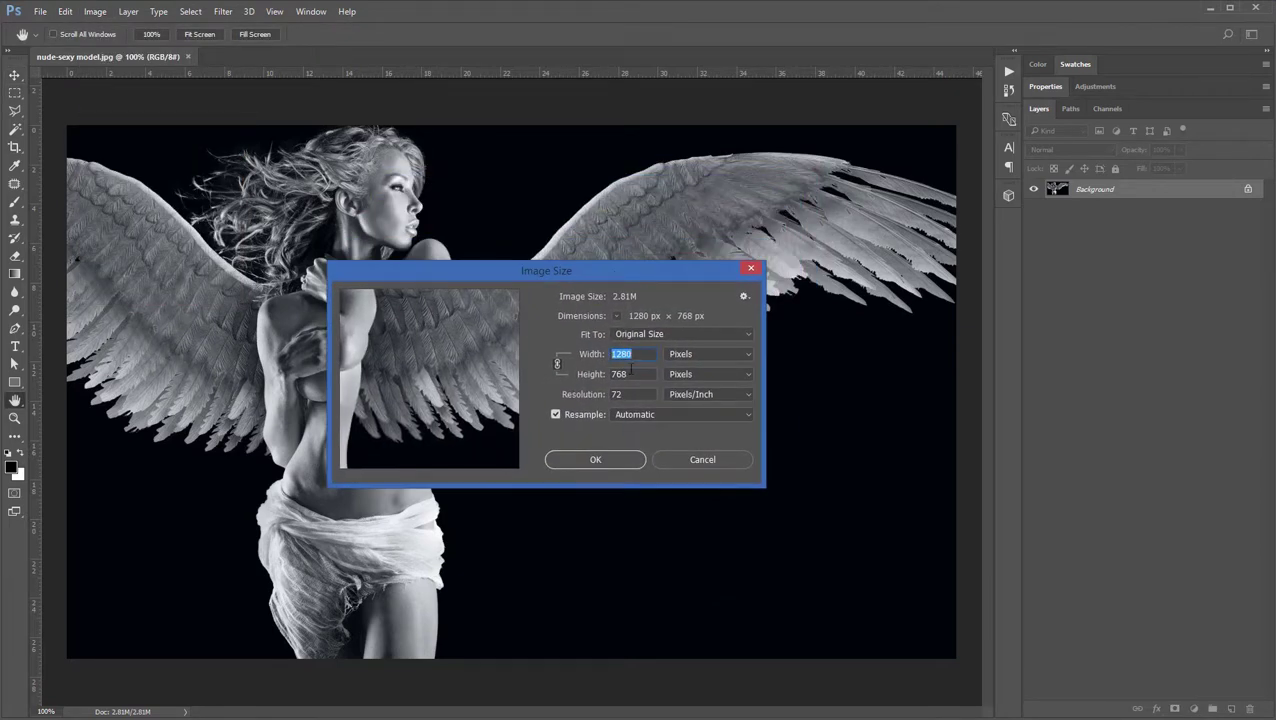
key("Tab")
left_click(584, 356)
type("3500")
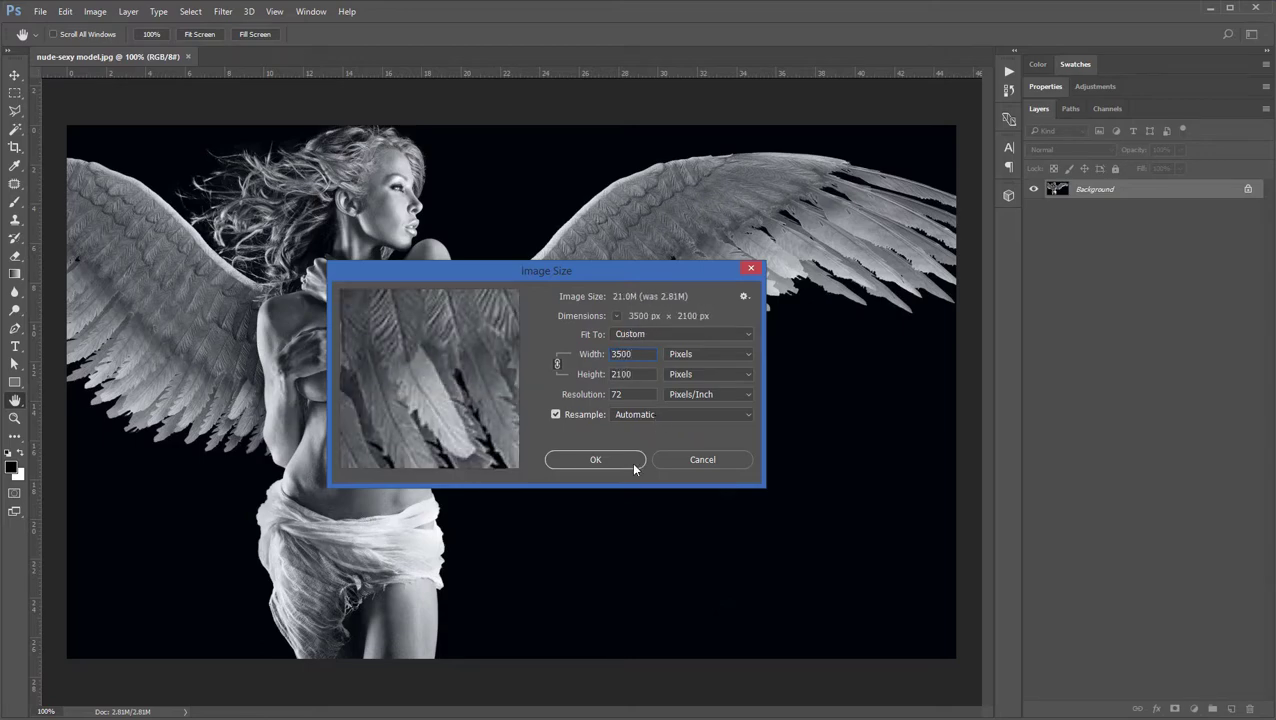
left_click(625, 462)
- Fit the enlarged 3500 × 2100 photo to the window with Ctrl+0
key("ctrl+0")
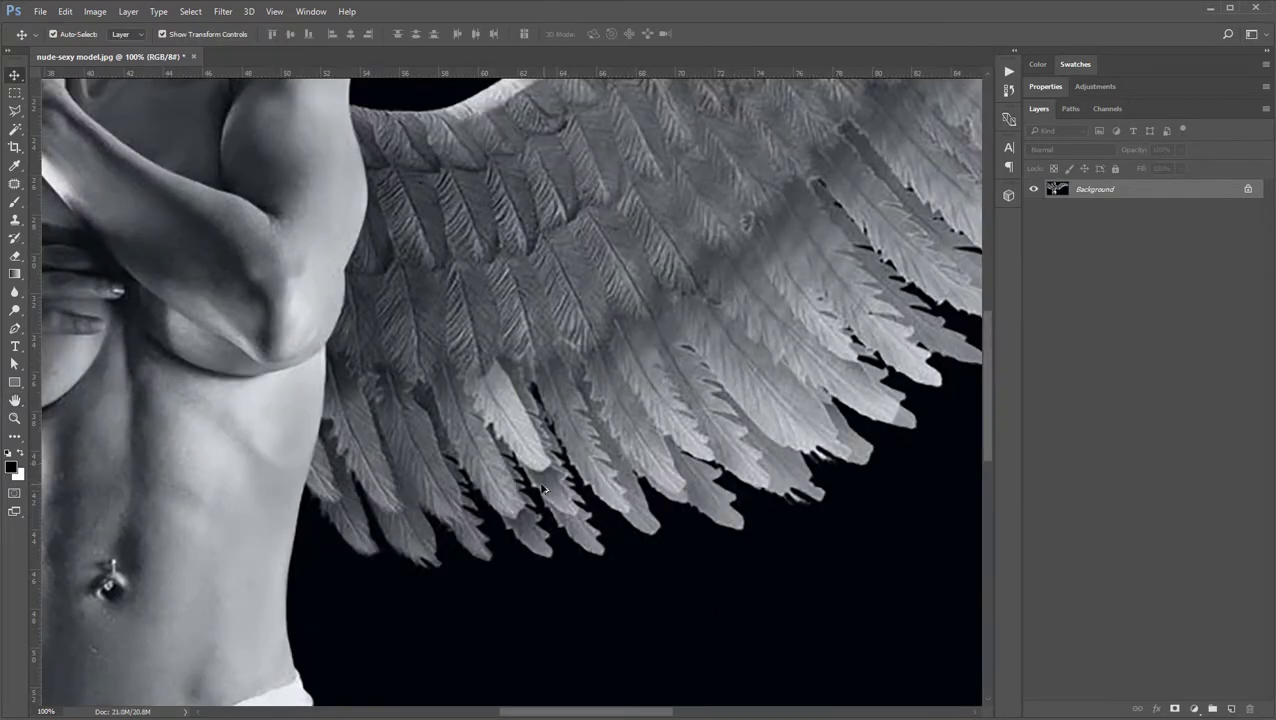
key("ctrl+0")
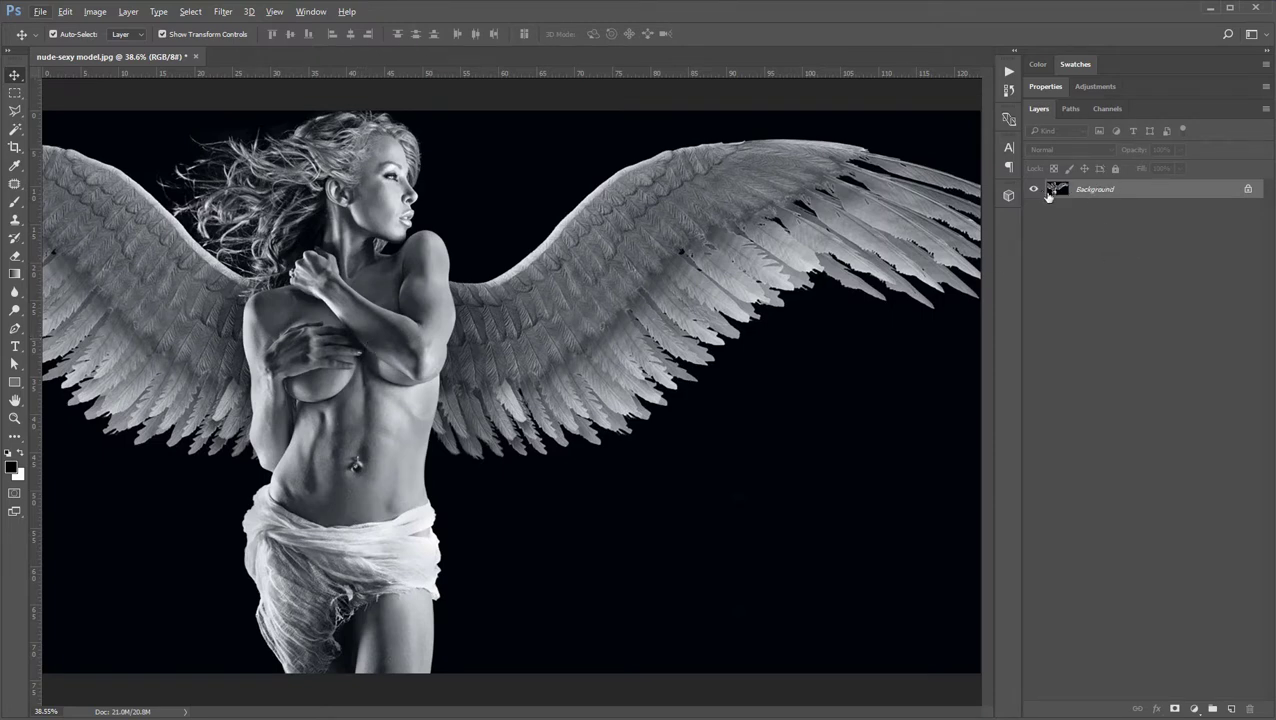
left_click(95, 11)
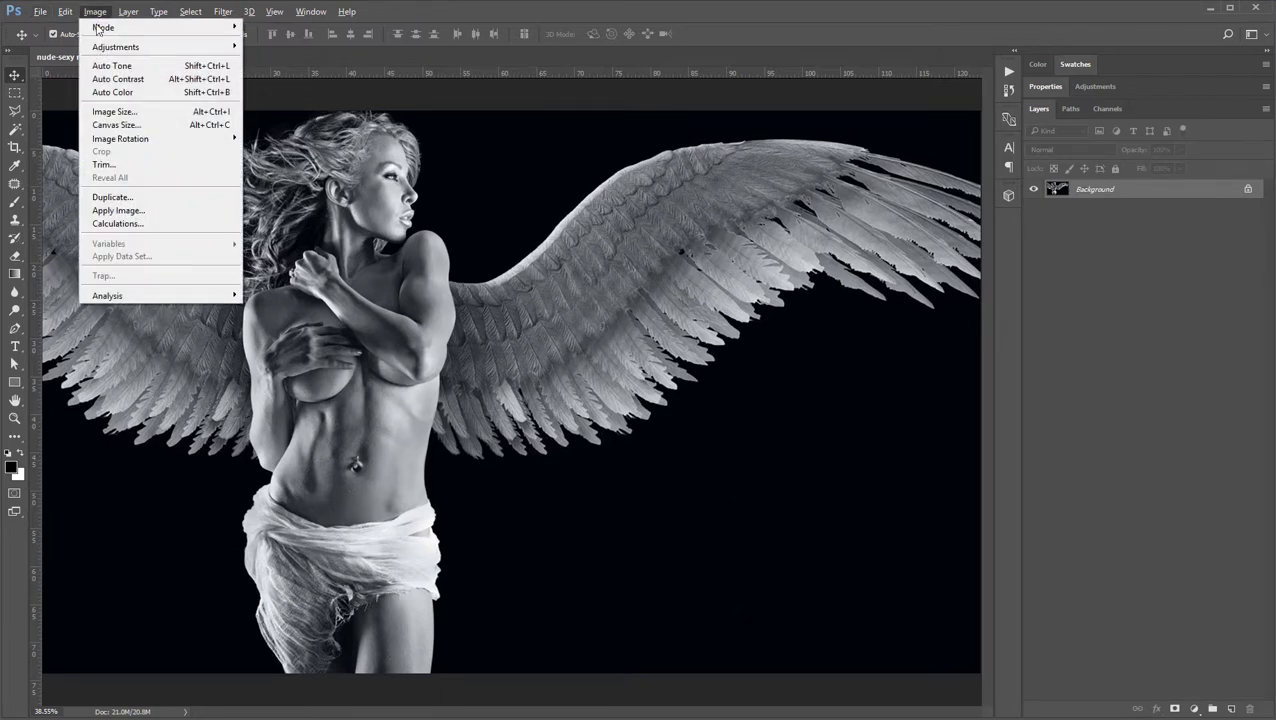
- Apply a Shadows/Highlights adjustment with raised shadows and Highlights at 8
mouse_move(109, 47)
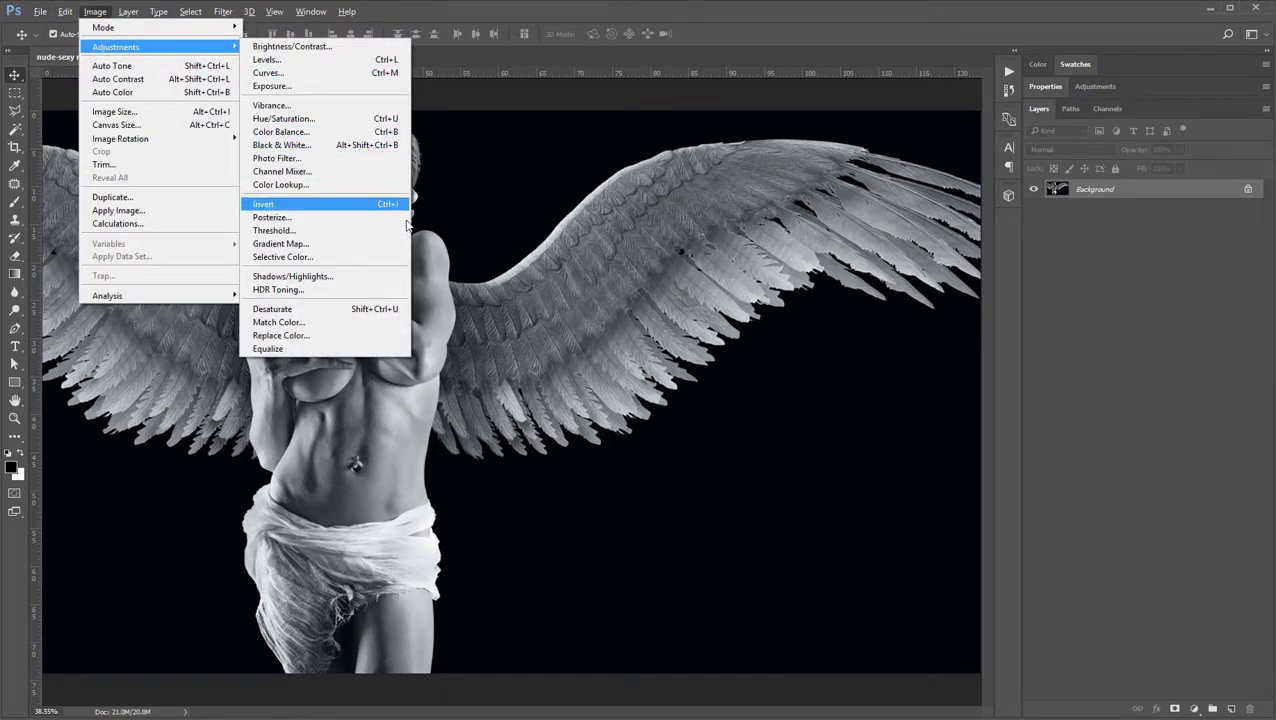
left_click(374, 277)
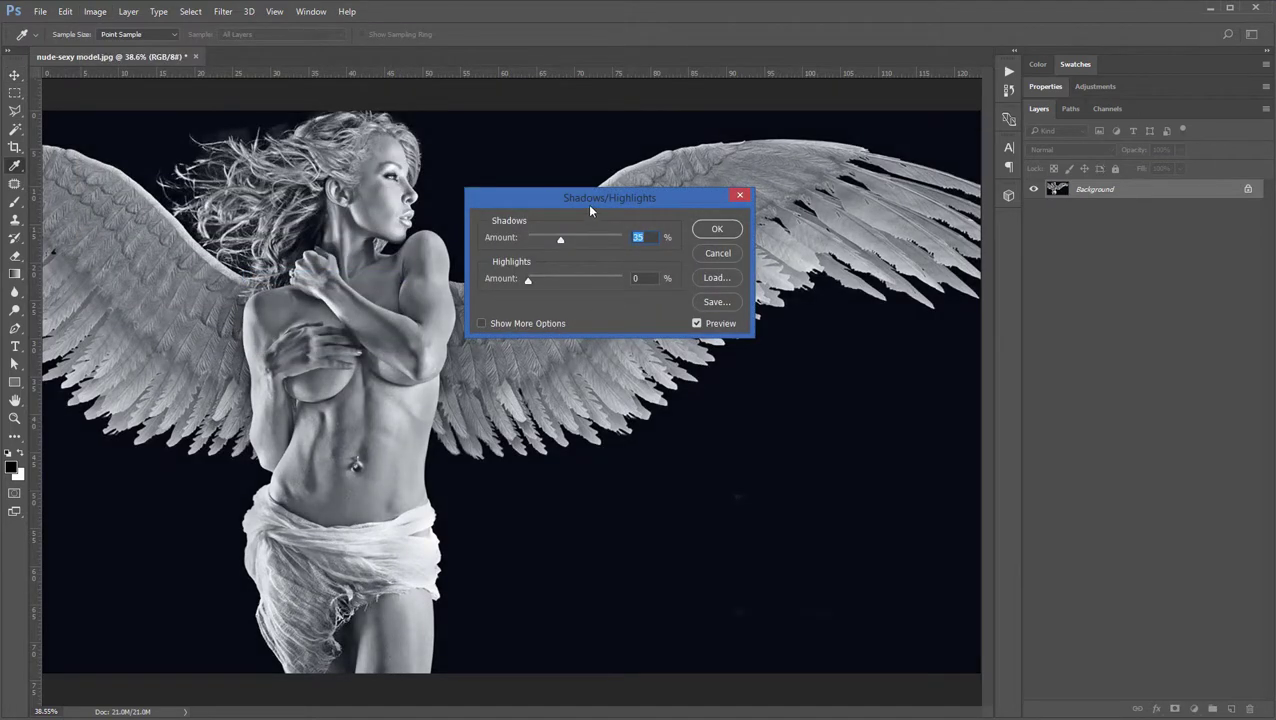
left_click_drag(589, 209, 824, 236)
left_click_drag(773, 297, 830, 256)
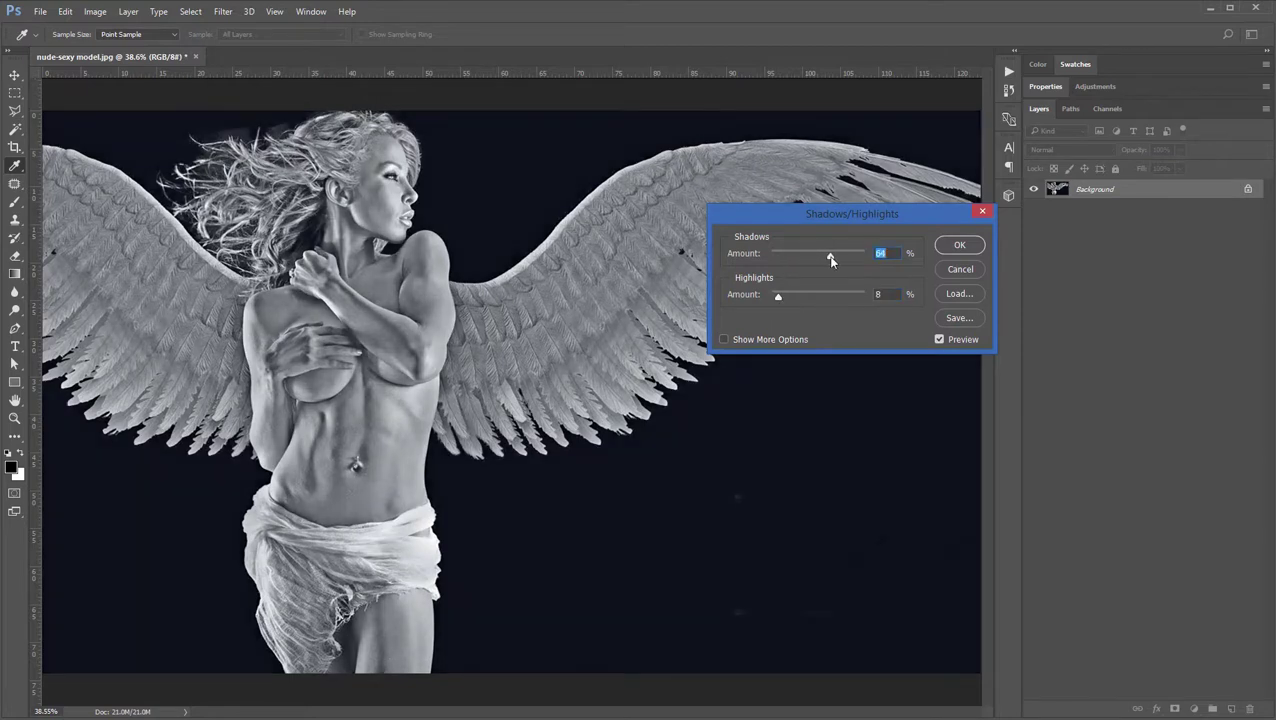
left_click(950, 250)
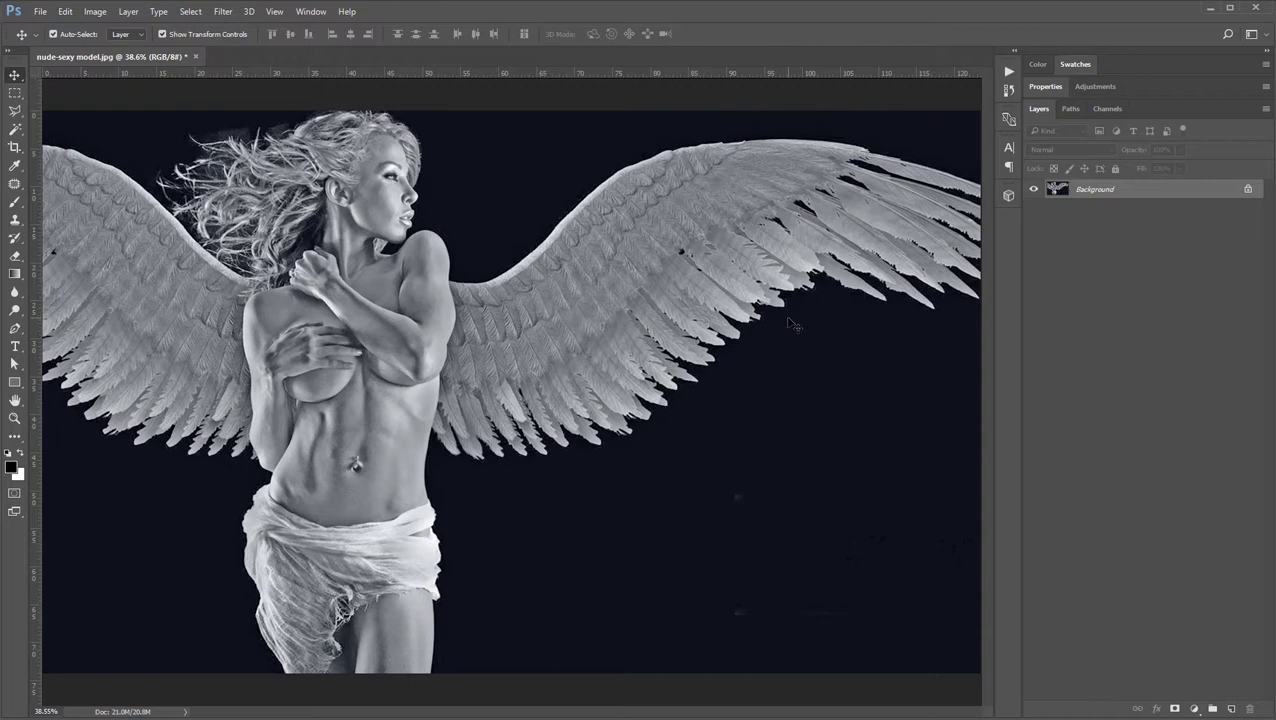
left_click(92, 12)
- Check the Image > Mode options without changes and show the Actions panel
mouse_move(149, 28)
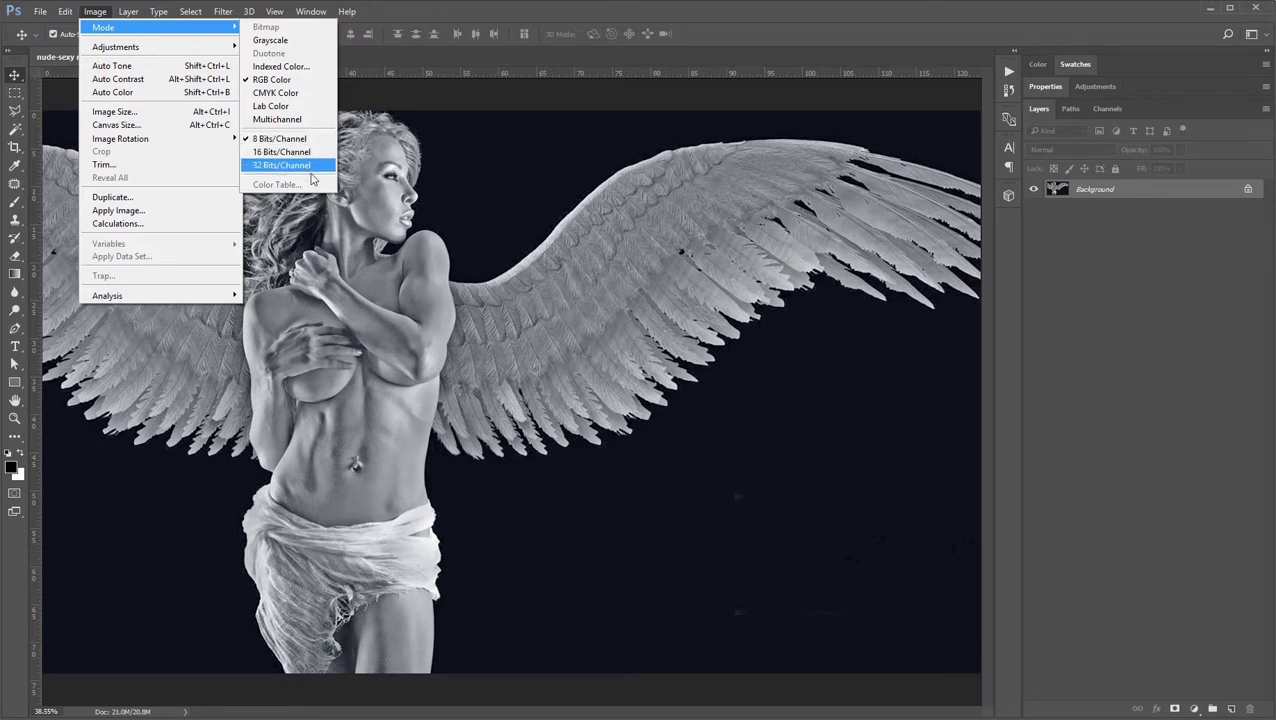
left_click(904, 16)
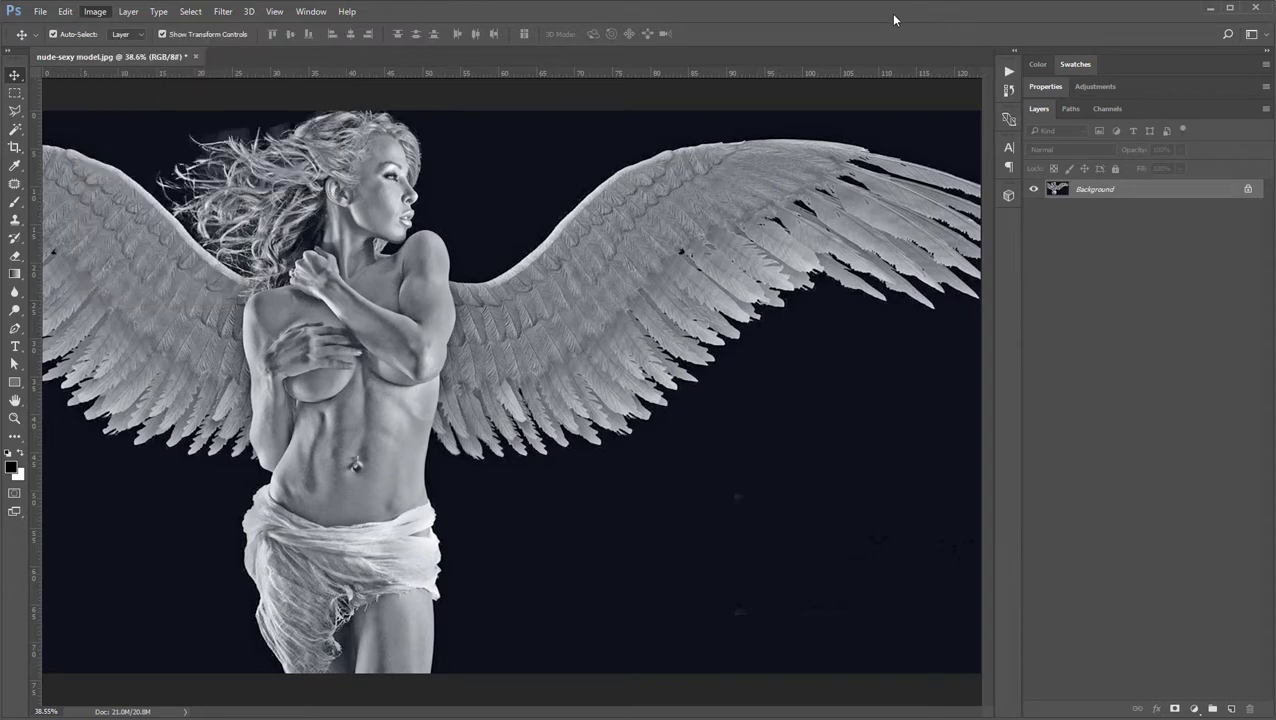
left_click(1008, 74)
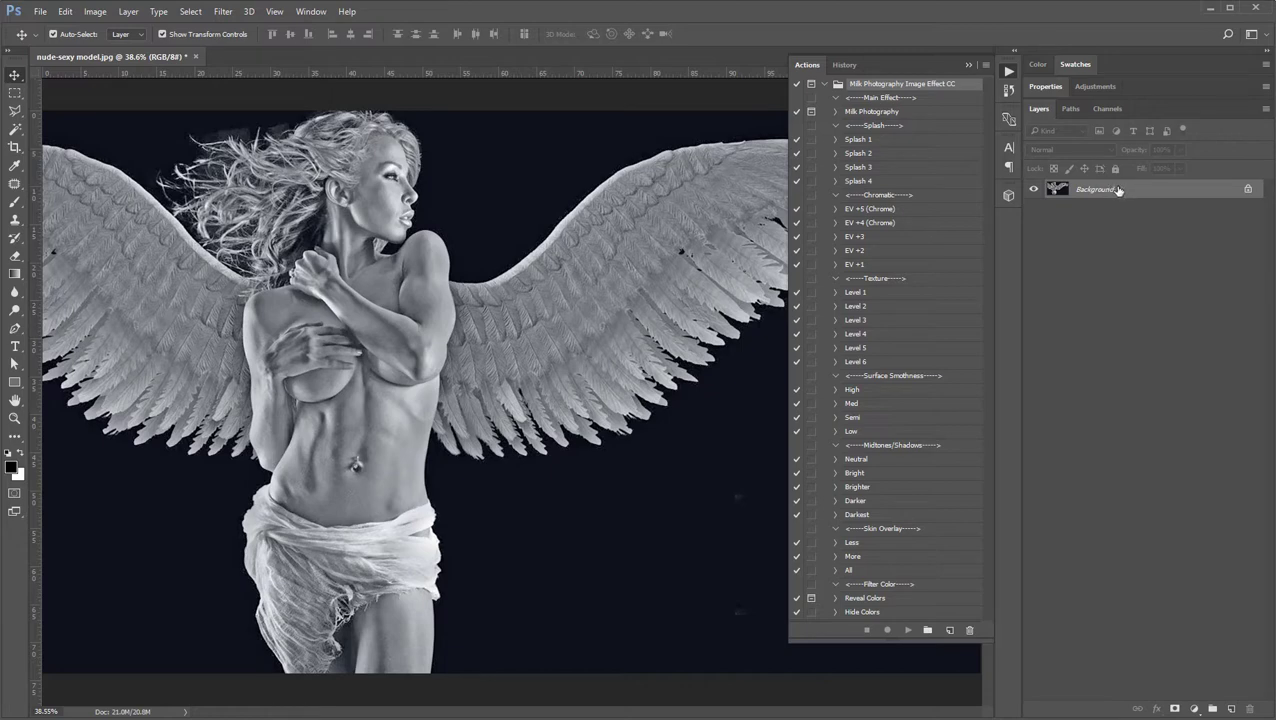
- Convert the Background to Layer 0 and duplicate it twice with Ctrl+J
double_click(1117, 190)
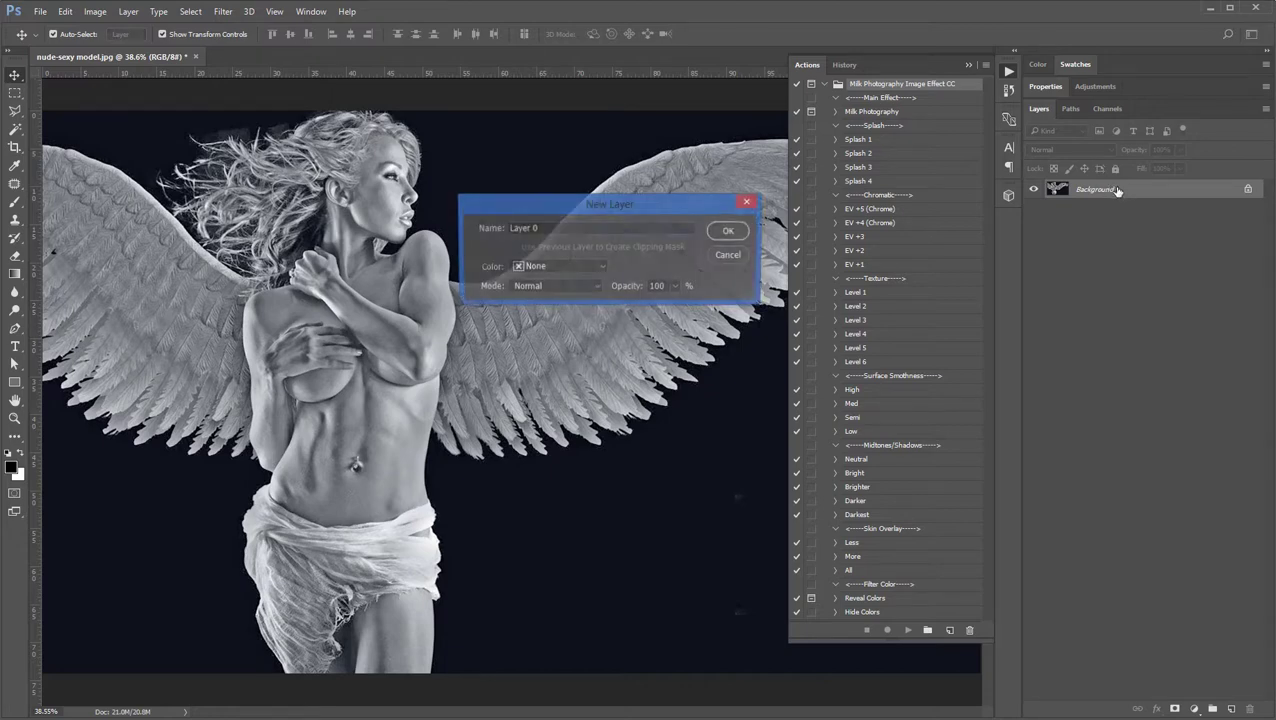
left_click(728, 232)
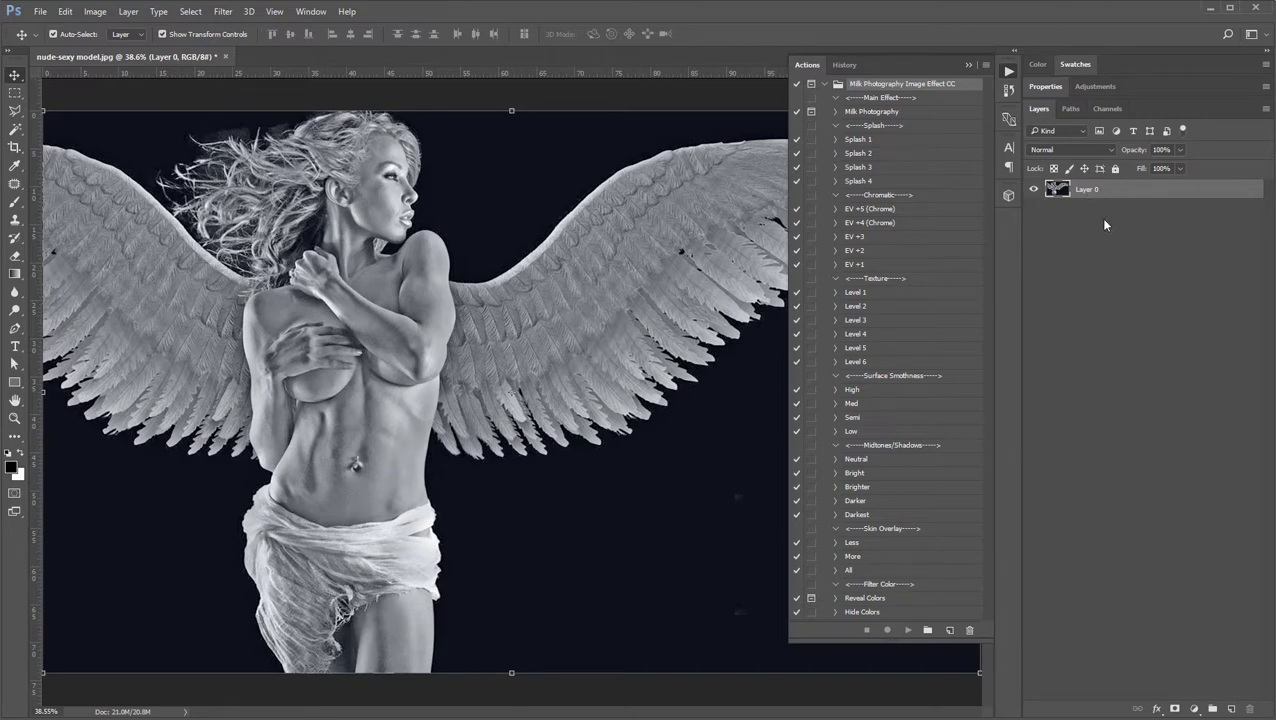
left_click(1034, 189)
left_click(1034, 189)
key("ctrl+j")
key("ctrl+j")
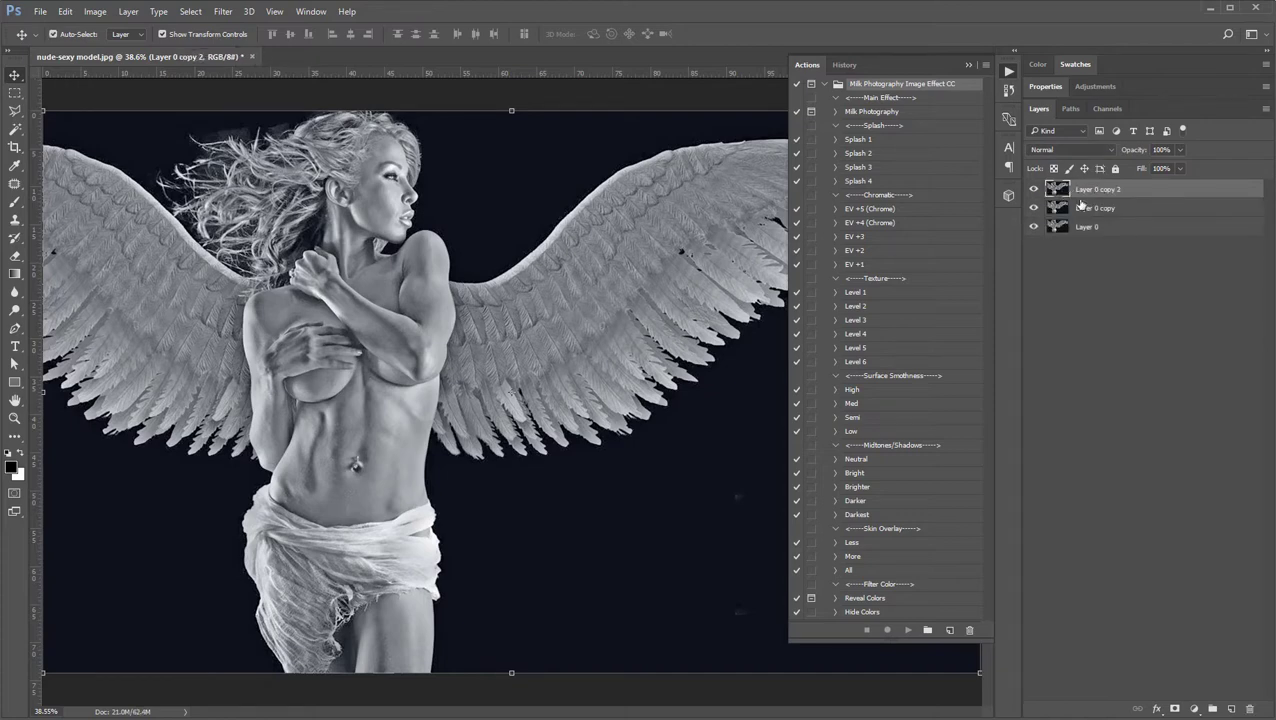
- Hide Layer 0 copy and copy 2, select Layer 0, and review the Milk Photography action's steps
left_click_drag(1034, 190, 1034, 208)
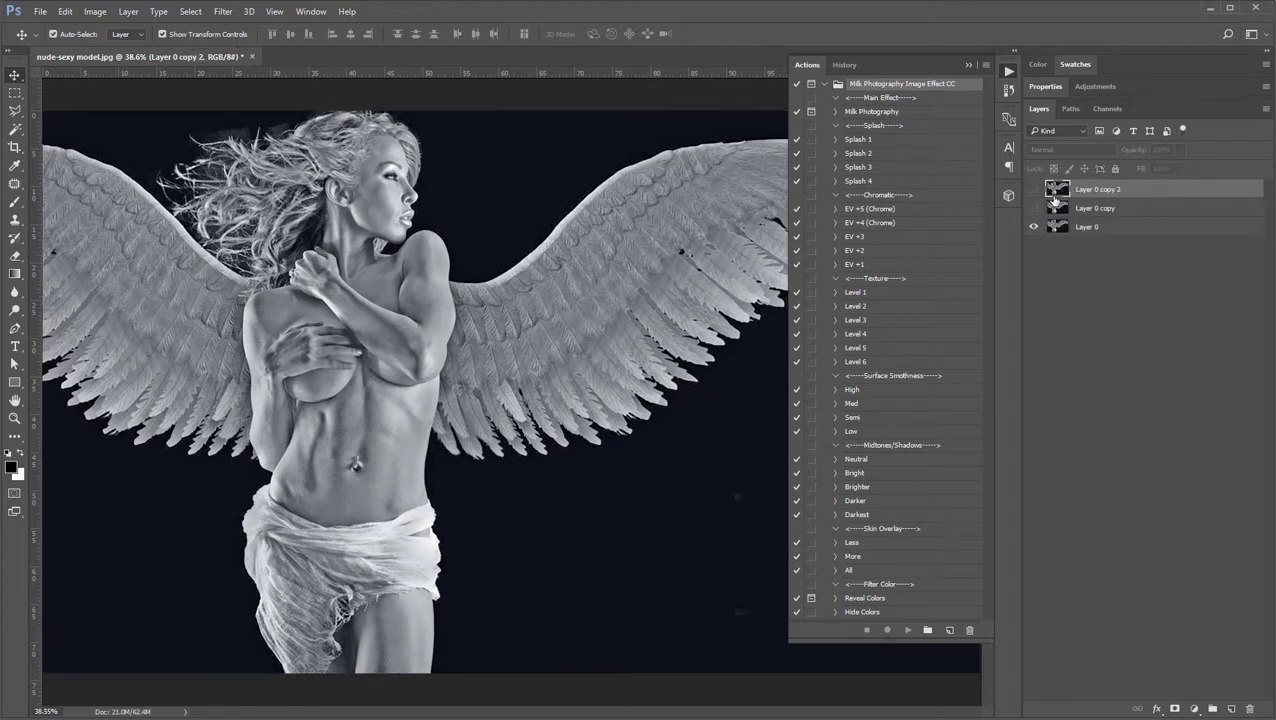
left_click(1089, 232)
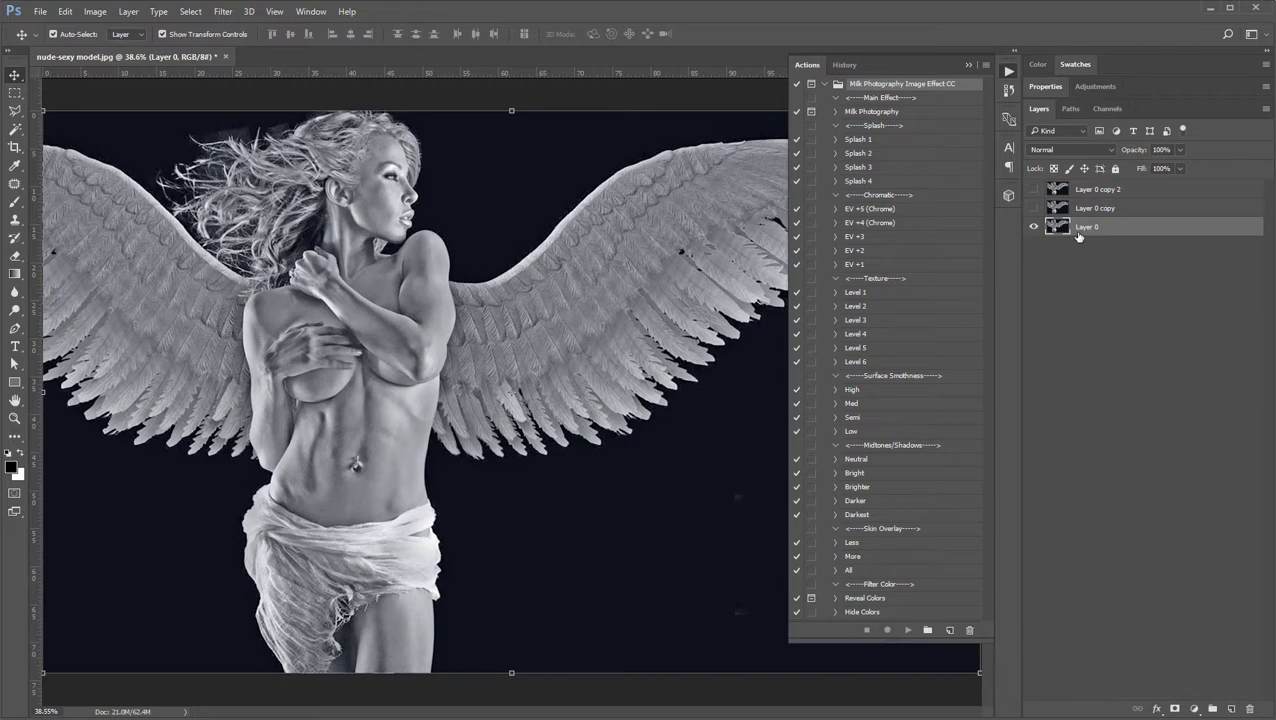
left_click(880, 113)
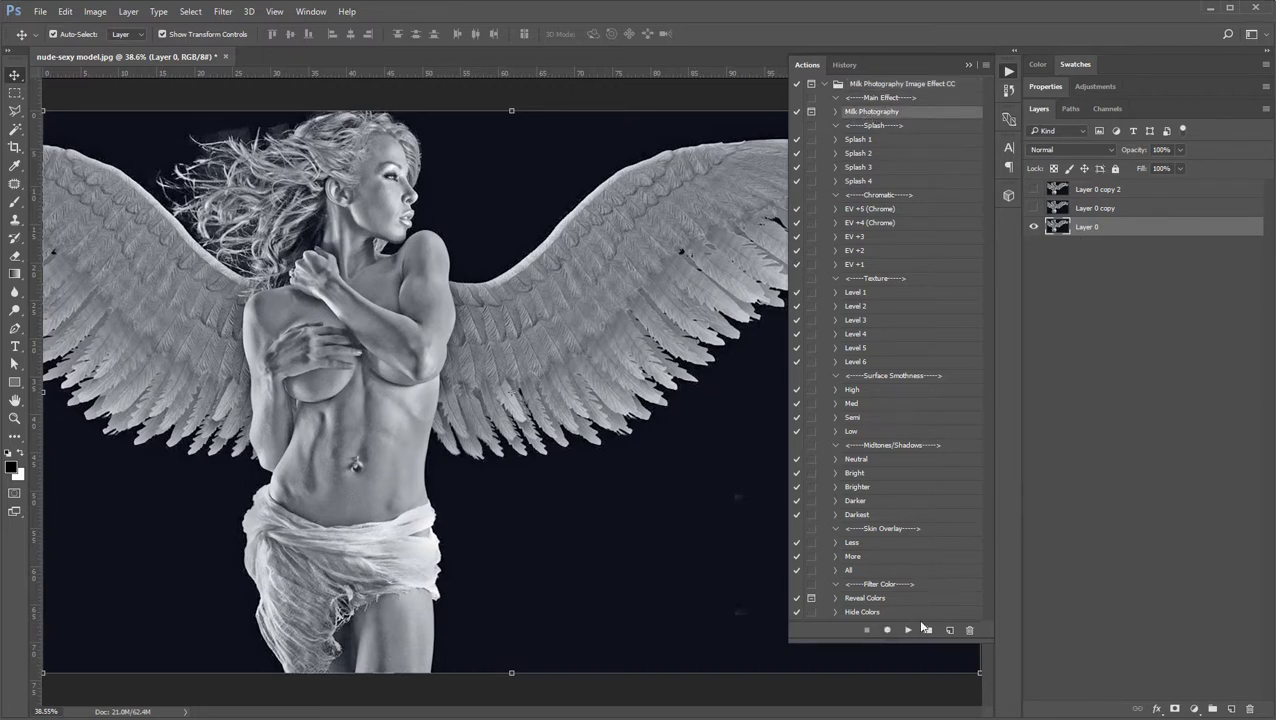
left_click(836, 117)
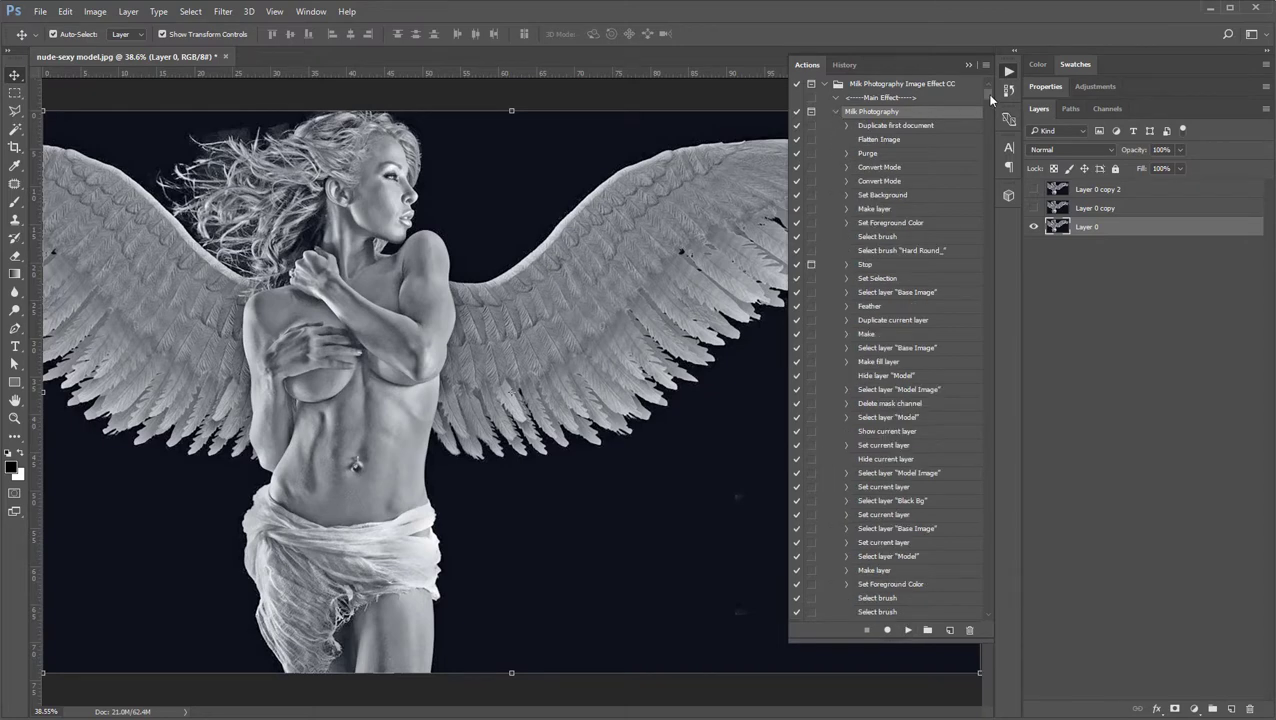
left_click_drag(986, 94, 997, 293)
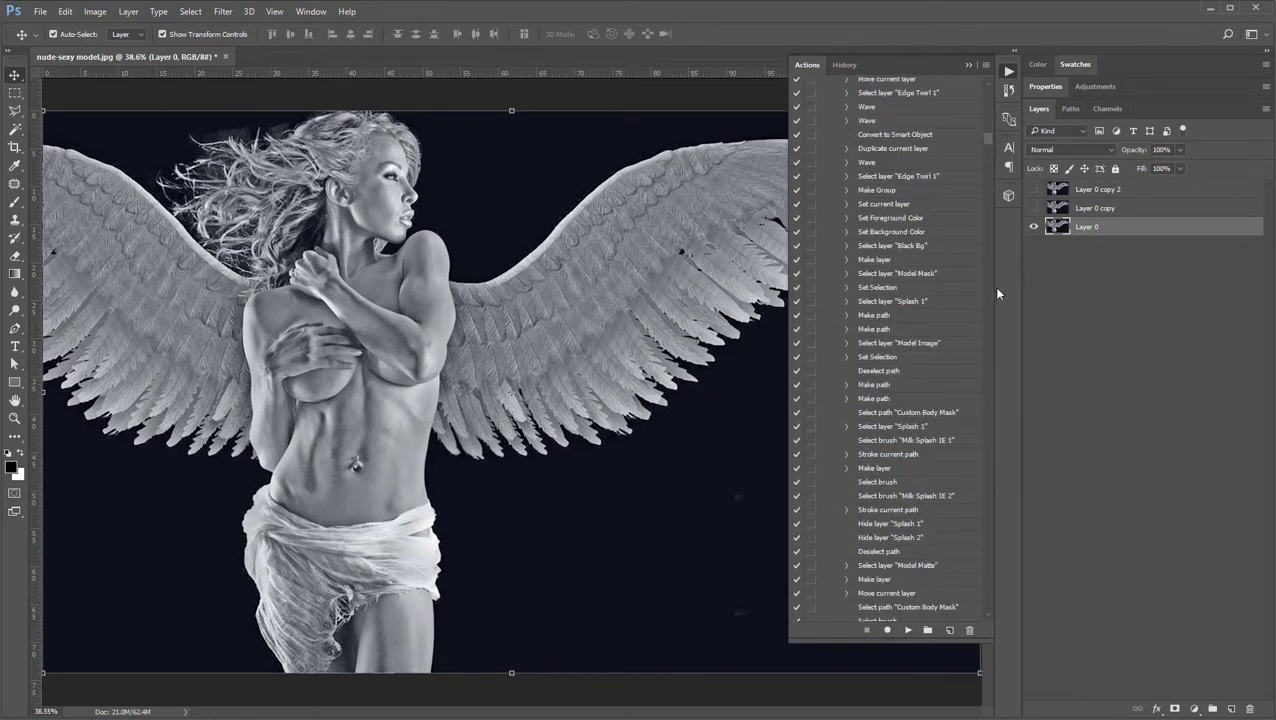
left_click_drag(986, 143, 987, 92)
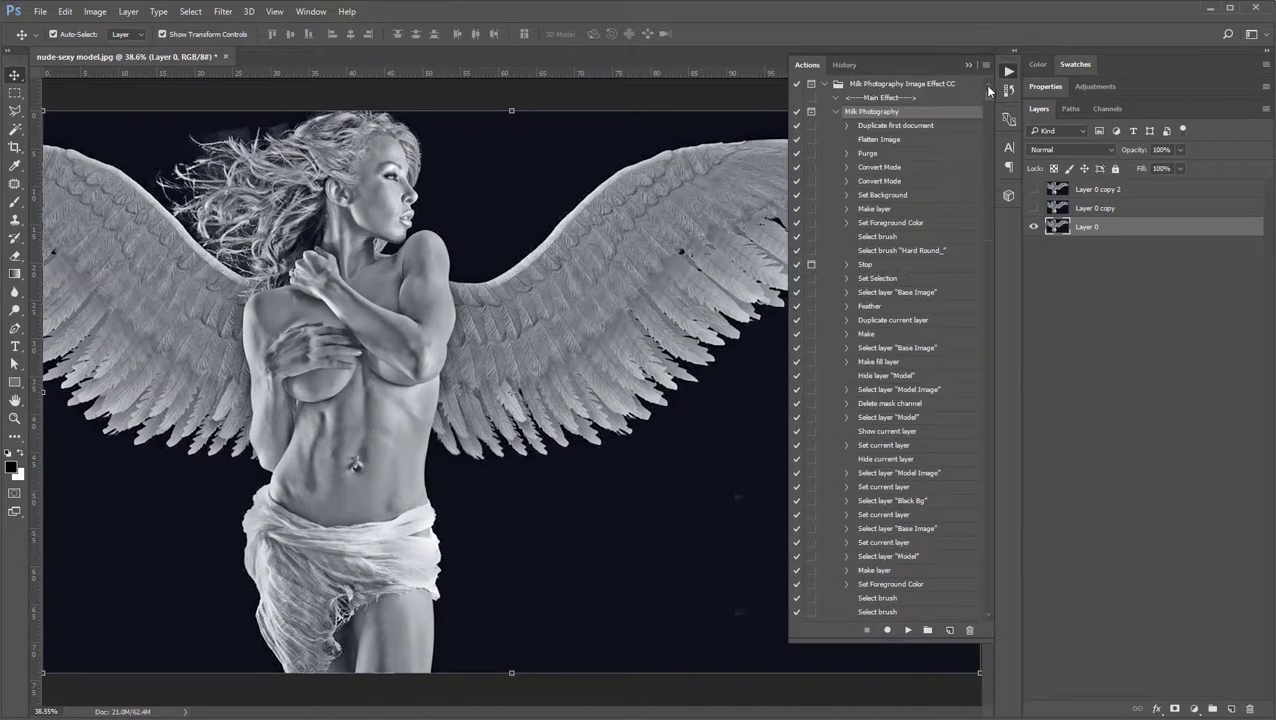
left_click(836, 113)
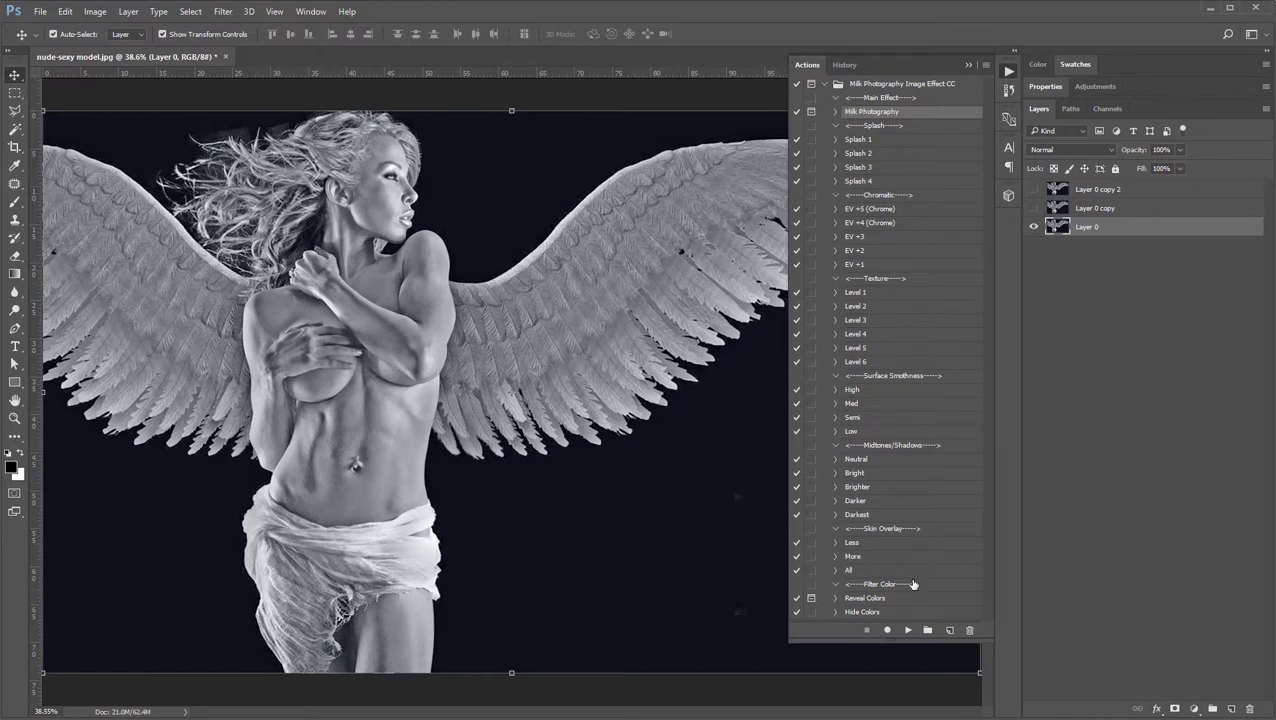
- Play the Milk Photography action and stop at its painting message
left_click(908, 630)
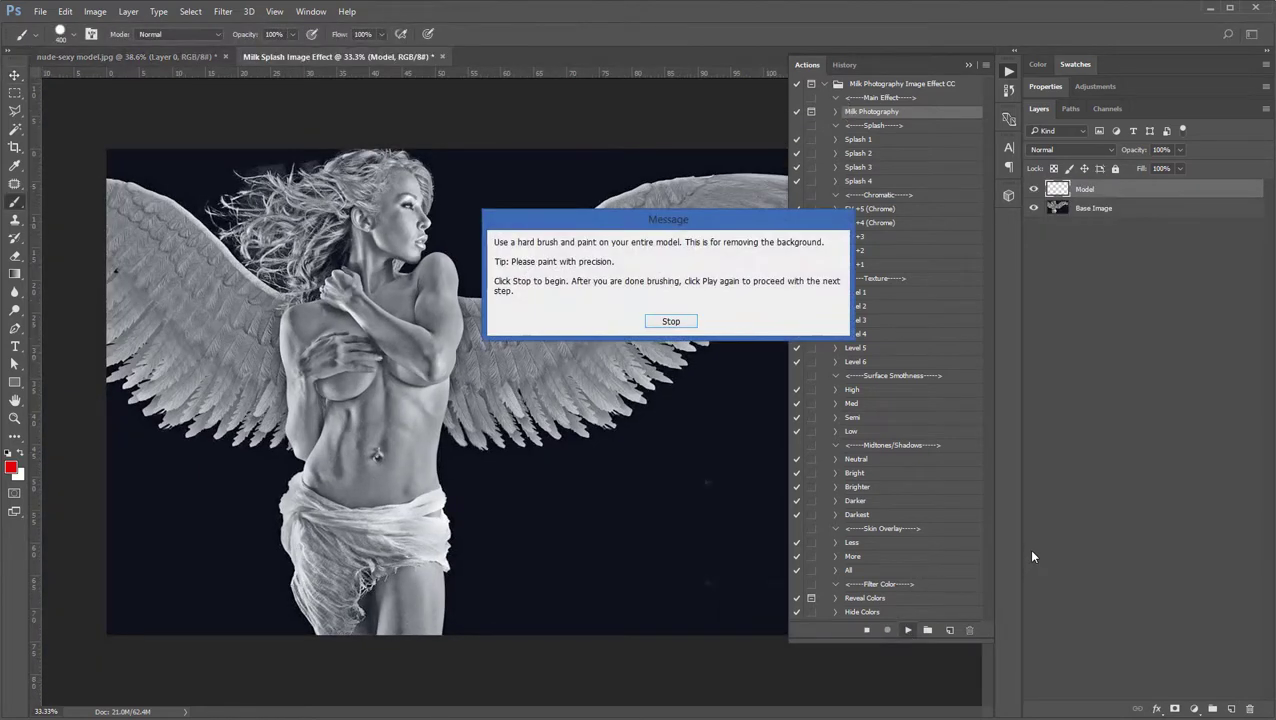
left_click_drag(622, 232, 538, 402)
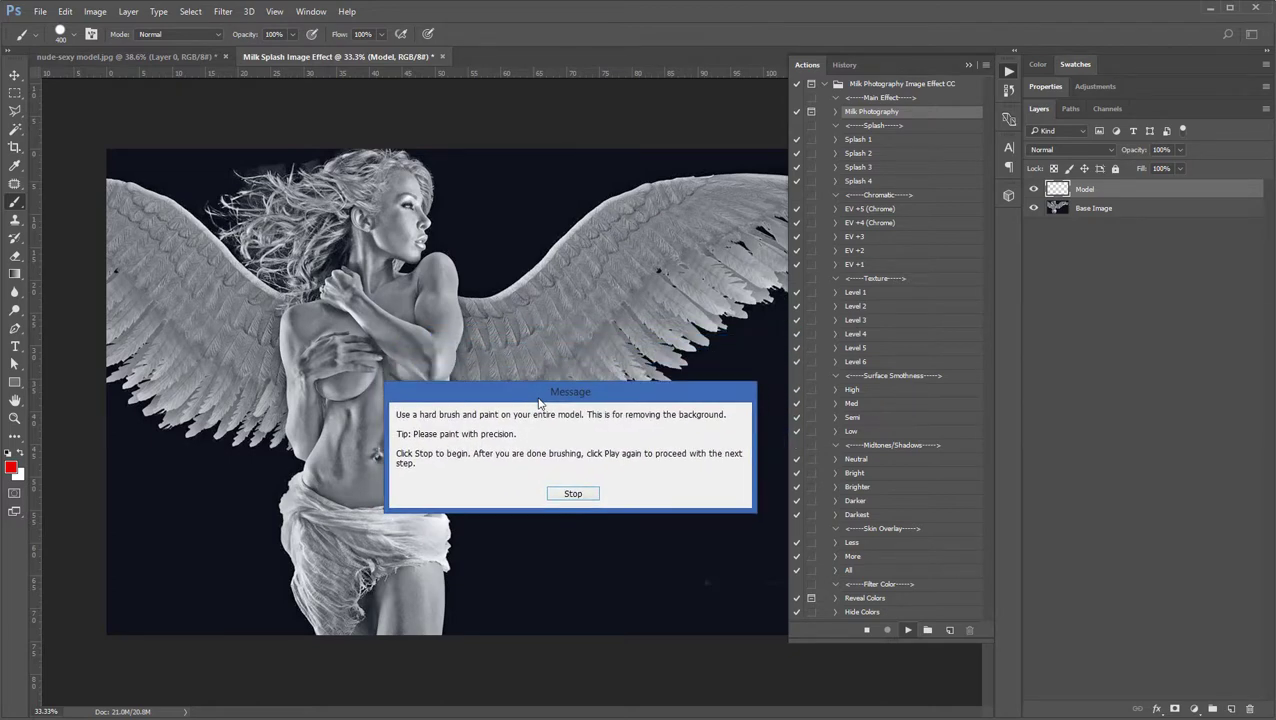
left_click(572, 494)
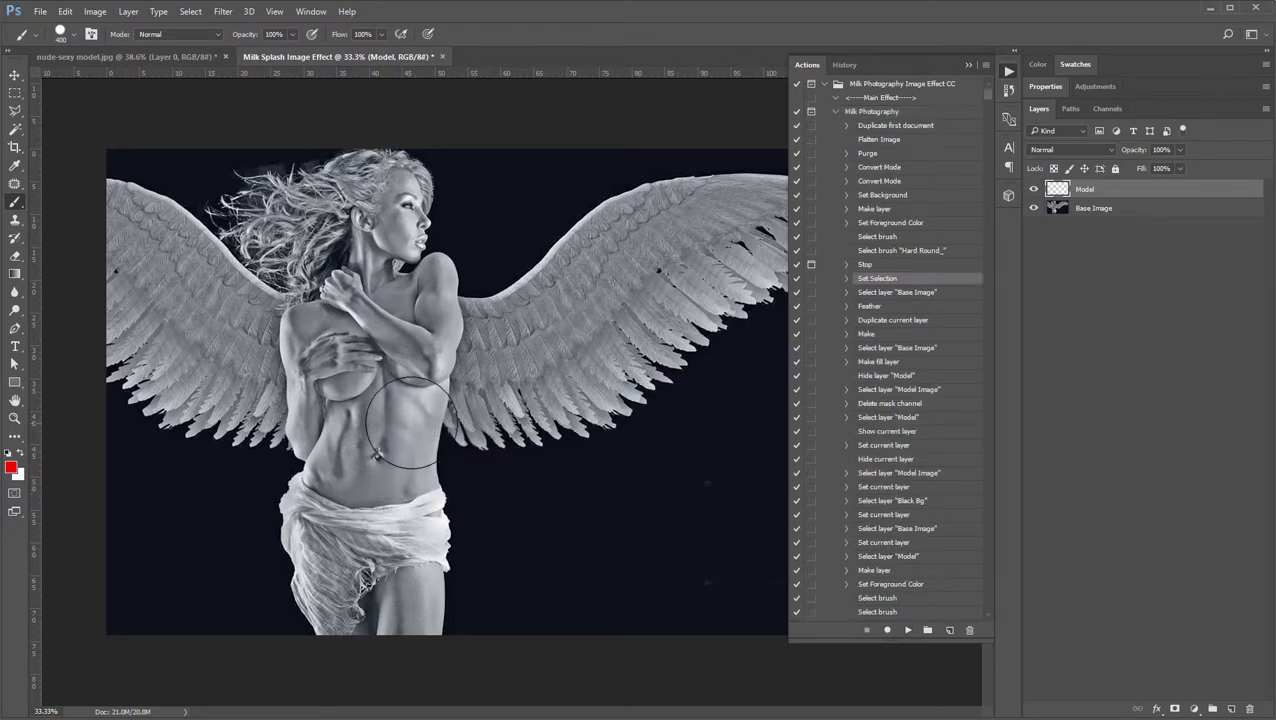
- Paint a red stroke over the model, then undo it
mouse_move(421, 408)
left_mouse_down()
mouse_move(333, 457)
mouse_move(222, 387)
mouse_move(335, 270)
mouse_move(430, 262)
mouse_move(352, 217)
mouse_move(298, 208)
mouse_move(422, 222)
mouse_move(565, 262)
mouse_move(727, 222)
mouse_move(576, 292)
mouse_move(270, 371)
mouse_move(395, 368)
mouse_move(326, 405)
mouse_move(322, 444)
left_mouse_up()
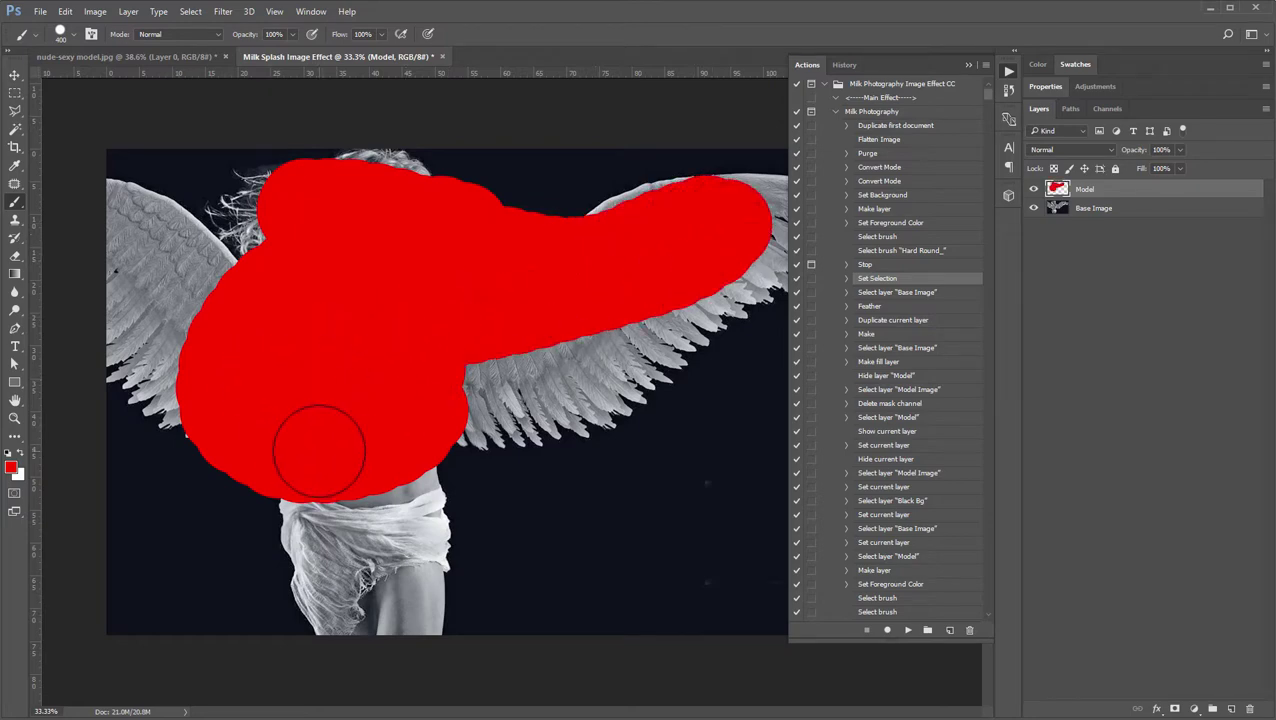
key("ctrl+z")
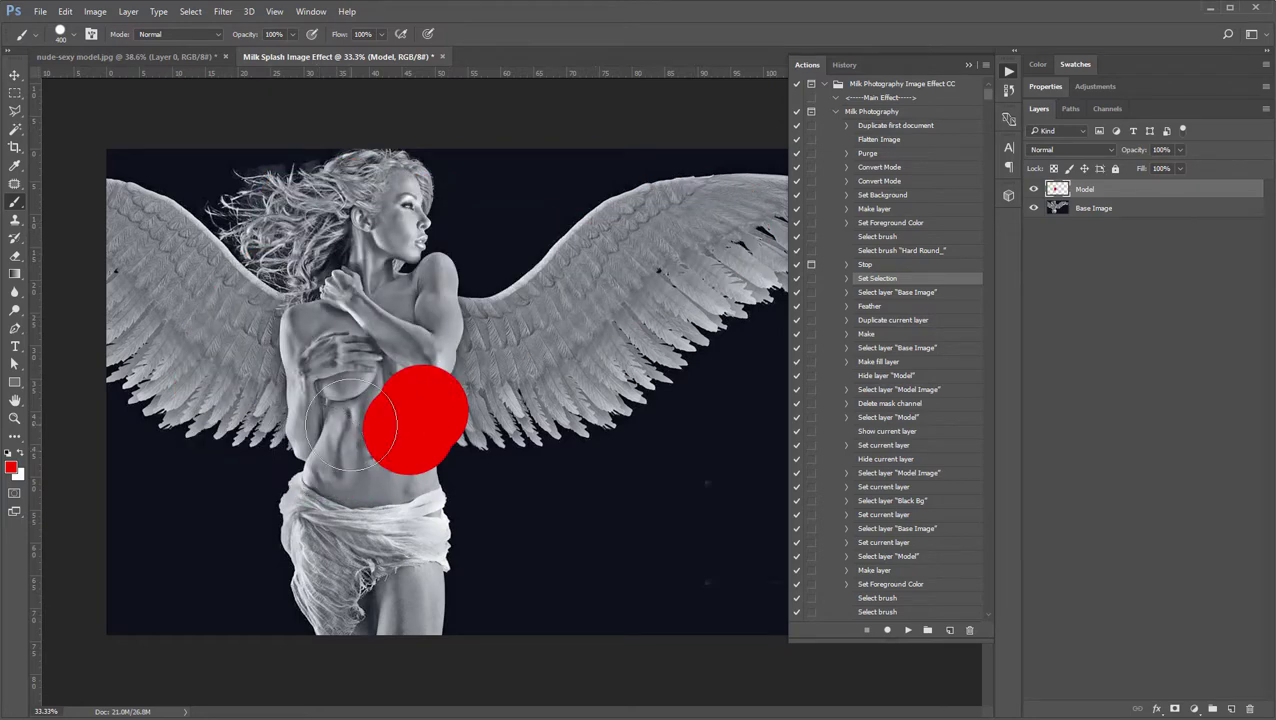
key("ctrl+alt+z")
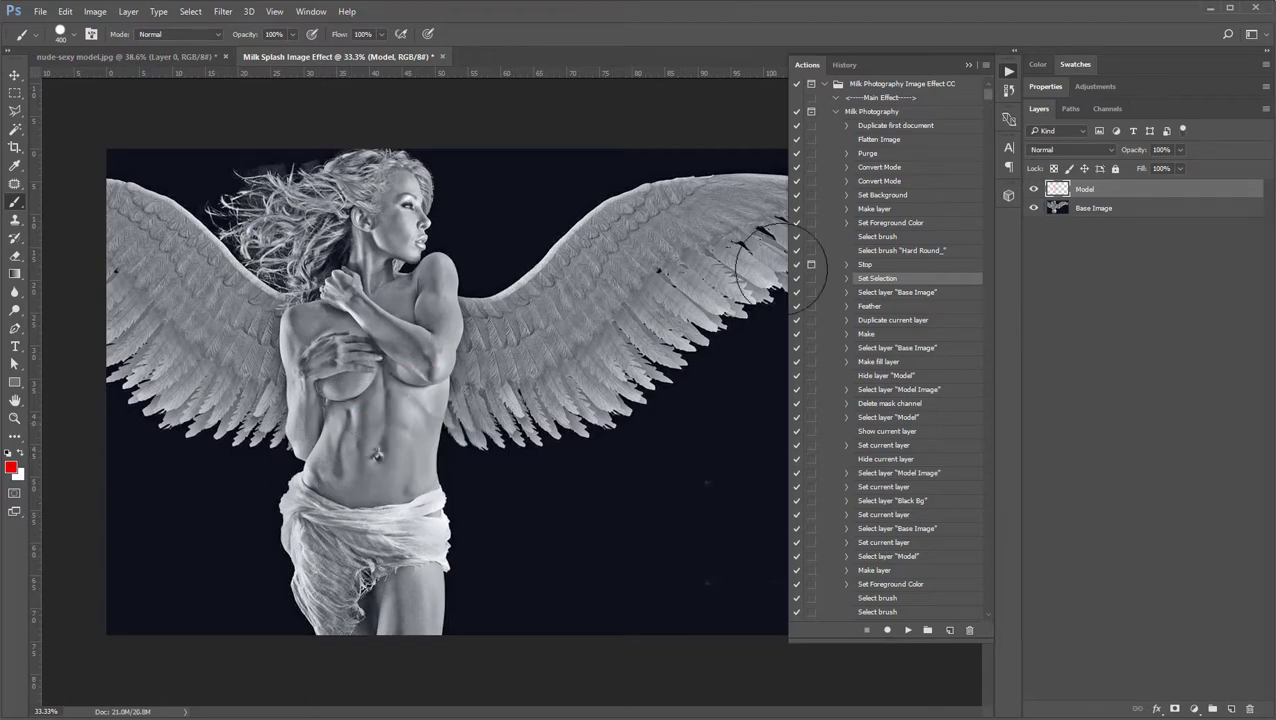
key("alt+z")
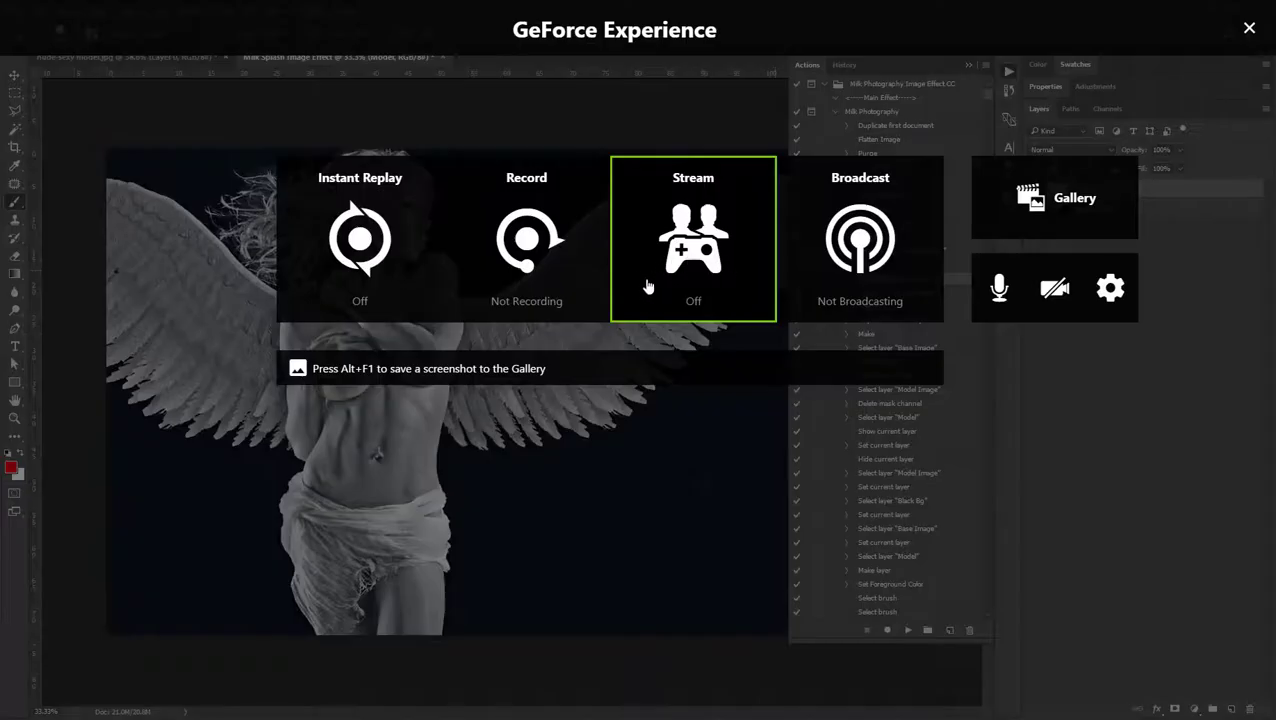
key("alt+z")
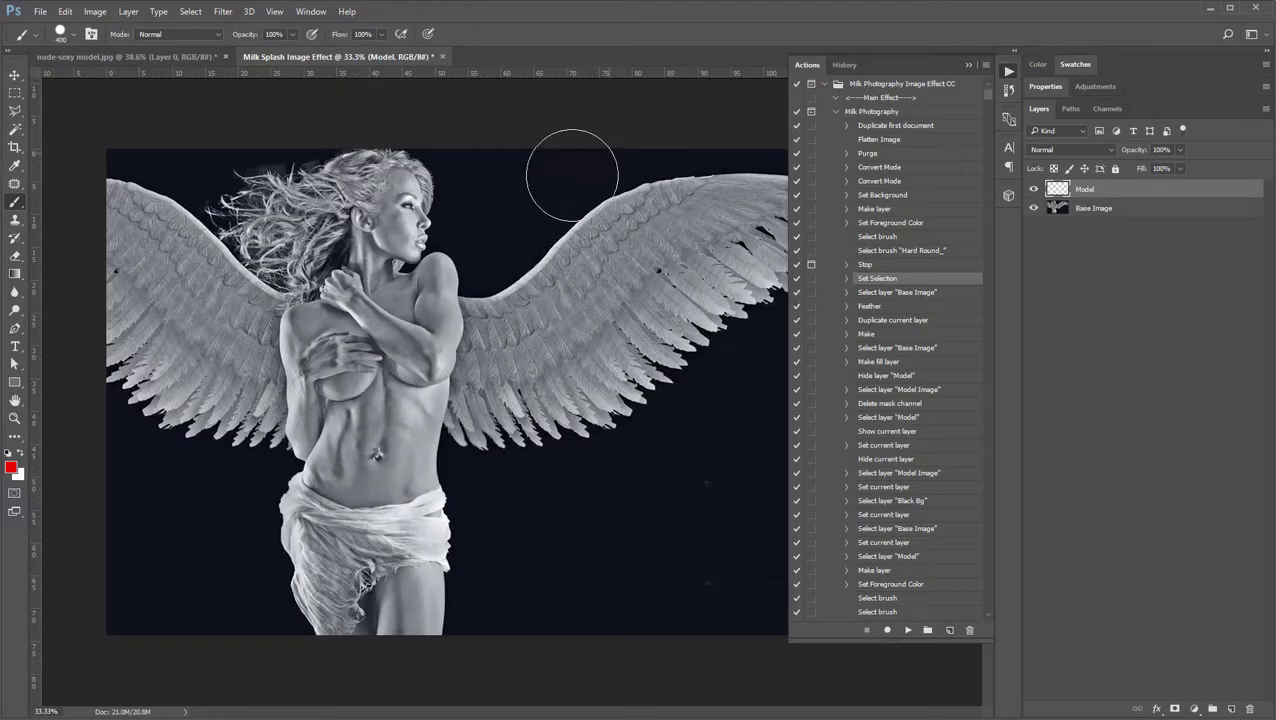
- Choose the Quick Selection Tool and make Base Image the active layer
left_click(17, 133)
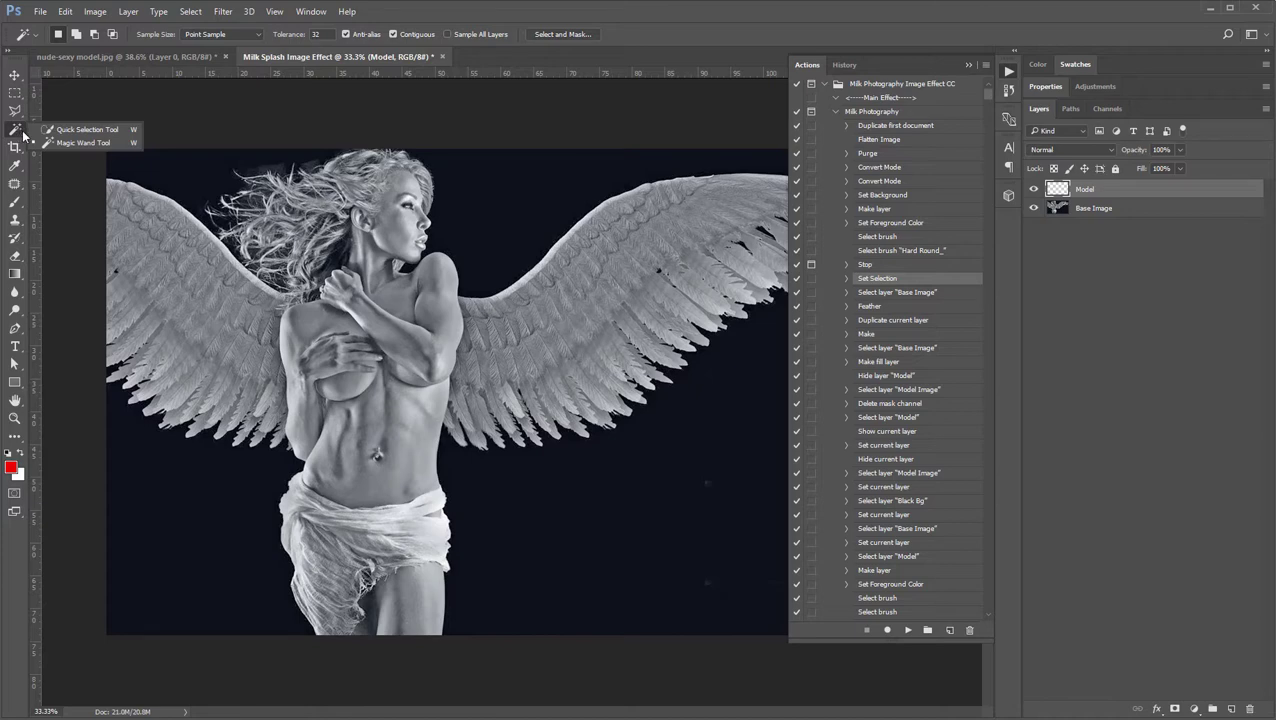
left_click(52, 129)
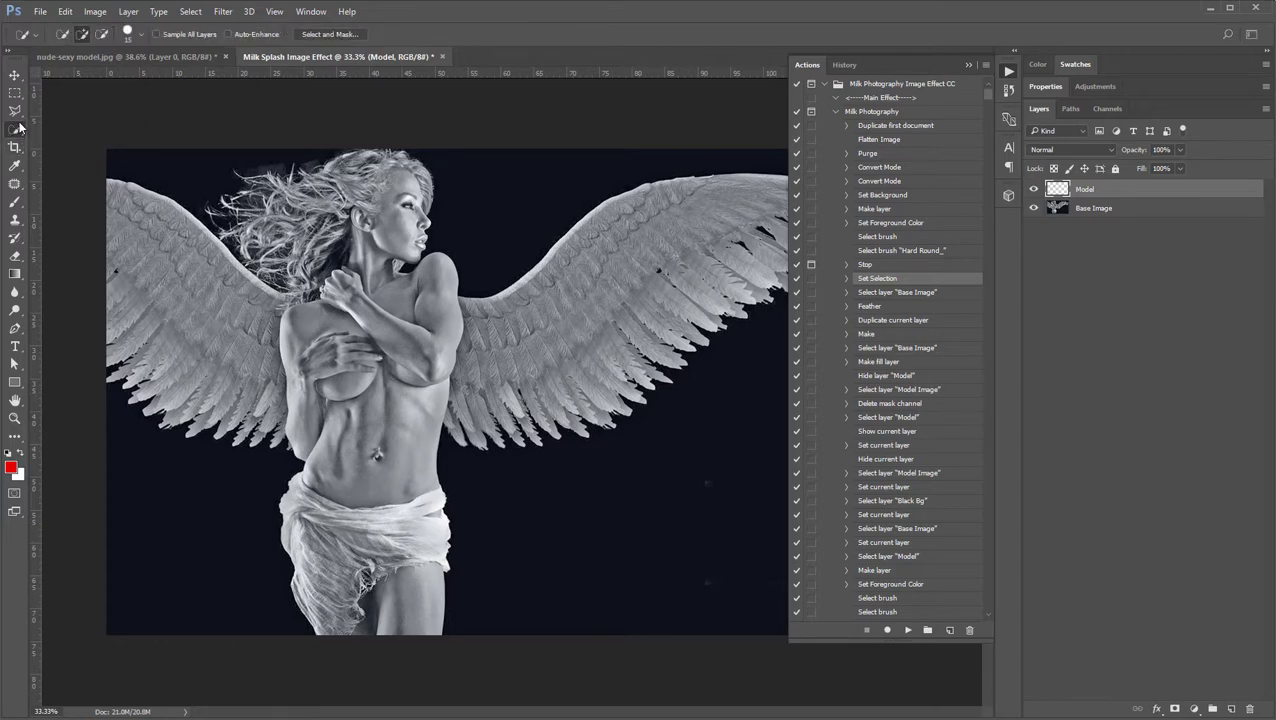
left_click(15, 112)
left_click(17, 131)
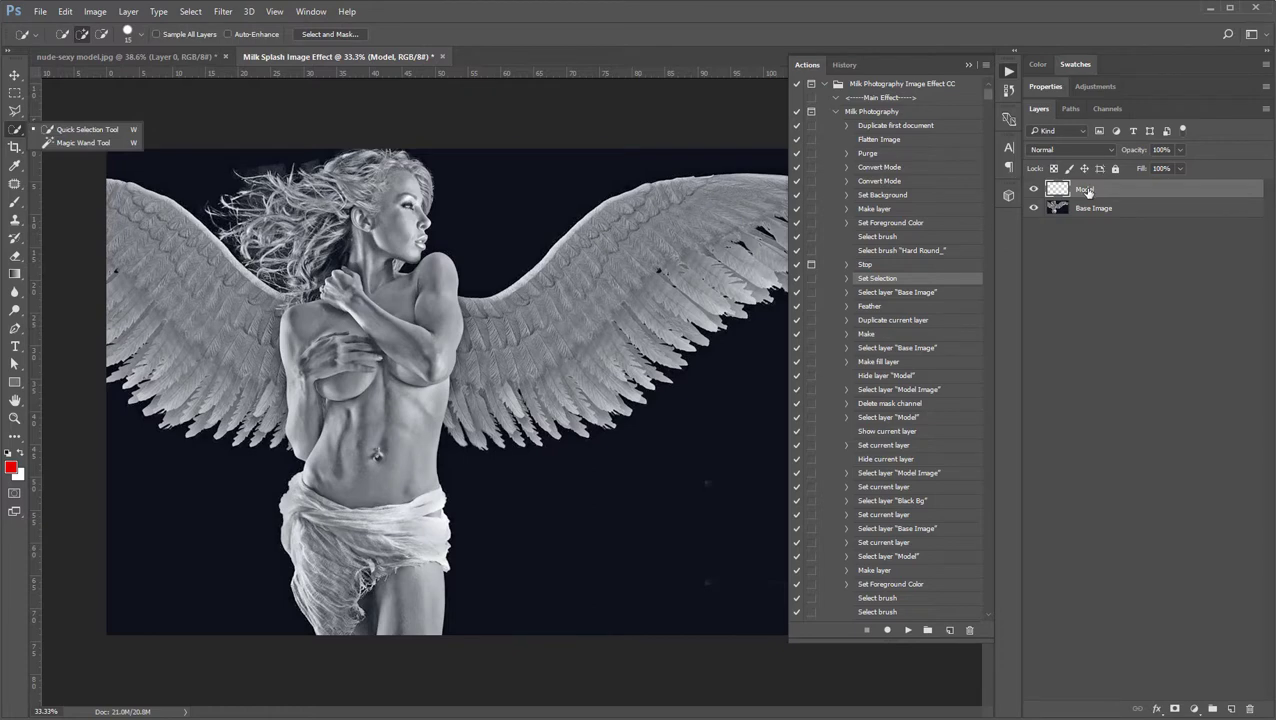
left_click(1098, 209)
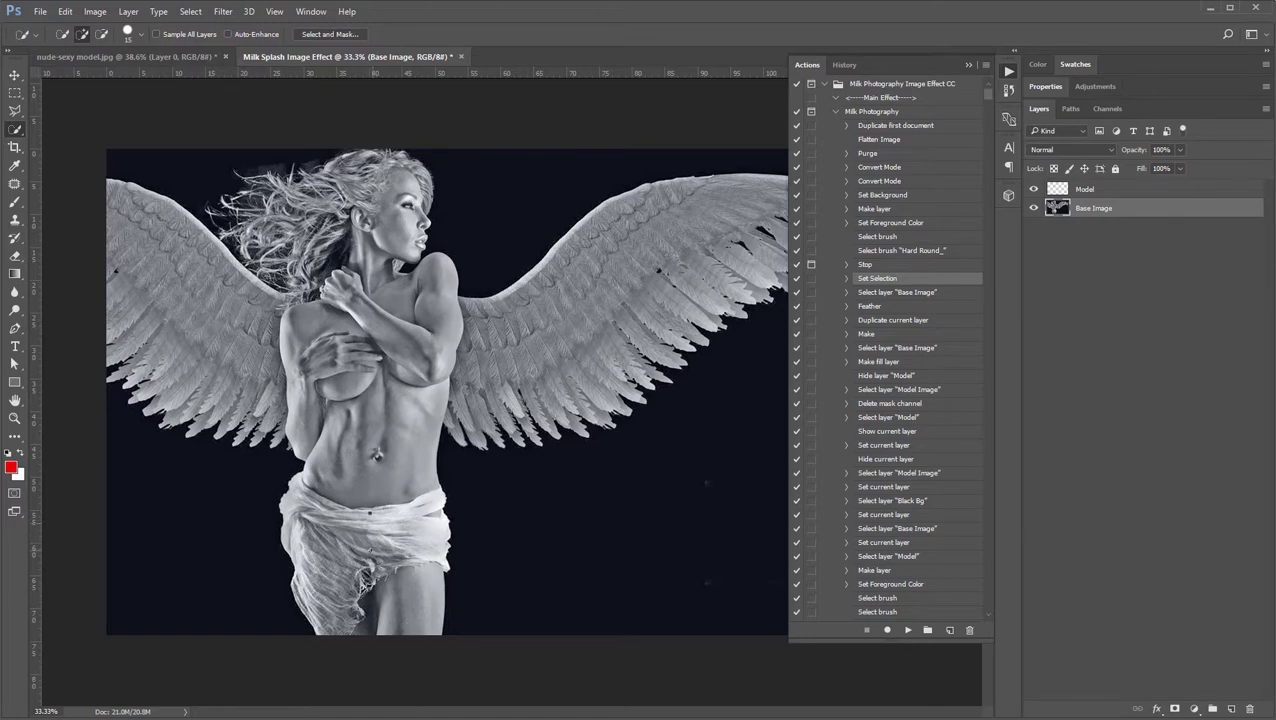
- Select the model's torso, waist cloth, legs, upper body and left wing
mouse_move(448, 535)
left_mouse_down()
mouse_move(370, 385)
mouse_move(360, 530)
mouse_move(305, 440)
left_mouse_up()
scroll(458, 424, "up", 3)
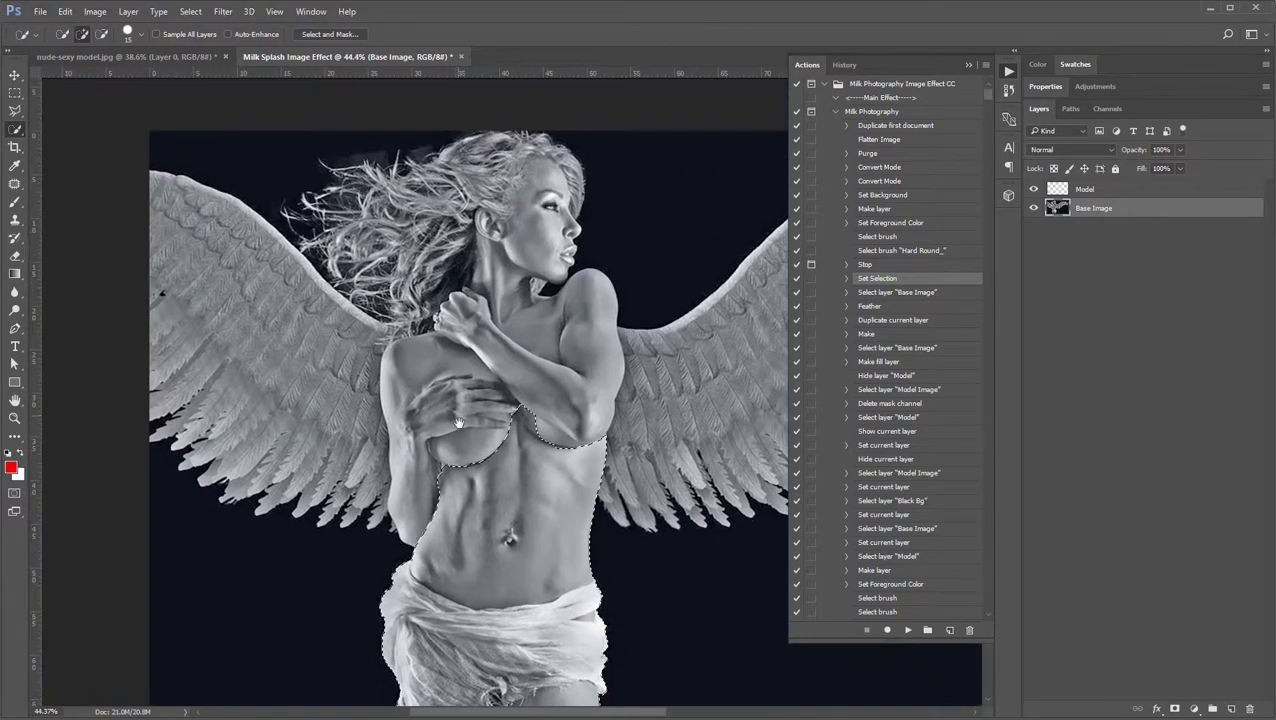
mouse_move(458, 424)
left_mouse_down()
mouse_move(483, 458)
mouse_move(386, 404)
mouse_move(272, 366)
mouse_move(261, 395)
left_mouse_up()
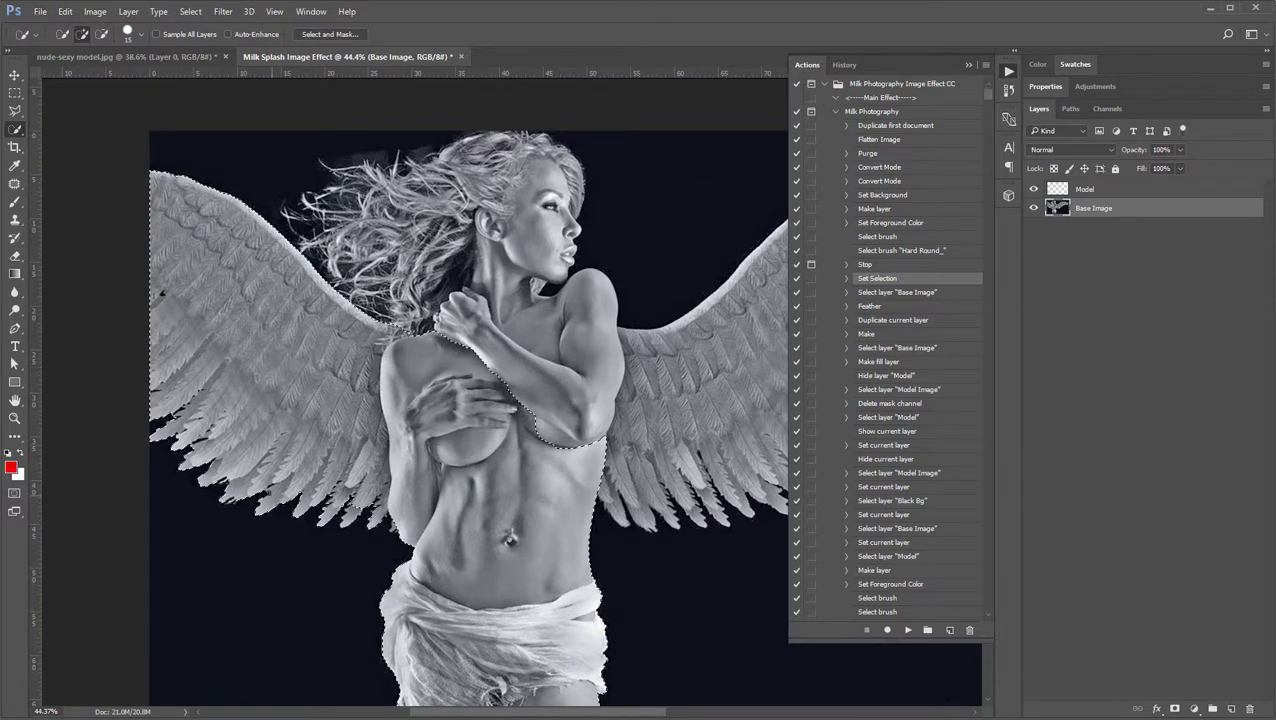
scroll(442, 498, "up", 2)
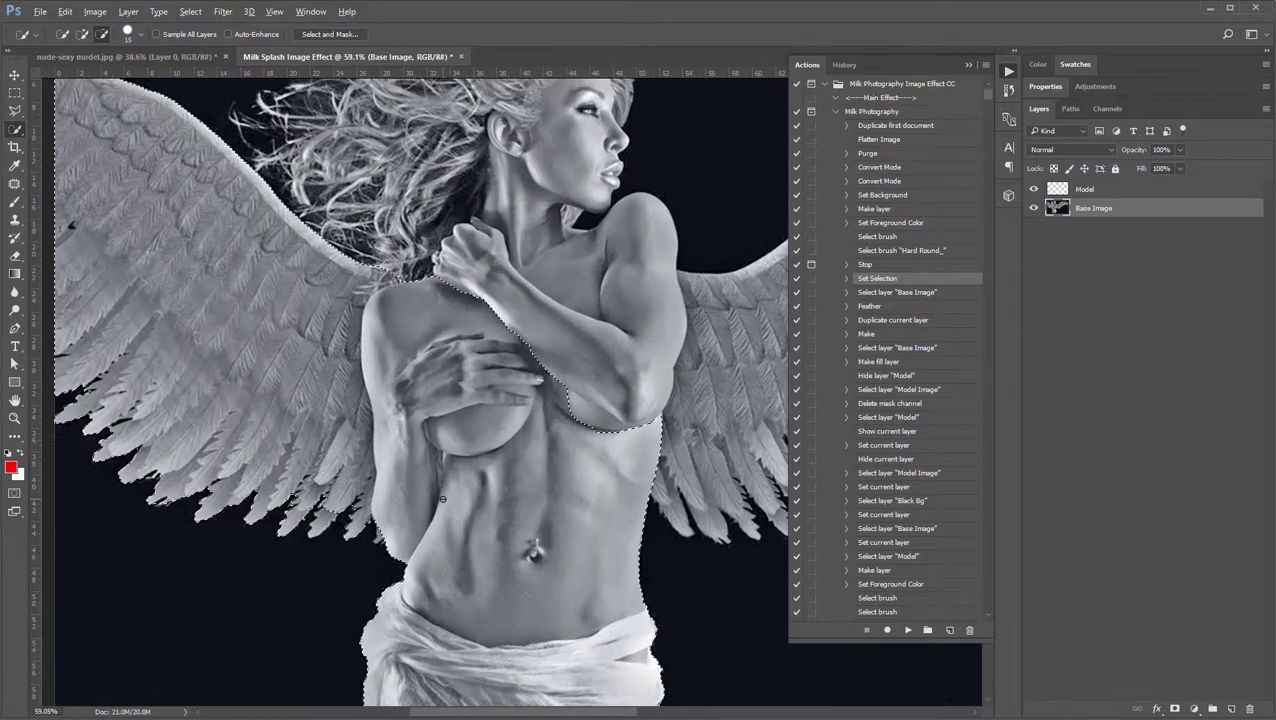
scroll(442, 498, "up", 1)
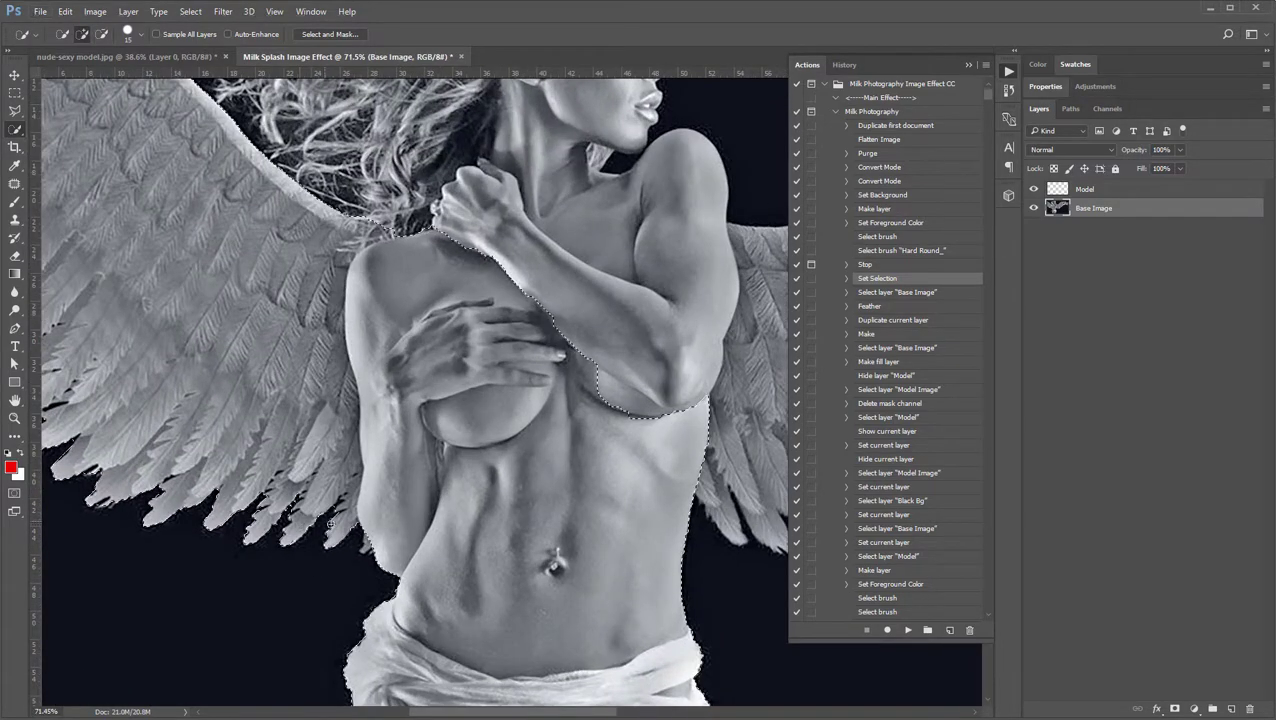
left_click_drag(595, 405, 359, 445)
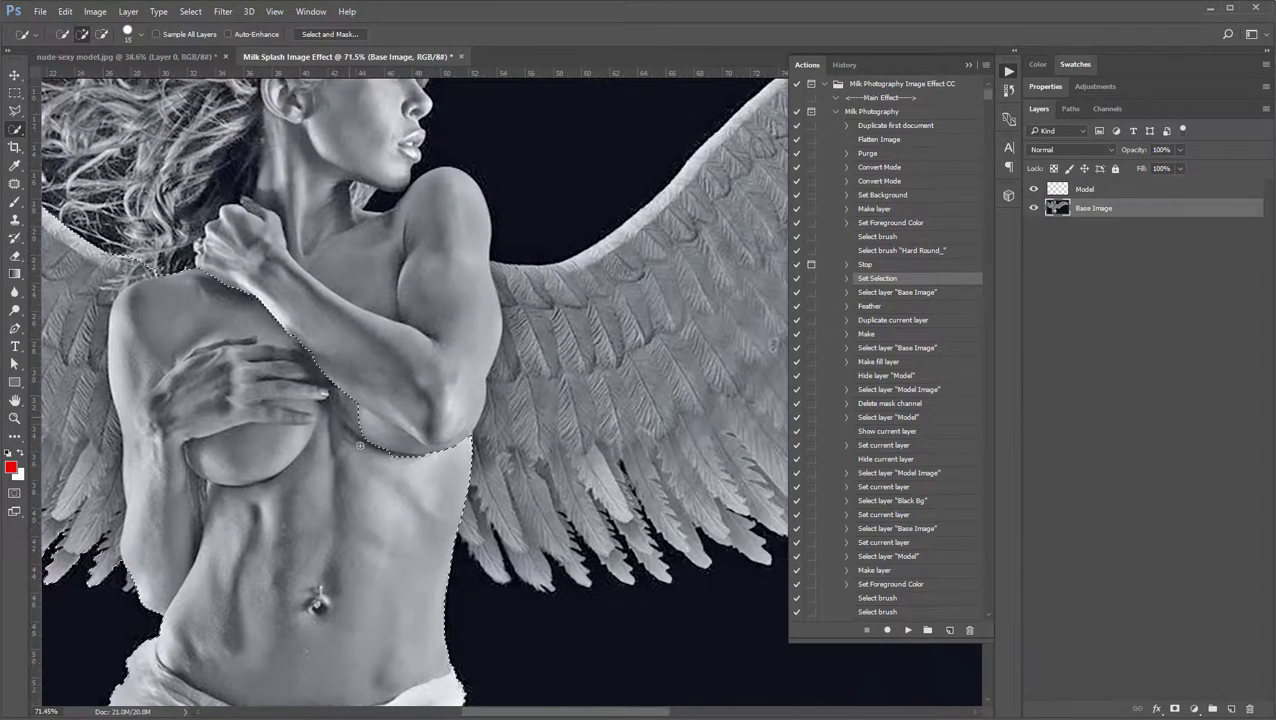
scroll(359, 445, "down", 3)
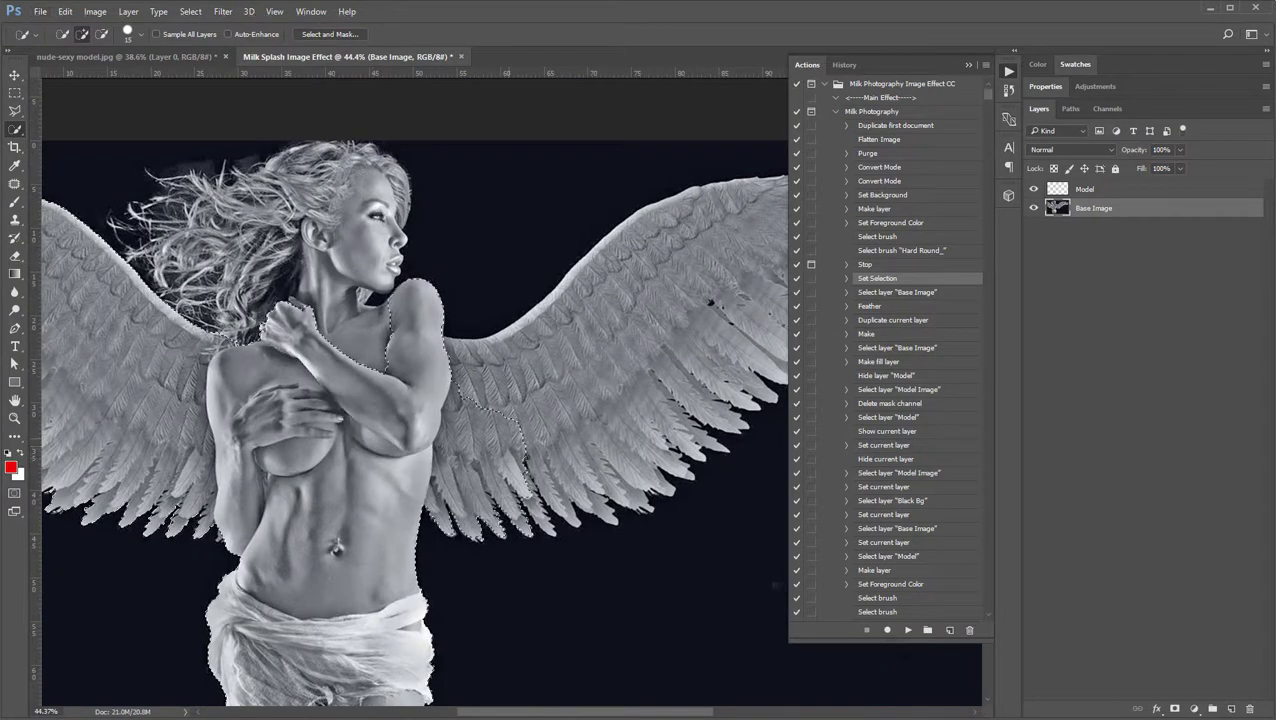
left_click_drag(598, 390, 337, 430)
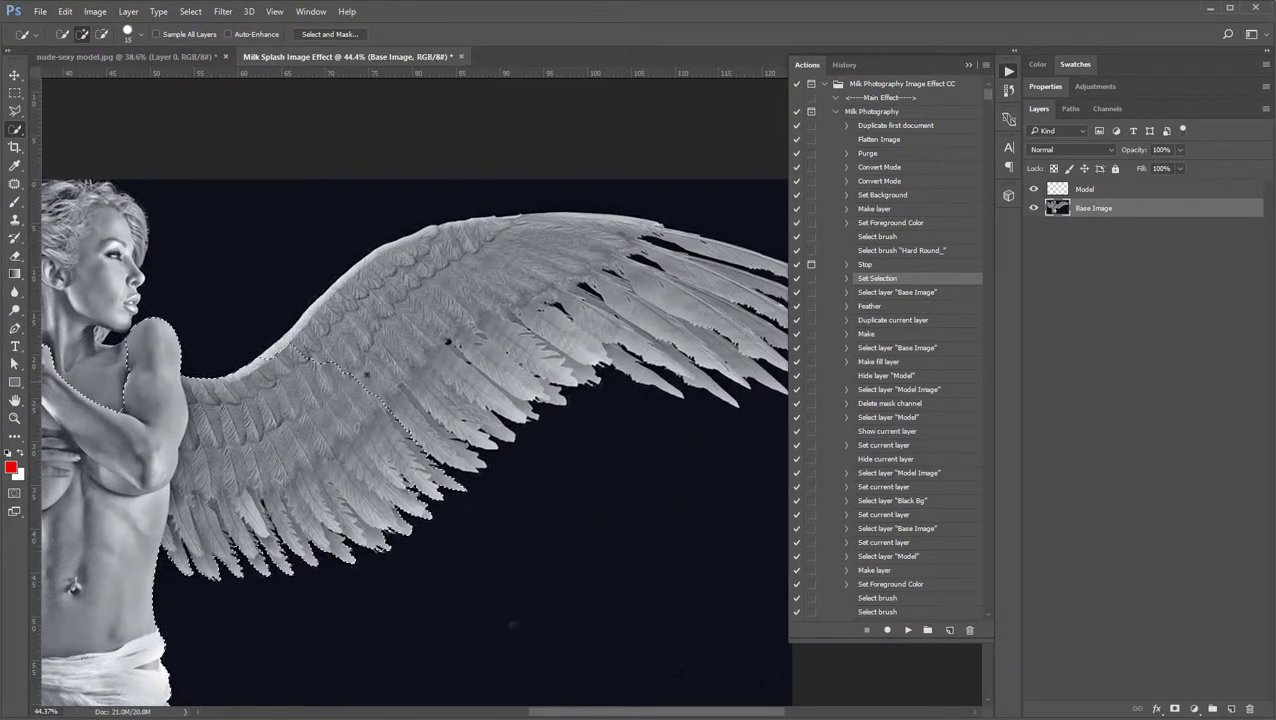
- Add the right-hand wing, head and hair to the selection
left_click_drag(350, 302, 476, 308)
left_click_drag(711, 253, 521, 333)
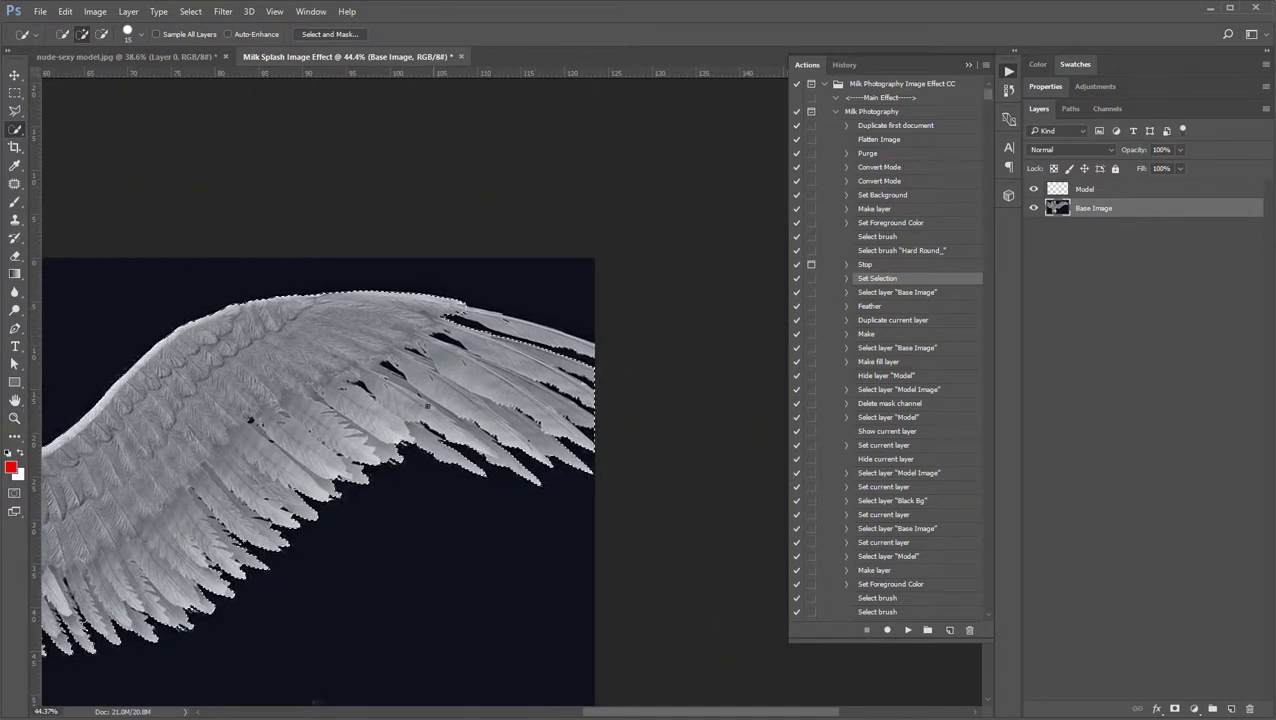
left_click_drag(226, 422, 576, 412)
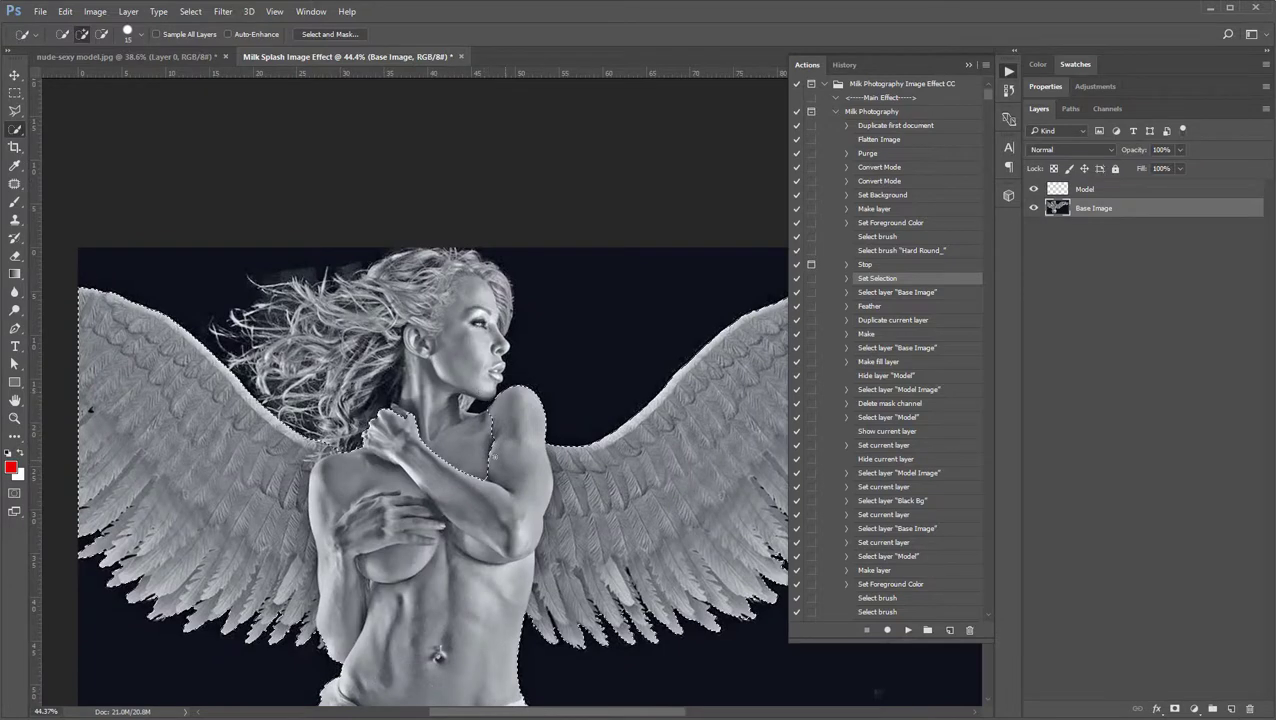
mouse_move(460, 400)
left_mouse_down()
mouse_move(429, 357)
mouse_move(443, 320)
mouse_move(378, 318)
left_mouse_up()
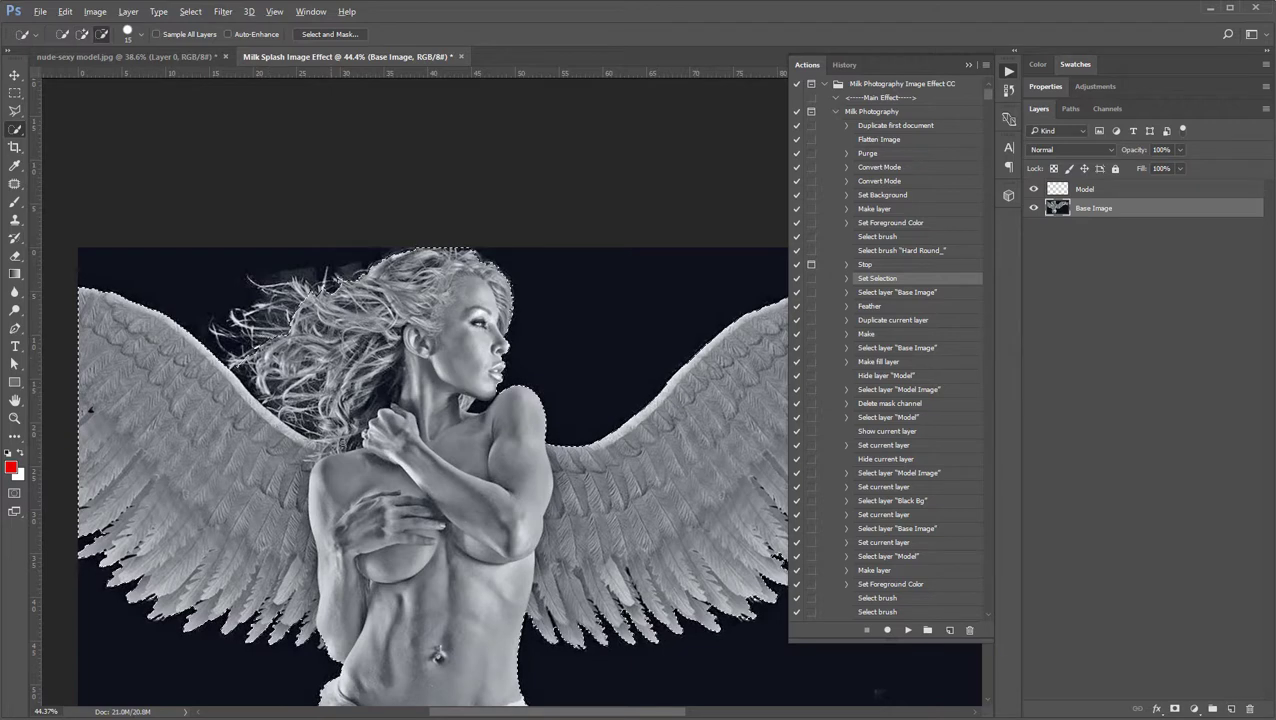
key("ctrl+minus")
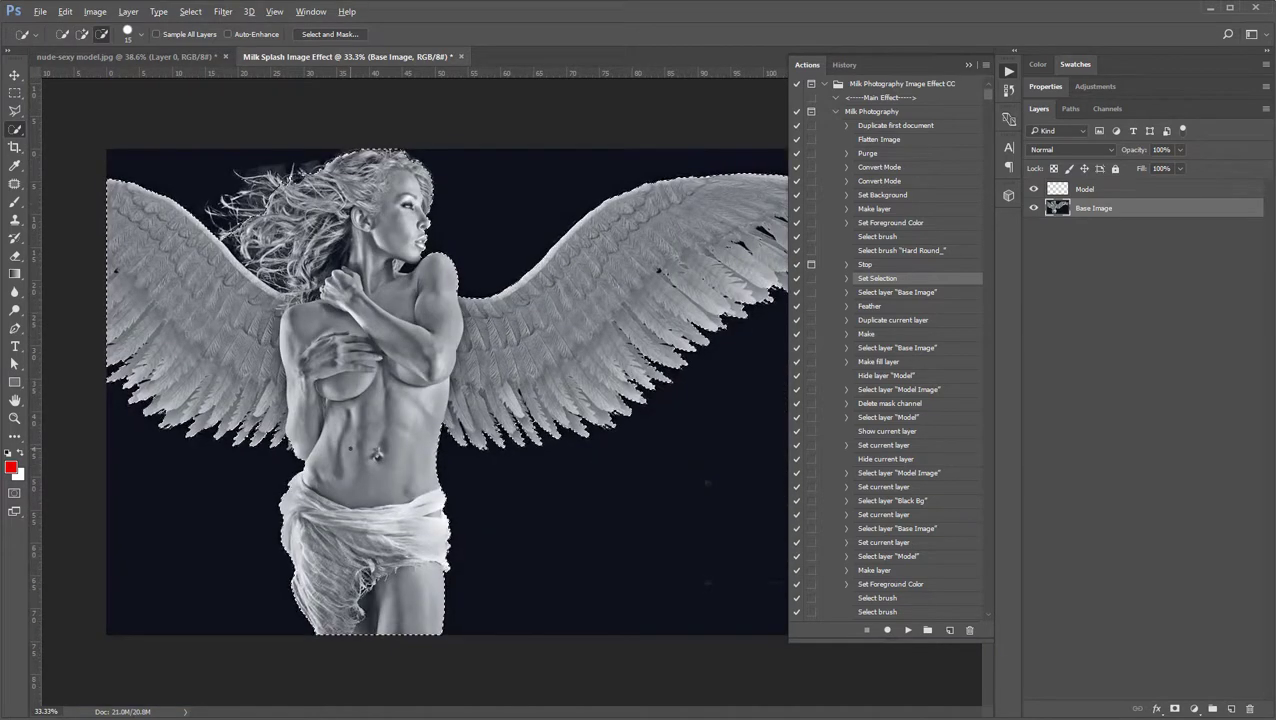
key("alt")
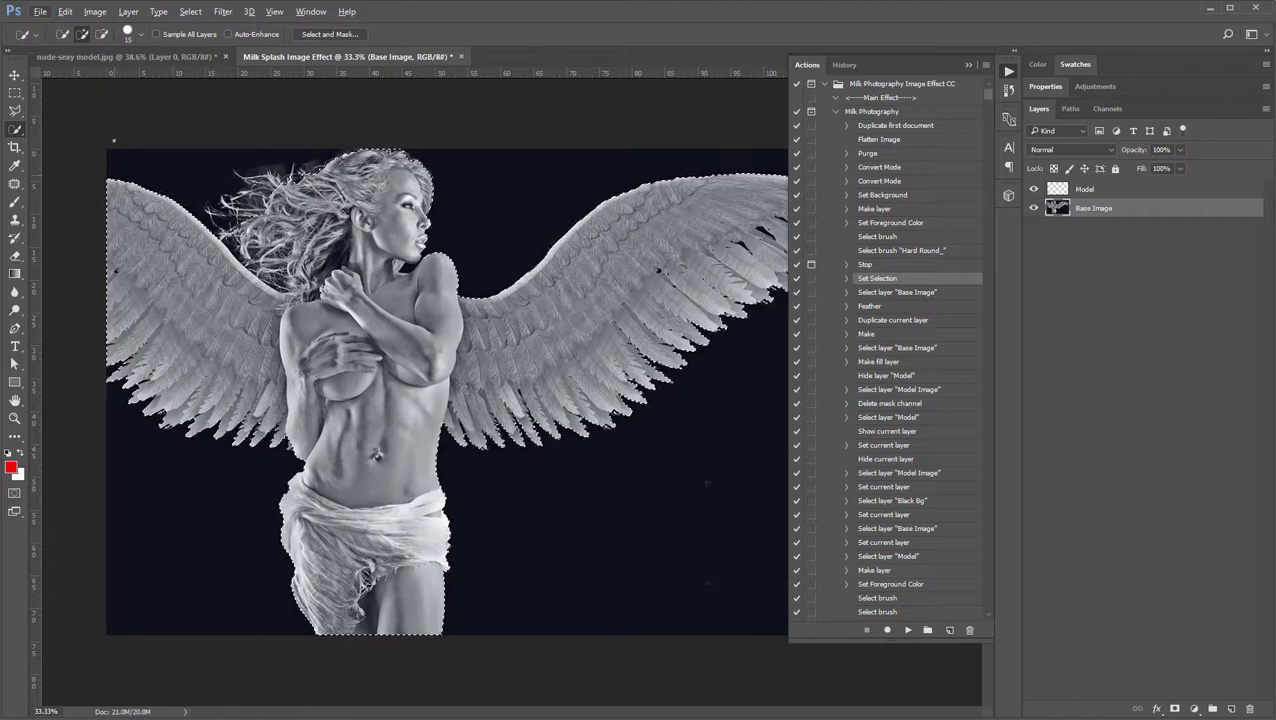
- Try the Magic Wand Tool, then go back to the Quick Selection Tool
right_click(18, 135)
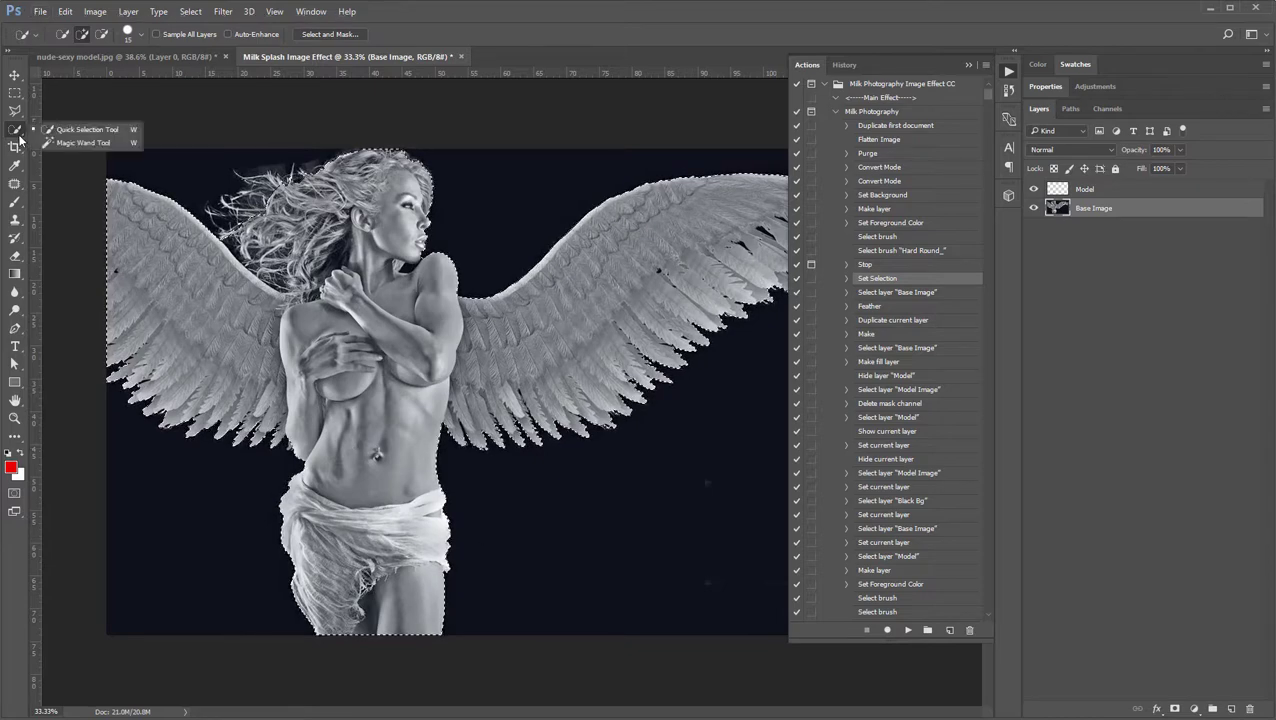
left_click(83, 143)
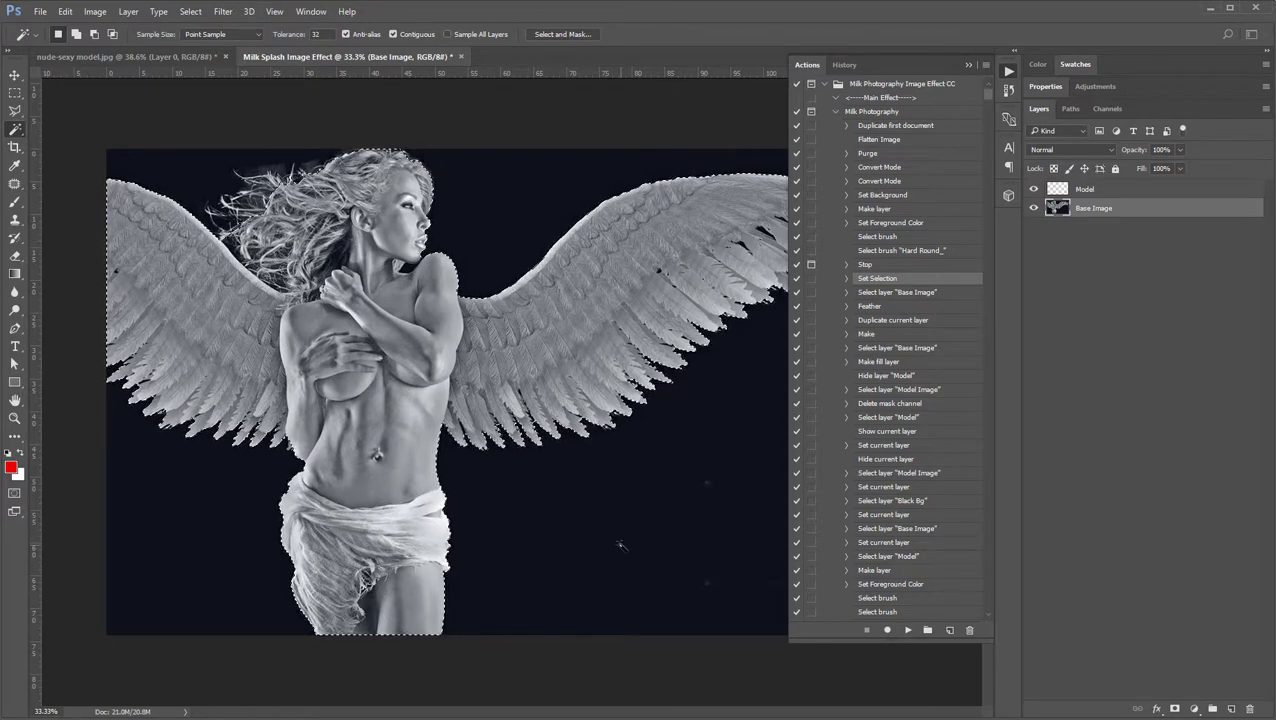
scroll(617, 540, "up", 1)
scroll(617, 540, "up", 1)
scroll(507, 455, "up", 5)
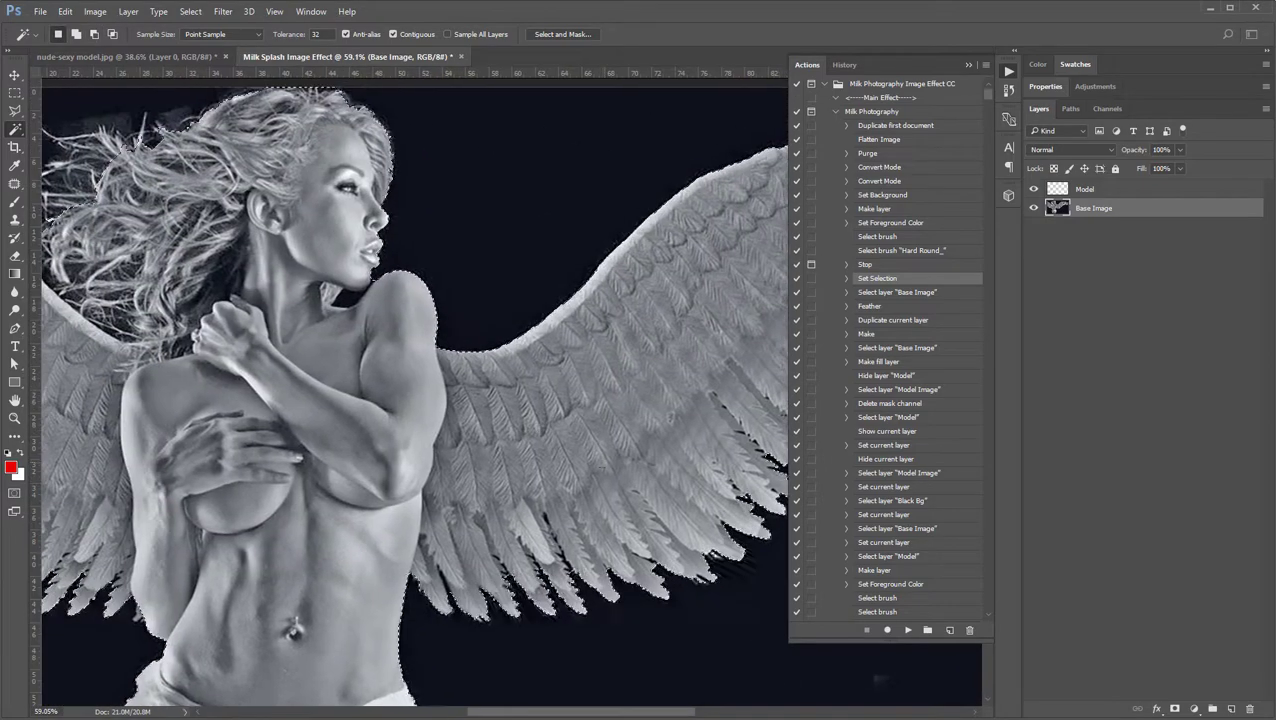
right_click(15, 129)
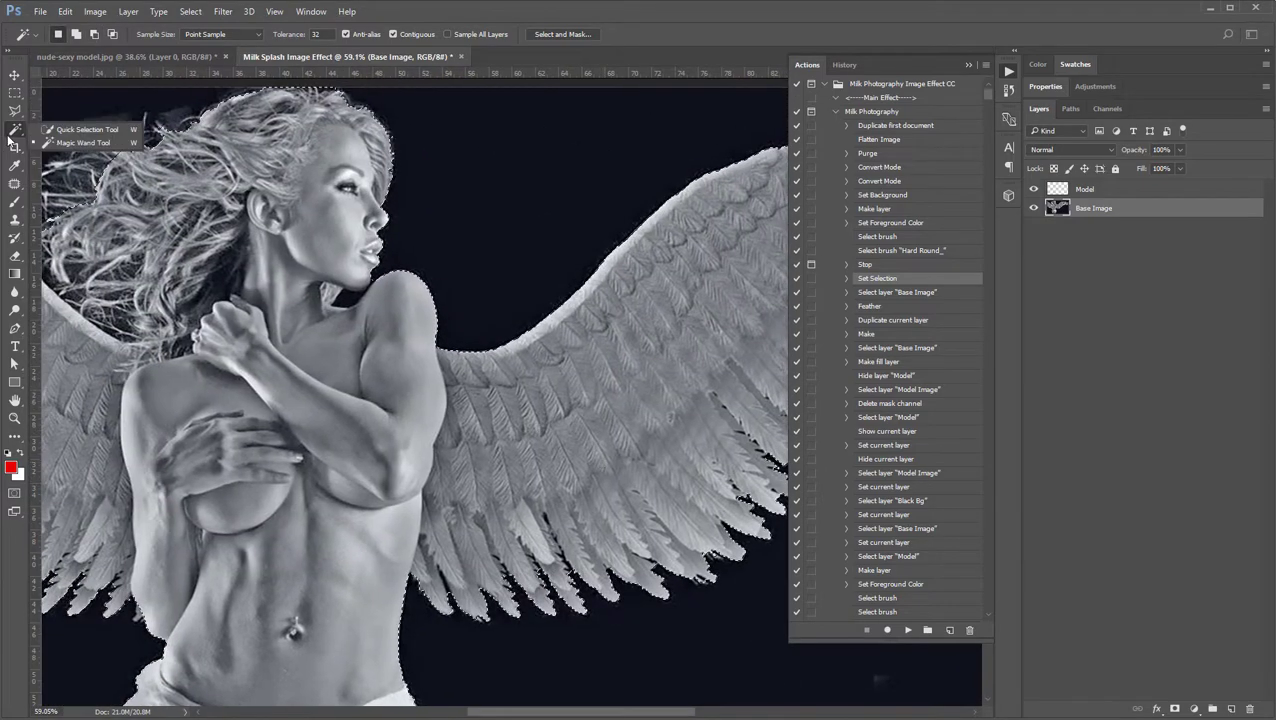
left_click(70, 129)
left_click_drag(189, 177, 326, 251)
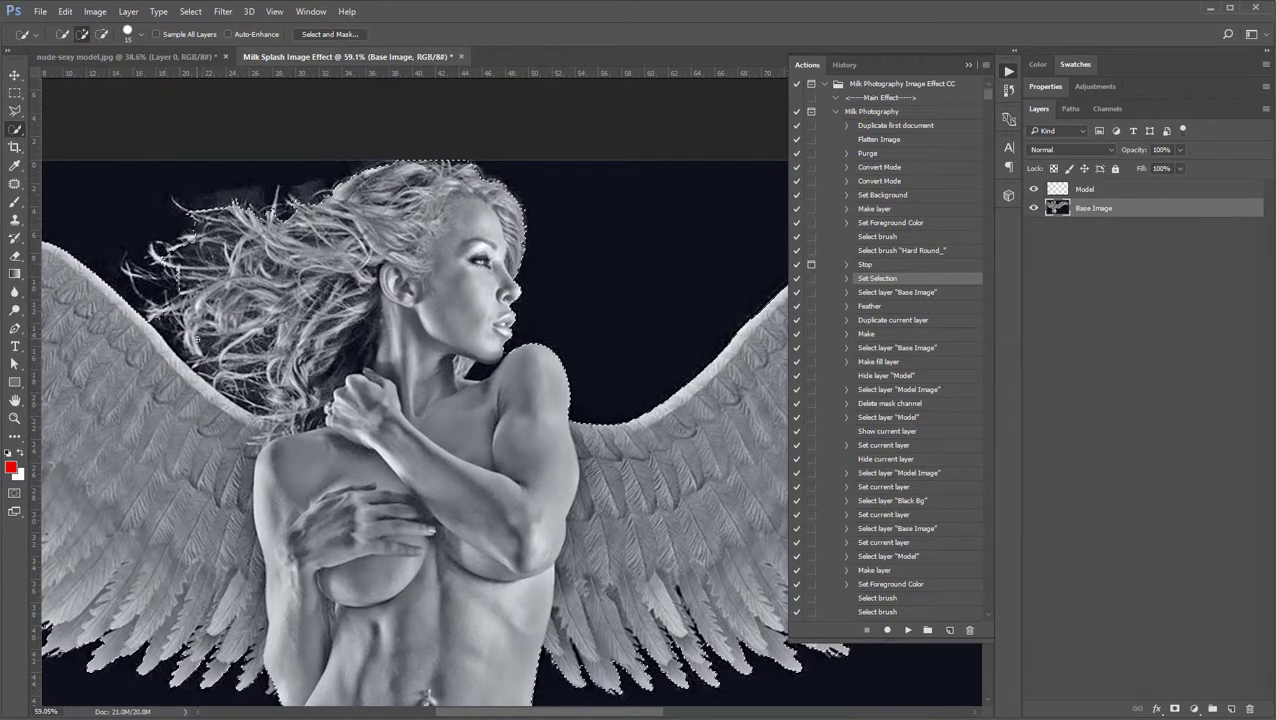
- With a size 9 brush, subtract the dark gap between chin and shoulder
key("alt")
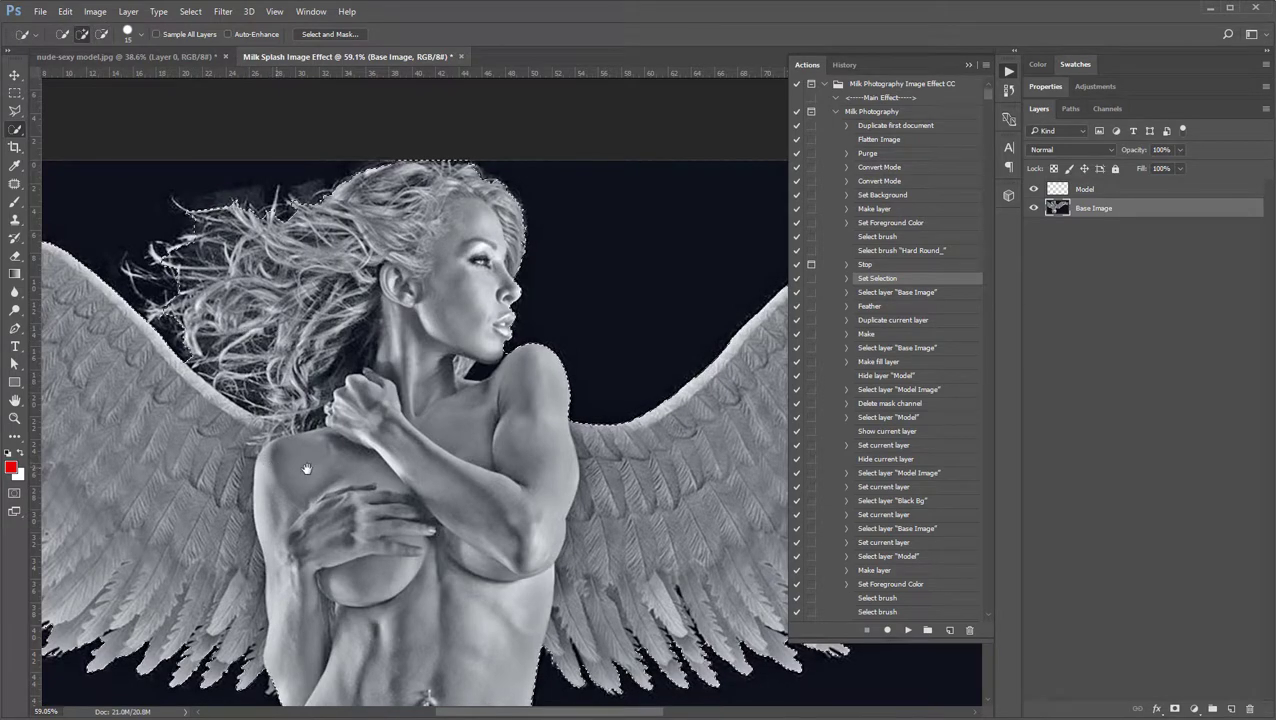
left_click_drag(324, 682, 399, 461)
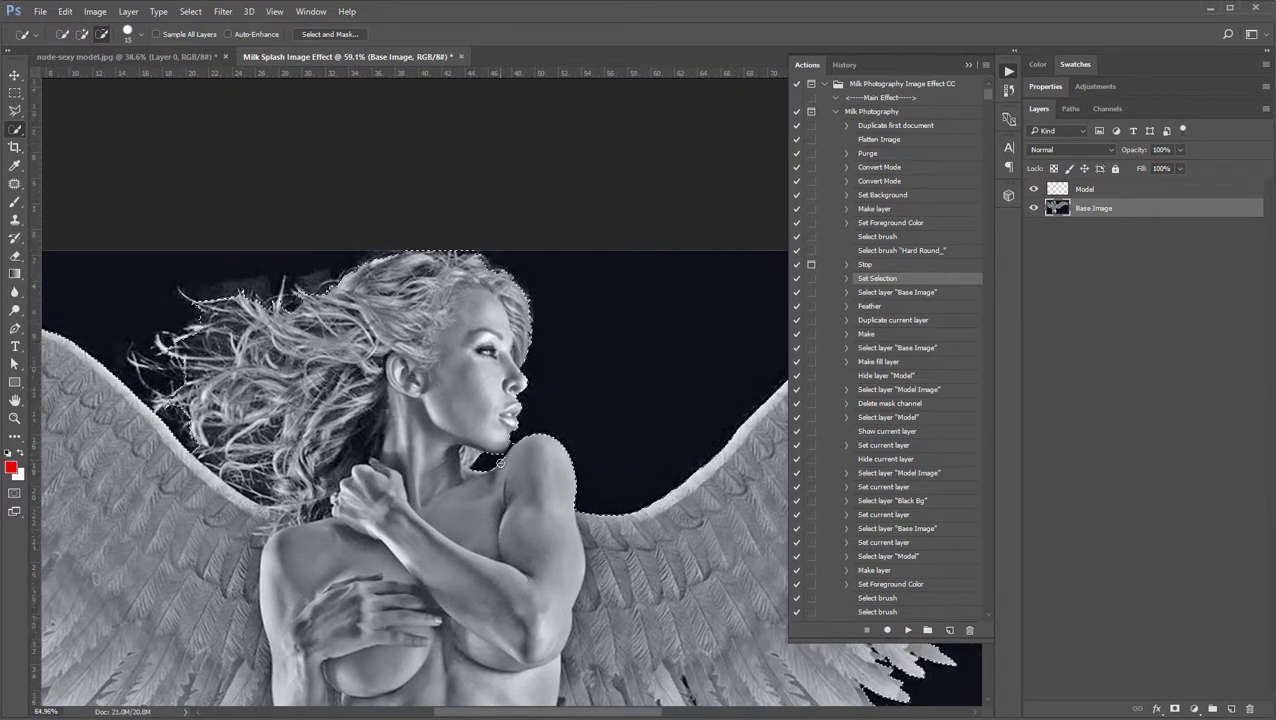
scroll(510, 455, "up", 2)
key("bracketleft")
key("bracketleft")
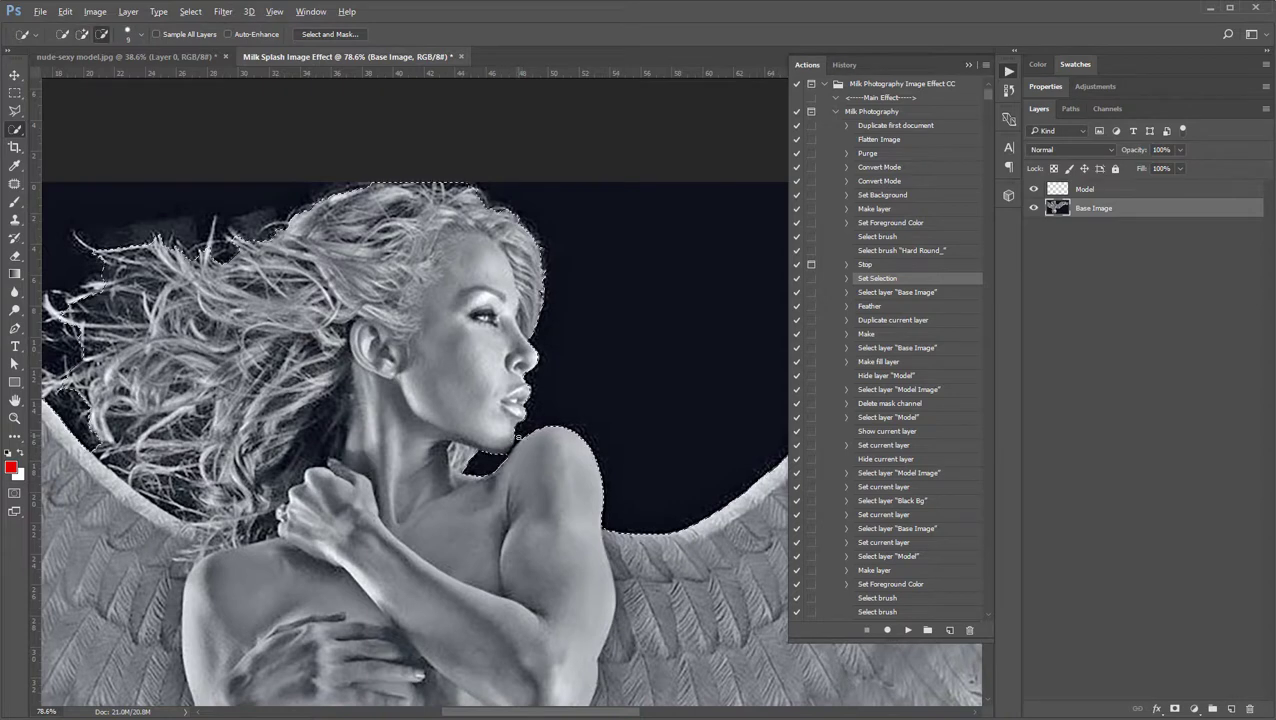
left_click_drag(483, 472, 505, 452)
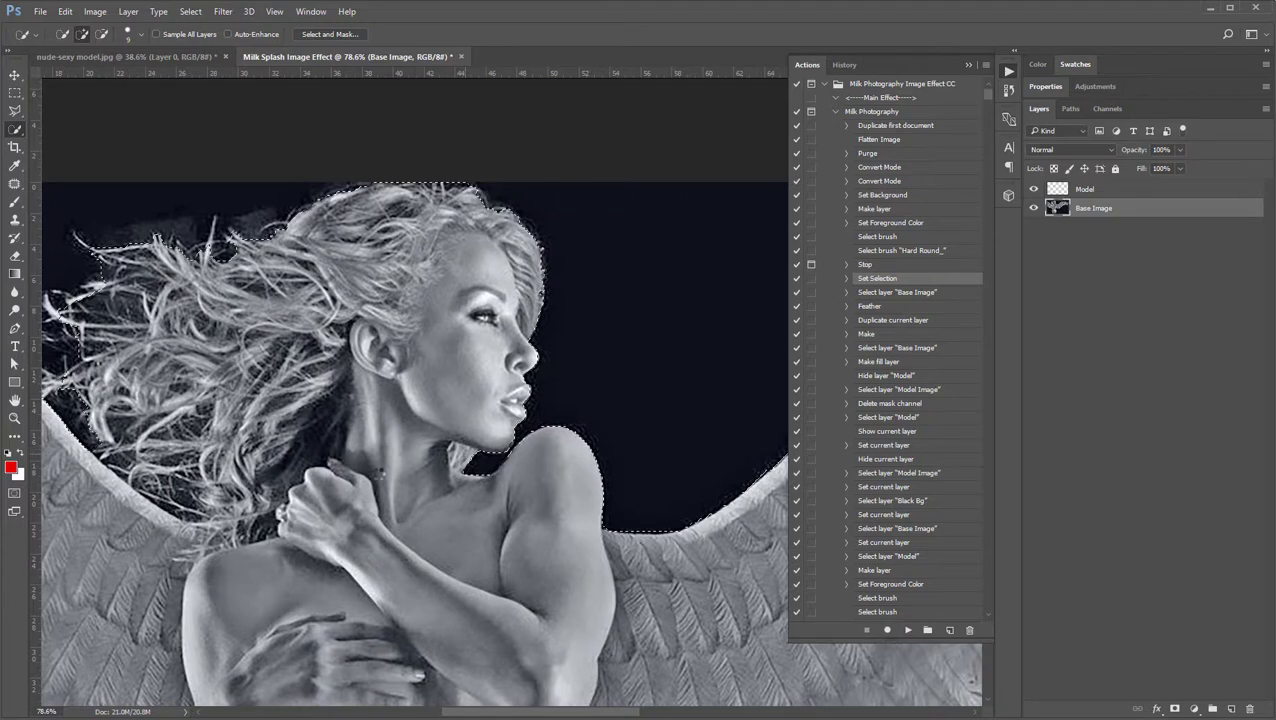
scroll(392, 489, "down", 3)
scroll(392, 489, "down", 2)
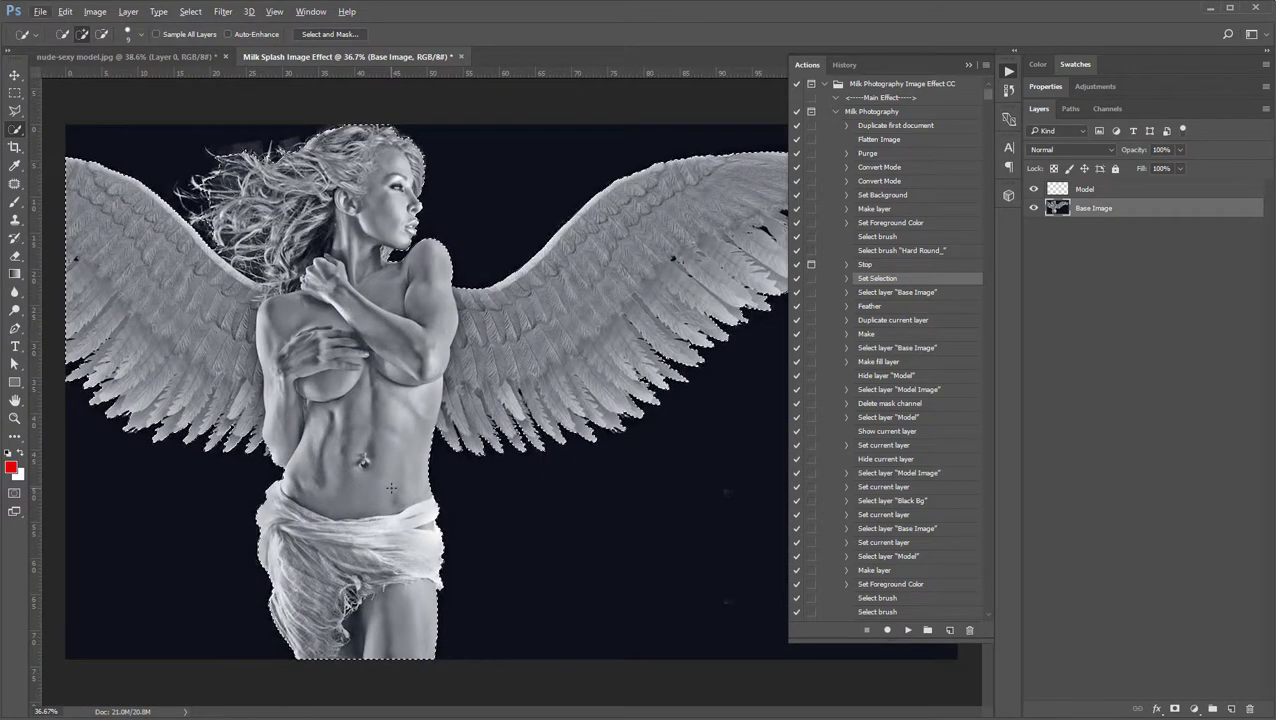
- Open Select > Select and Mask and apply it with OK
left_click(221, 14)
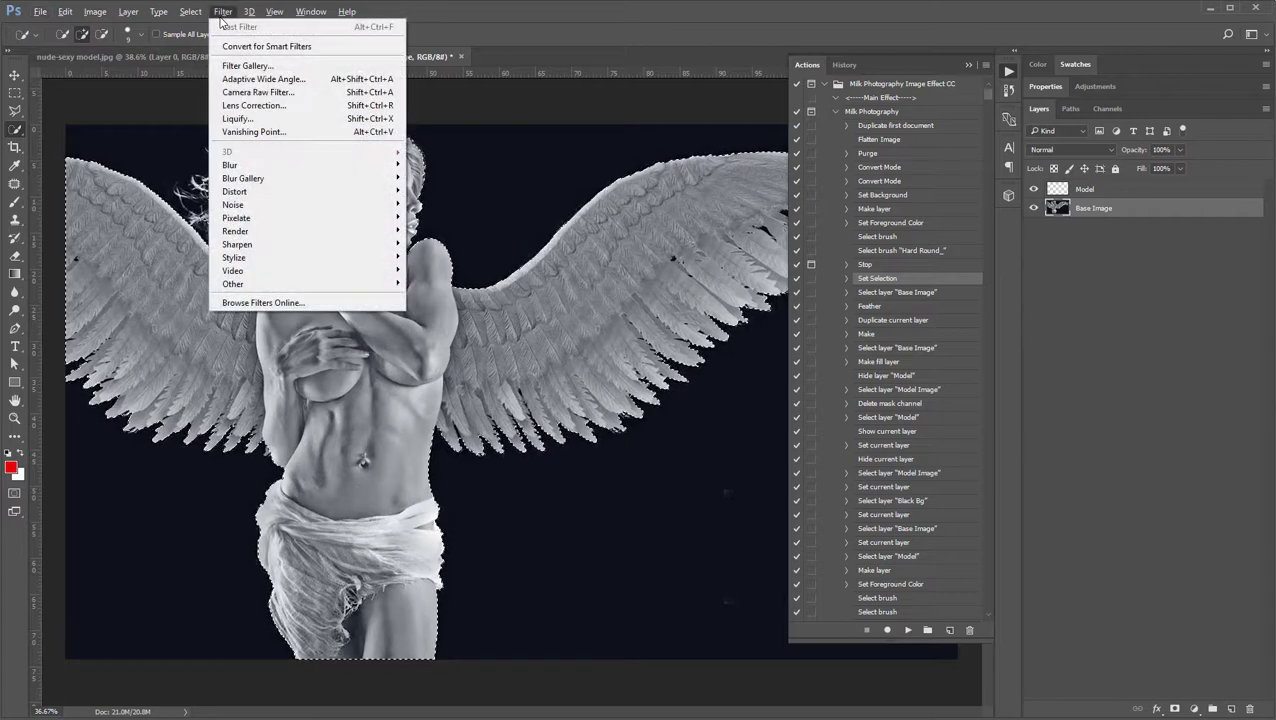
mouse_move(199, 15)
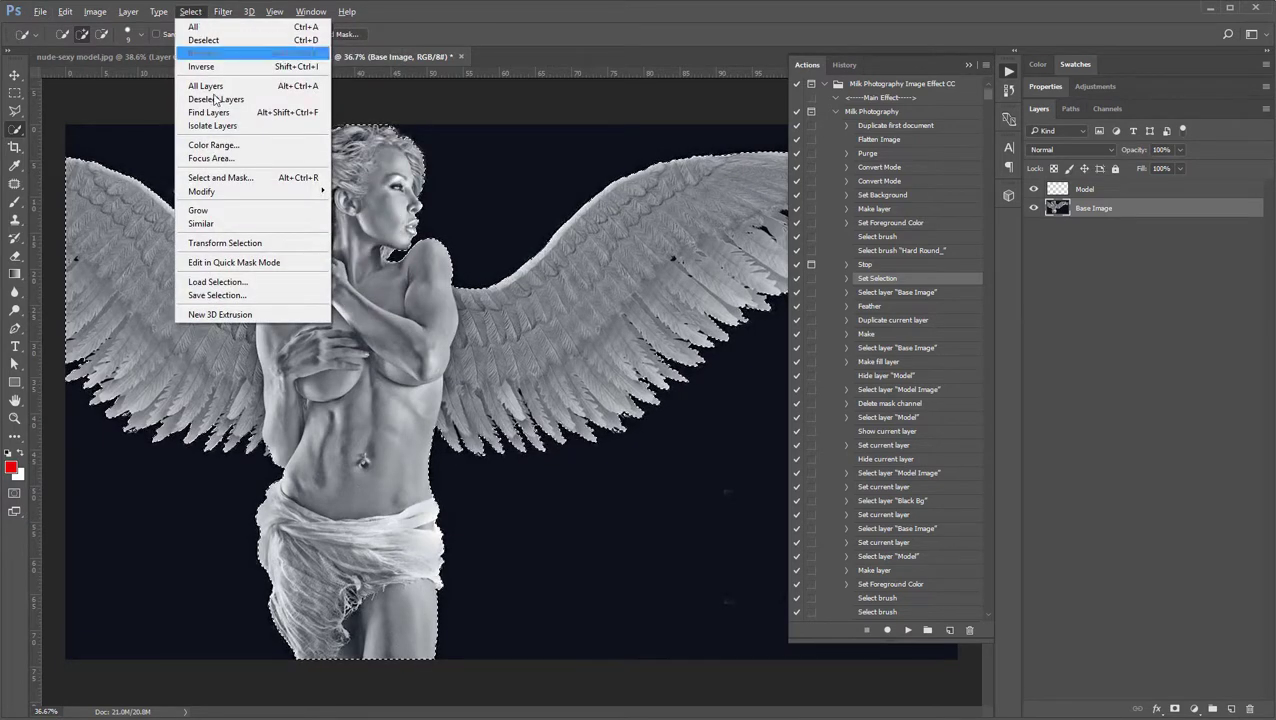
left_click(223, 179)
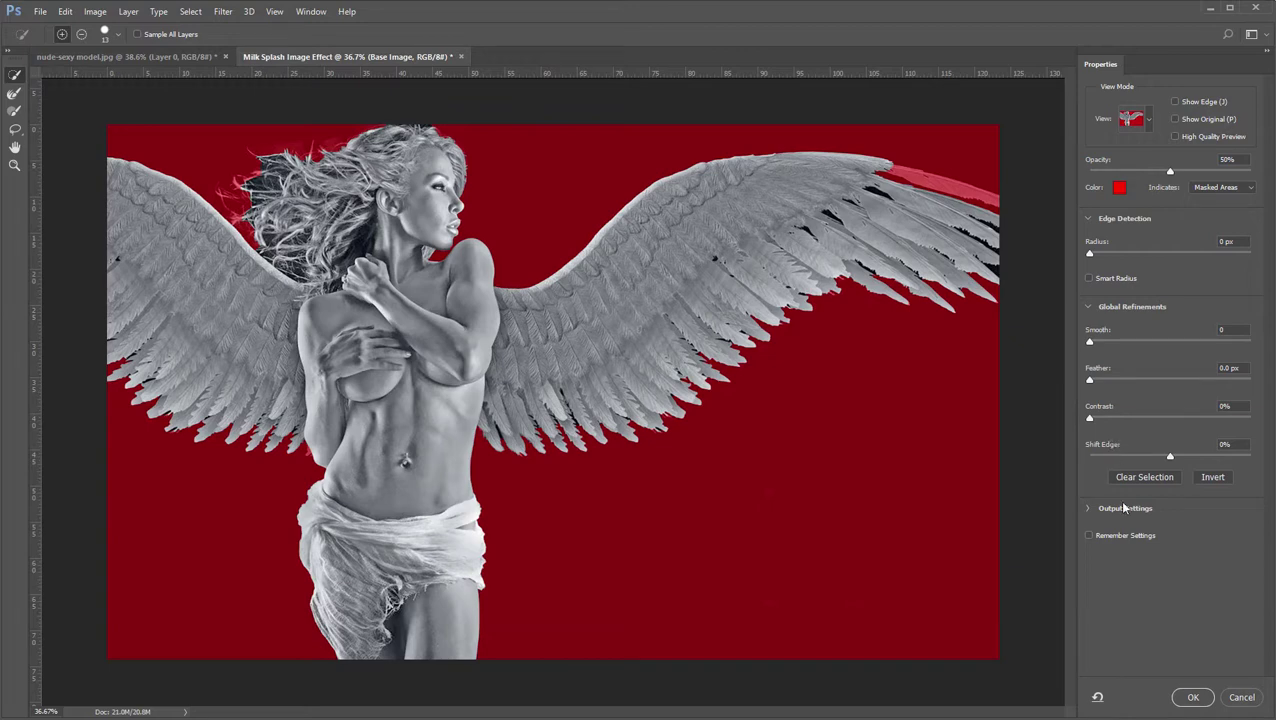
left_click(1195, 697)
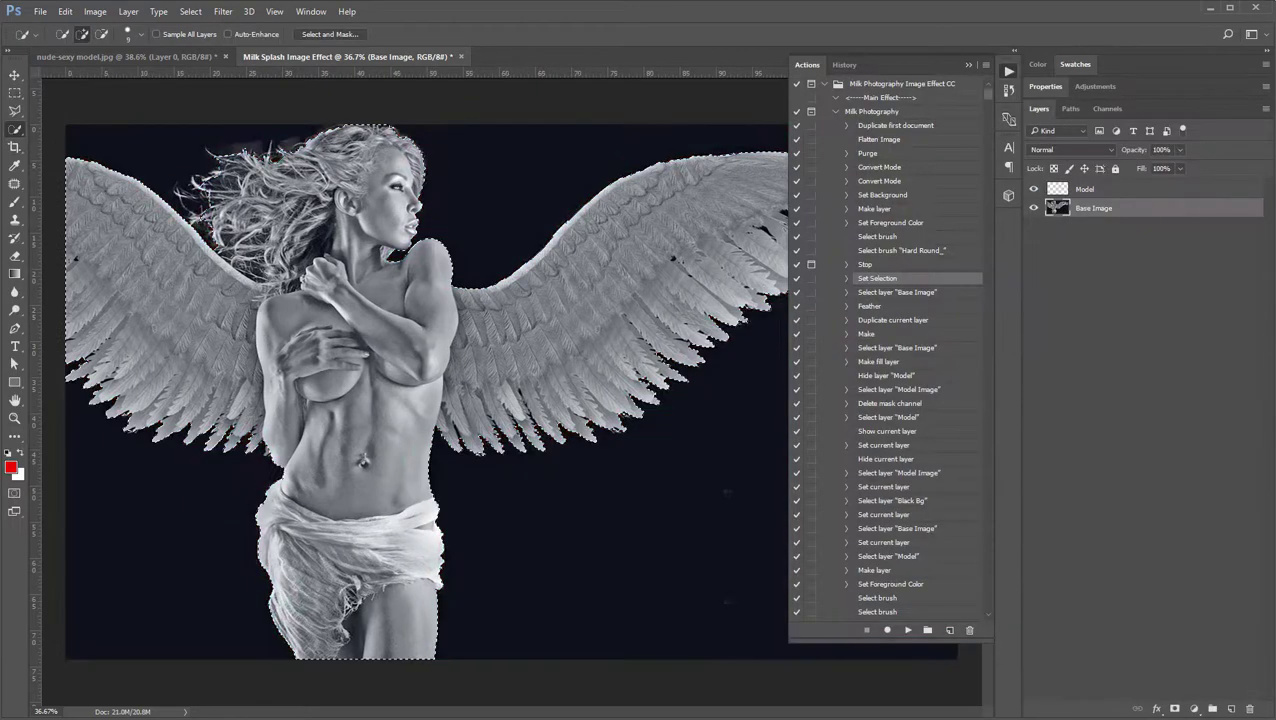
- Inspect the right wing, set Quick Selection to subtract, and open the selection's context menu
scroll(507, 378, "up", 2)
scroll(507, 378, "right", 5)
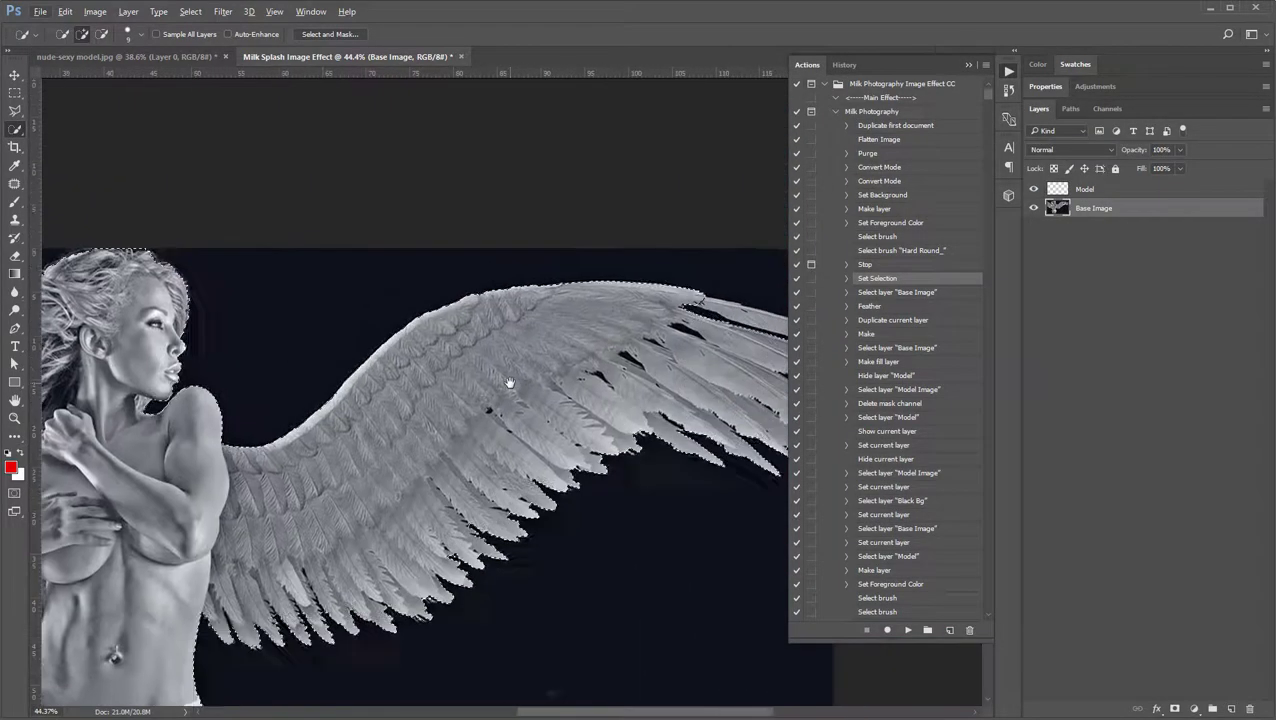
scroll(333, 370, "up", 3)
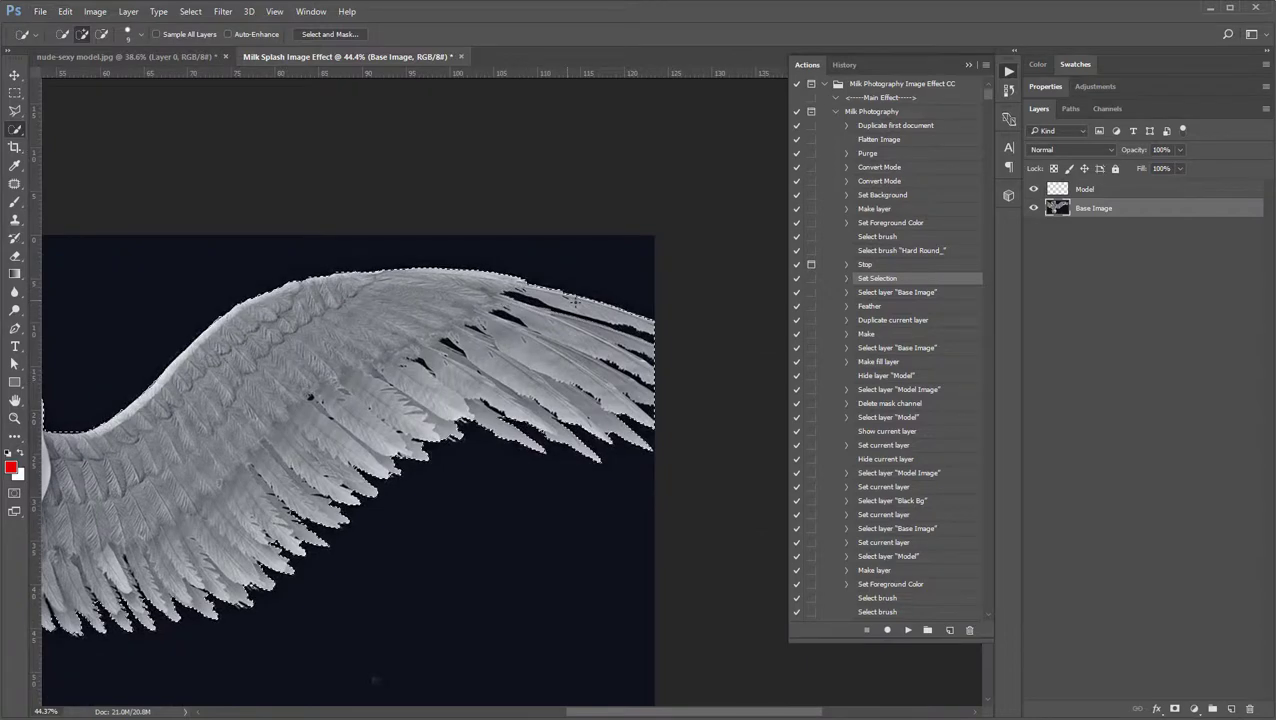
key("alt")
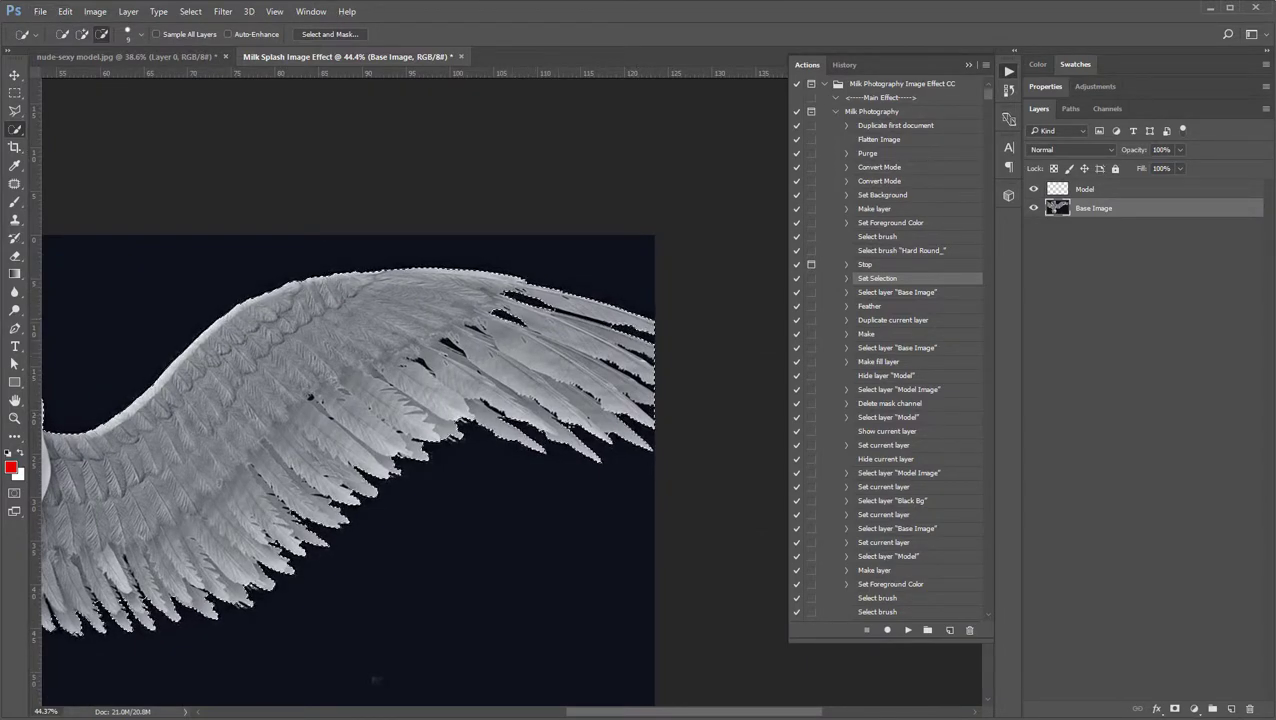
scroll(367, 408, "down", 3)
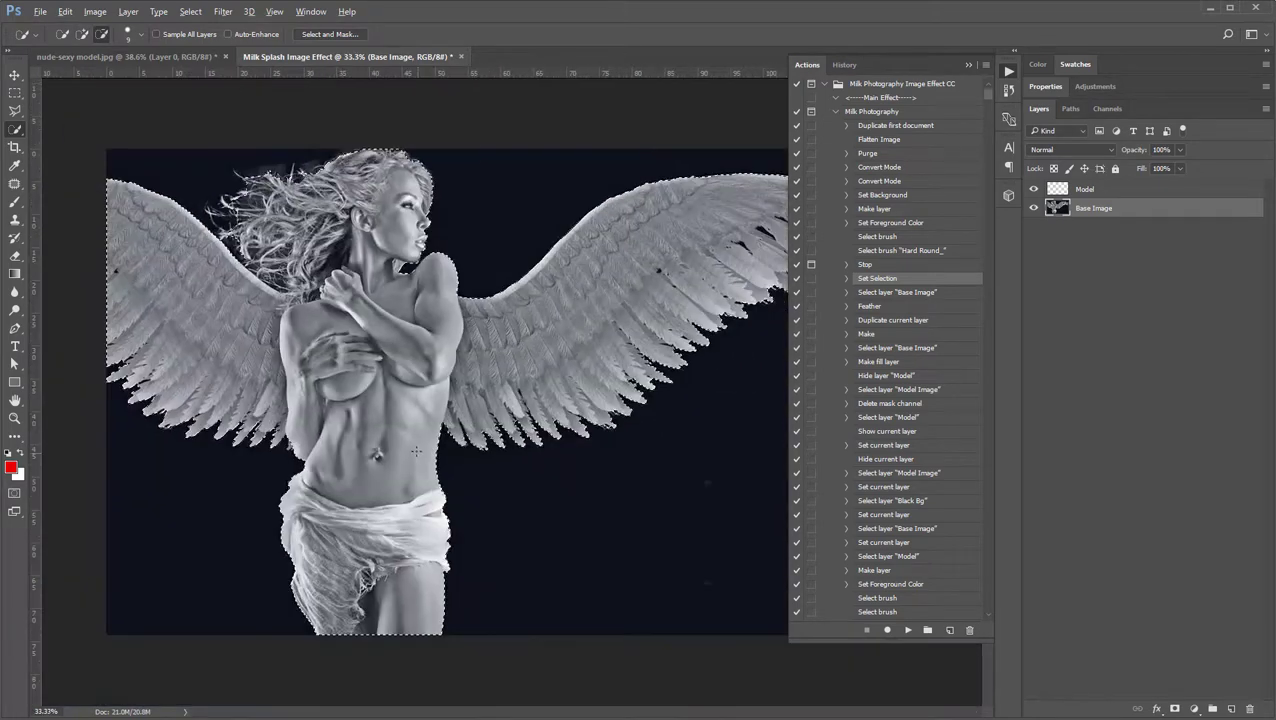
right_click(389, 363)
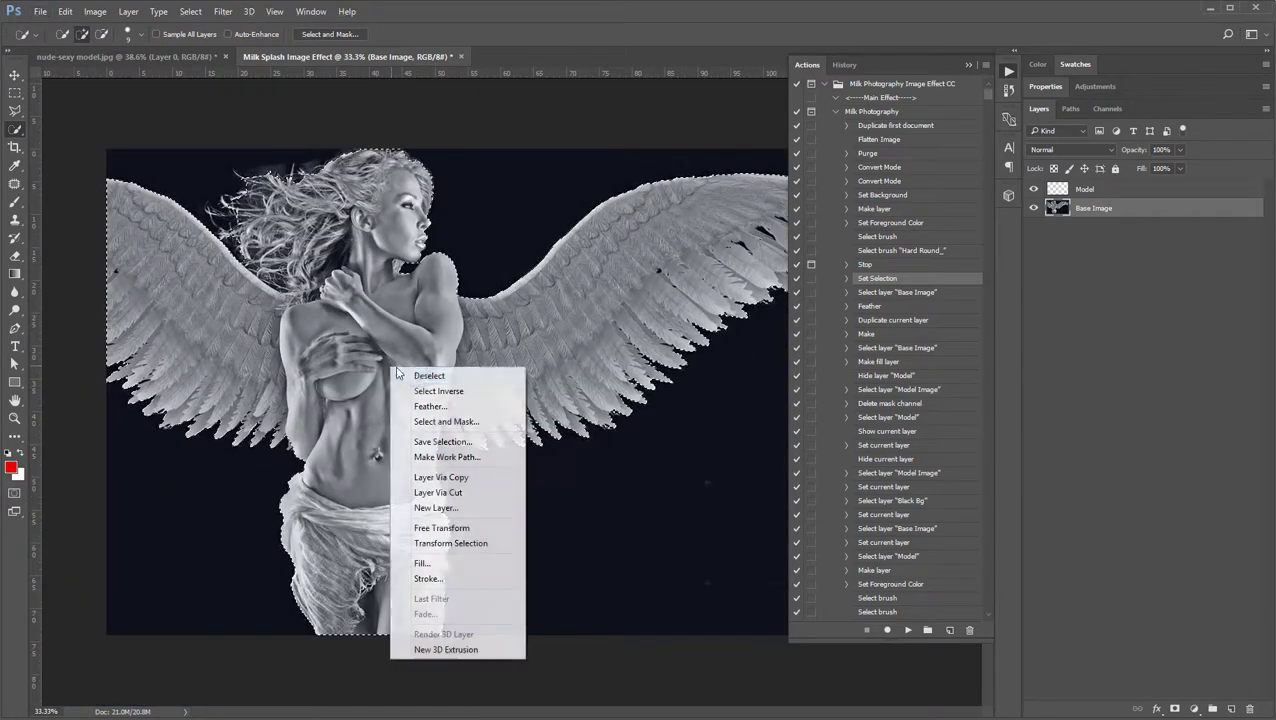
- Feather the model selection by a 2 px radius
left_click(441, 405)
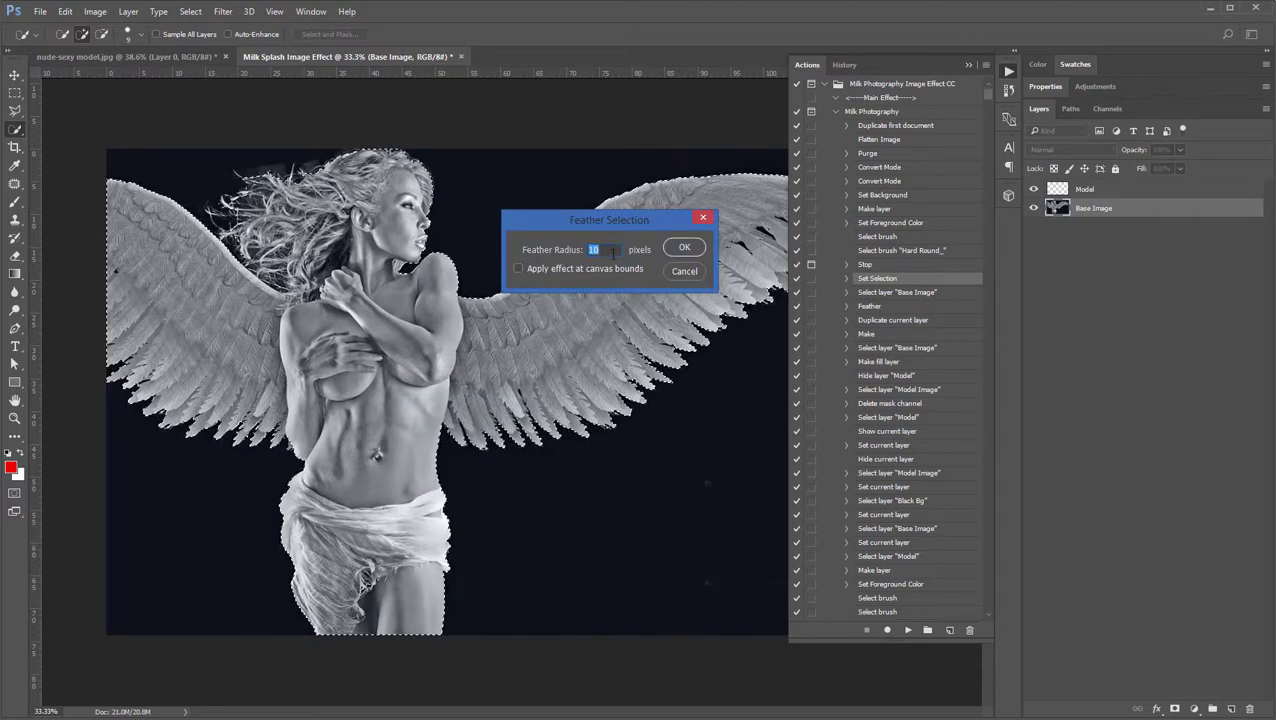
type("2")
left_click(684, 247)
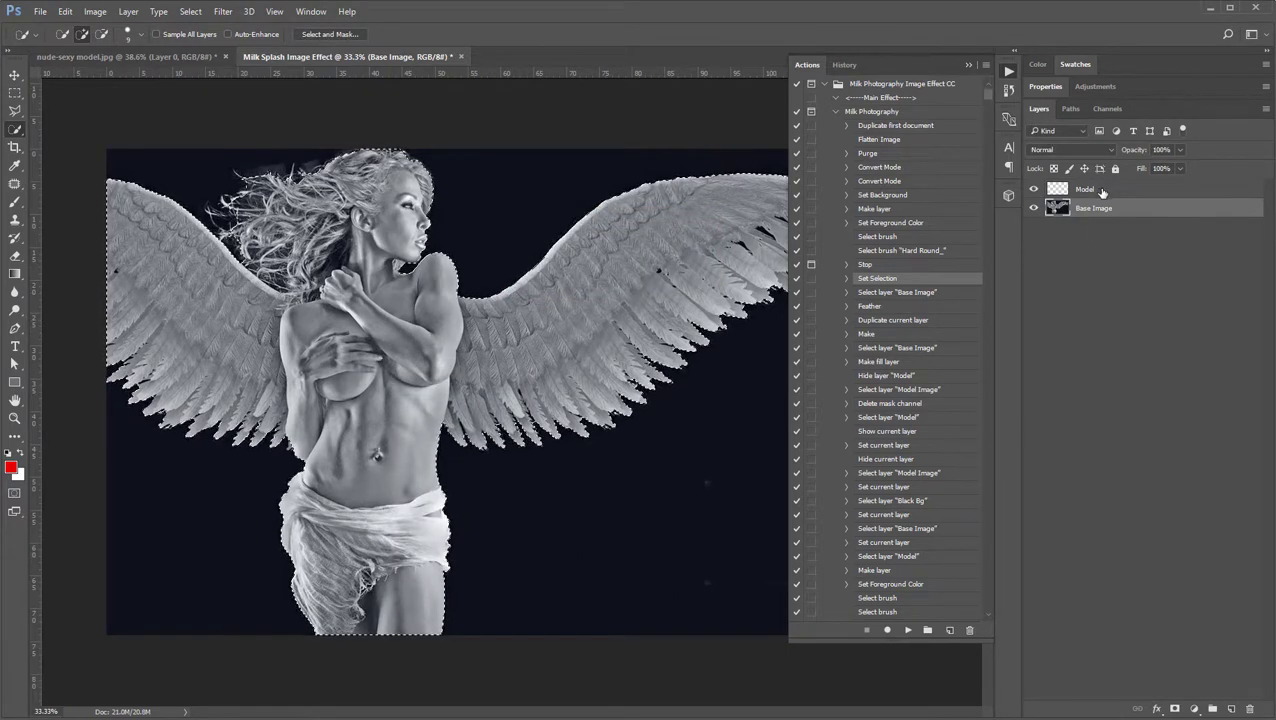
- Fill the selection with black on the Model layer using Edit > Fill
left_click(1102, 190)
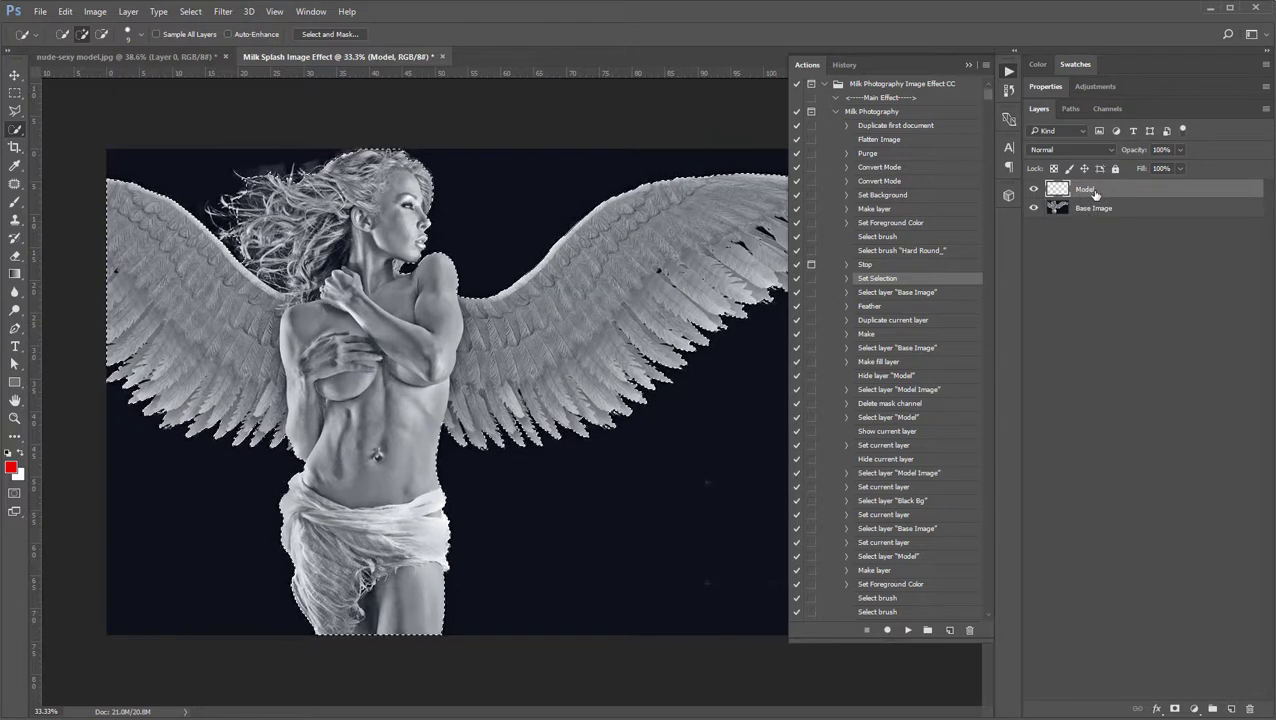
left_click(90, 13)
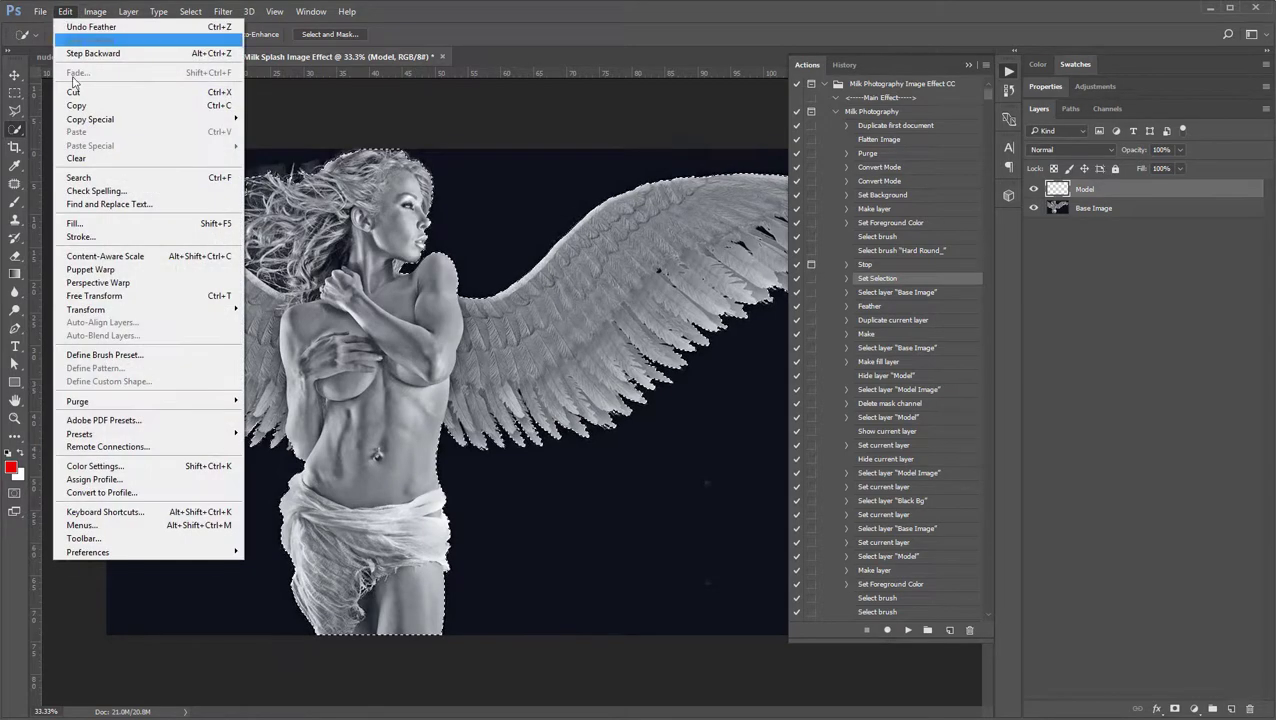
left_click(60, 222)
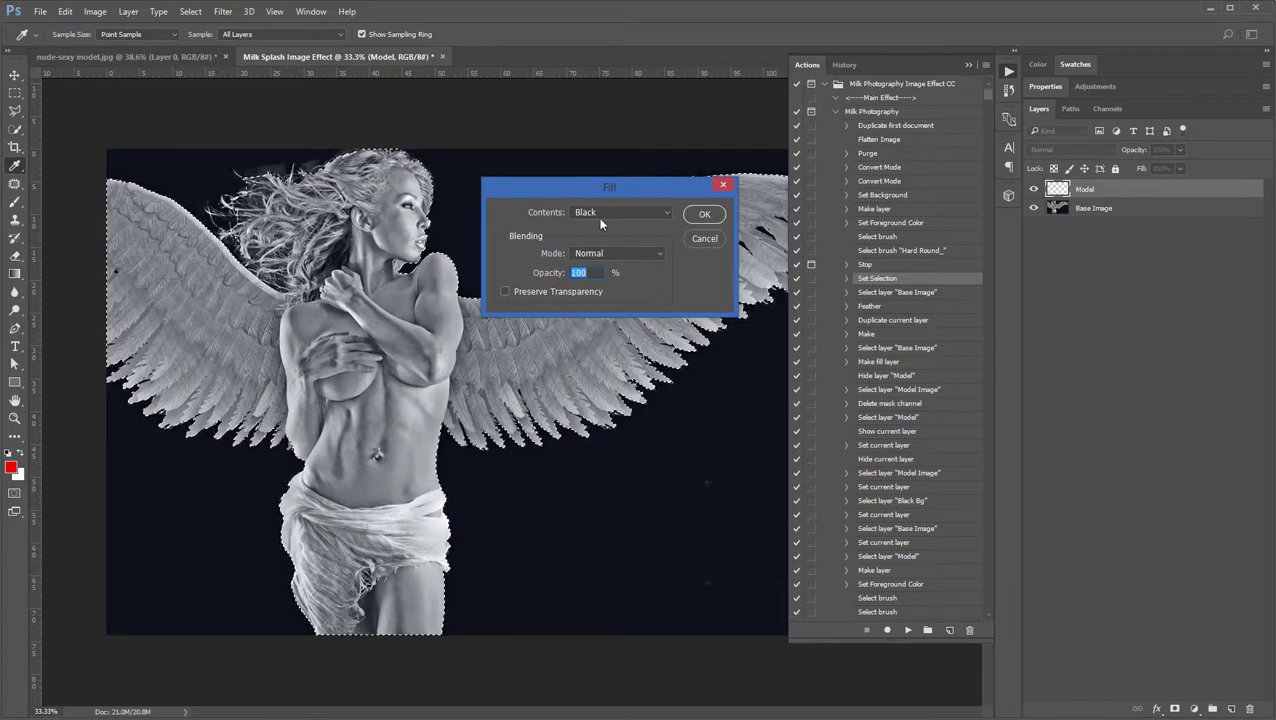
left_click(704, 238)
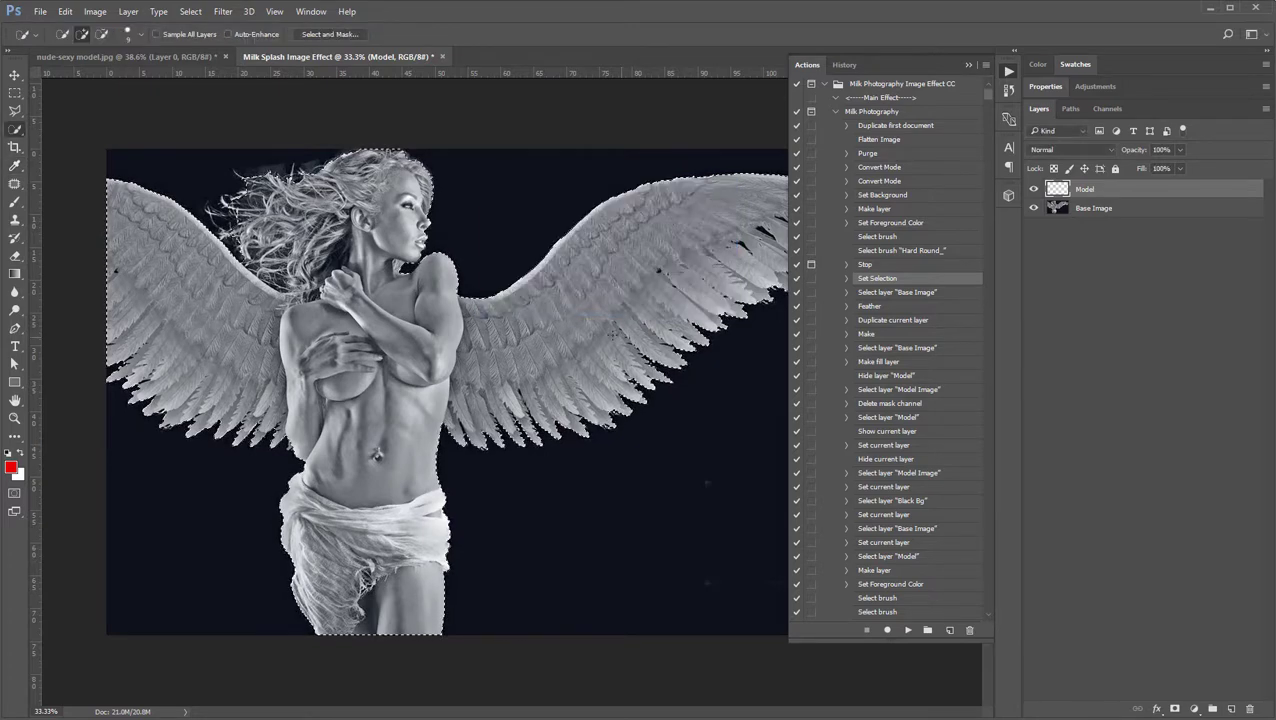
- Deselect, switch to the Magic Wand Tool, and make Base Image the active layer
key("ctrl+d")
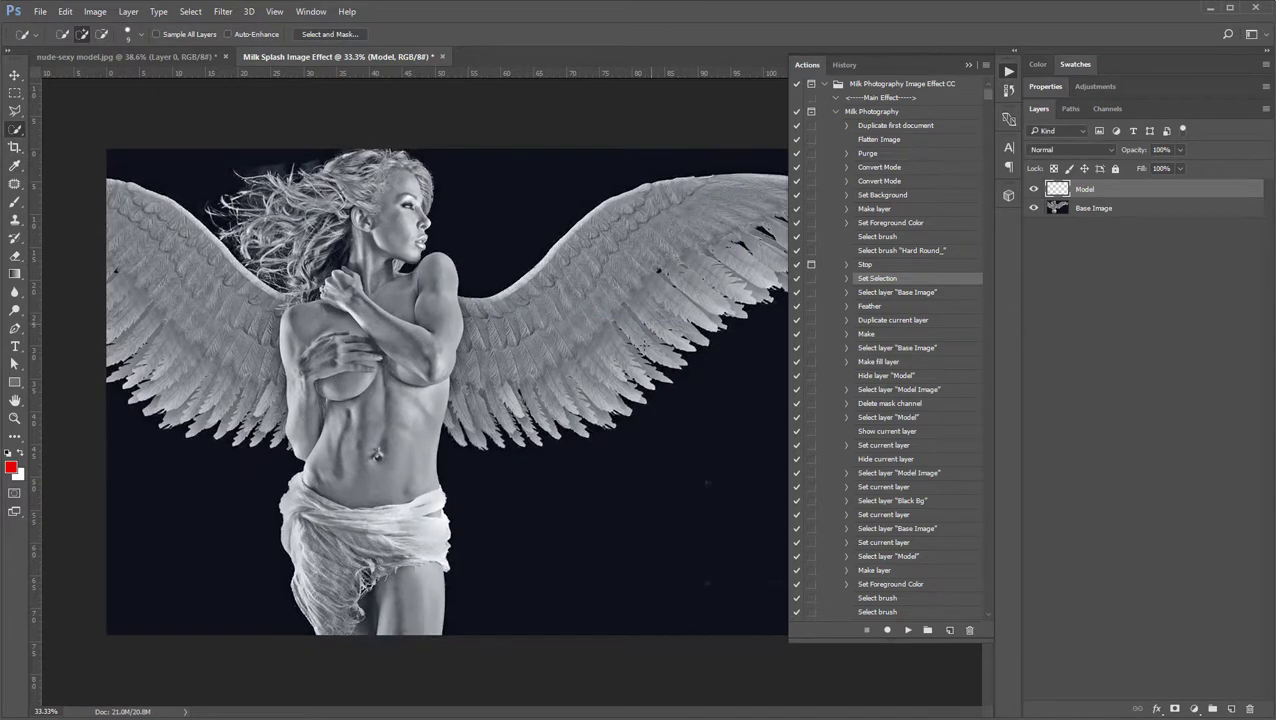
right_click(16, 133)
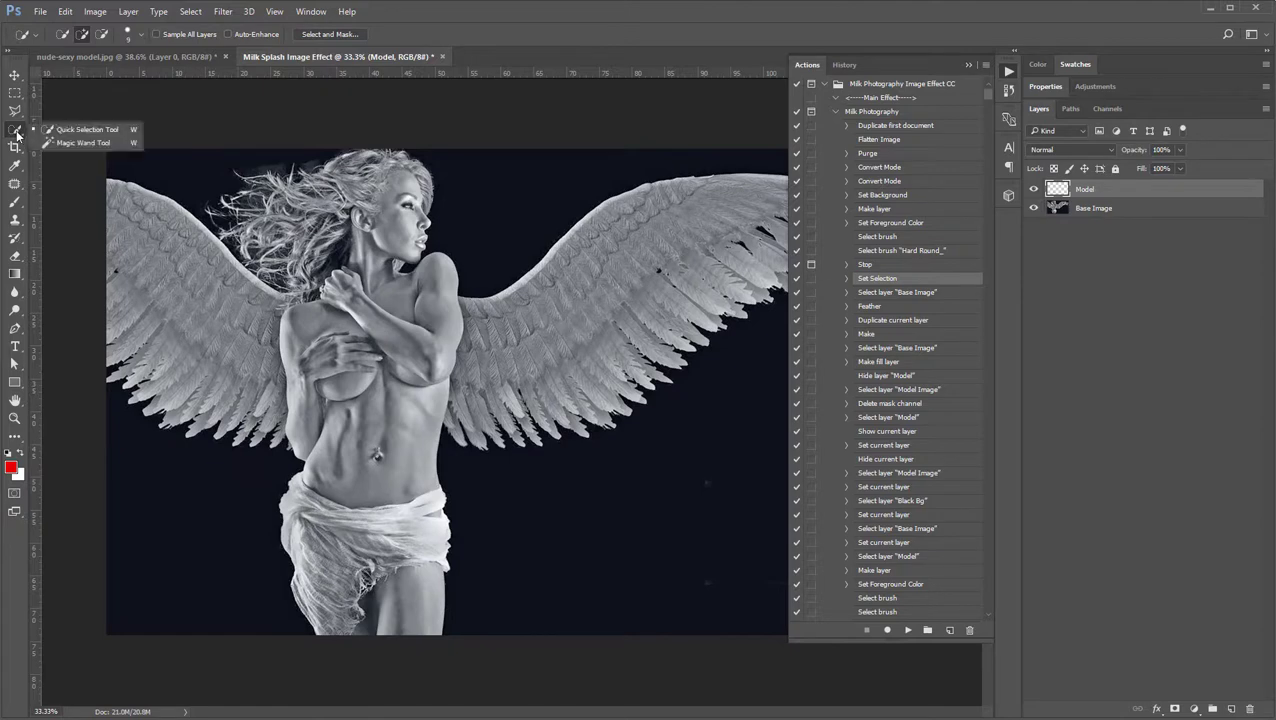
left_click(70, 143)
left_click(645, 517)
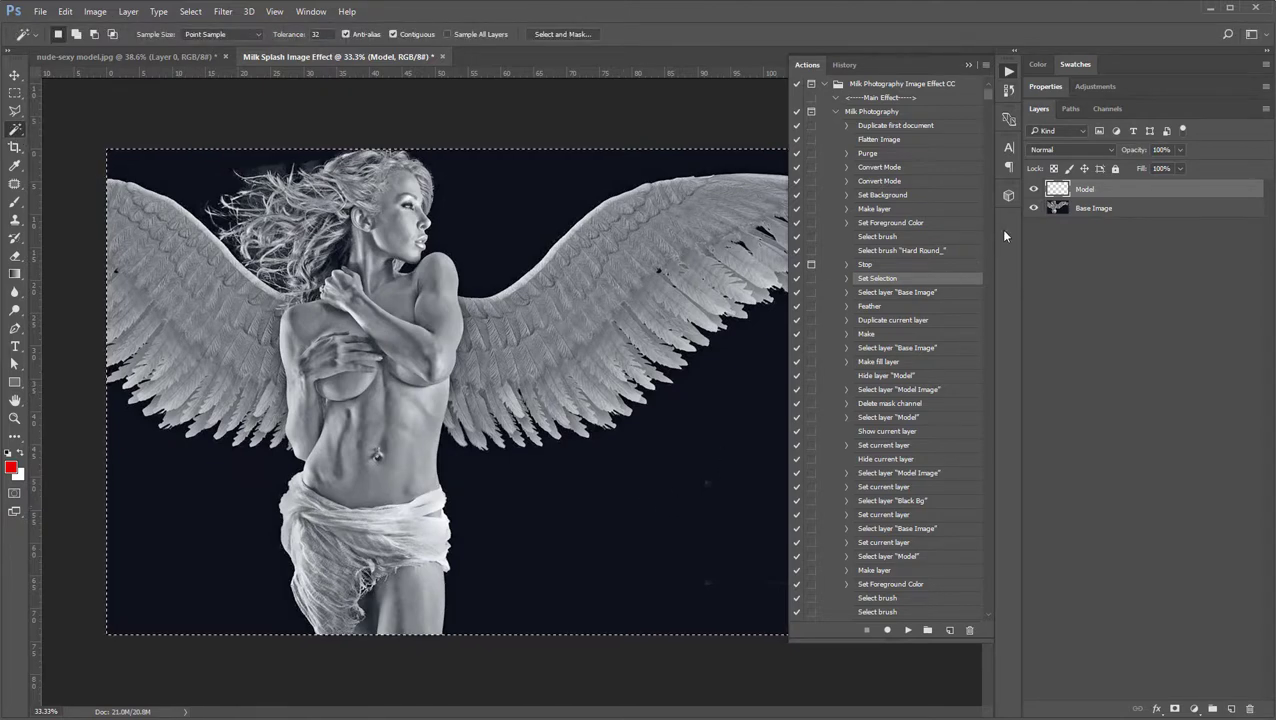
left_click(1086, 210)
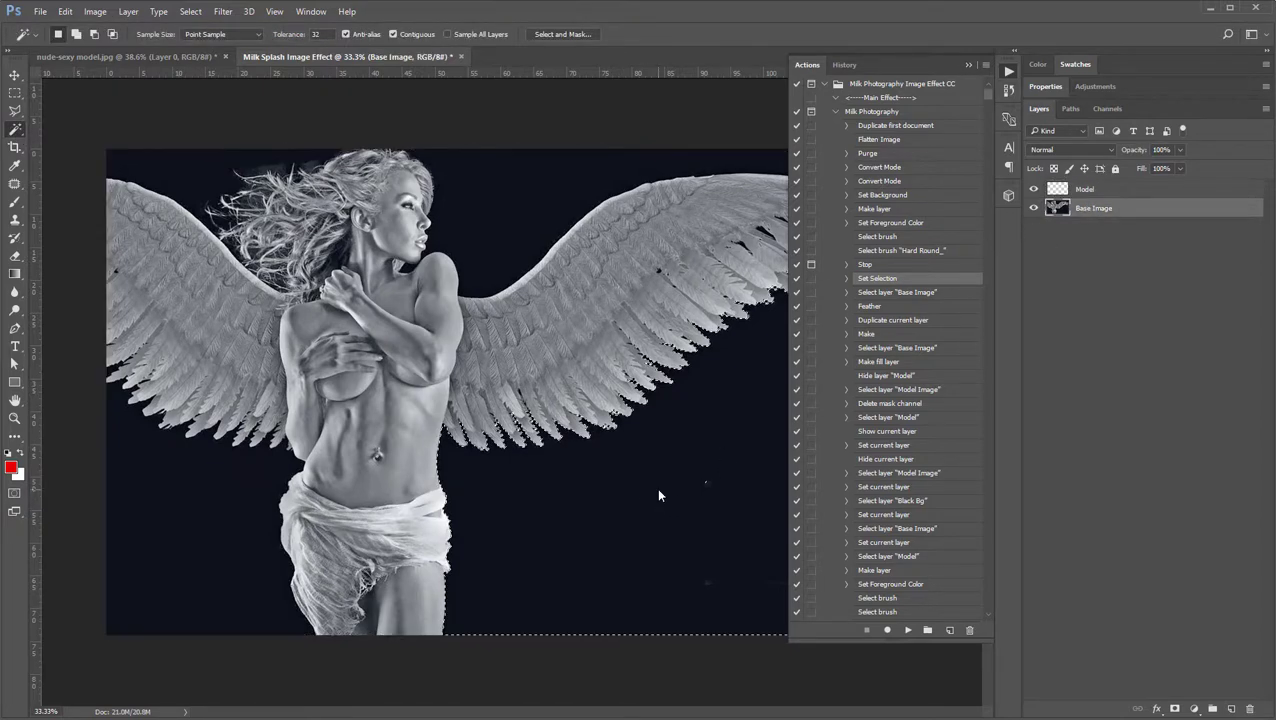
- Pick the dark background around both wings and between the hair strands
left_click(665, 360, "alt")
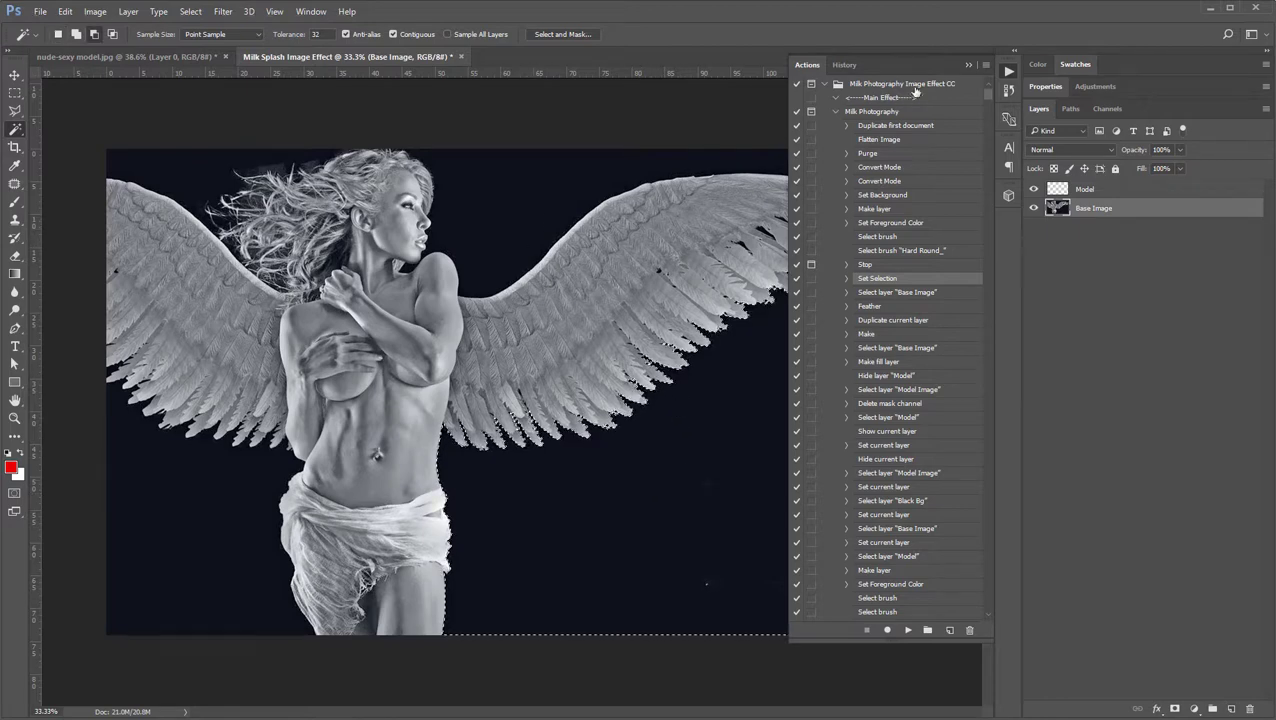
left_click(966, 63)
left_click(673, 157)
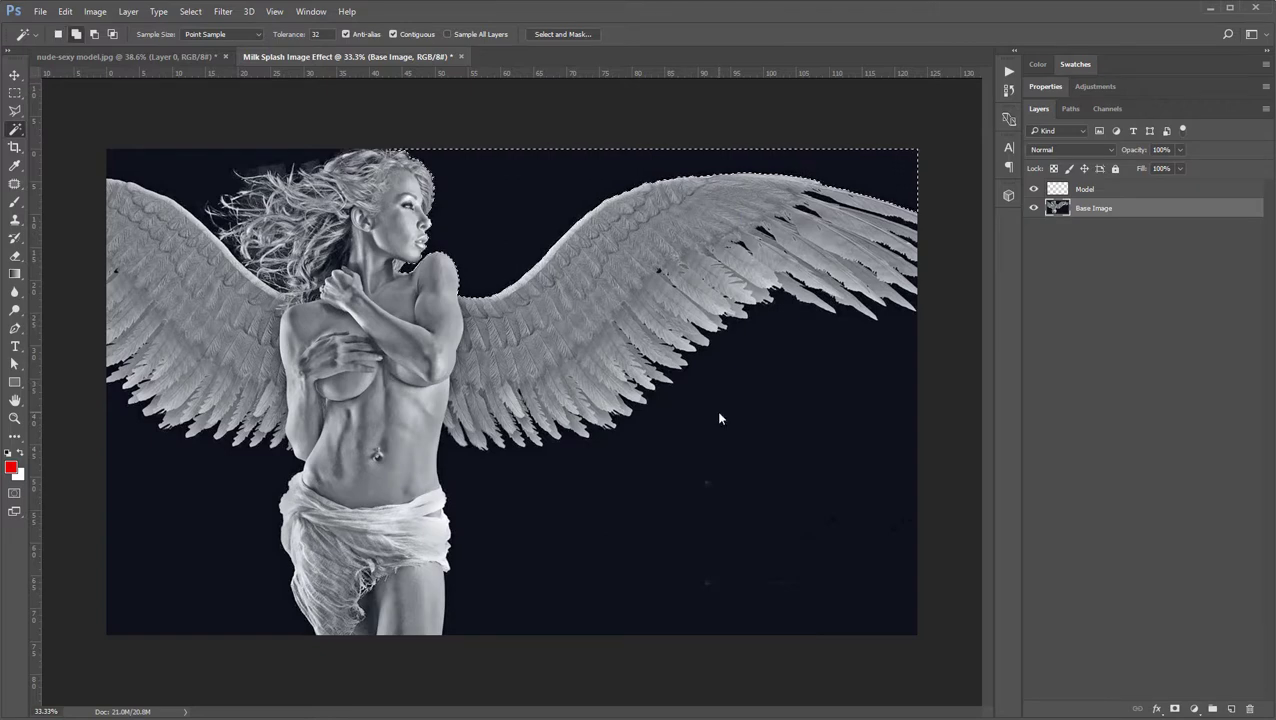
left_click(701, 431, "shift")
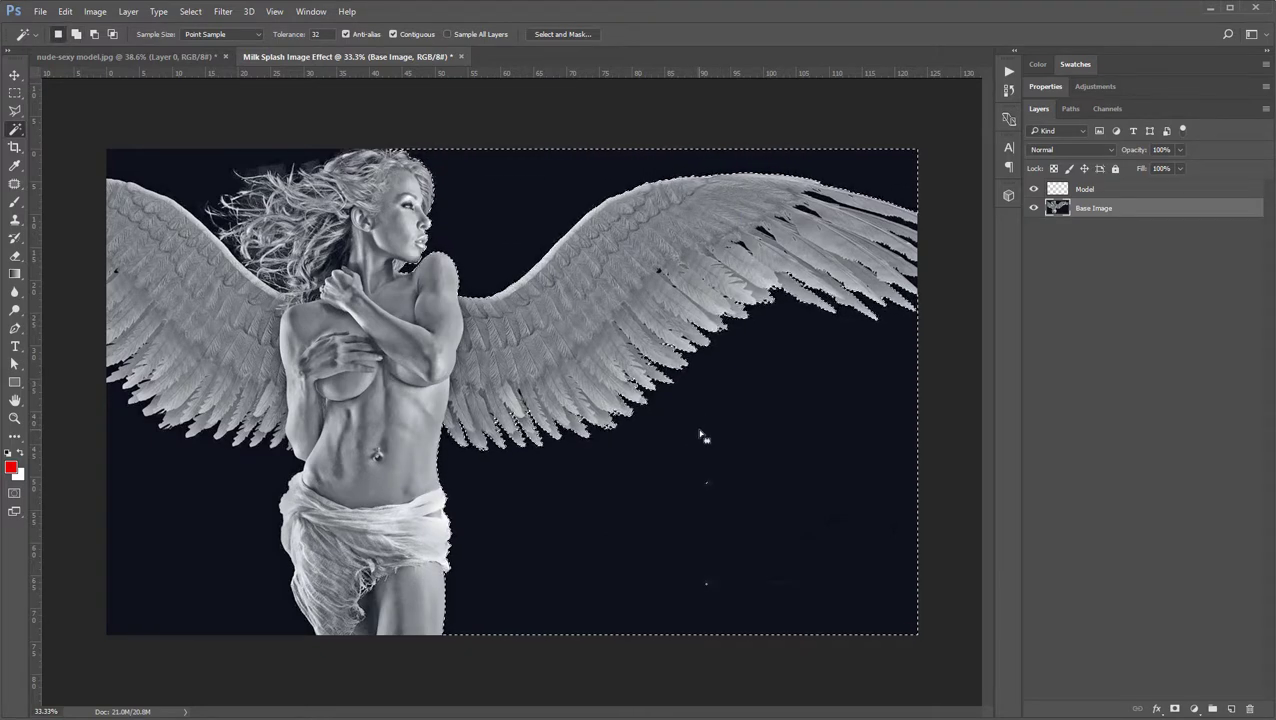
left_click(228, 541, "shift")
left_click(208, 222, "shift")
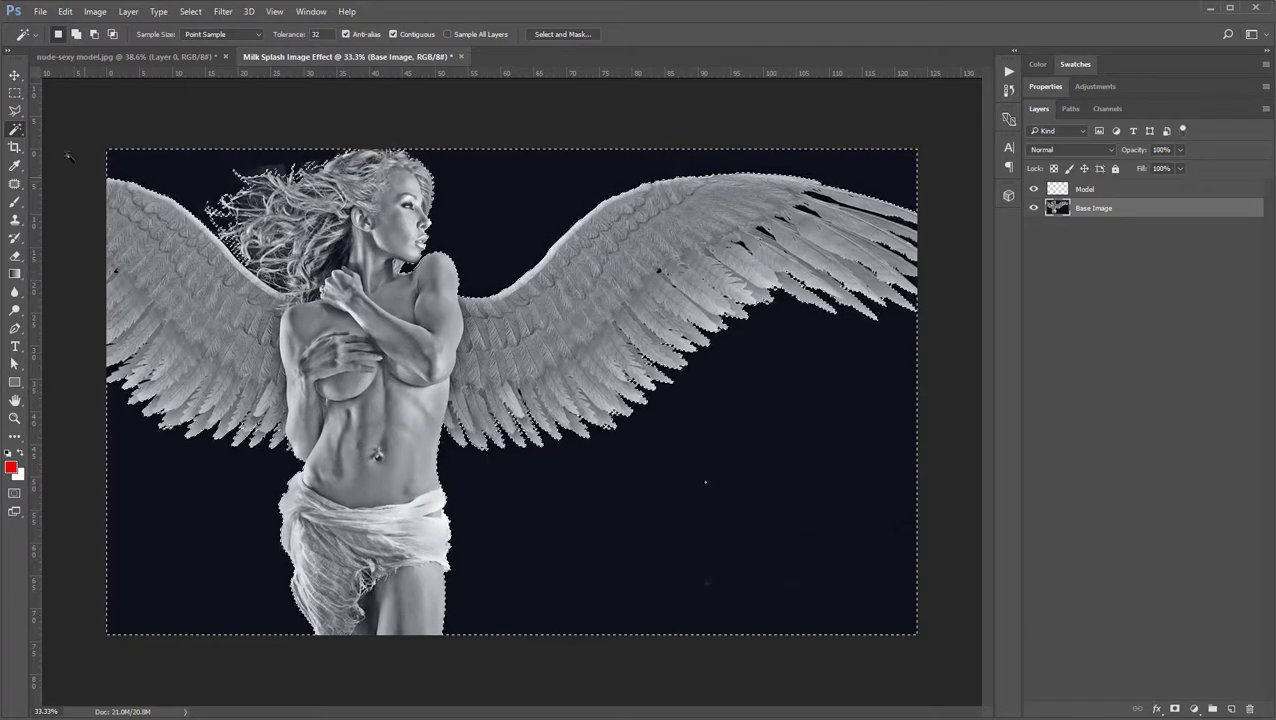
- Switch to Quick Selection in subtract mode and open Select and Mask
right_click(17, 132)
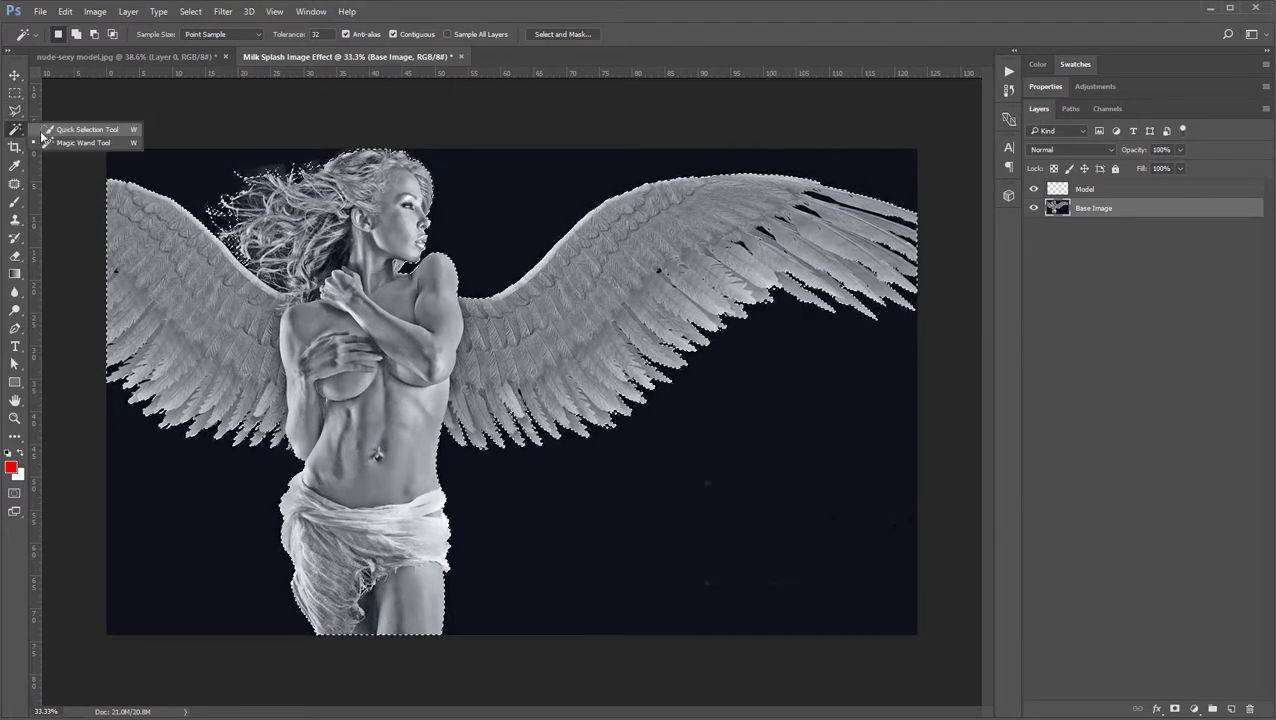
left_click(80, 130)
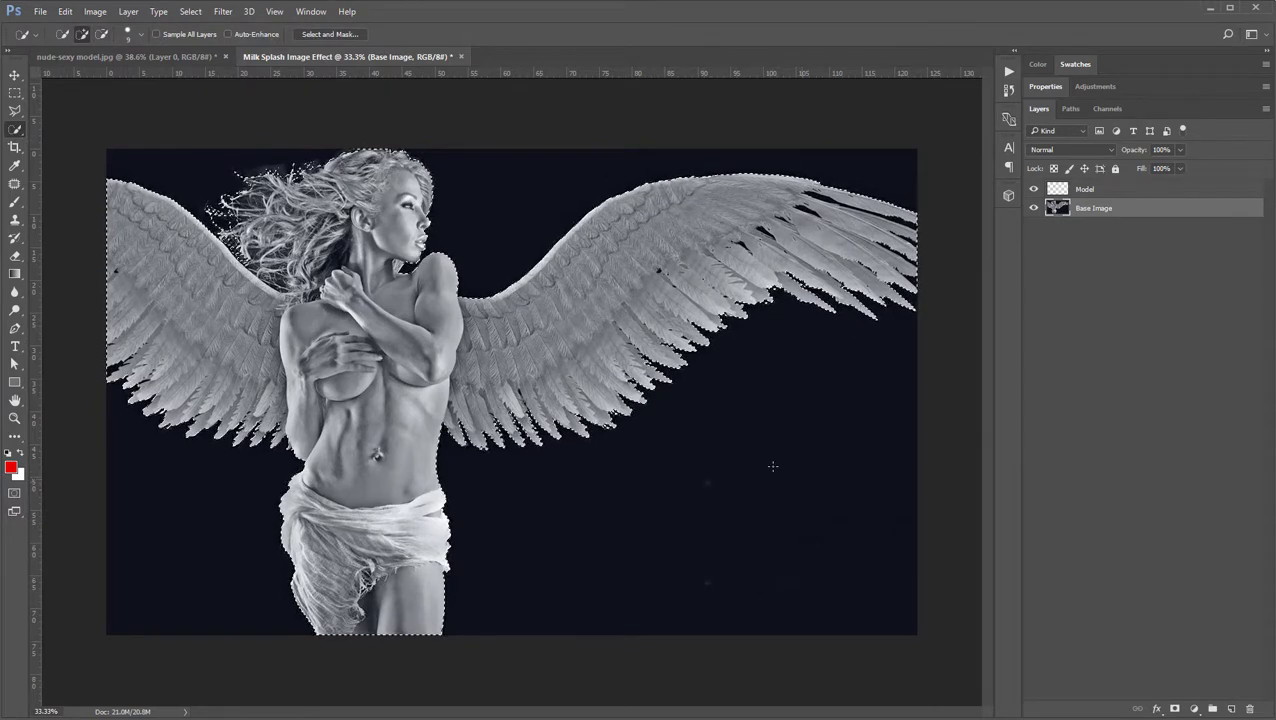
key("alt")
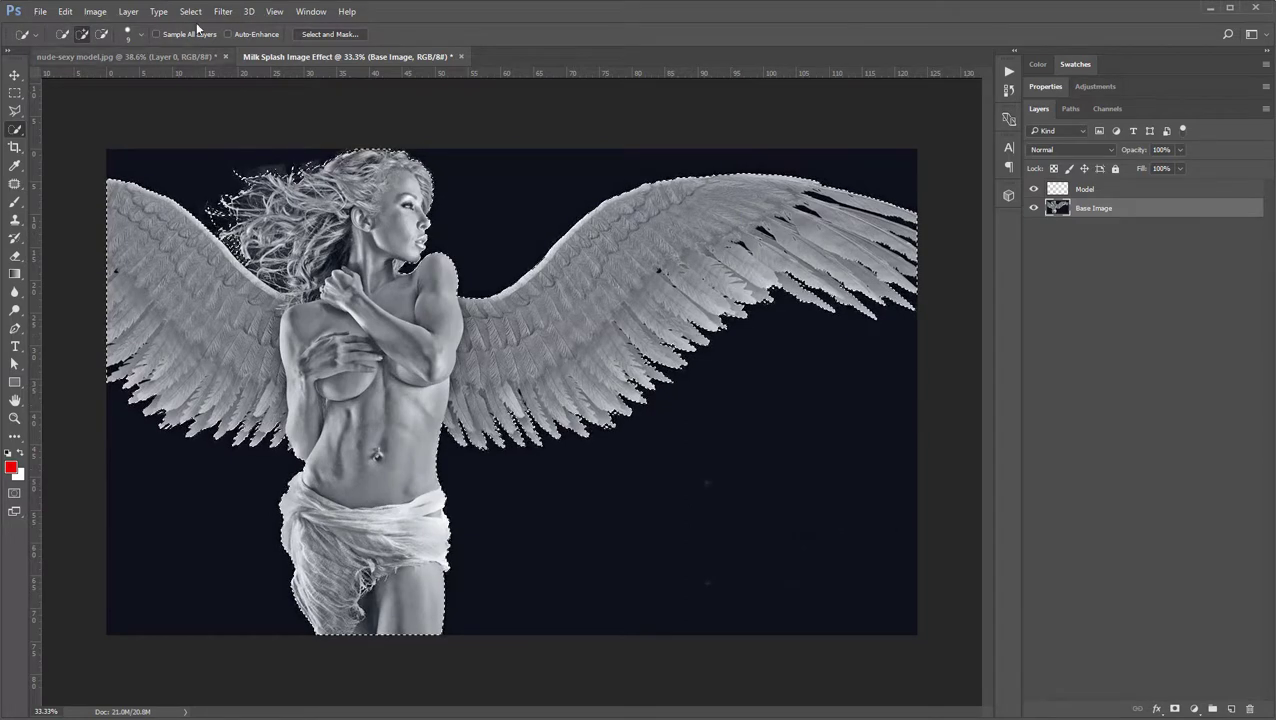
left_click(219, 12)
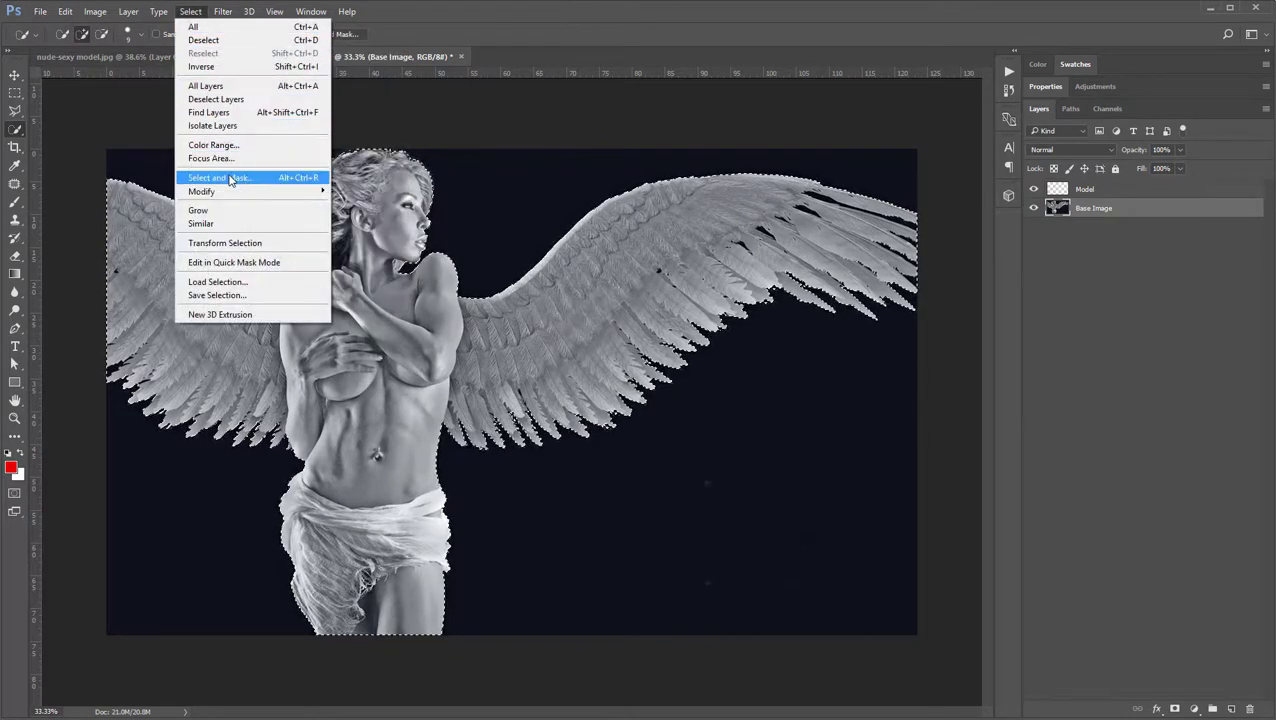
left_click(243, 177)
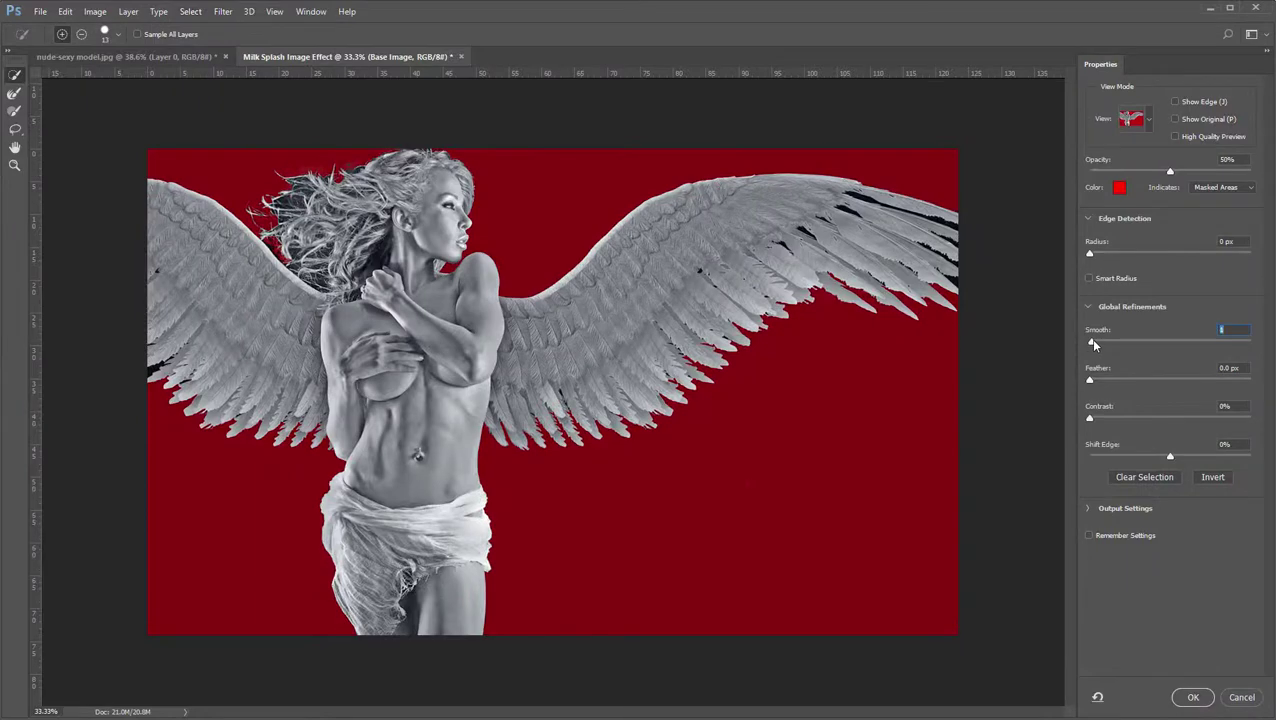
- Set Smooth 8, Radius 45 px and Feather 2.2 px, then apply the refinement
left_click_drag(1090, 340, 1102, 343)
left_click(1089, 380)
left_click(1191, 704)
left_click_drag(1090, 252, 1108, 253)
left_click_drag(1112, 380, 1108, 380)
left_click(1192, 697)
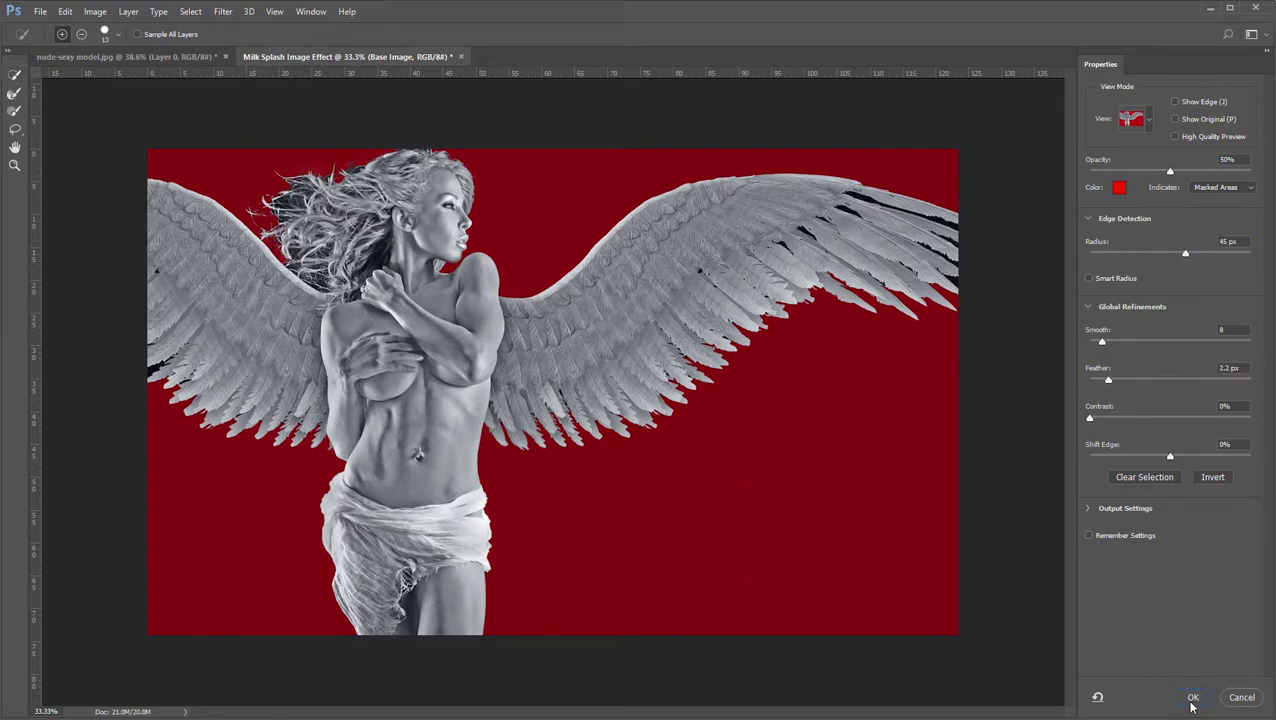
- Try red and white fills of the selection on the Model layer, undoing each
left_click(1104, 190)
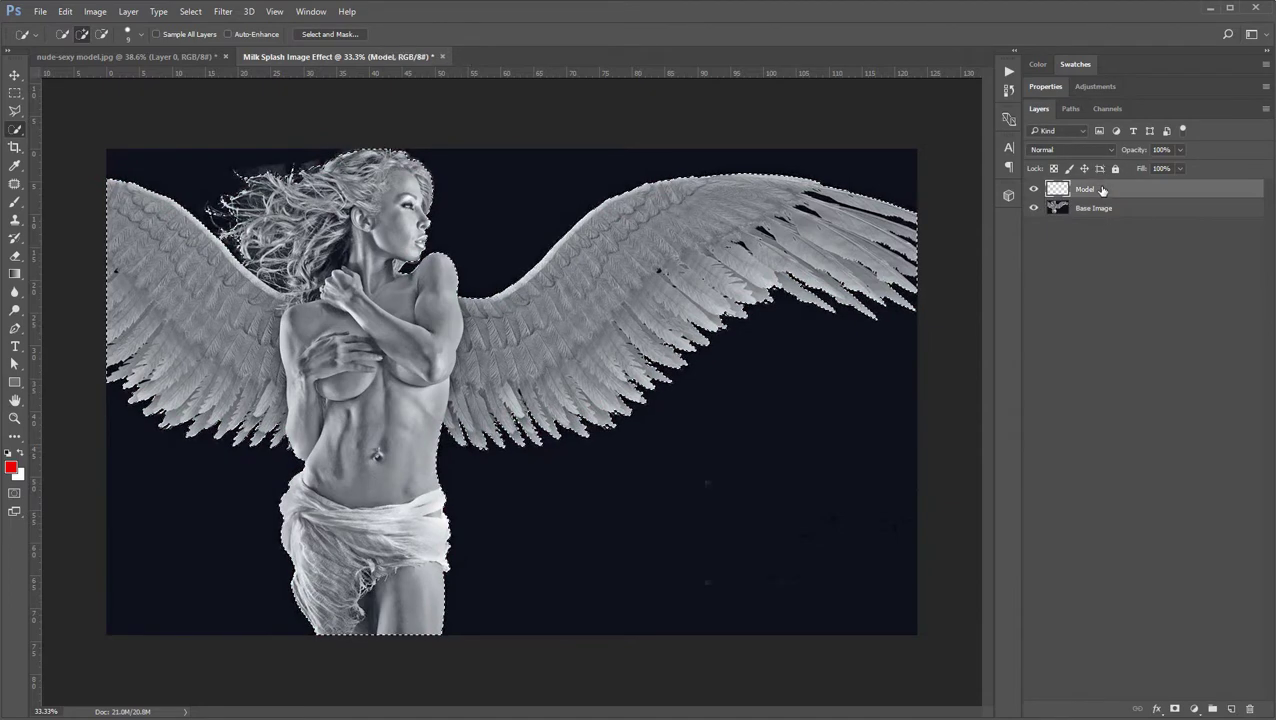
key("alt+BackSpace")
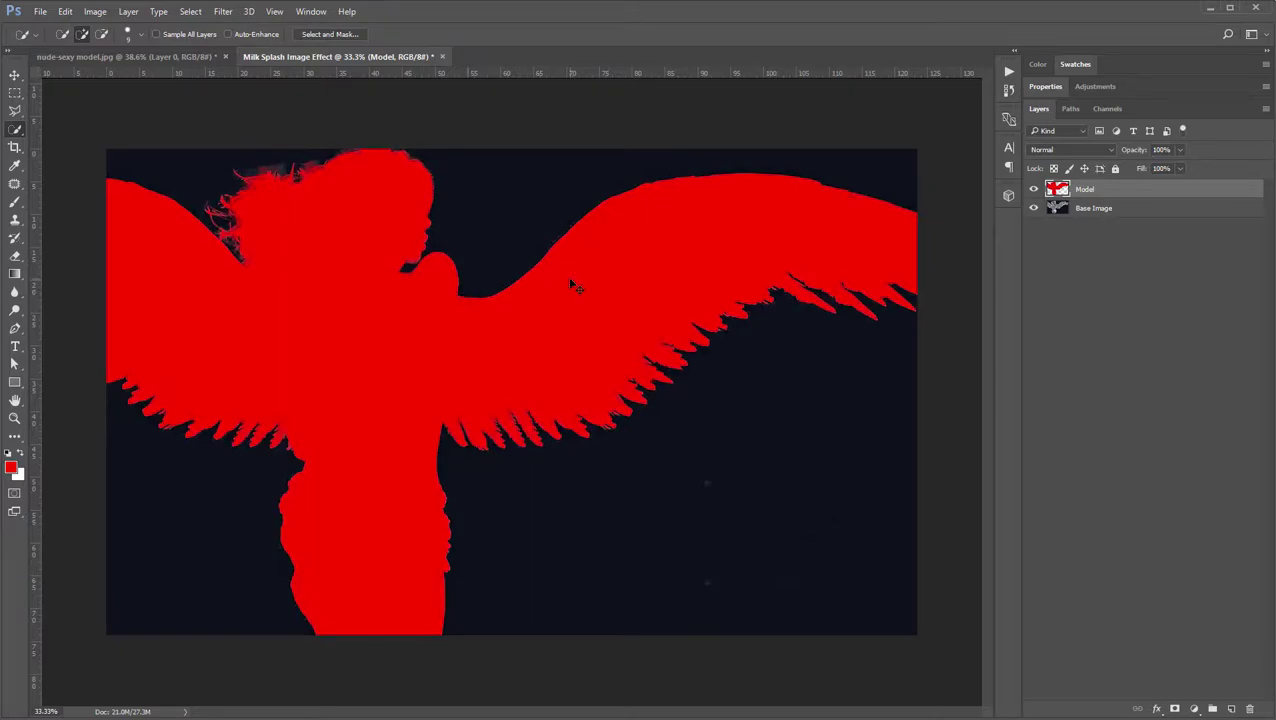
key("ctrl+alt+z")
key("ctrl+alt+z")
key("ctrl+alt+z")
key("alt+z")
key("alt+z")
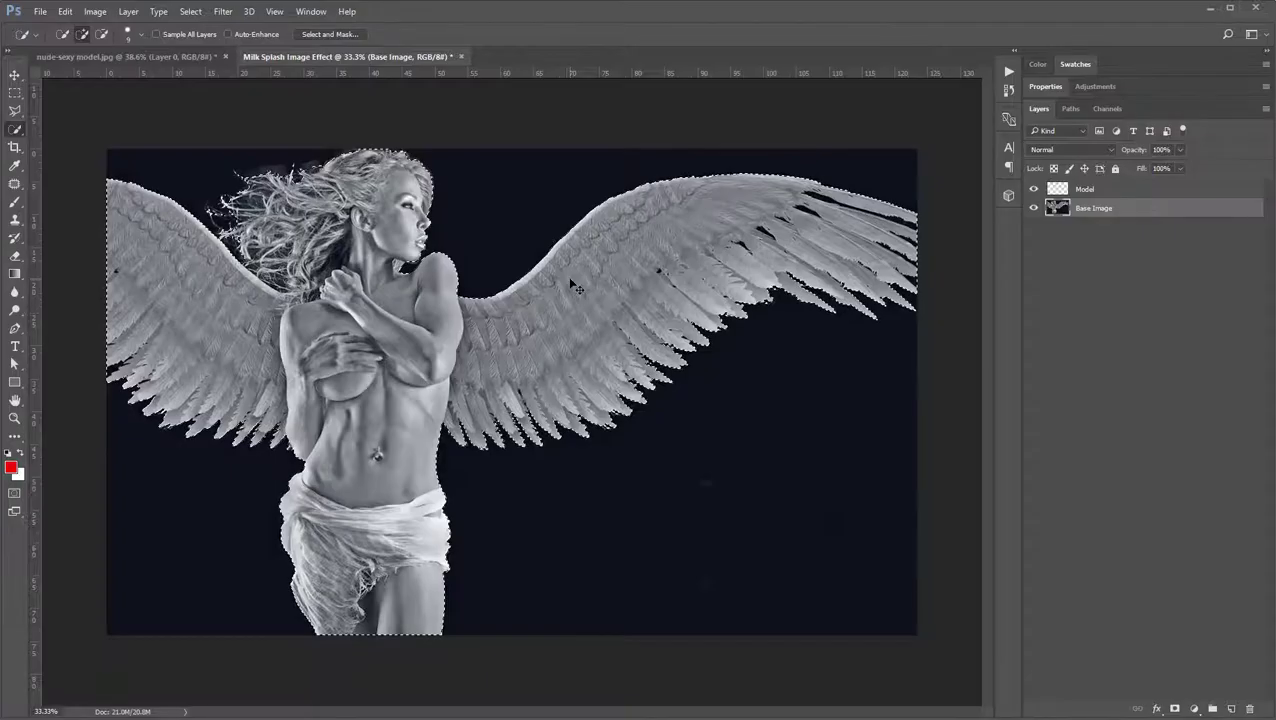
left_click(1122, 190)
key("ctrl+BackSpace")
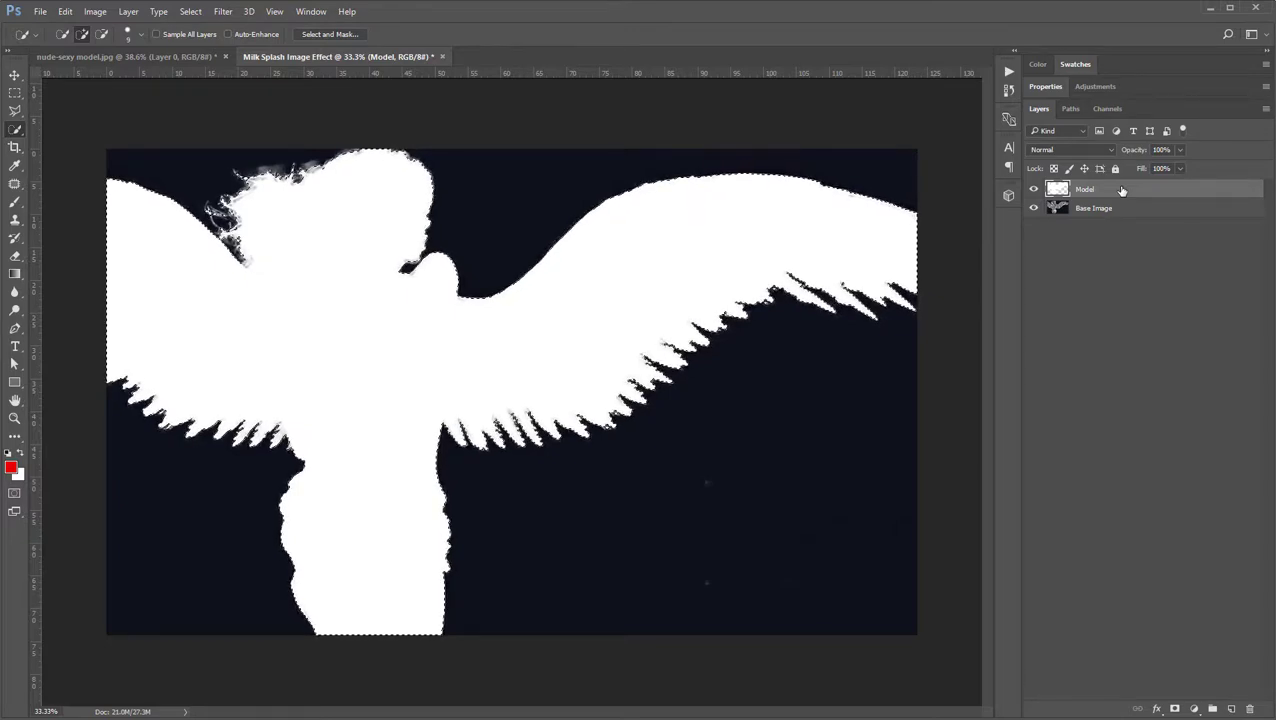
key("Delete")
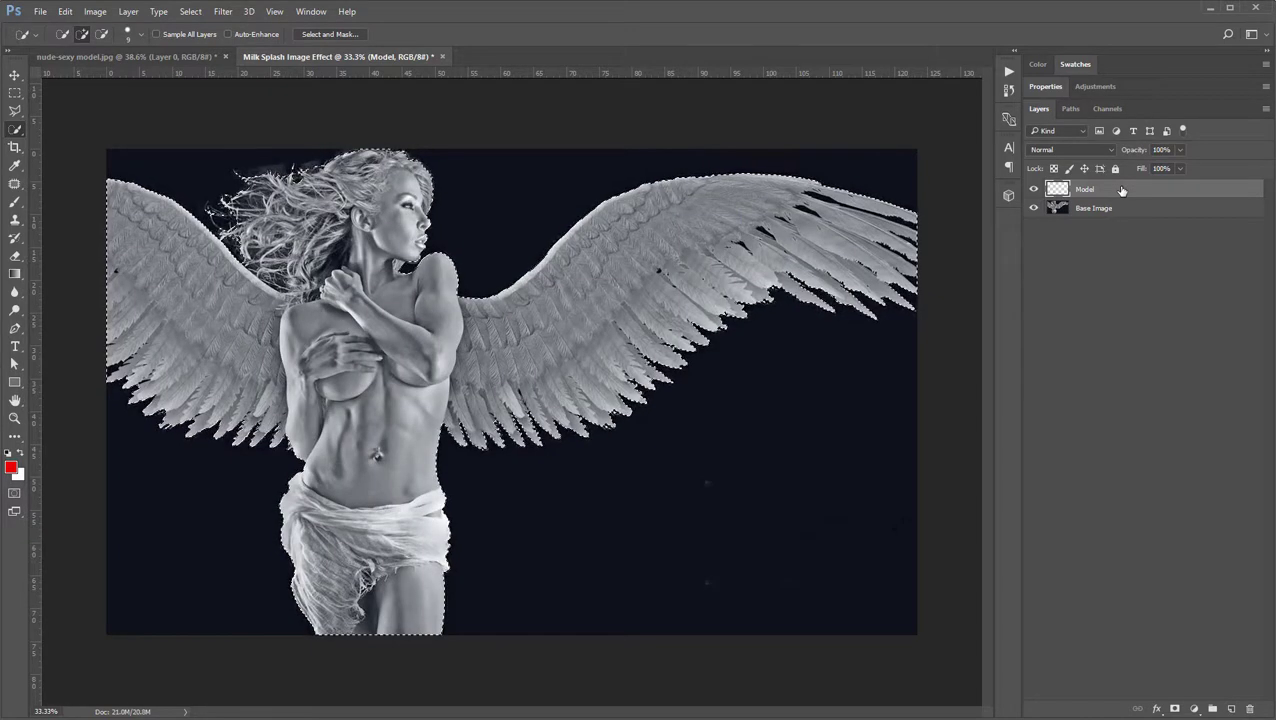
- Fill the model silhouette solid red, check it, and return to the Actions panel
key("alt+BackSpace")
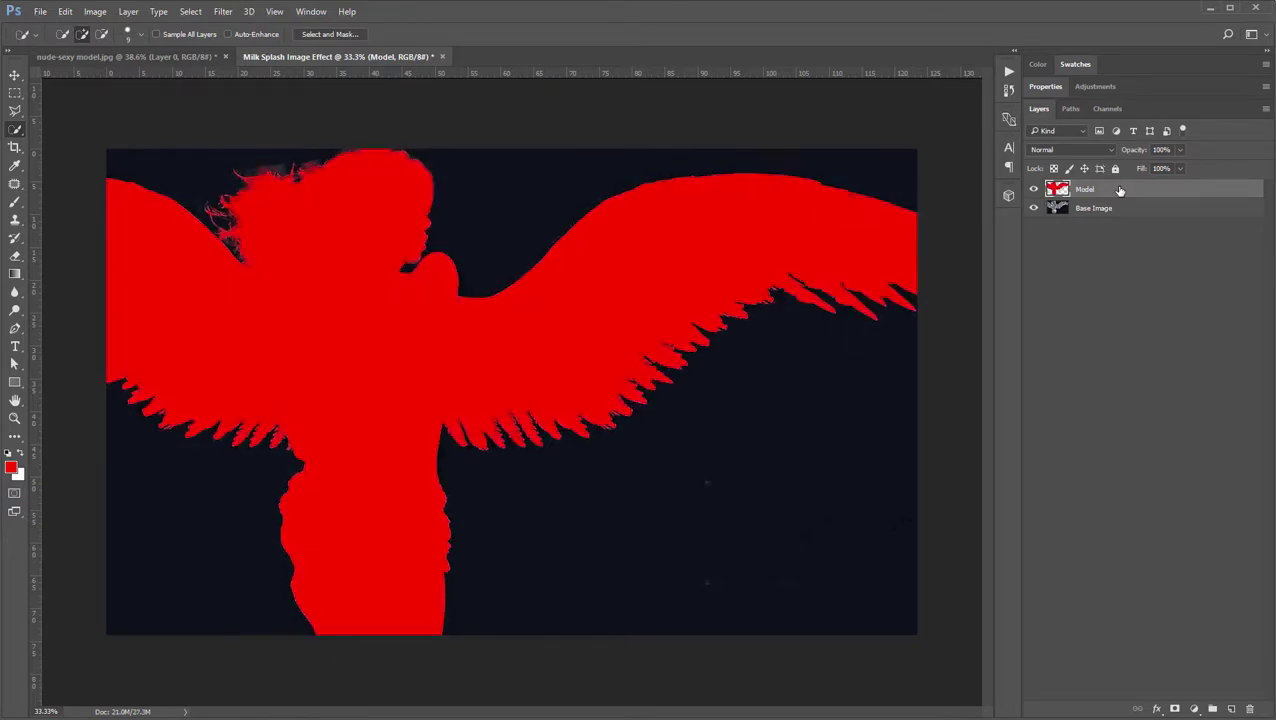
left_click(1033, 190)
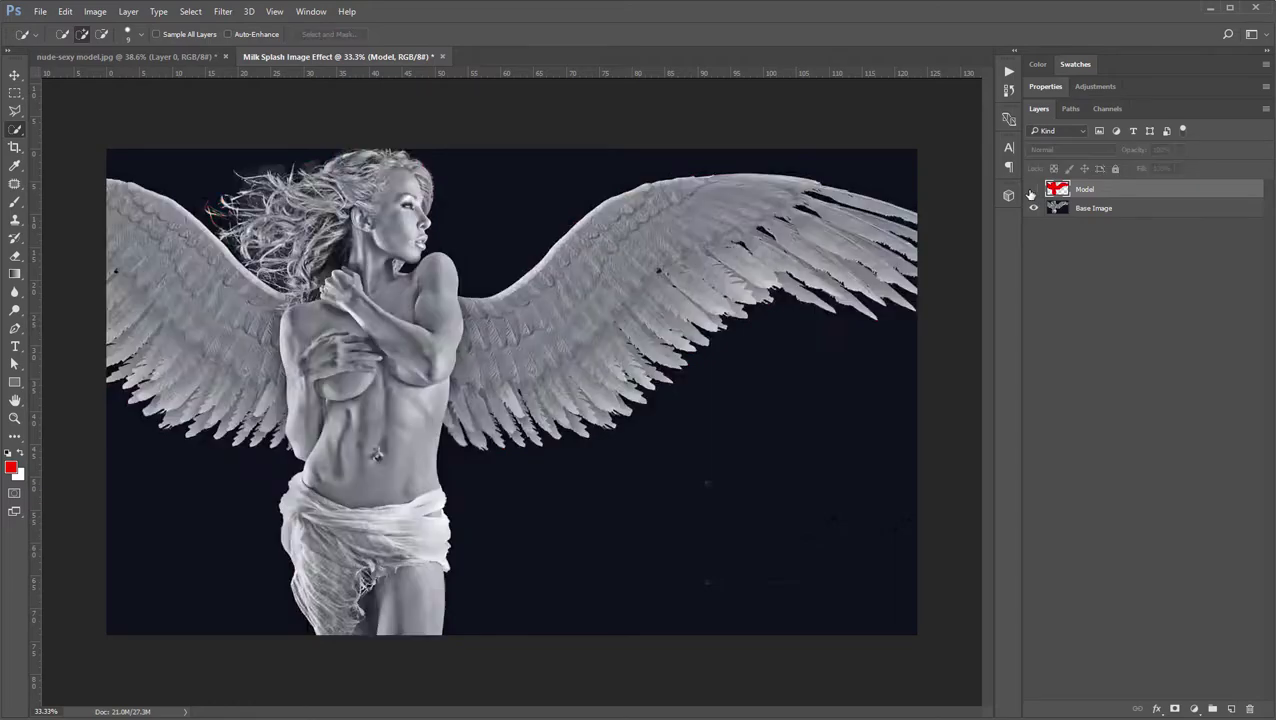
left_click(1033, 190)
left_click(1010, 72)
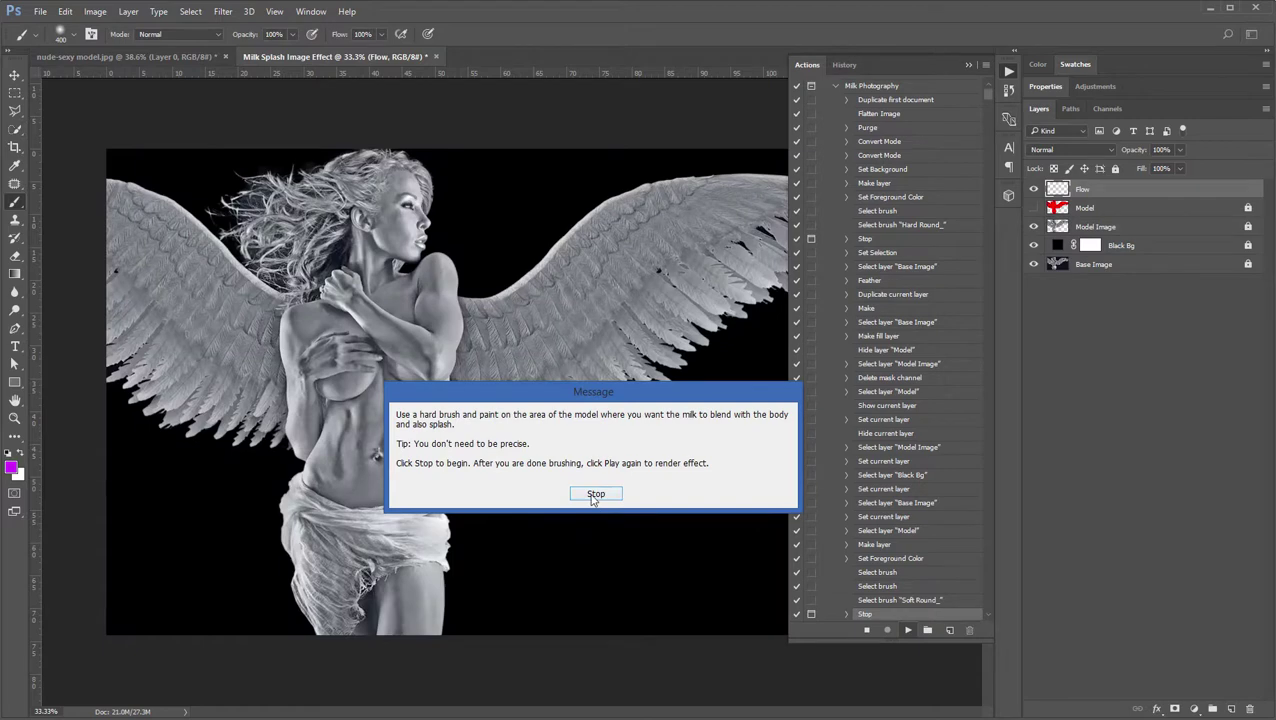
- Paint magenta over the left wing and the image's left edge with an enlarged brush
left_click(595, 494)
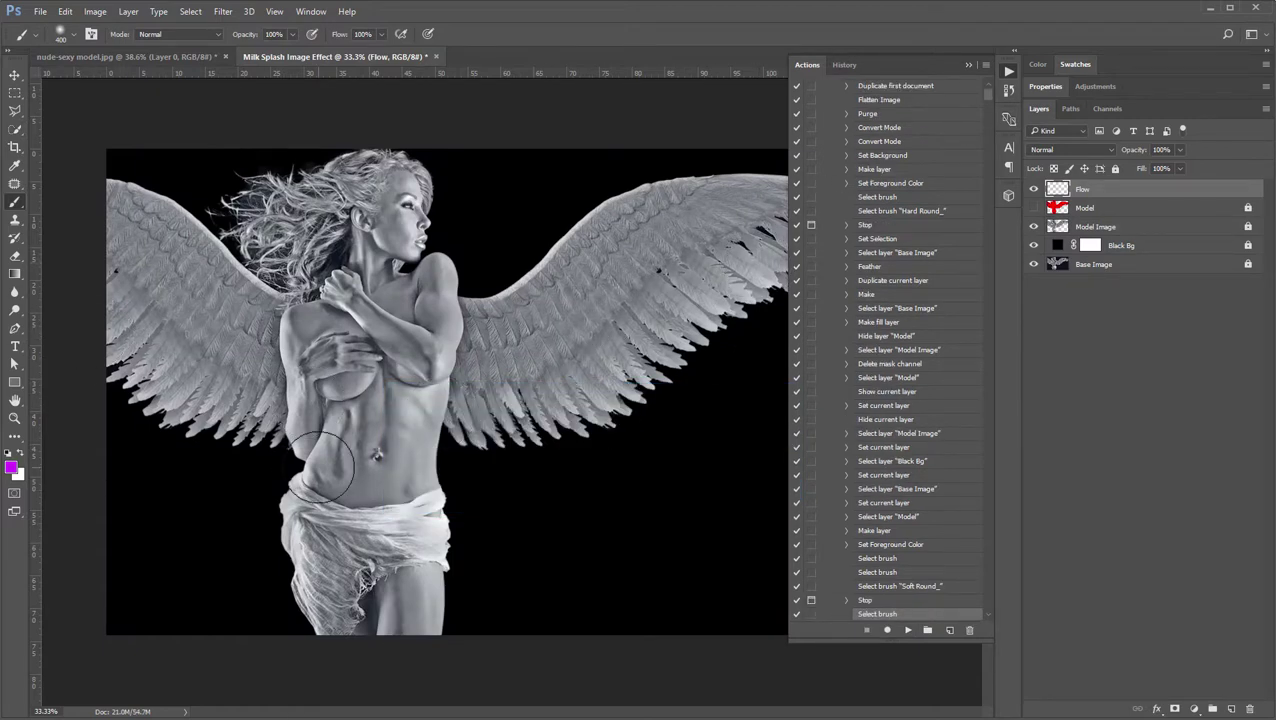
mouse_move(194, 441)
left_mouse_down()
mouse_move(185, 430)
mouse_move(226, 461)
left_mouse_up()
right_click(226, 461)
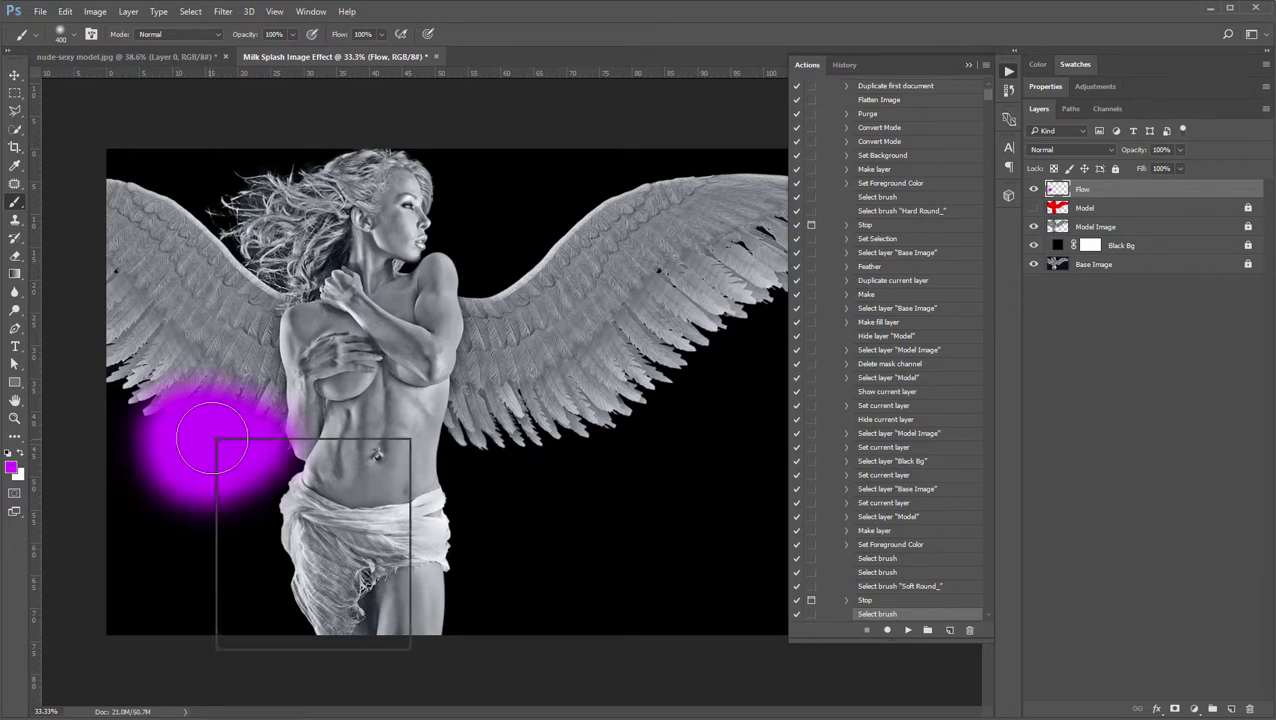
left_click_drag(315, 505, 330, 505)
mouse_move(190, 385)
left_mouse_down()
mouse_move(111, 388)
mouse_move(356, 456)
mouse_move(336, 521)
mouse_move(408, 556)
mouse_move(353, 601)
mouse_move(379, 604)
left_mouse_up()
mouse_move(190, 368)
left_mouse_down()
mouse_move(106, 292)
mouse_move(102, 226)
mouse_move(156, 270)
mouse_move(110, 226)
mouse_move(178, 313)
mouse_move(243, 352)
mouse_move(360, 374)
mouse_move(304, 377)
mouse_move(423, 361)
mouse_move(364, 427)
mouse_move(481, 405)
mouse_move(422, 457)
mouse_move(467, 490)
left_mouse_up()
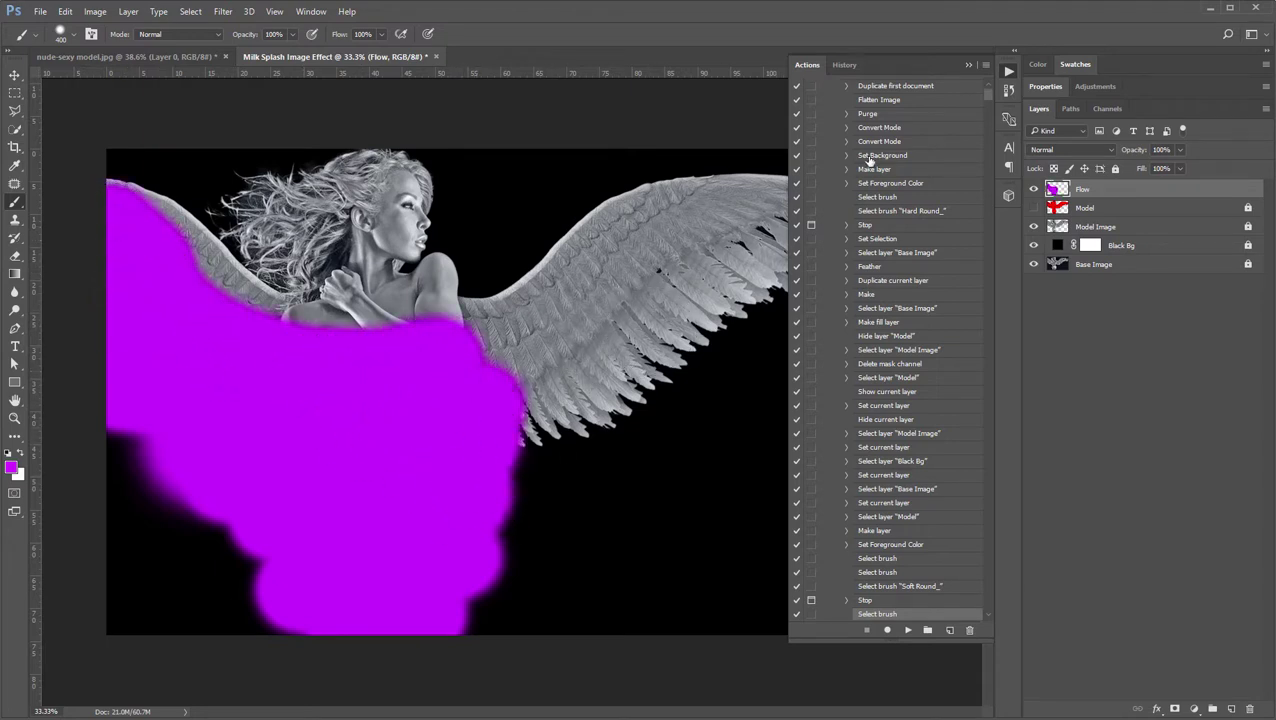
- Paint magenta across the right wing from shoulder to tip after adjusting brush hardness
left_click(967, 65)
mouse_move(680, 315)
left_mouse_down()
mouse_move(560, 405)
mouse_move(570, 397)
mouse_move(538, 364)
mouse_move(530, 325)
left_mouse_up()
right_click(541, 336)
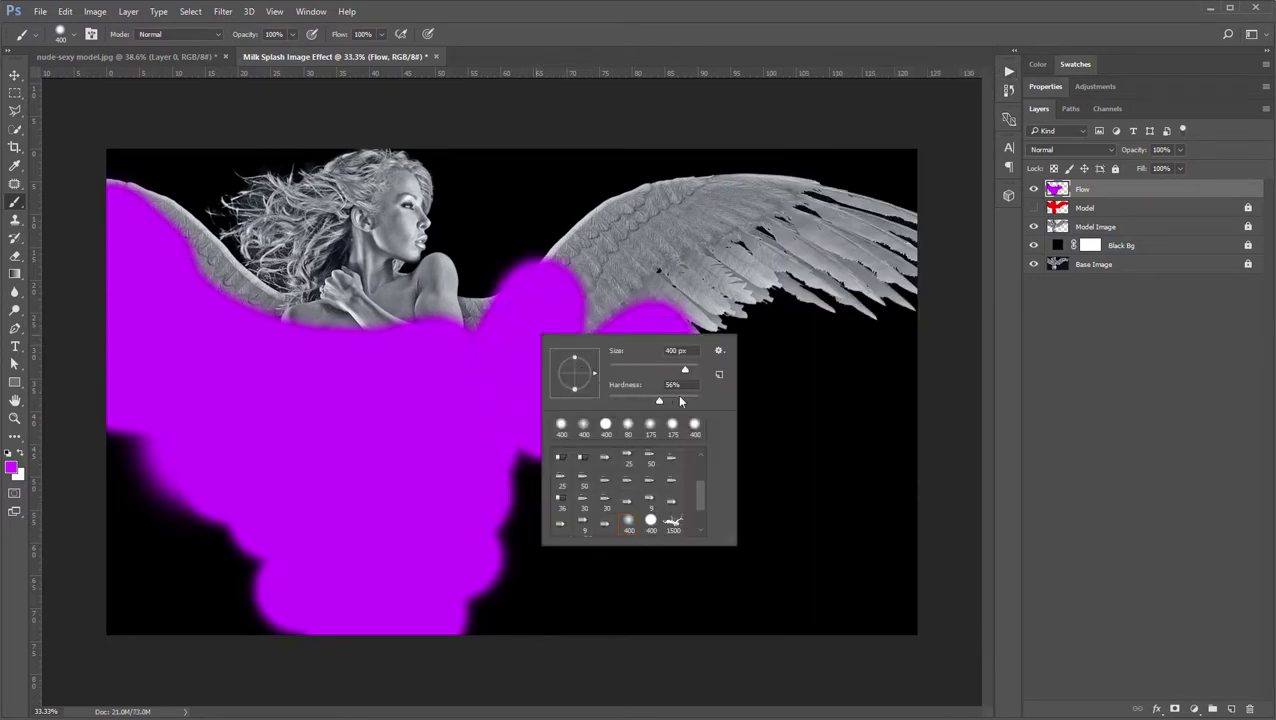
left_click(681, 401)
key("Return")
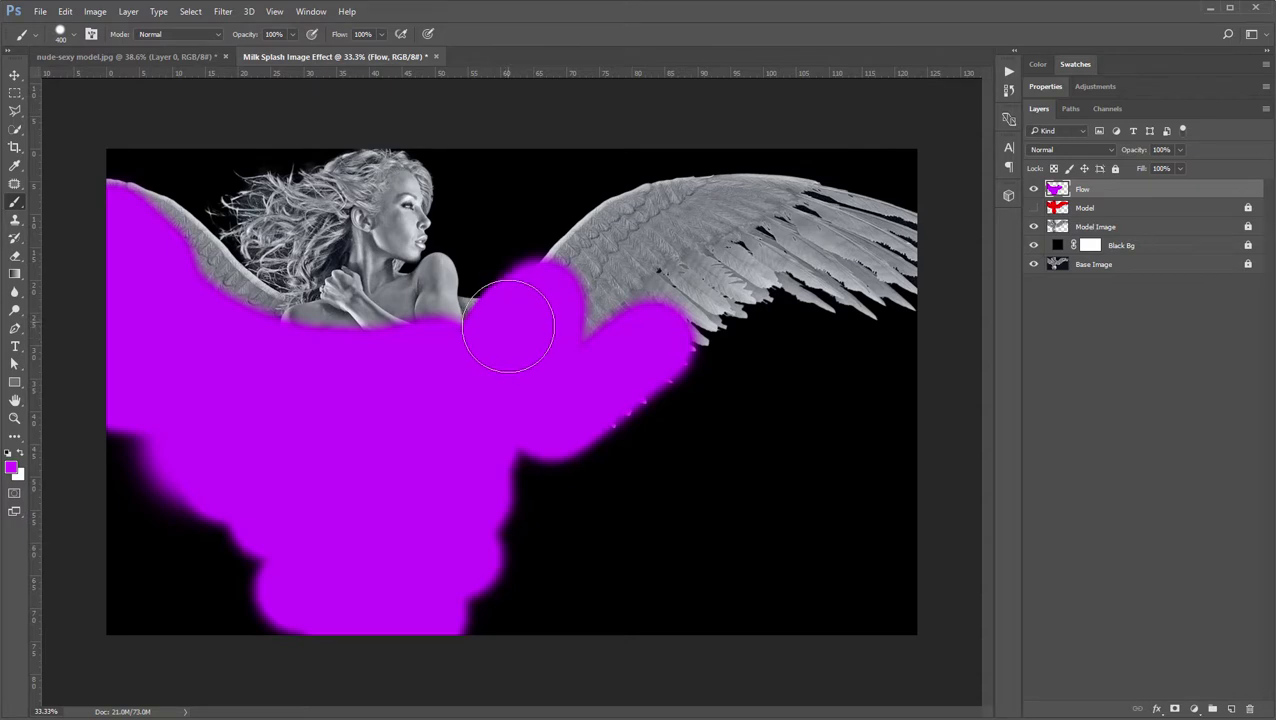
mouse_move(508, 325)
left_mouse_down()
mouse_move(662, 245)
mouse_move(577, 286)
mouse_move(607, 244)
mouse_move(691, 218)
mouse_move(830, 223)
mouse_move(877, 246)
mouse_move(856, 256)
mouse_move(934, 239)
mouse_move(824, 292)
mouse_move(685, 314)
mouse_move(708, 287)
mouse_move(564, 352)
mouse_move(500, 352)
mouse_move(497, 331)
mouse_move(478, 337)
mouse_move(690, 296)
mouse_move(577, 411)
mouse_move(617, 375)
mouse_move(547, 384)
left_mouse_up()
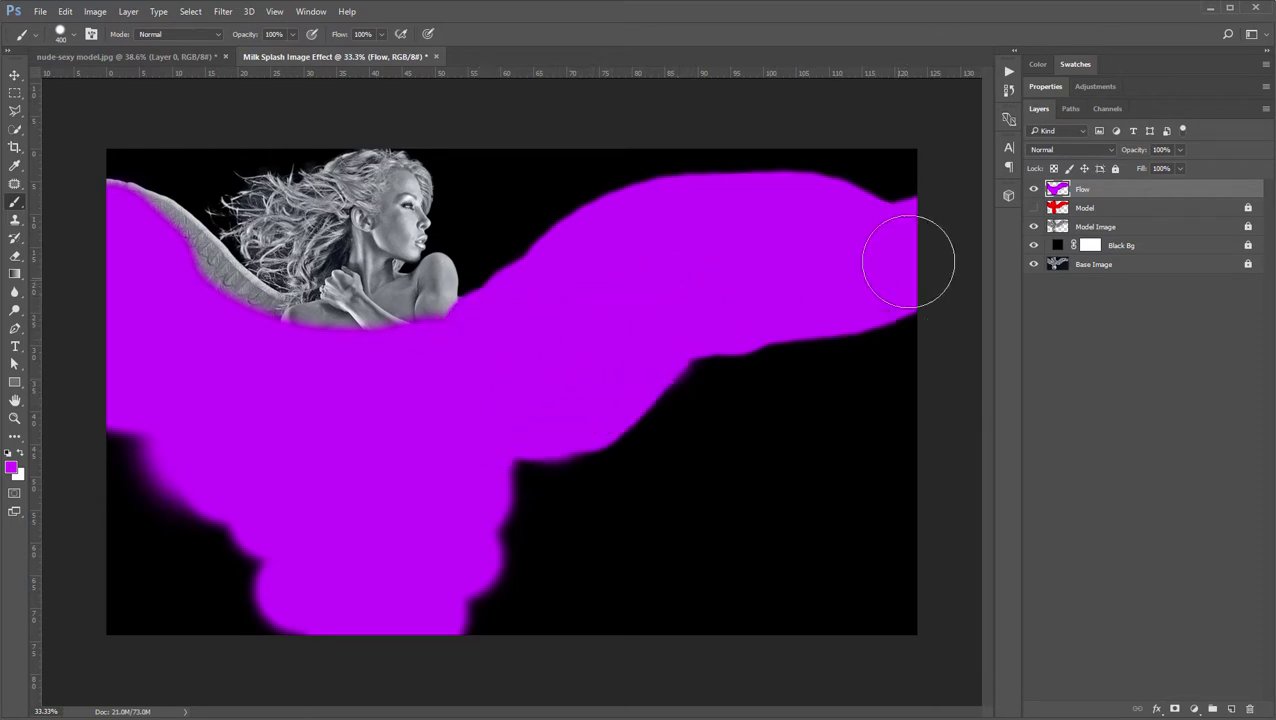
left_click(1009, 73)
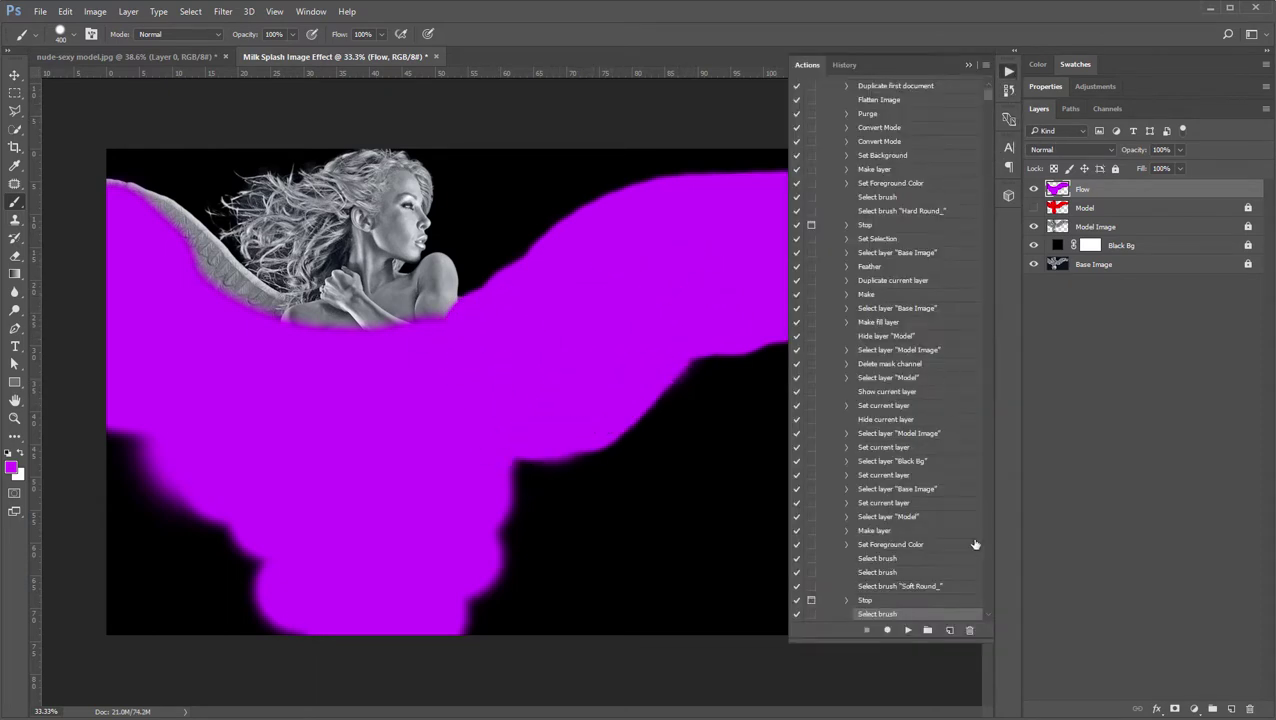
- Play the rest of the Milk Photography action to render the white milk-splash figure
left_click(908, 630)
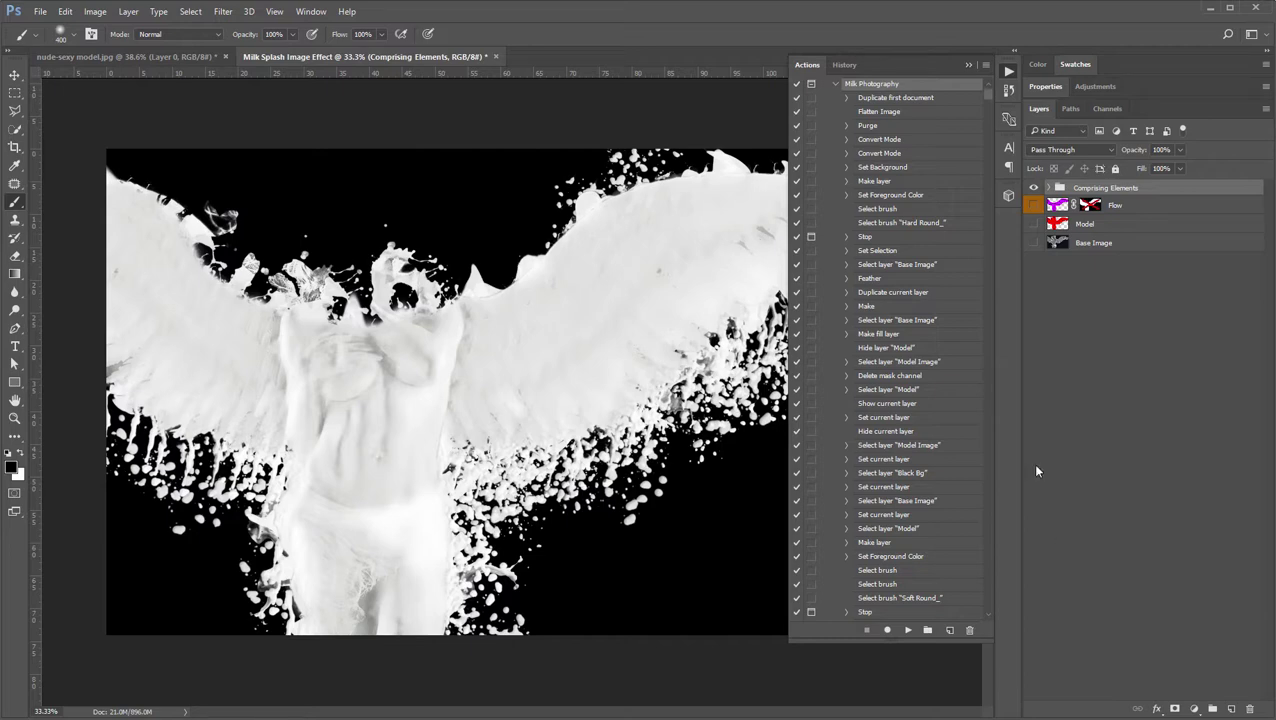
- Fit and zoom the canvas to inspect the torso's splash detail up close
left_click(968, 65)
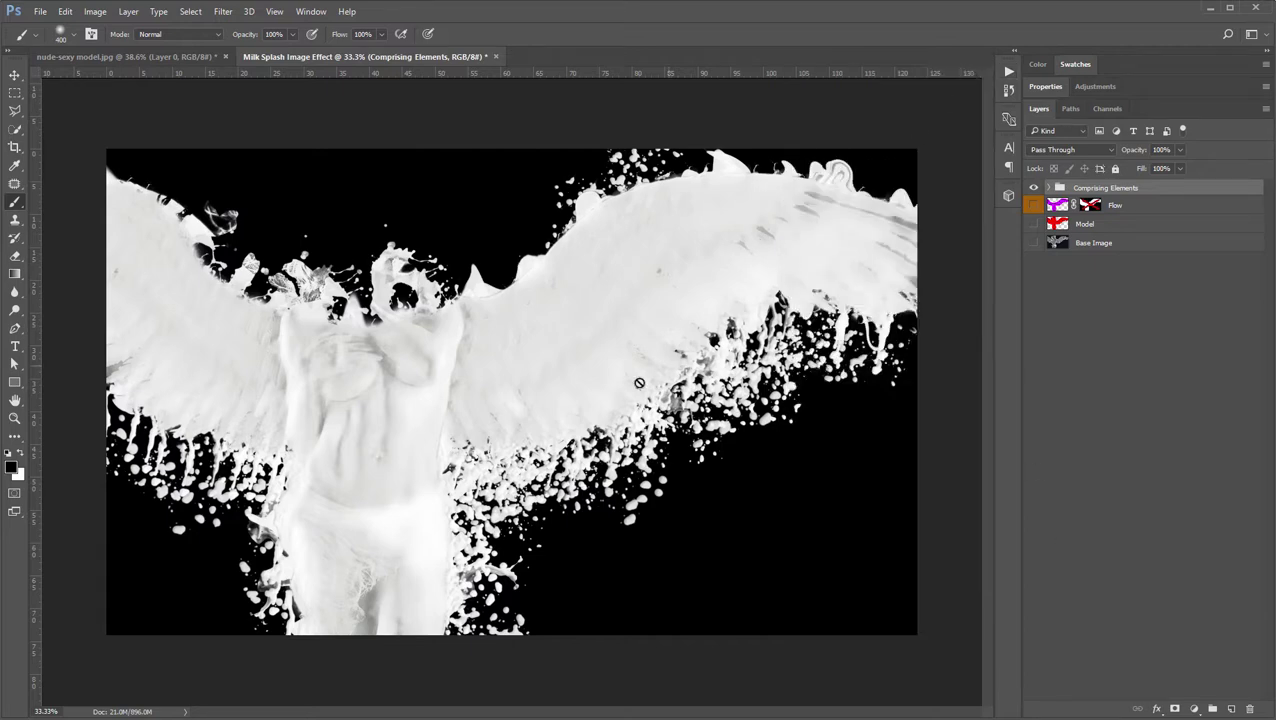
key("ctrl+0")
left_click(14, 75)
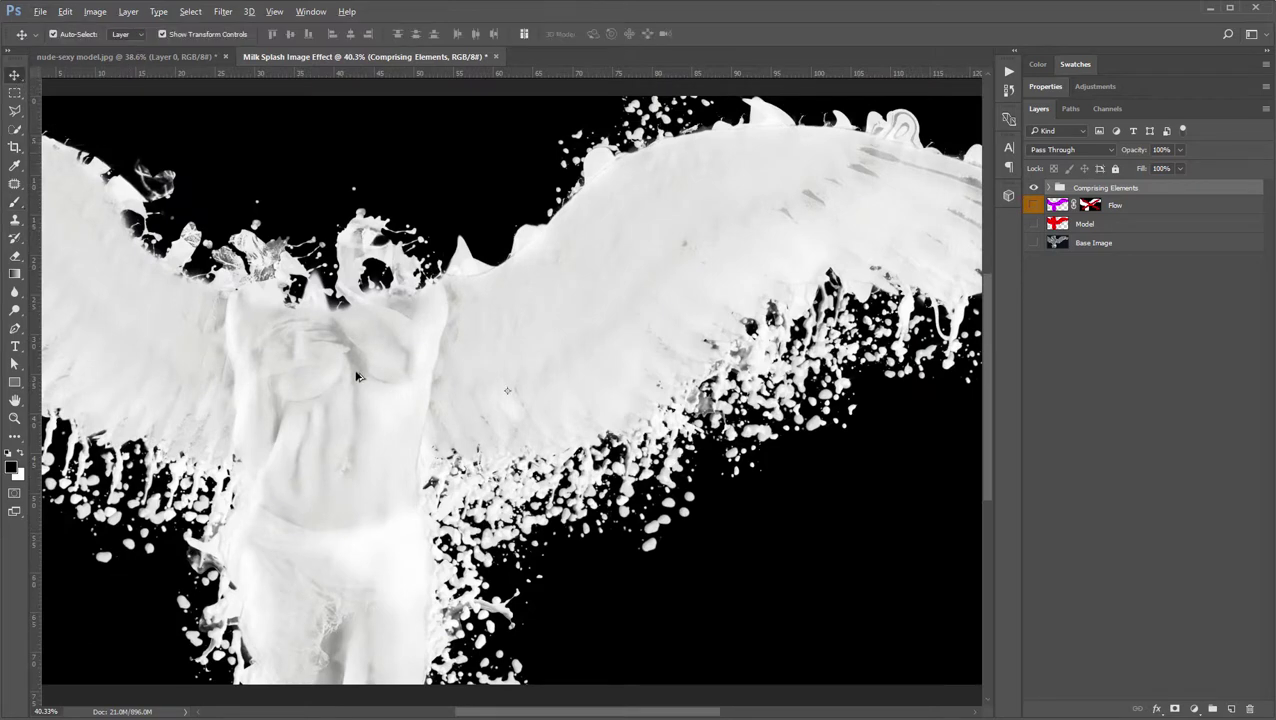
scroll(354, 369, "up", 3)
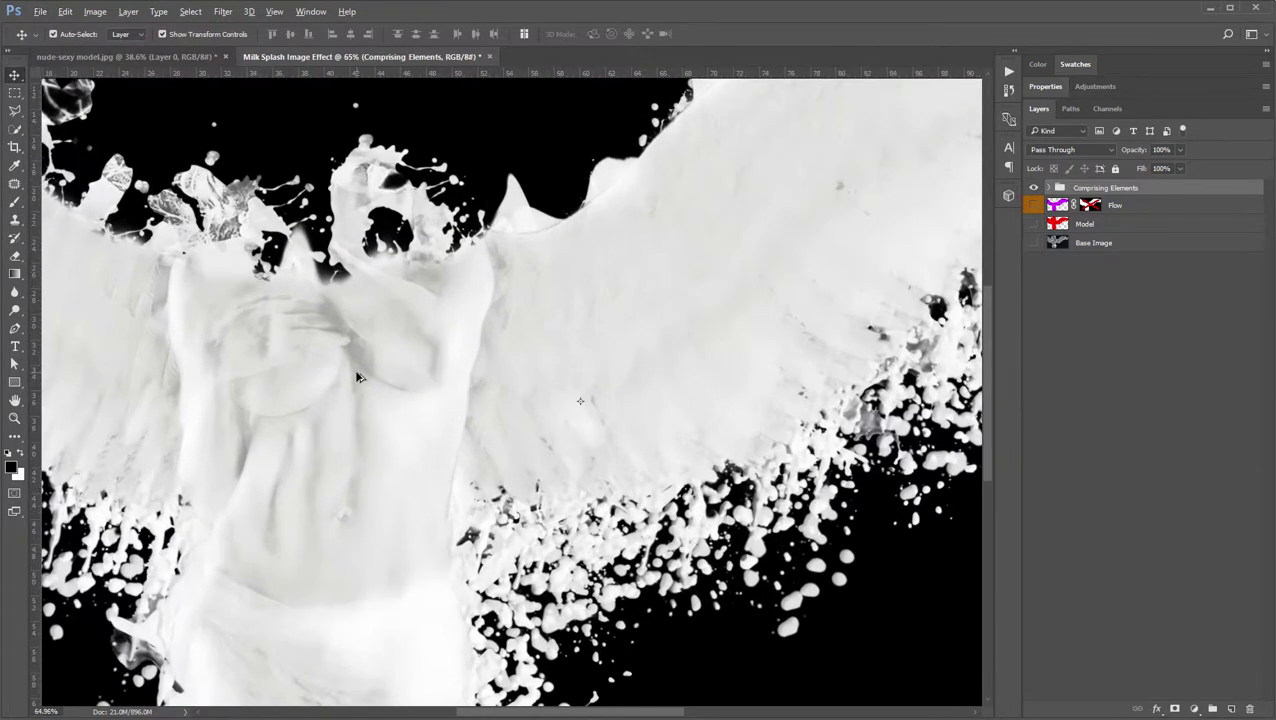
scroll(354, 369, "up", 2)
left_click_drag(356, 428, 492, 288)
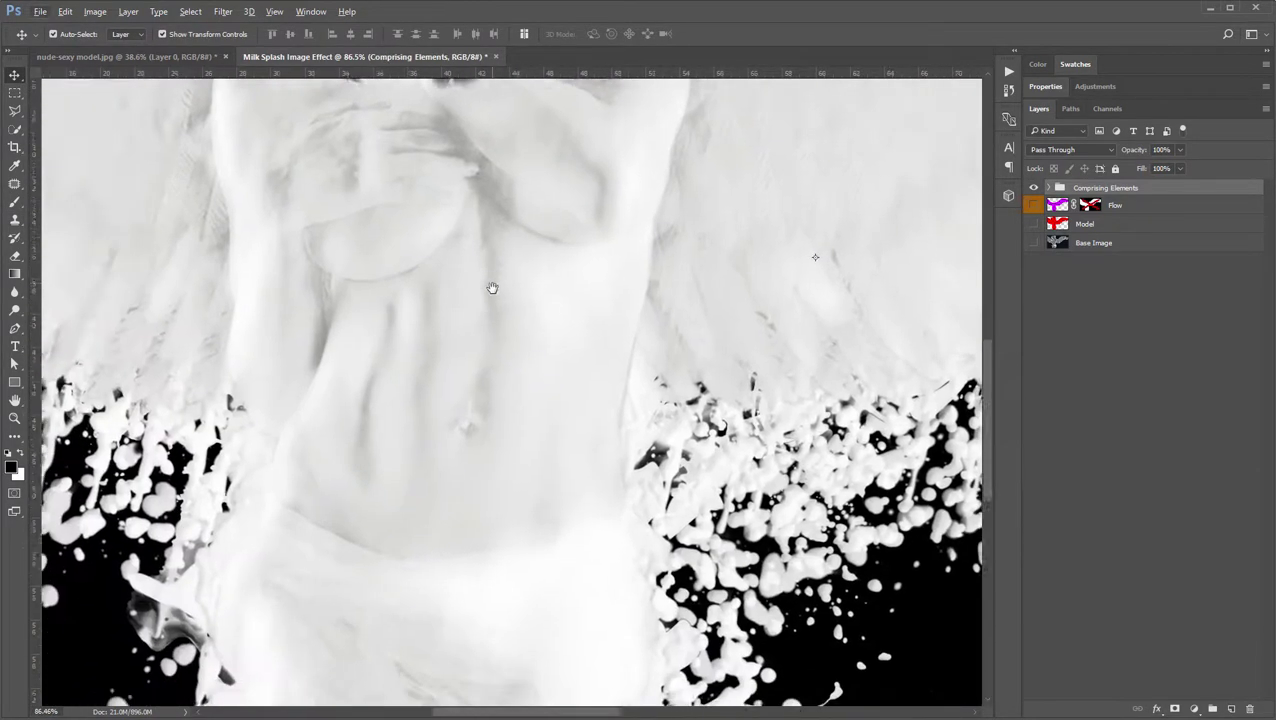
scroll(492, 288, "down", 5)
scroll(507, 336, "up", 4)
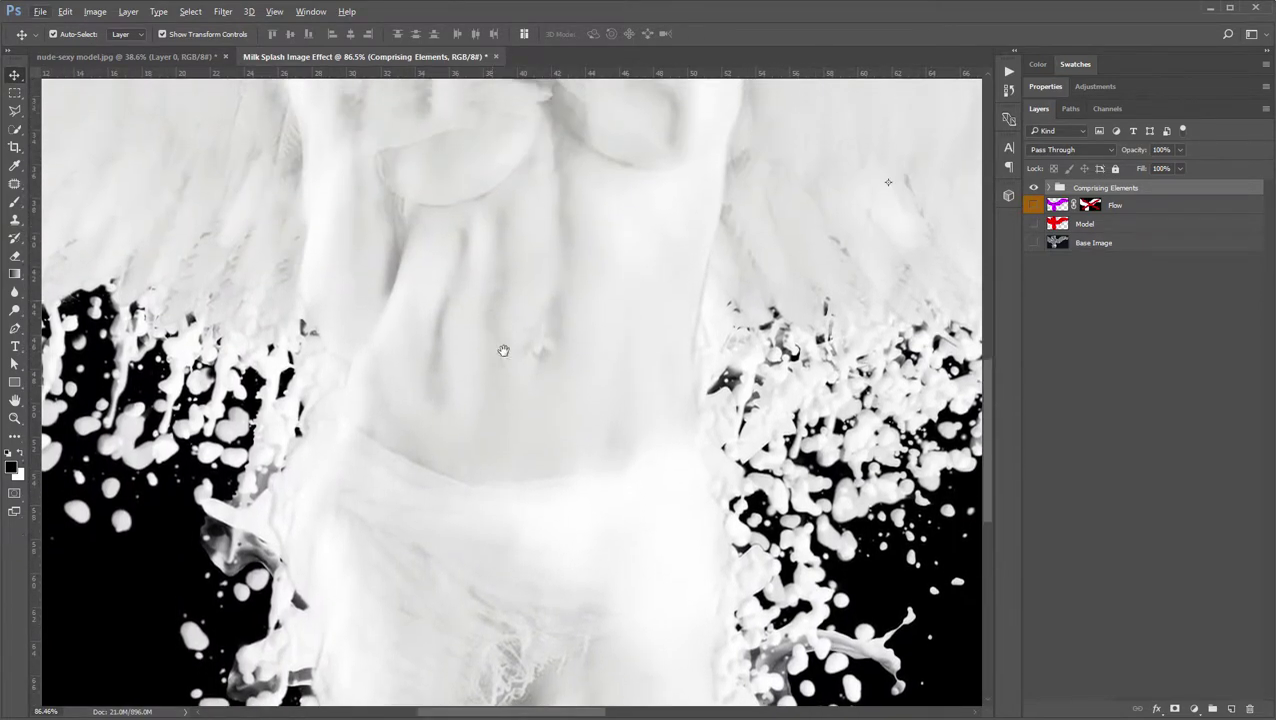
scroll(503, 350, "up", 3)
left_click_drag(533, 384, 652, 444)
scroll(652, 433, "down", 2)
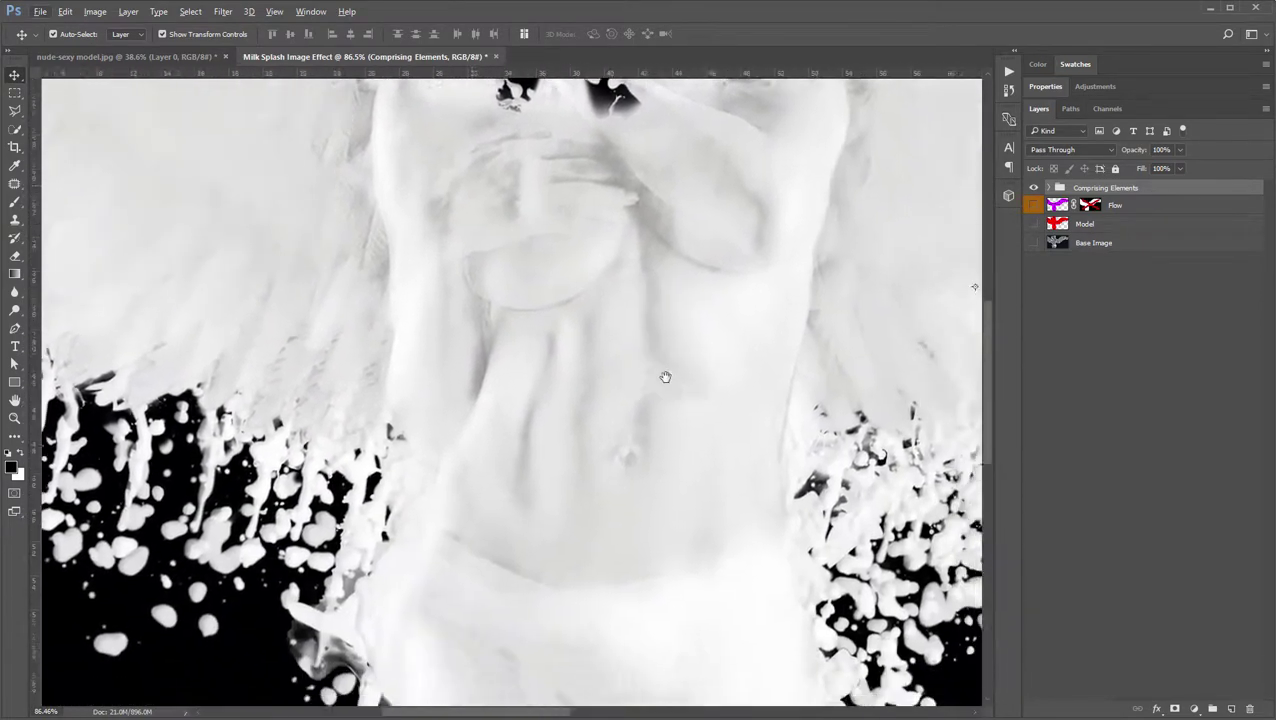
scroll(665, 377, "right", 10)
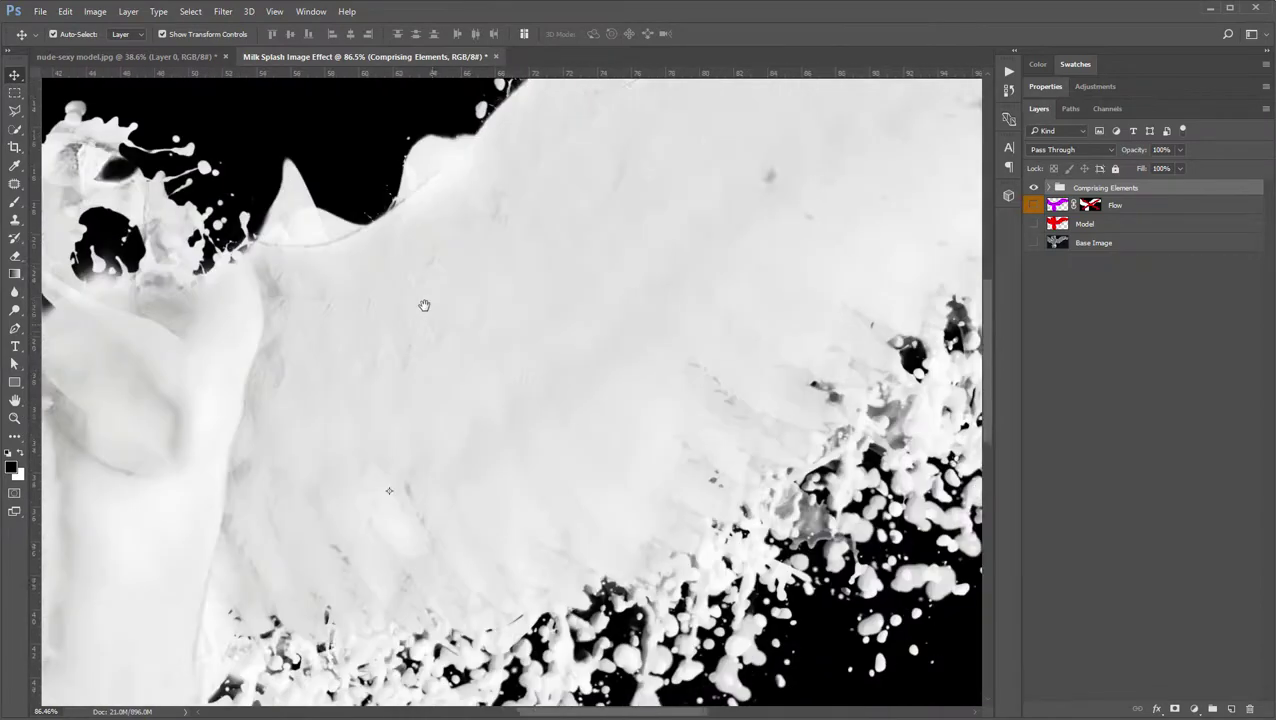
scroll(425, 306, "down", 2)
scroll(484, 380, "down", 4)
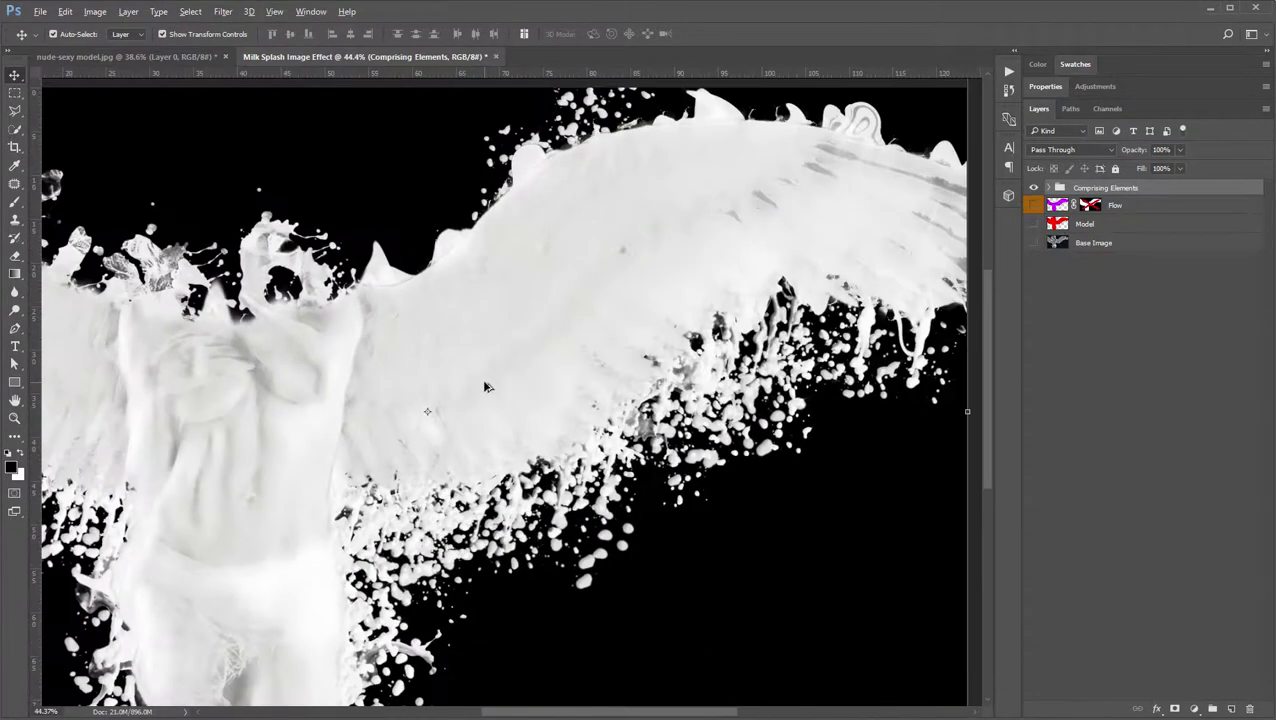
scroll(484, 386, "down", 1)
- Compare against Base Image by toggling visibility, then expand Comprising Elements
left_click(1034, 243)
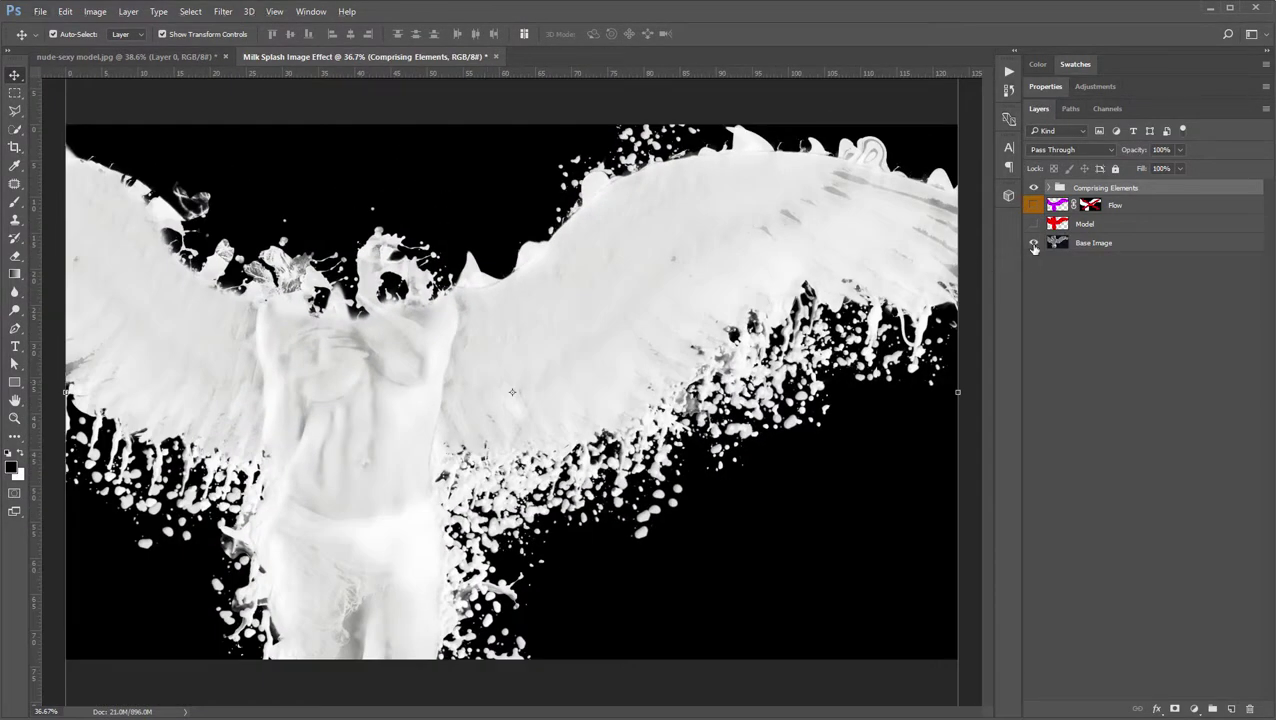
left_click(1035, 190)
left_click(1035, 190)
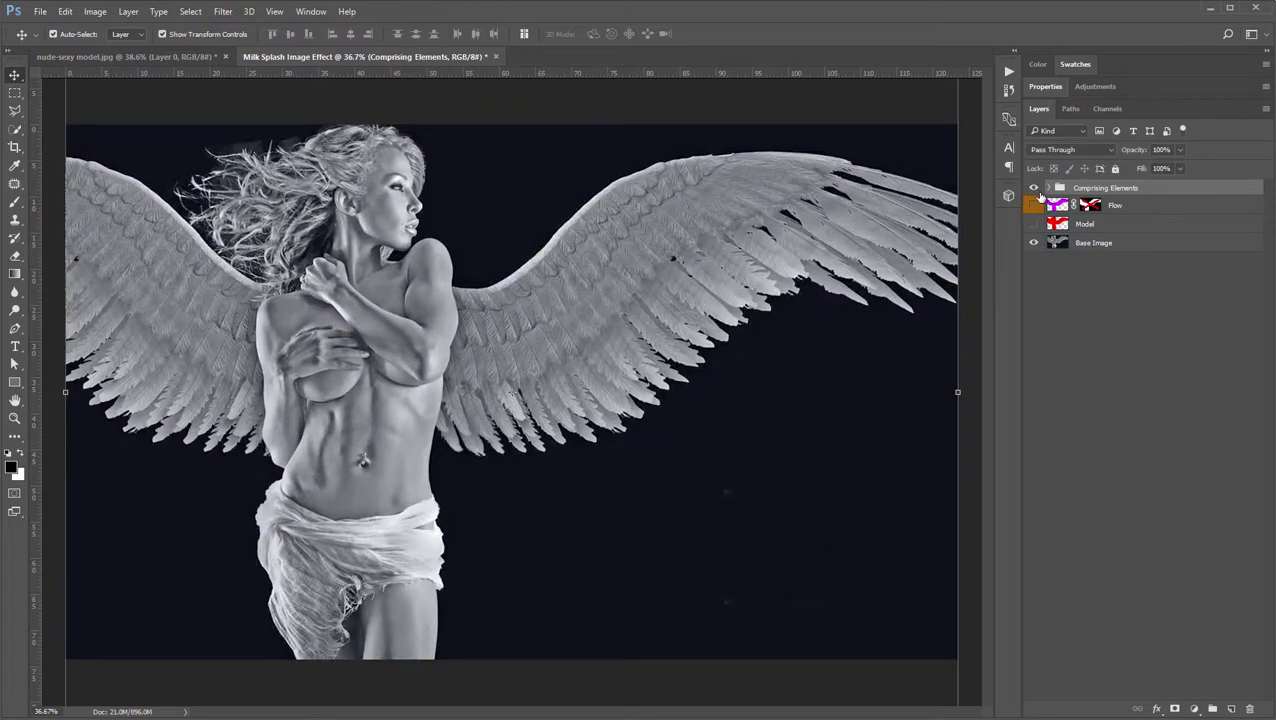
left_click(1035, 244)
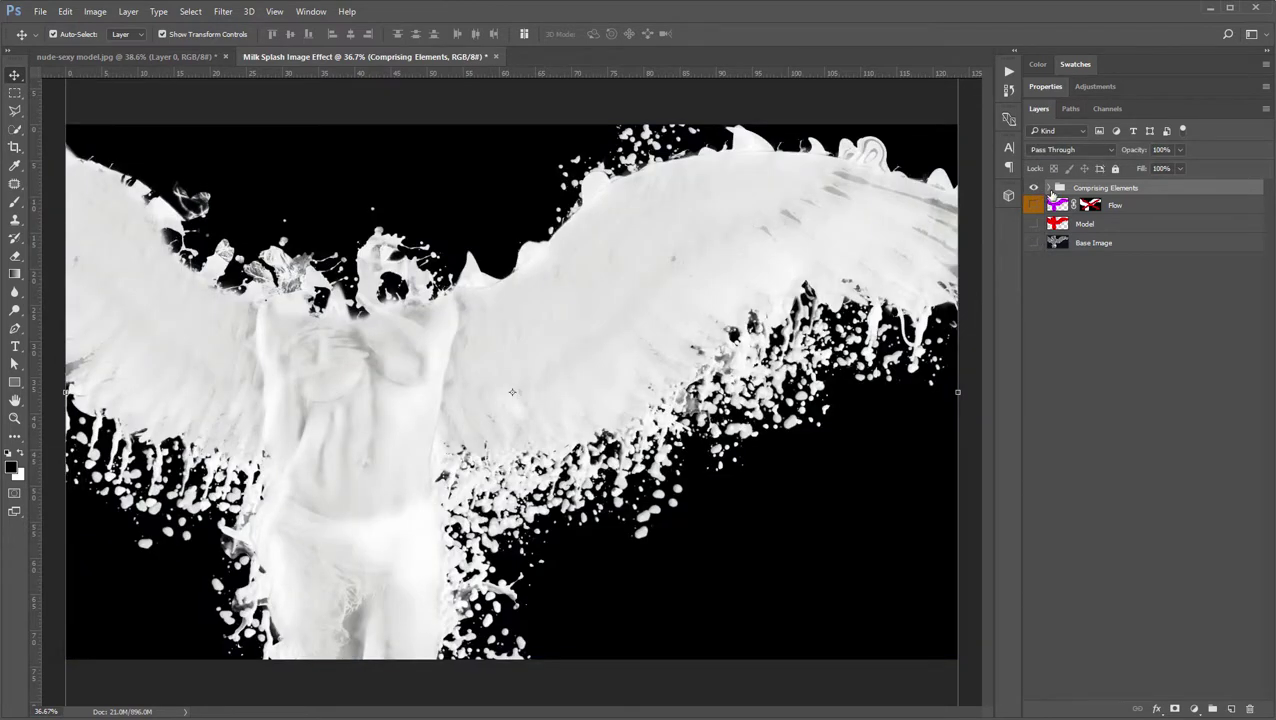
left_click(1050, 190, "alt")
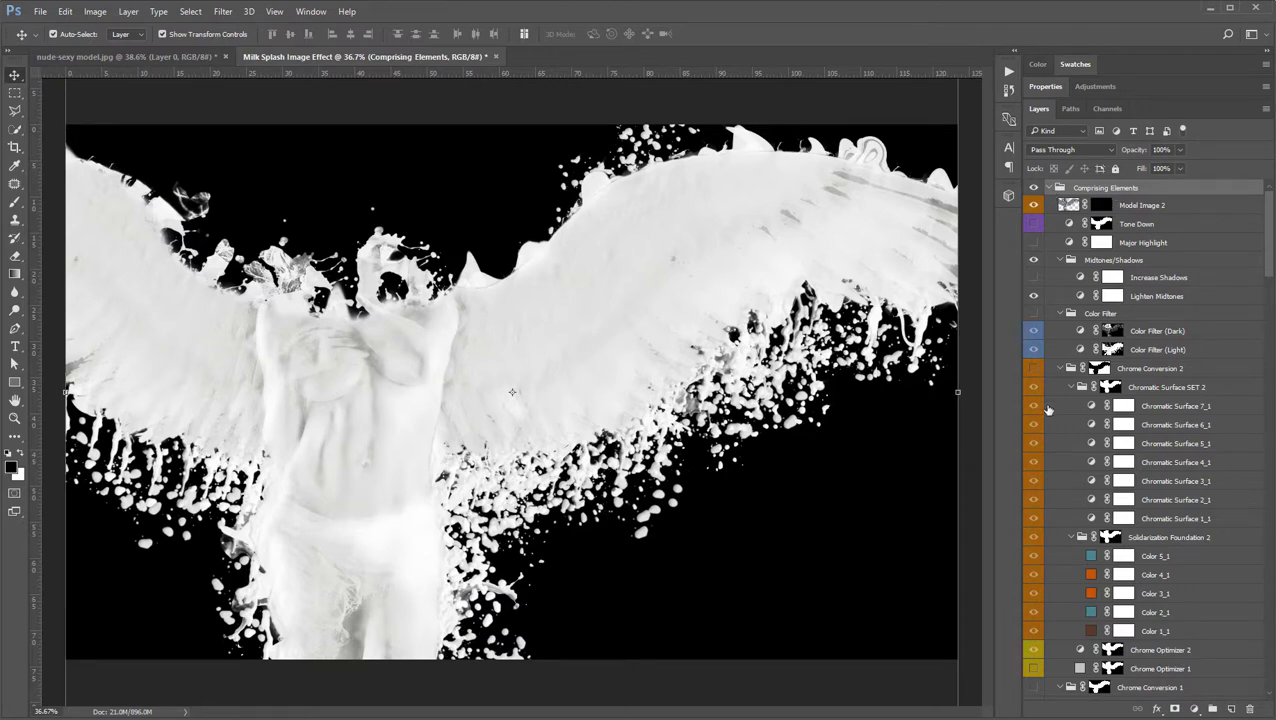
- Re-expand Comprising Elements and inspect the Edge Stroke and Overlays groups
scroll(1047, 409, "down", 6)
scroll(1127, 458, "up", 2)
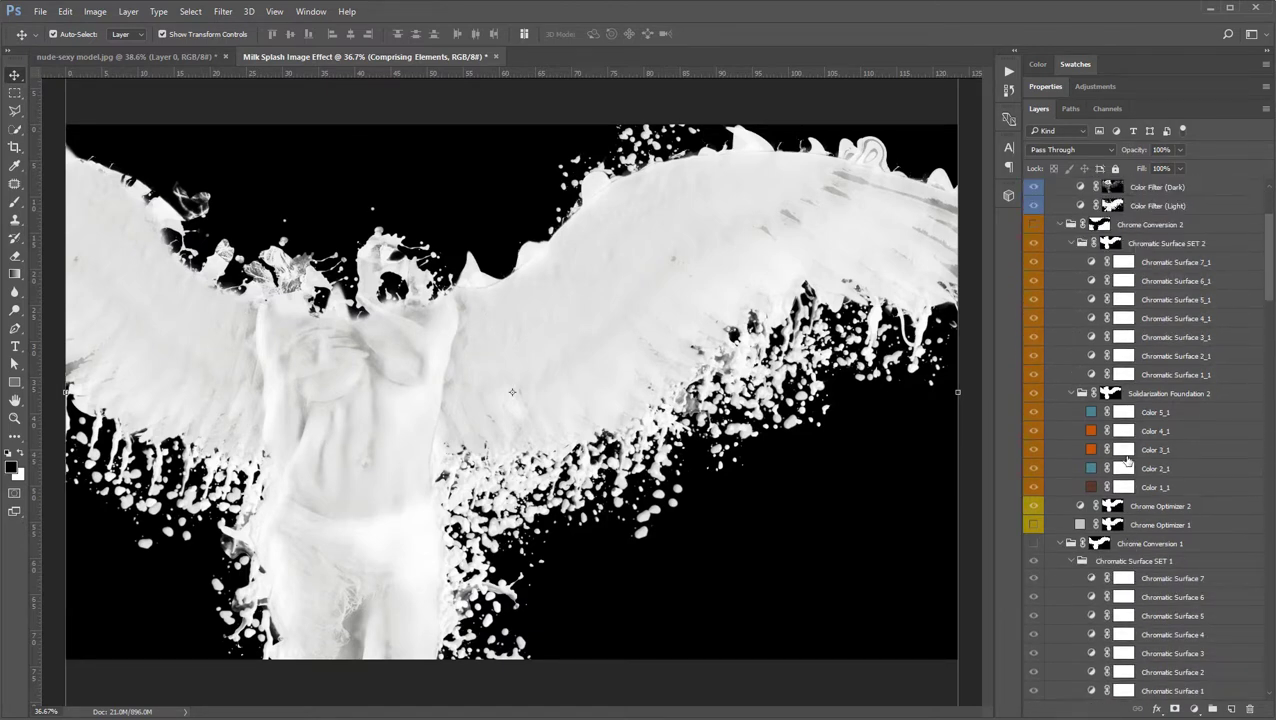
scroll(1127, 458, "up", 3)
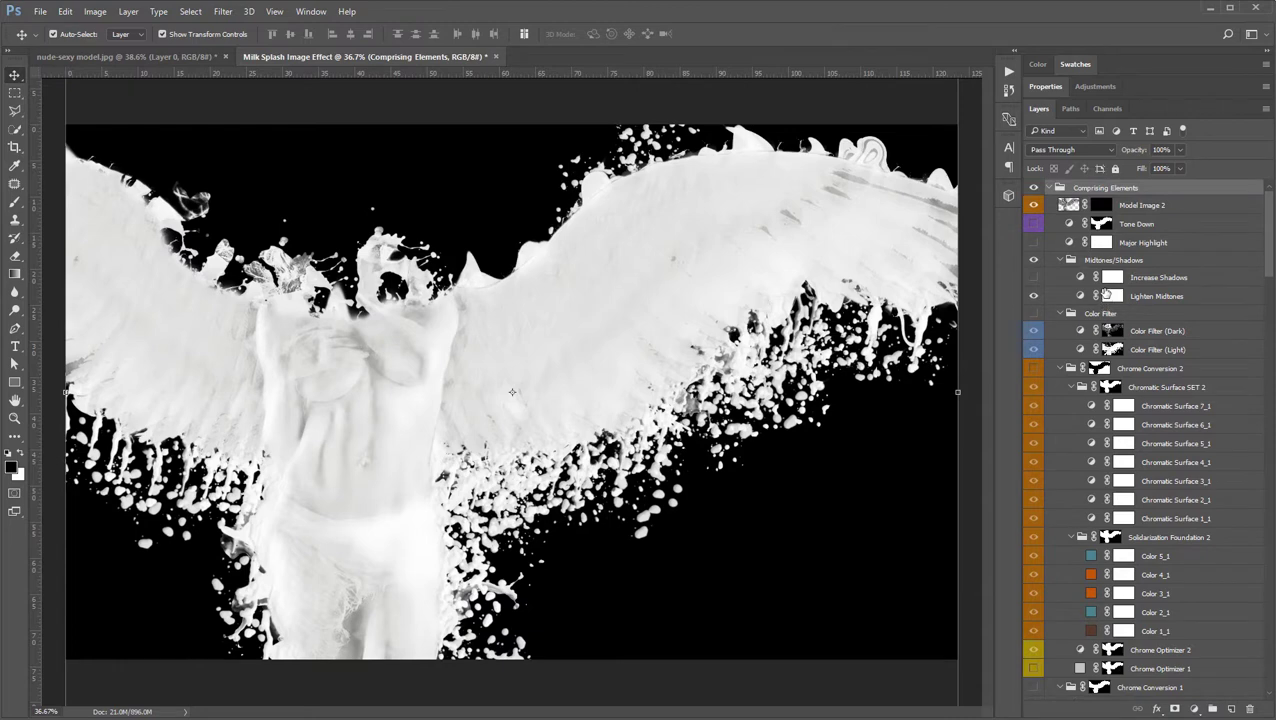
left_click(1050, 189)
left_click(1050, 189)
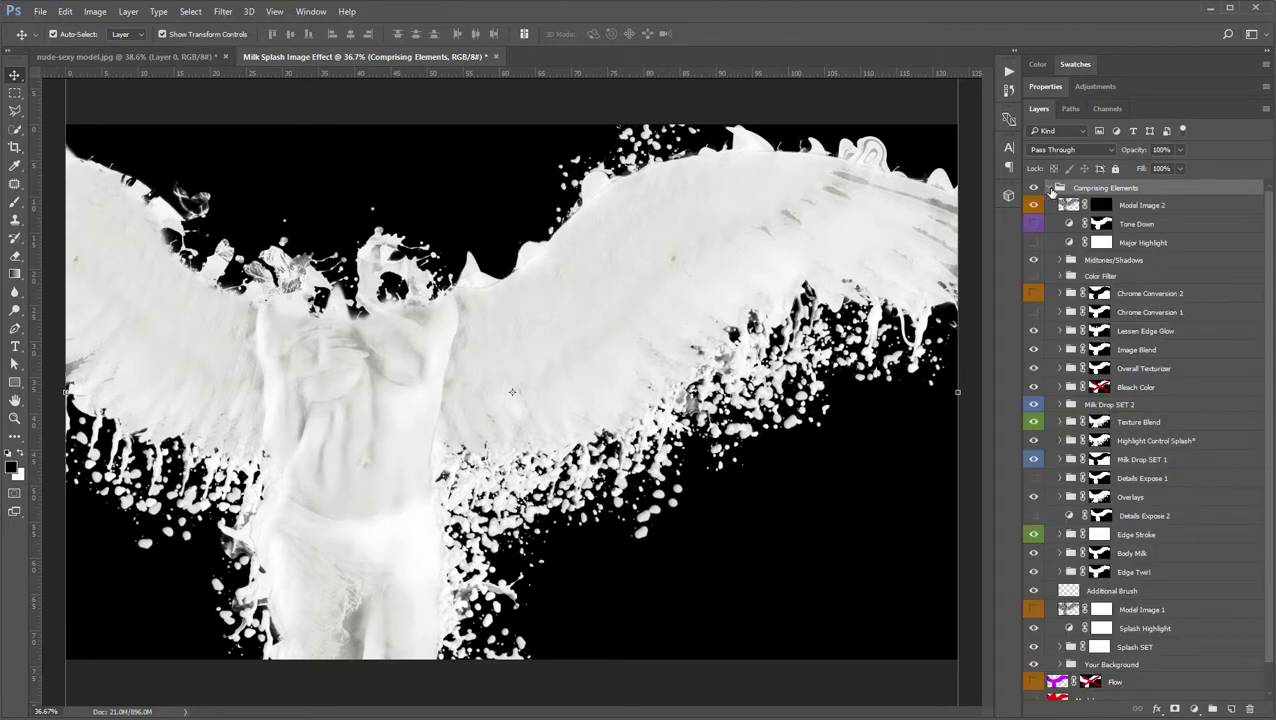
scroll(1066, 283, "down", 3)
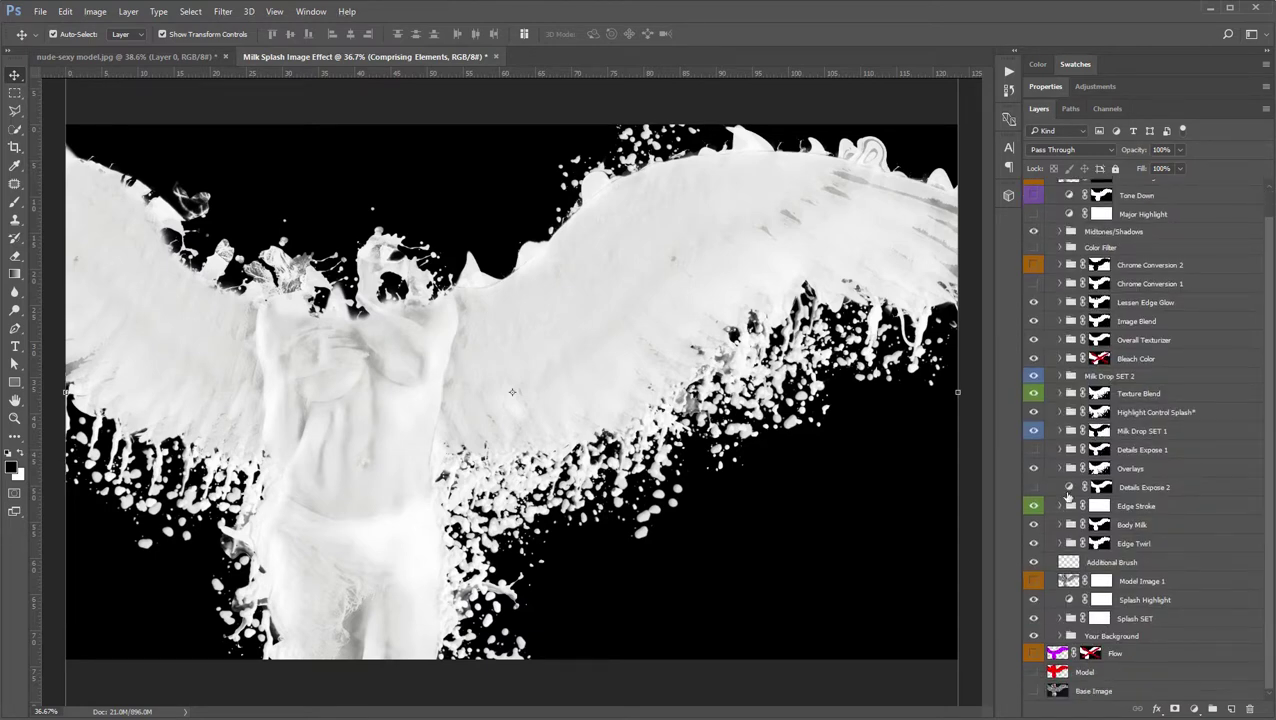
scroll(1066, 252, "up", 2)
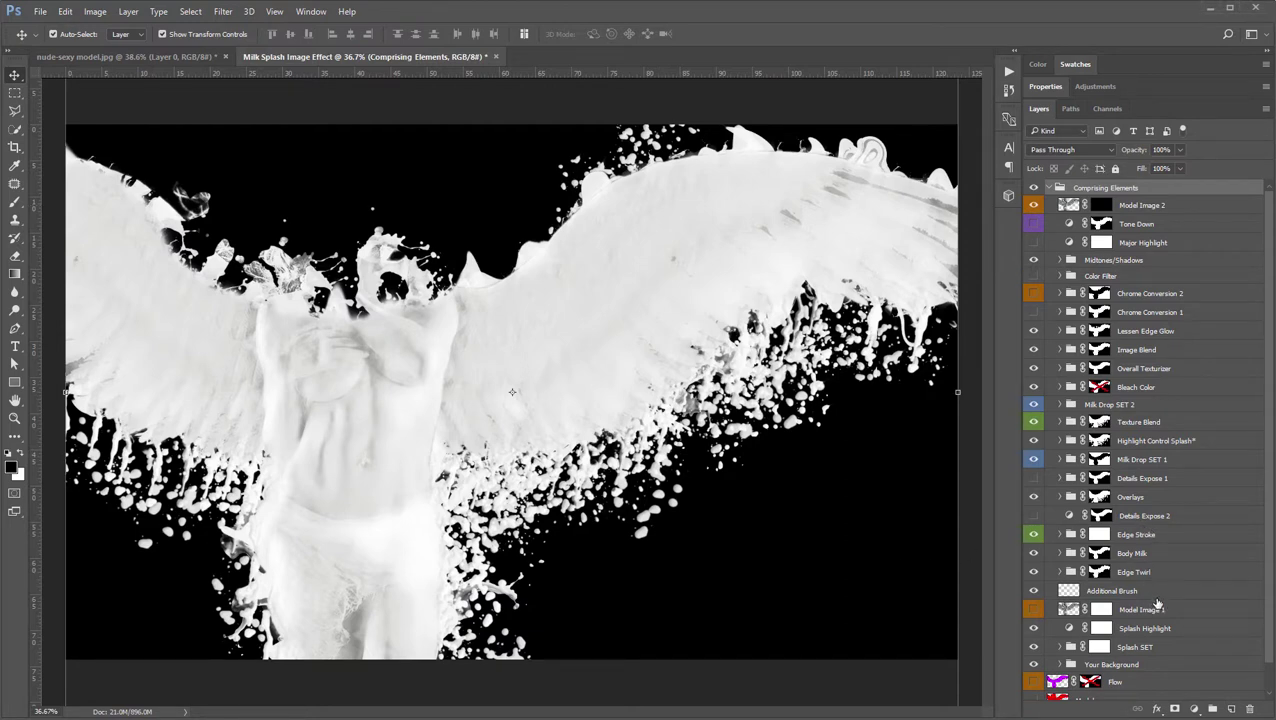
left_click(1063, 535)
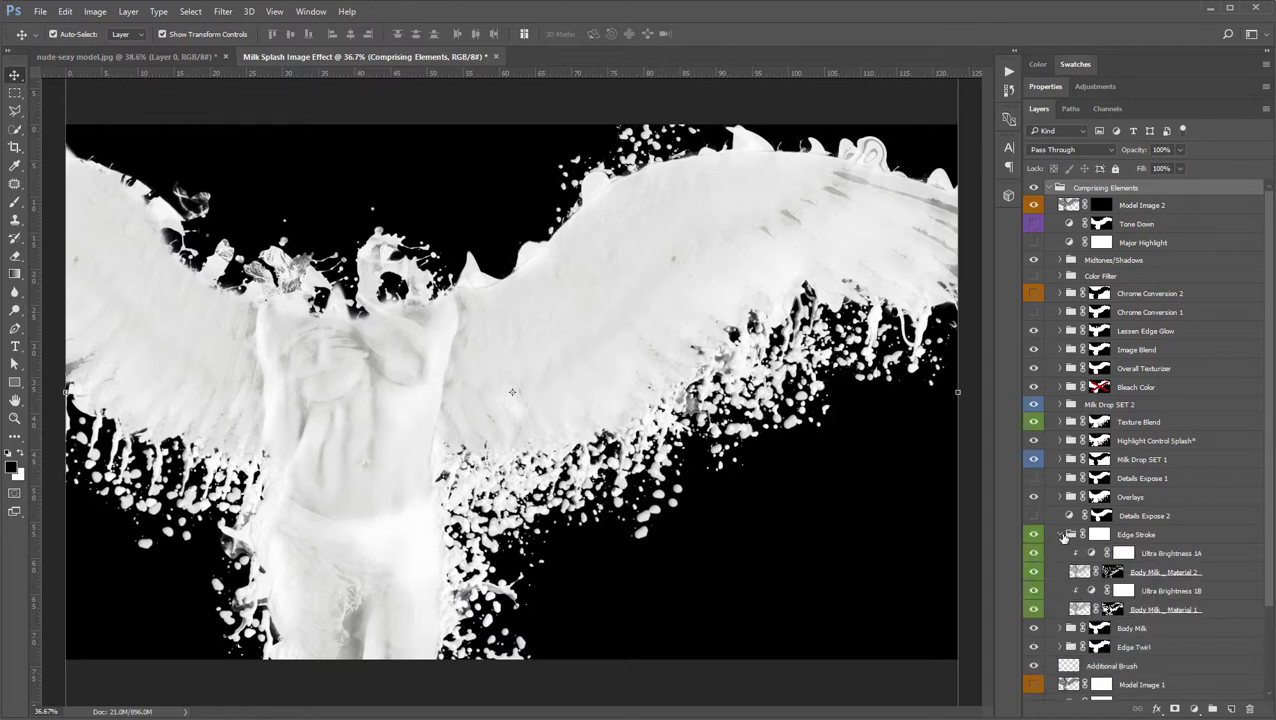
left_click(1063, 535)
left_click(1062, 497)
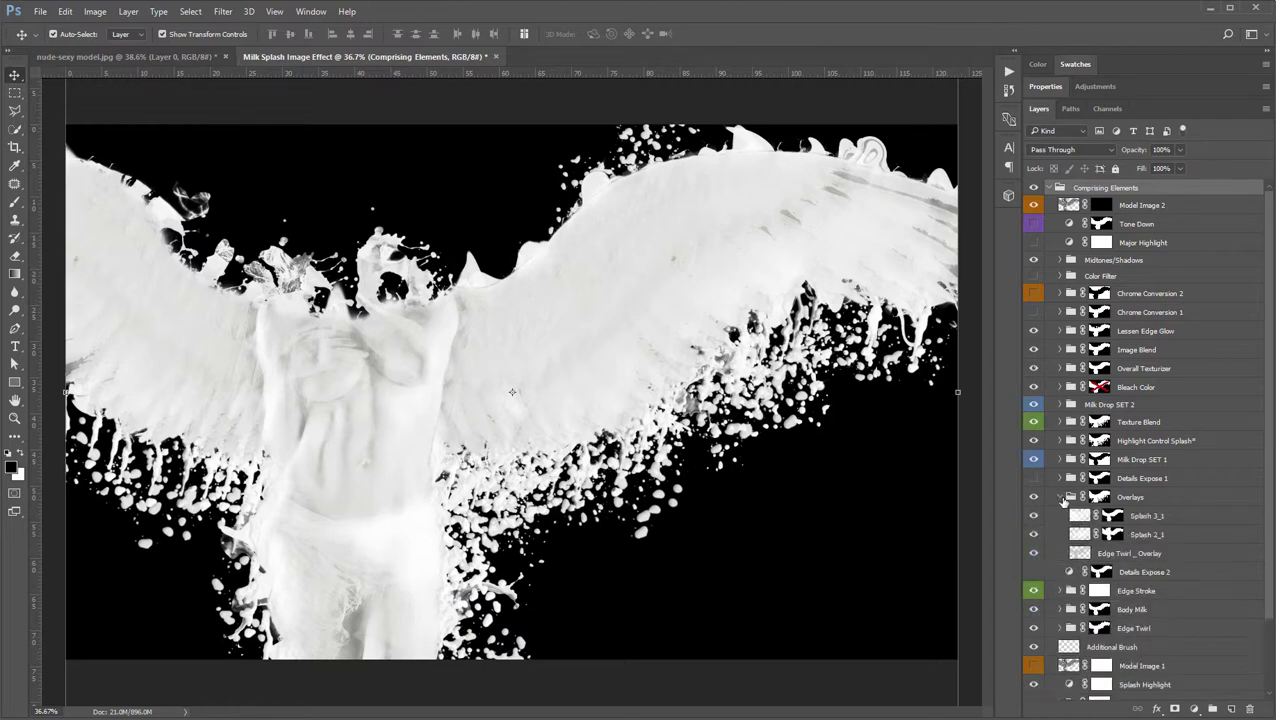
left_click(1062, 497)
- Inspect the Body Milk and Body Milk (Dark) groups, then bring up the Actions list
left_click(1062, 553)
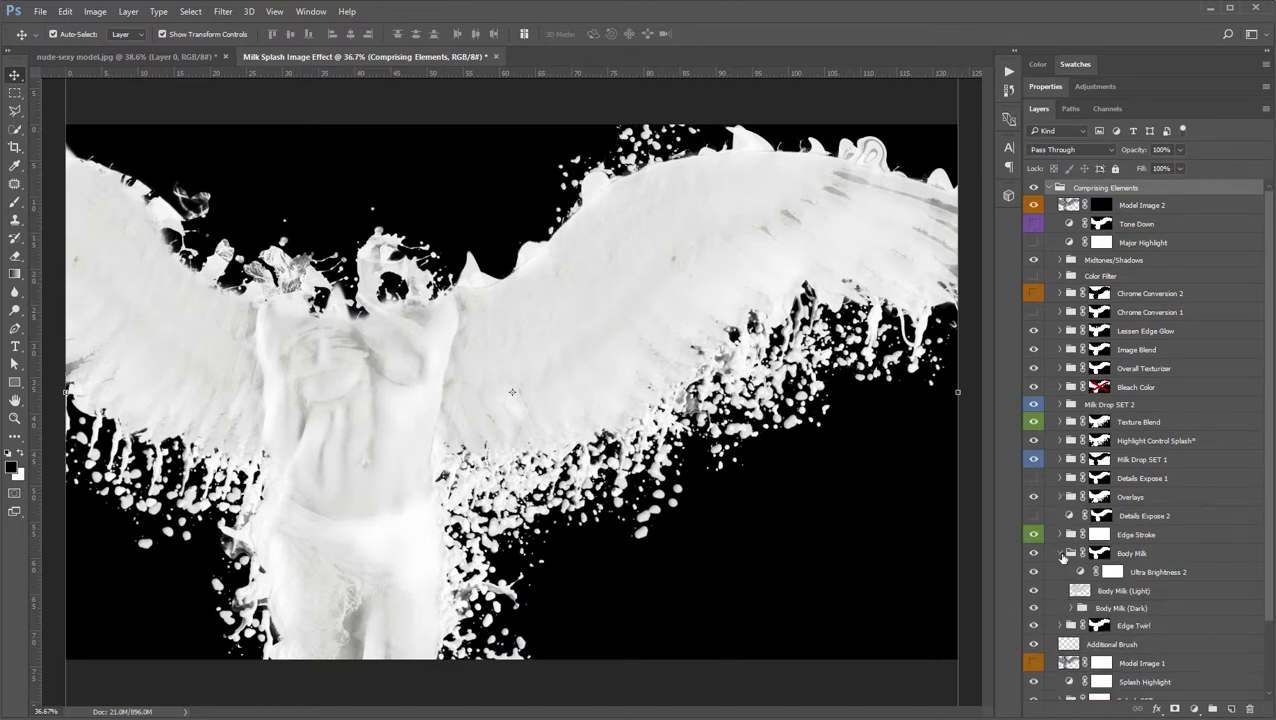
left_click(1071, 609)
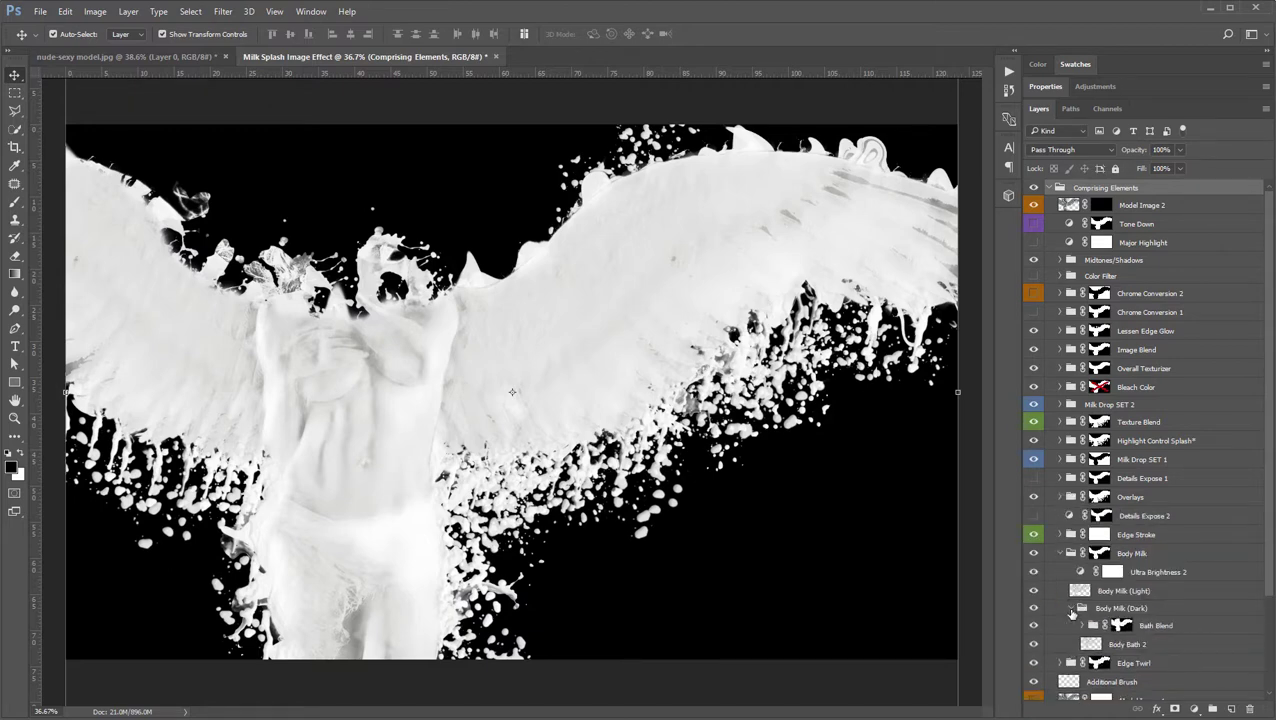
left_click(1072, 609)
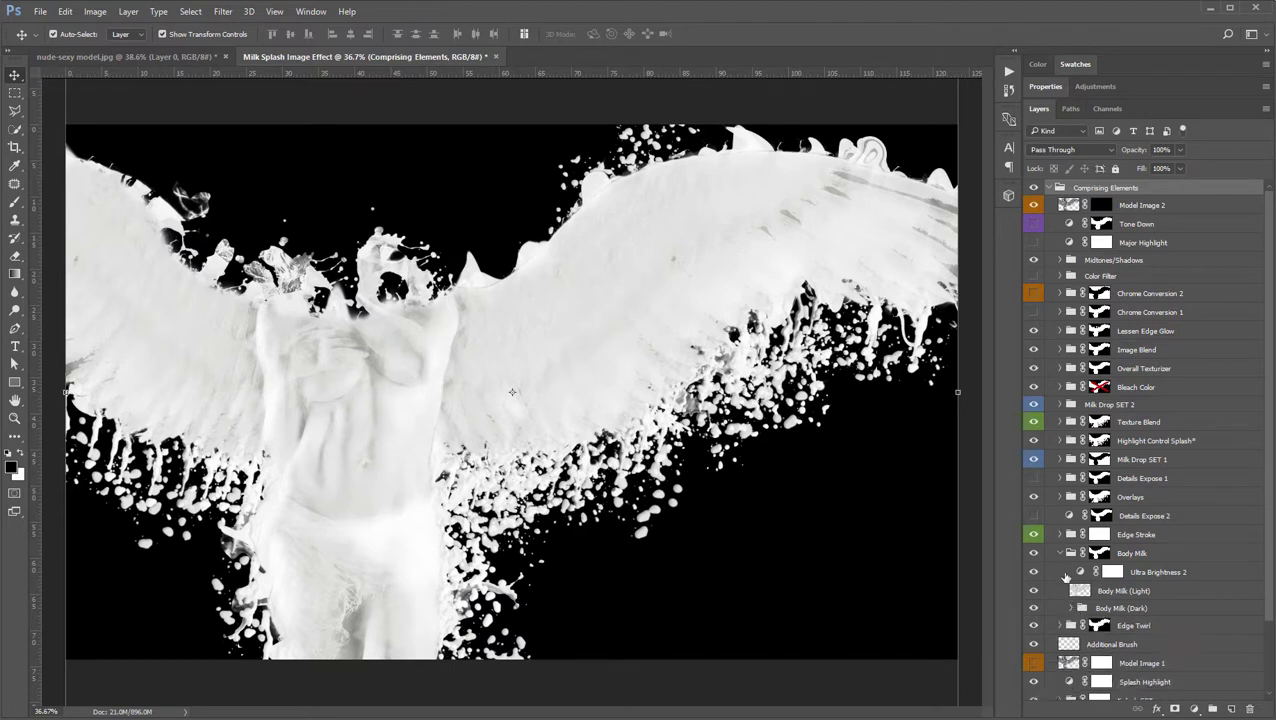
left_click(1100, 553)
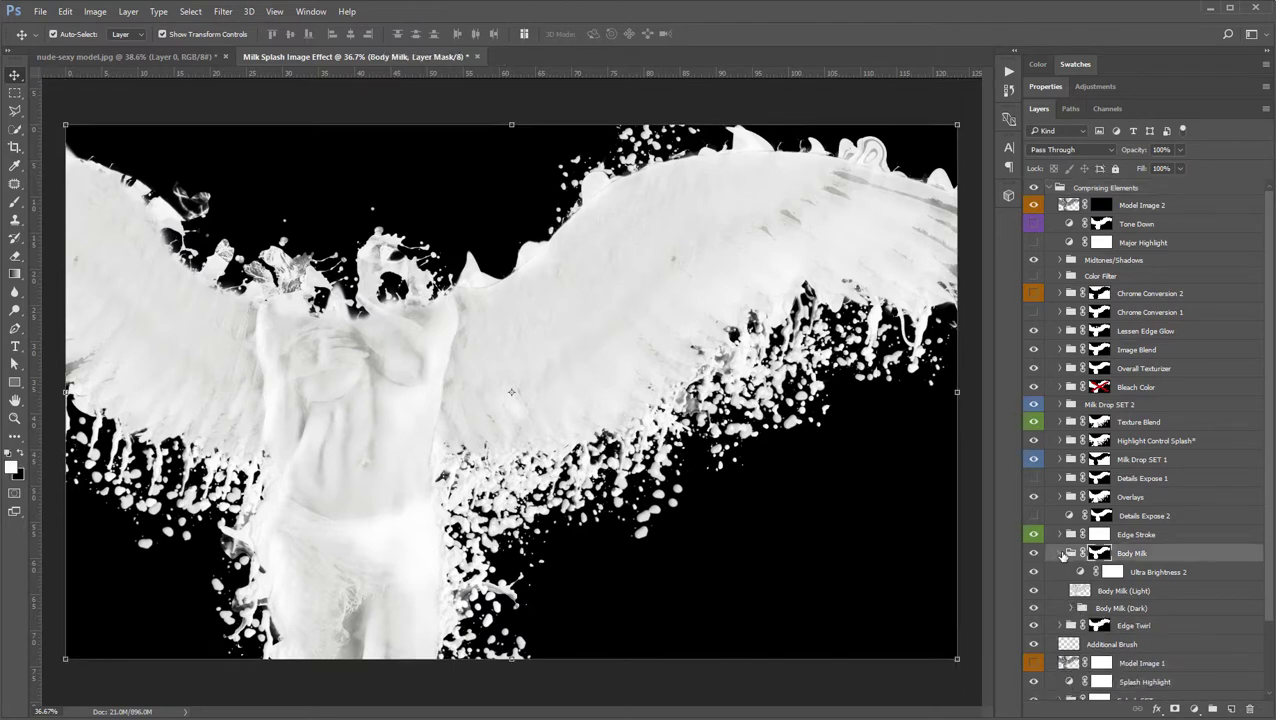
left_click(1062, 553)
left_click(1008, 71)
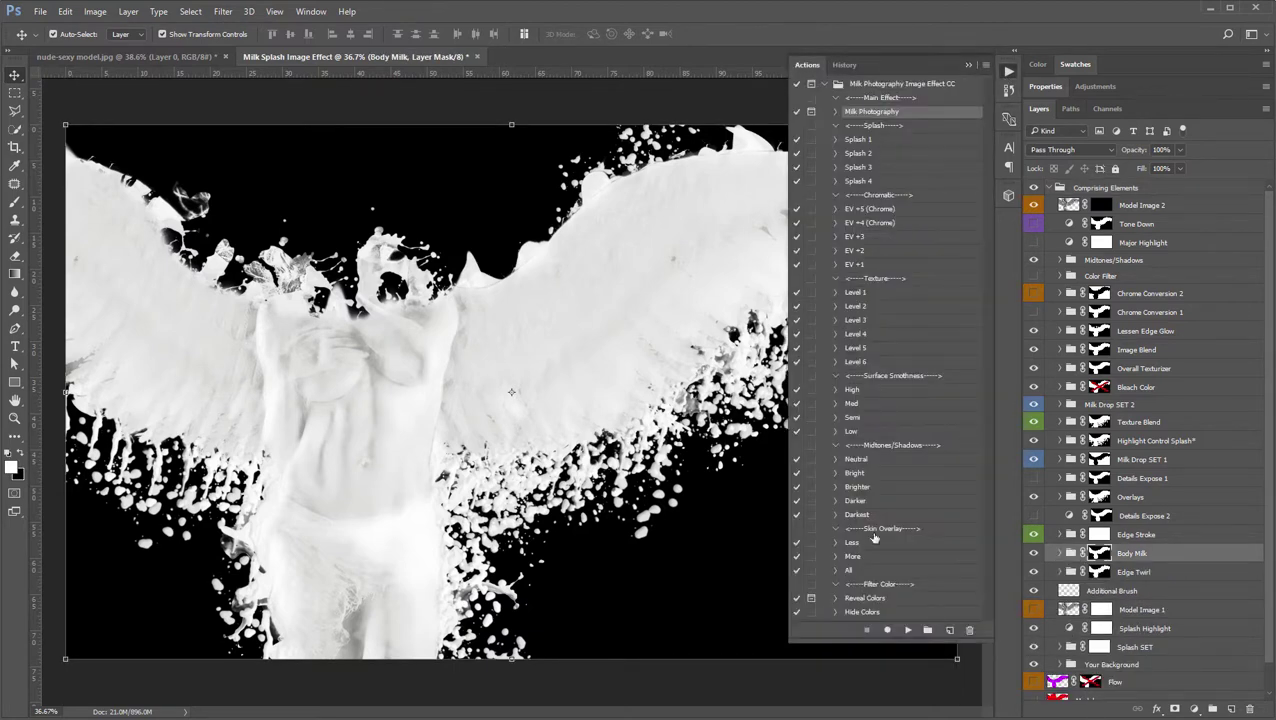
- Select the Splash actions through Hide Colors, then toggle the Flow layer's visibility
left_click(880, 126)
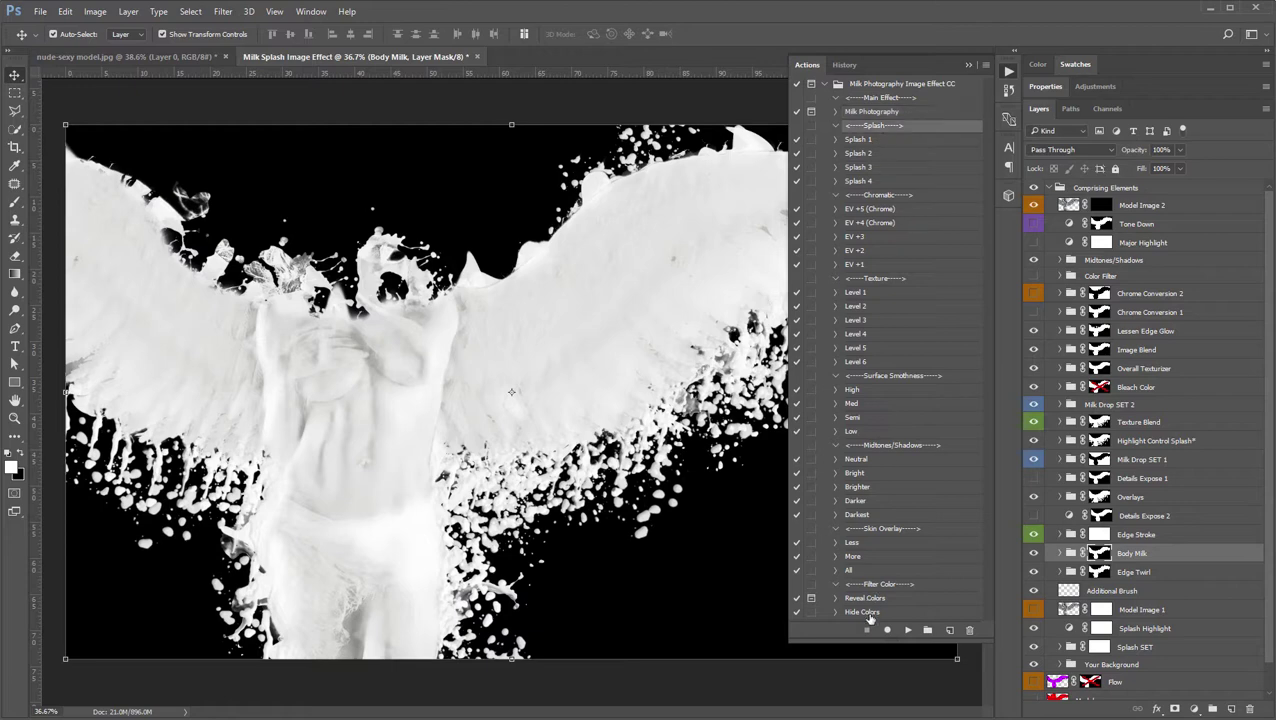
left_click(866, 612, "shift")
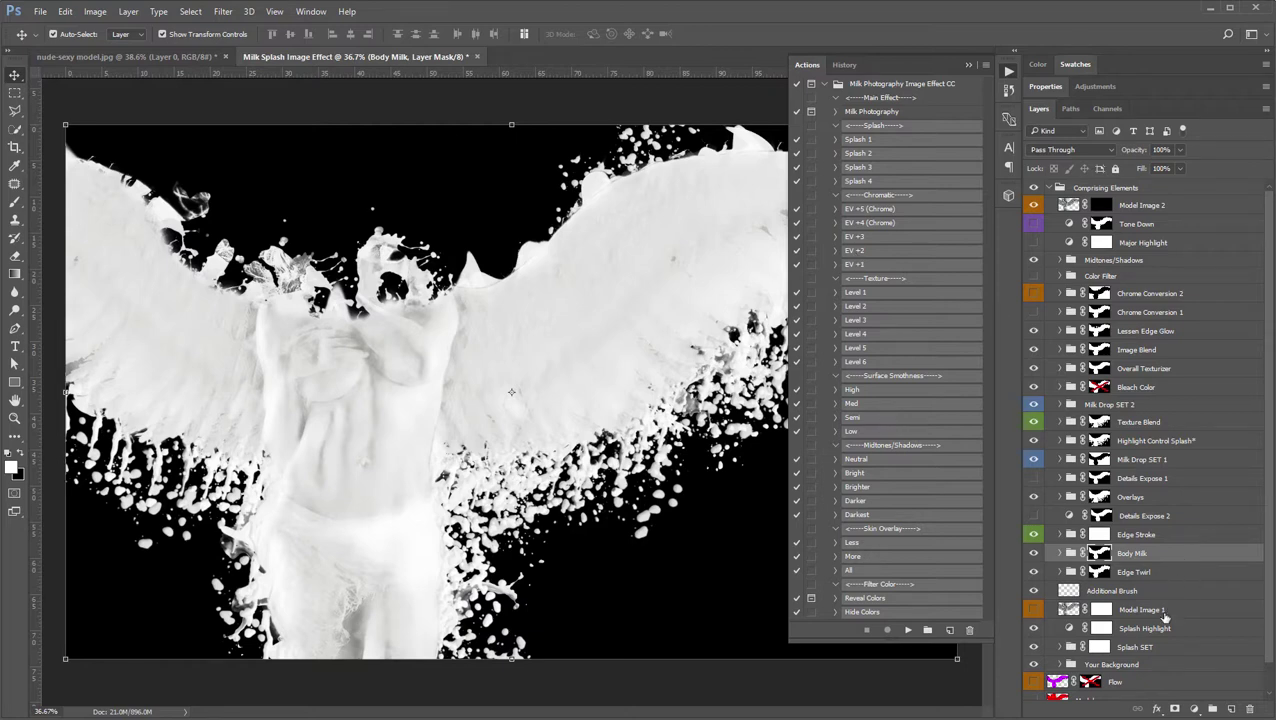
scroll(1157, 680, "down", 1)
mouse_move(1128, 672)
left_mouse_down()
mouse_move(1148, 513)
mouse_move(1128, 292)
mouse_move(1146, 196)
left_mouse_up()
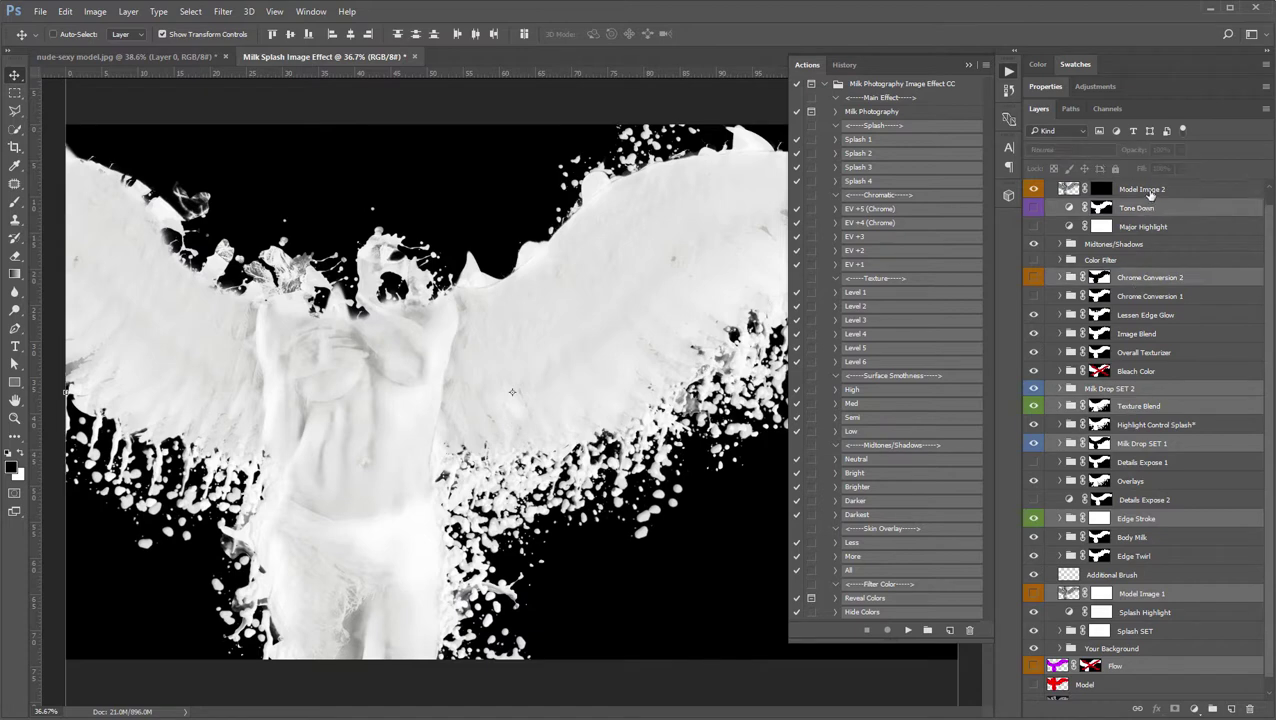
left_click(1146, 665)
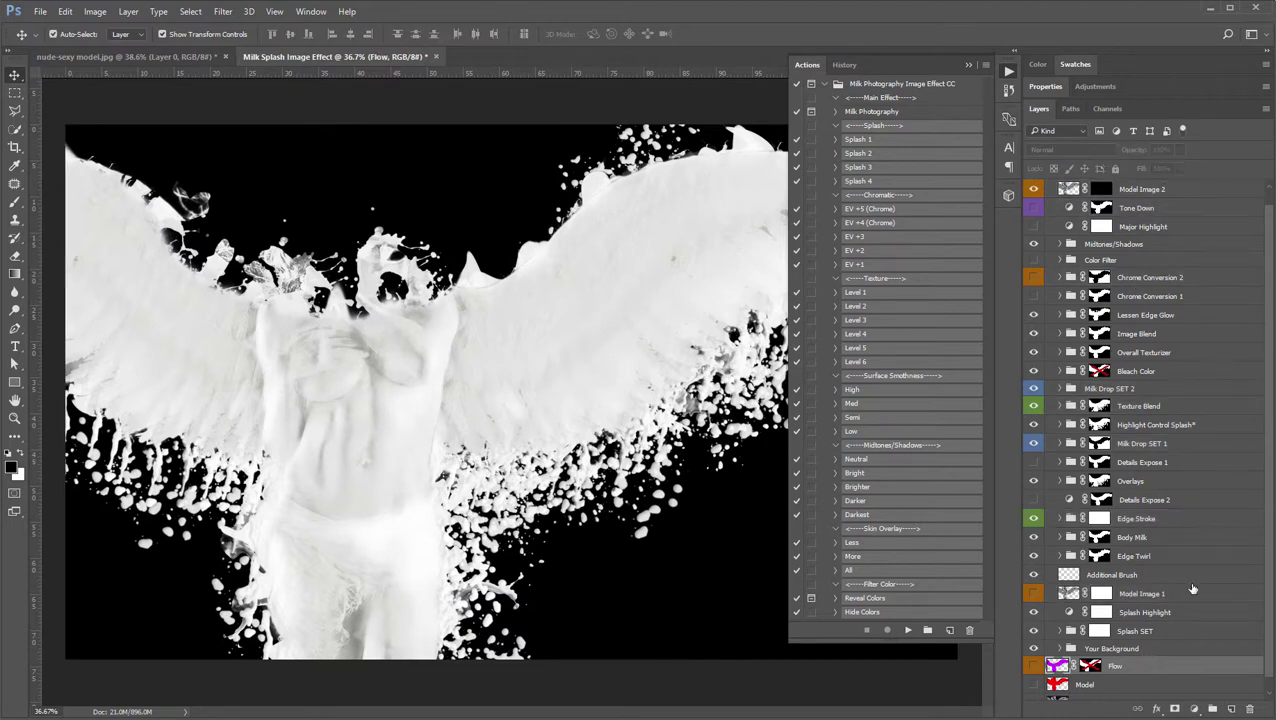
scroll(1190, 586, "down", 1)
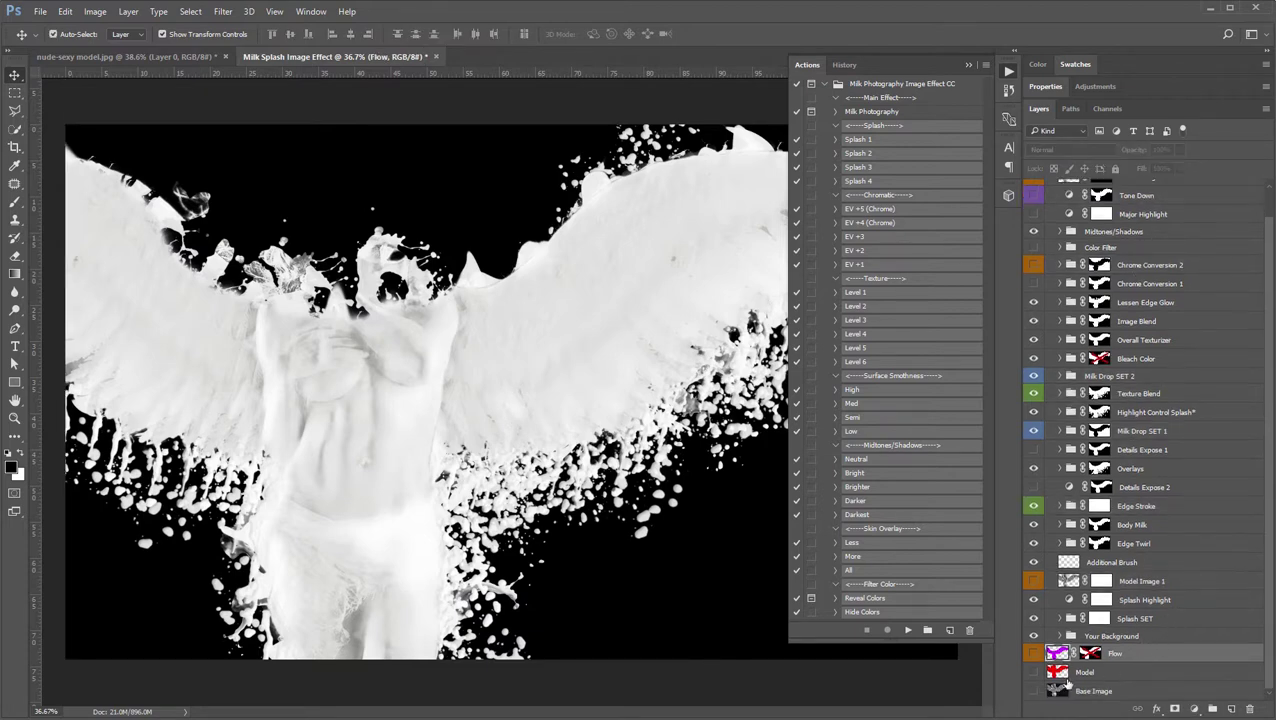
left_click(1032, 656)
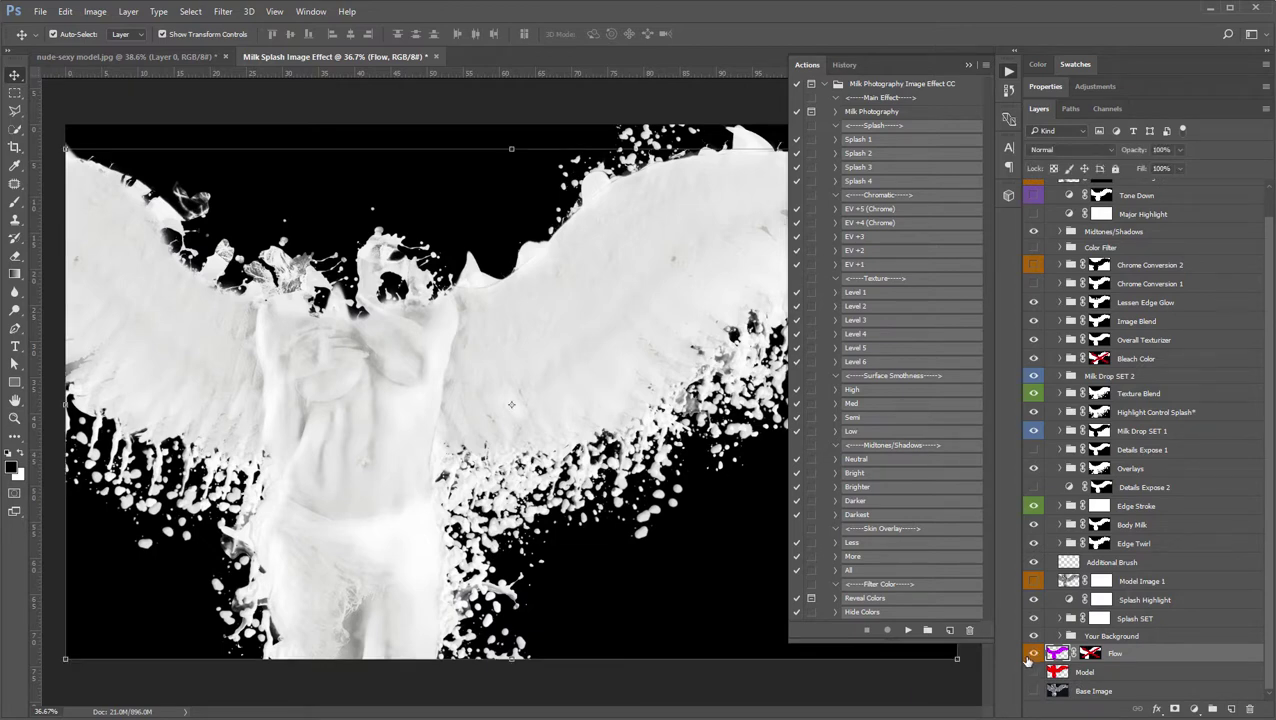
left_click(1033, 655)
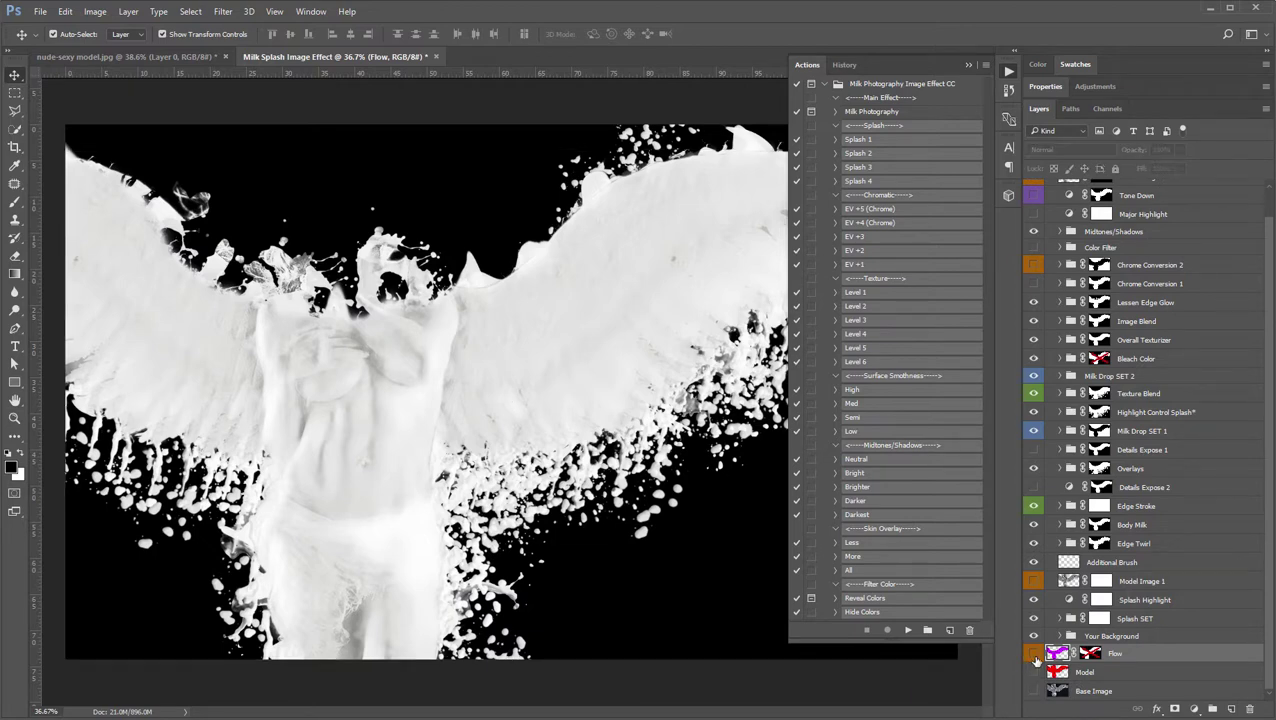
left_click(1032, 656)
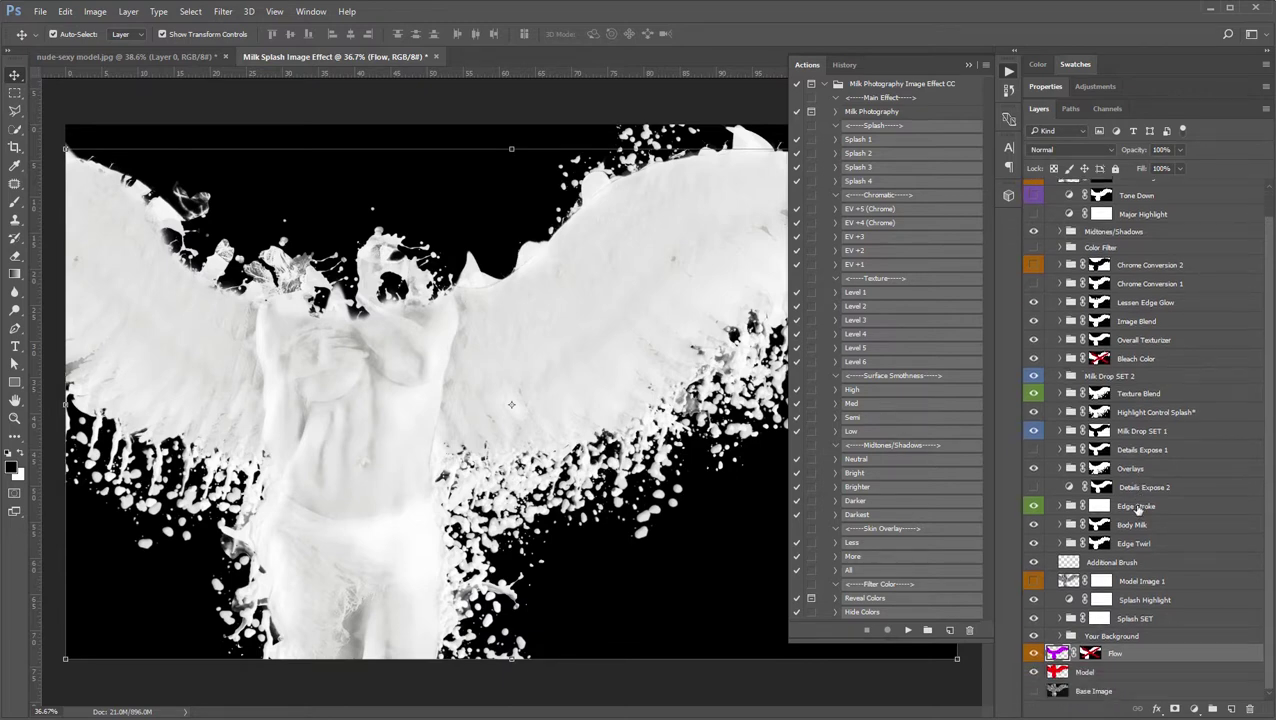
- Delete Comprising Elements, show Base Image, hide Flow and Model, and pick Milk Photography
scroll(1175, 408, "up", 1)
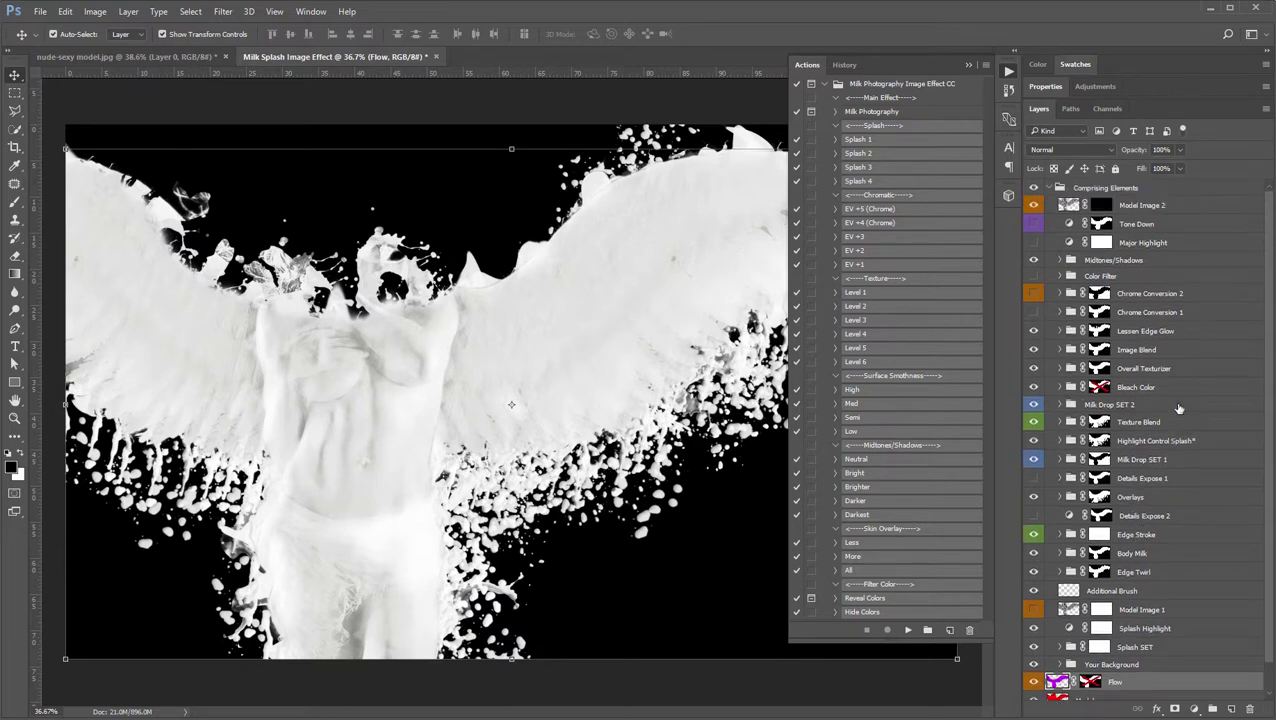
left_click(1047, 189)
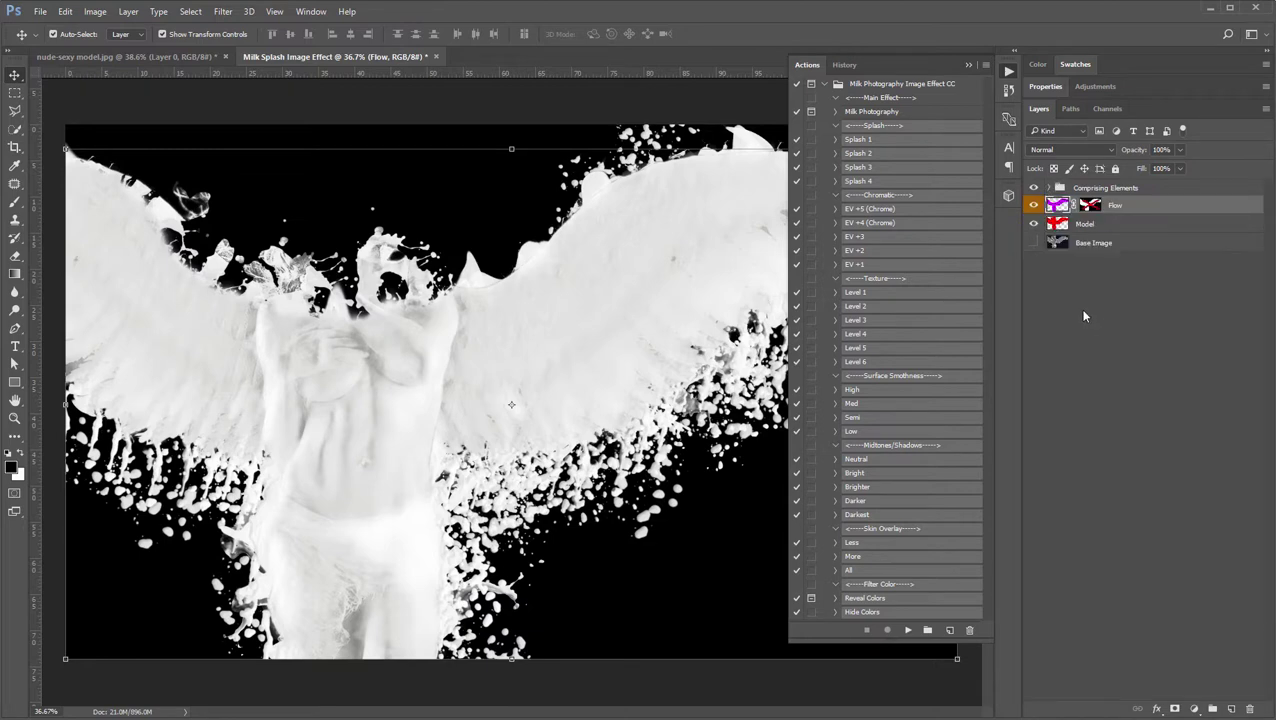
left_click(1092, 189)
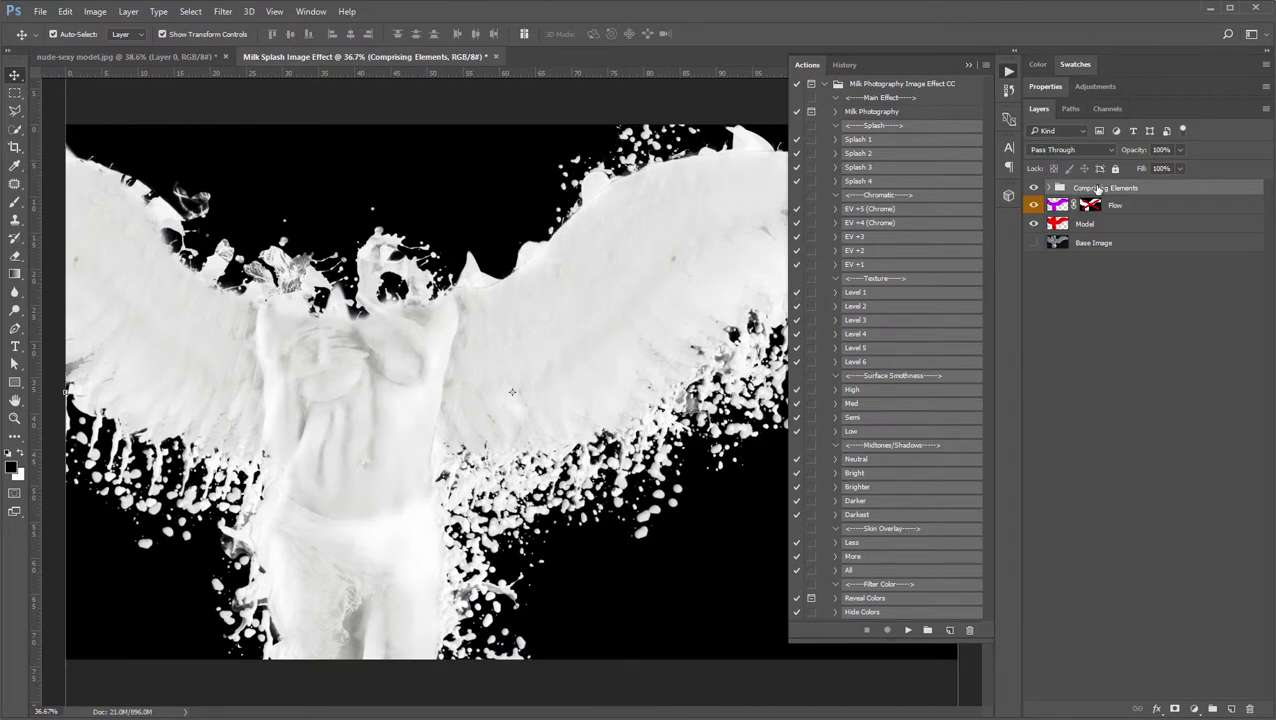
key("ctrl+shift+g")
left_click(1033, 228)
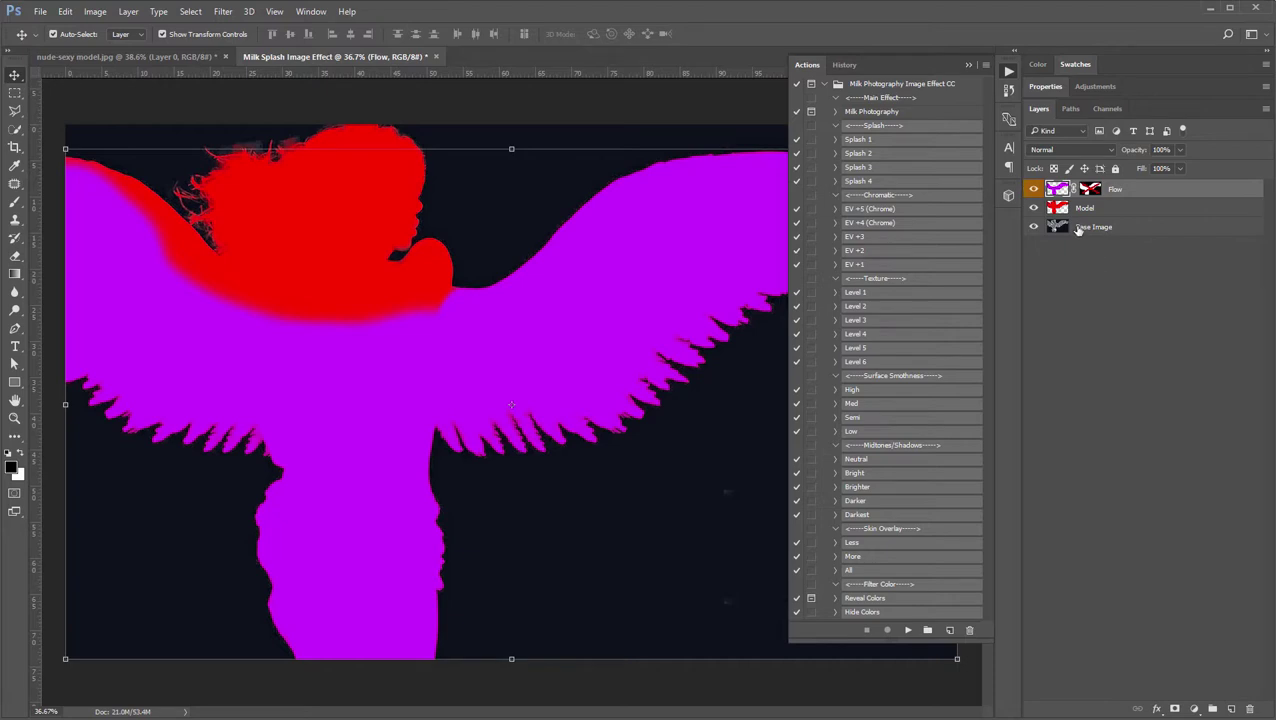
left_click(1034, 208)
left_click(1034, 189)
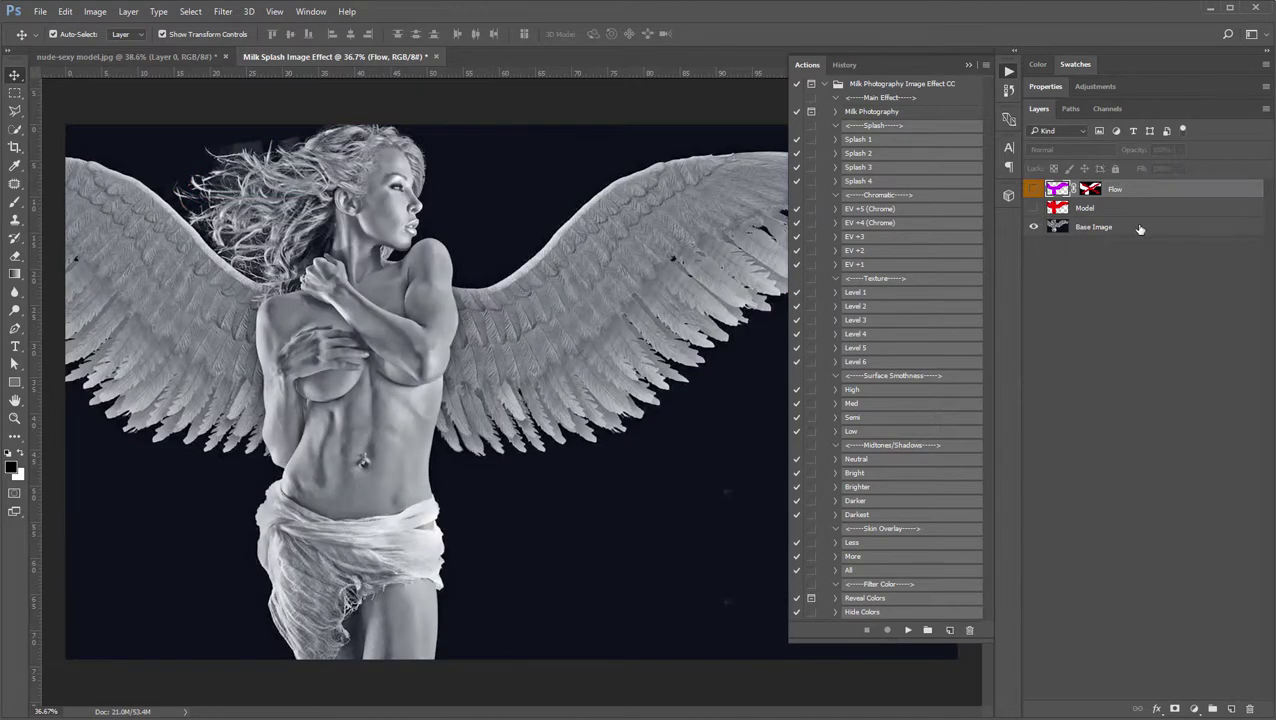
left_click(889, 112)
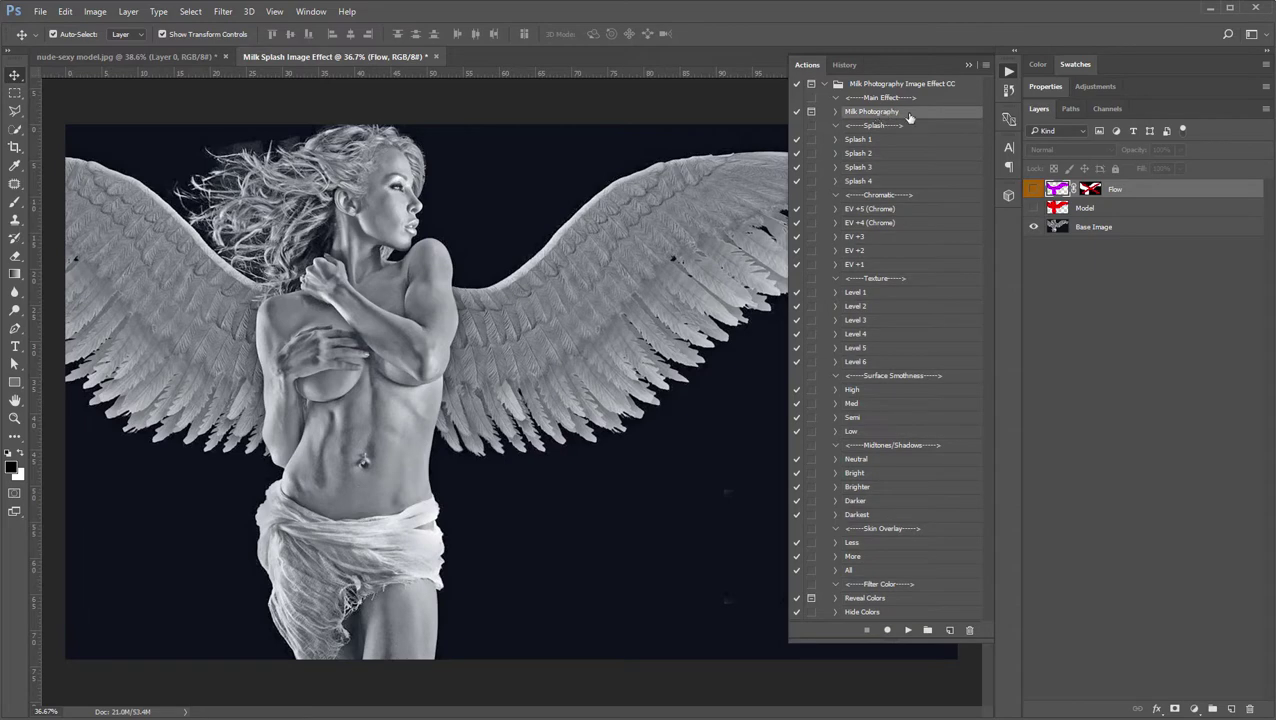
- Run and halt the Milk Photography action, then show and select the Model layer
left_click(908, 630)
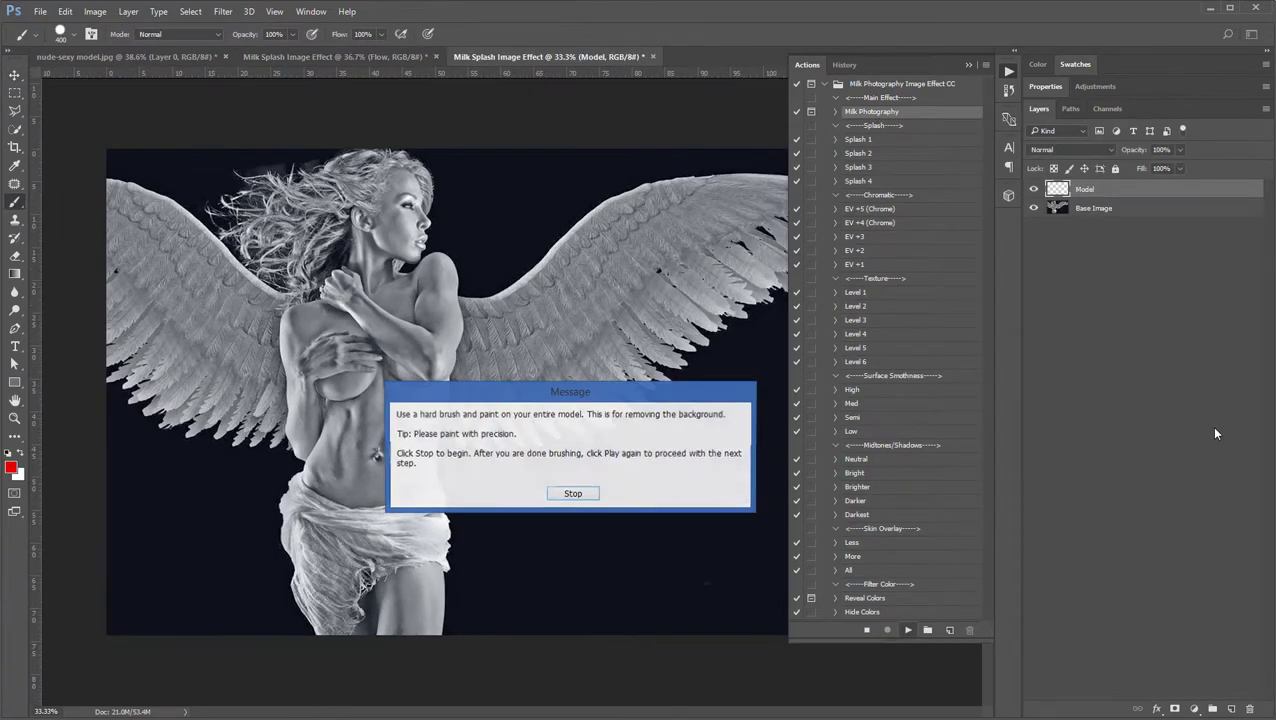
left_click(566, 495)
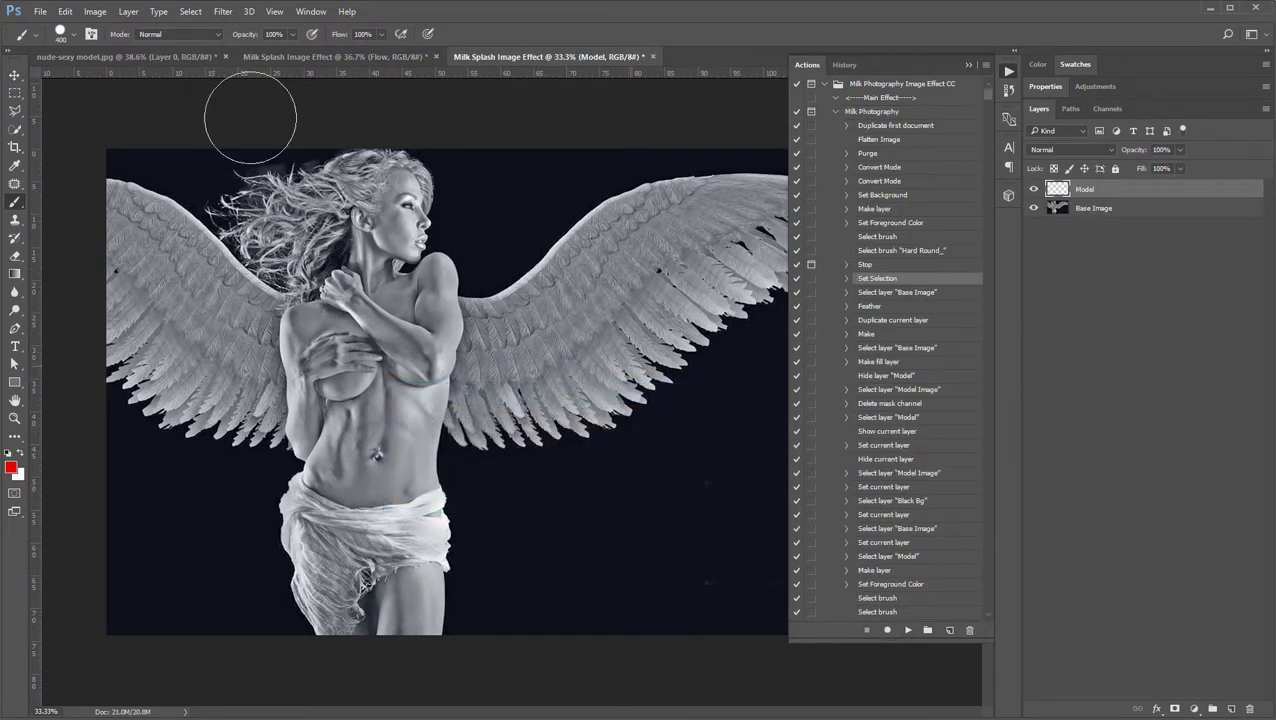
left_click(305, 56)
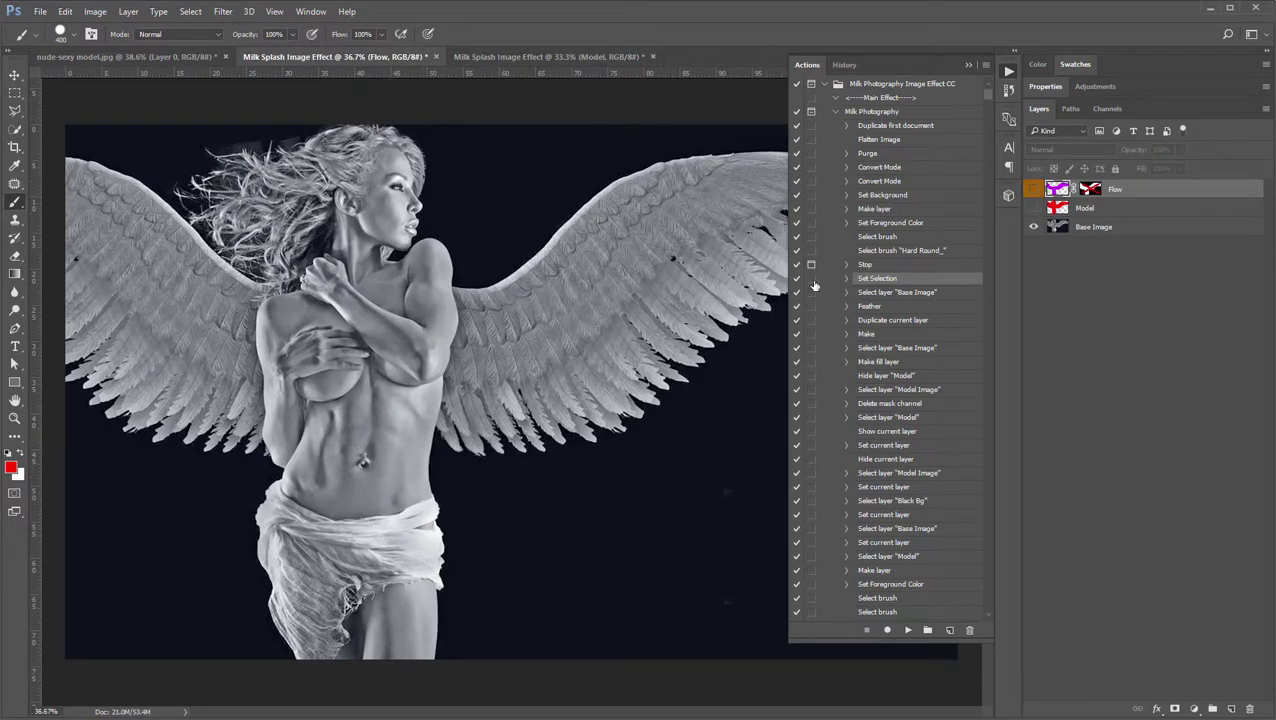
left_click(1033, 207)
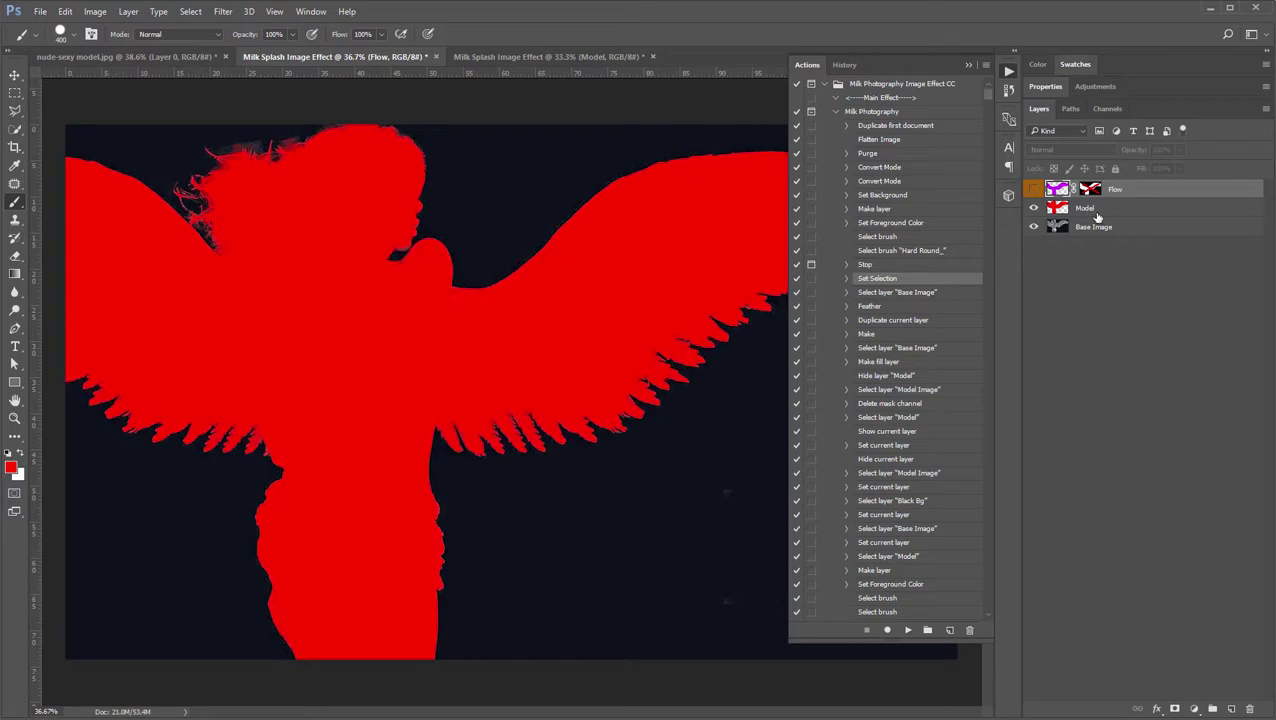
left_click(1090, 215)
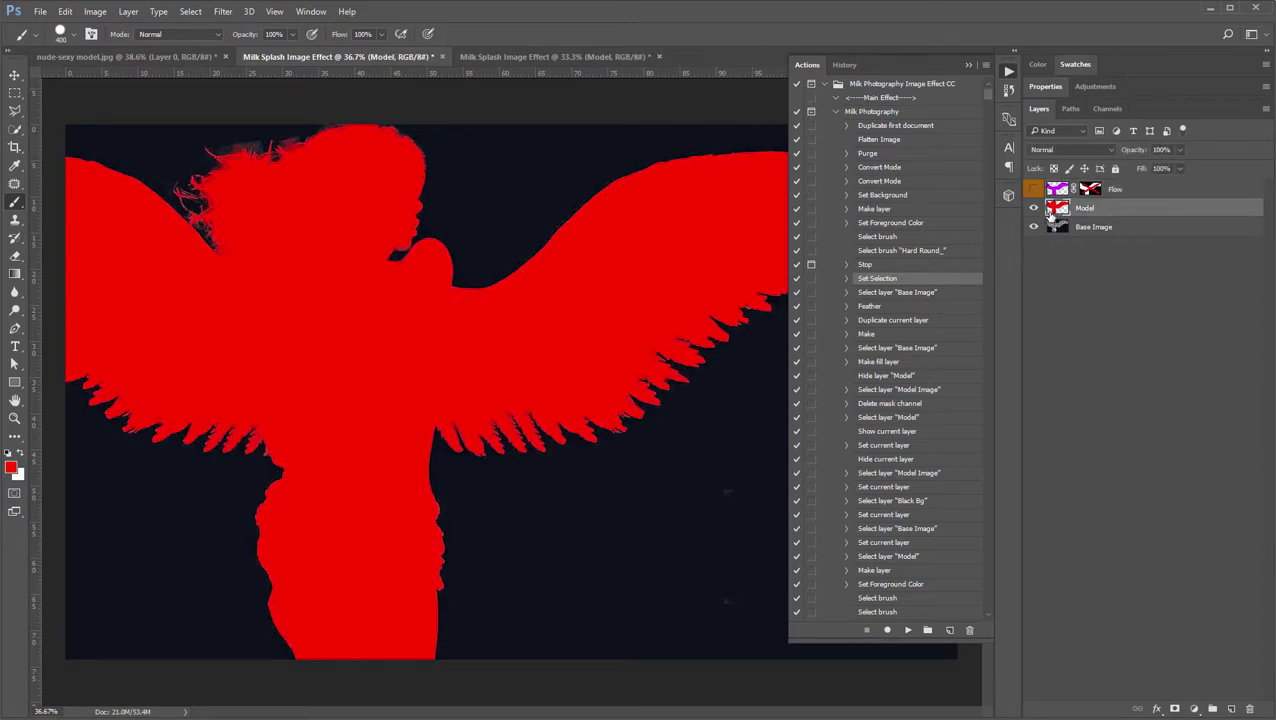
- Load the silhouette selection, deselect, and fill the 33.3% document's Model layer red
left_click(1056, 216, "ctrl")
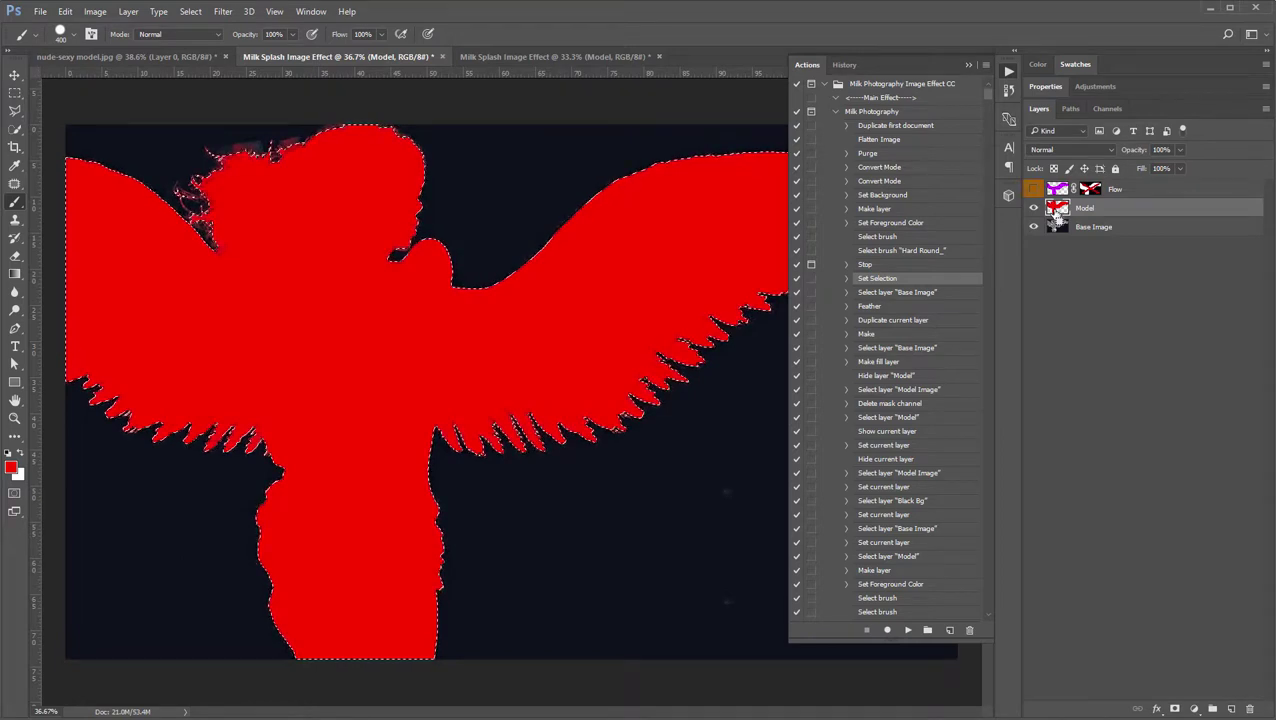
key("ctrl+d")
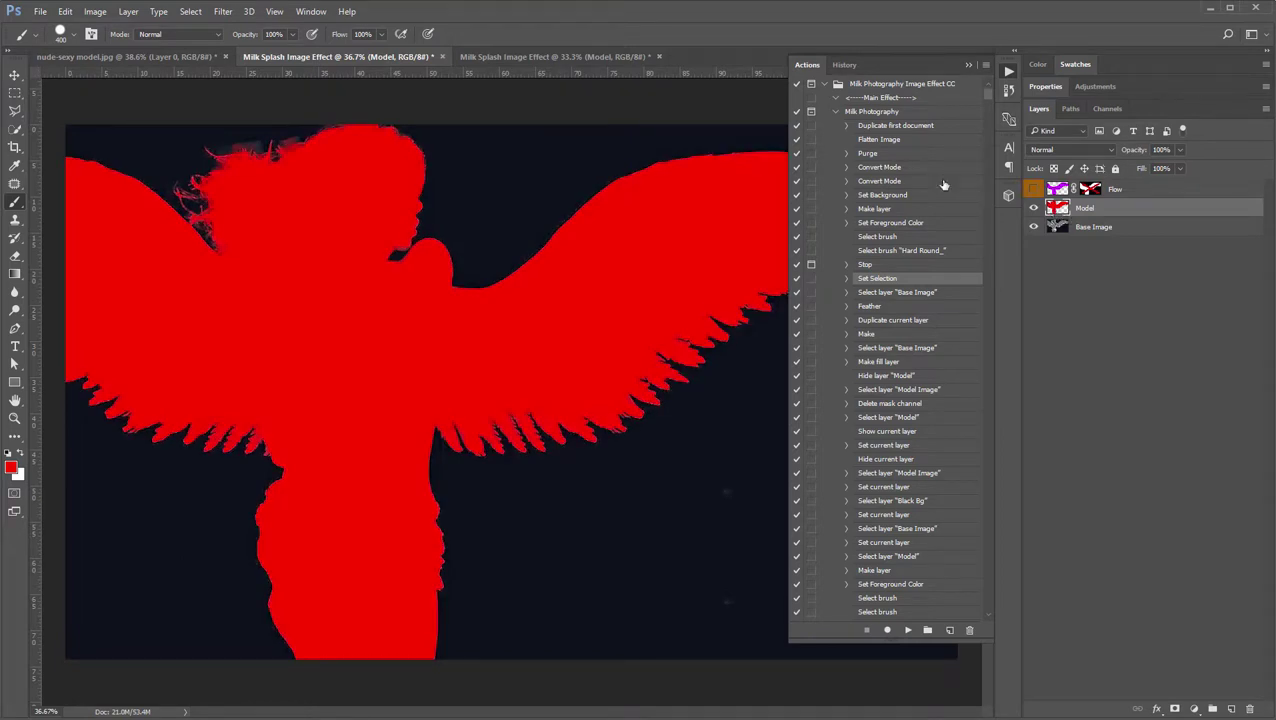
left_click(560, 57)
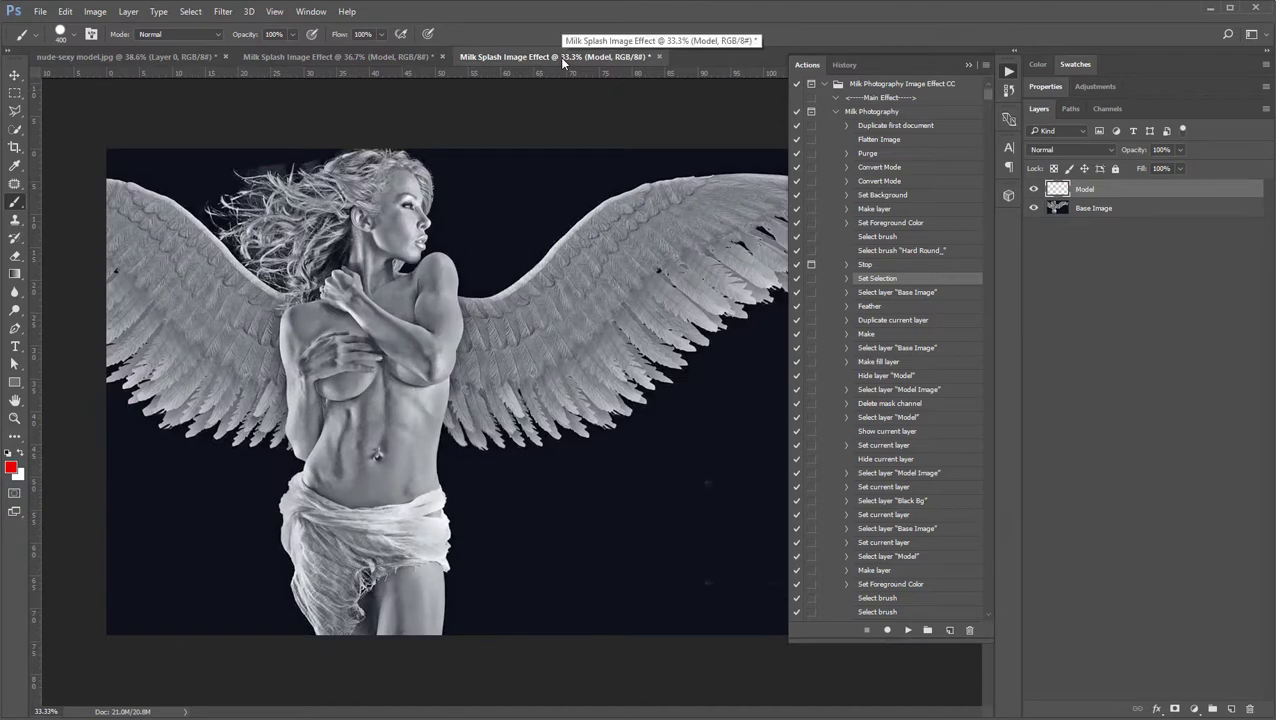
key("alt+BackSpace")
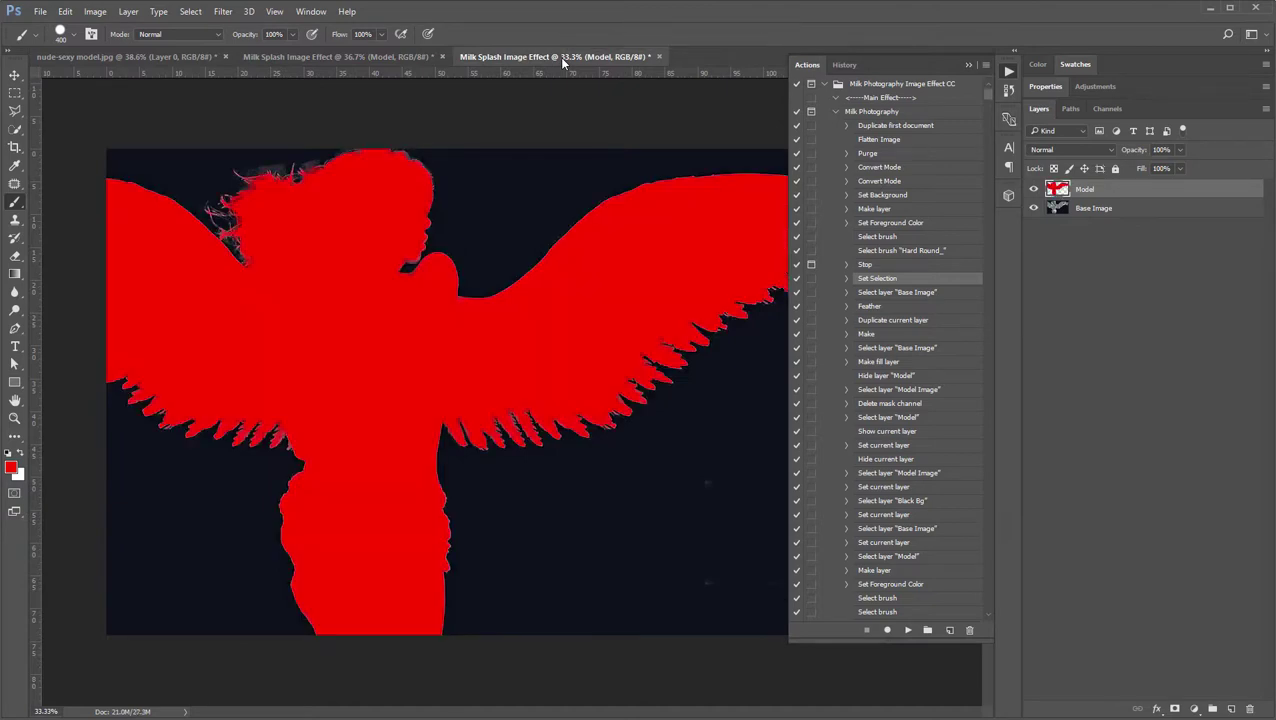
- Abandon the Edit menu's paste-in-place search and rerun the action to its brushing pause
left_click(63, 12)
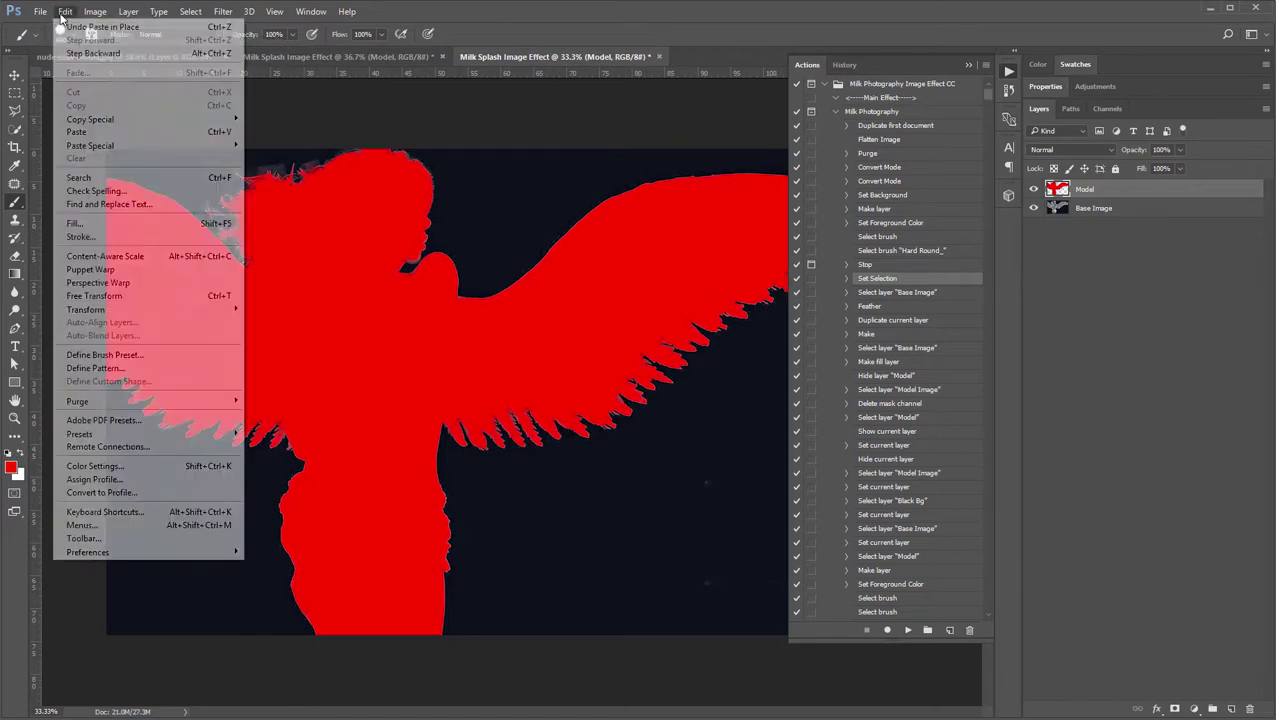
mouse_move(135, 147)
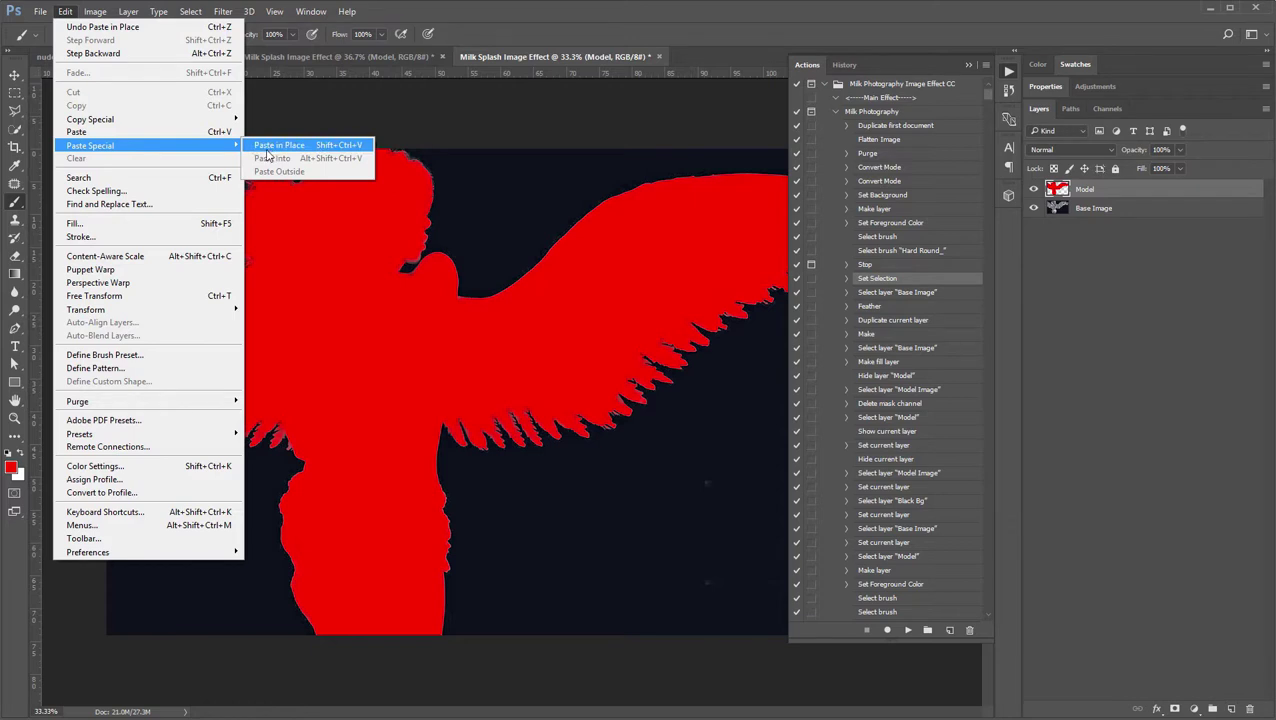
key("Escape")
key("Escape")
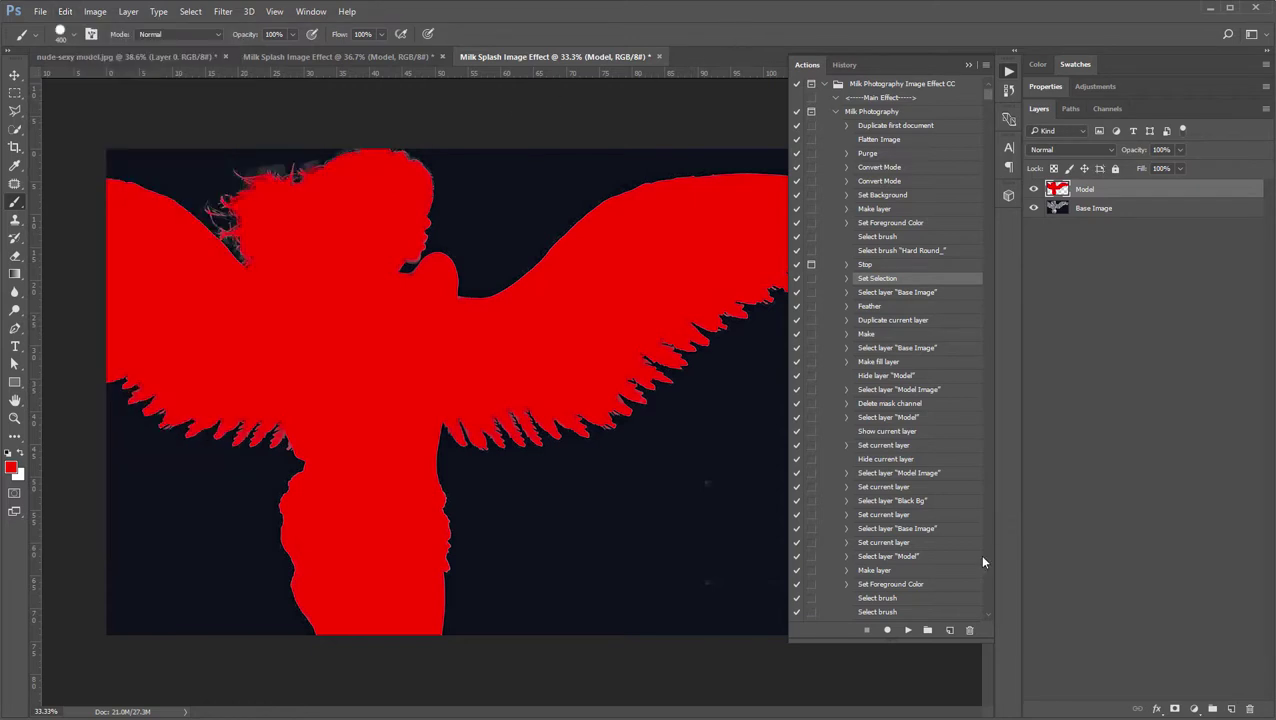
left_click(908, 631)
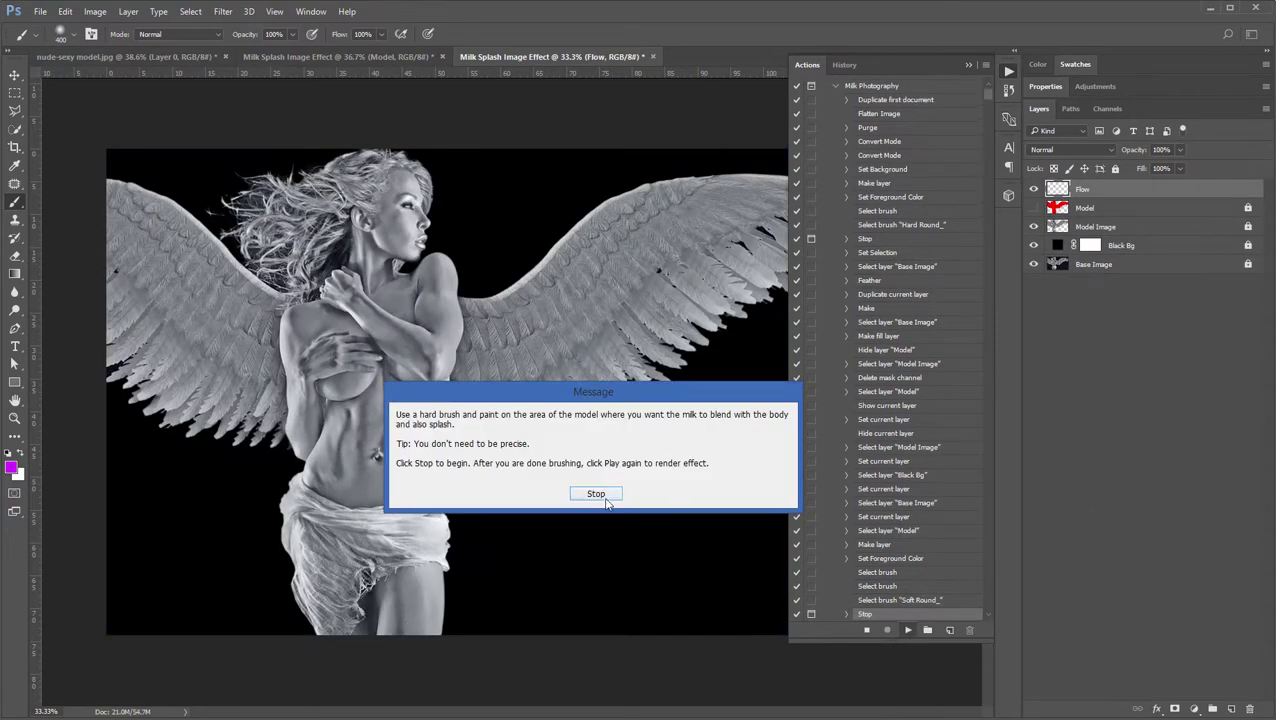
left_click(596, 494)
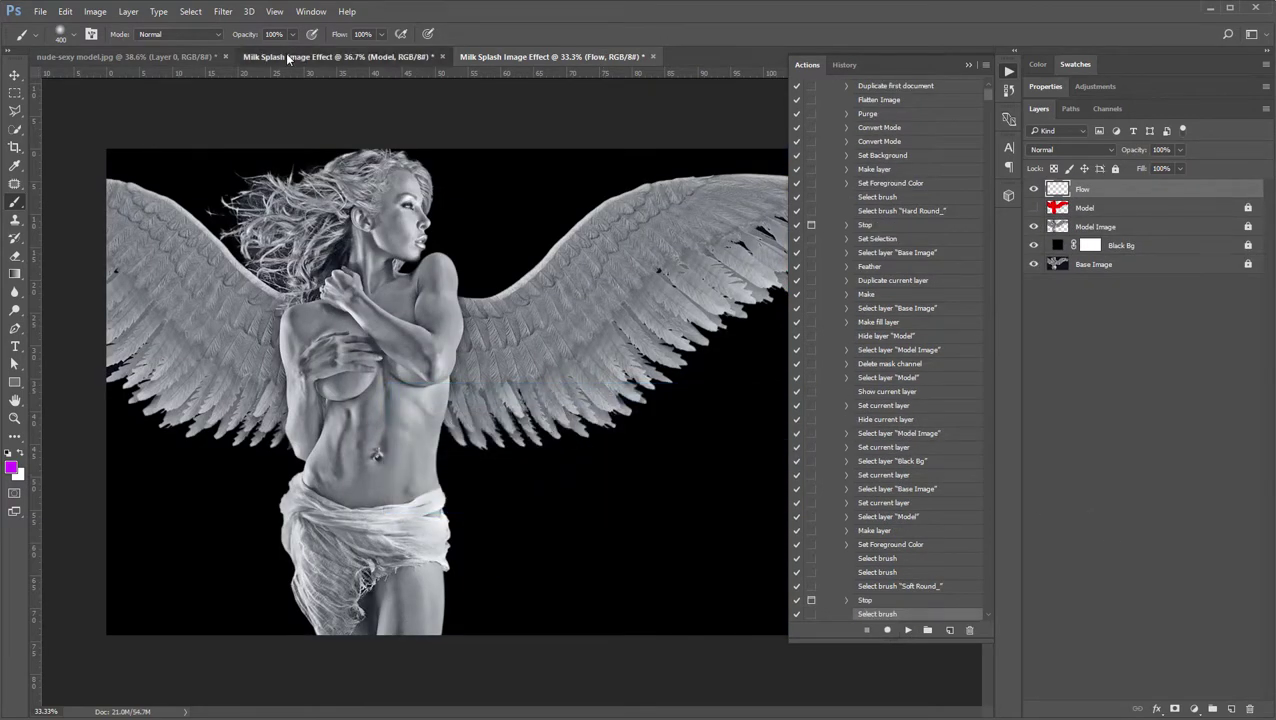
- In the 36.7% document, show Flow, load its pixels, hide Model, then deselect
left_click(290, 56)
left_click(1033, 188)
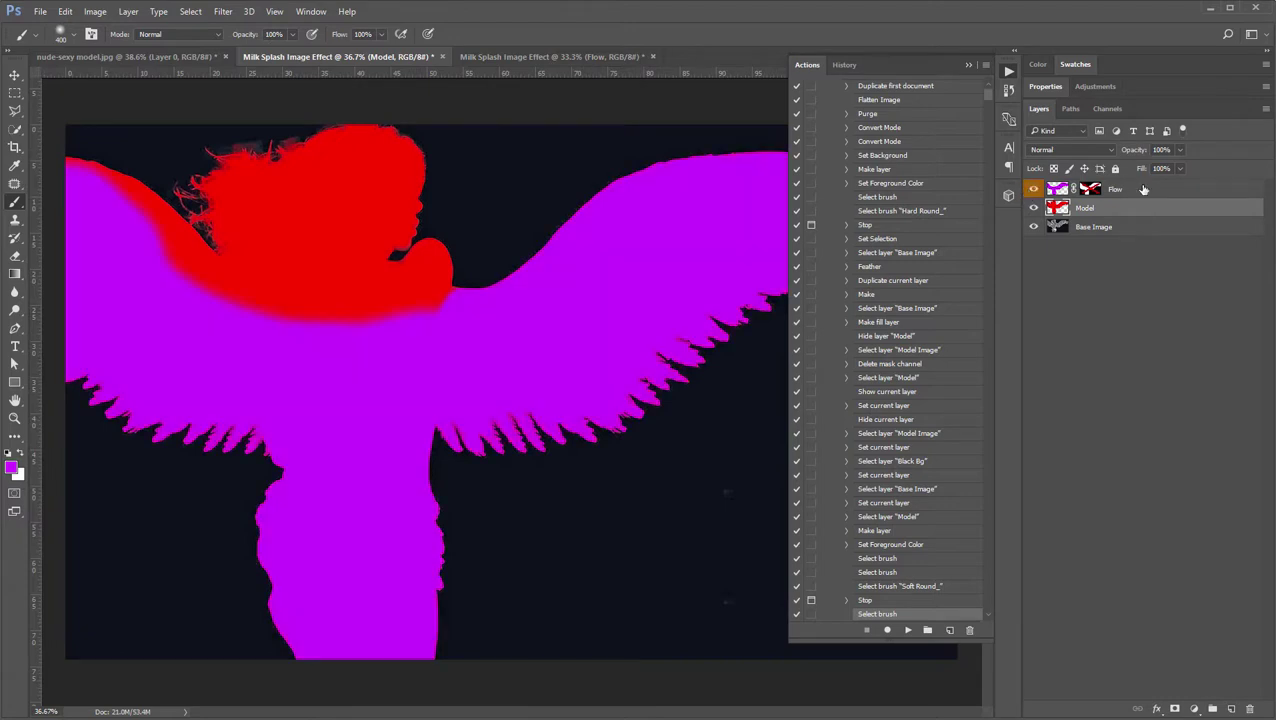
left_click(1144, 189)
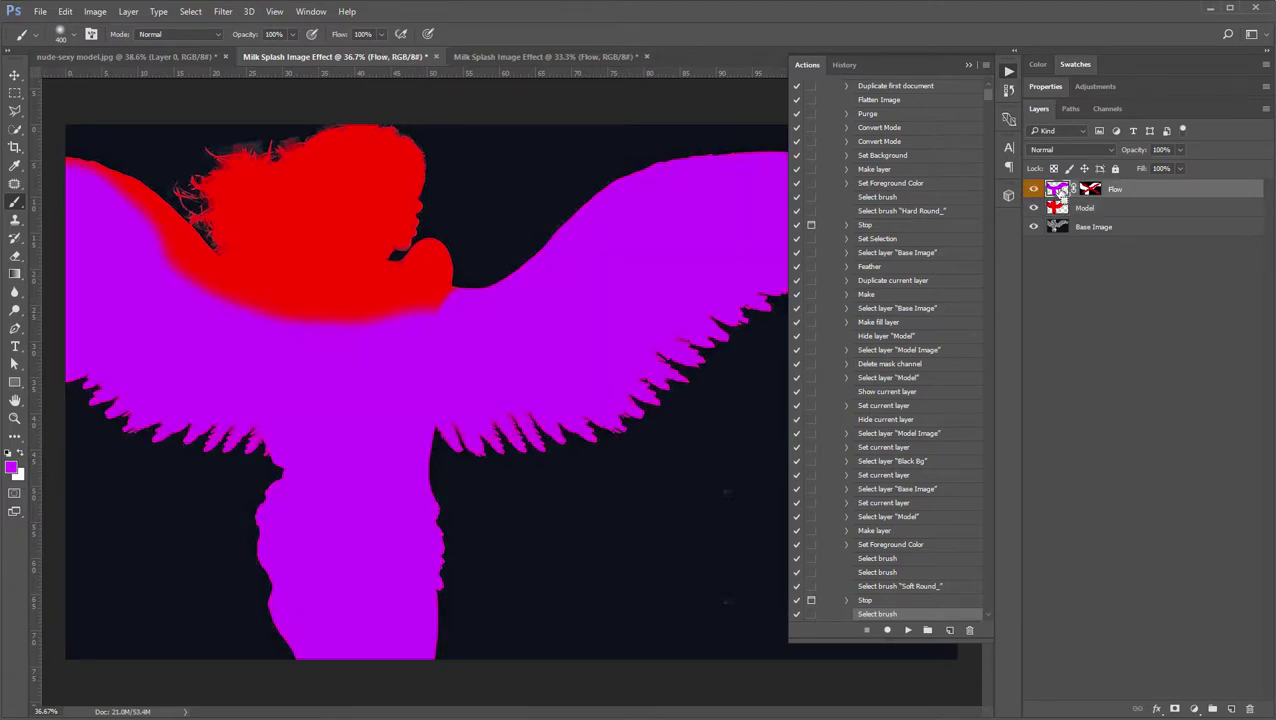
left_click(1058, 189, "ctrl")
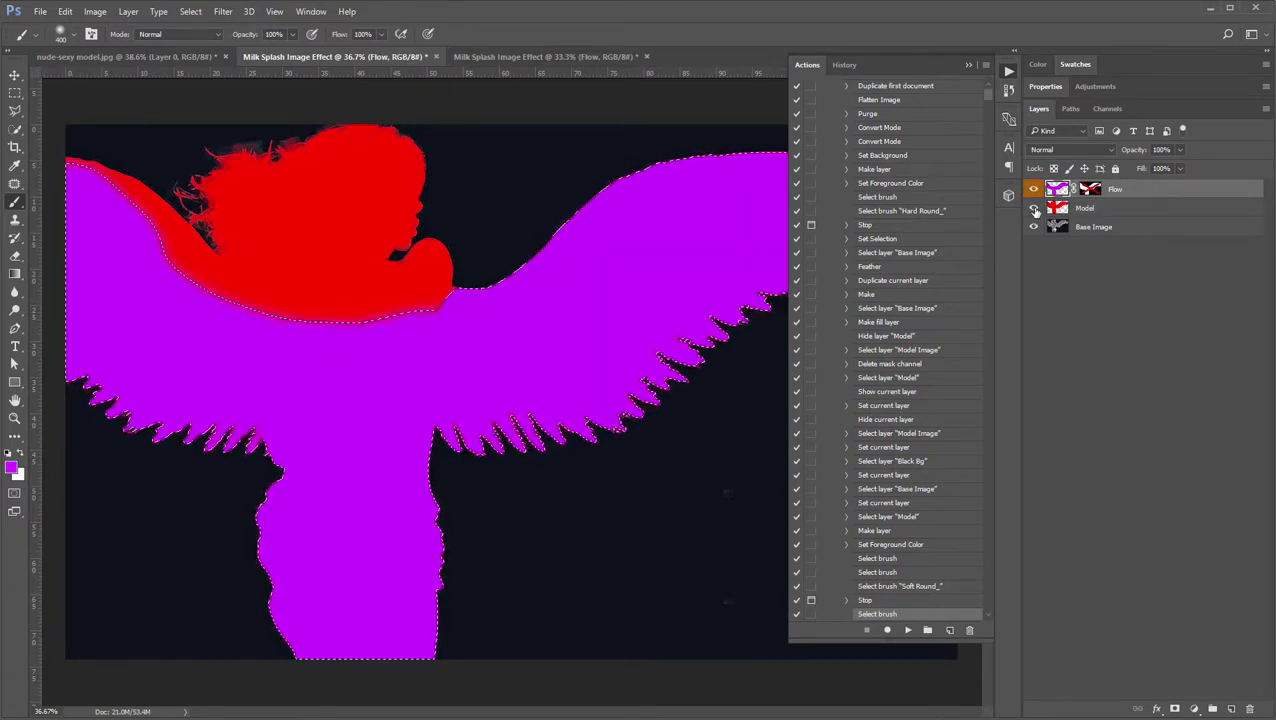
left_click(1034, 208)
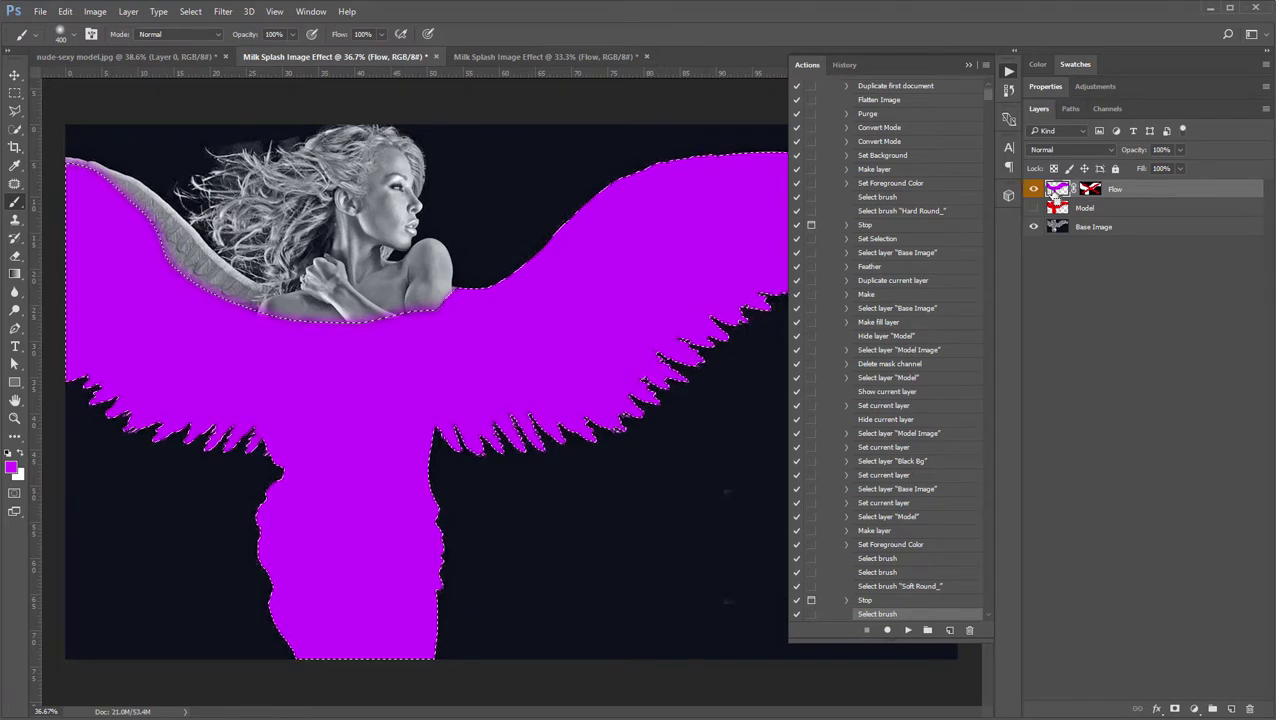
key("ctrl+d")
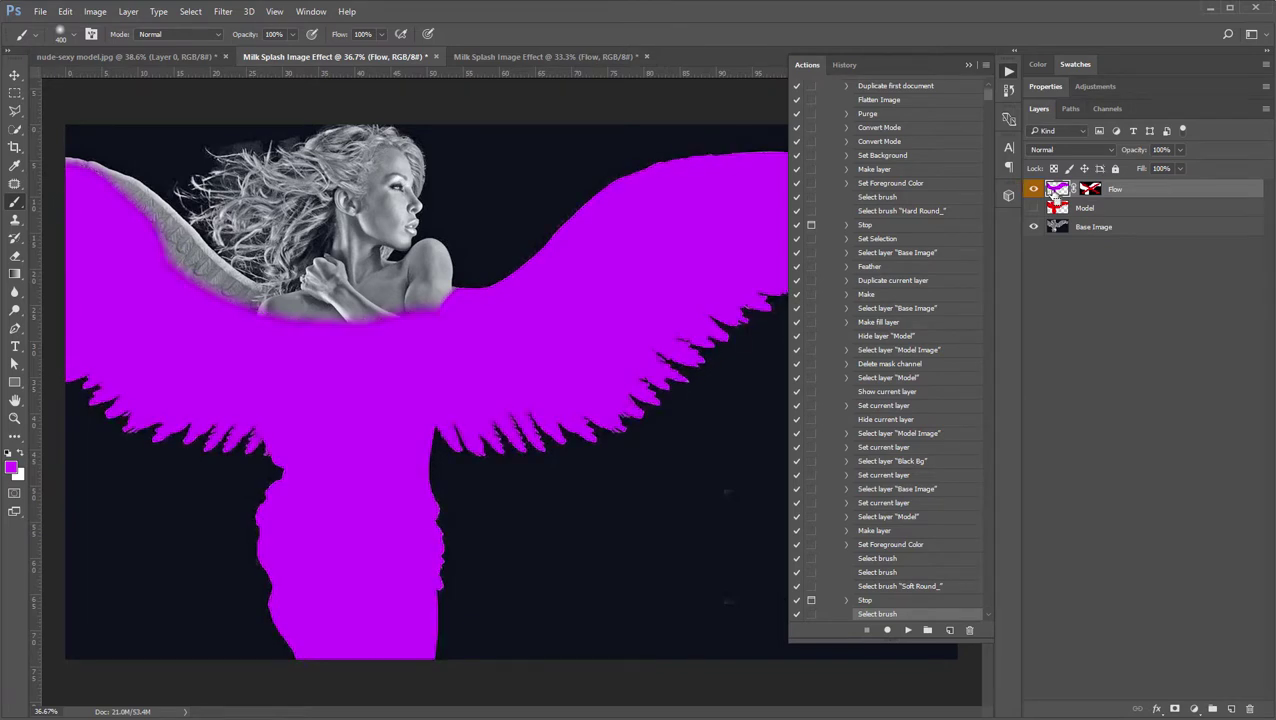
left_click(573, 57)
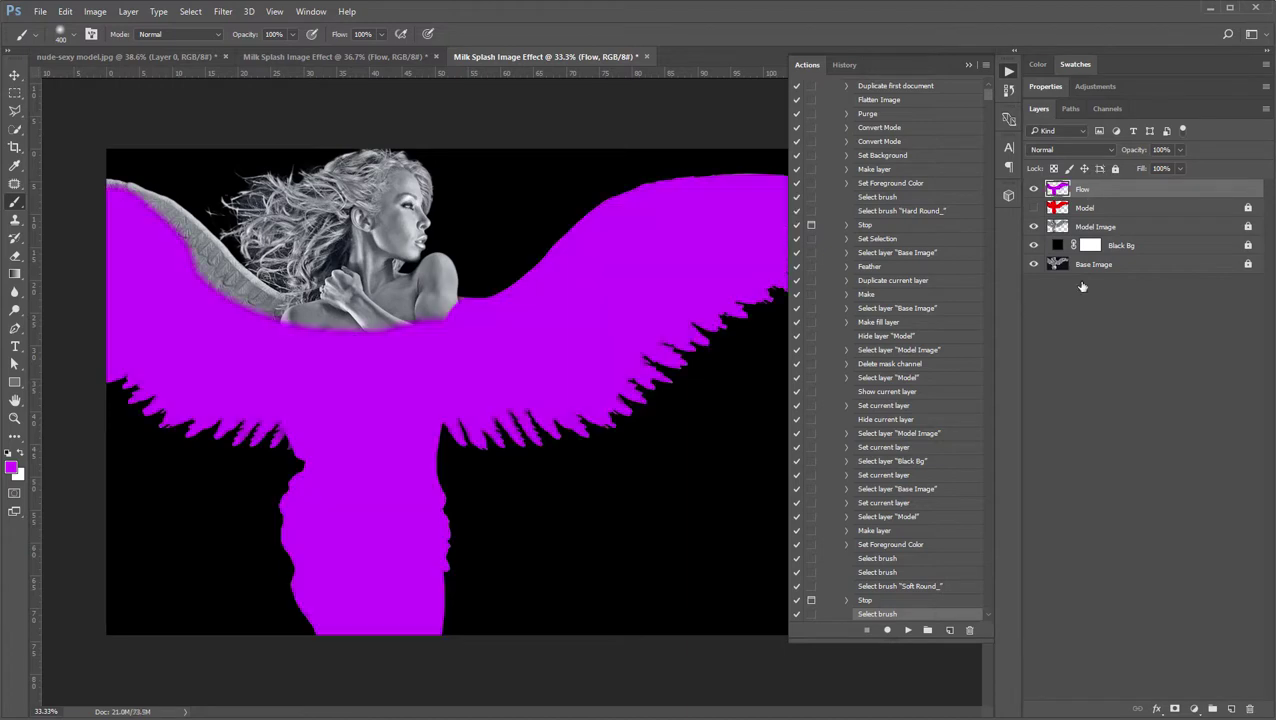
- Finish the action's milk render and close the test document without saving
left_click(907, 630)
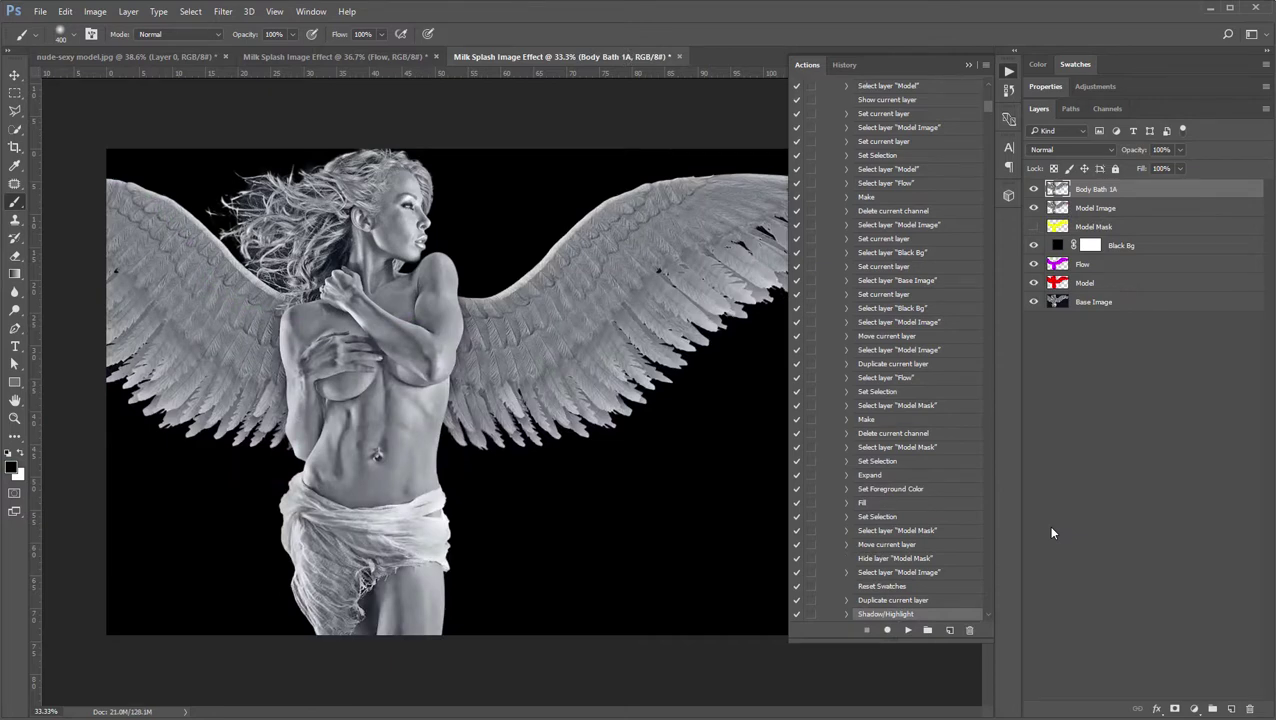
left_click(681, 57)
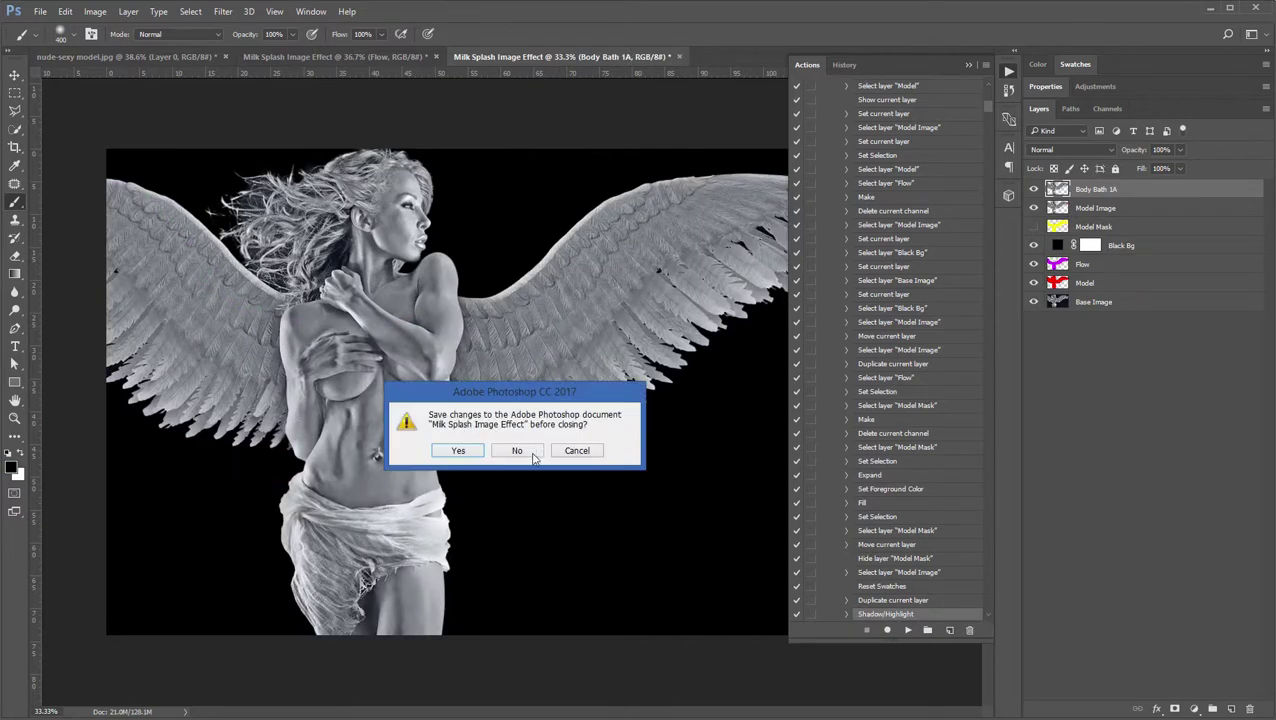
left_click(514, 452)
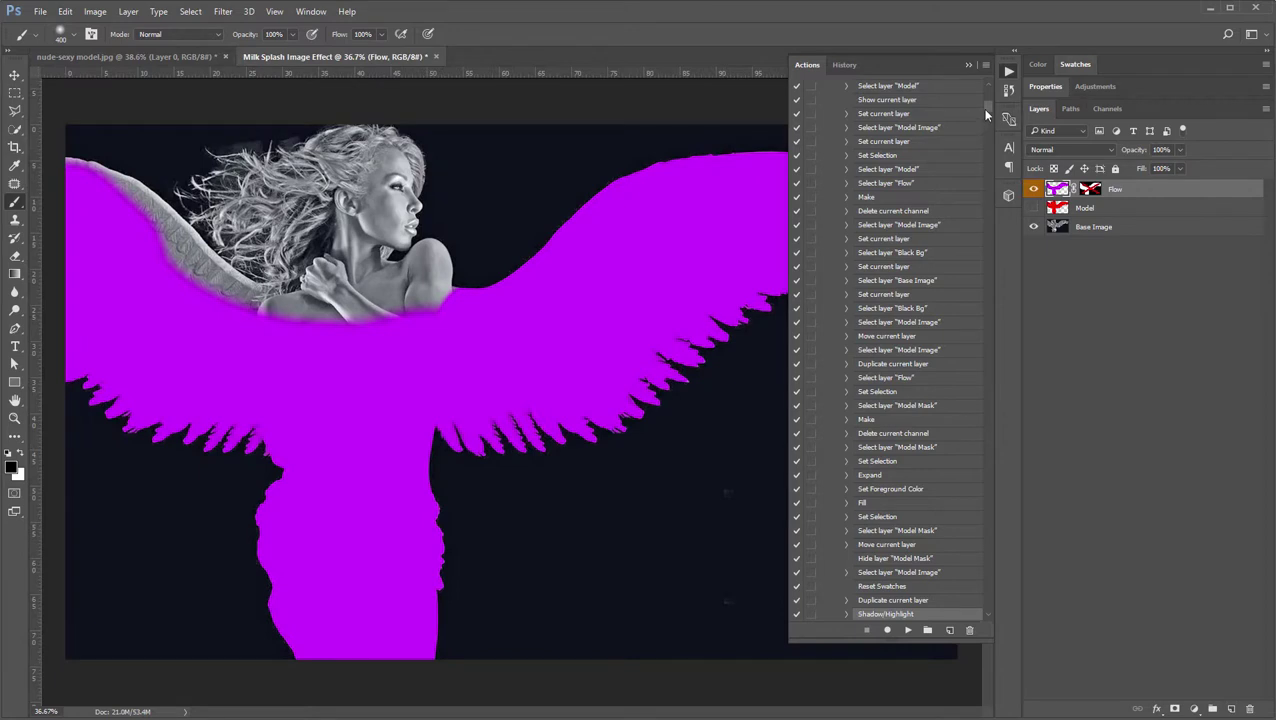
- Restore the Final Image history snapshot and tuck away the Actions and History panel
left_click_drag(985, 115, 984, 90)
left_click(838, 116)
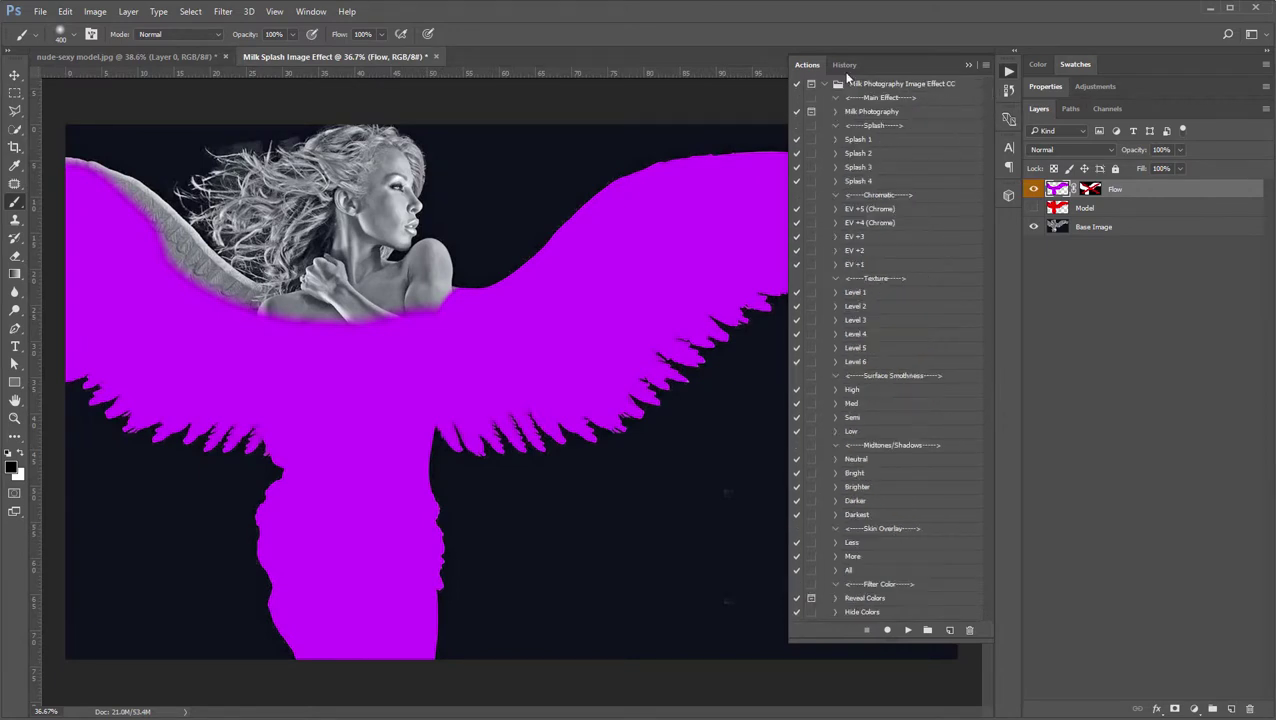
left_click(845, 64)
left_click(850, 103)
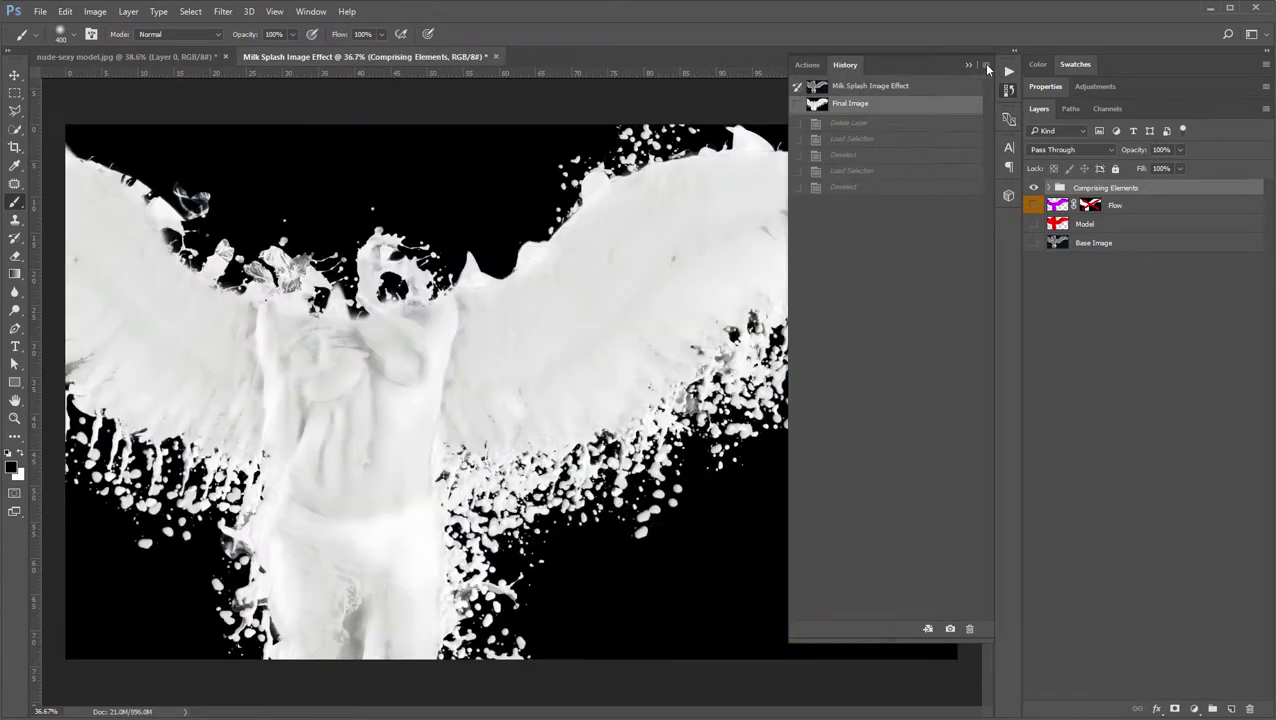
left_click(967, 64)
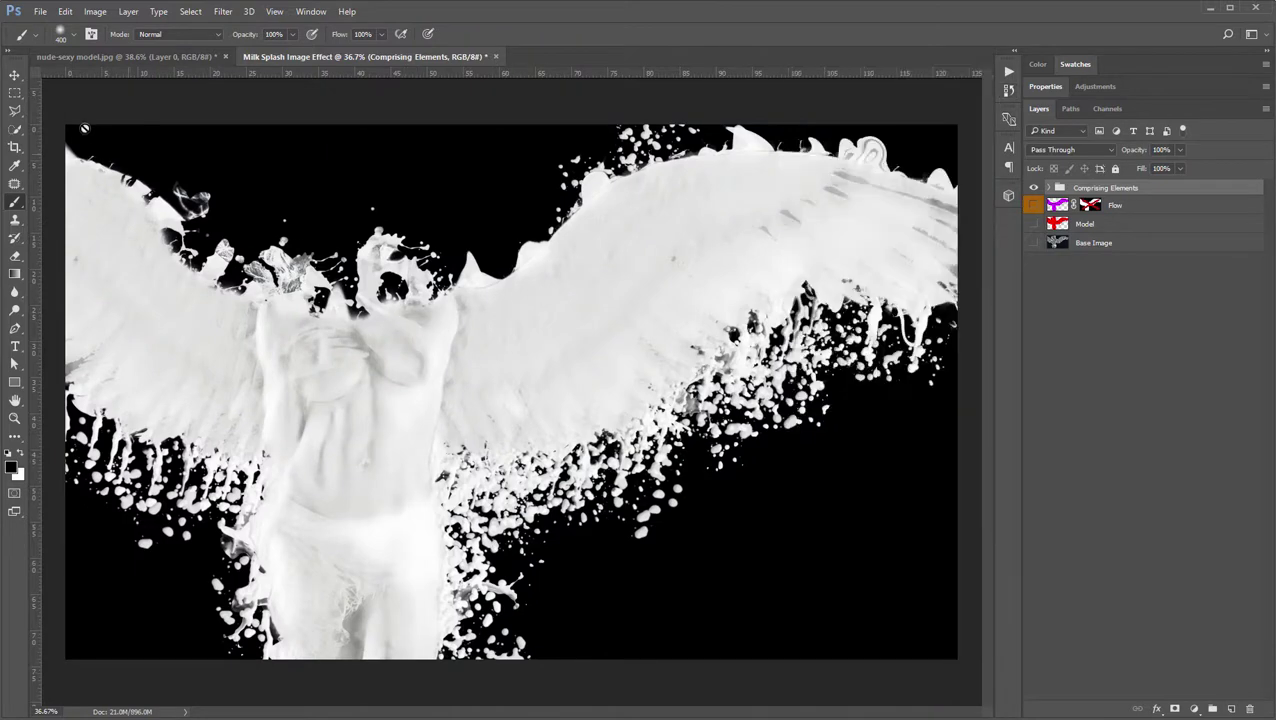
left_click(15, 75)
scroll(390, 414, "up", 1)
- Hide Flow, expand Comprising Elements and switch Model Image 1 on to reveal the real face
scroll(390, 414, "down", 1)
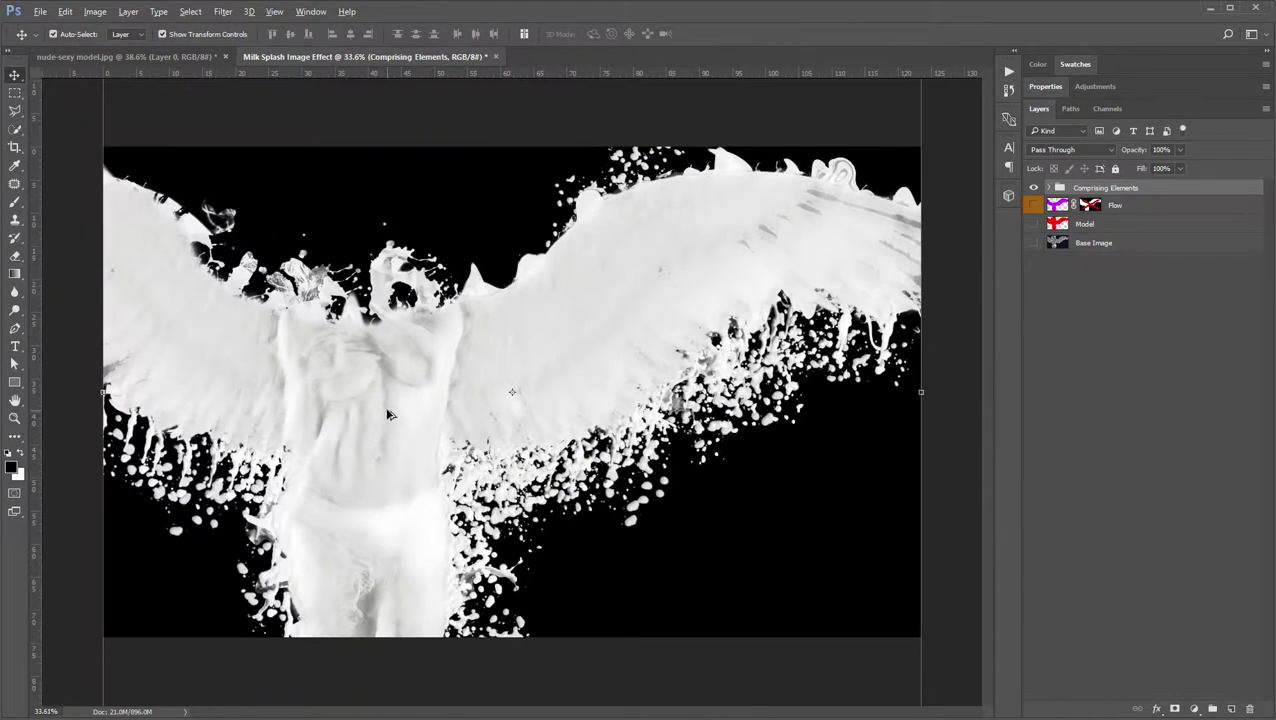
scroll(390, 414, "up", 2)
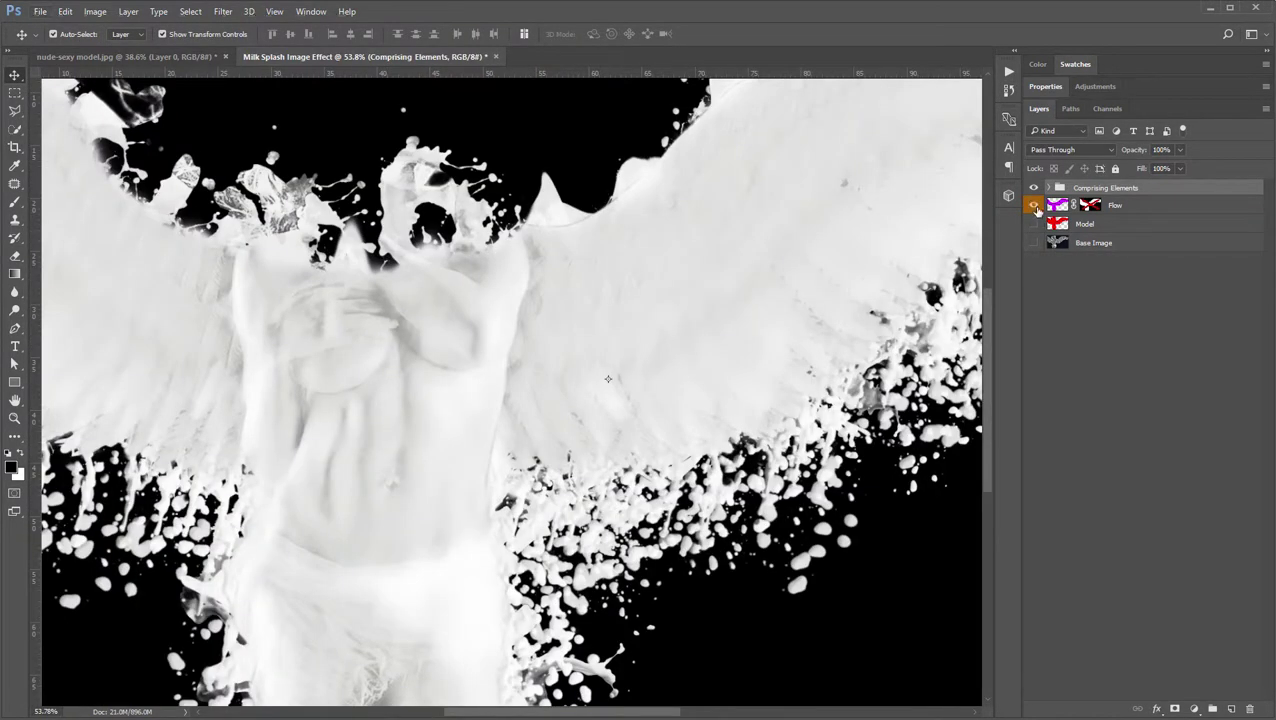
left_click(1034, 206)
left_click(1048, 188)
scroll(1110, 605, "down", 1)
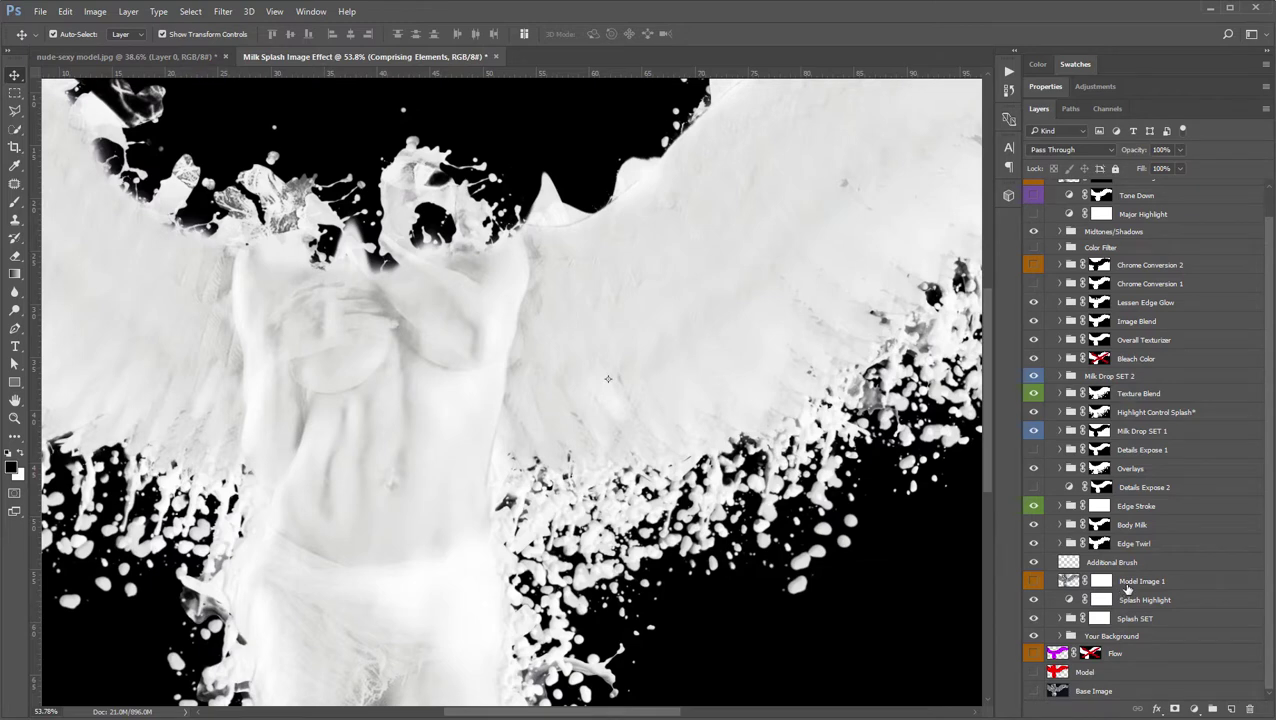
left_click(1130, 584)
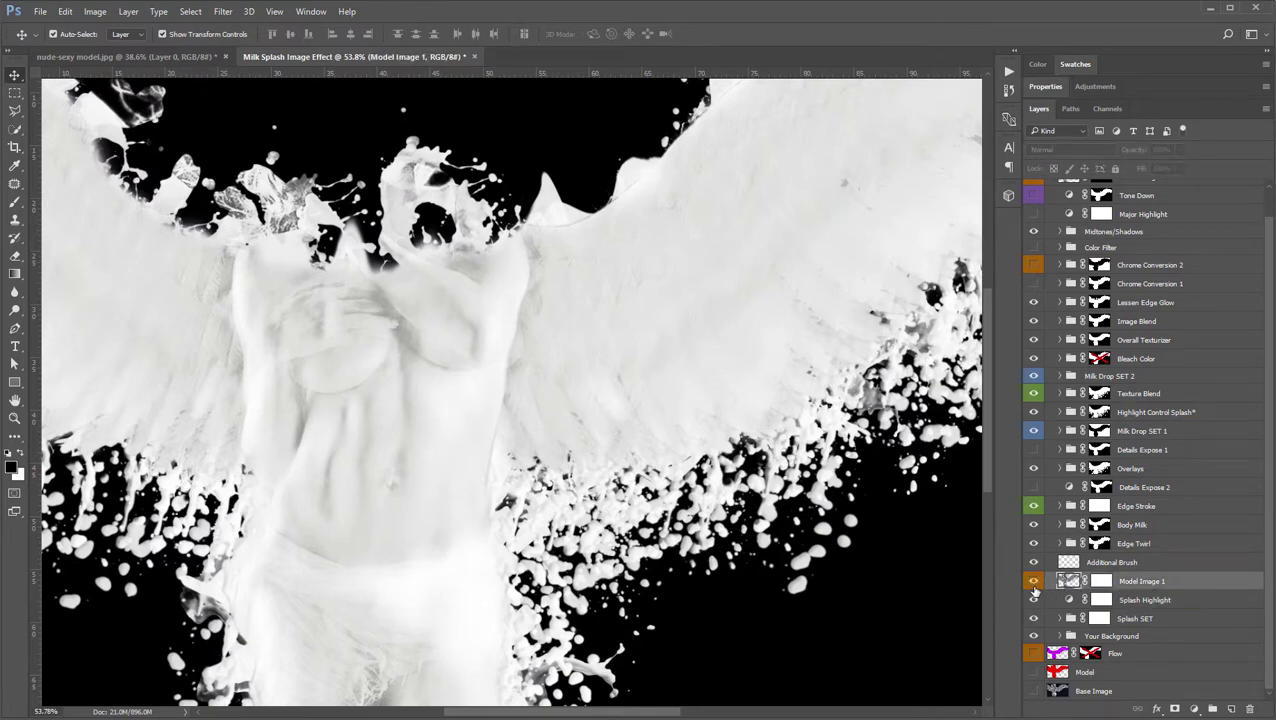
left_click(1033, 581)
scroll(607, 379, "down", 4)
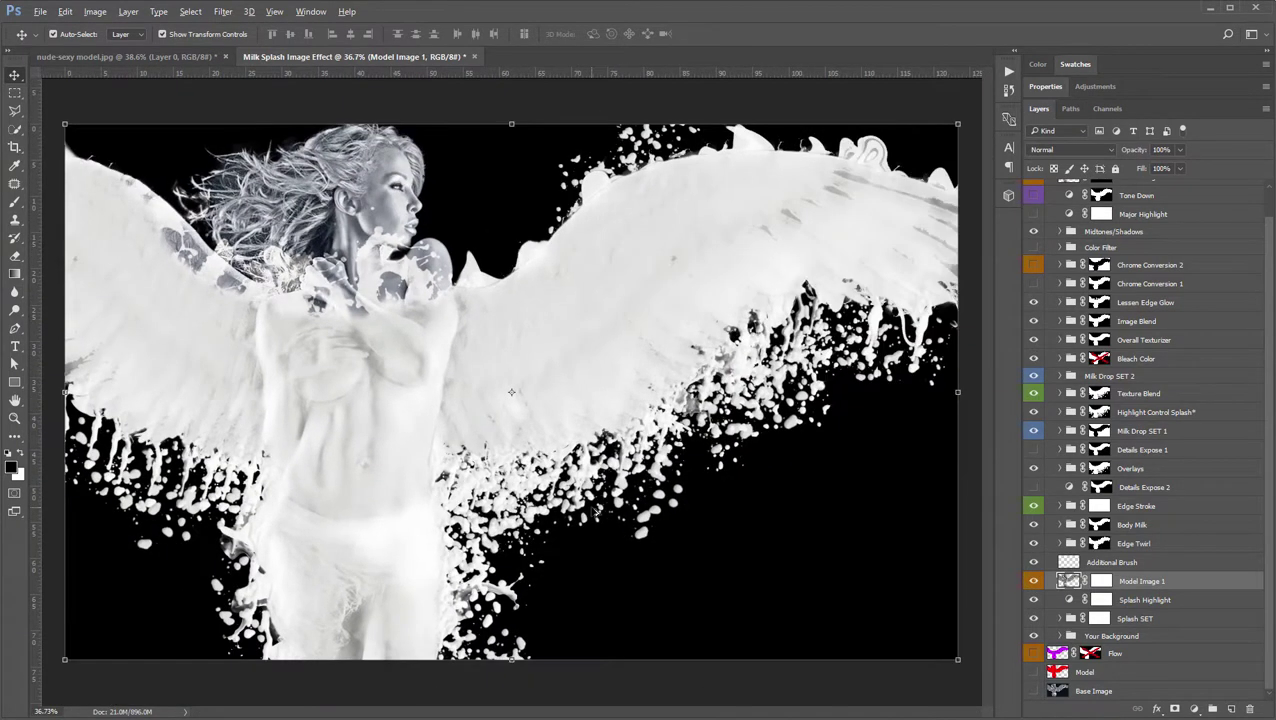
scroll(507, 384, "up", 3)
scroll(507, 384, "down", 3)
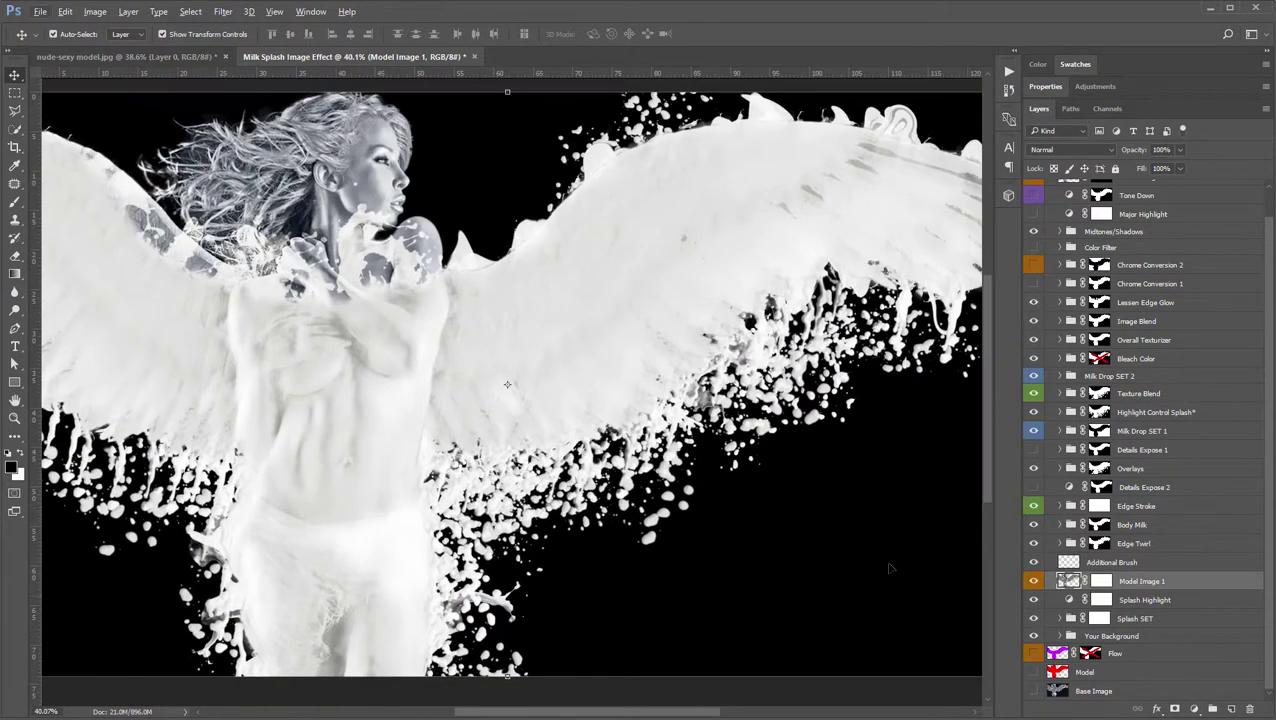
left_click(1033, 581)
left_click(1033, 582)
- Turn on Chrome Conversion 2 and its Chrome Optimizer 1 layer for a chrome face
left_click(1042, 273)
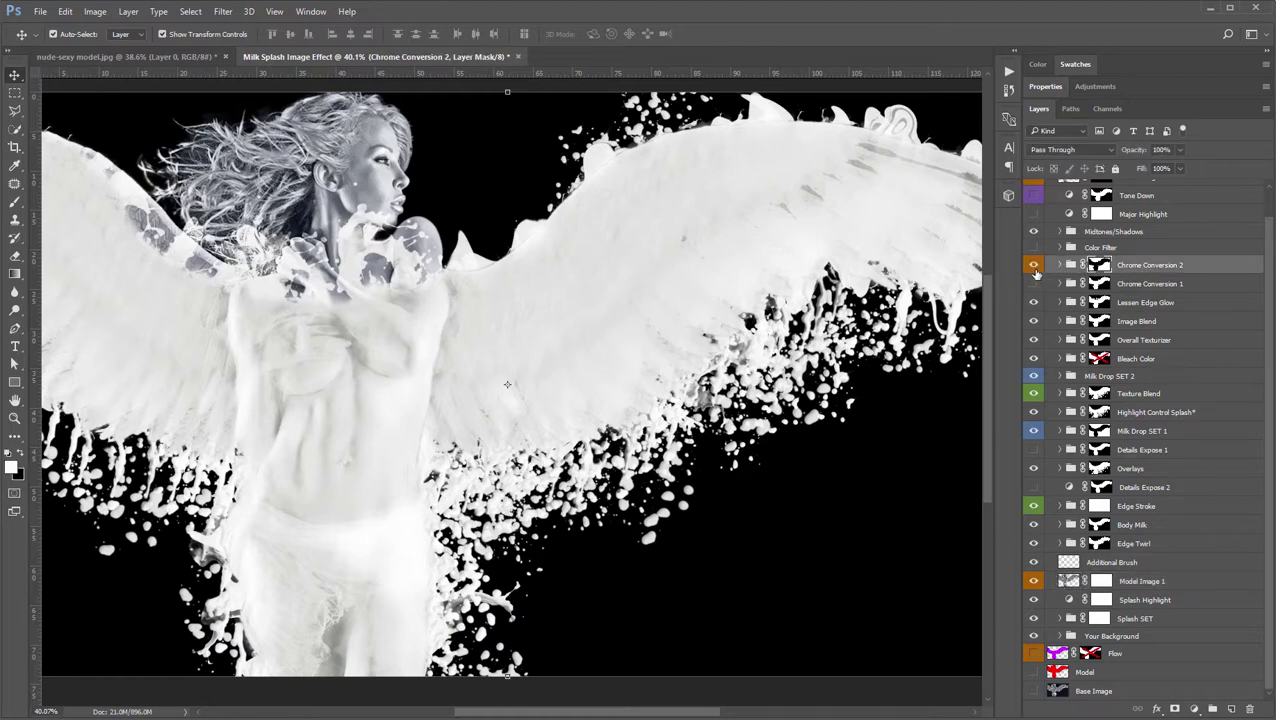
left_click(1035, 270)
left_click(1060, 265)
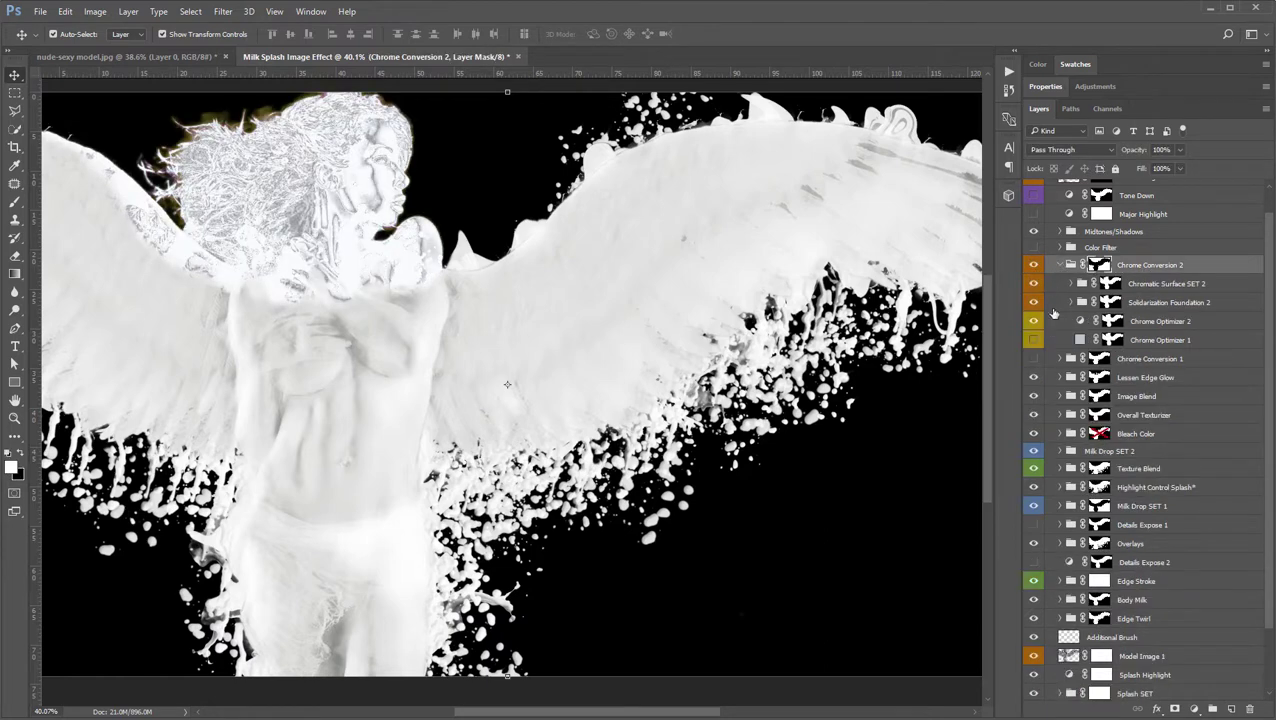
left_click(1033, 341)
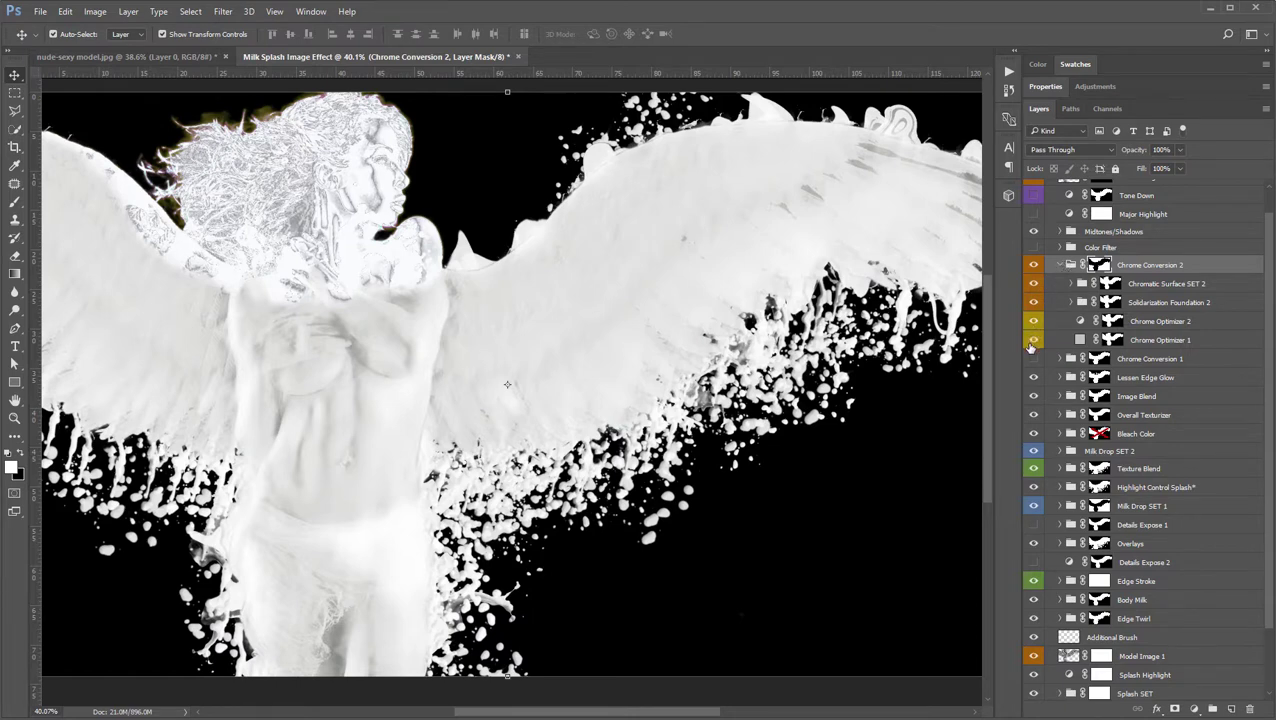
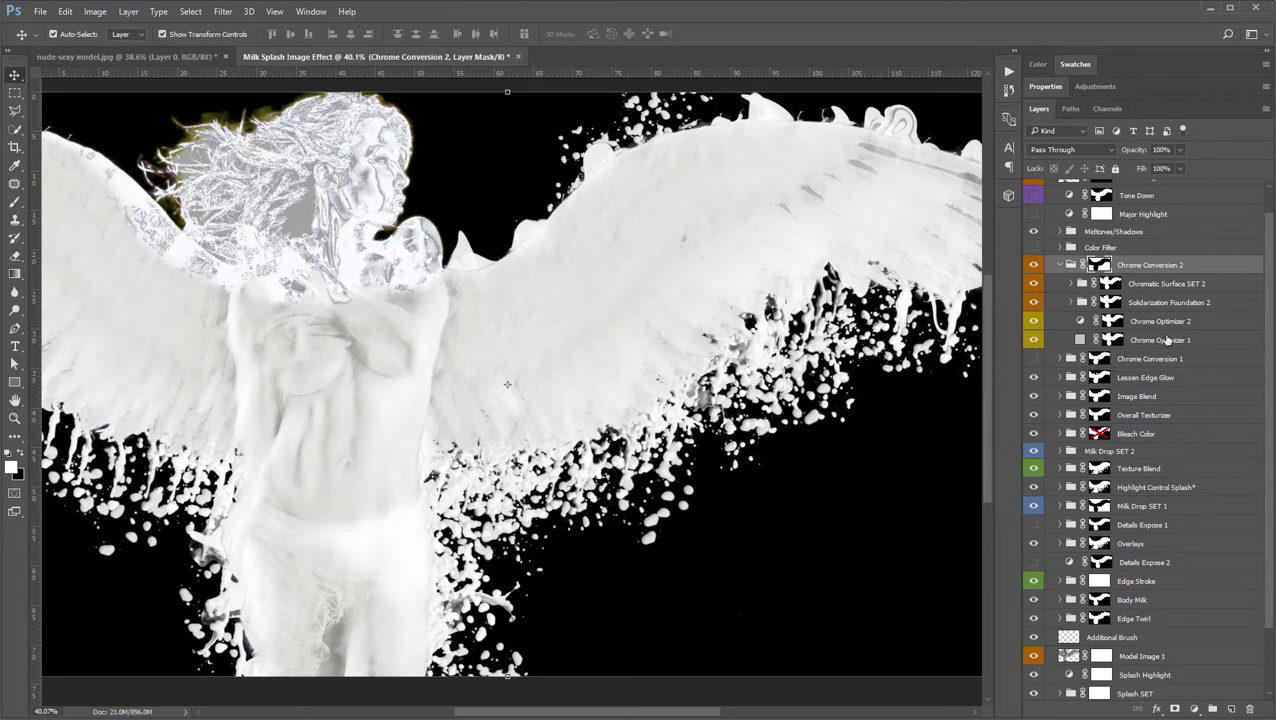
- Compare the hair with Chrome Optimizer 1 and 2 hidden and shown again
left_click(1064, 340)
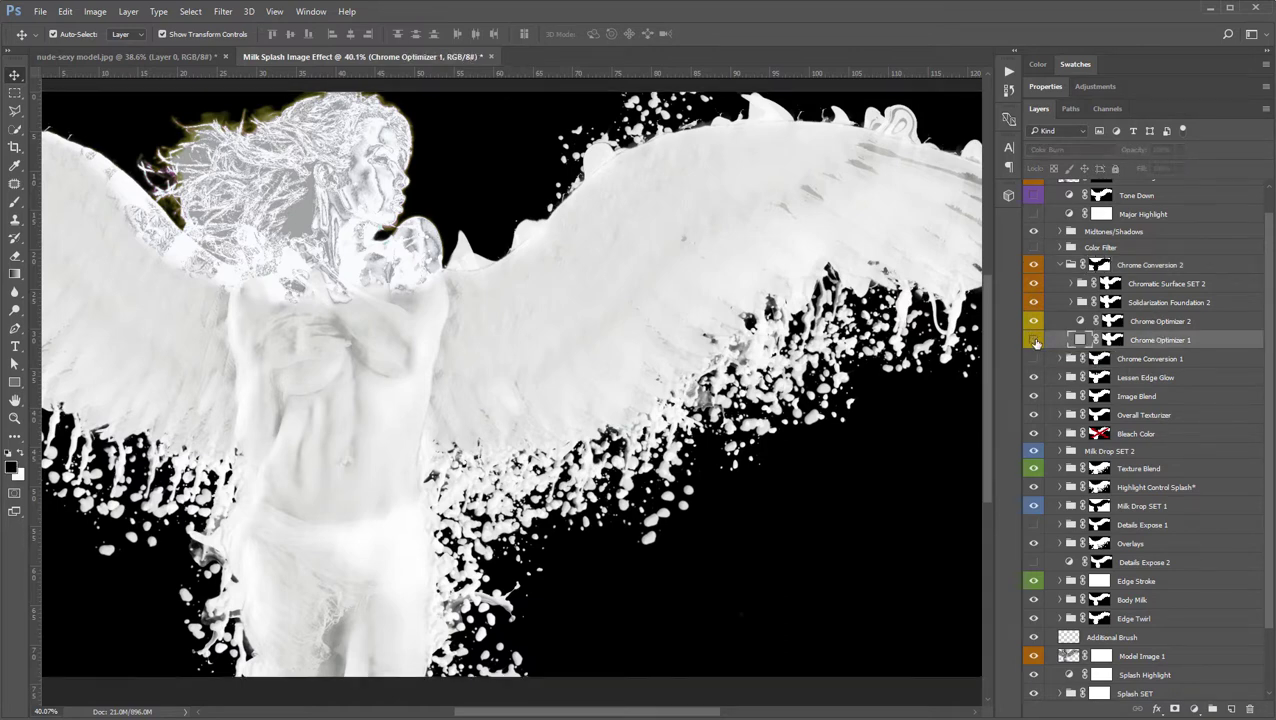
left_click(1034, 339)
left_click(1033, 322)
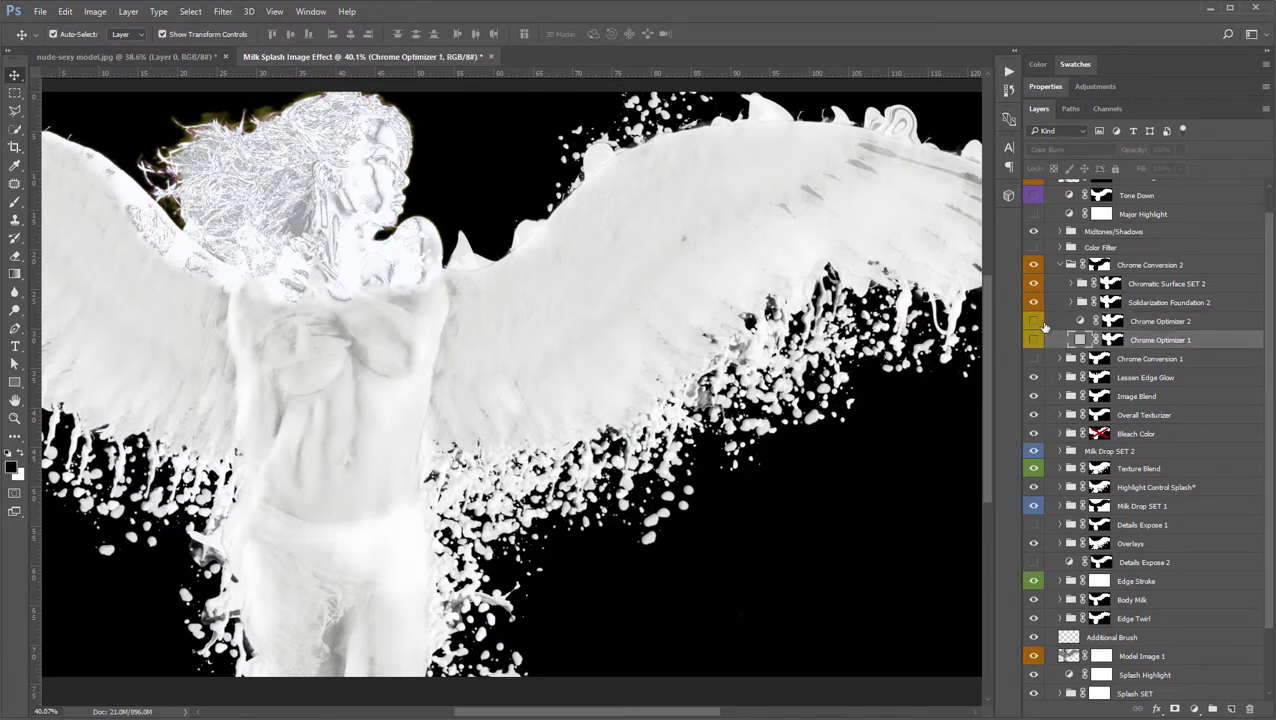
left_click(1033, 321)
left_click(1034, 340)
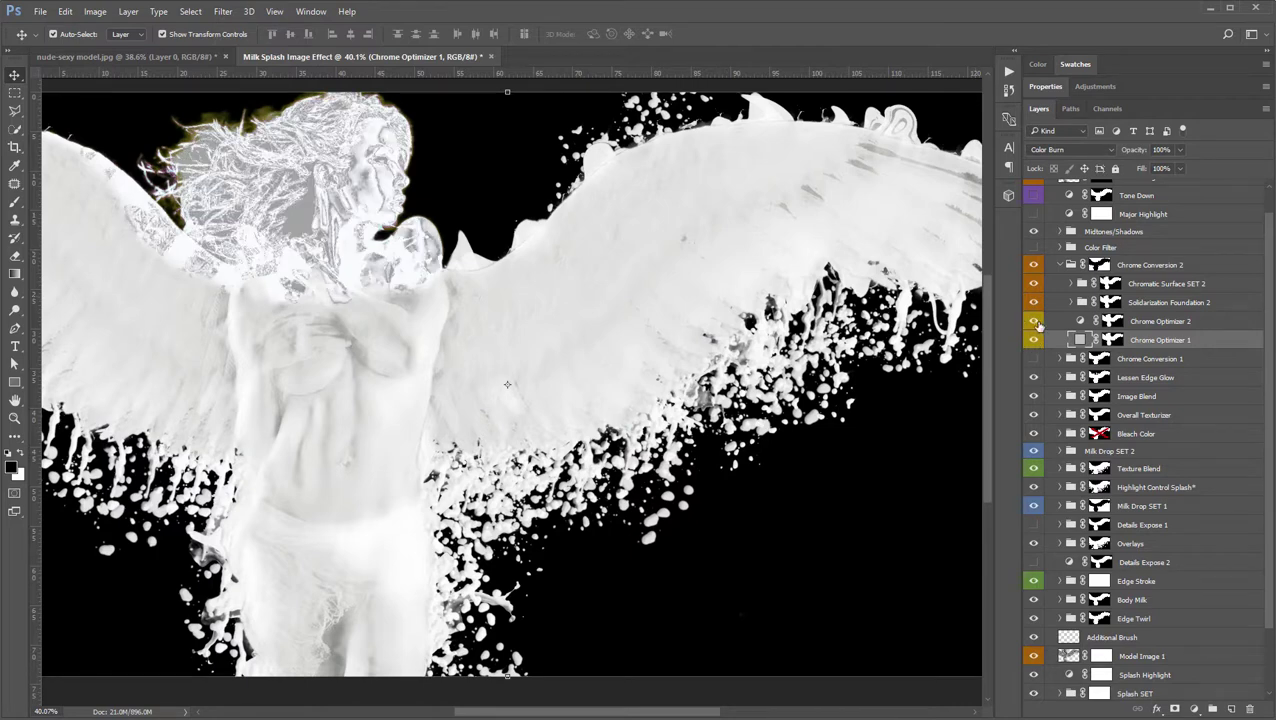
- Hide both Chrome Optimizer layers again and collapse the Chrome Conversion 2 group
left_click(1033, 321)
left_click(1033, 340)
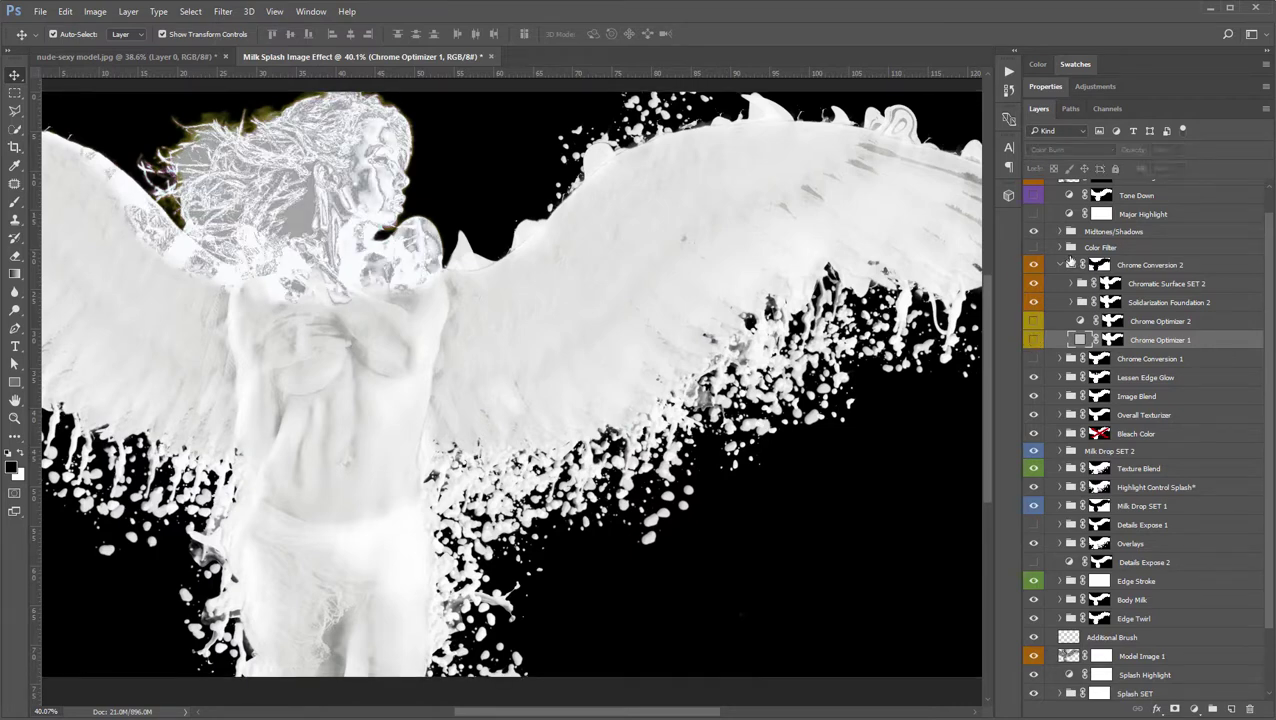
left_click(1070, 265)
left_click(1060, 265)
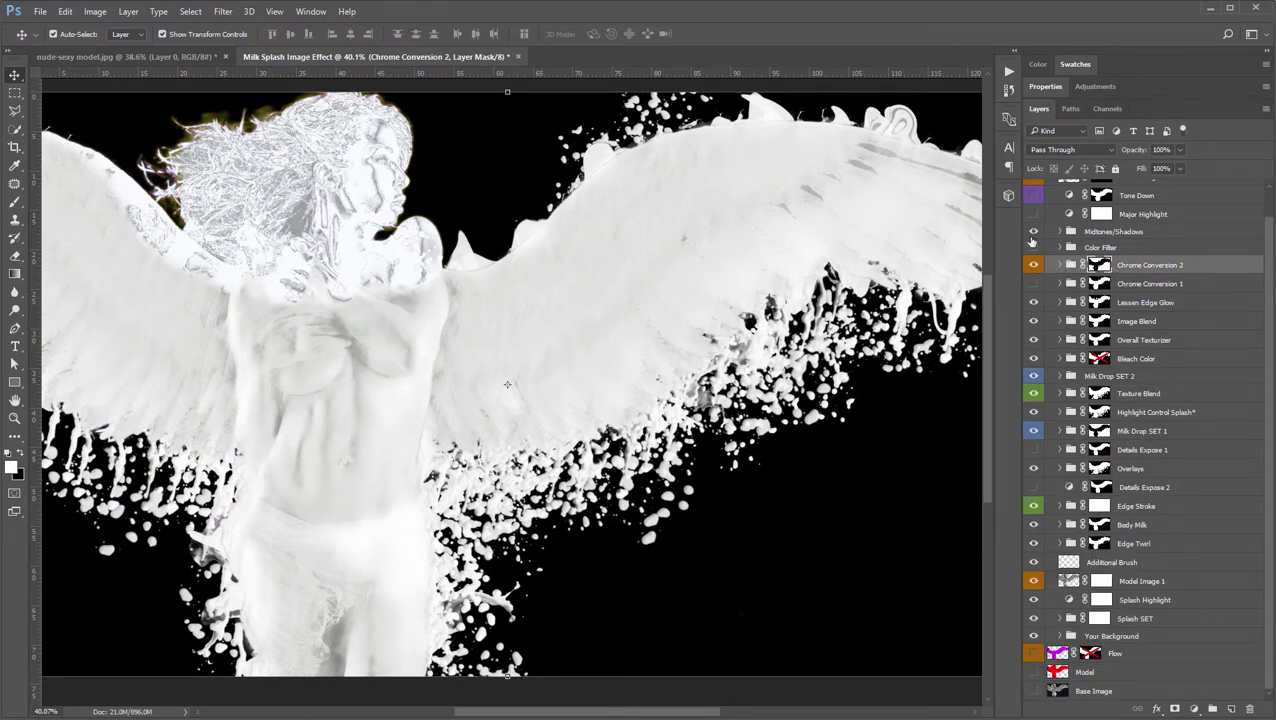
- Hide Chrome Conversion 2 to reveal natural hair, and compare Model Image 1 off and on
left_click(1034, 267)
left_click(1034, 267)
left_click(1140, 583)
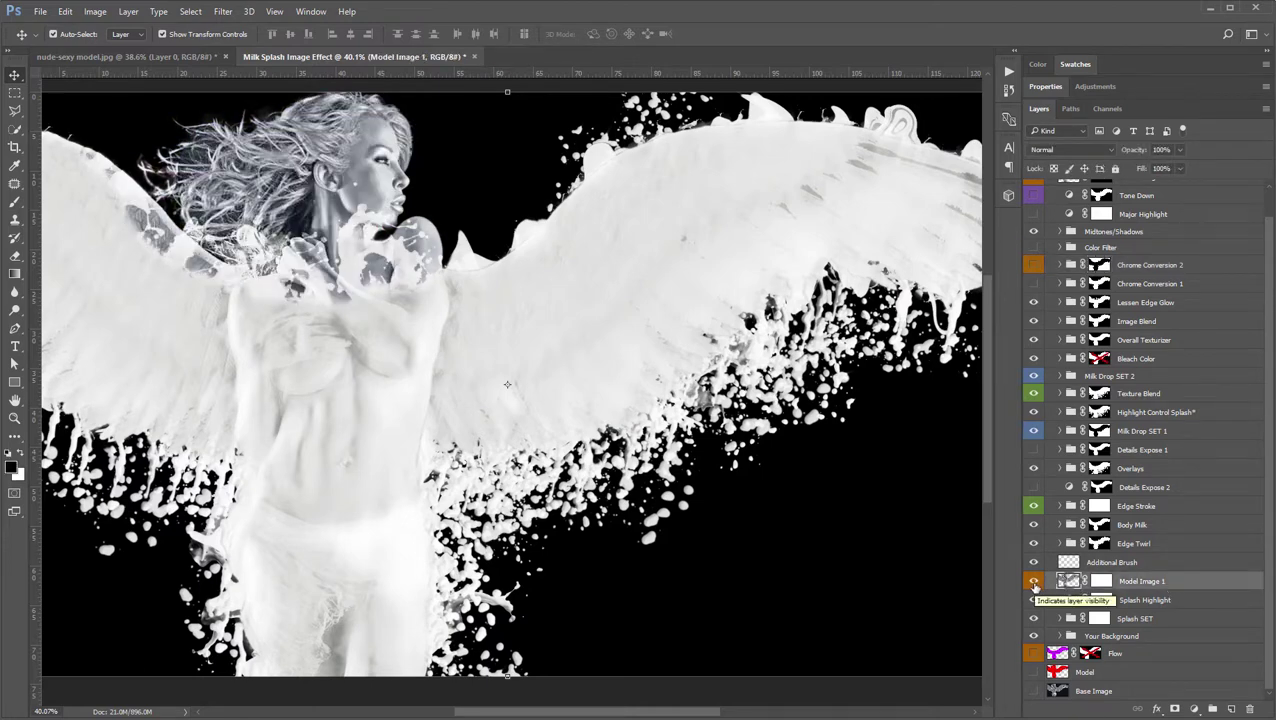
left_click(1034, 585)
left_click(1034, 584)
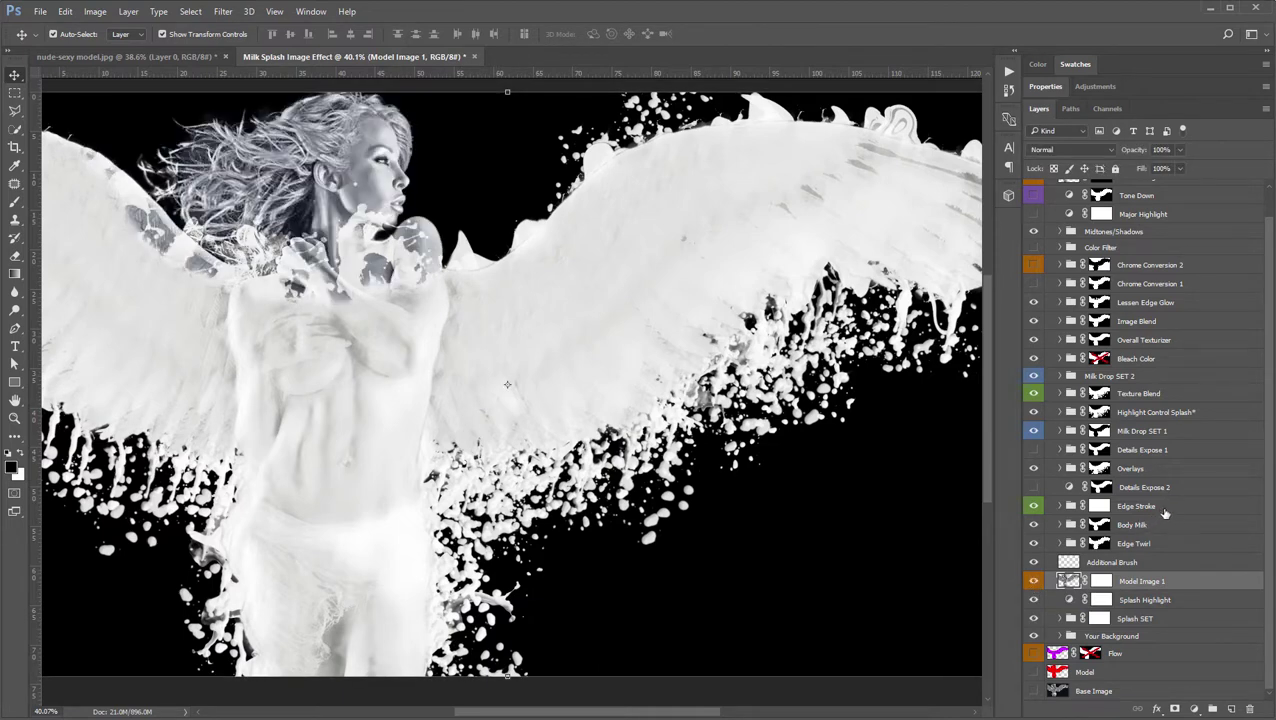
- Compare the Edge Stroke group hidden and shown, leave it on, and expand it
left_click(1042, 507)
left_click(1032, 509)
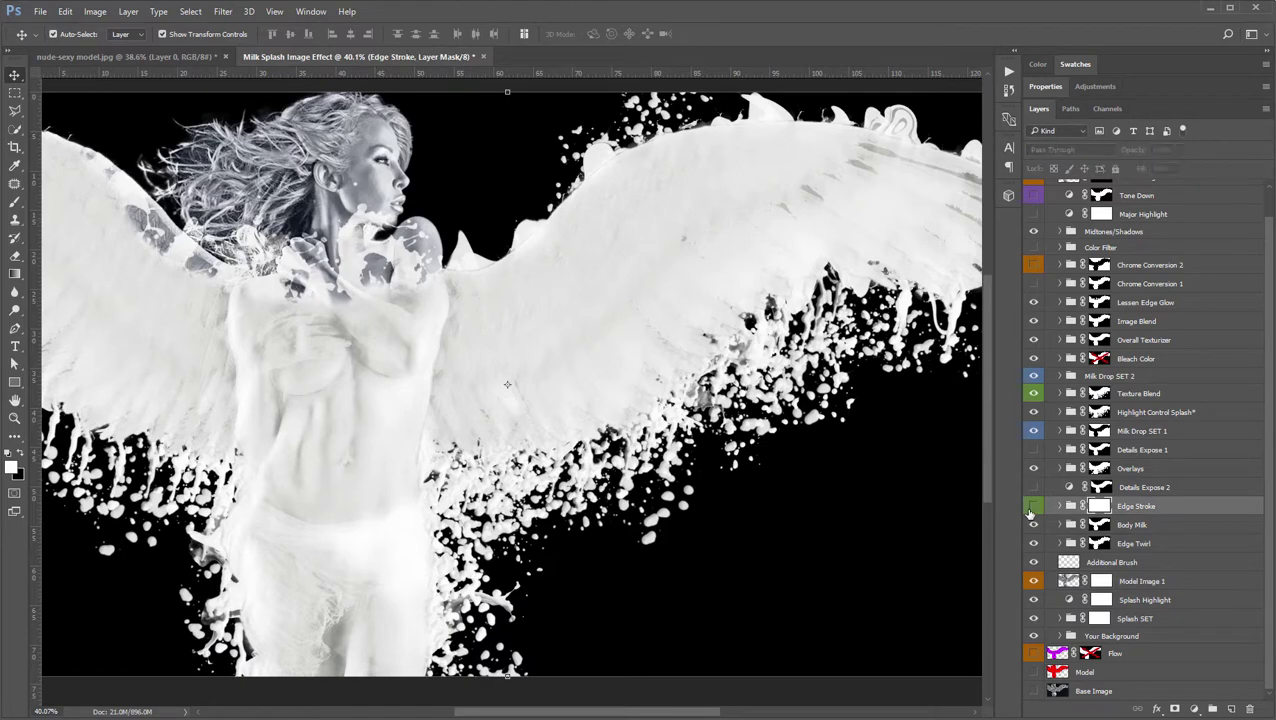
left_click(1034, 508)
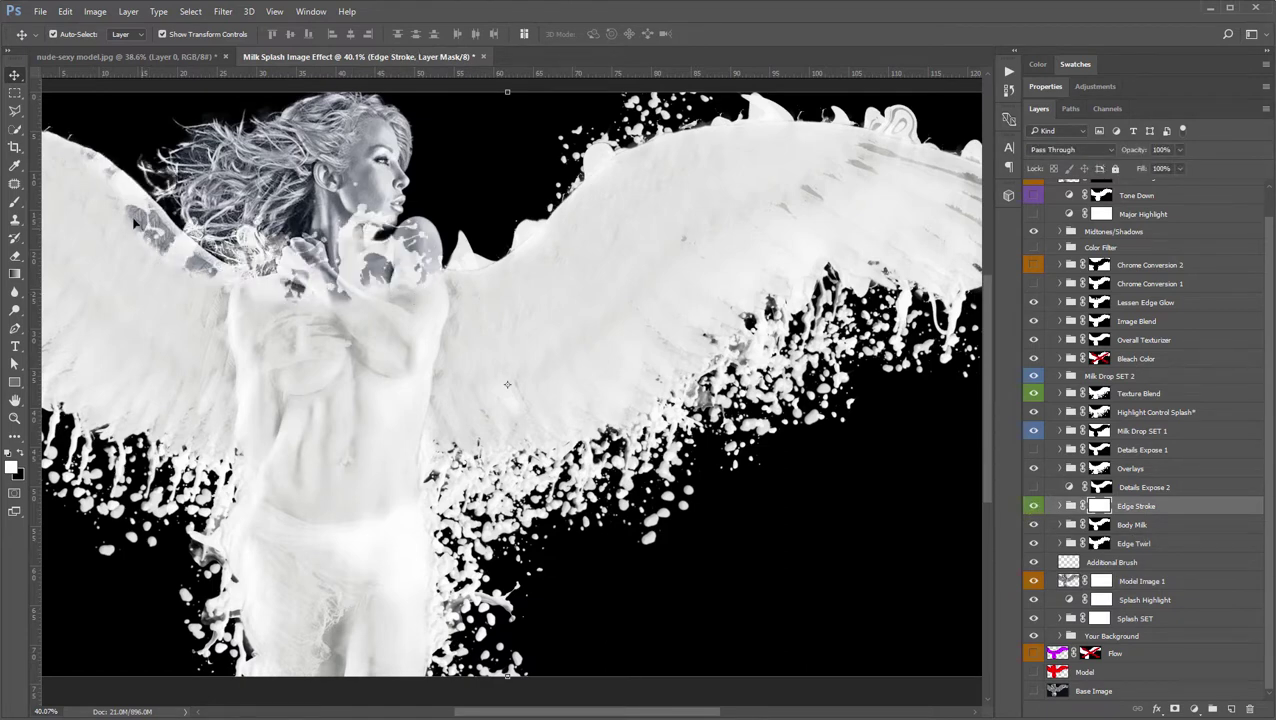
scroll(421, 297, "down", 1)
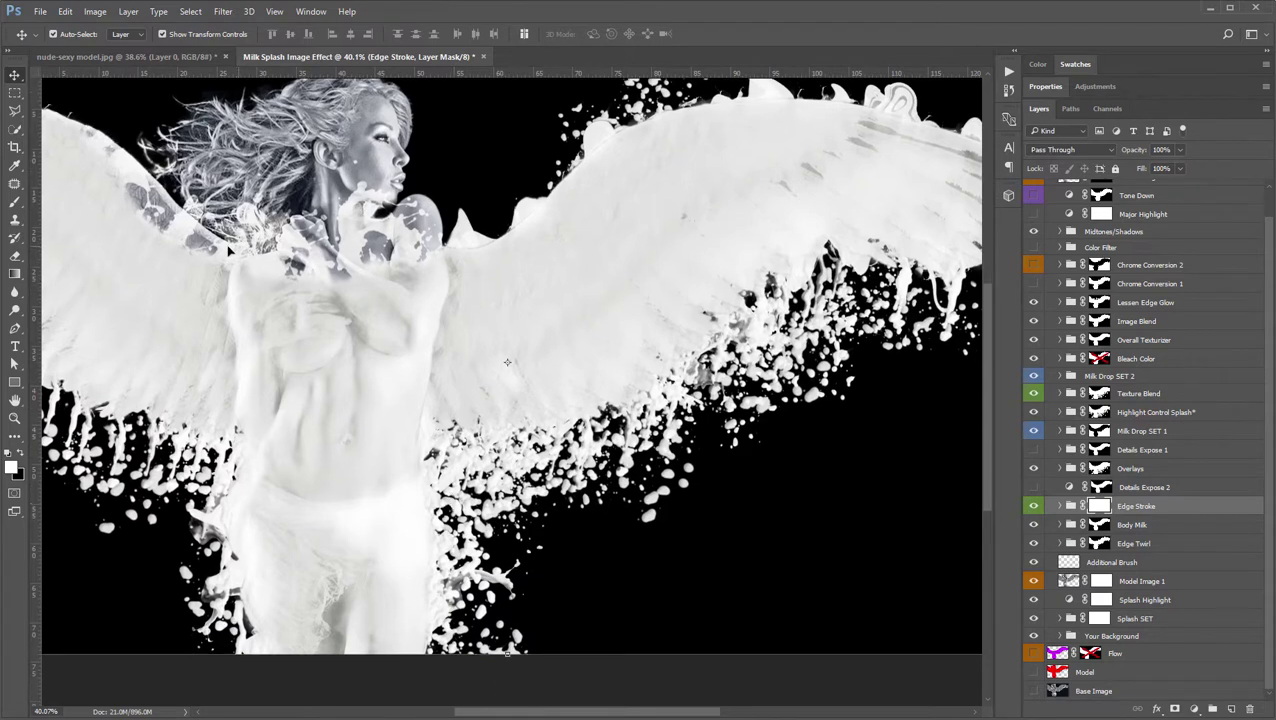
left_click(1033, 506)
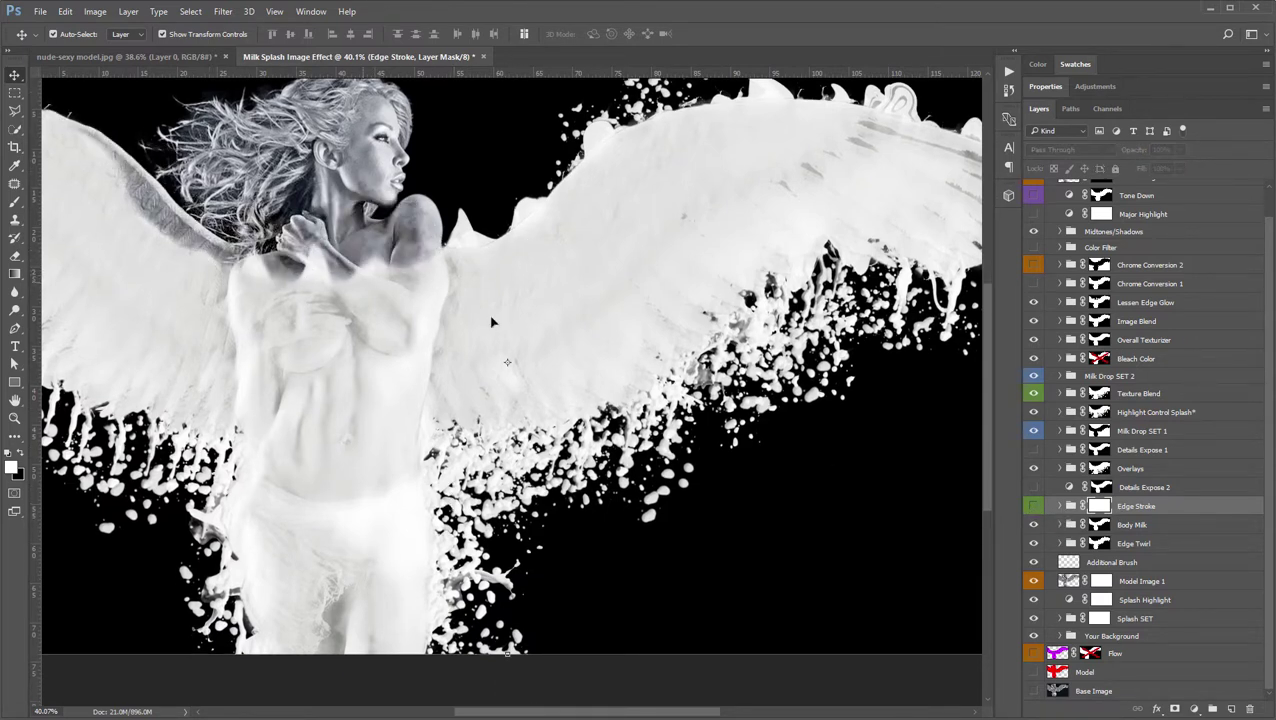
left_click(1033, 507)
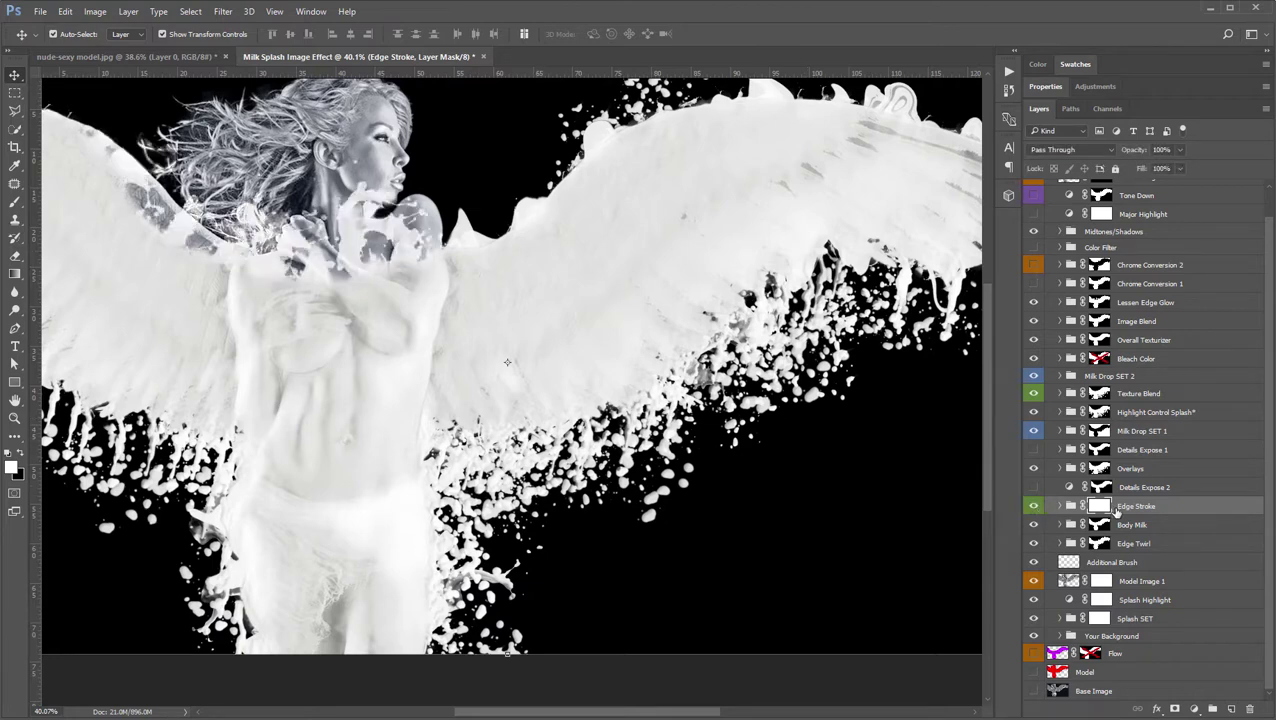
left_click(1061, 507)
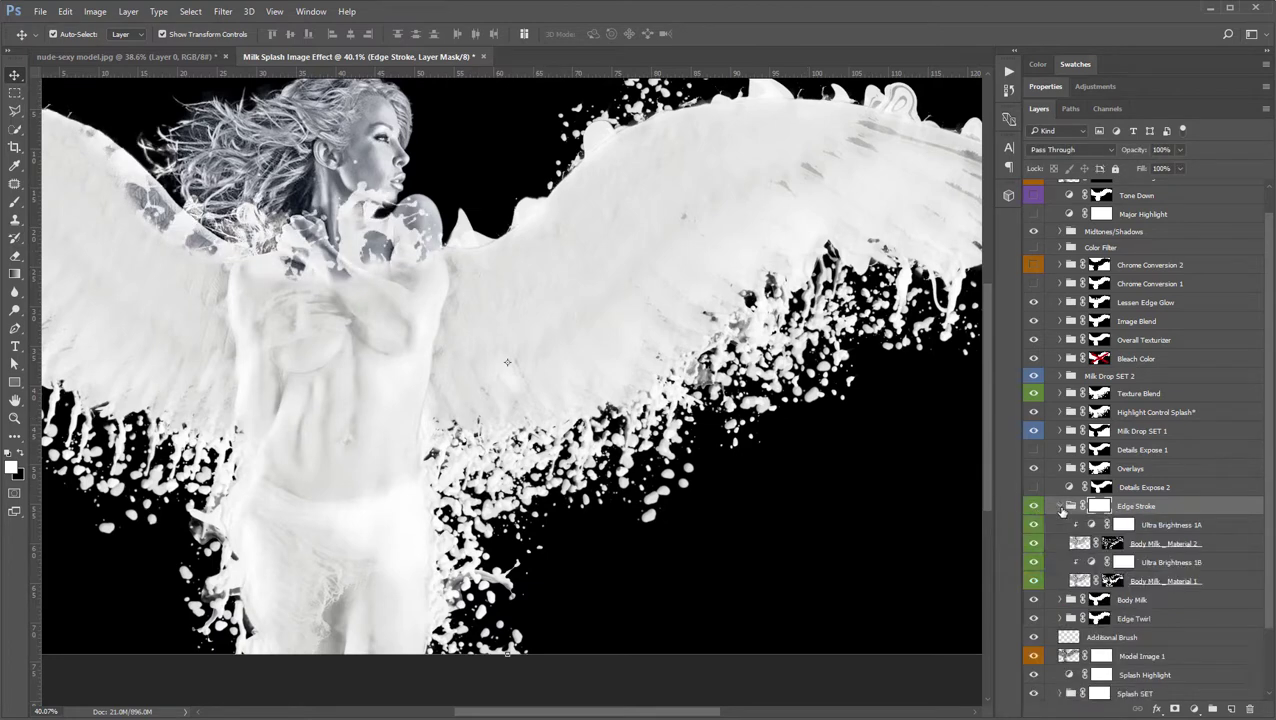
- Collapse Edge Stroke and hide the Milk Drop SET 2 and SET 1 splashes
left_click(1061, 507)
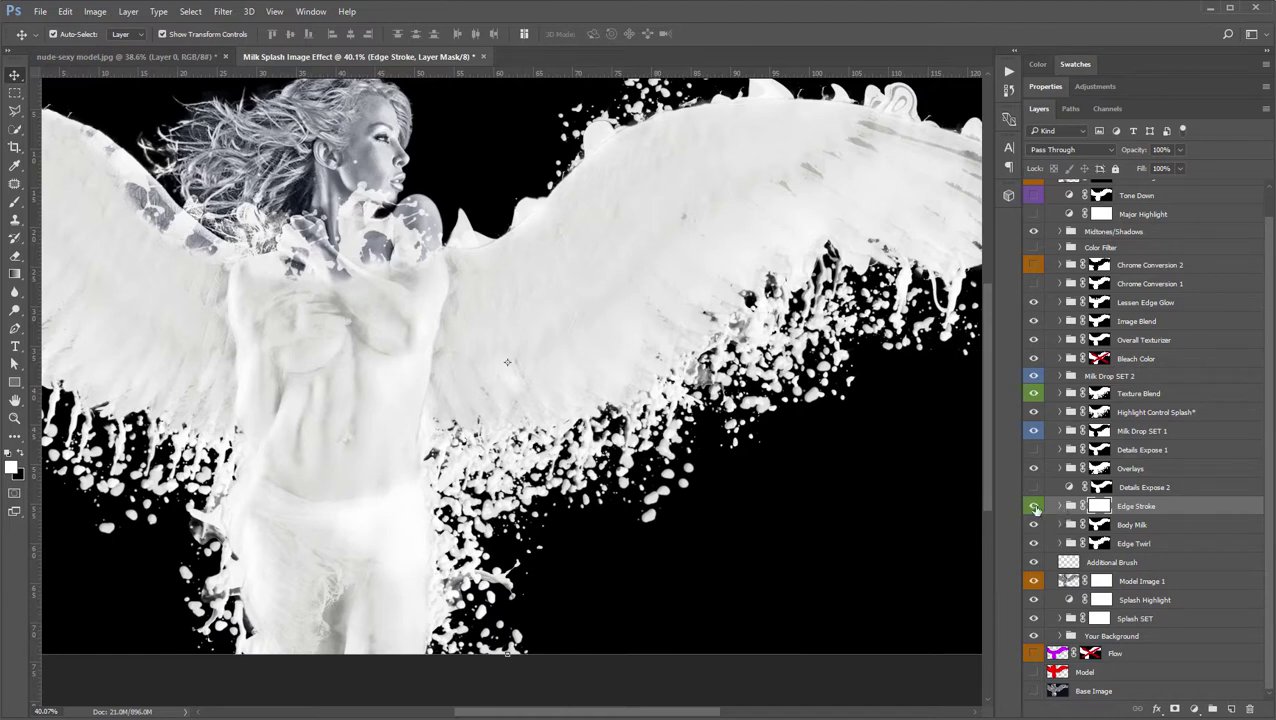
left_click(1143, 437)
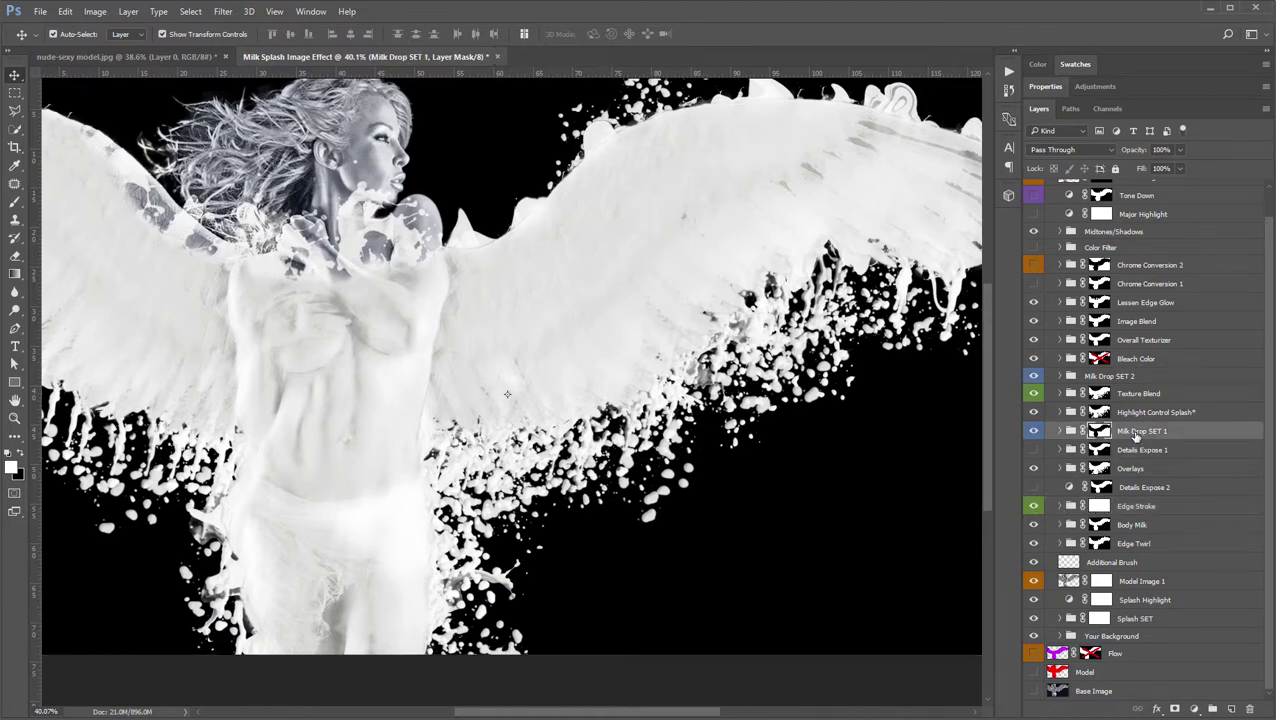
left_click(1110, 383)
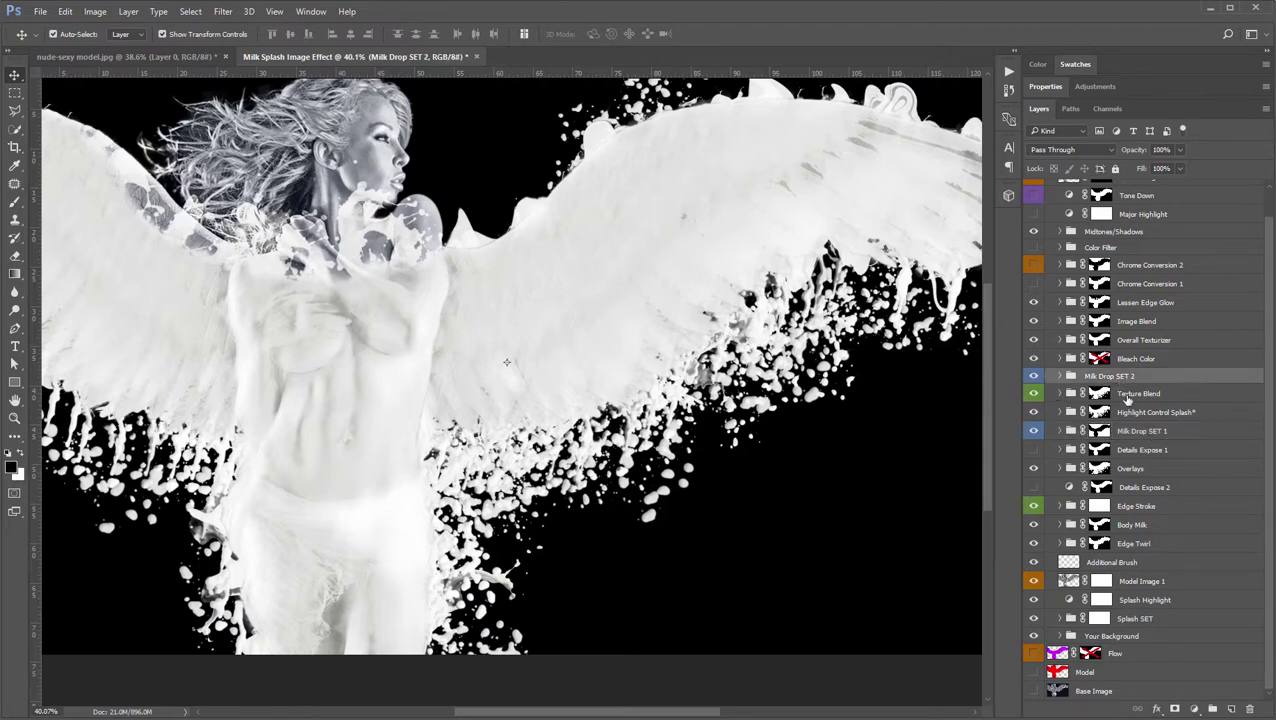
left_click(1122, 432)
left_click(1118, 378)
left_click(1033, 376)
left_click(1033, 431)
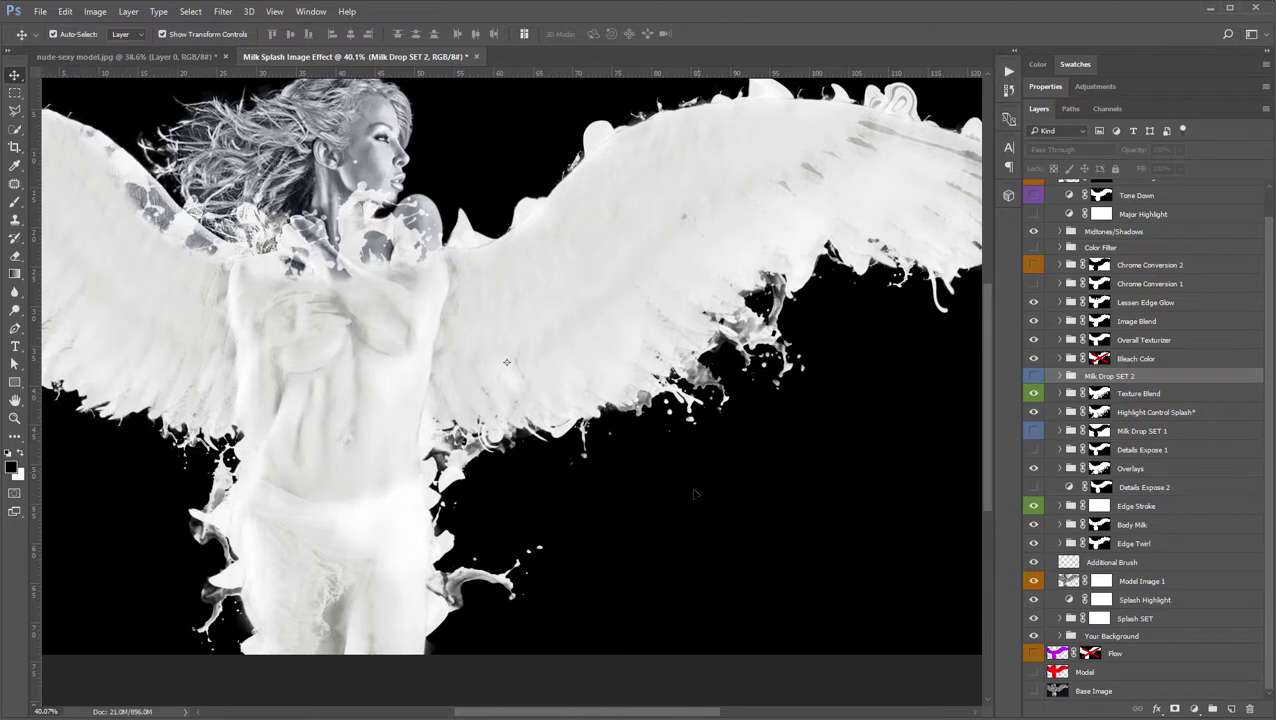
- Hide Model Image 1 for a pure-milk figure, show only Milk Drop SET 1, and select it
scroll(632, 534, "down", 2)
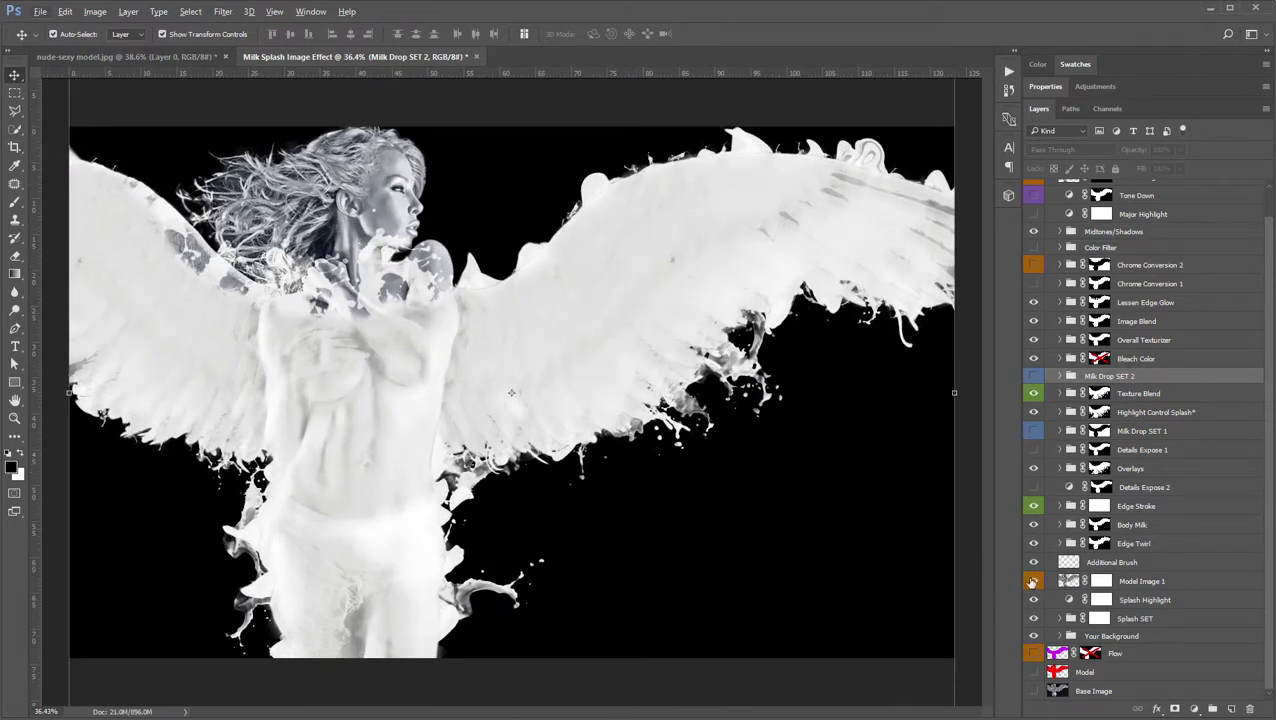
left_click(1033, 377)
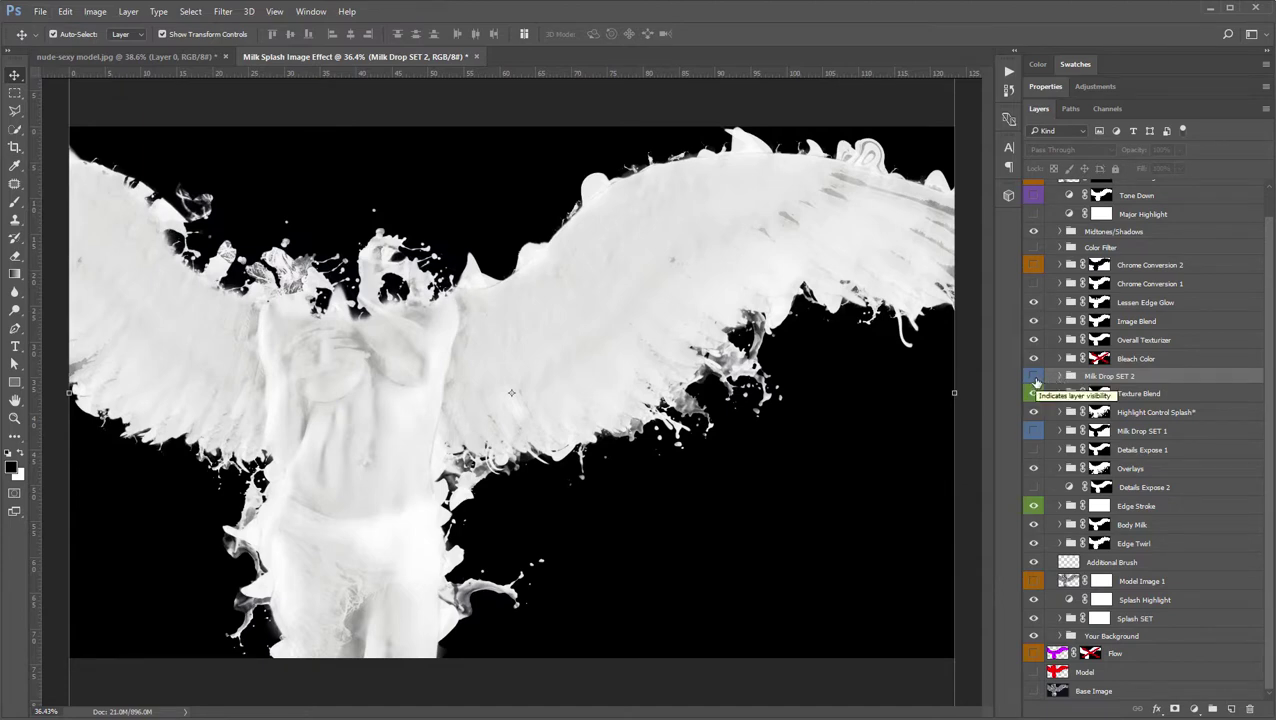
left_click(1034, 376)
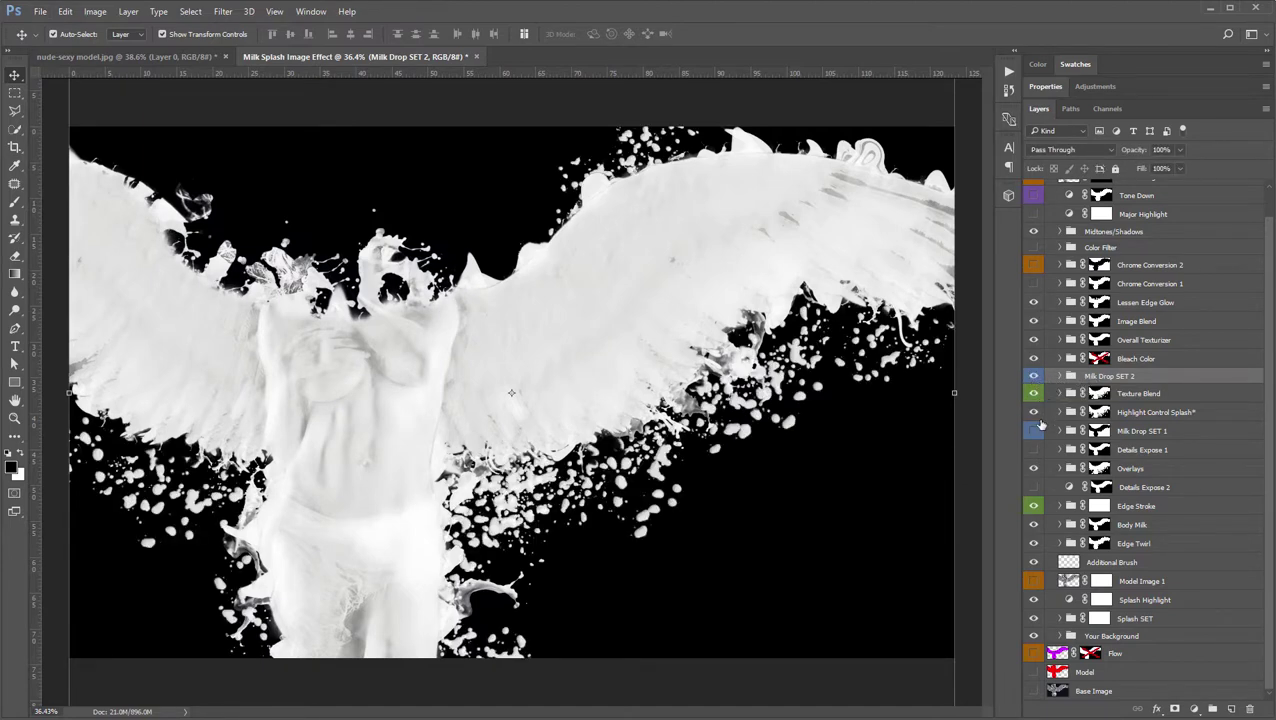
left_click(1033, 431)
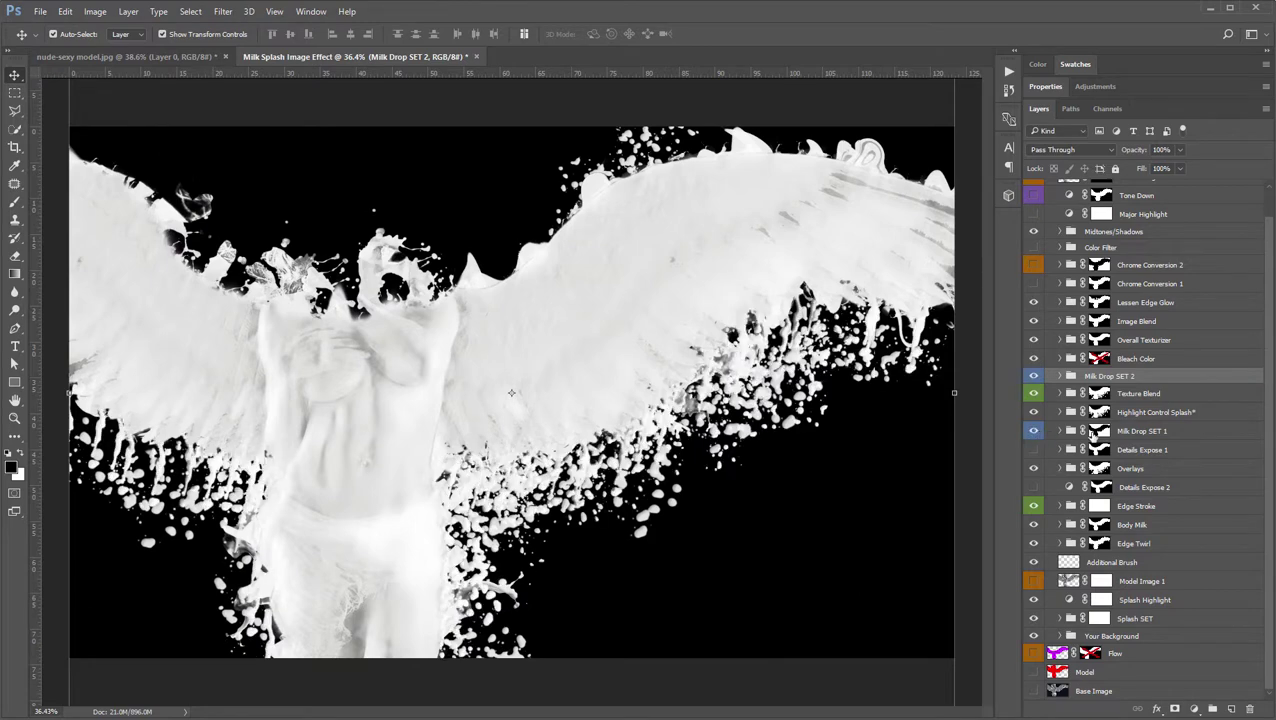
left_click(1034, 377)
left_click(1098, 431)
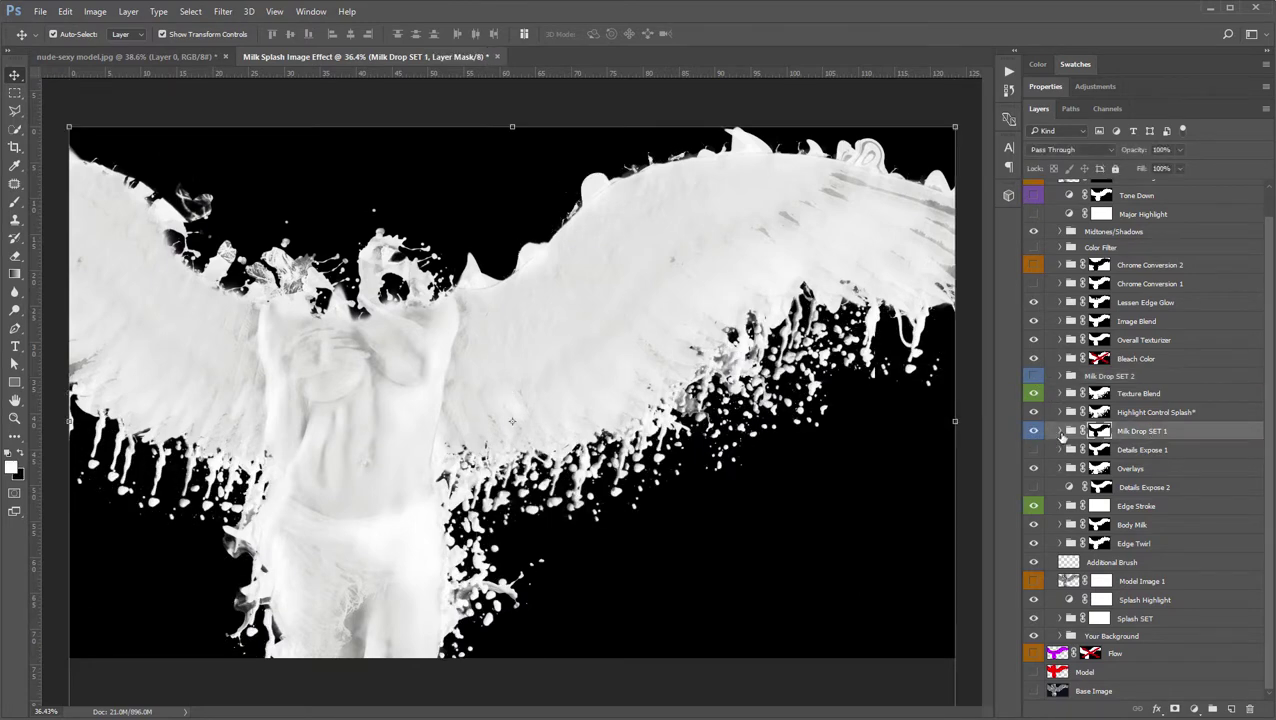
- Expand Milk Drop SET 1 and toggle Milk Drop 1B, 3 and 2 off and back on
left_click(1060, 431)
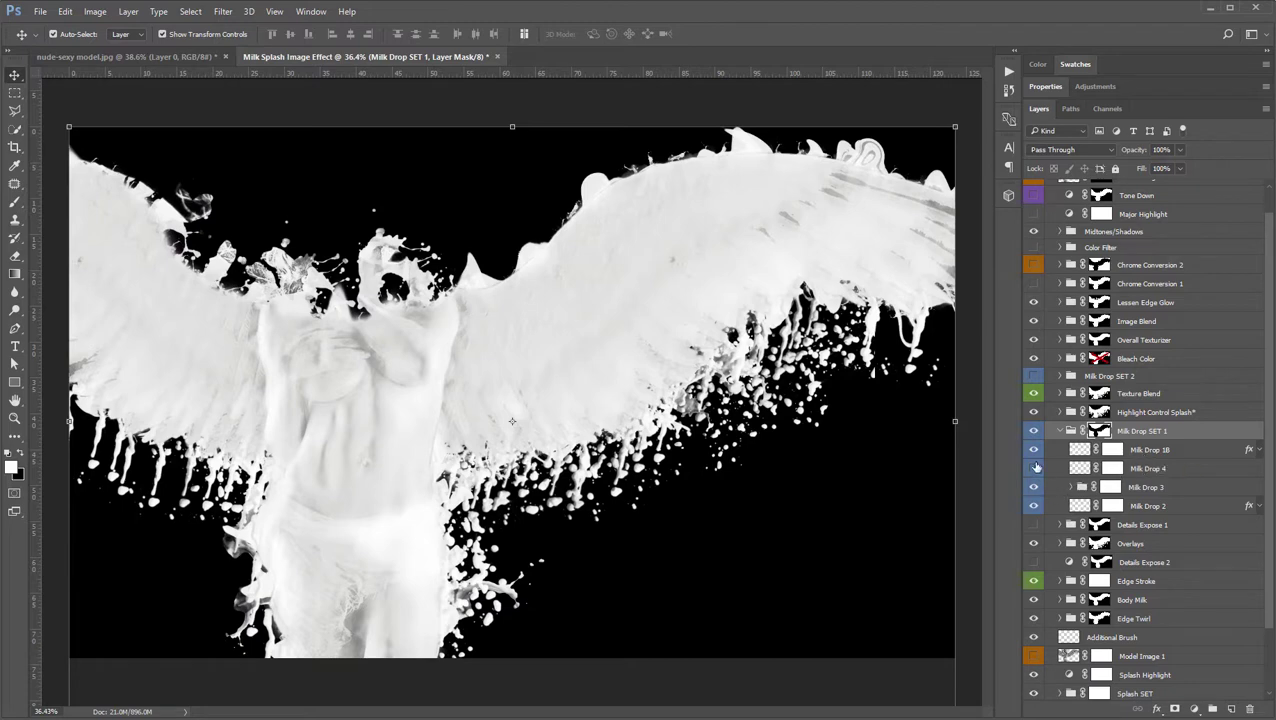
left_click(1033, 449)
left_click_drag(1036, 497, 1033, 508)
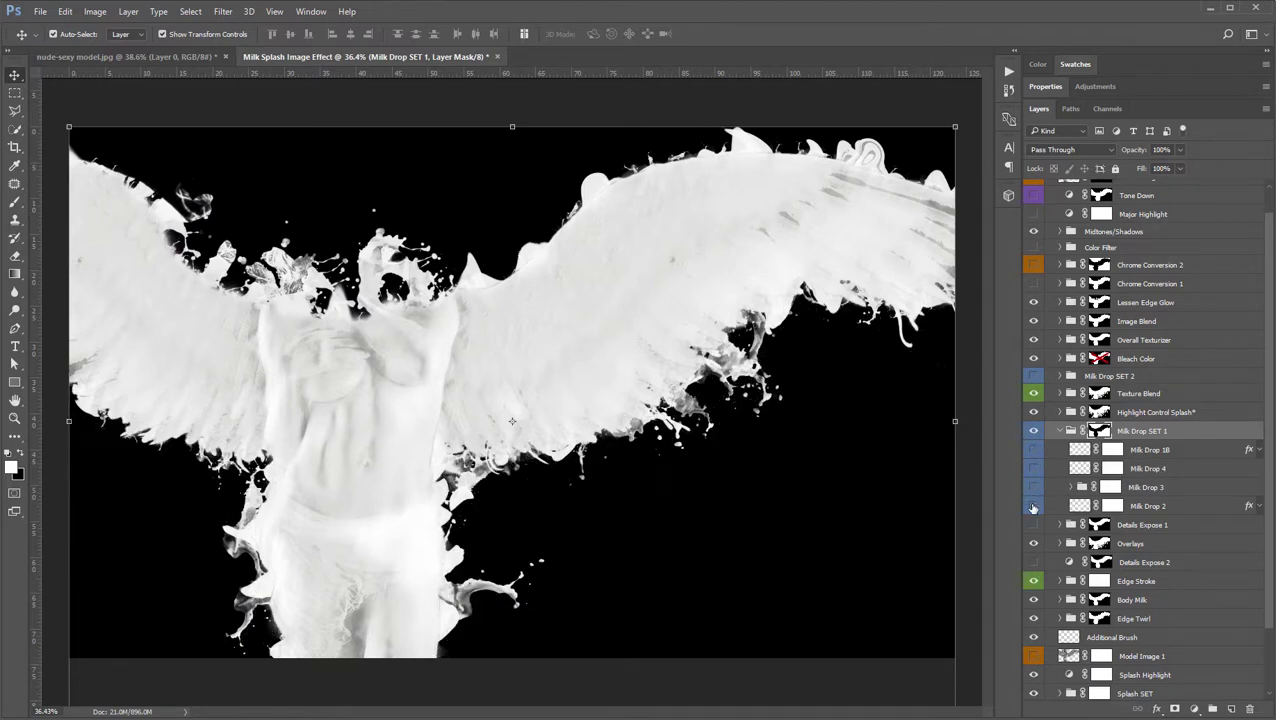
left_click(1033, 506)
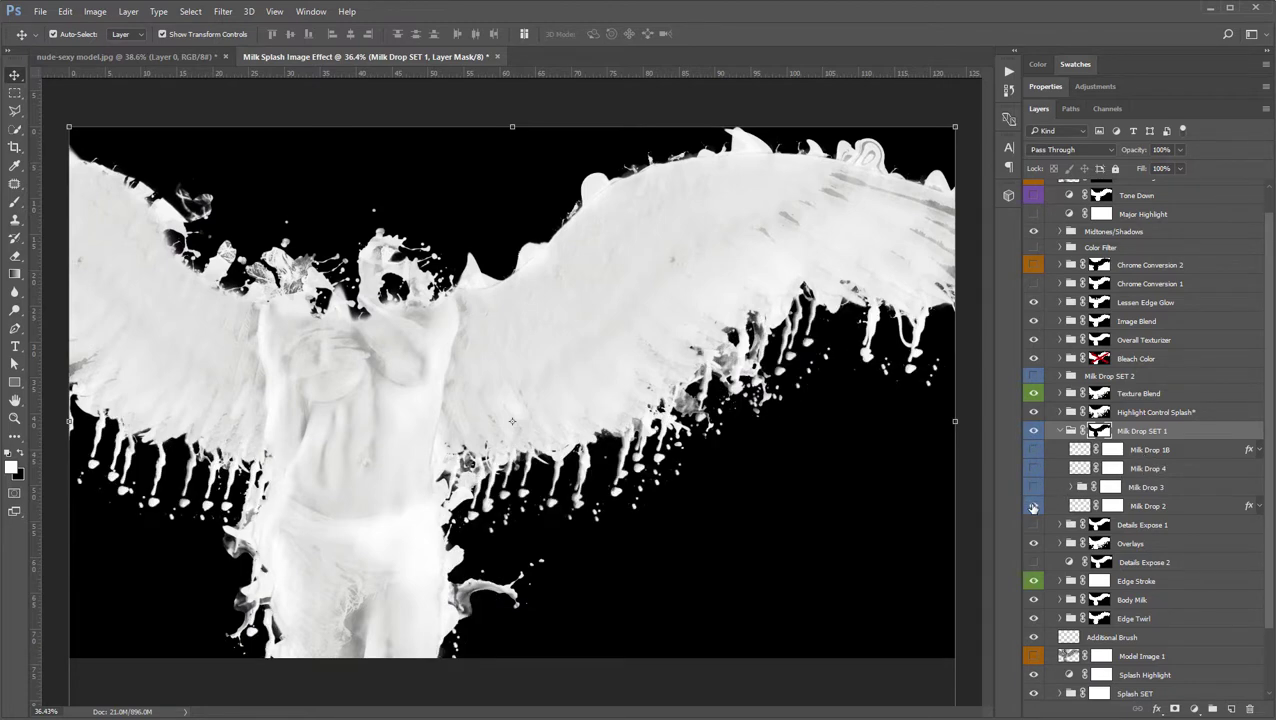
left_click(1034, 488)
left_click(1034, 452)
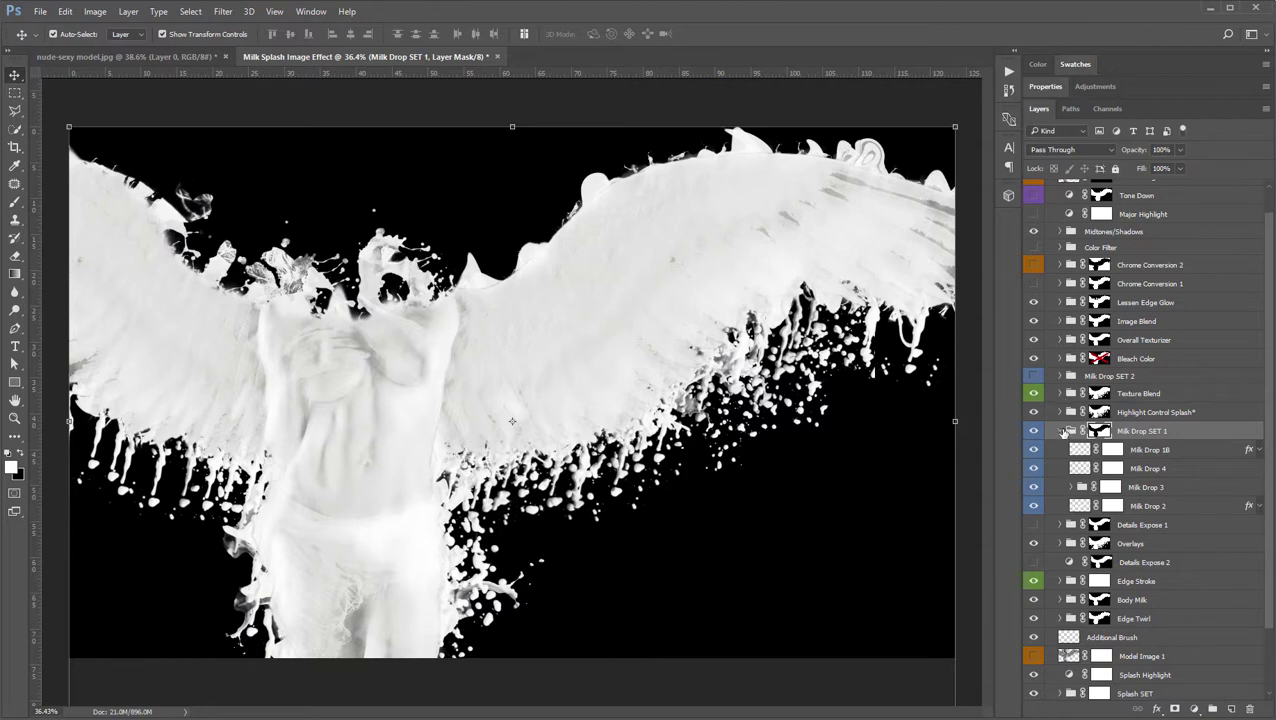
- Collapse Milk Drop SET 1, show and expand SET 2, hide Milk Drop 1A, and compare Milk Drop 1B_1
left_click(1060, 430)
left_click(1034, 376)
left_click(1060, 376)
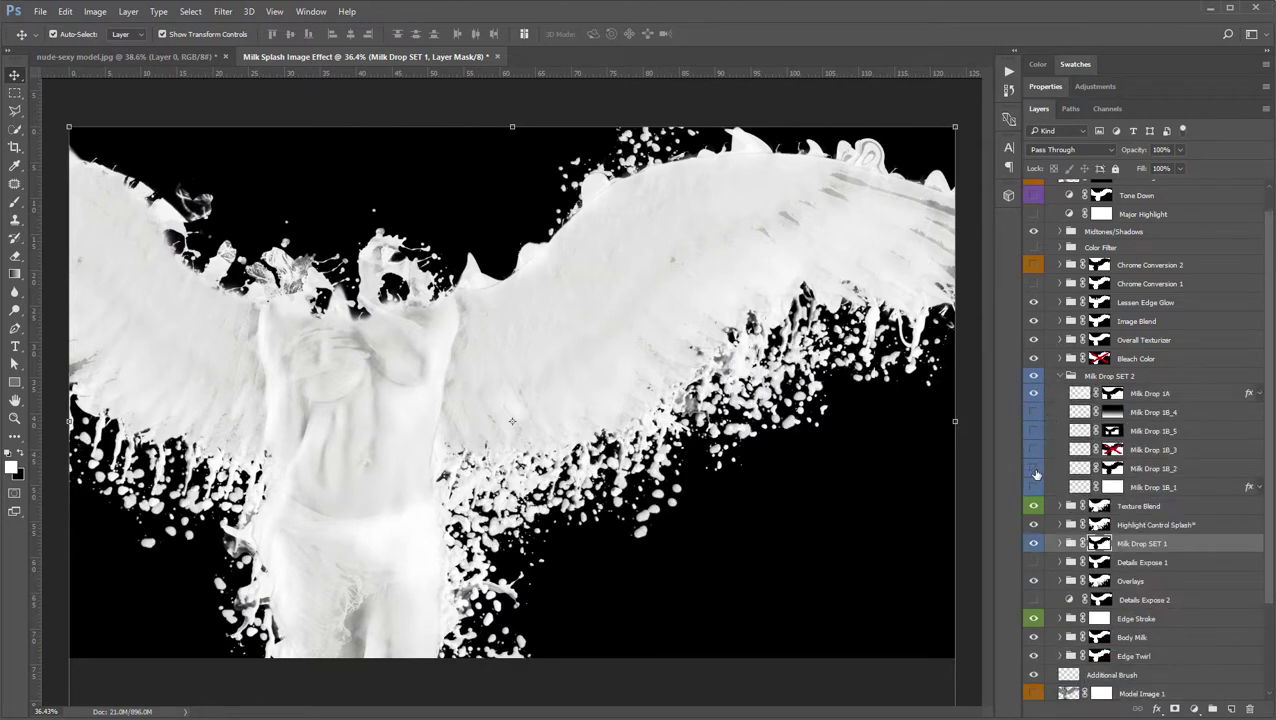
left_click(1034, 395)
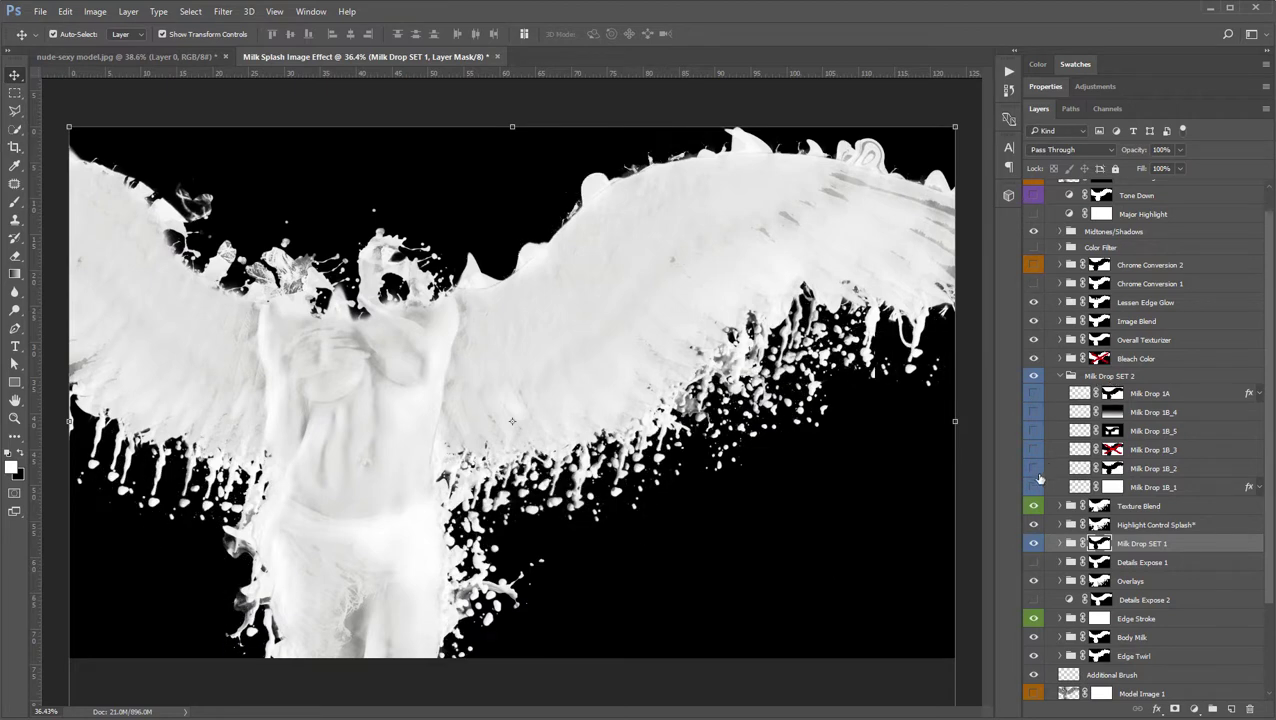
left_click(1034, 545)
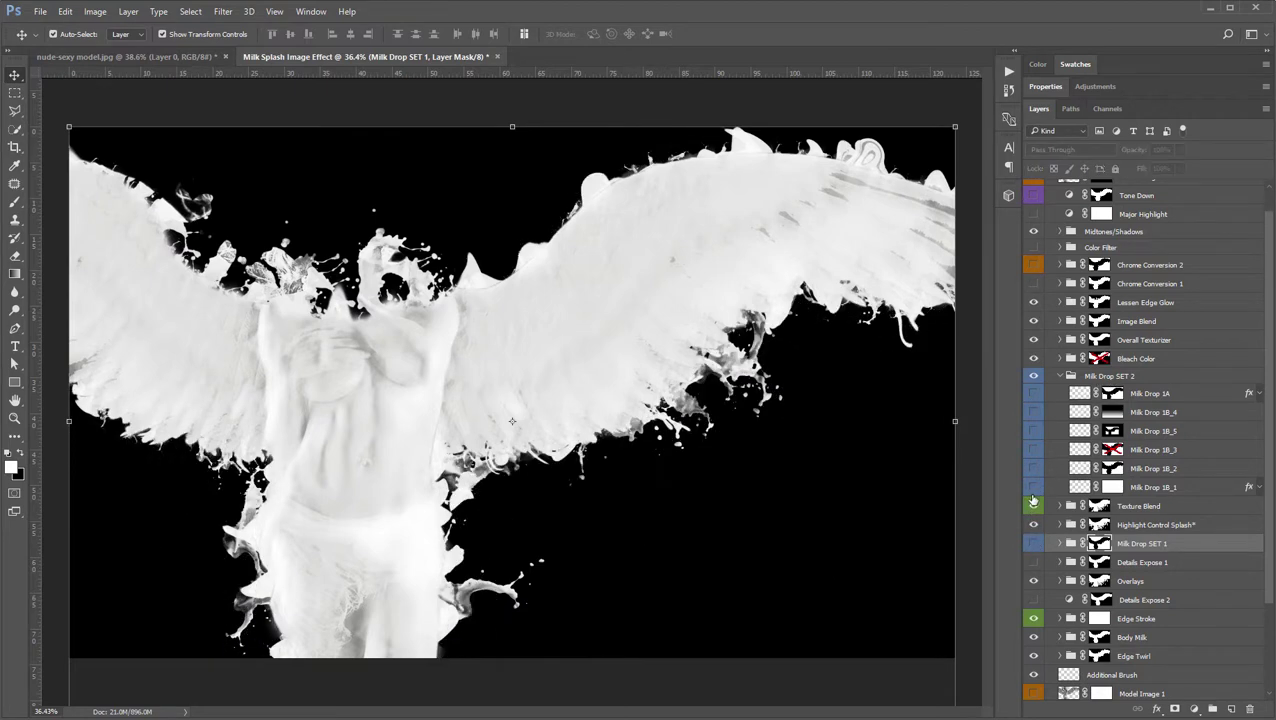
left_click(1034, 488)
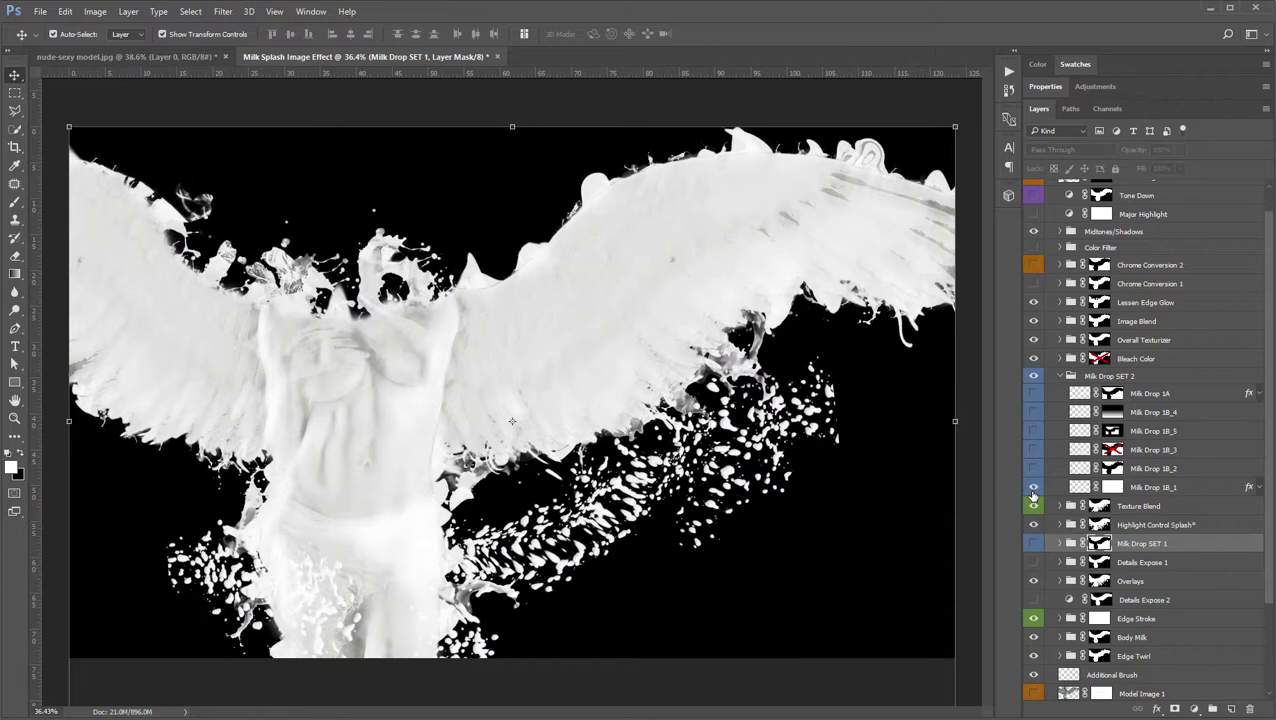
left_click(1034, 546)
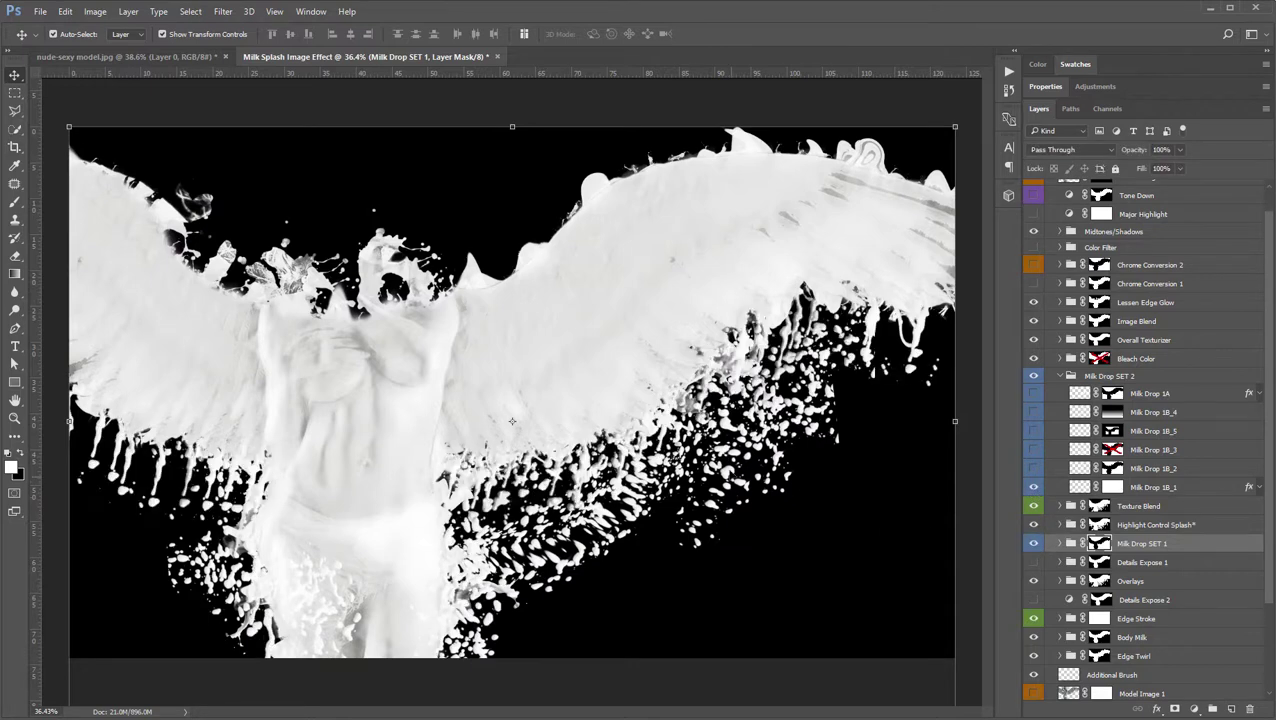
- Compare Milk Drop 1B_2, 1B_3 and 1B_5, leaving only Milk Drop 1B_4 visible and selected
left_click(1034, 469)
left_click(1034, 488)
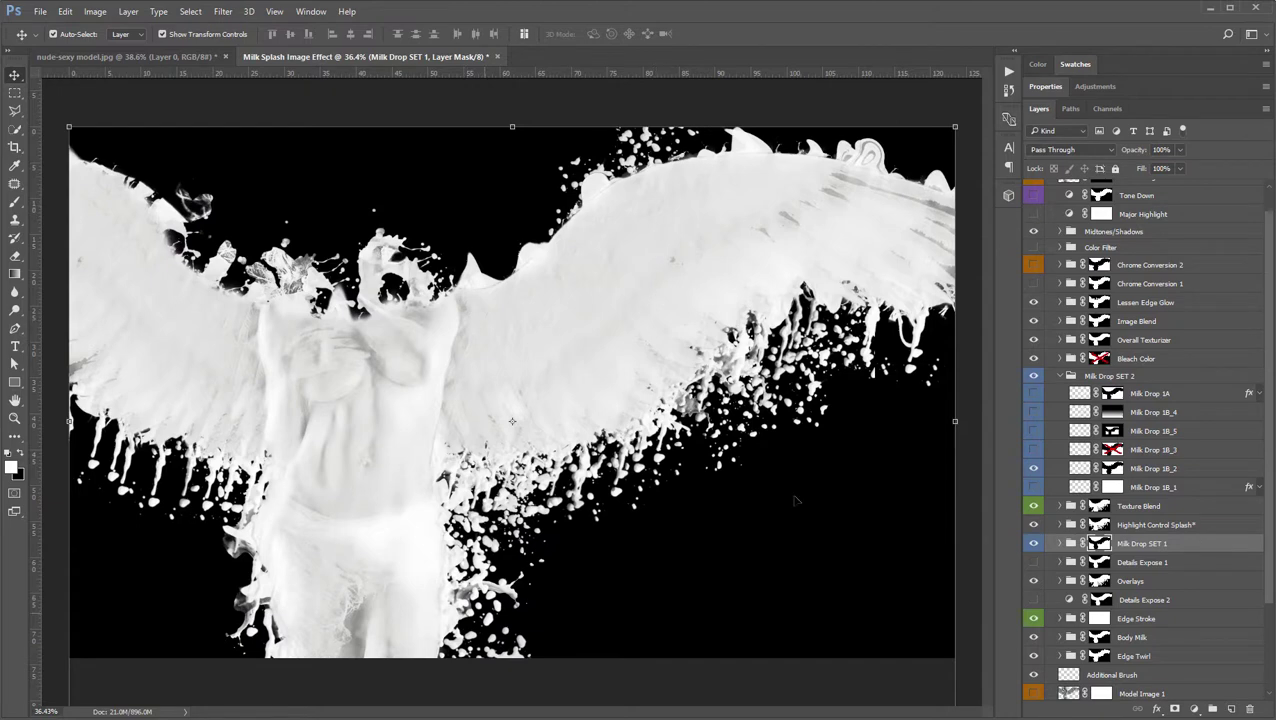
left_click(1034, 469)
left_click(1034, 450)
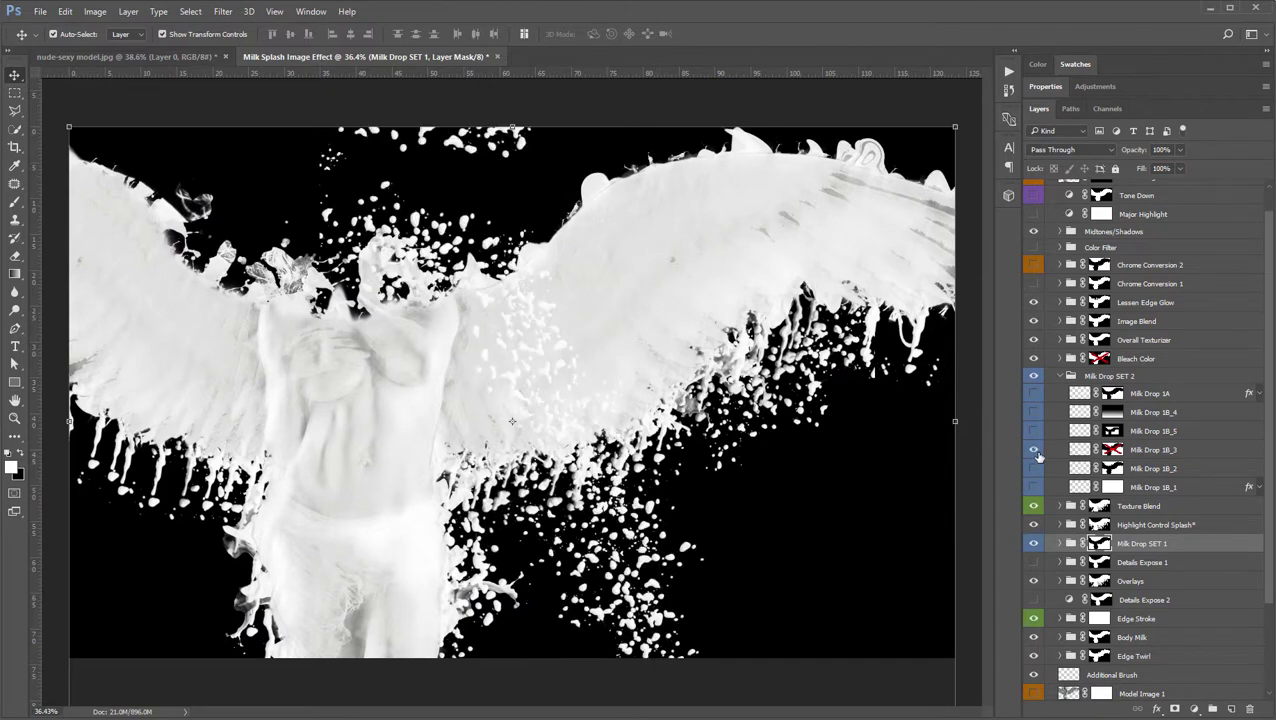
left_click(1035, 451)
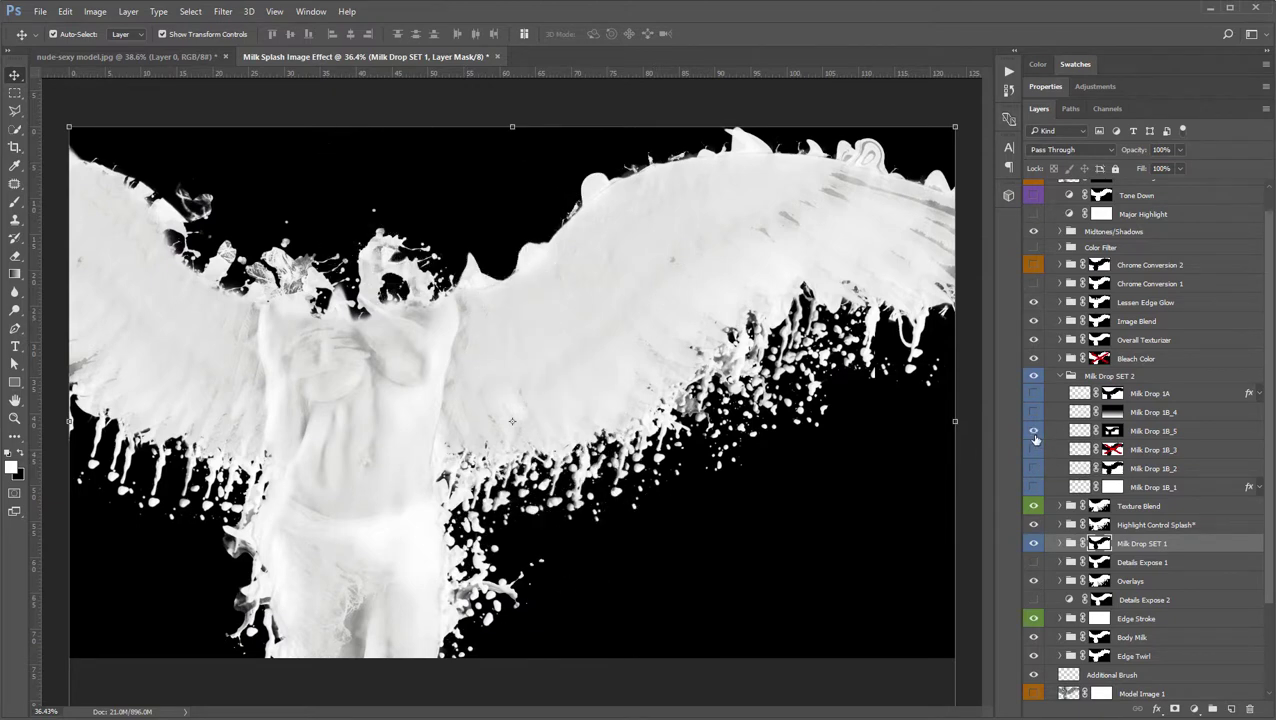
left_click(1035, 422)
left_click(1138, 415)
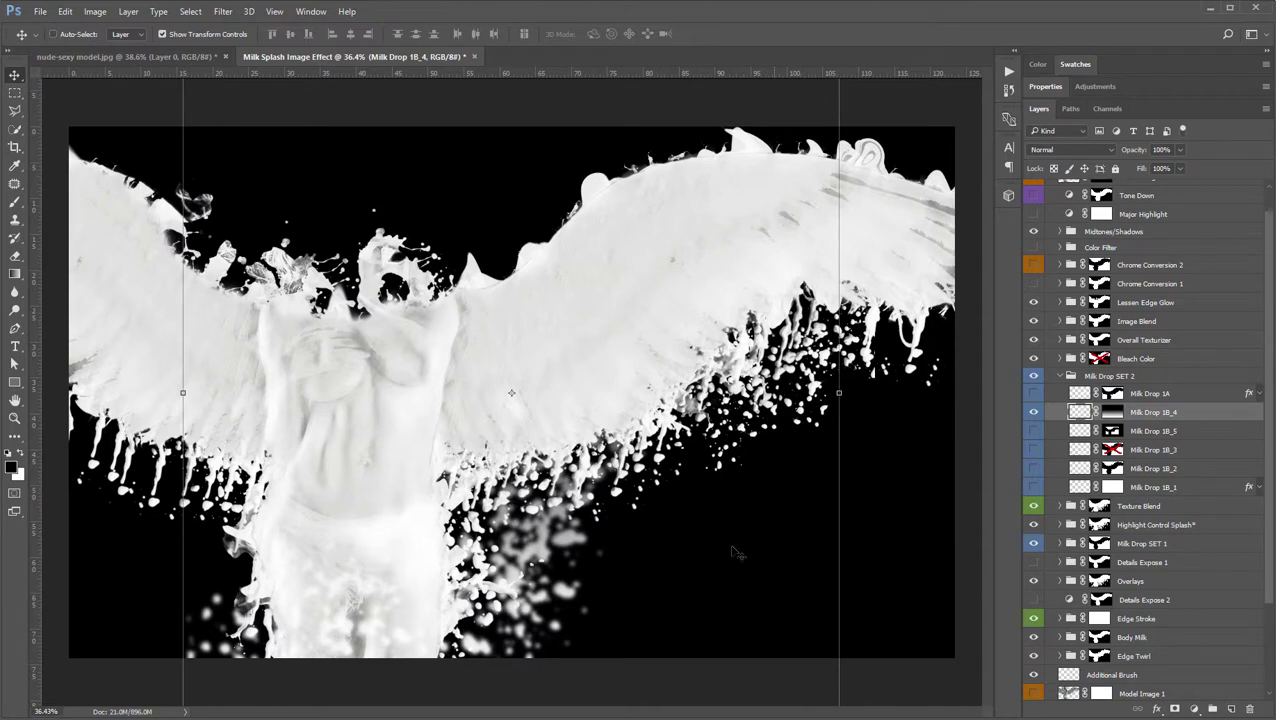
- Free-transform the Milk Drop 1B_4 droplets up and to the left and commit
left_click_drag(615, 597, 546, 512)
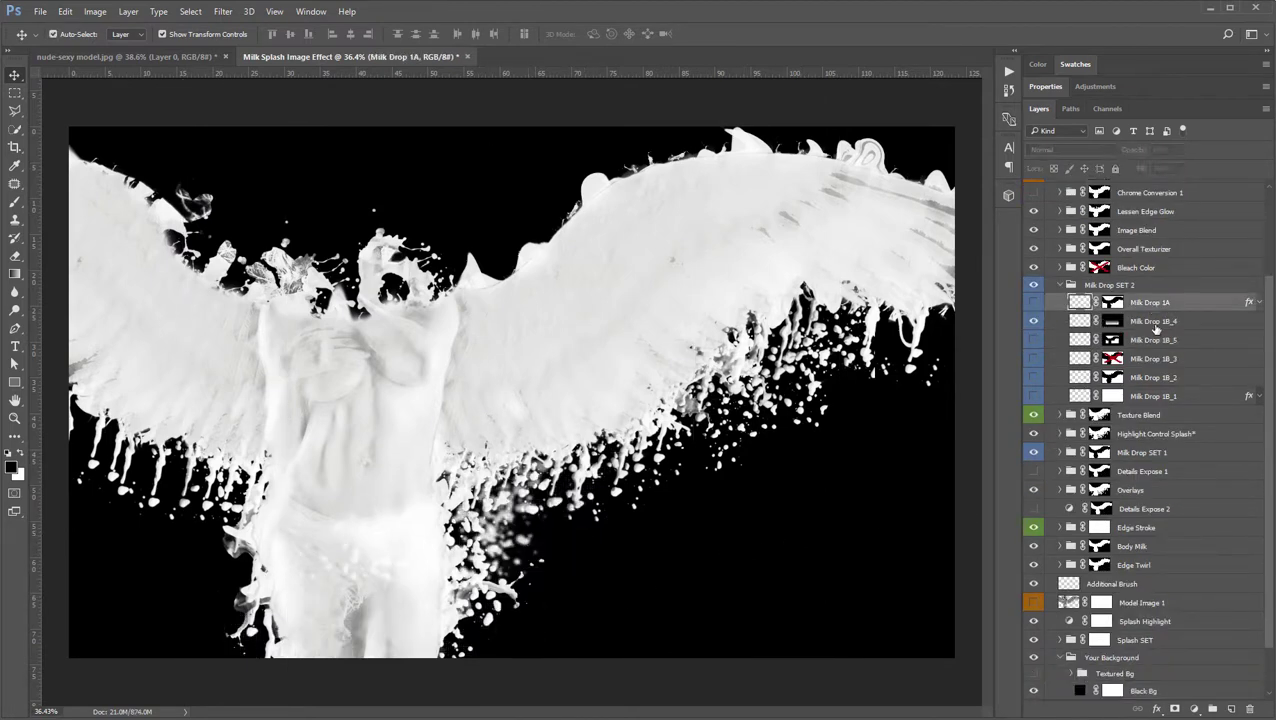
left_click(1152, 321)
key("ctrl+t")
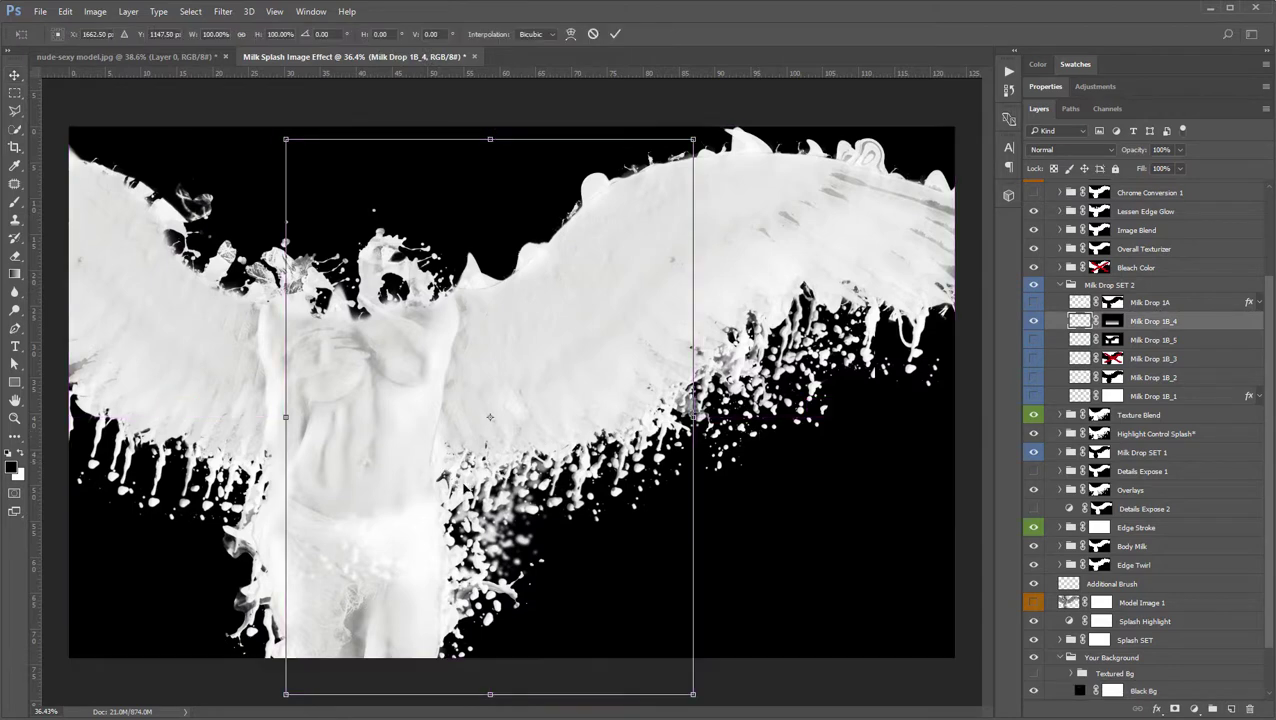
left_click_drag(352, 466, 560, 500)
left_click_drag(565, 425, 489, 418)
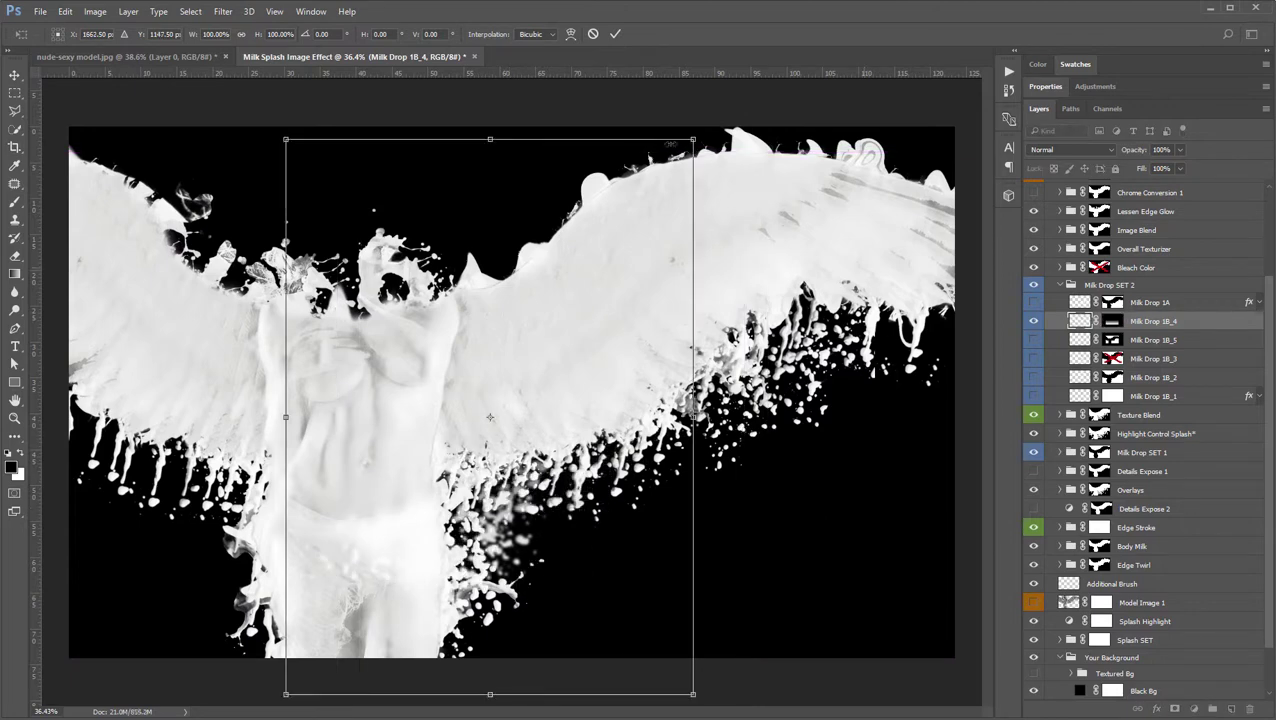
left_click(614, 34)
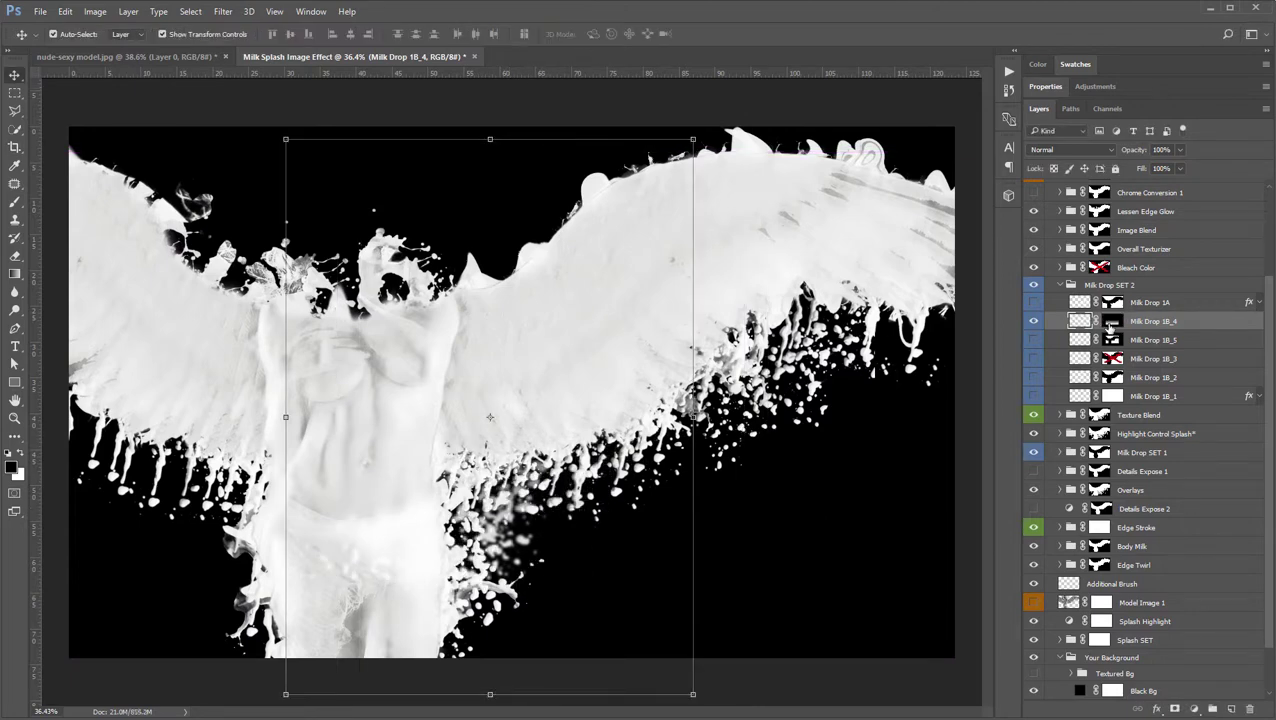
- Disable the Milk Drop 1B_4 layer mask from its mask options
right_click(1108, 325)
left_click(1112, 331)
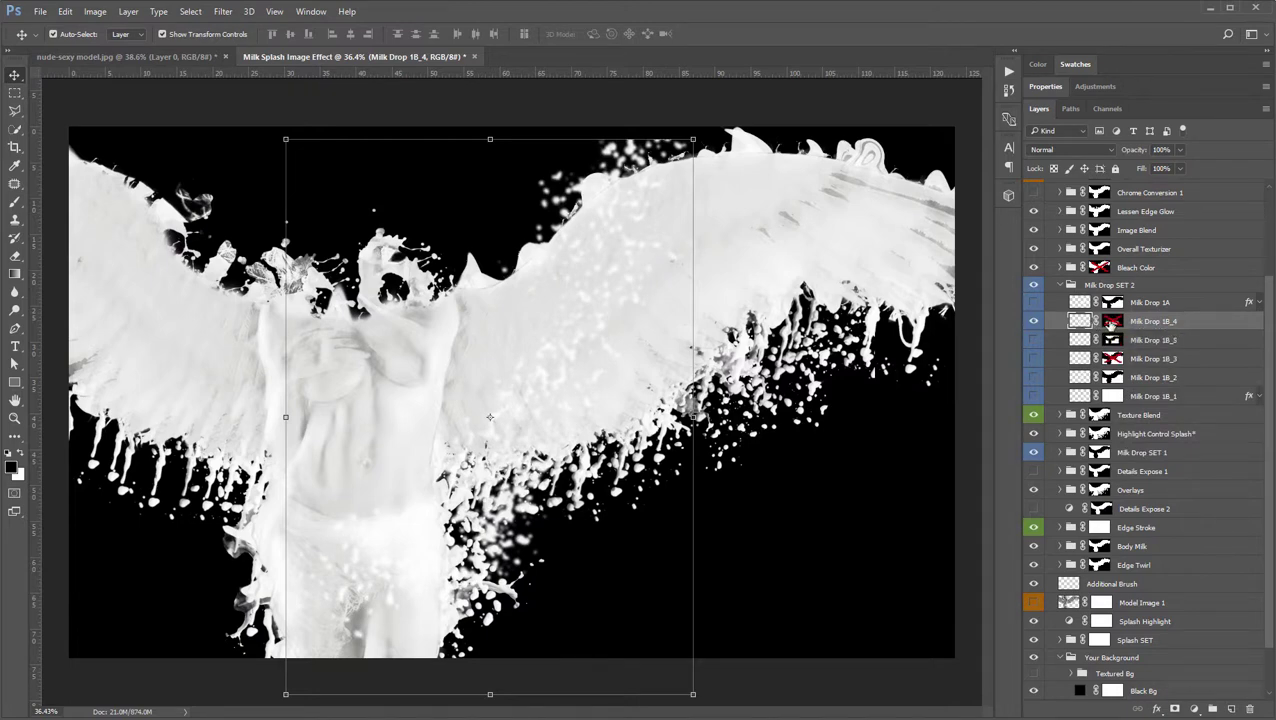
right_click(1109, 325)
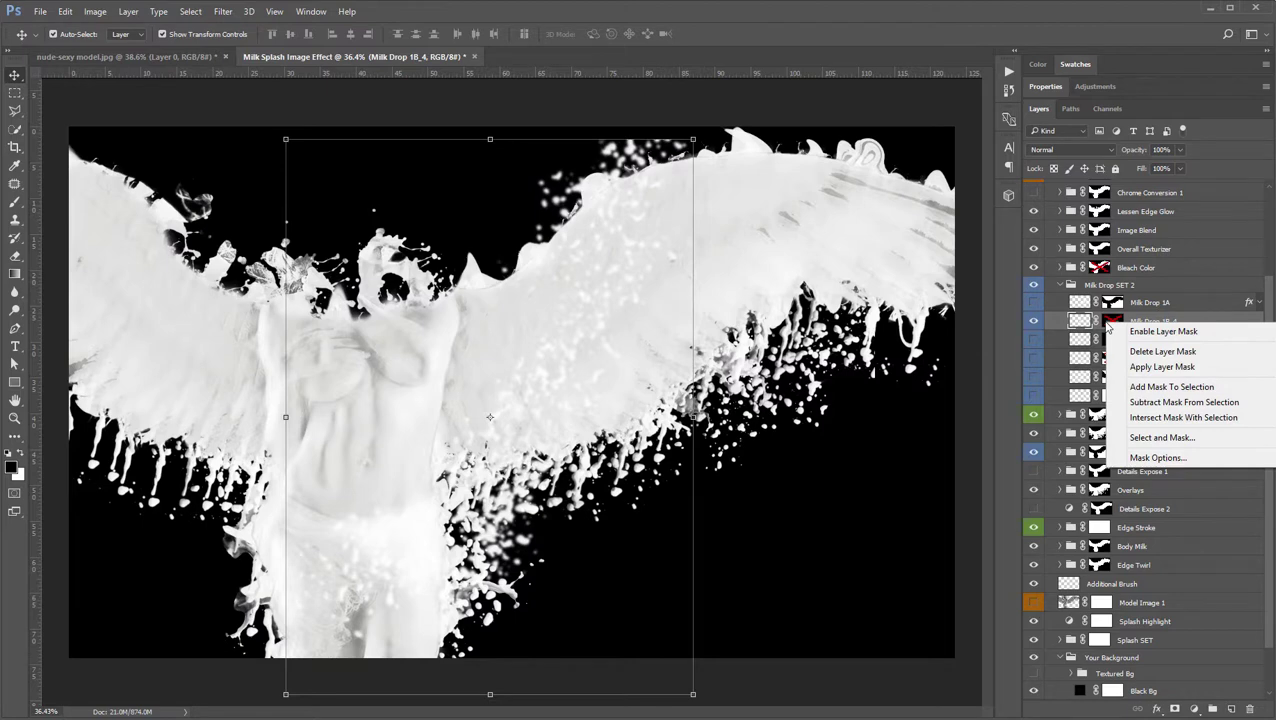
key("Escape")
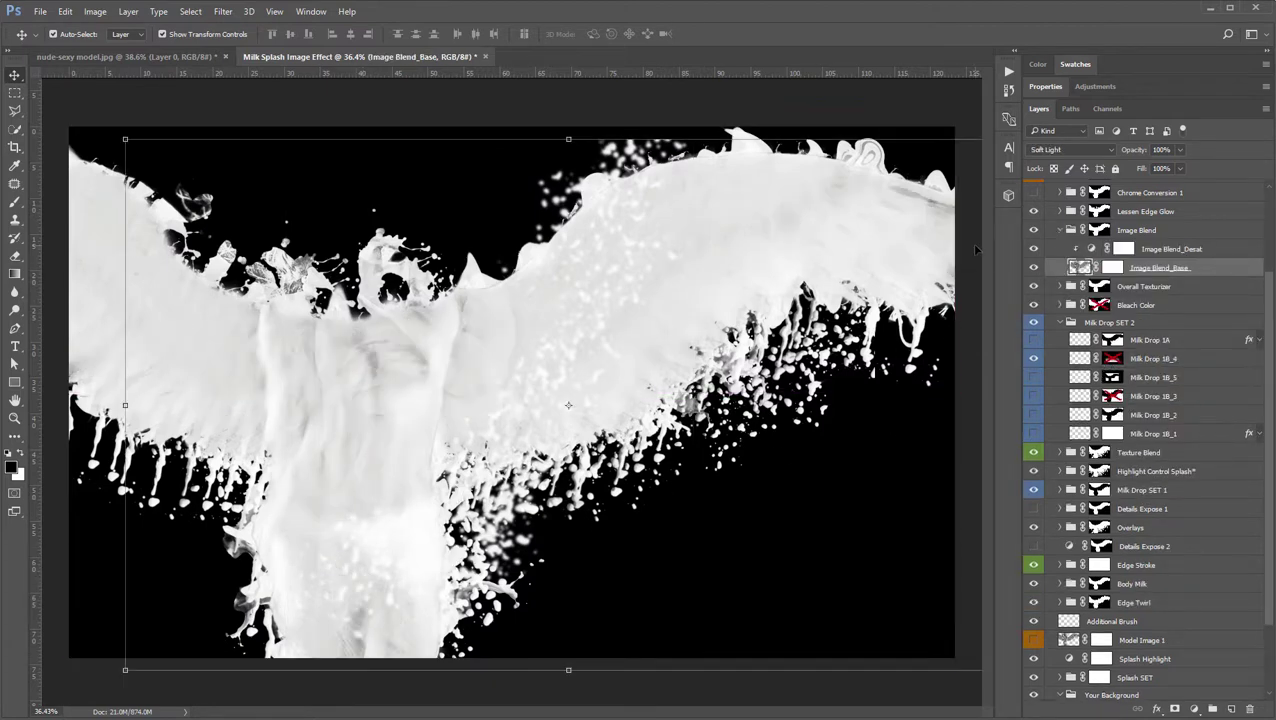
- Move the Milk Drop 1B_4 droplets right and rotate them about 38°, then commit
left_click(1150, 359)
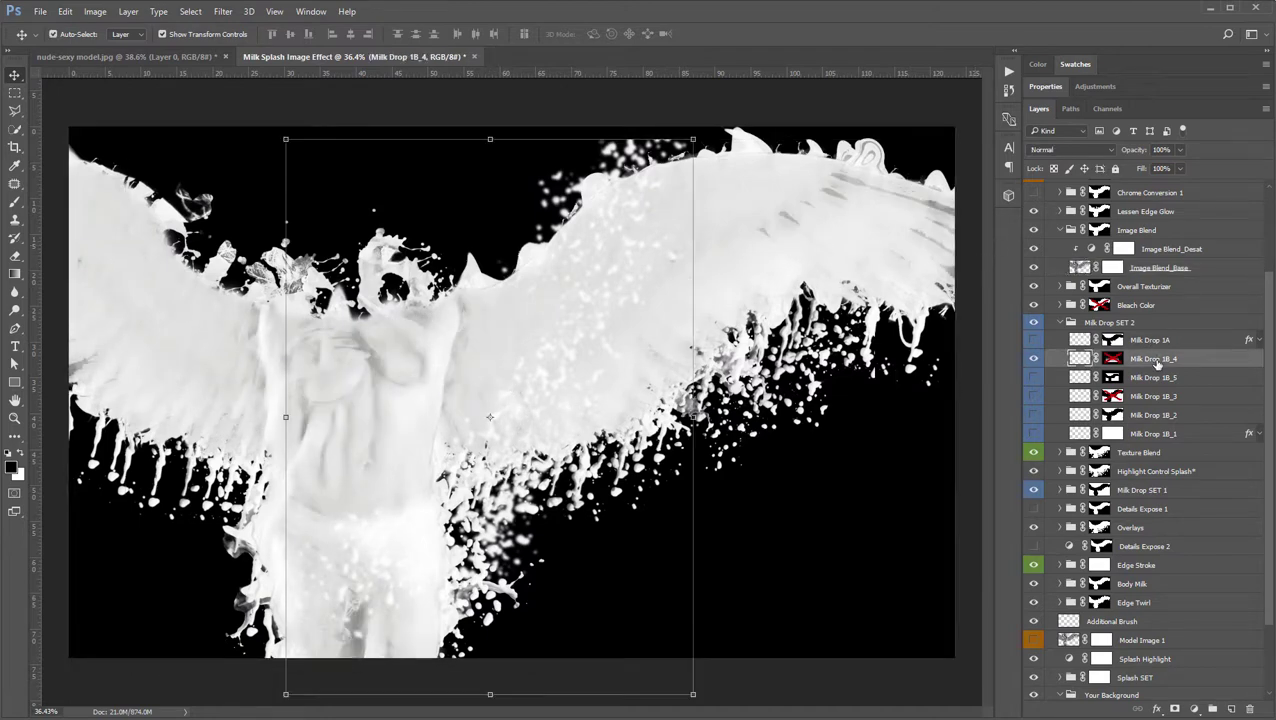
key("ctrl+t")
left_click_drag(660, 372, 744, 384)
left_click_drag(740, 336, 732, 338)
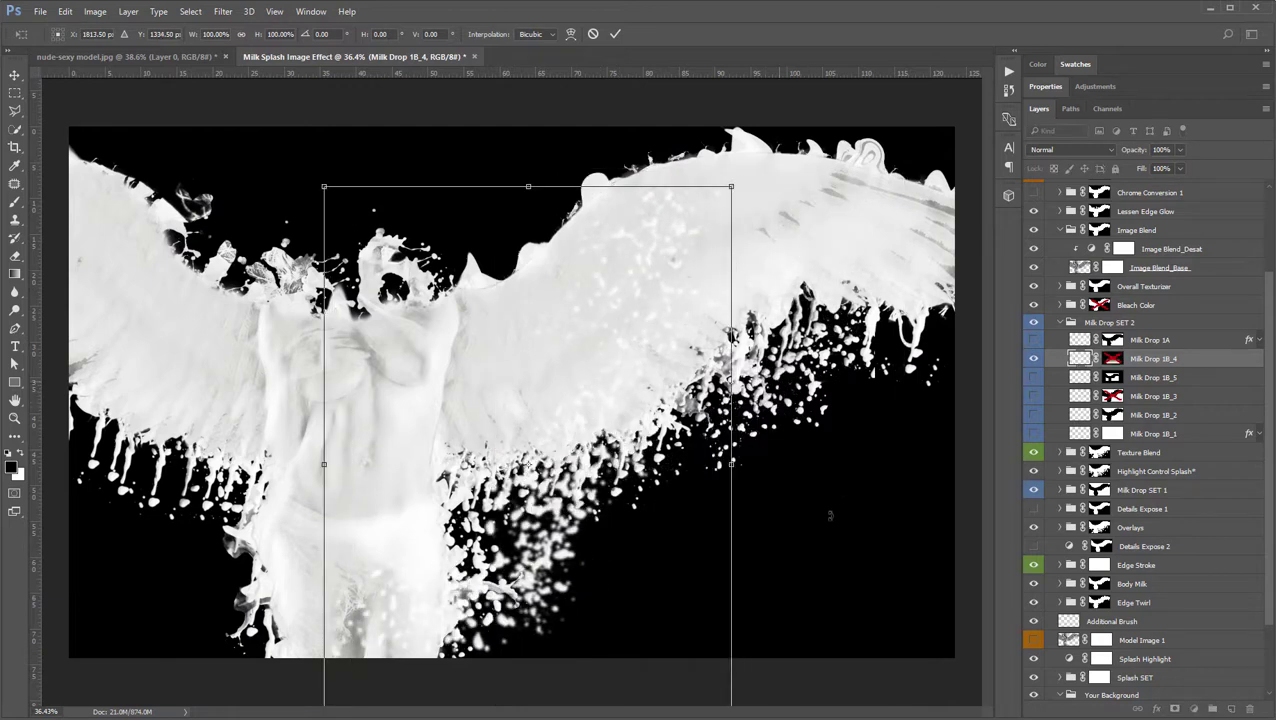
left_click_drag(829, 515, 567, 480)
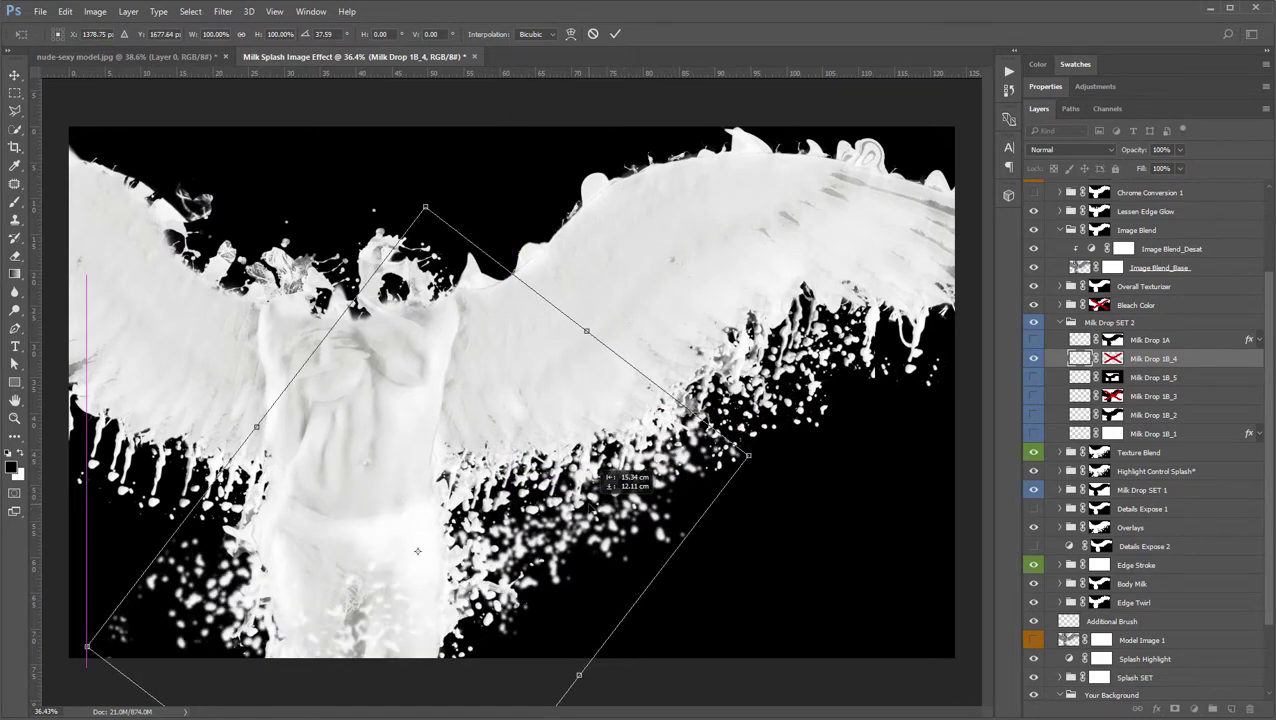
left_click(614, 35)
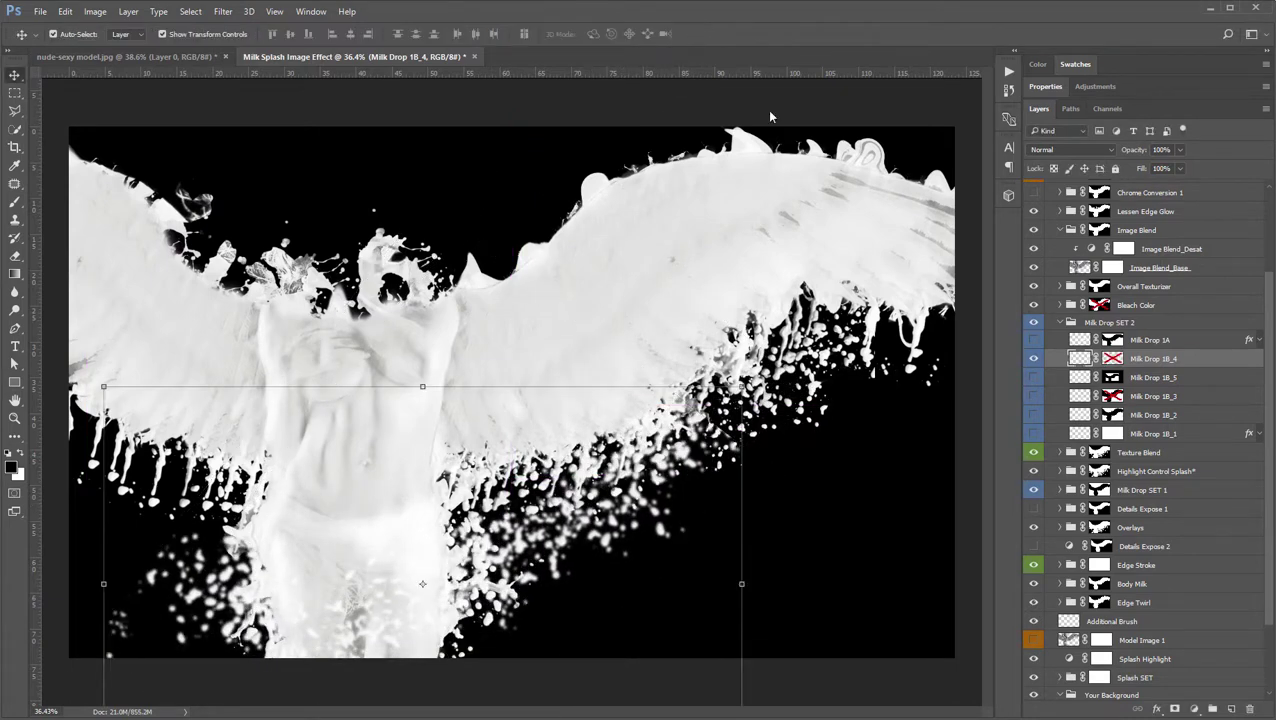
- Hide Milk Drop 1B_4, compare Milk Drop 1A off and on, and collapse Milk Drop SET 2
left_click(1111, 360)
left_click(1034, 358)
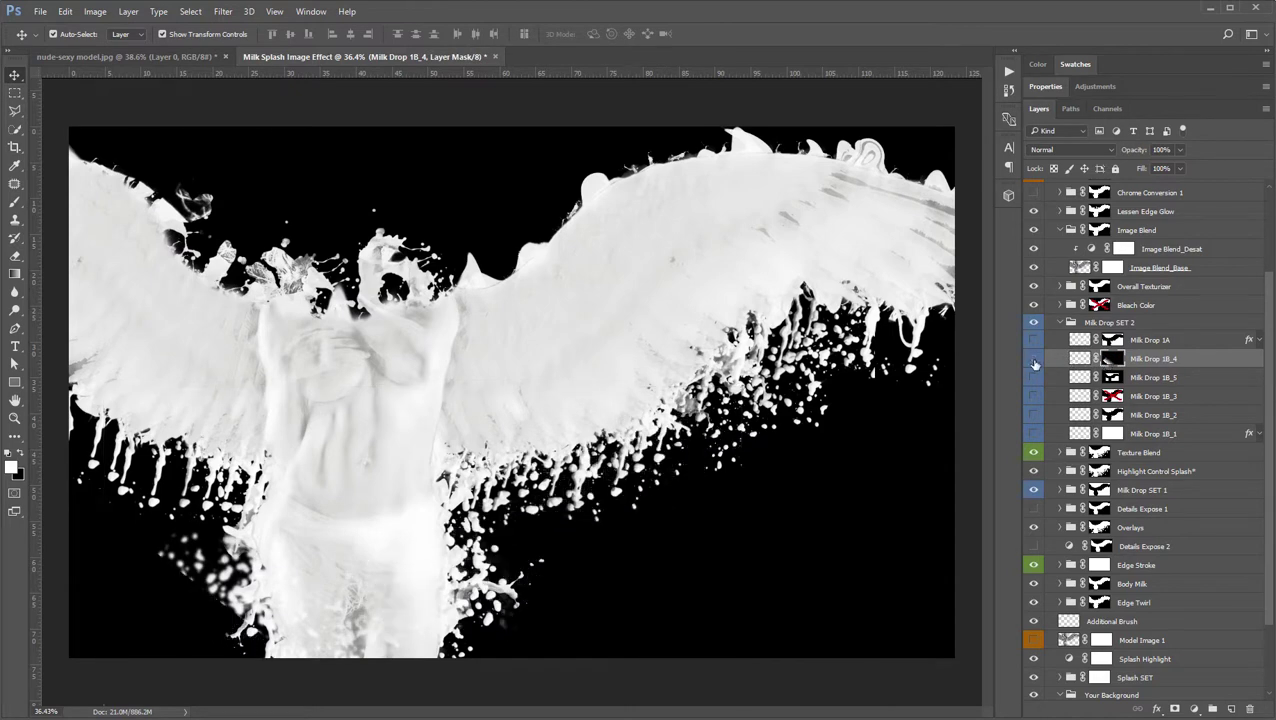
left_click(1146, 342)
left_click(1035, 342)
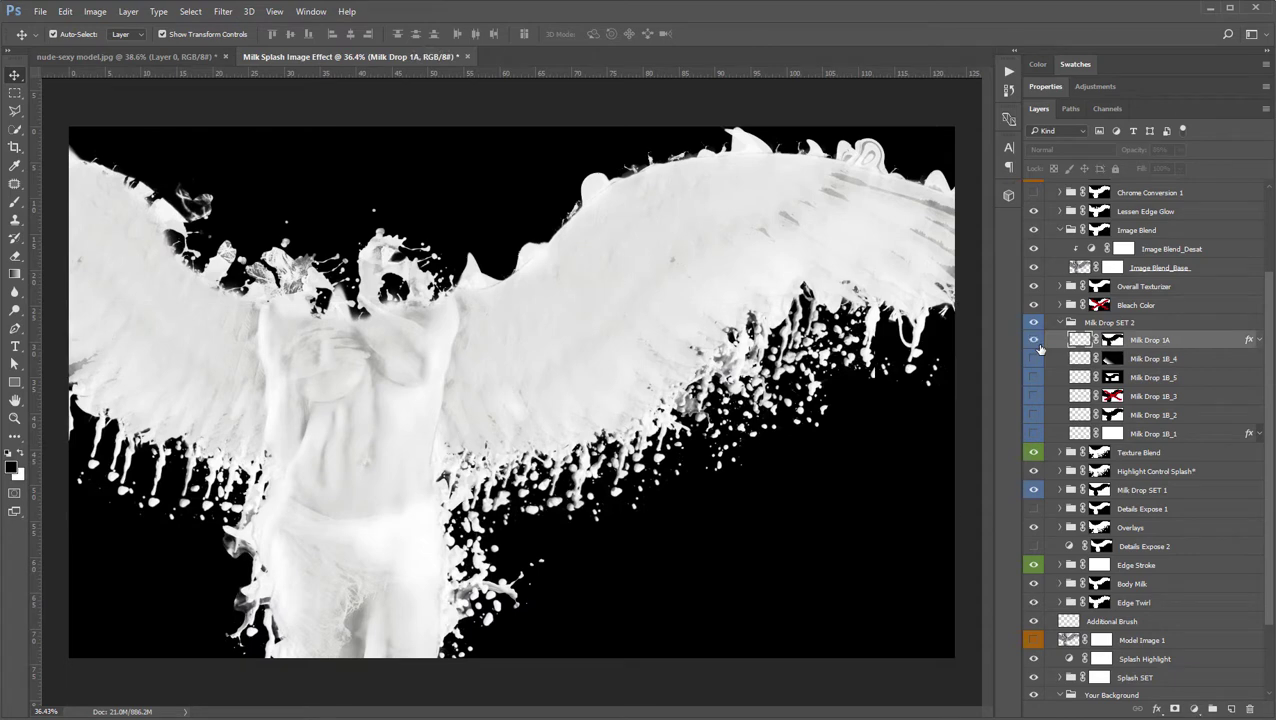
left_click(1035, 341)
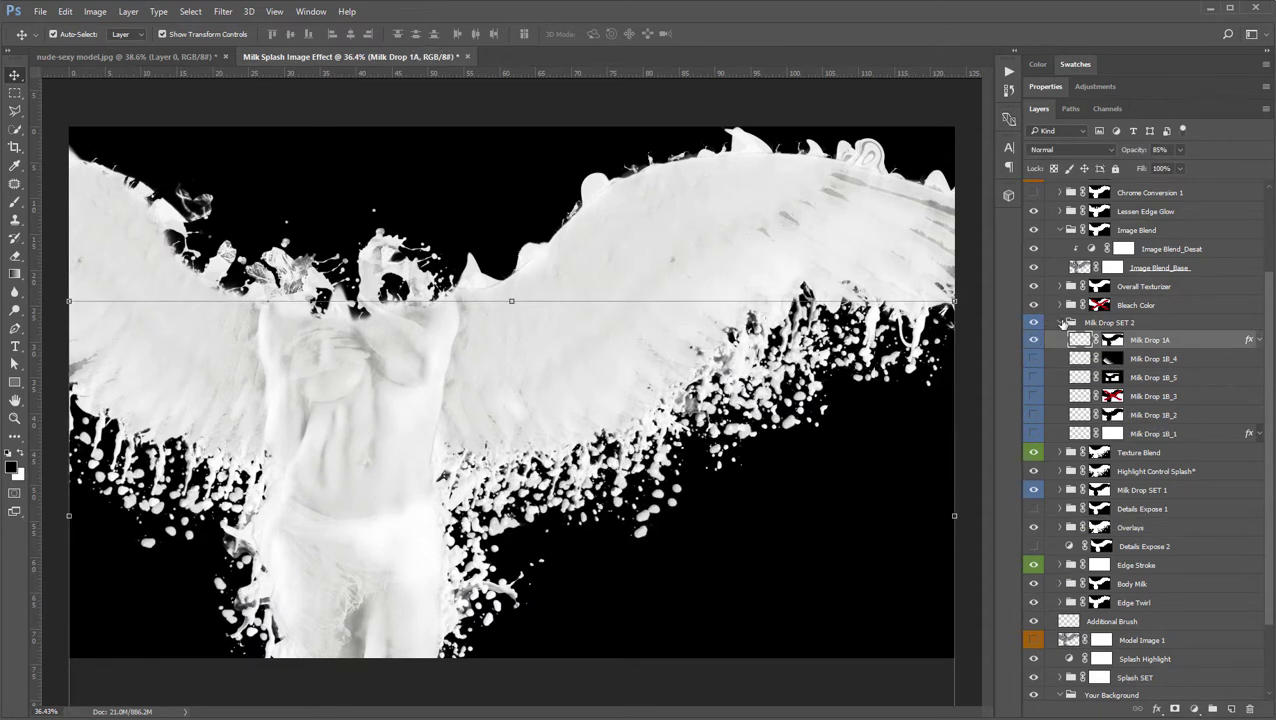
left_click(1066, 326)
left_click(1060, 324)
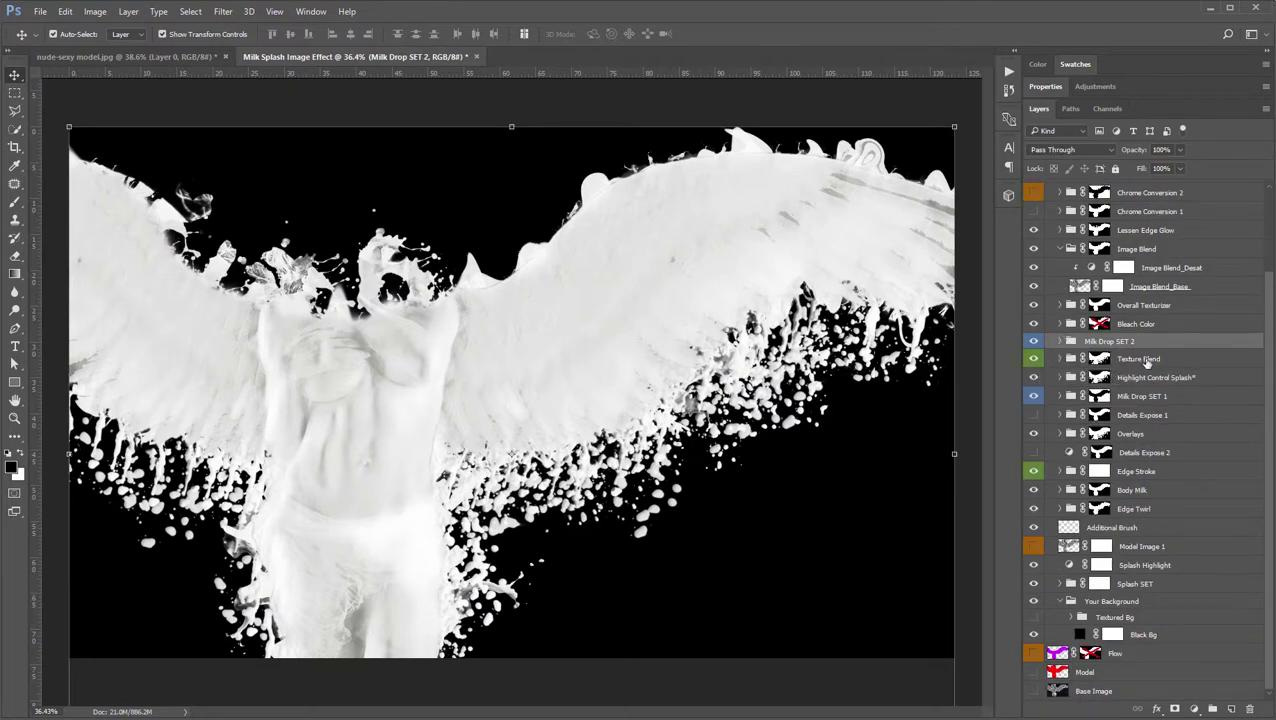
left_click(1145, 361)
left_click(1034, 359)
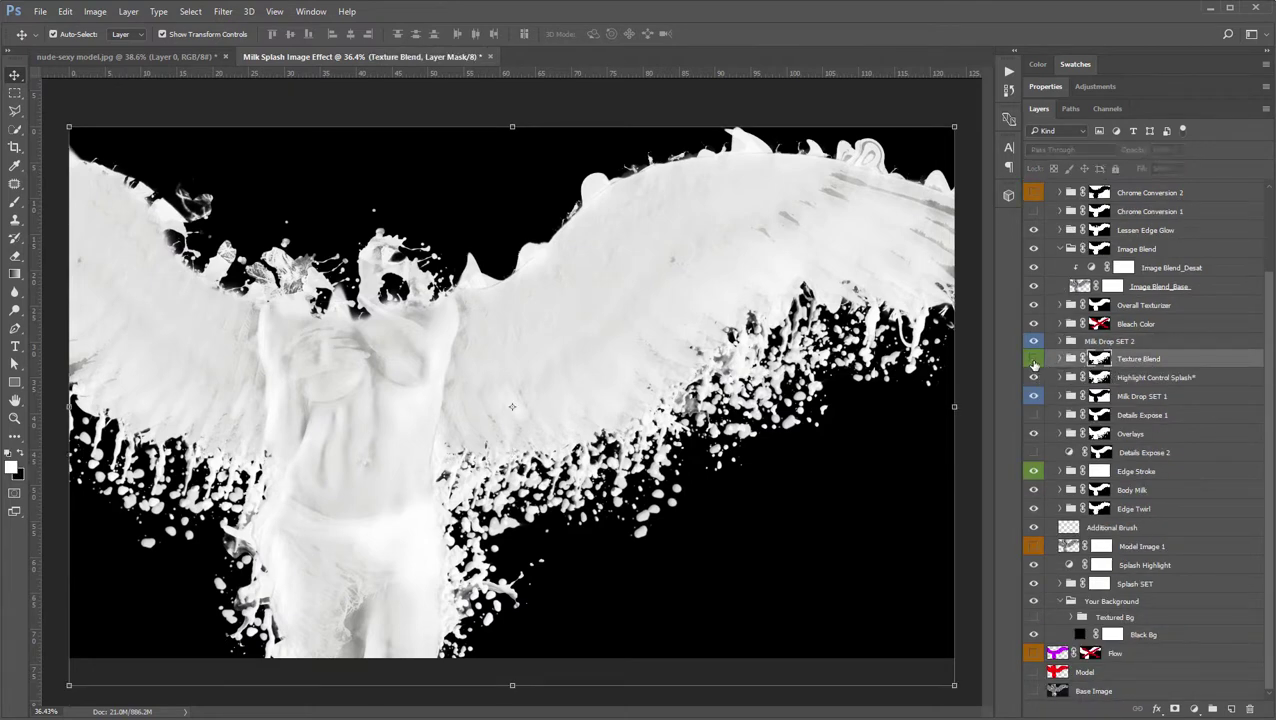
left_click(1034, 359)
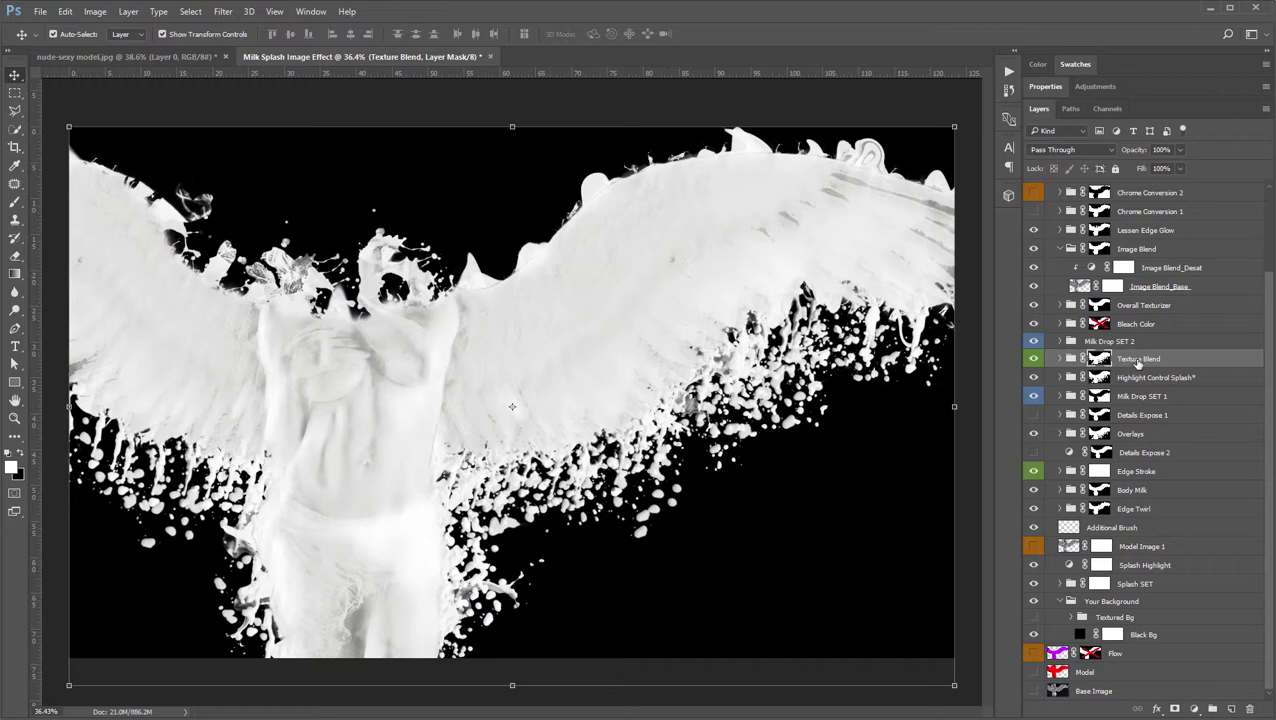
left_click(1031, 360)
left_click(1031, 360)
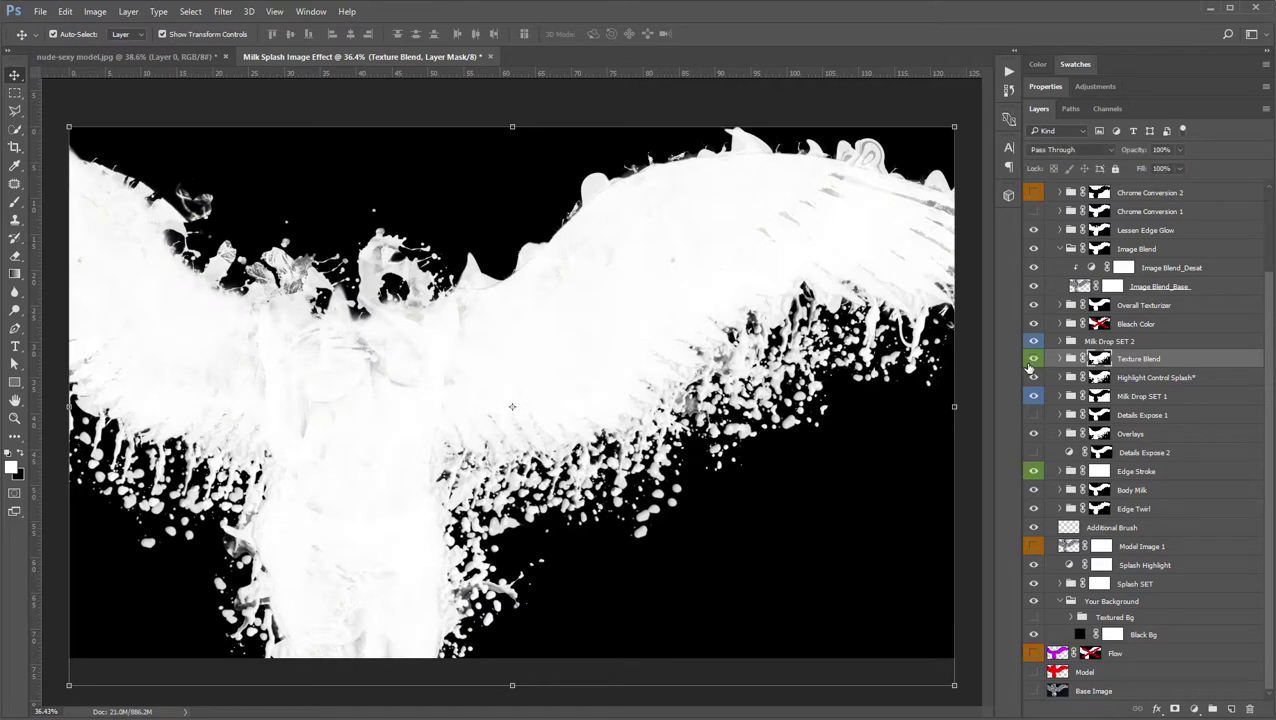
left_click(1031, 362)
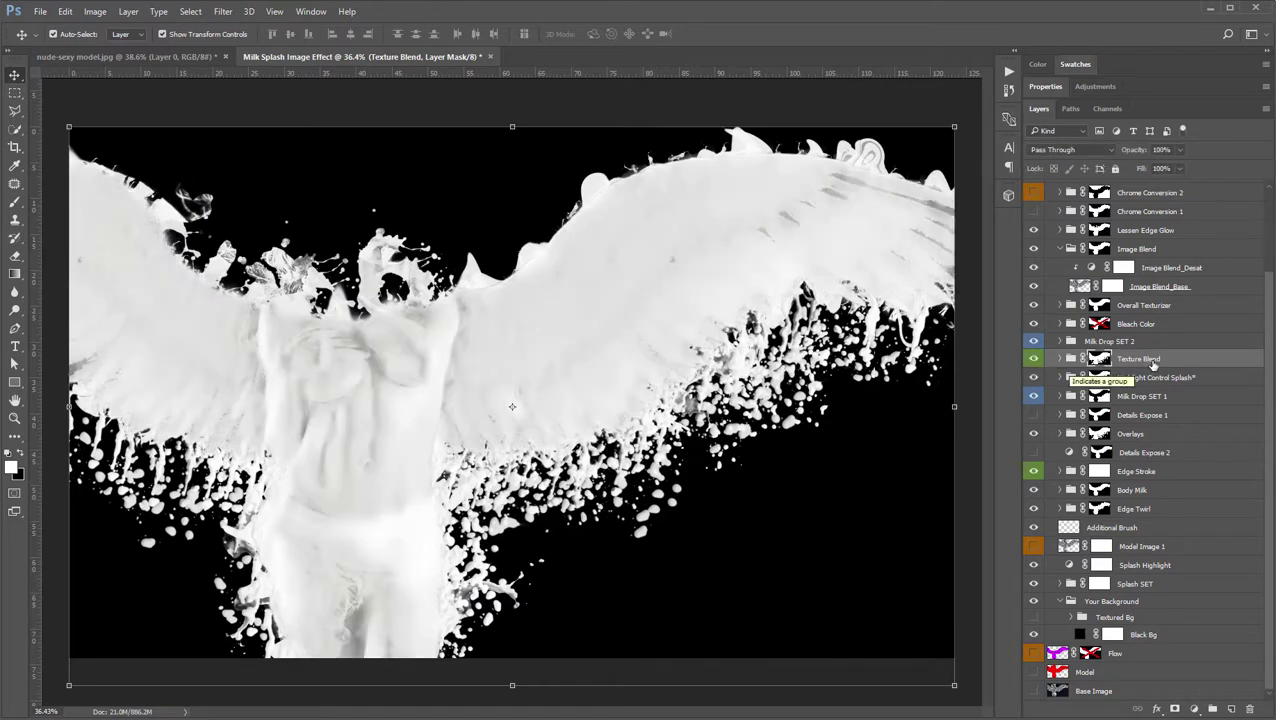
left_click(1180, 151)
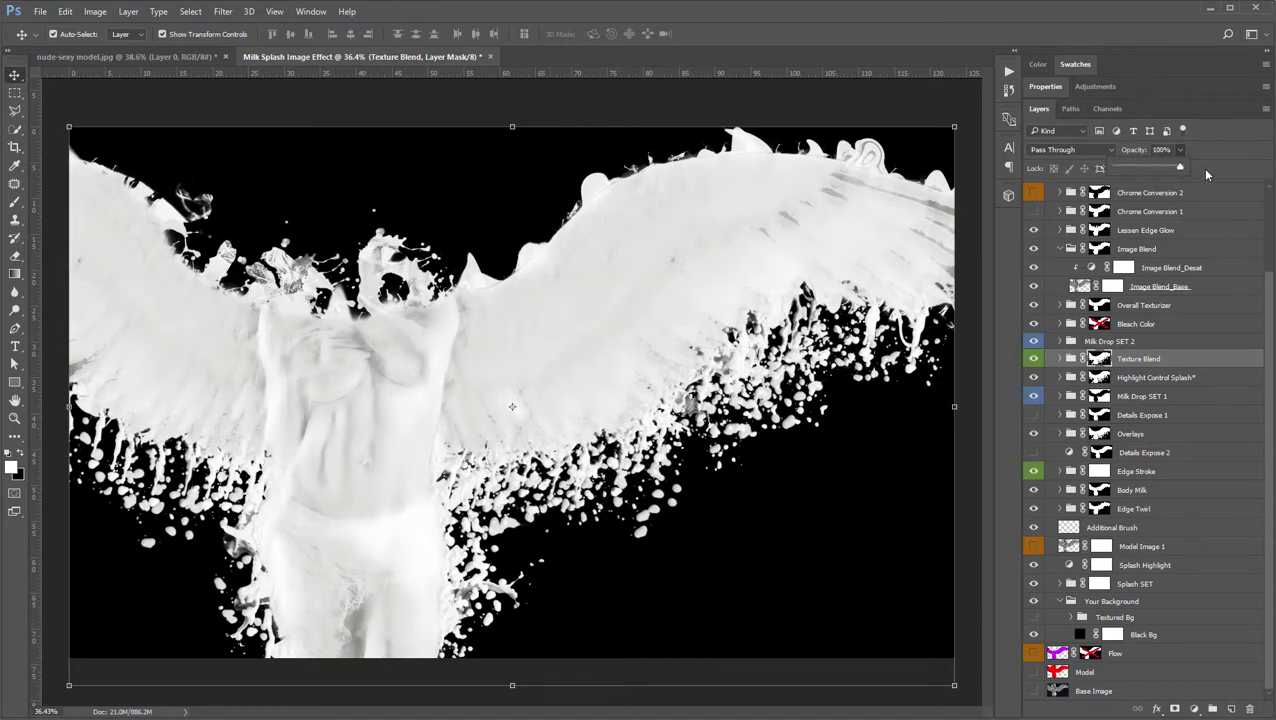
left_click_drag(1180, 167, 1142, 168)
- Compare the wings with the Tone Down layer on and off, leaving it hidden
left_click(1168, 358)
scroll(1185, 366, "up", 3)
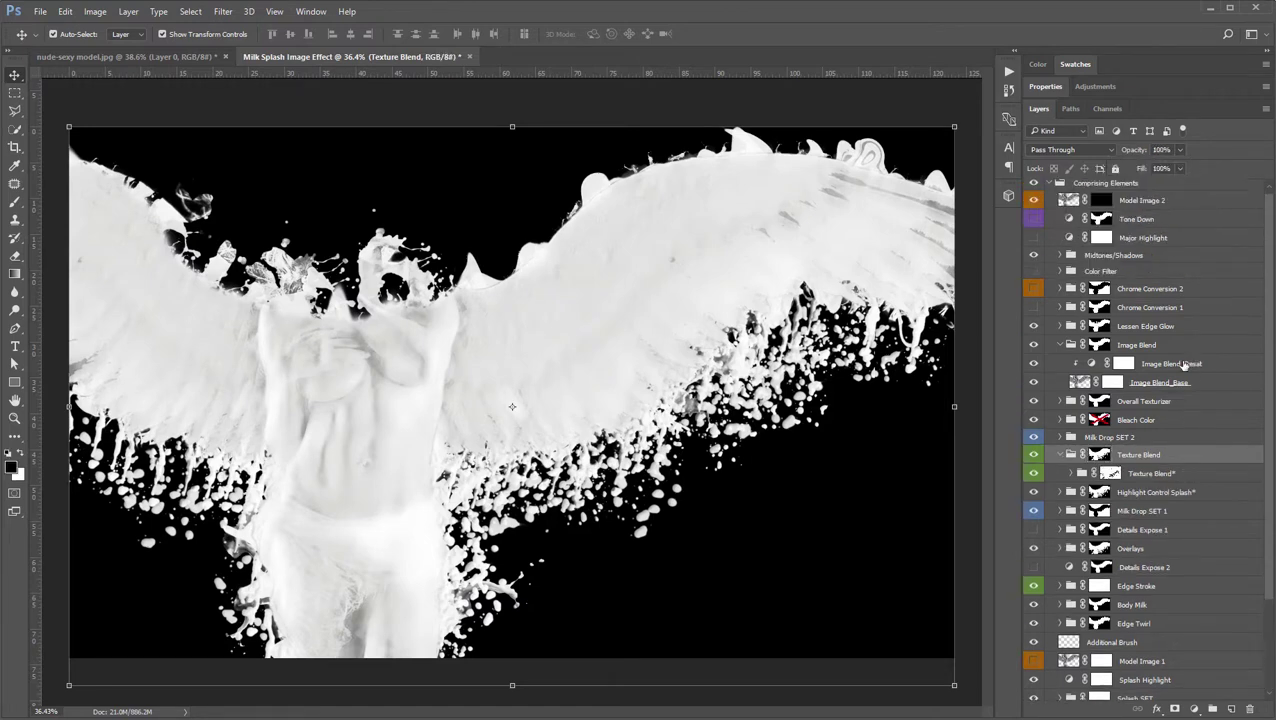
left_click(1071, 454)
scroll(1170, 358, "down", 1)
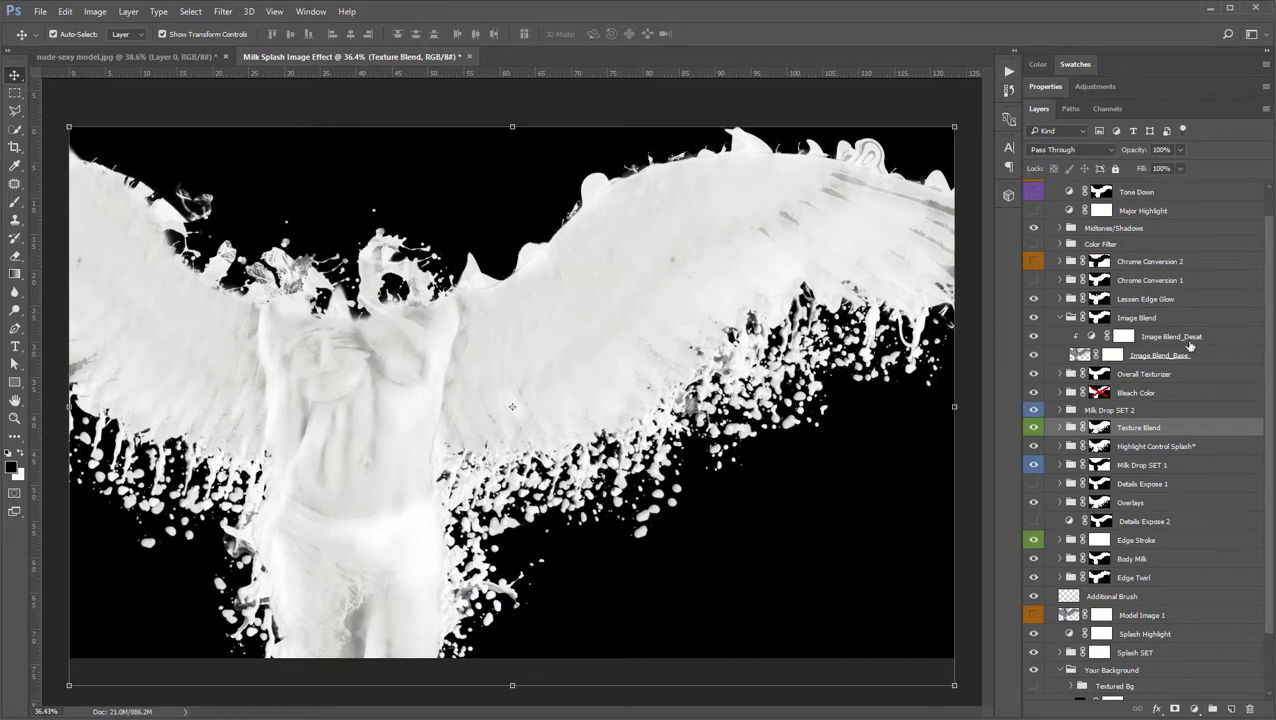
scroll(1180, 345, "up", 2)
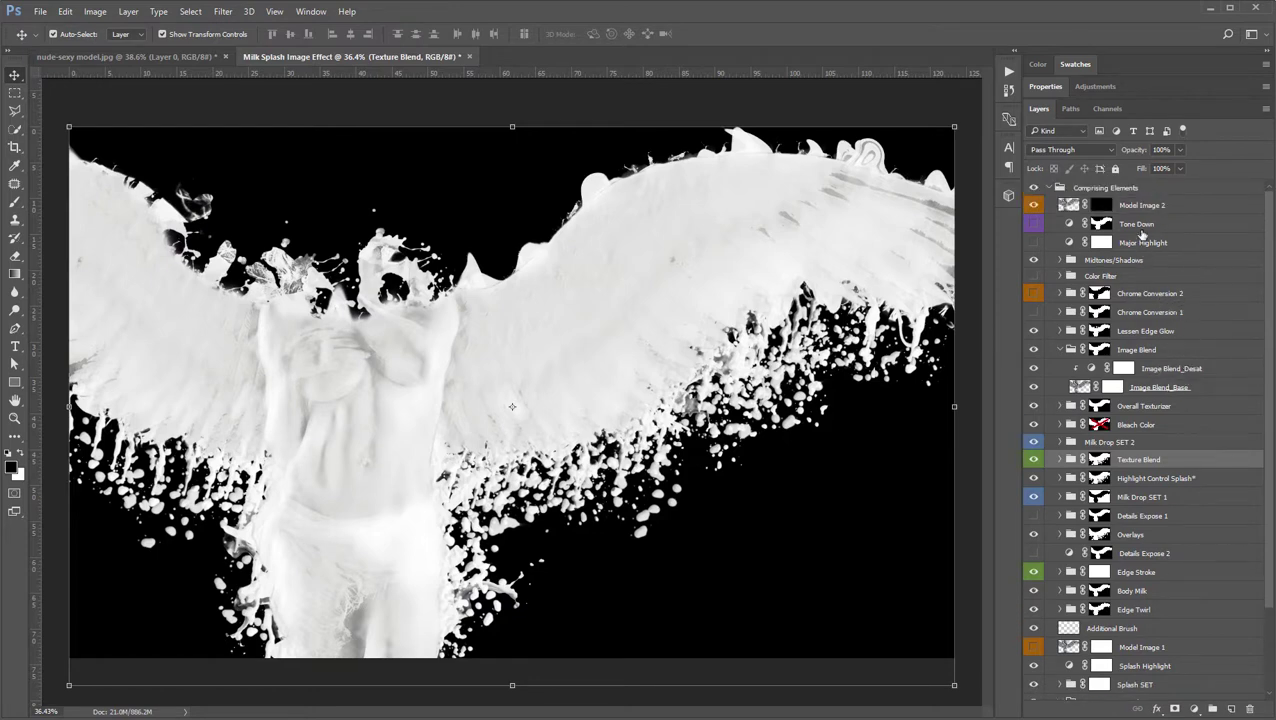
left_click(1138, 227)
left_click(1033, 224)
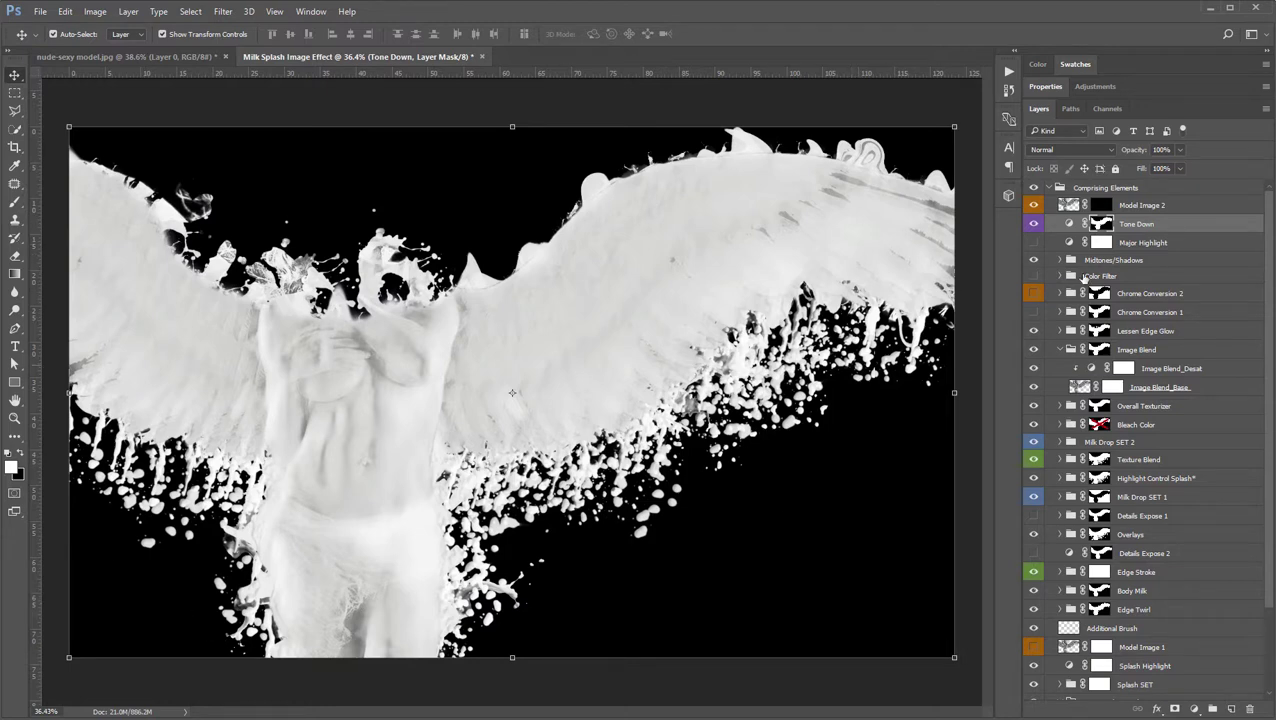
left_click(1033, 224)
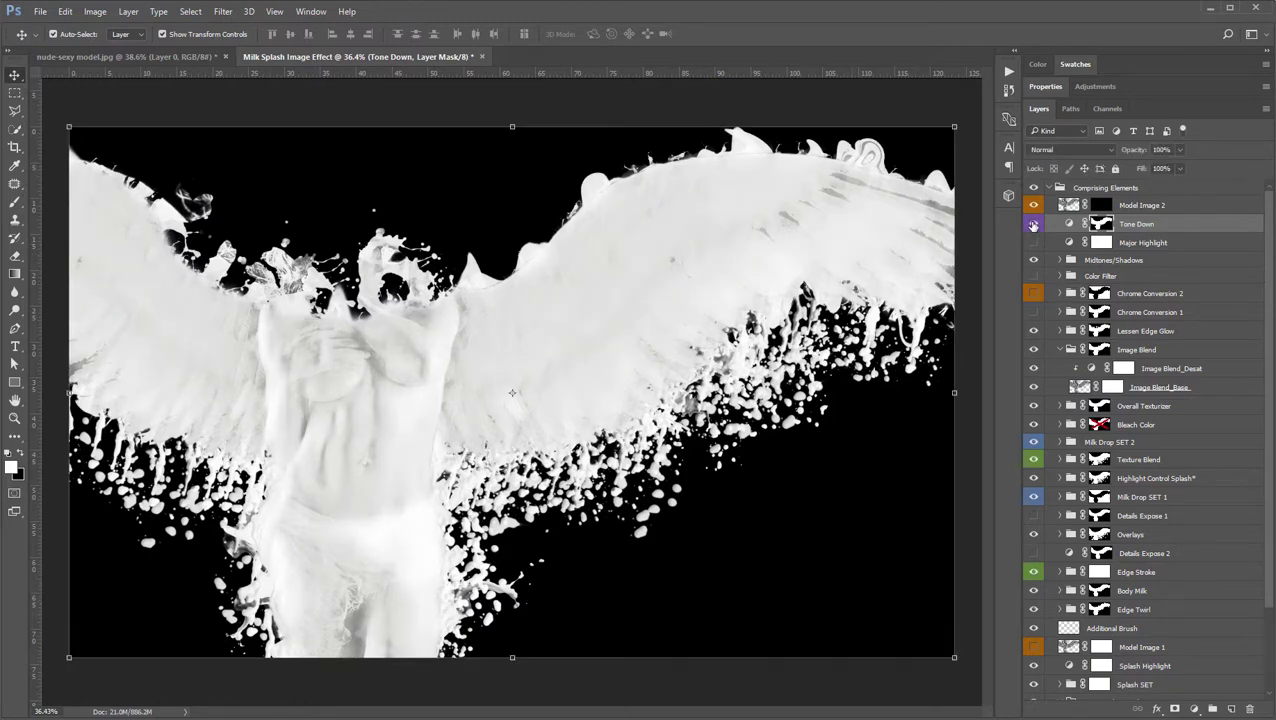
left_click(1033, 224)
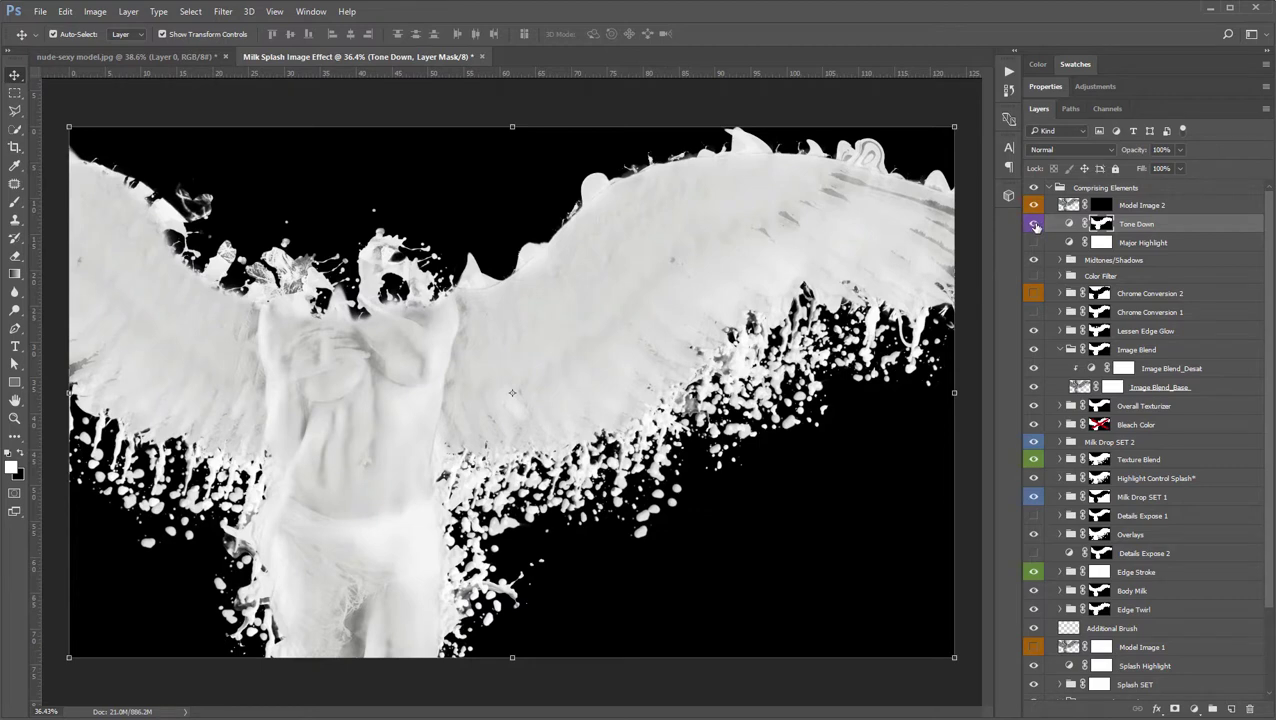
left_click(1034, 225)
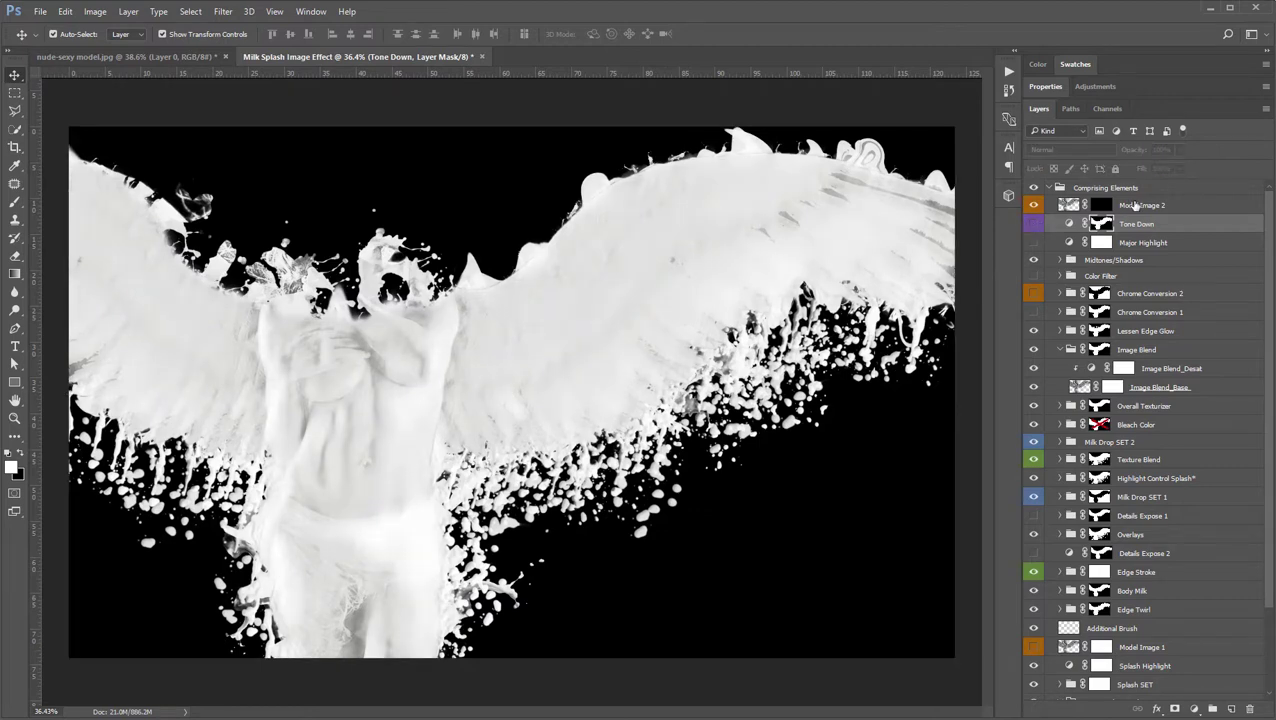
- Disable the Model Image 2 mask to view the full model, then re-enable it
left_click(1134, 205)
left_click(1102, 206)
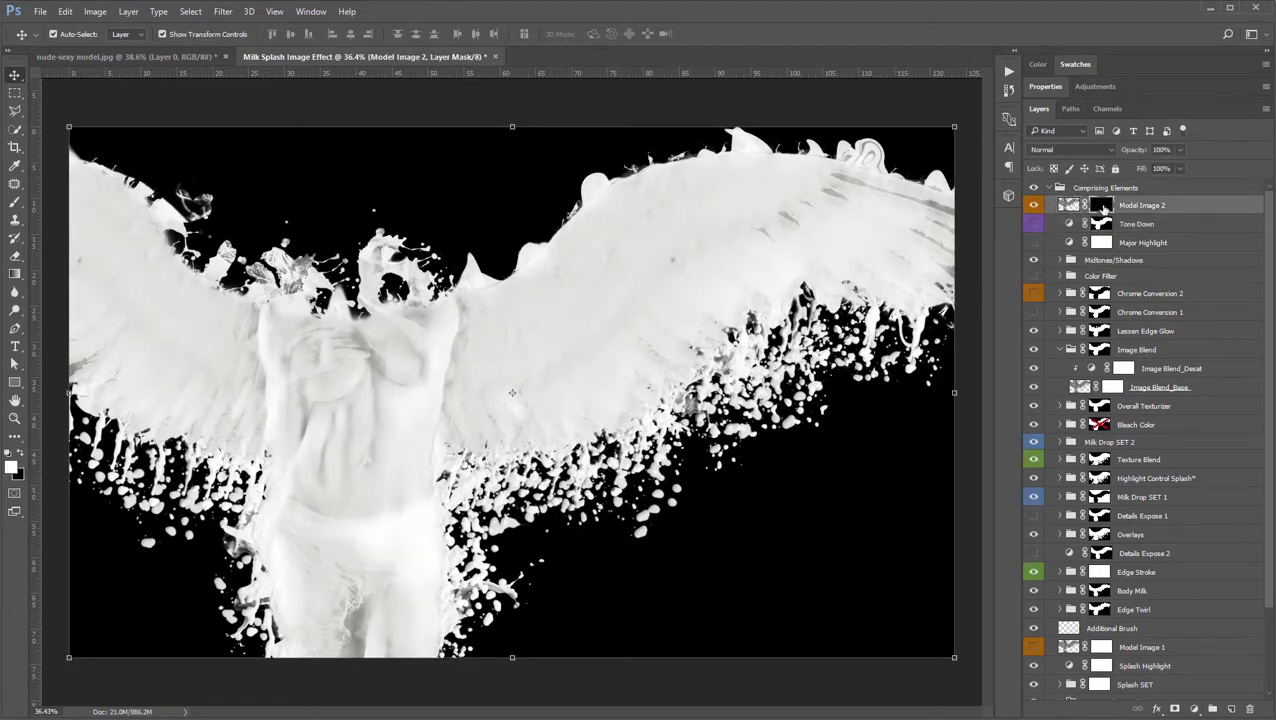
right_click(1102, 206)
left_click(1135, 214)
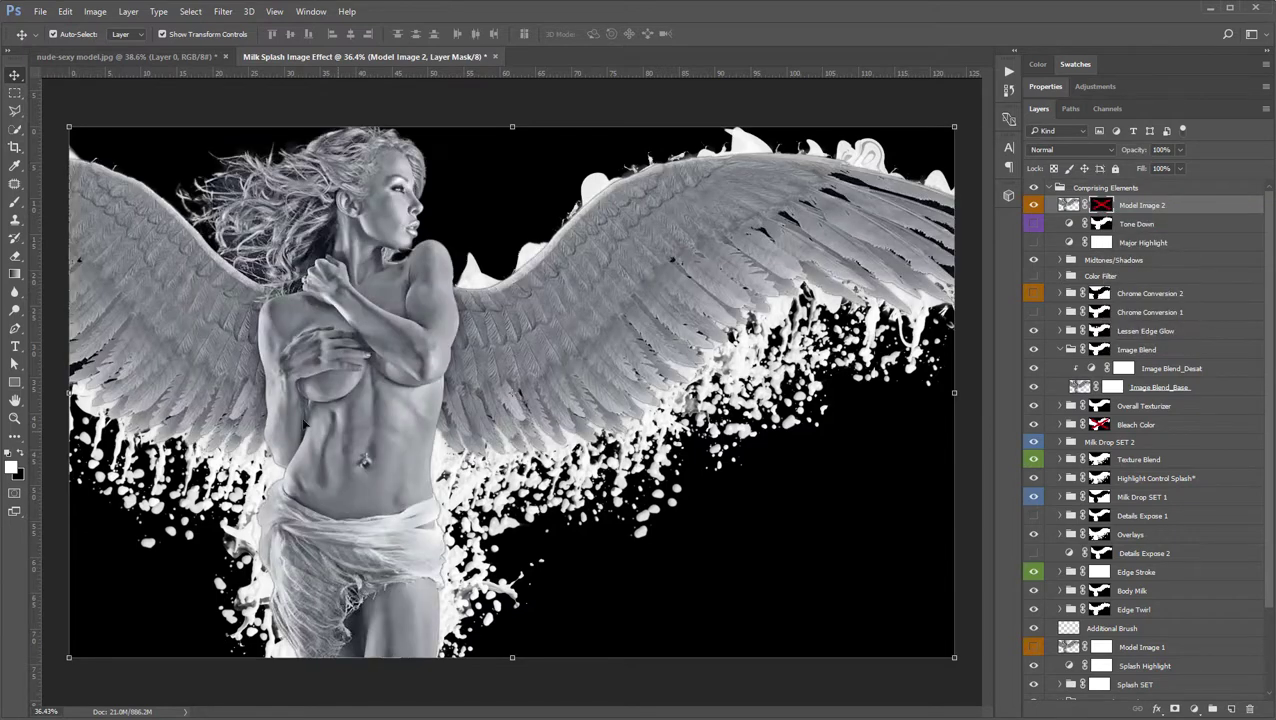
left_click(1102, 209, "shift")
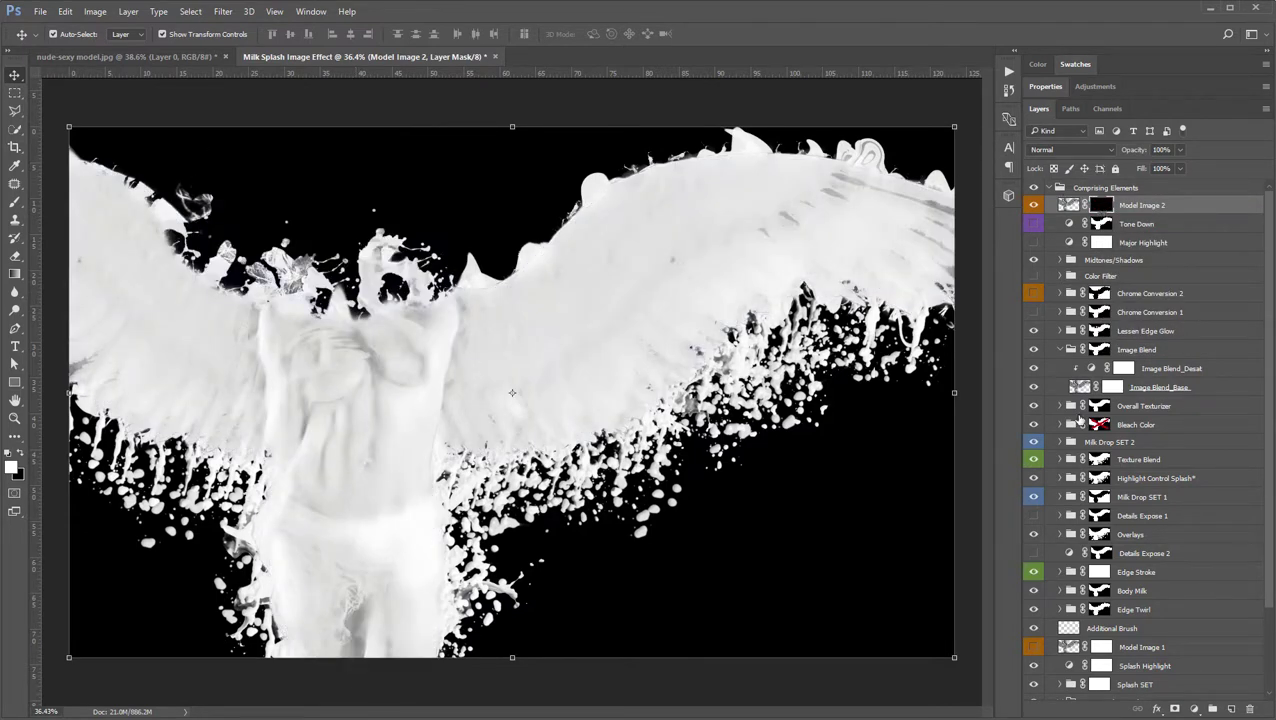
- Show Model Image 1 and Chrome Conversion 2 for a chrome head, selecting the group
scroll(1122, 600, "down", 3)
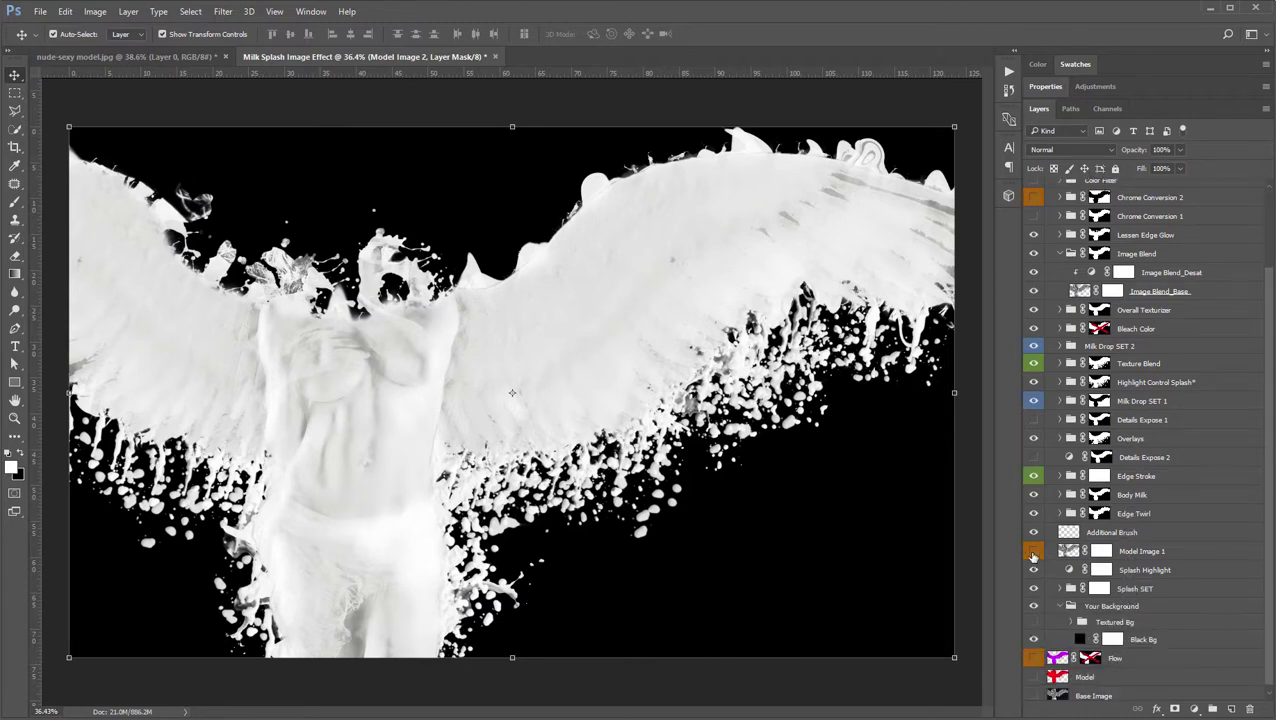
left_click(1033, 553)
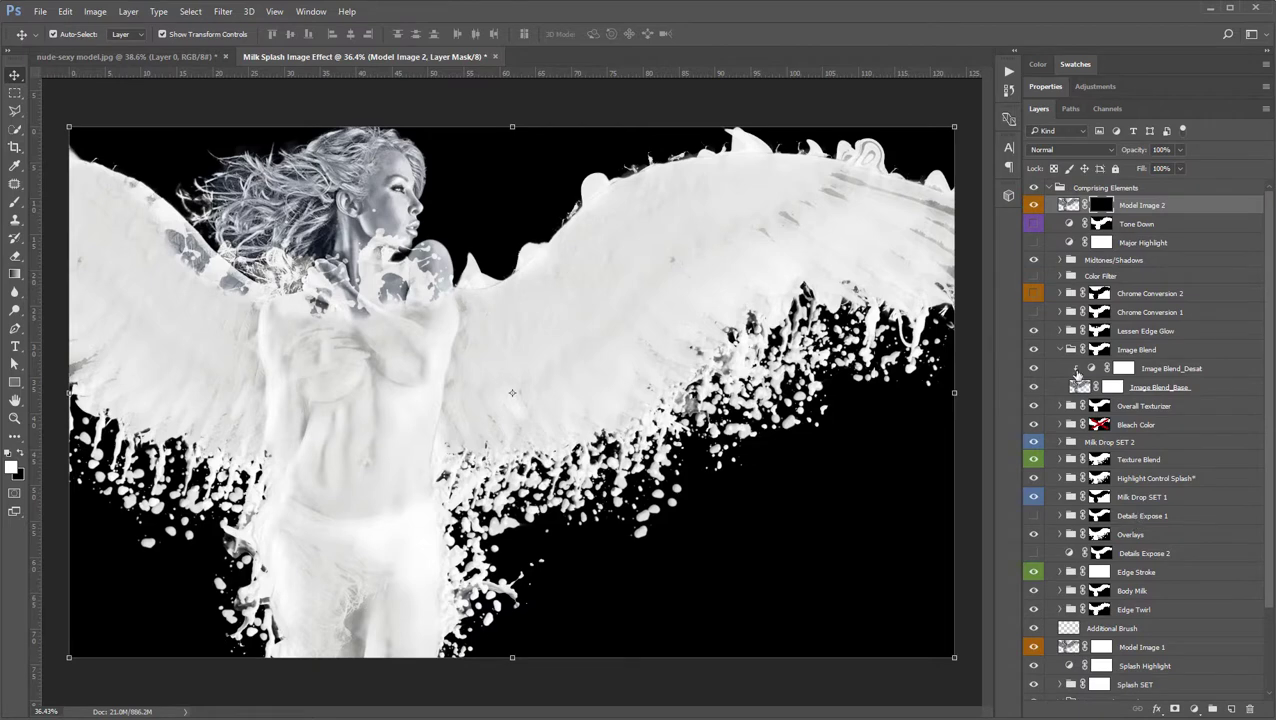
left_click(1034, 293)
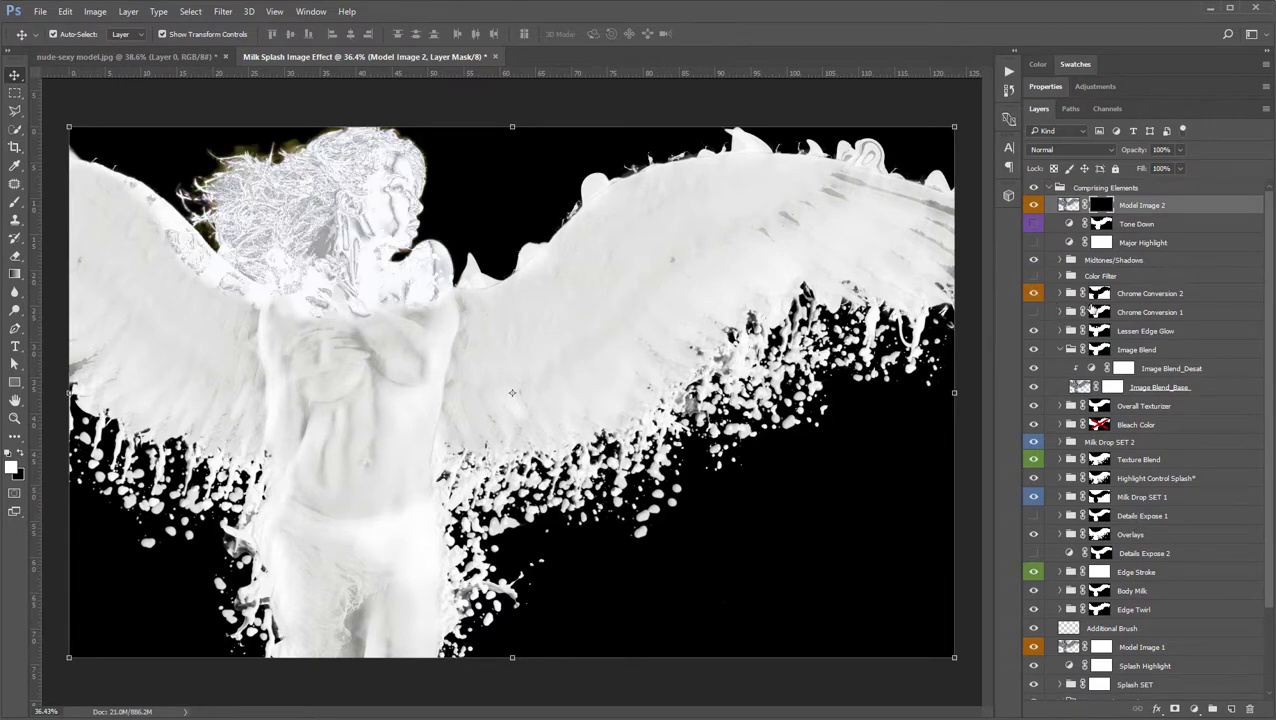
left_click(1142, 297)
- Expand Chrome Conversion 2 and brush the mask over the left wing near the hair
left_click(1060, 293)
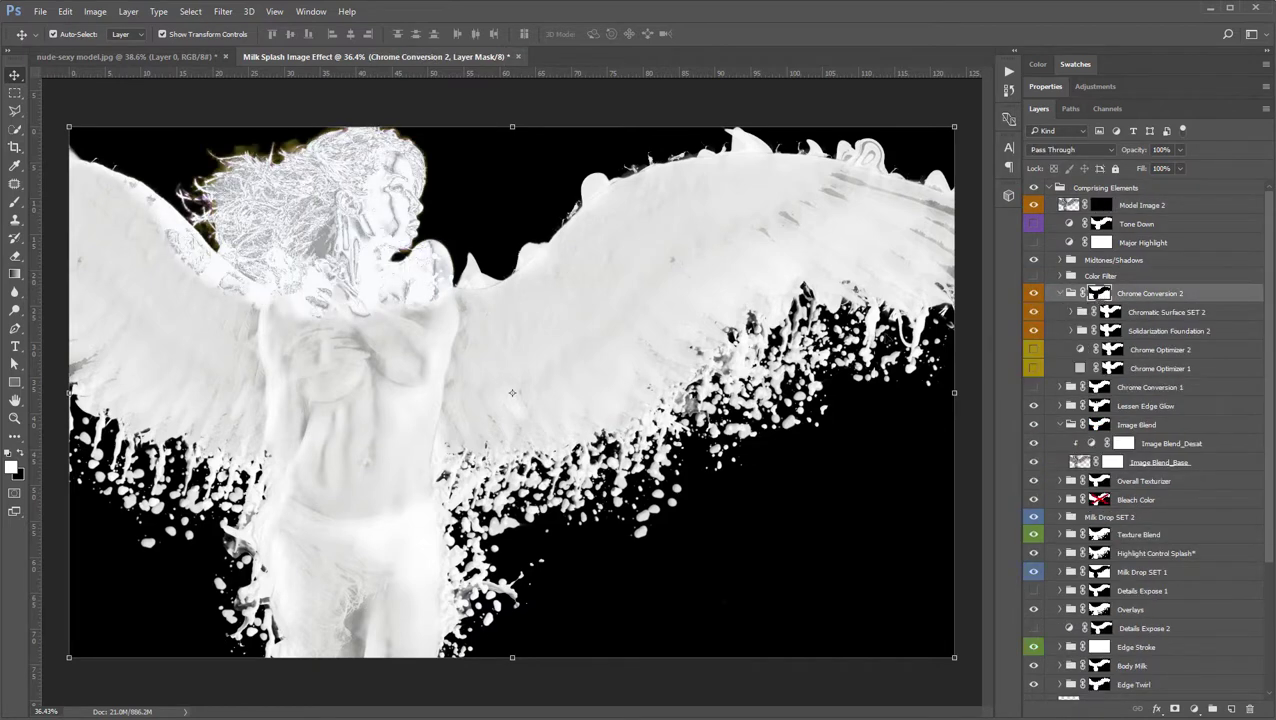
key("b")
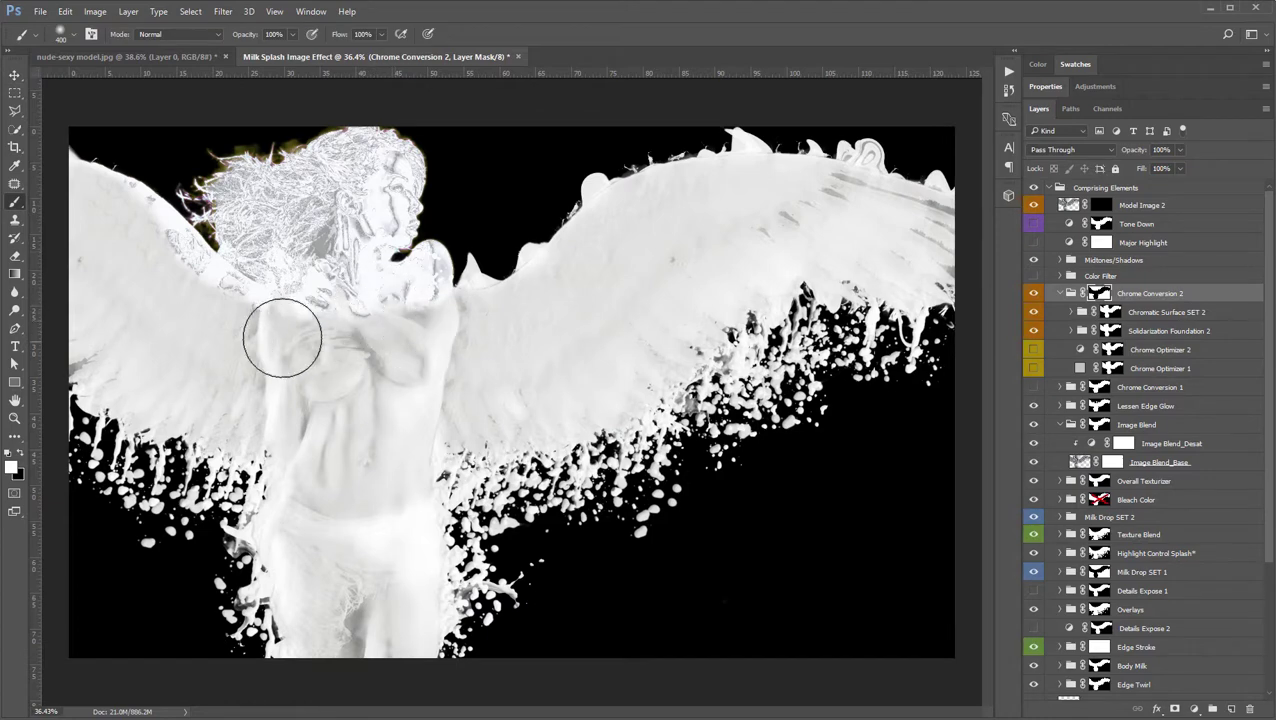
mouse_move(187, 266)
left_mouse_down()
mouse_move(139, 258)
mouse_move(193, 306)
mouse_move(144, 254)
mouse_move(189, 287)
left_mouse_up()
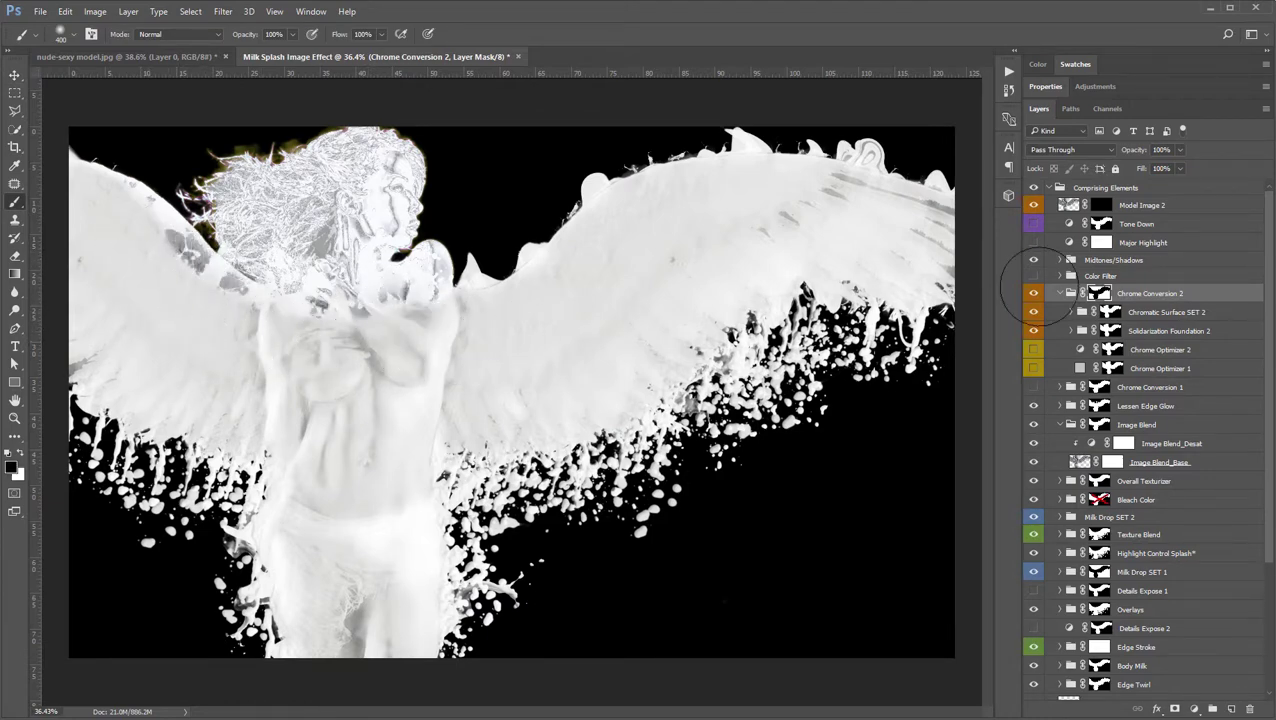
- Set brush hardness to 26% and paint the Model Image 2 mask to reveal the face
left_click(1100, 206)
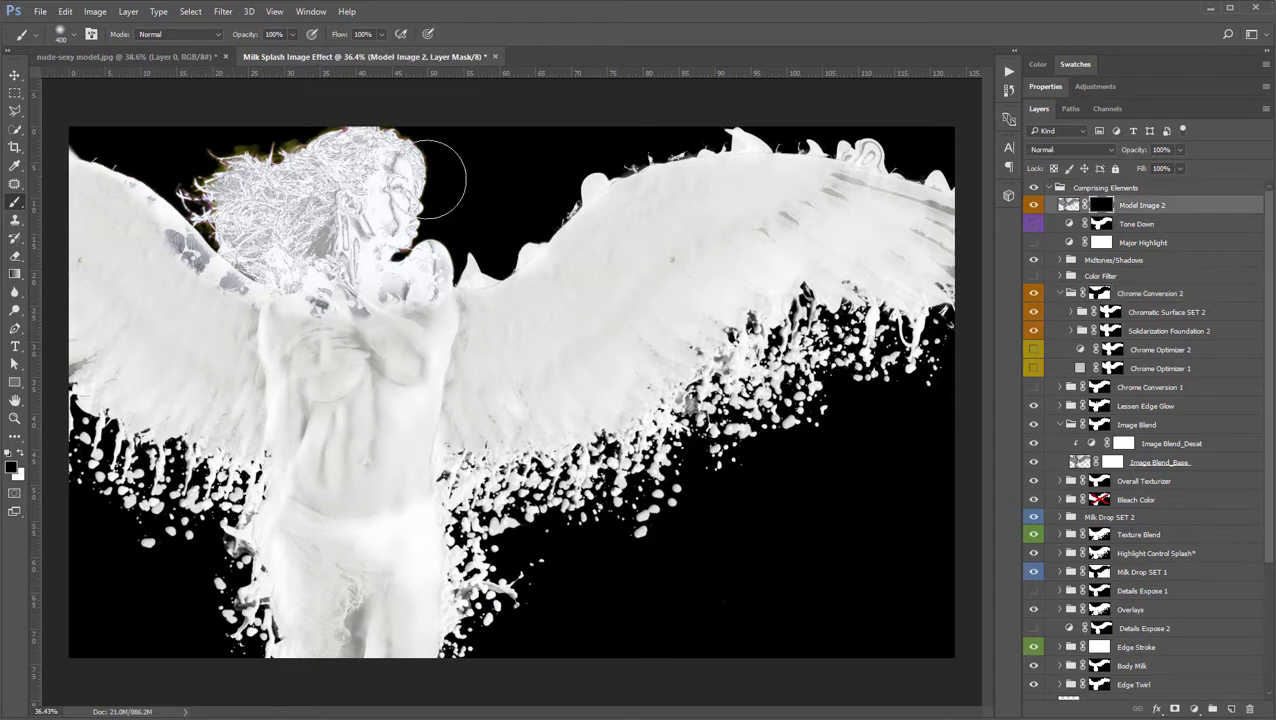
key("c")
right_click(397, 187)
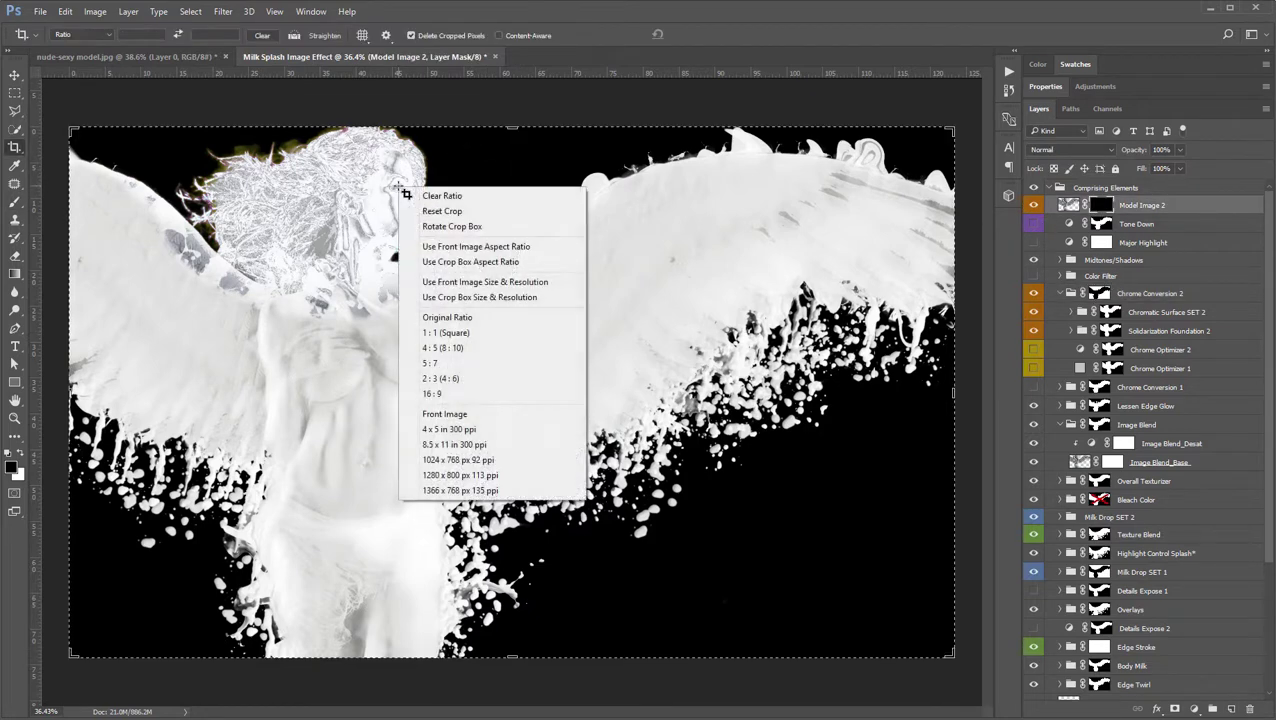
key("Escape")
key("b")
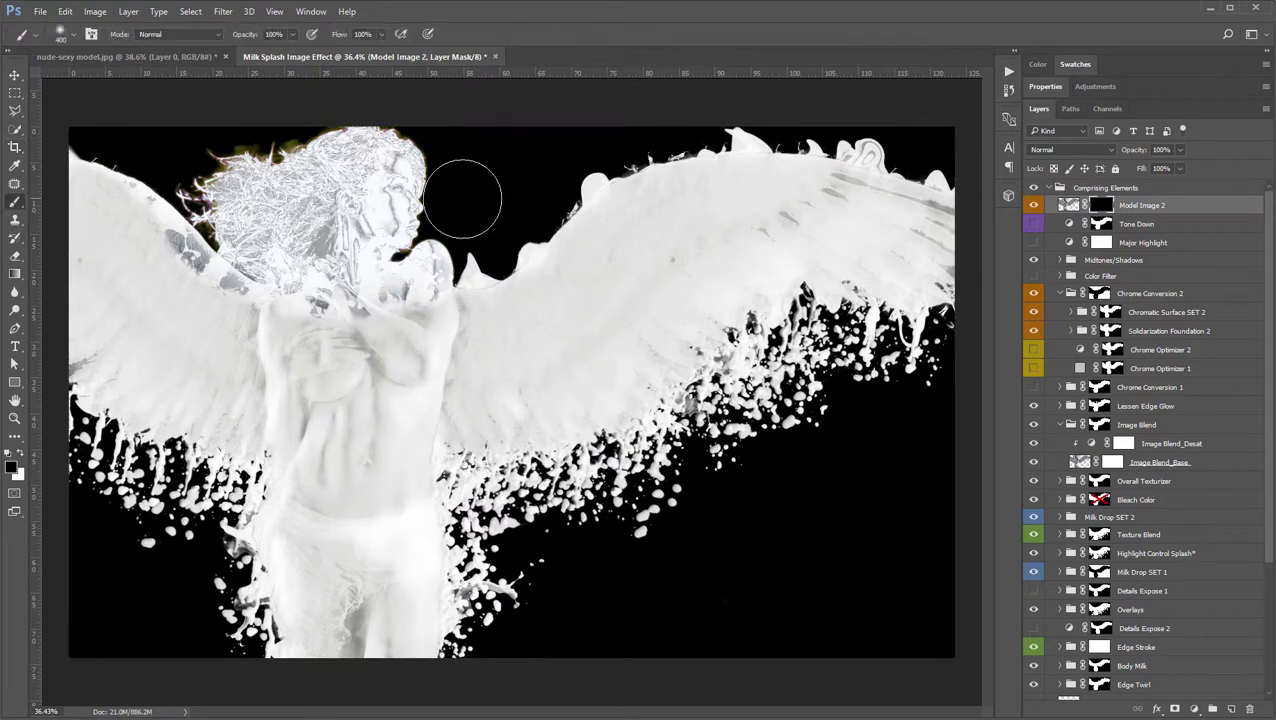
right_click(473, 212)
left_click_drag(535, 264, 559, 265)
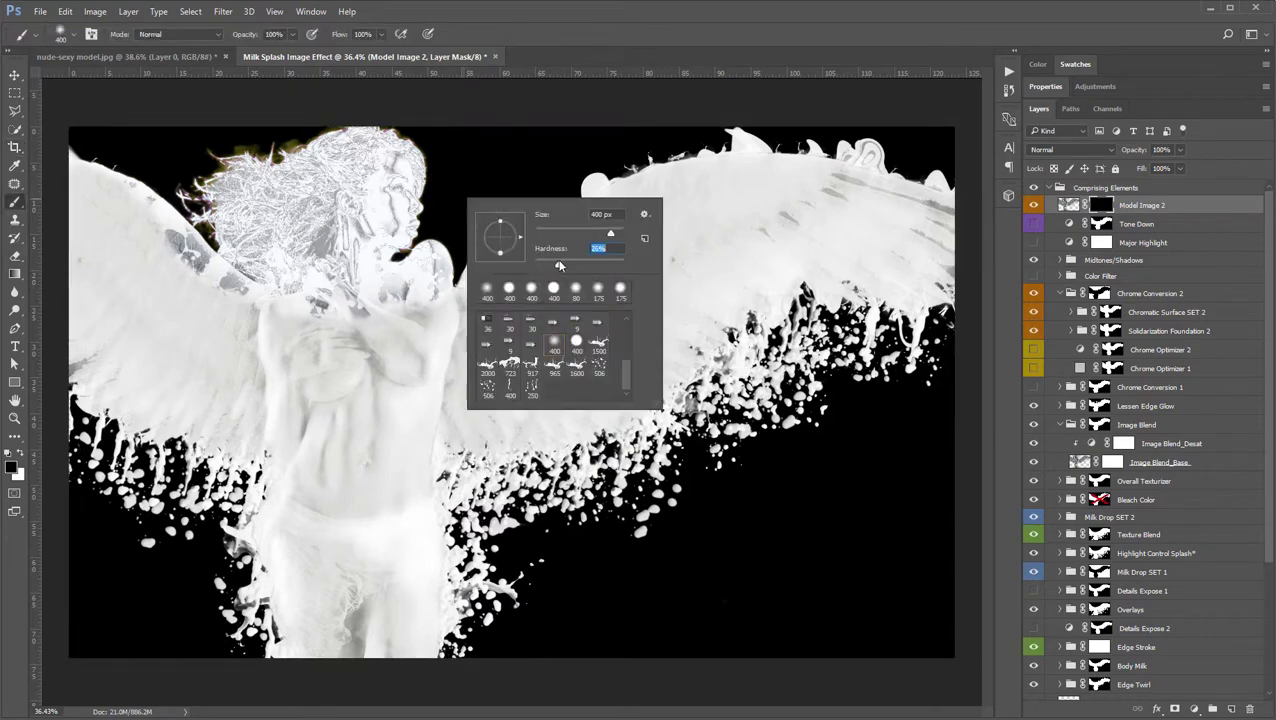
key("Return")
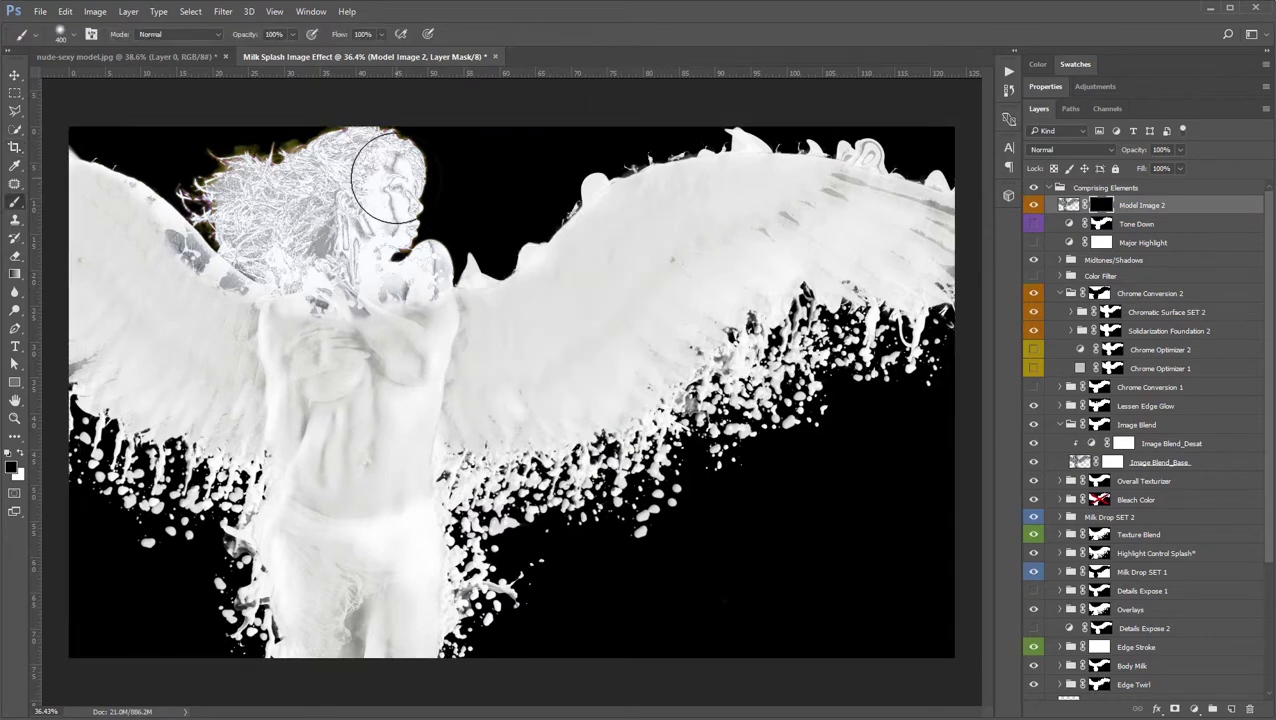
mouse_move(388, 178)
left_mouse_down()
mouse_move(400, 215)
mouse_move(400, 180)
mouse_move(380, 190)
mouse_move(295, 160)
mouse_move(240, 205)
mouse_move(268, 193)
mouse_move(275, 235)
mouse_move(295, 215)
mouse_move(250, 235)
mouse_move(212, 215)
mouse_move(280, 180)
mouse_move(270, 175)
mouse_move(250, 205)
left_mouse_up()
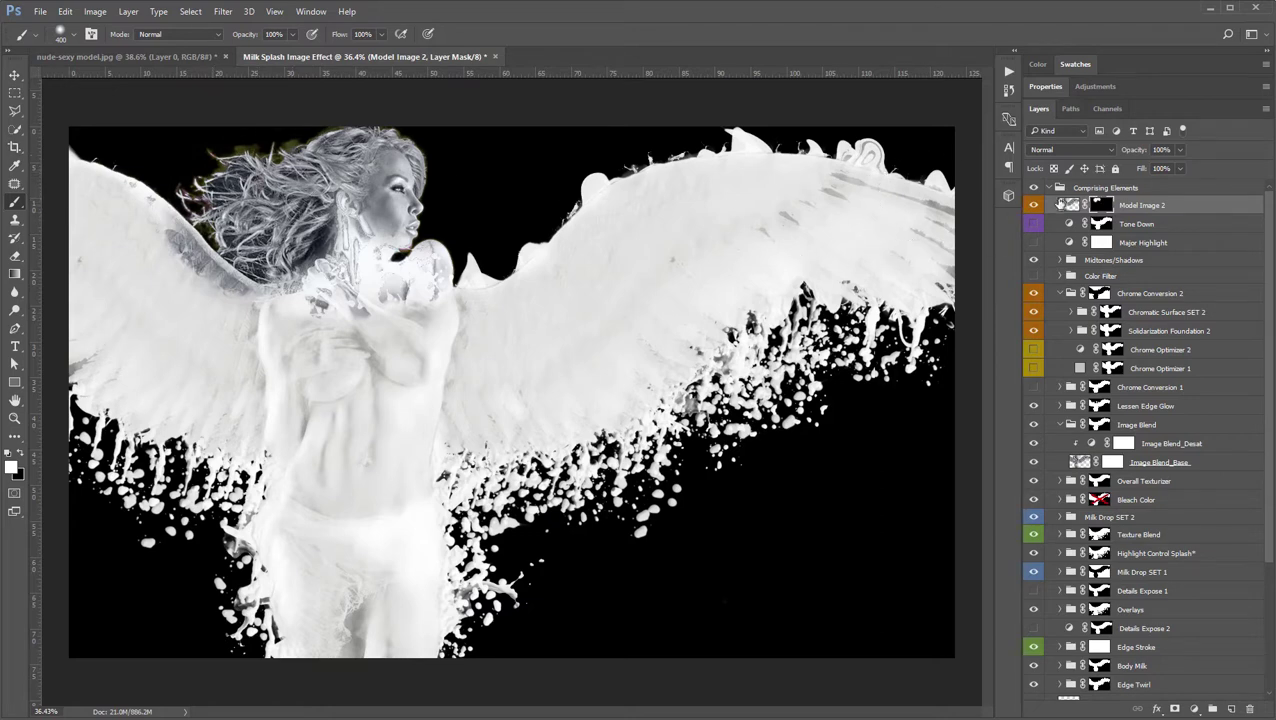
- Hide Model Image 2, collapse and hide Chrome Conversion 2, and hide Model Image 1
left_click(1033, 204)
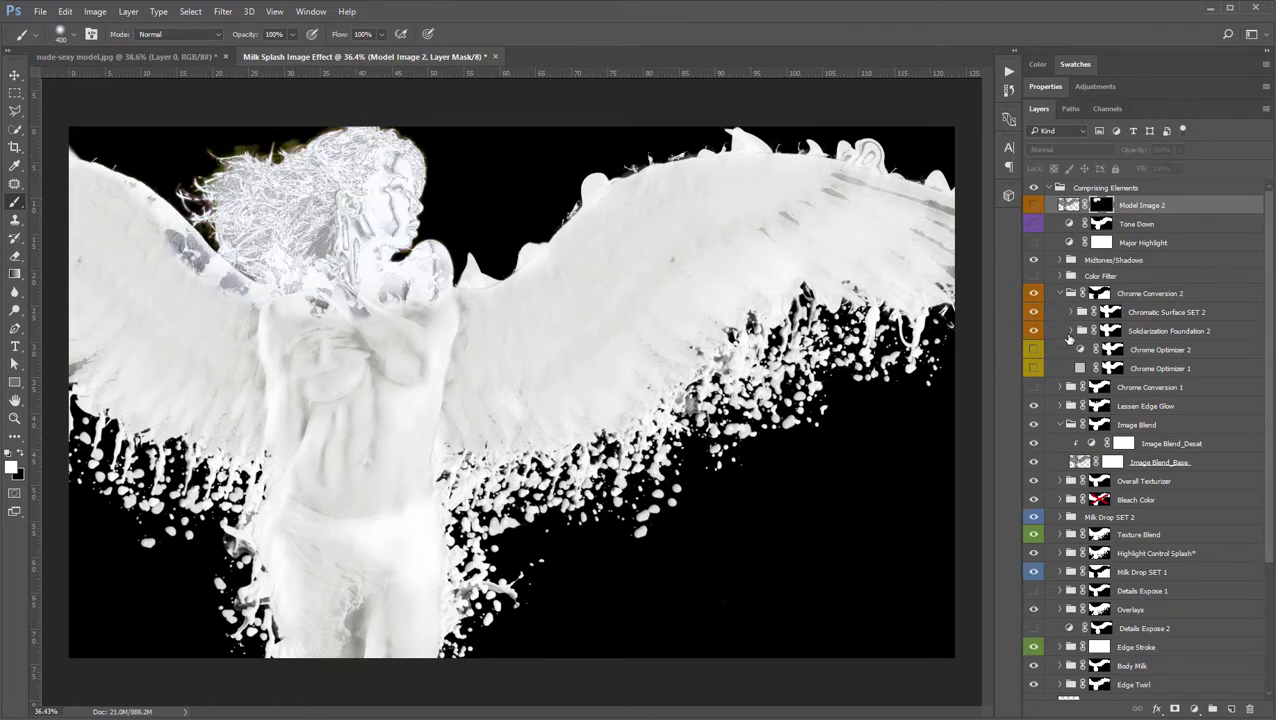
left_click(1058, 294)
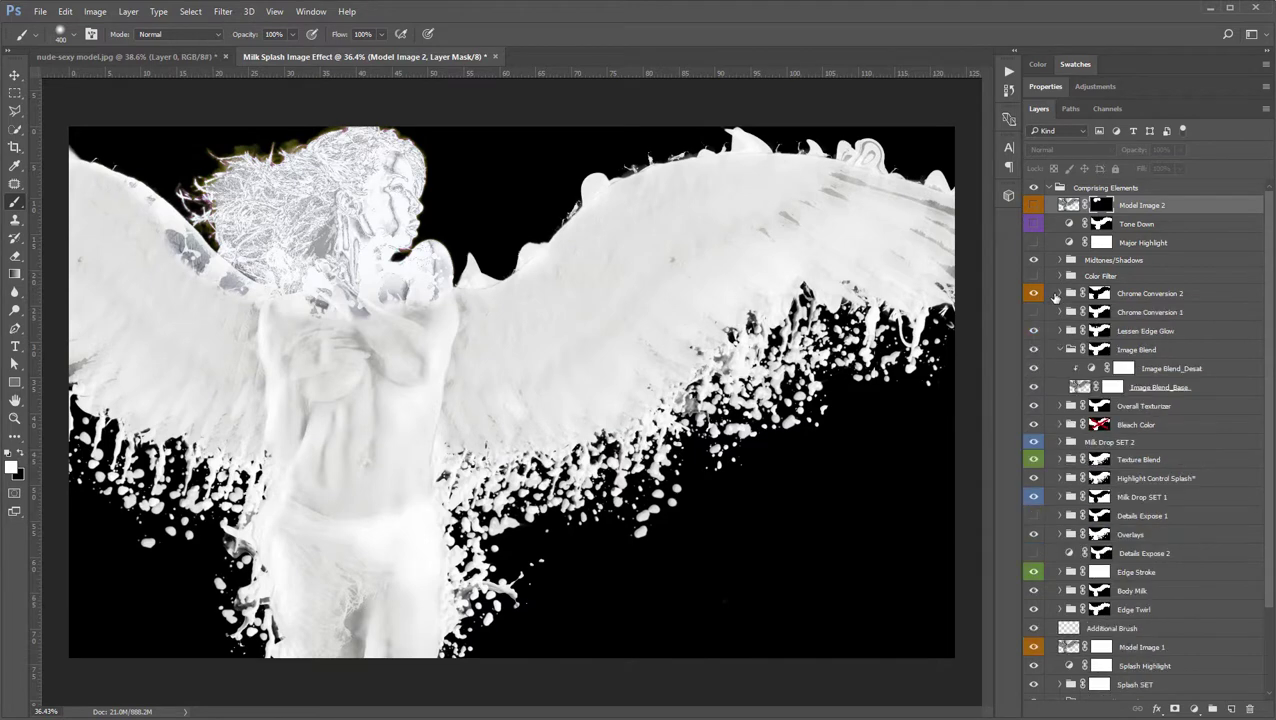
left_click(1033, 293)
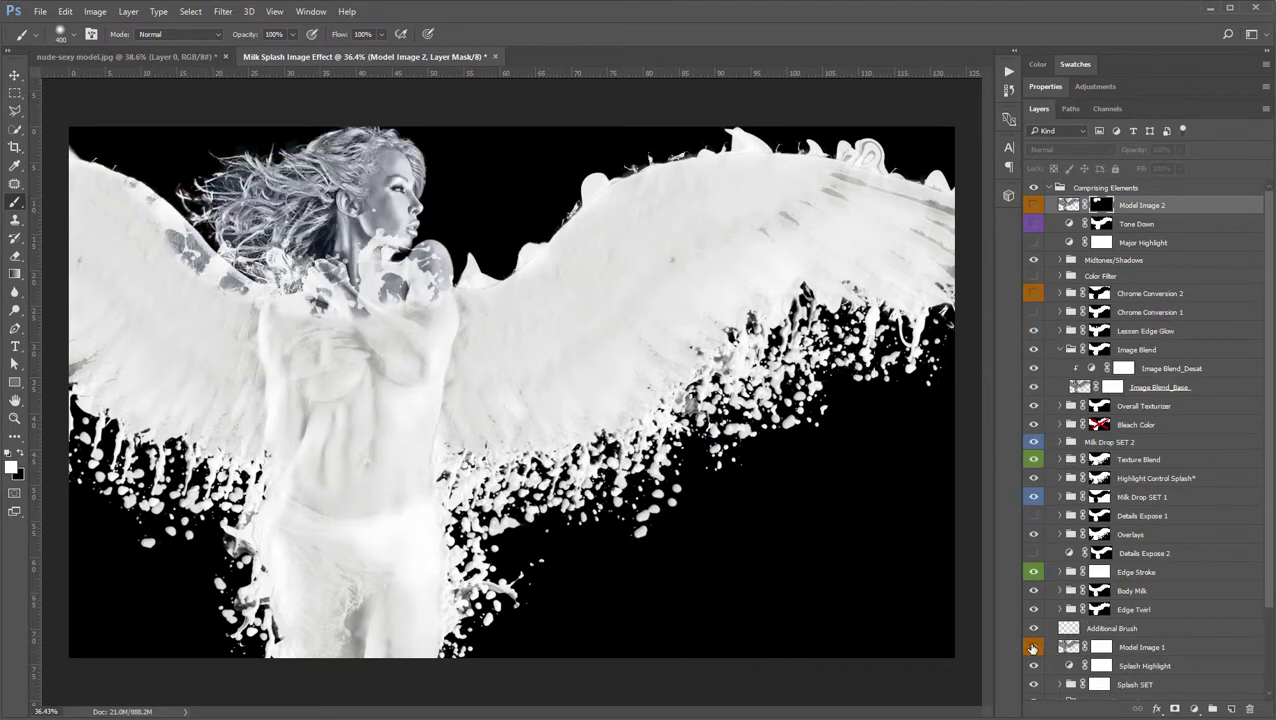
left_click(1033, 647)
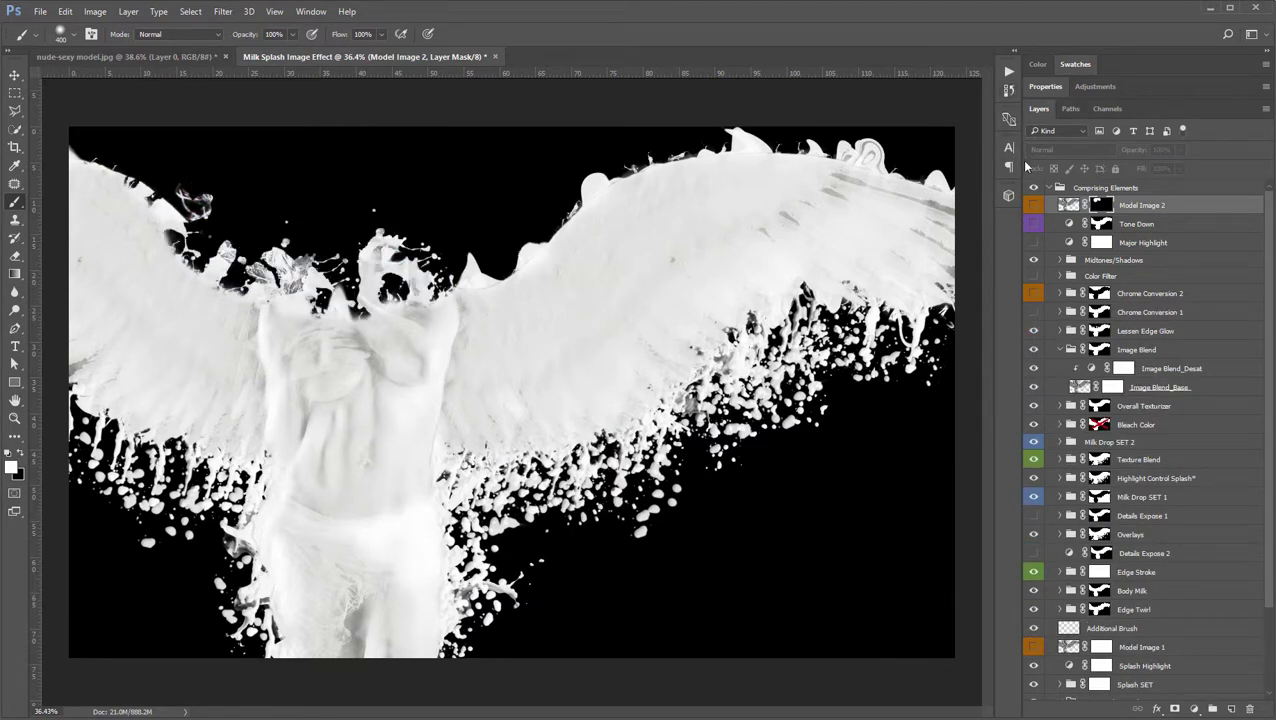
- Run the EV +5, EV +4 and EV +3 Chrome actions from the Actions panel
left_click(1009, 72)
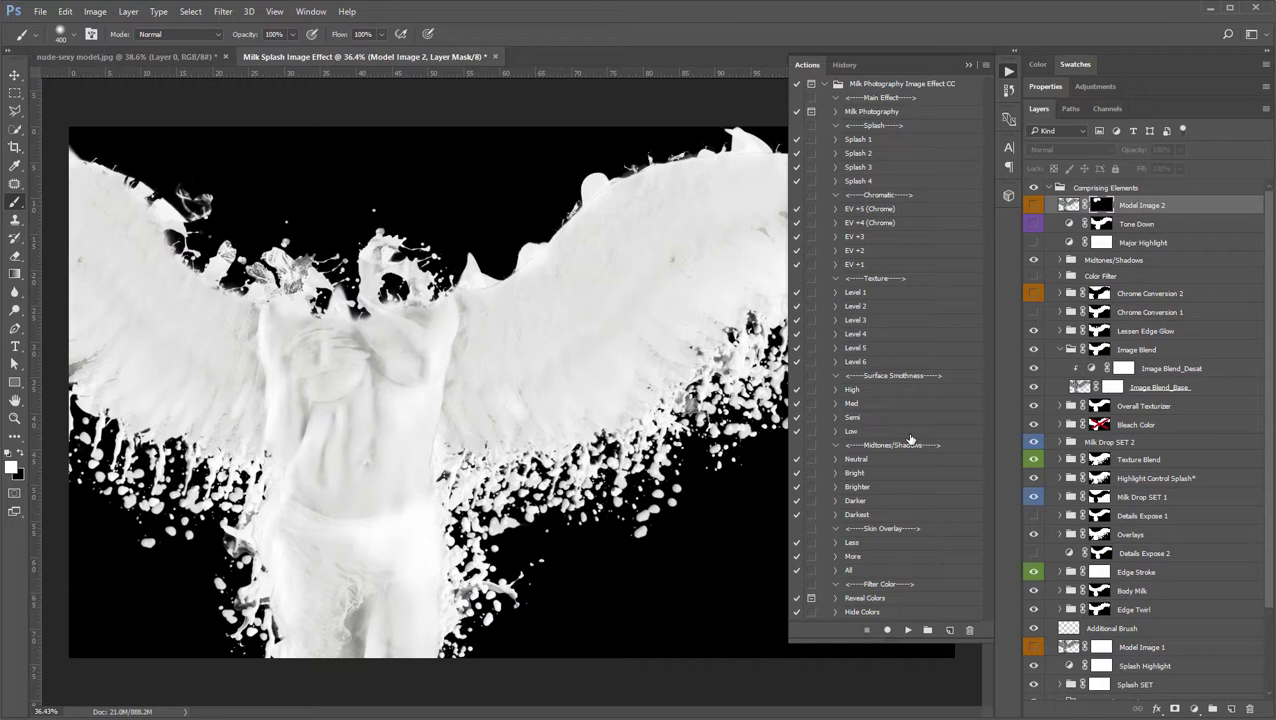
left_click(890, 209)
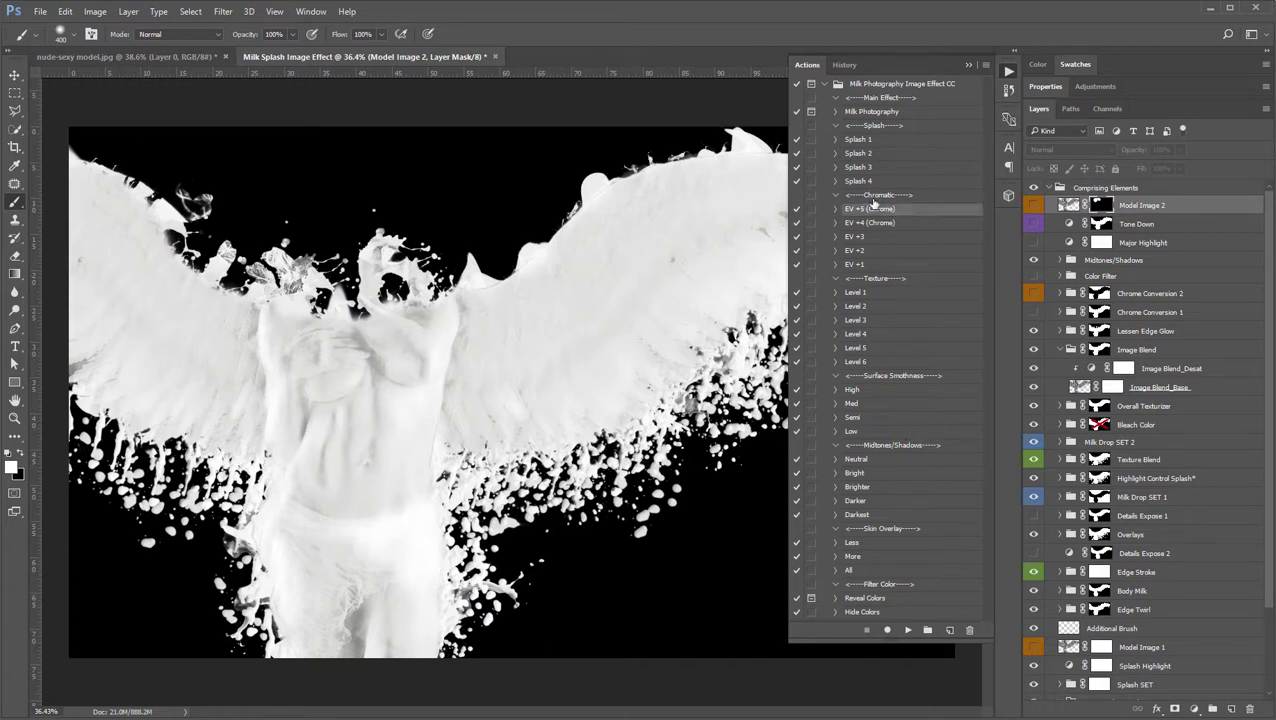
left_click(907, 630)
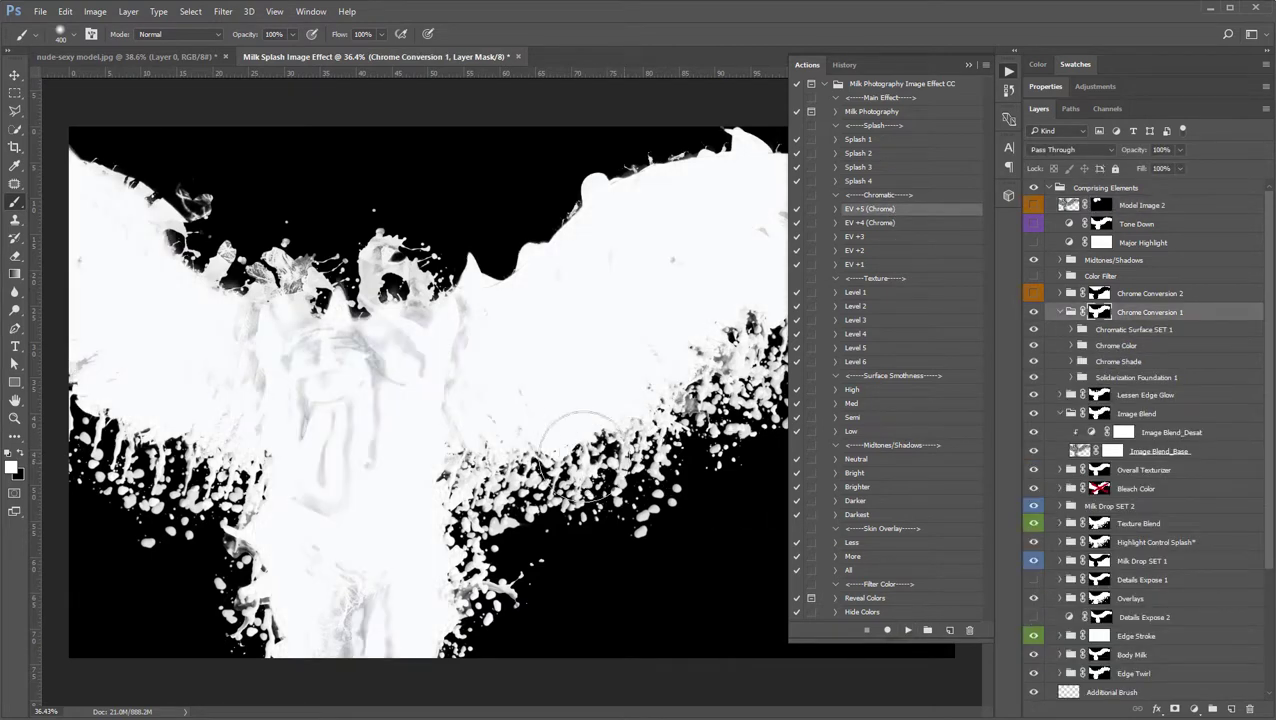
left_click(14, 77)
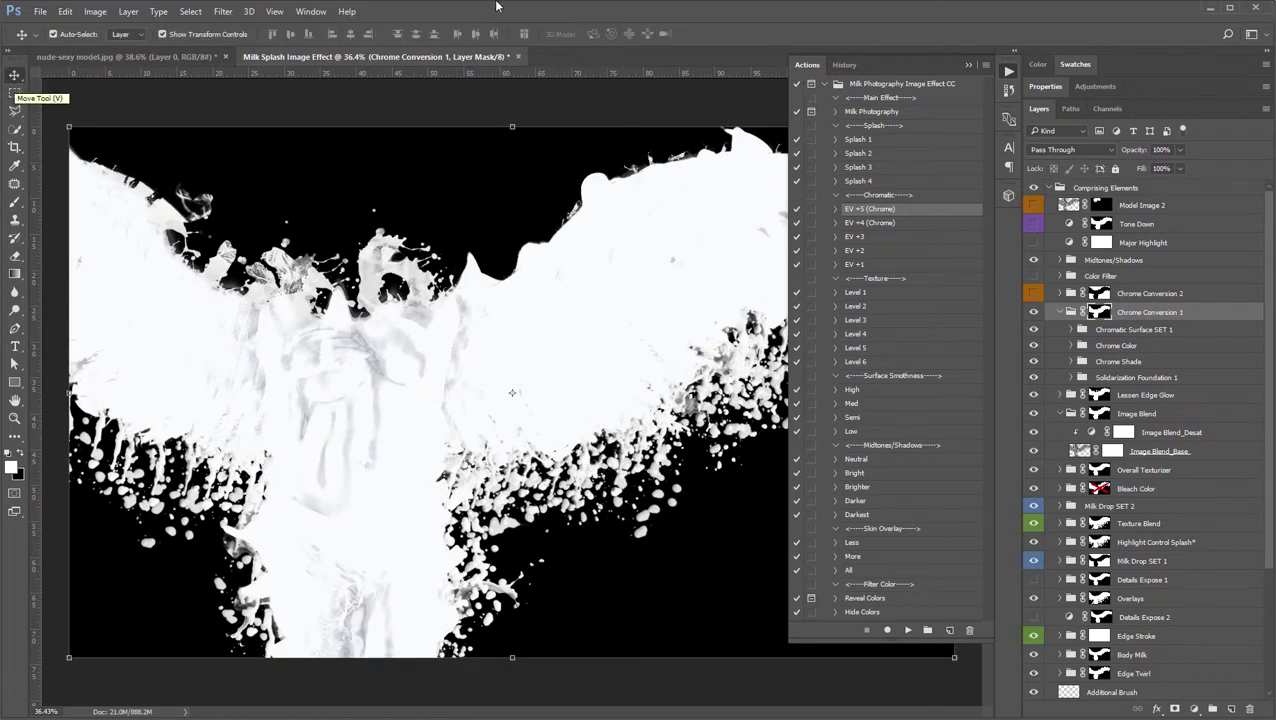
left_click(872, 223)
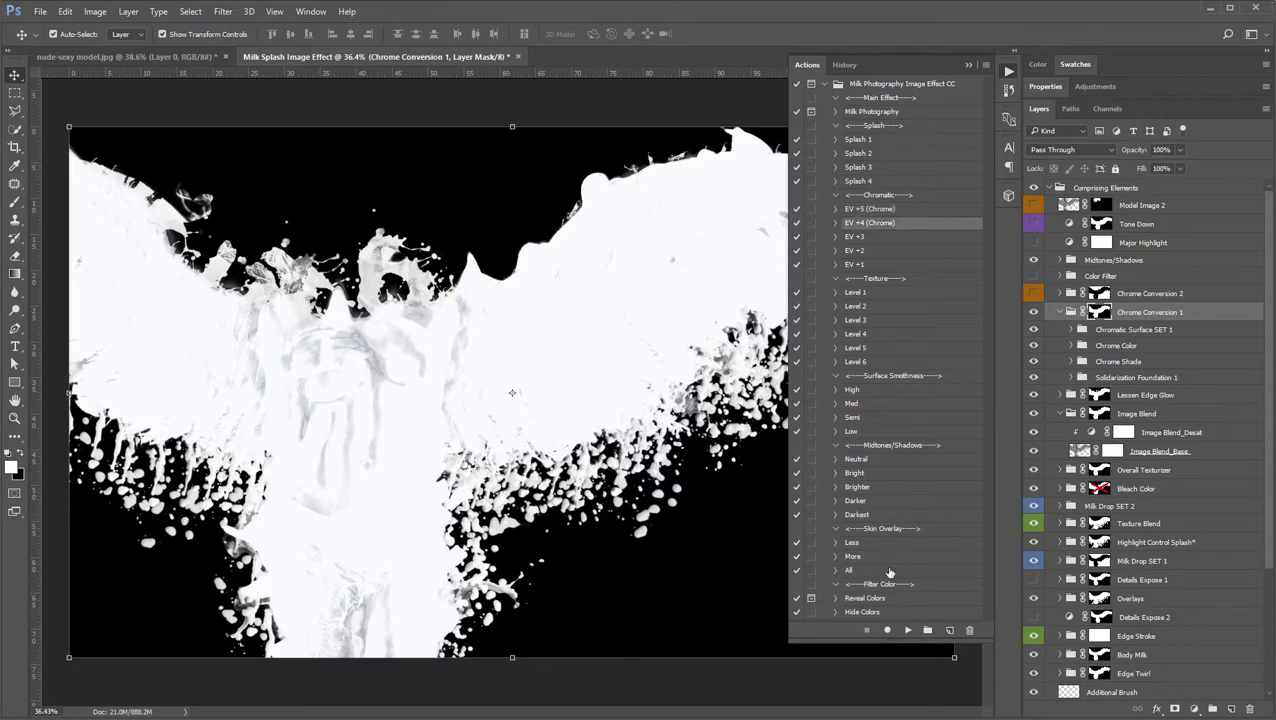
left_click(906, 631)
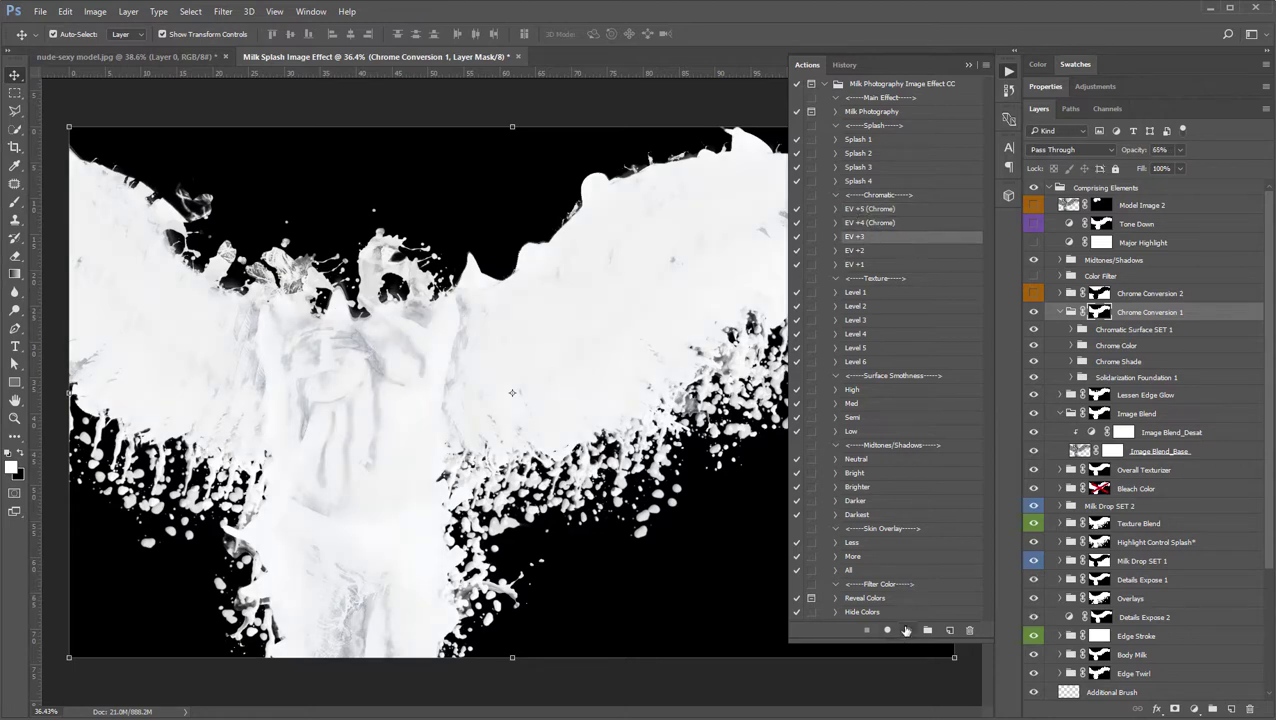
left_click(906, 631)
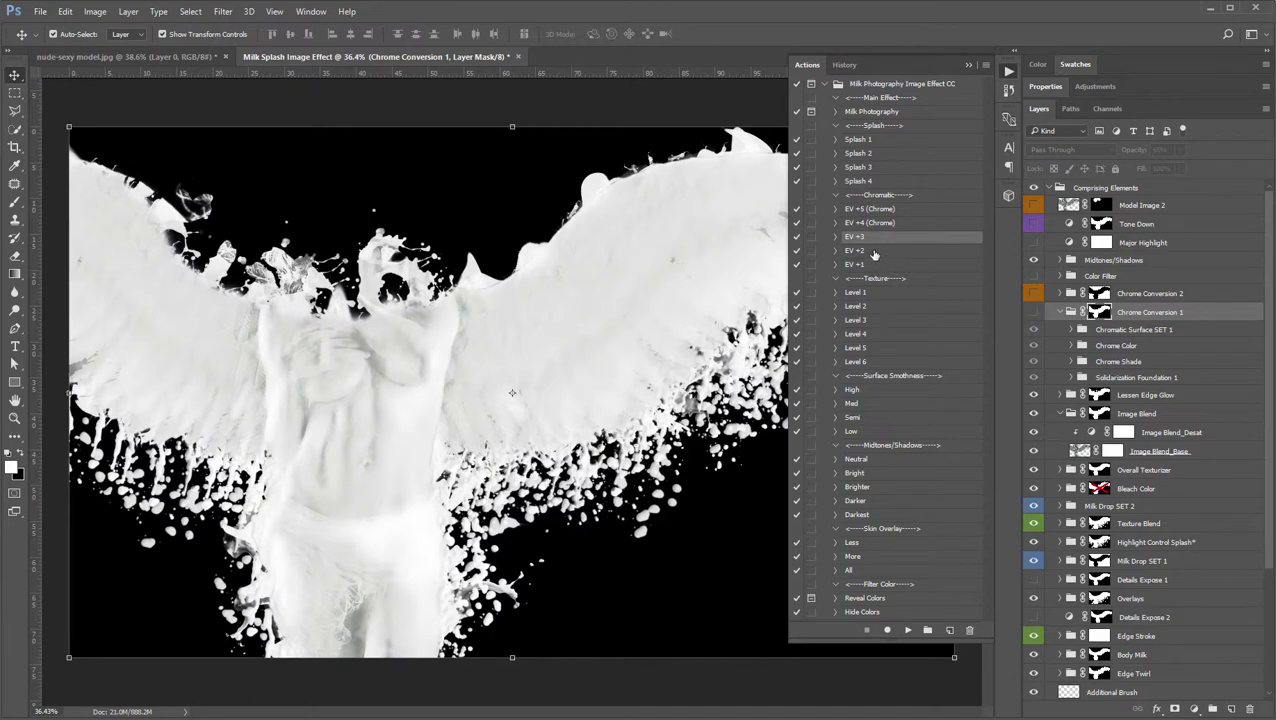
- Select EV +2, EV +1 and the Level 1 texture action and play the selection
left_click(874, 251)
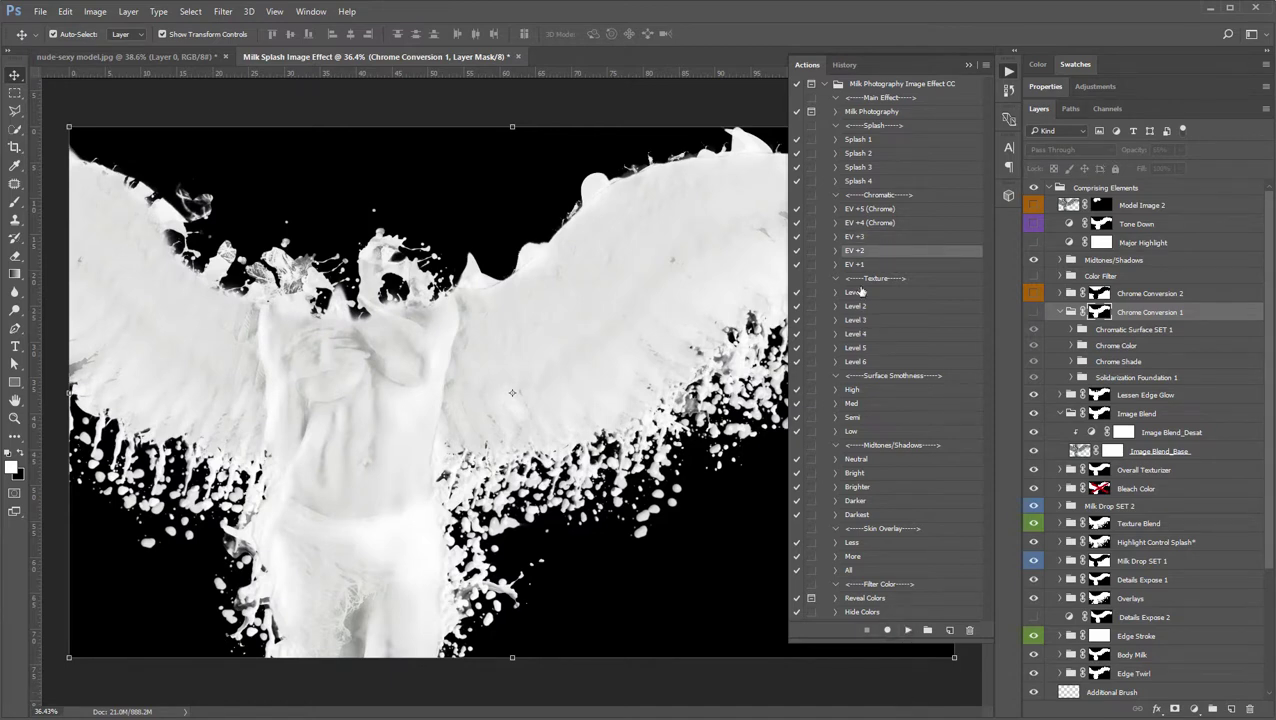
left_click(866, 269)
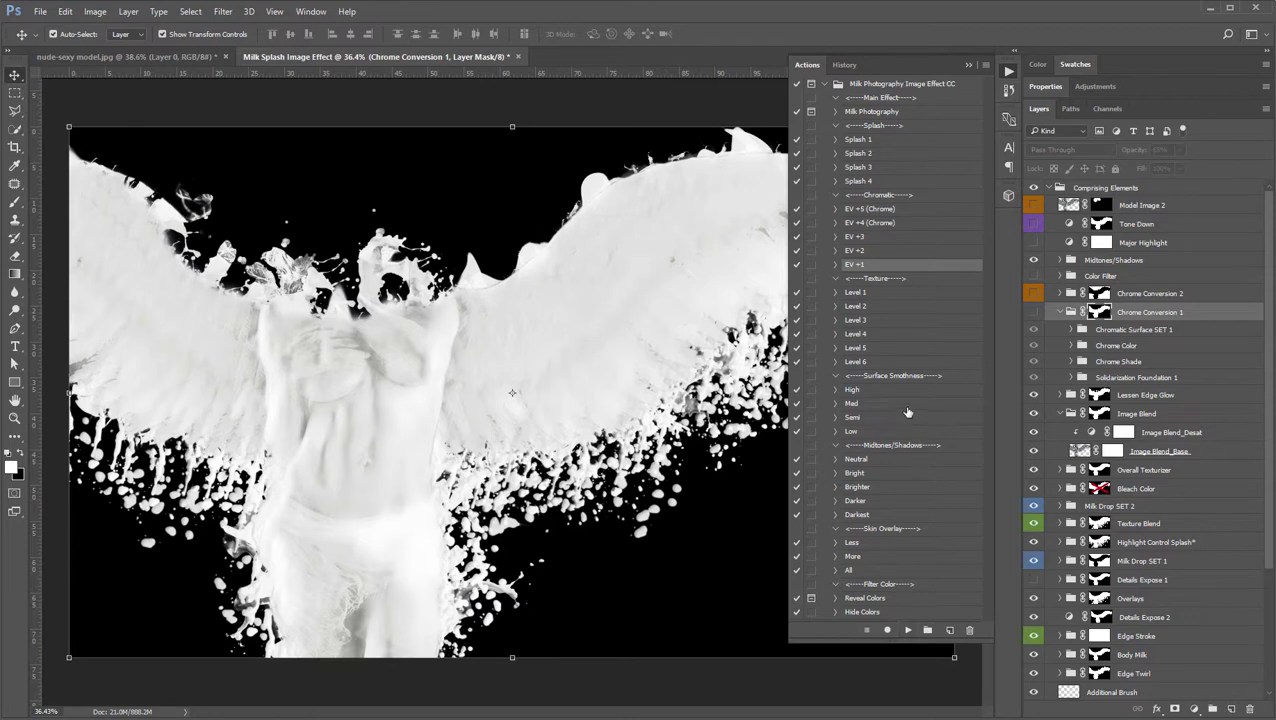
left_click(874, 280)
left_click(859, 293)
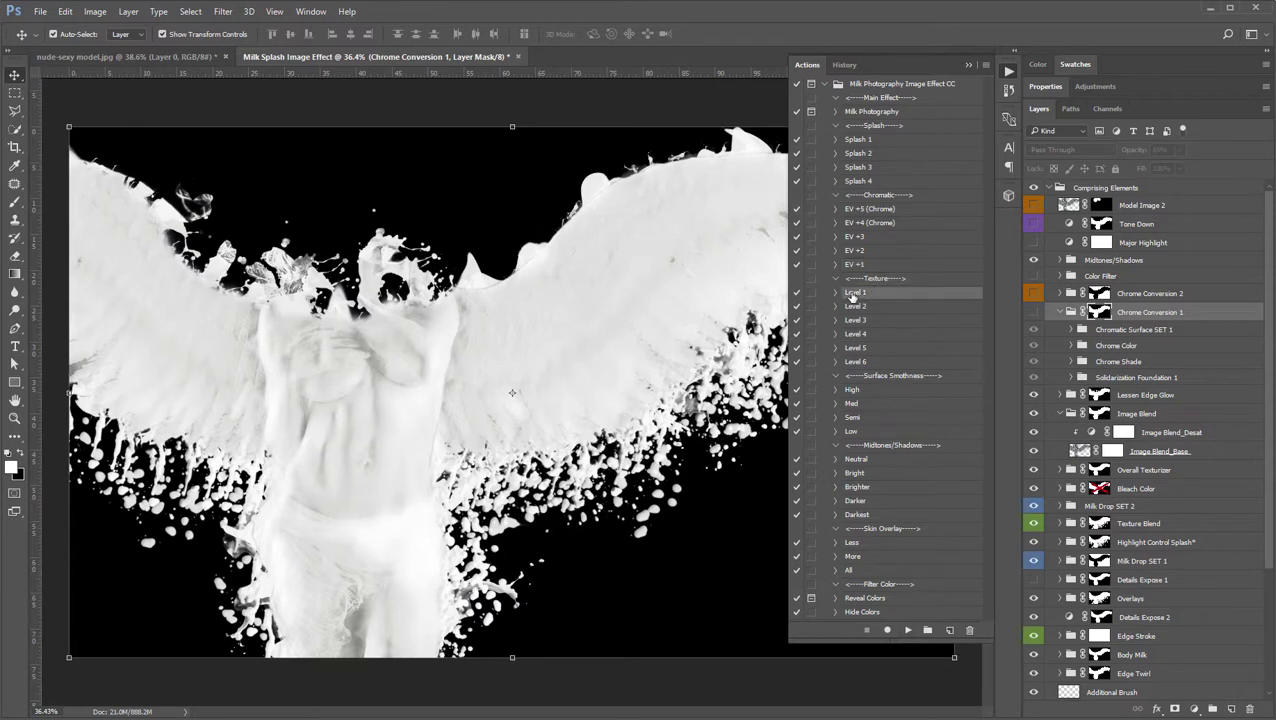
left_click(908, 631)
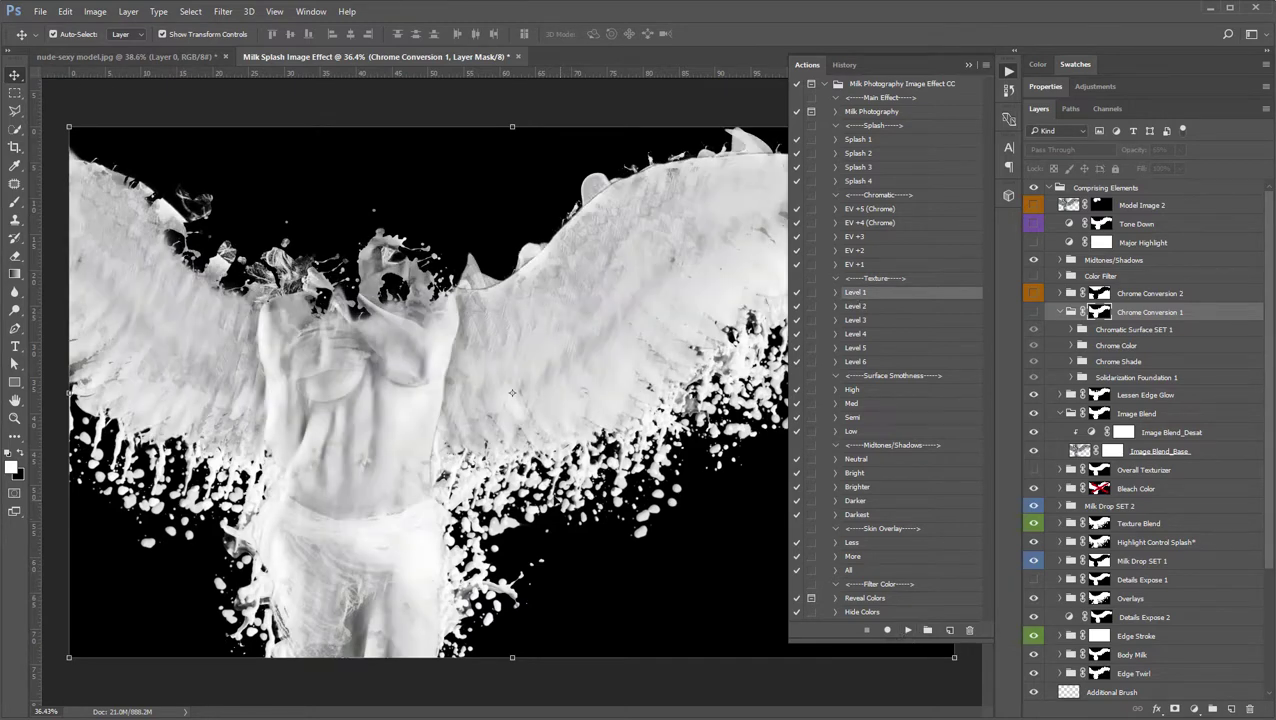
- Zoom in and out to inspect the Level 1 grain on the torso and wings
scroll(418, 478, "up", 3)
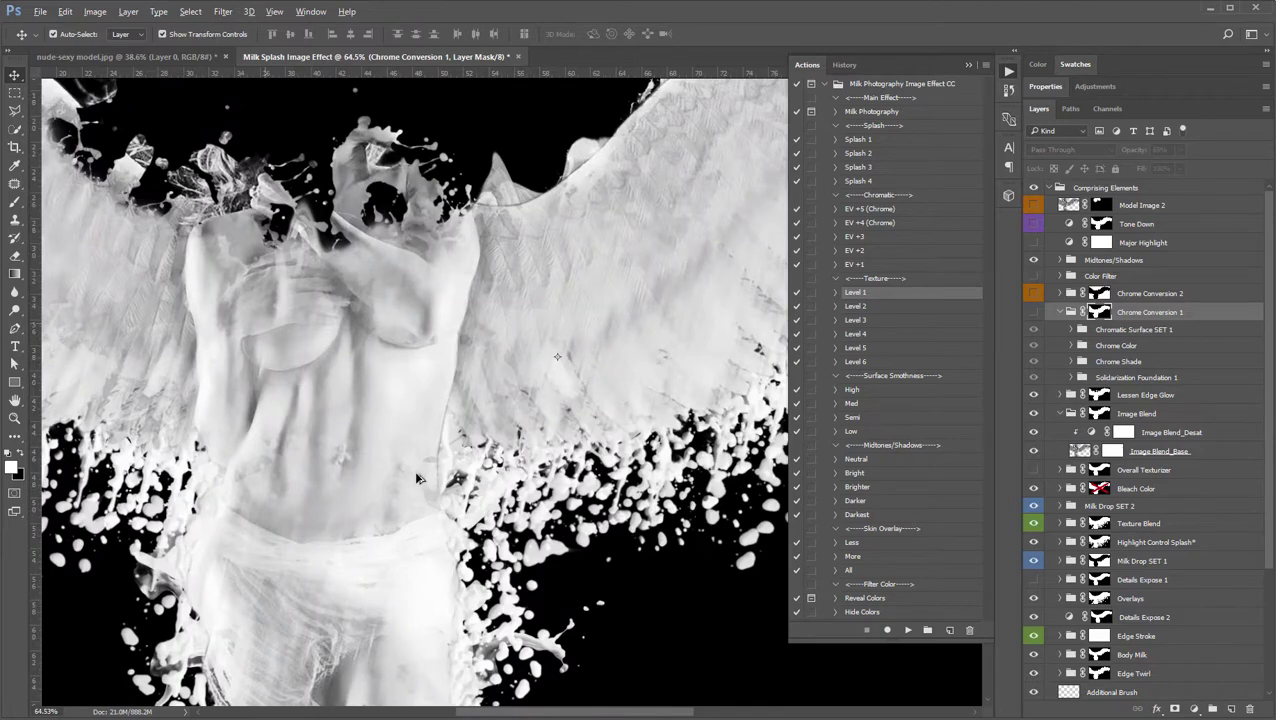
scroll(418, 478, "down", 4)
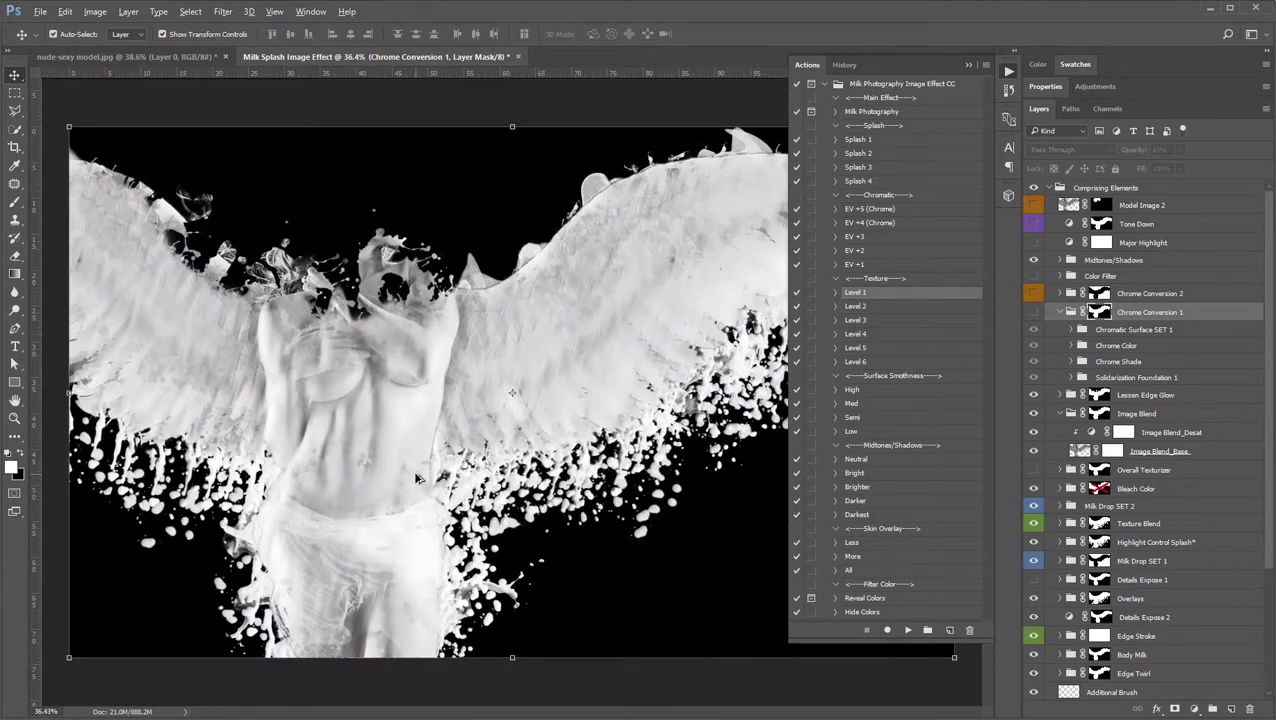
scroll(418, 478, "up", 1)
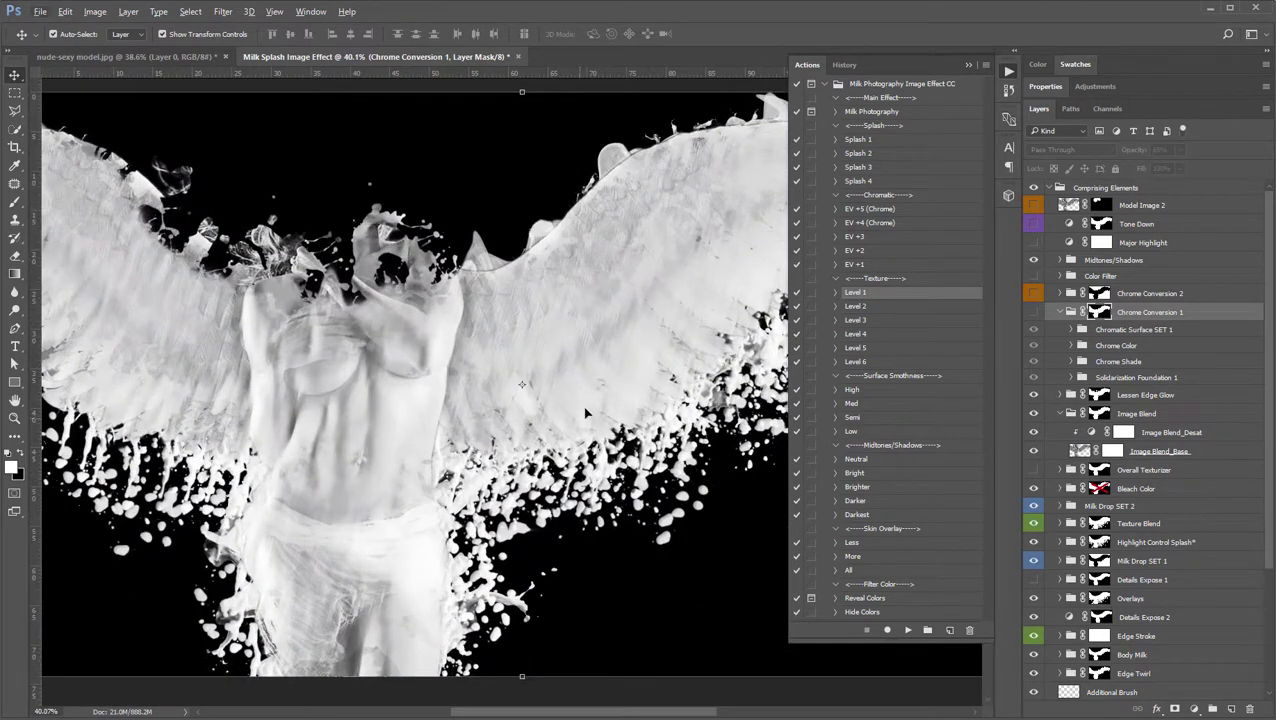
mouse_move(612, 342)
left_mouse_down()
mouse_move(501, 421)
mouse_move(611, 352)
left_mouse_up()
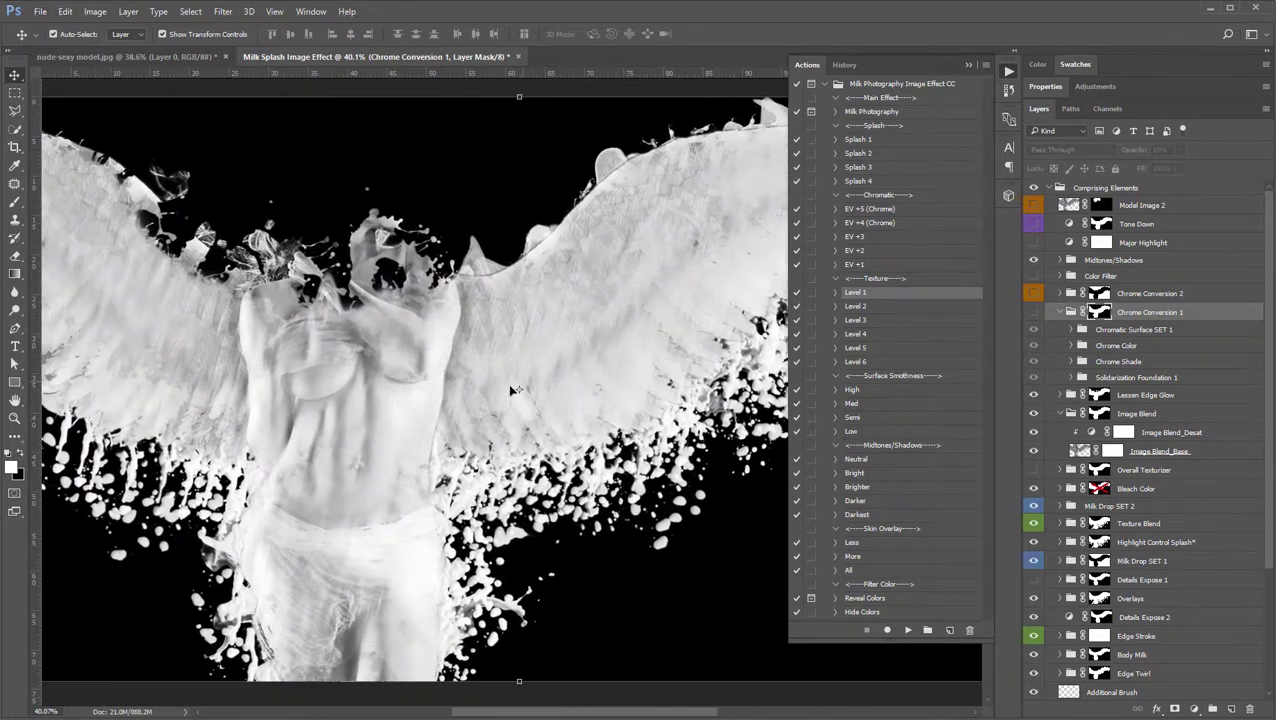
scroll(494, 405, "down", 3)
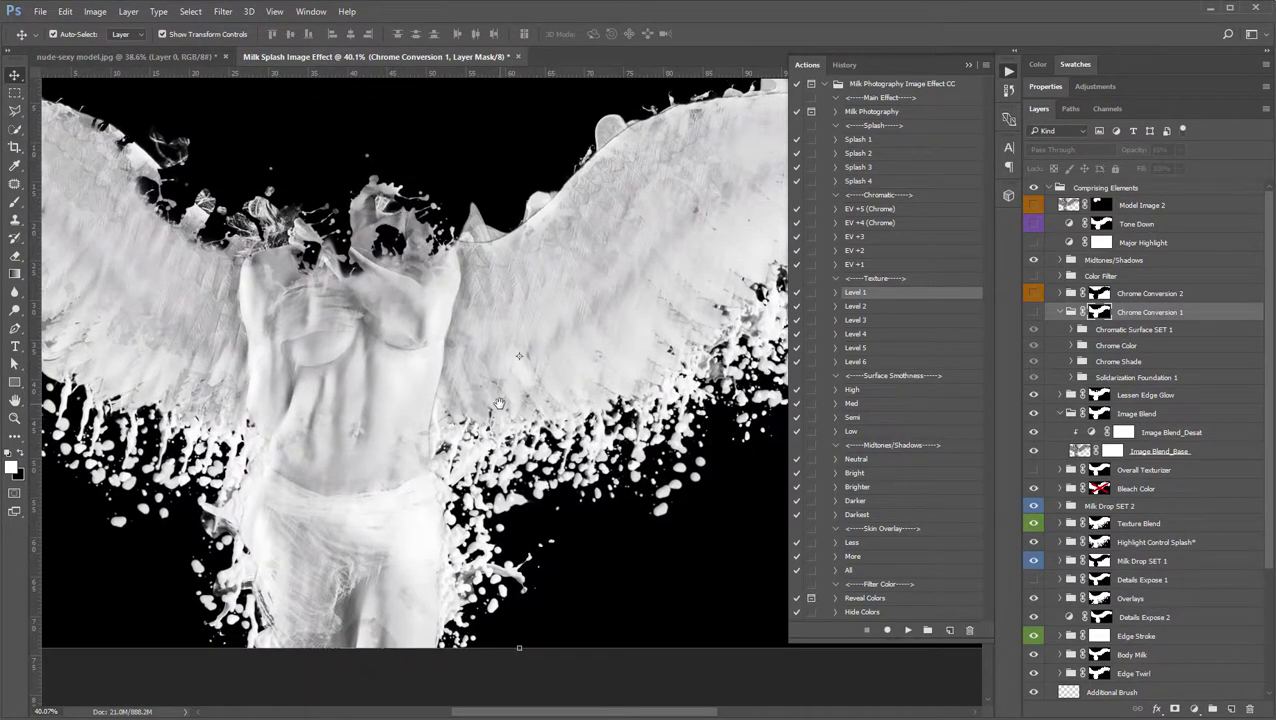
scroll(500, 407, "down", 1)
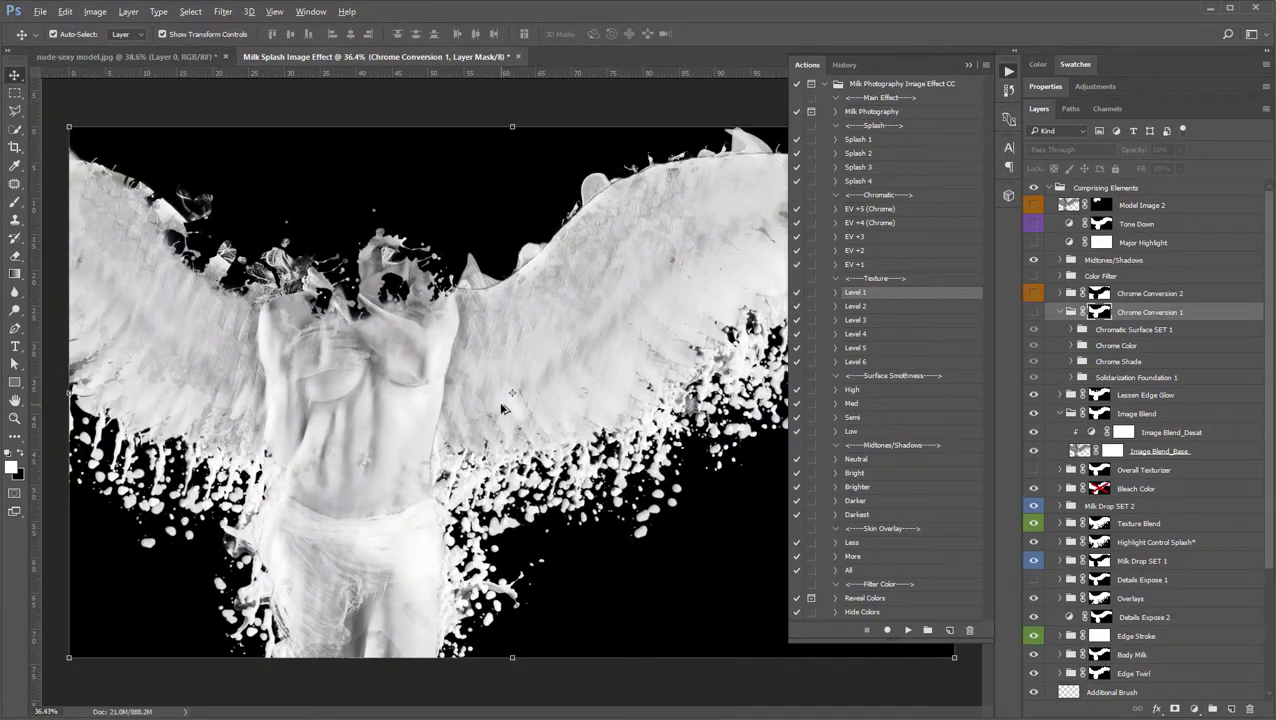
- Try texture levels 2 through 6 on the milk figure, ending at Level 6
left_click(877, 306)
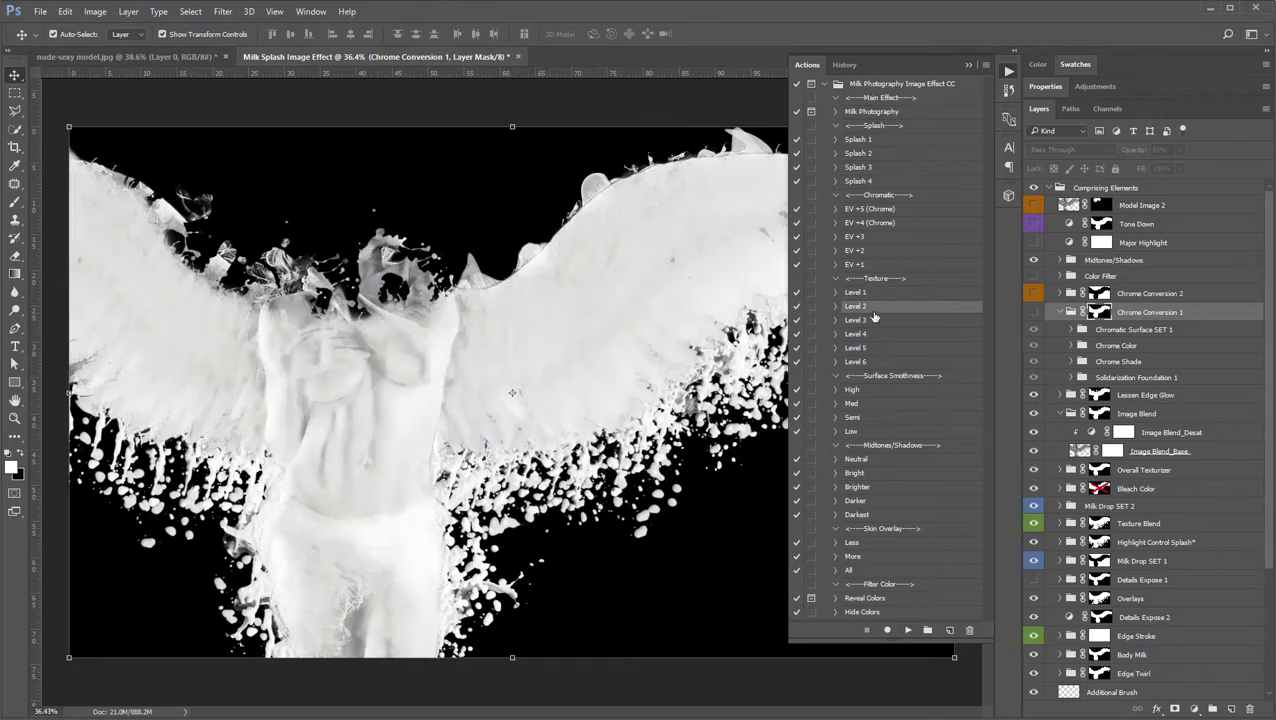
left_click(870, 320)
left_click(907, 630)
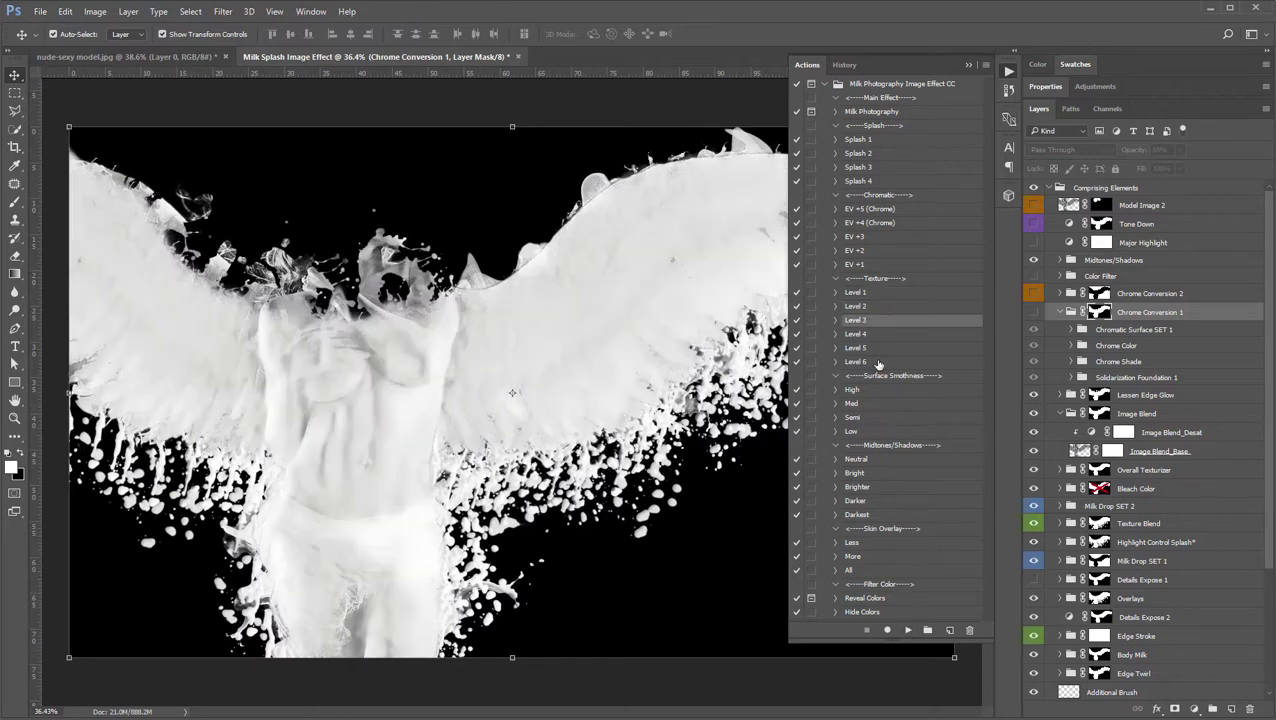
left_click(874, 335)
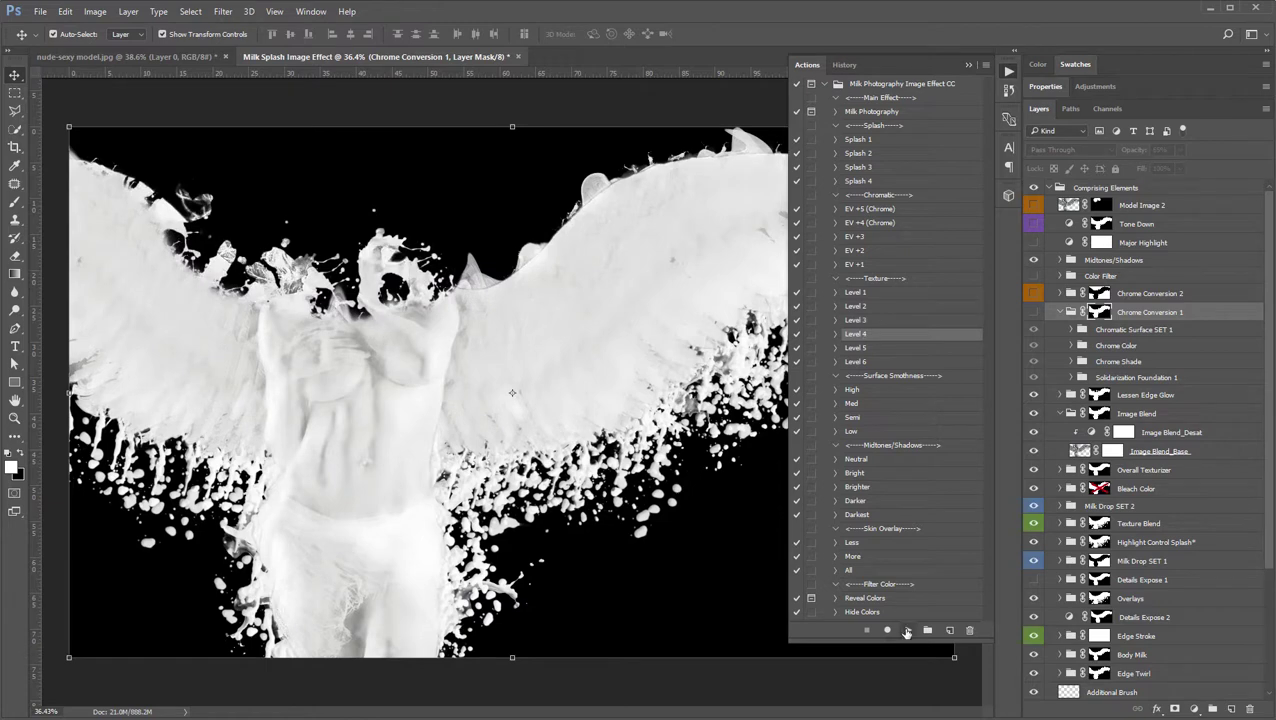
left_click(862, 347)
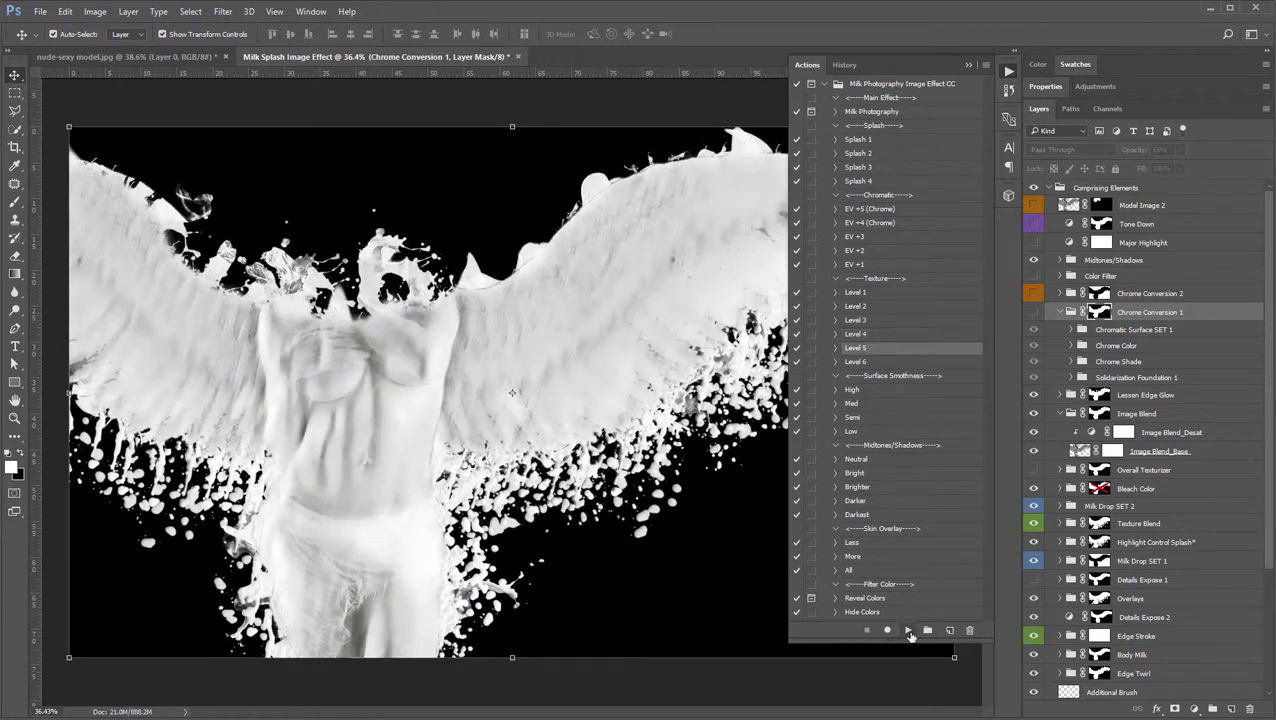
left_click(862, 361)
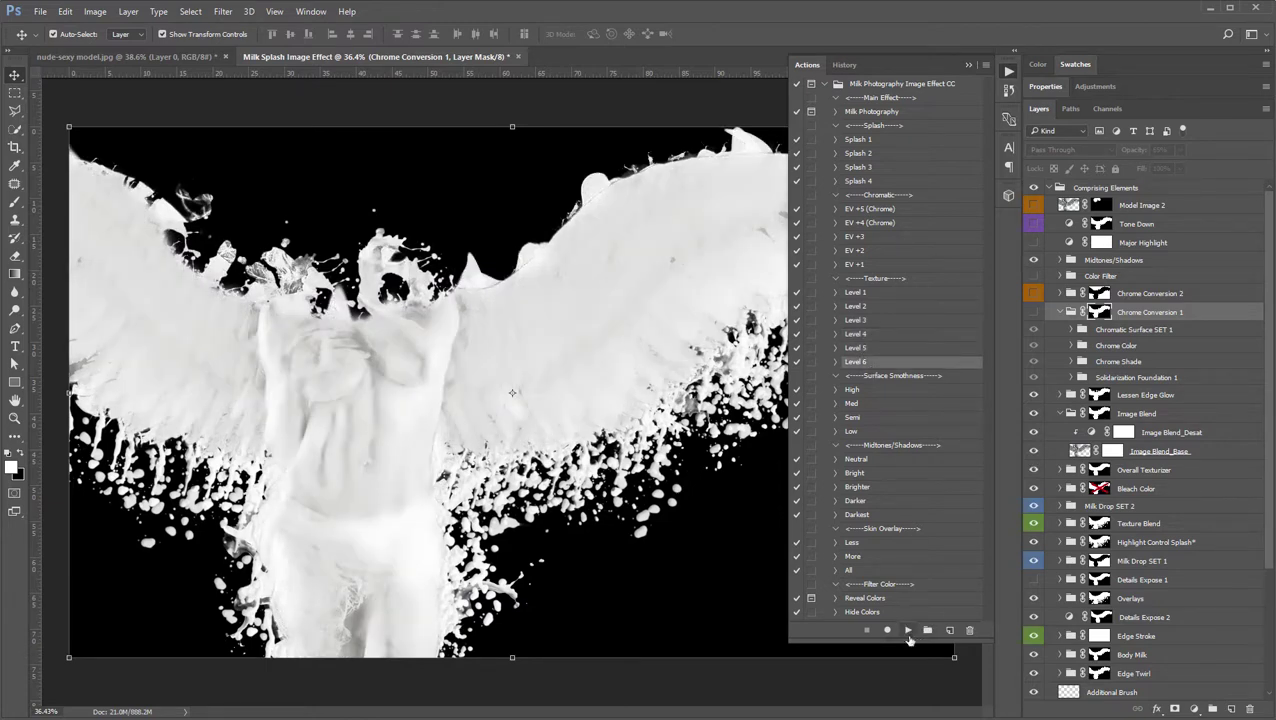
left_click(909, 630)
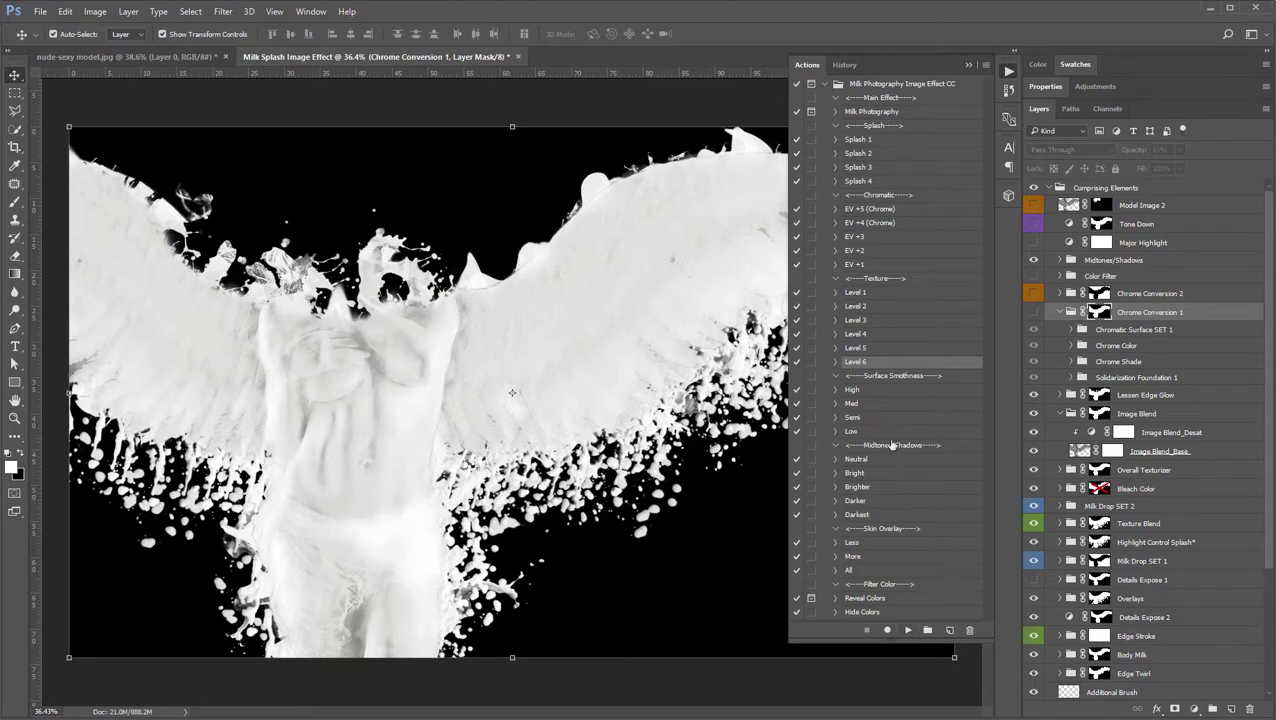
- Reapply Level 3, then Level 2, and finish with the Level 3 texture
left_click(866, 322)
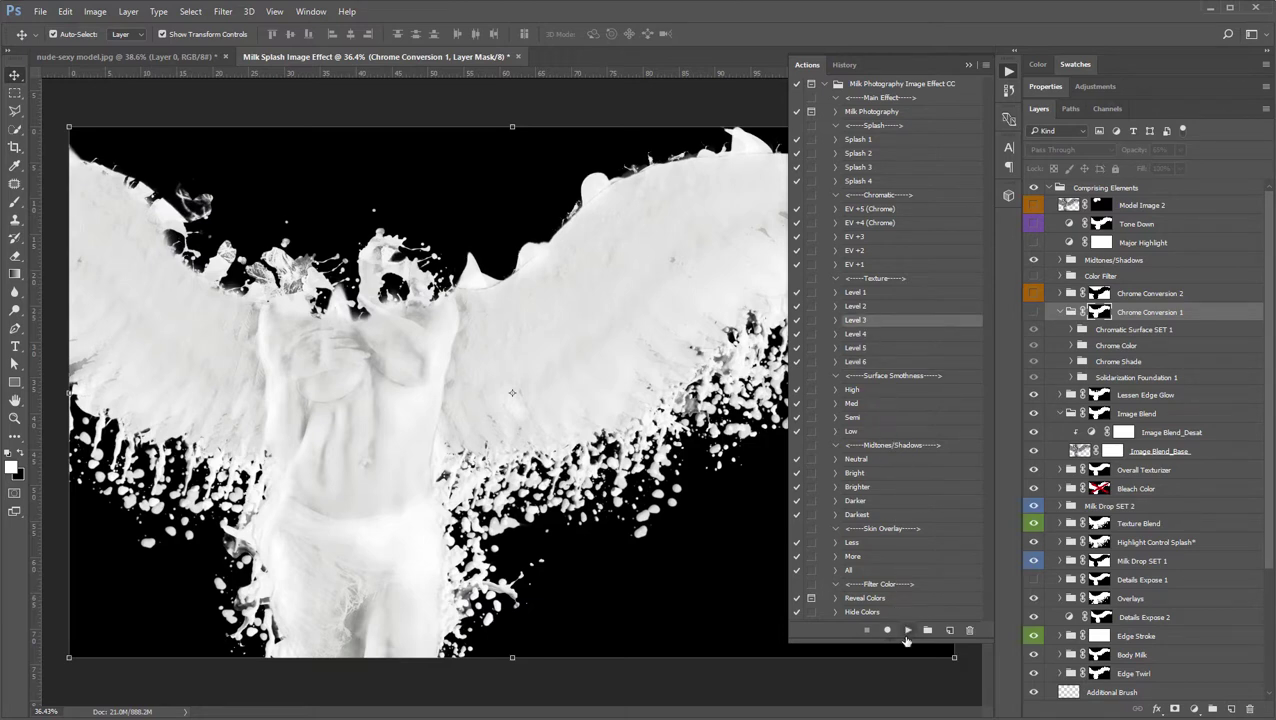
left_click(907, 631)
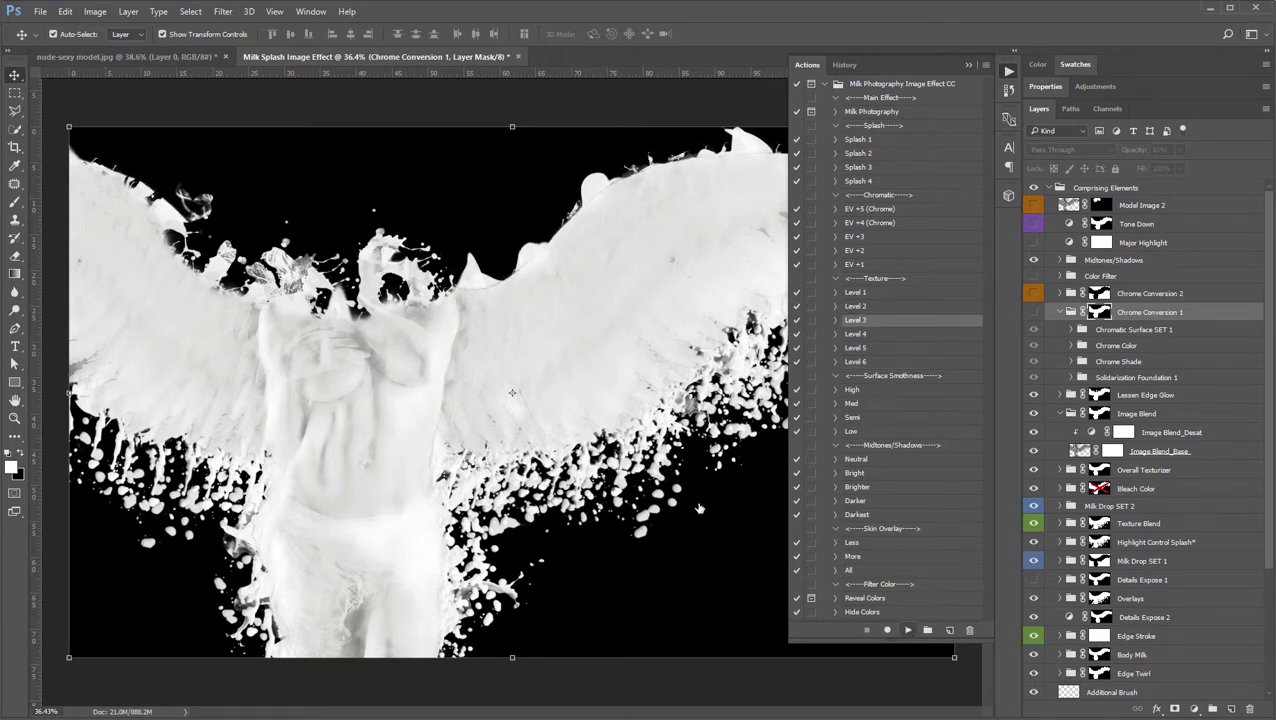
left_click(866, 335)
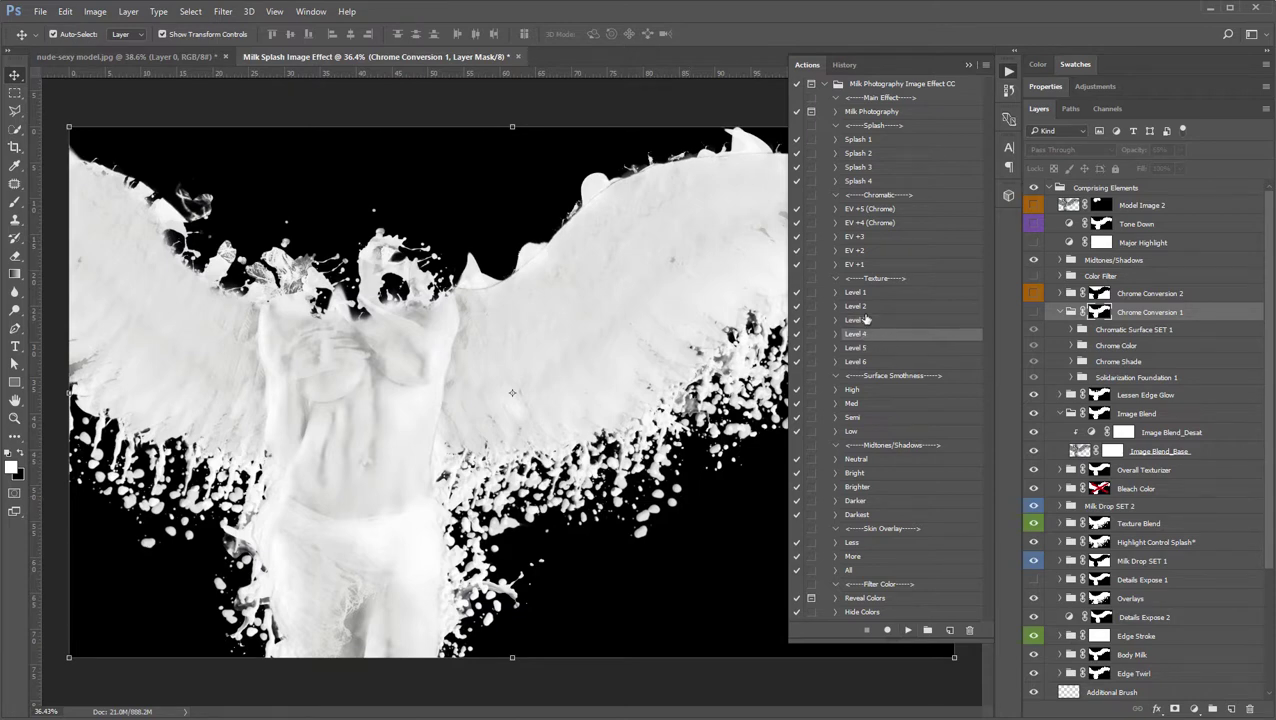
left_click(864, 307)
left_click(909, 632)
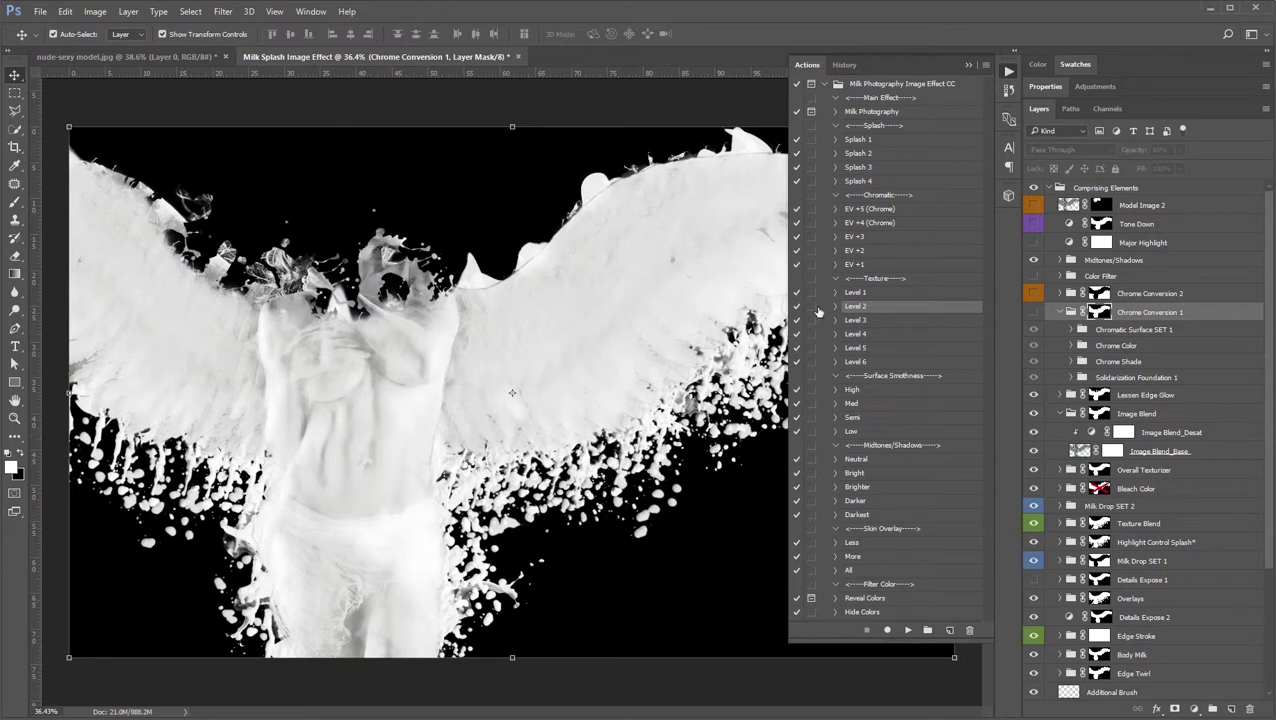
left_click(867, 322)
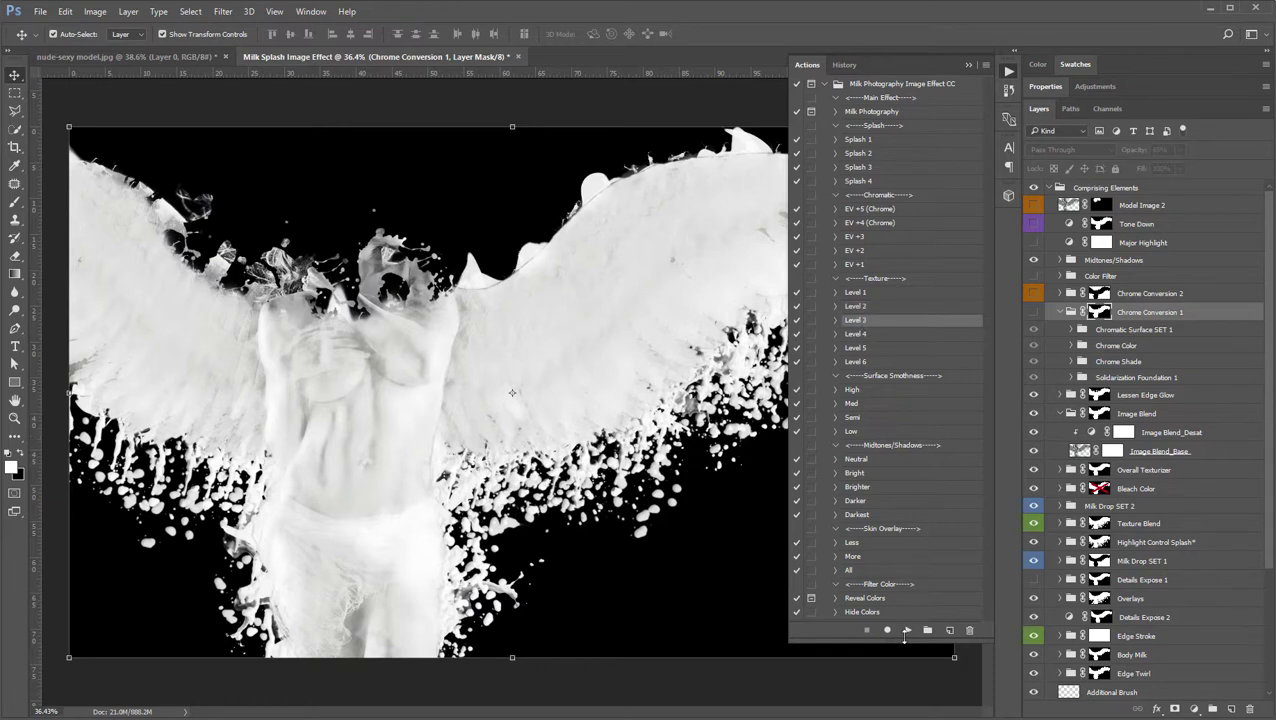
left_click(907, 631)
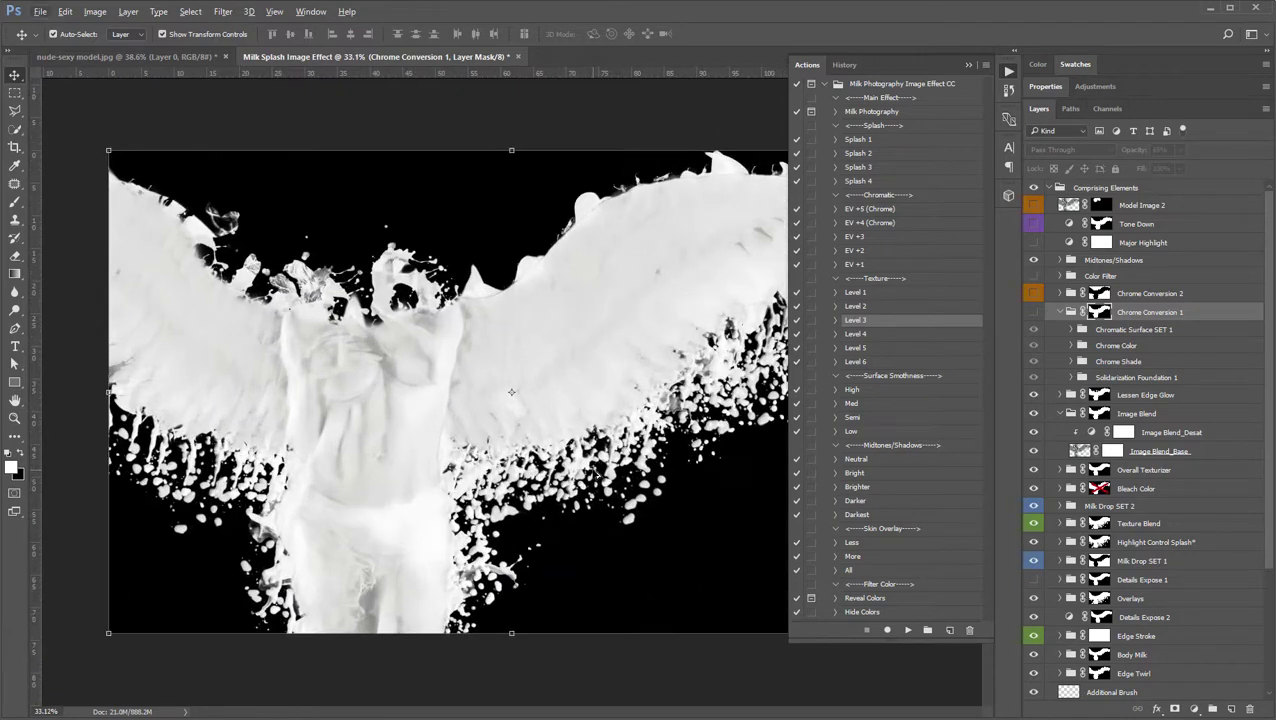
- Try the High, Med, Semi and Low surface smoothness actions in turn
left_click(854, 391)
left_click(908, 630)
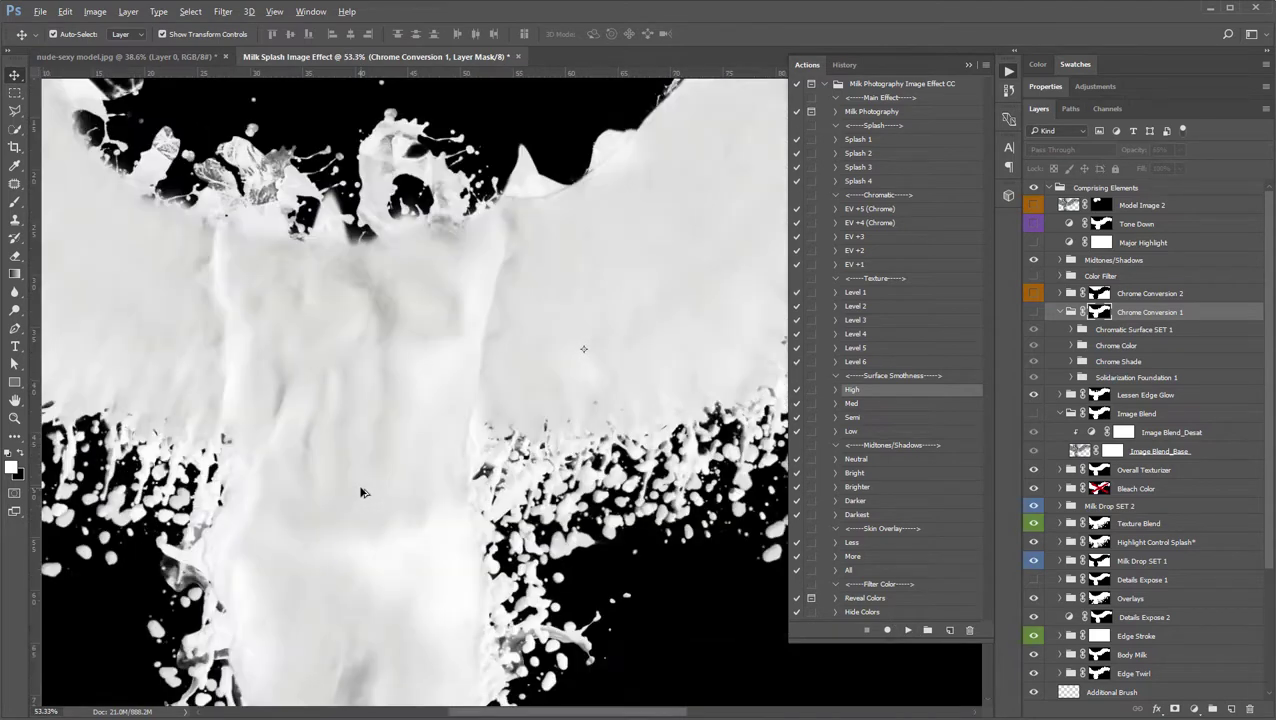
left_click(865, 402)
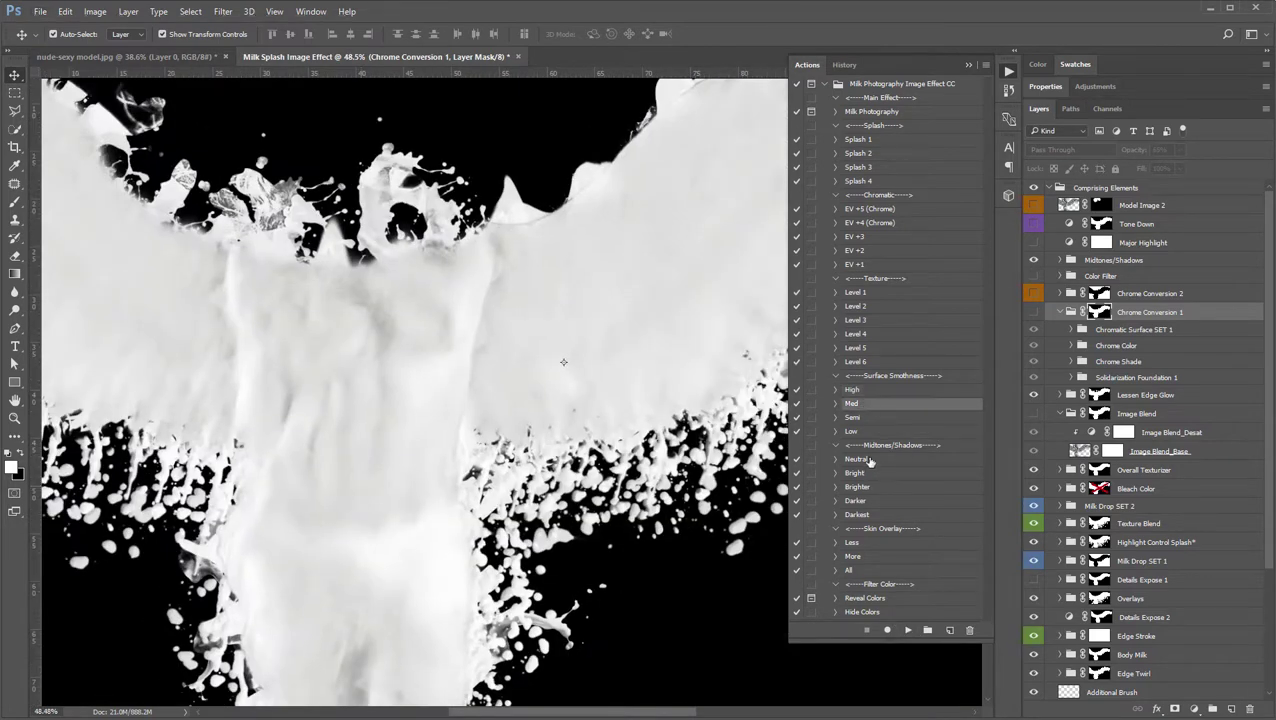
left_click(907, 630)
left_click(863, 417)
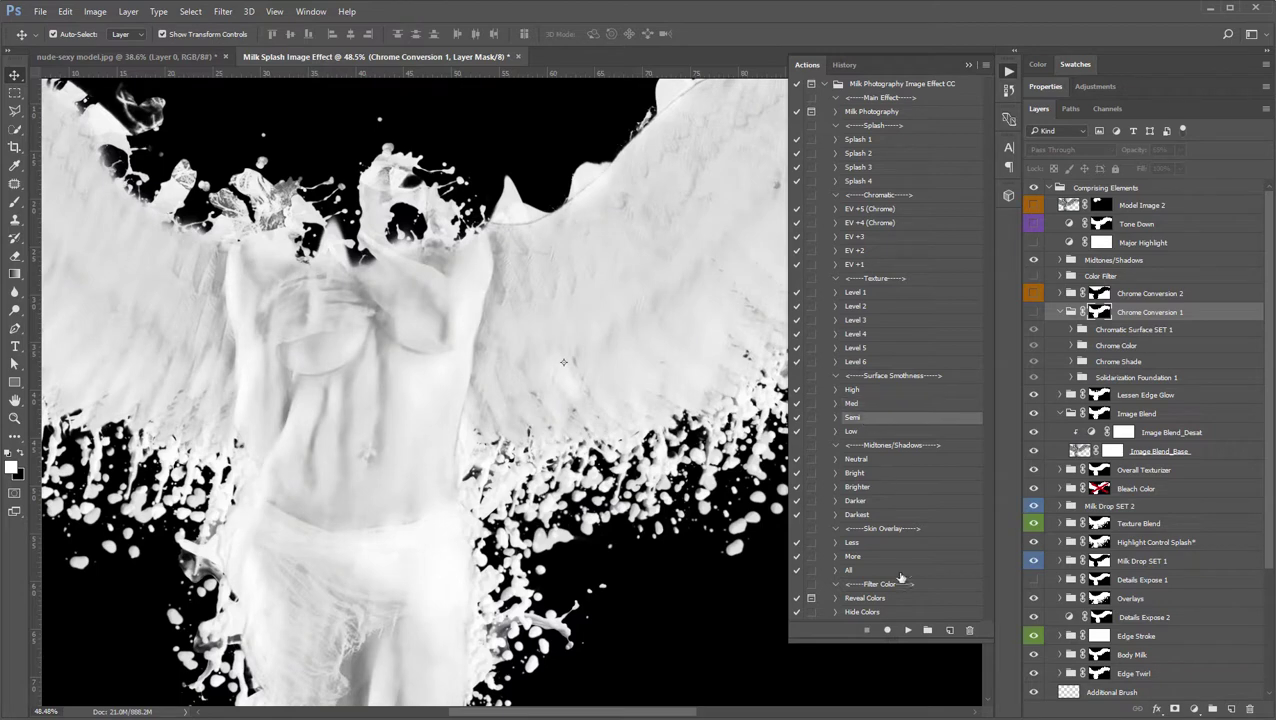
left_click(907, 630)
left_click(866, 433)
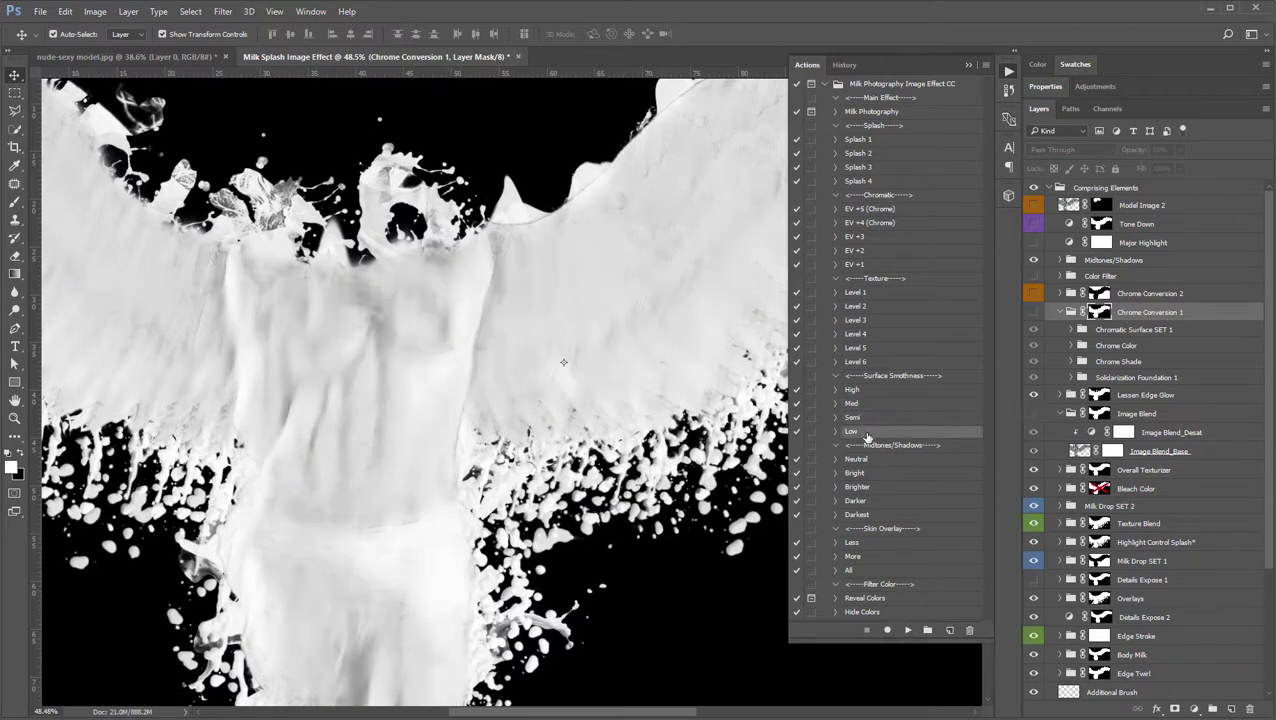
left_click(907, 631)
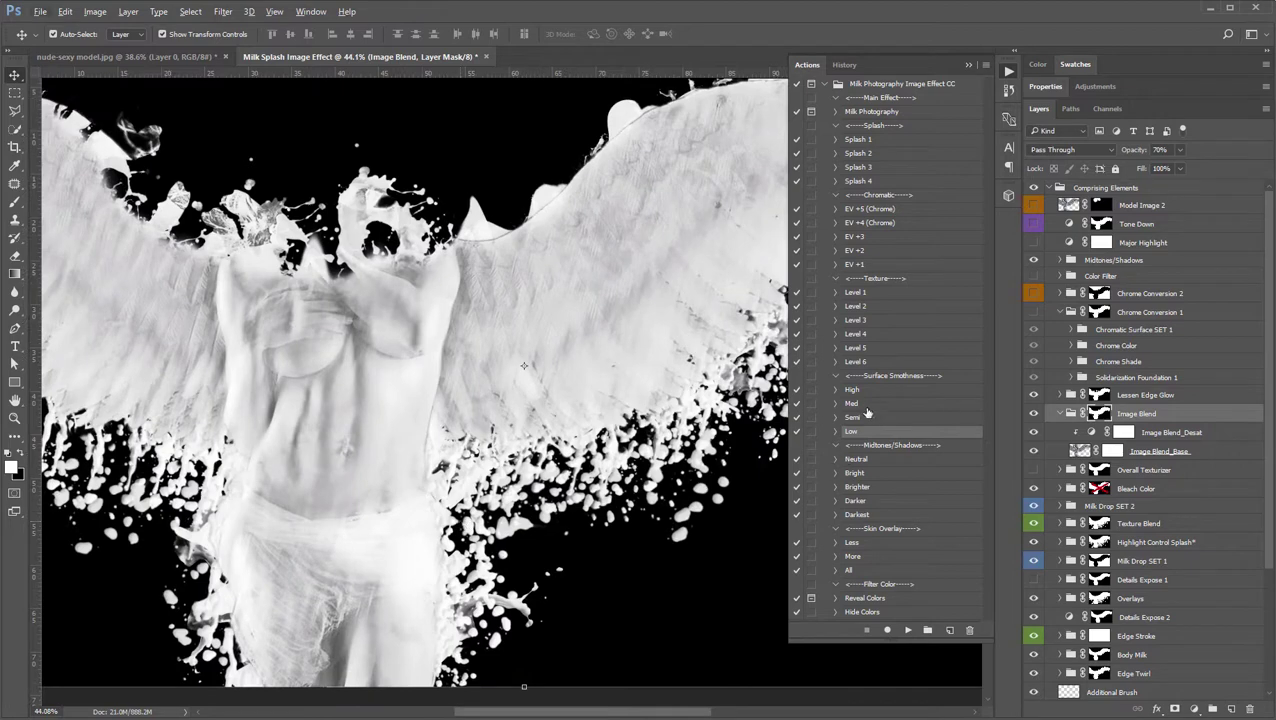
- Apply the Med surface smoothness and Neutral midtones/shadows presets
left_click(864, 406)
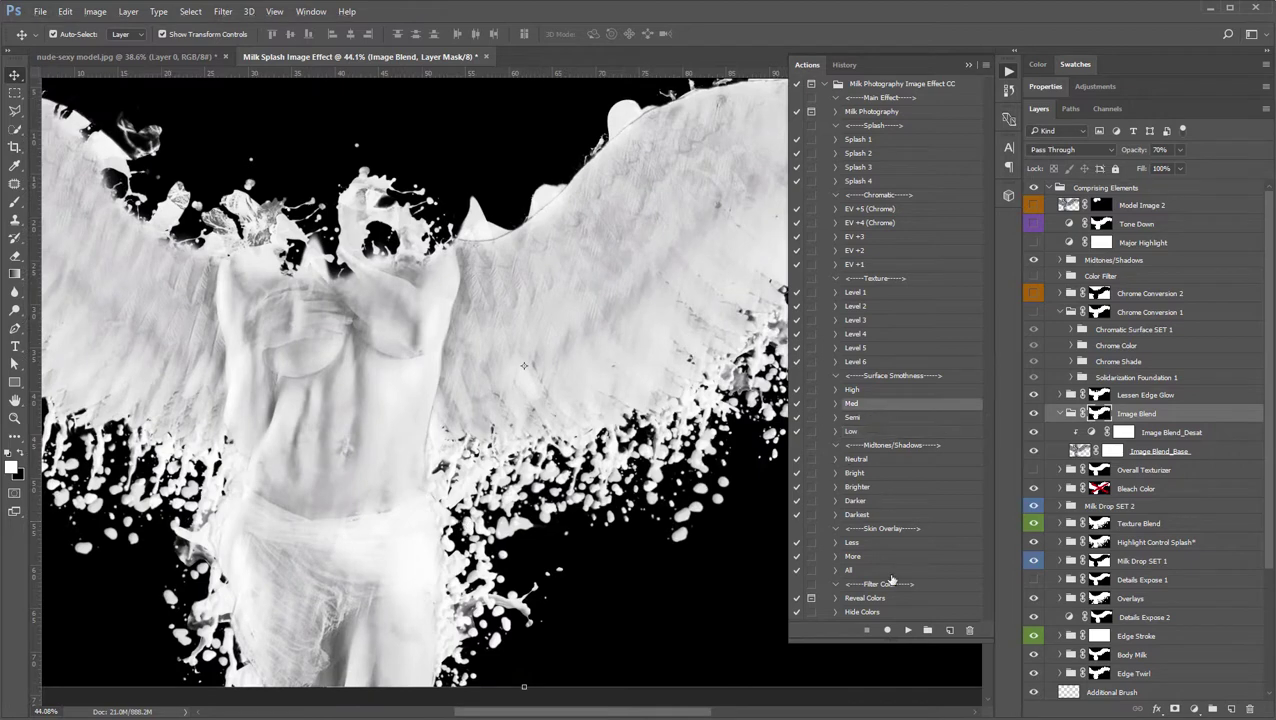
left_click(907, 631)
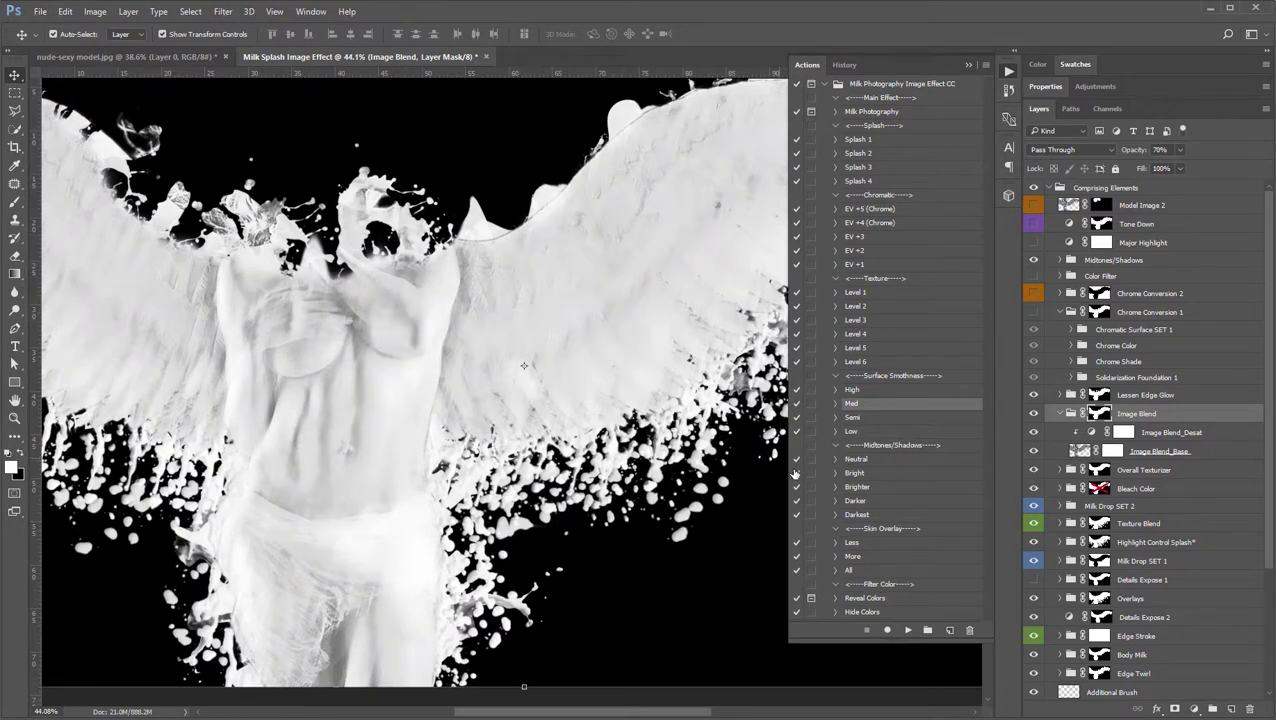
left_click(866, 463)
left_click(907, 631)
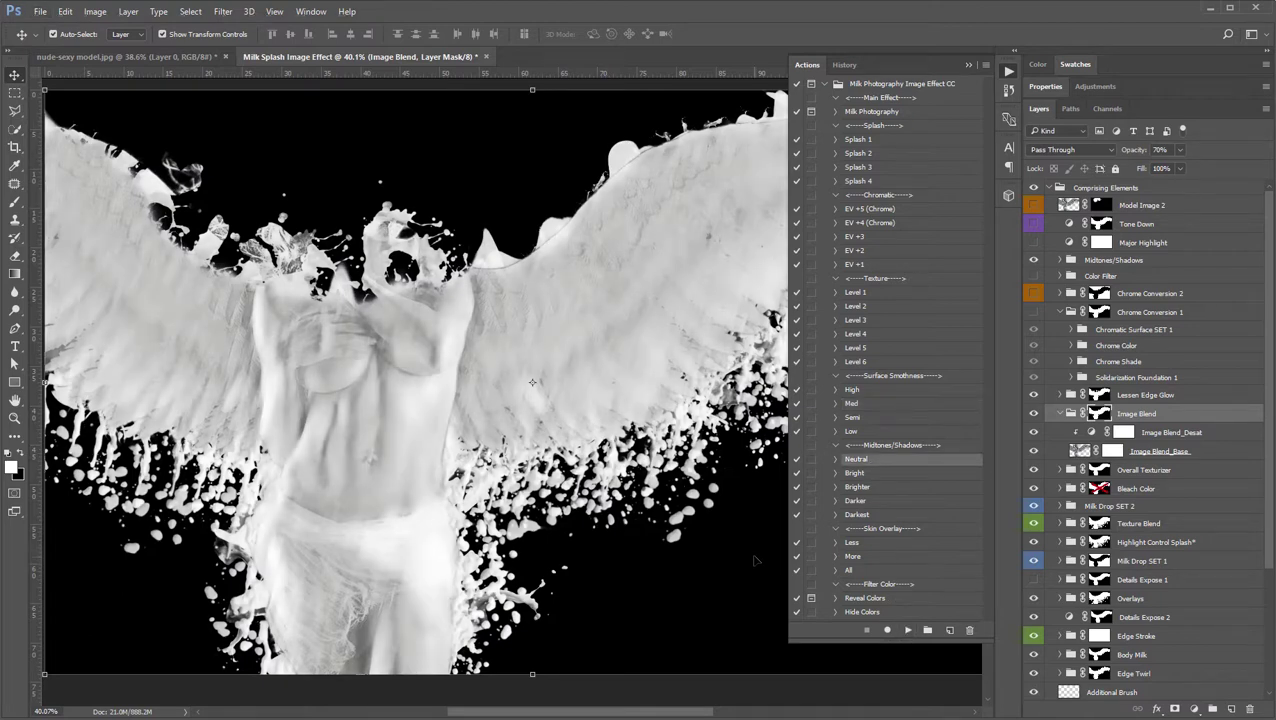
- Preview the Bright, Brighter, Darker and Darkest midtones presets in turn
left_click(848, 474)
left_click(908, 631)
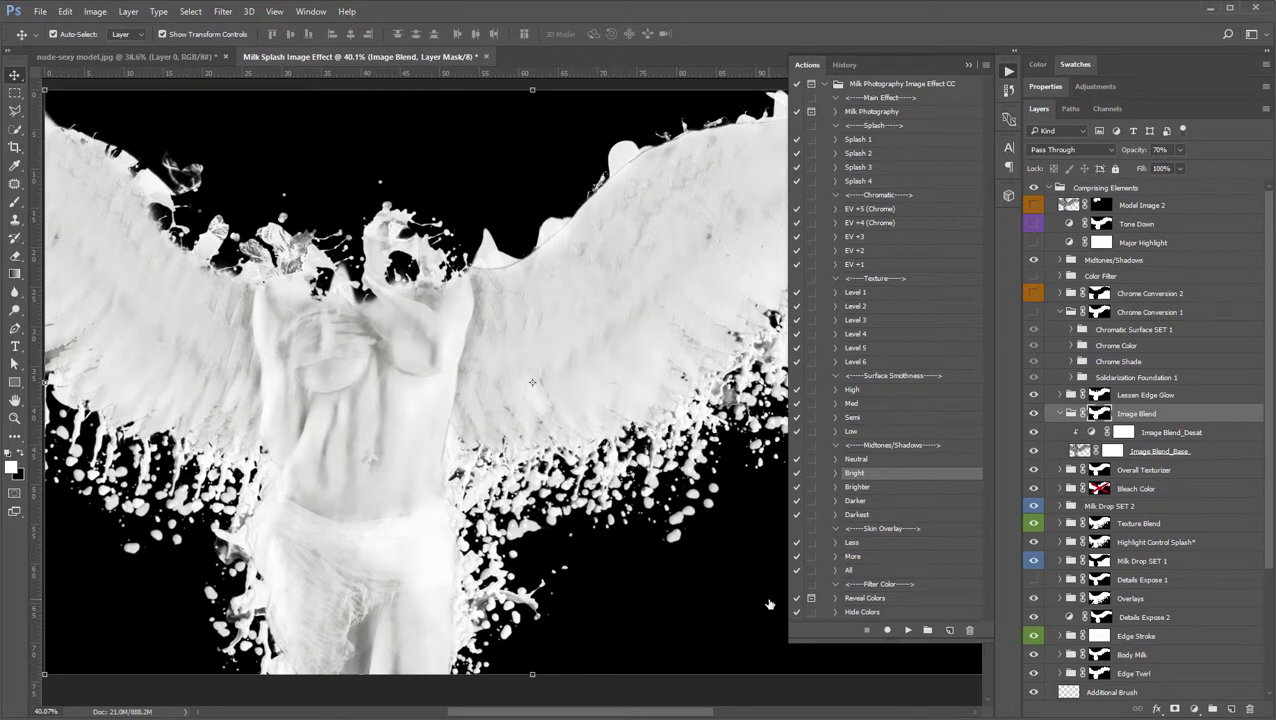
left_click(858, 489)
left_click(908, 631)
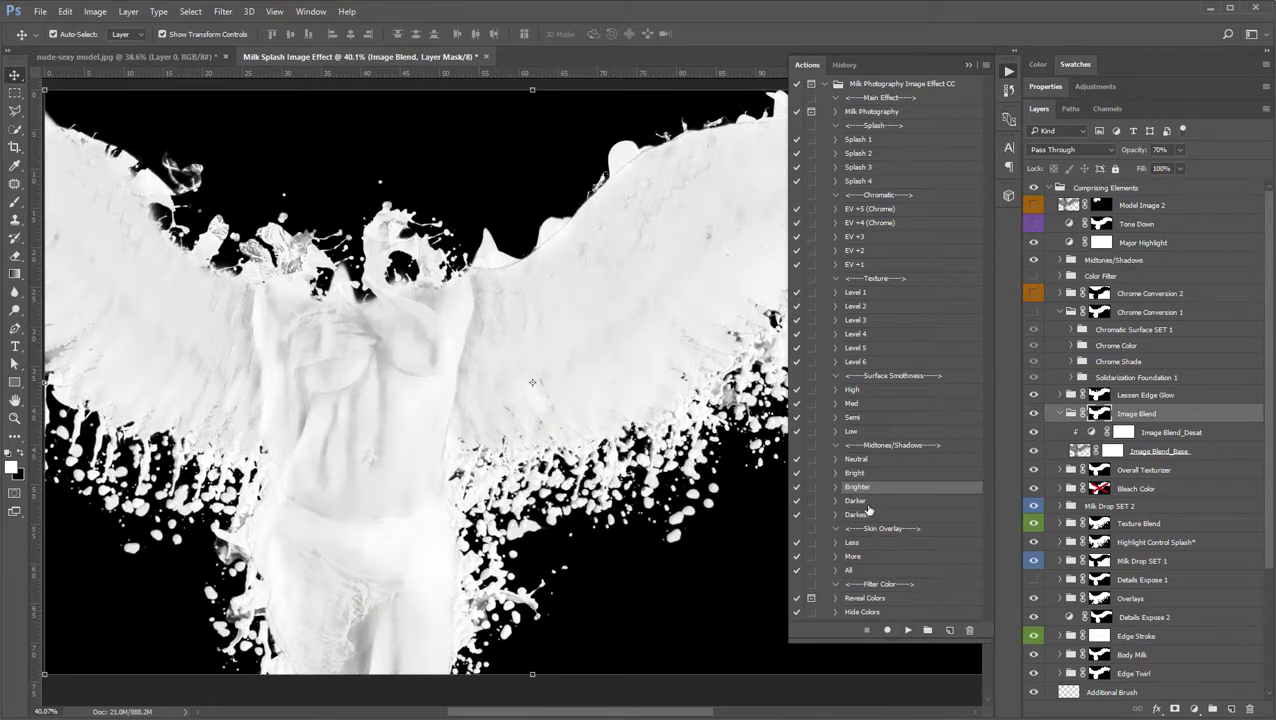
left_click(860, 501)
left_click(908, 631)
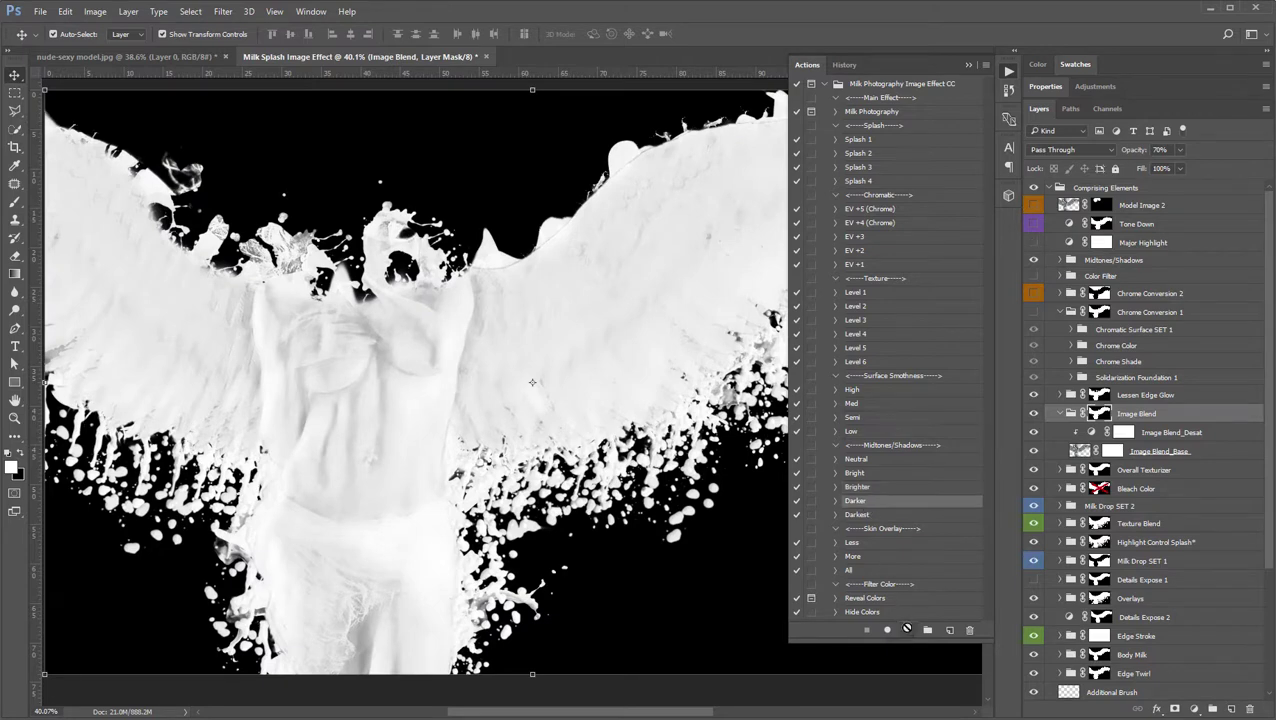
left_click(870, 516)
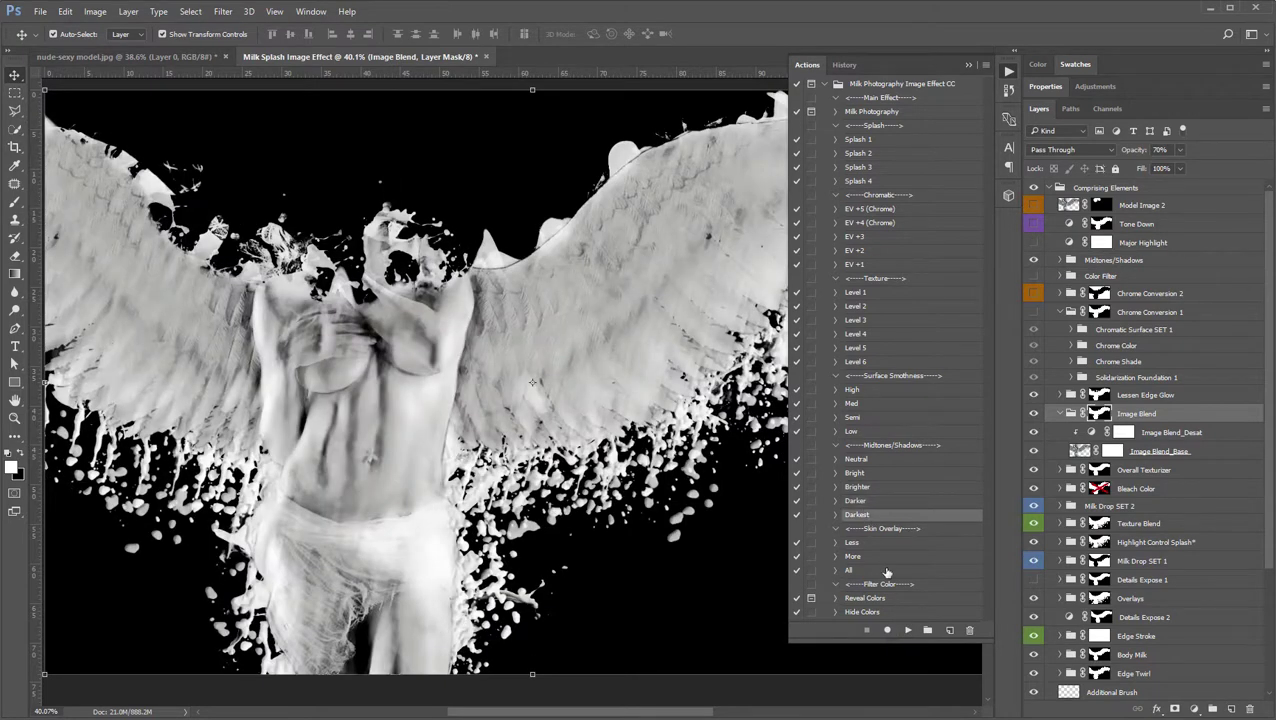
left_click(908, 631)
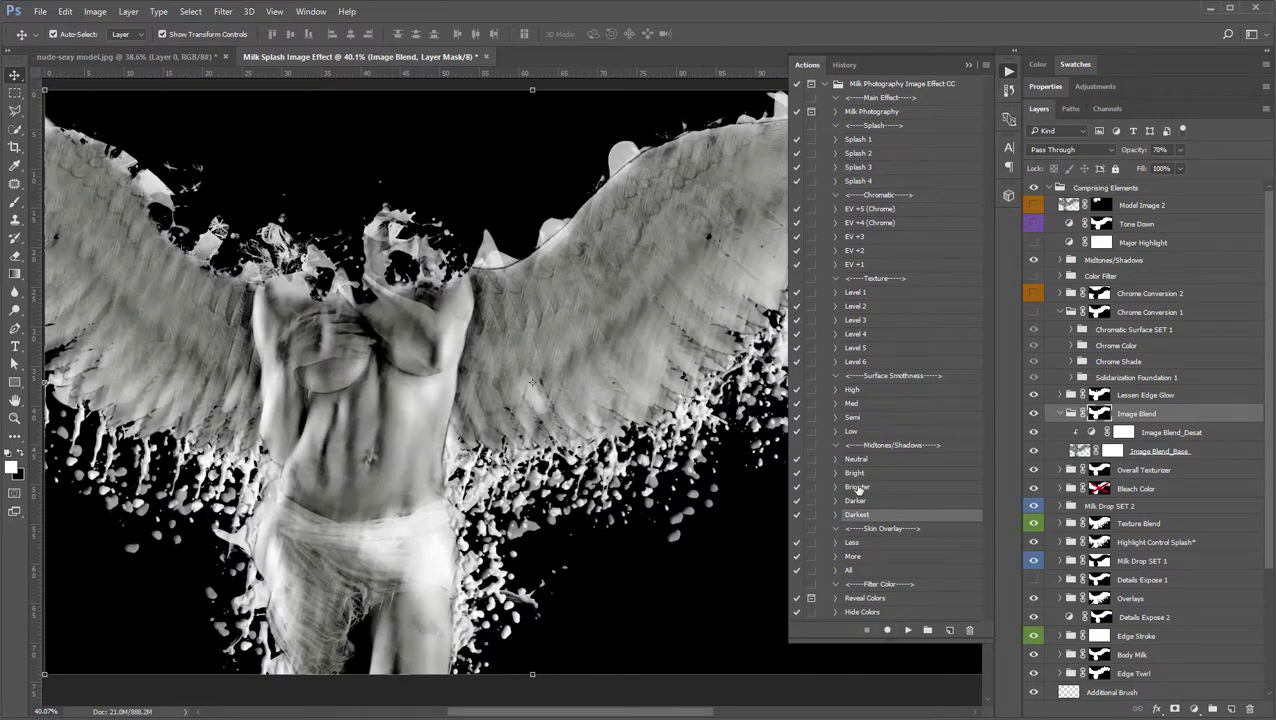
- Reapply the Bright midtones preset for a bright white milk figure
left_click(866, 488)
left_click(856, 473)
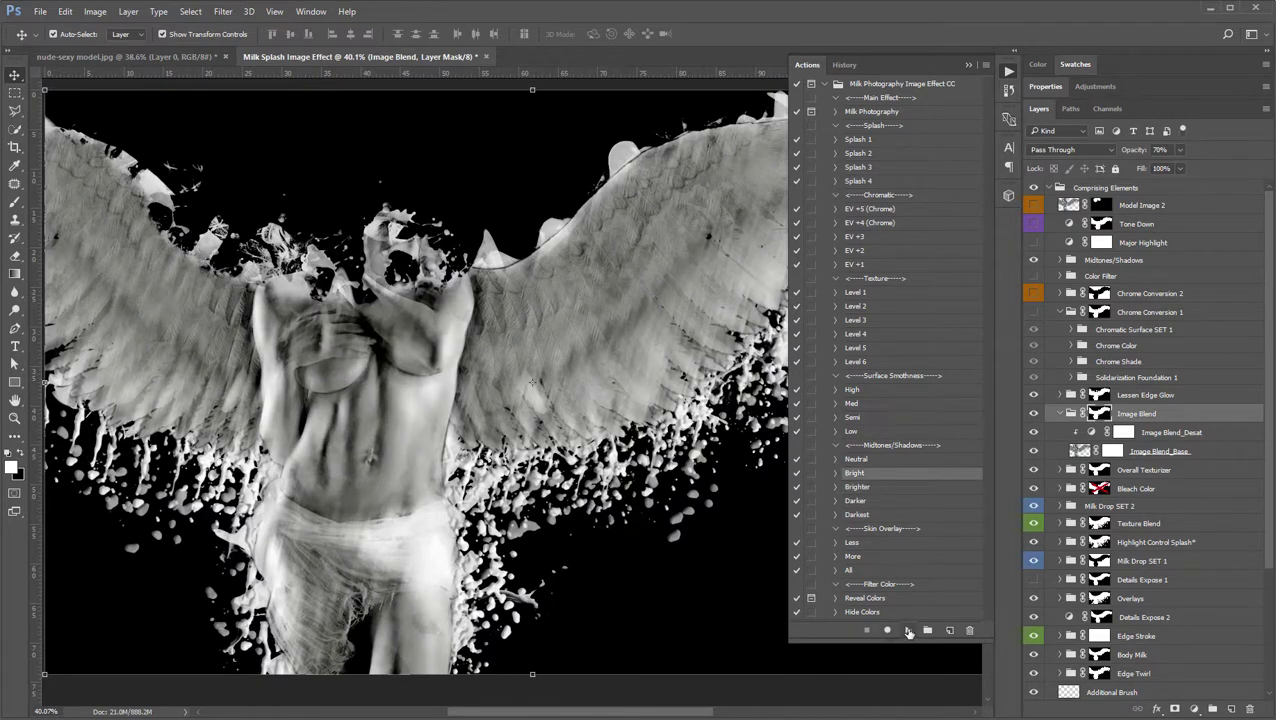
left_click(908, 631)
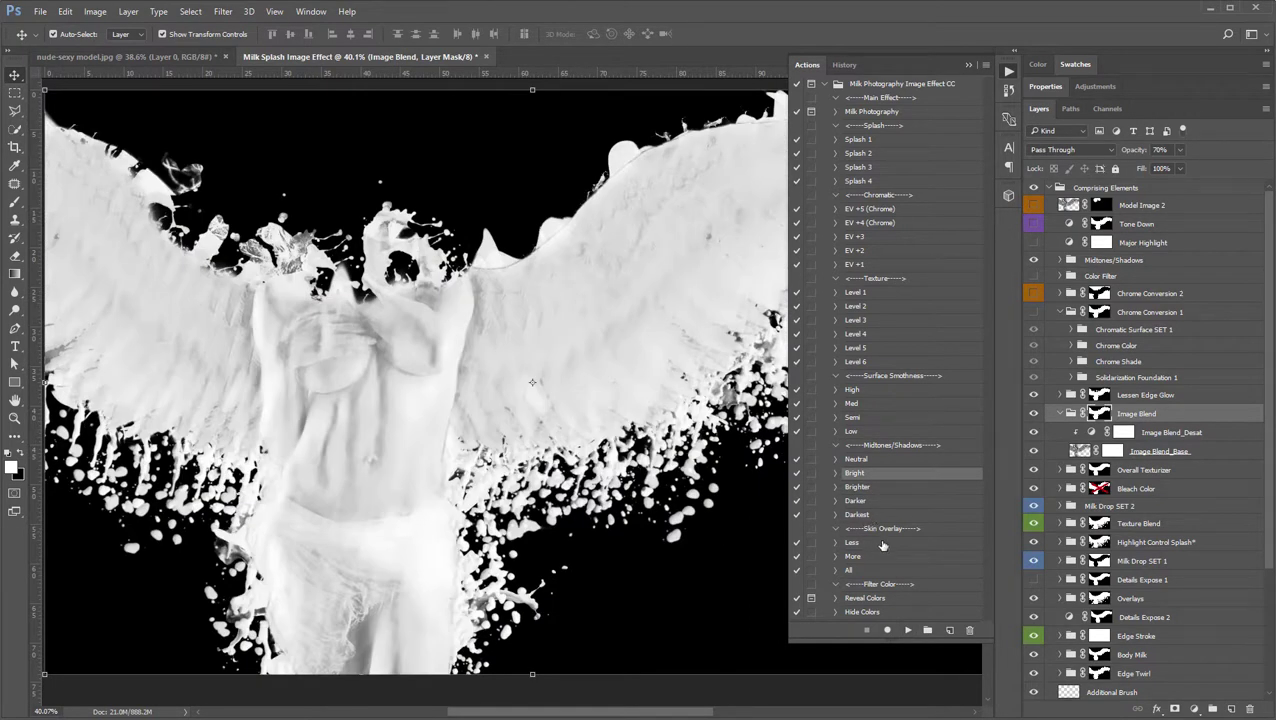
left_click(855, 548)
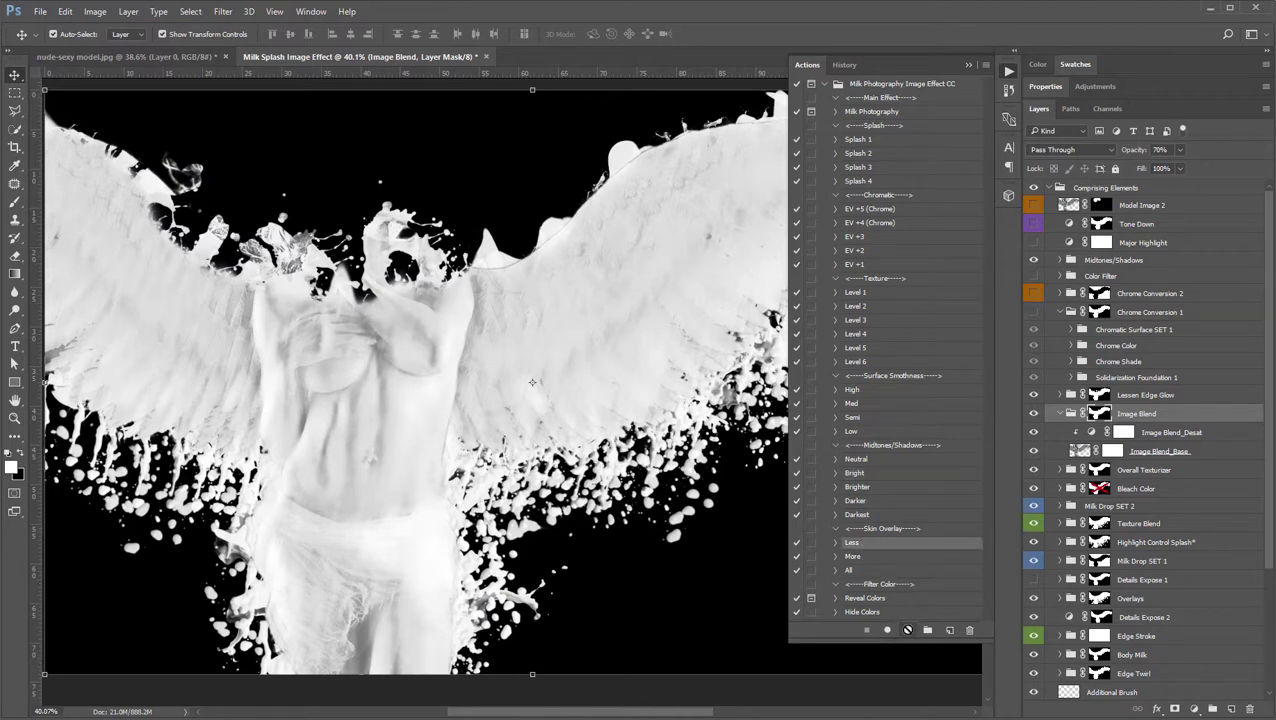
left_click(855, 557)
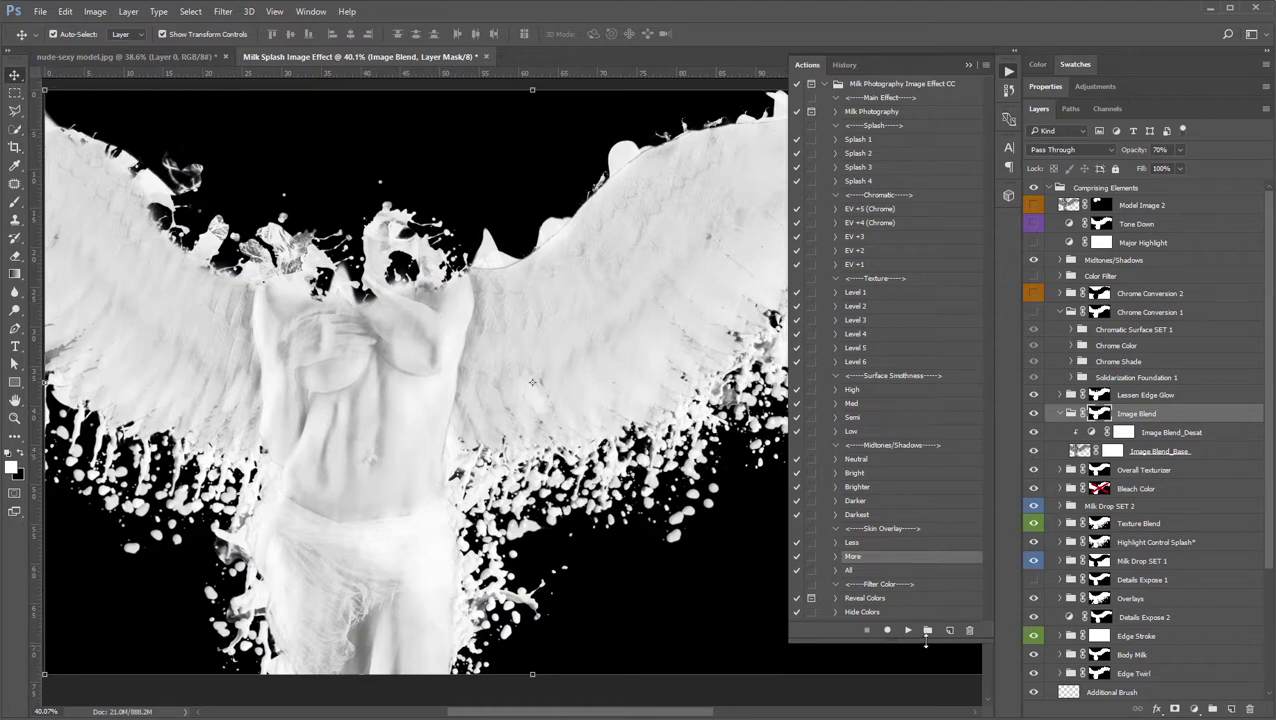
left_click(860, 571)
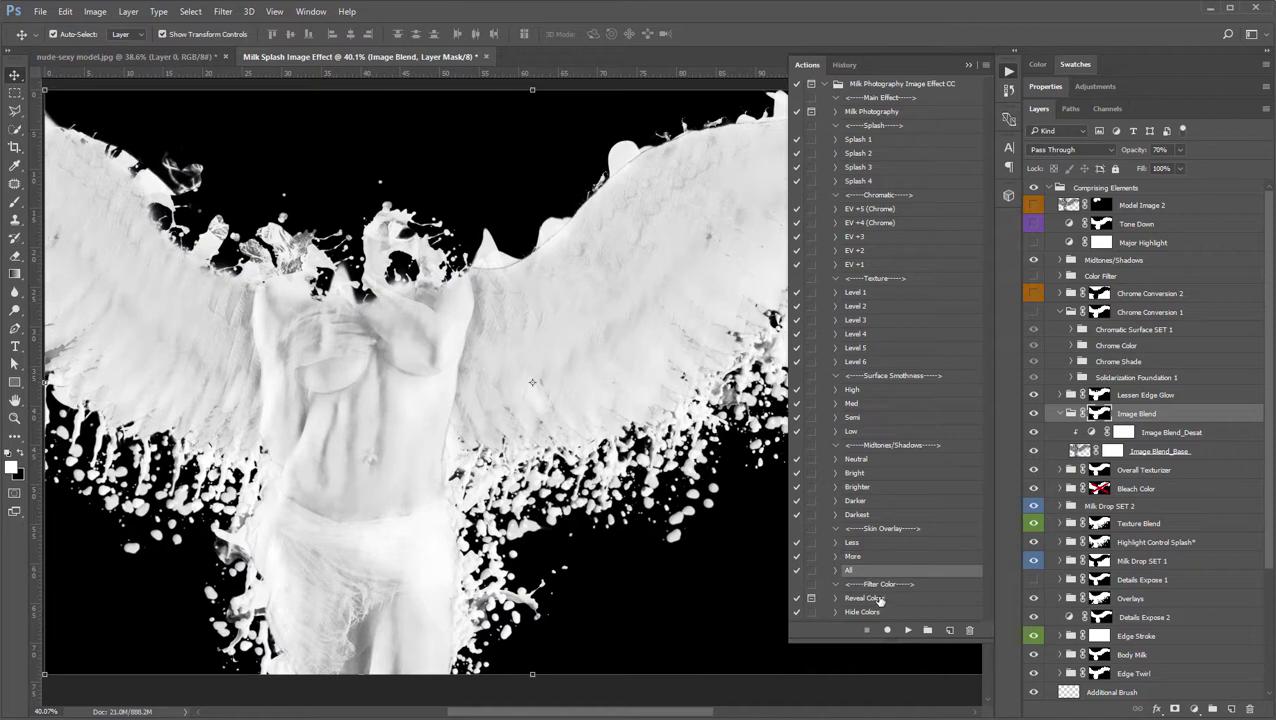
left_click(877, 598)
- Run Reveal Colors and adjust the dark Photo Filter's density and filter colour
left_click(908, 631)
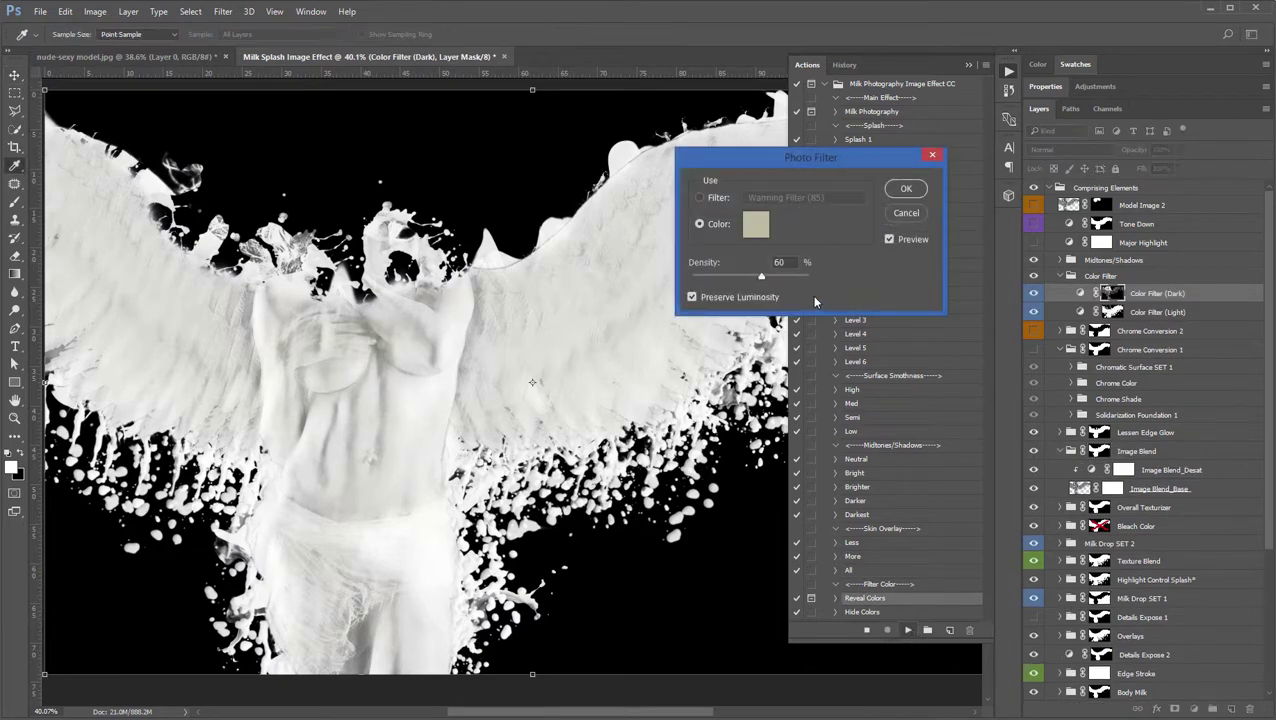
left_click_drag(788, 173, 832, 203)
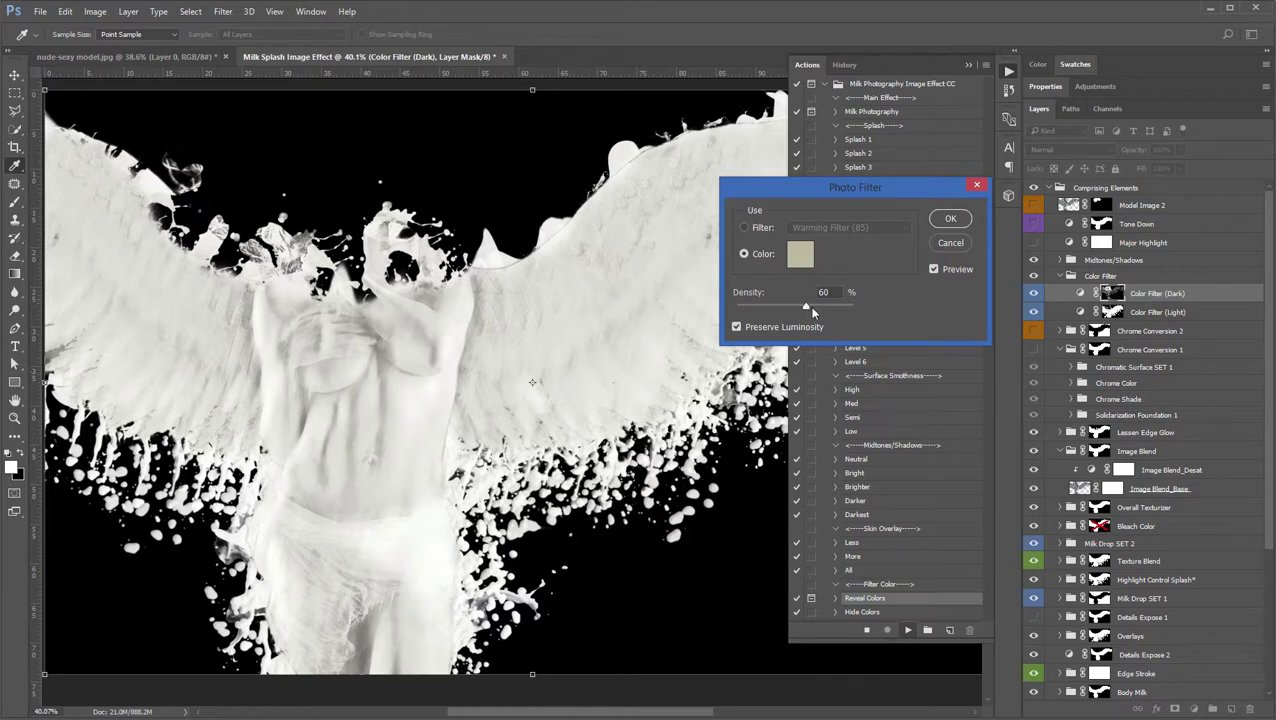
mouse_move(812, 310)
left_mouse_down()
mouse_move(856, 311)
mouse_move(810, 311)
left_mouse_up()
left_click(799, 255)
left_click_drag(953, 318, 1064, 314)
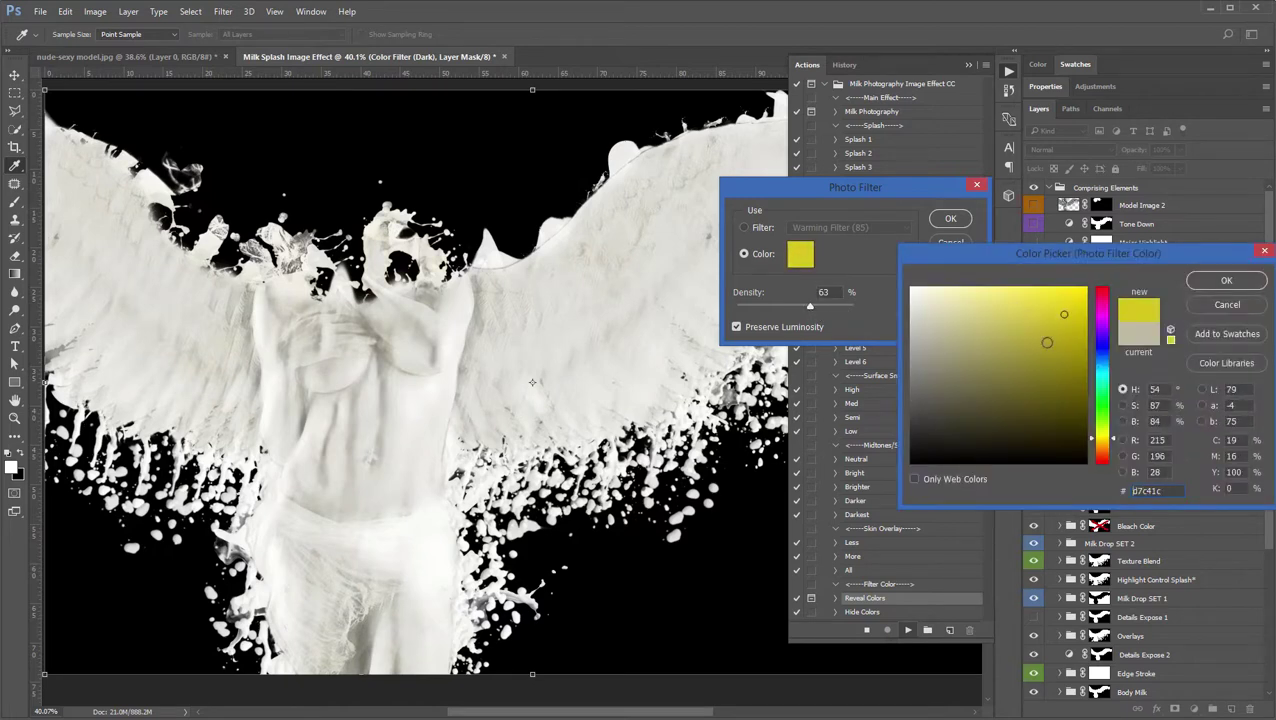
mouse_move(1070, 377)
left_mouse_down()
mouse_move(1000, 364)
mouse_move(971, 322)
left_mouse_up()
left_click(1113, 456)
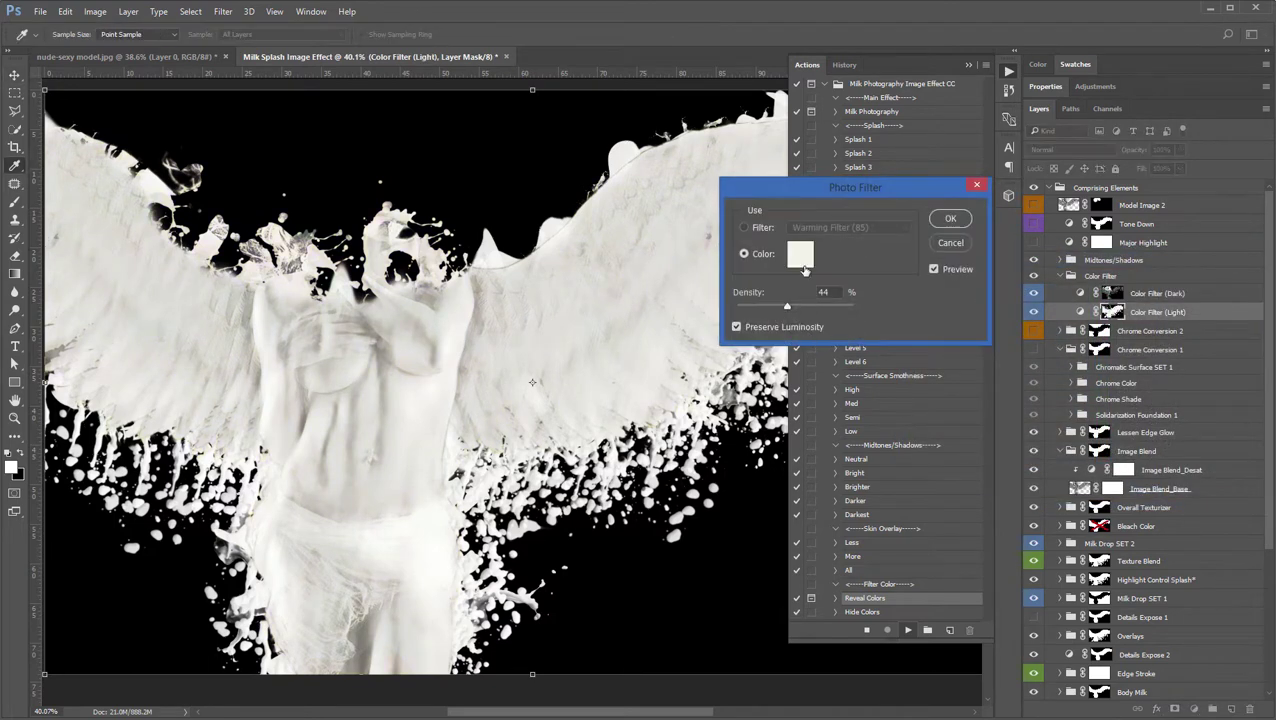
- Try colours for the light Photo Filter, discard them, and confirm with OK
left_click(801, 256)
left_click(1060, 309)
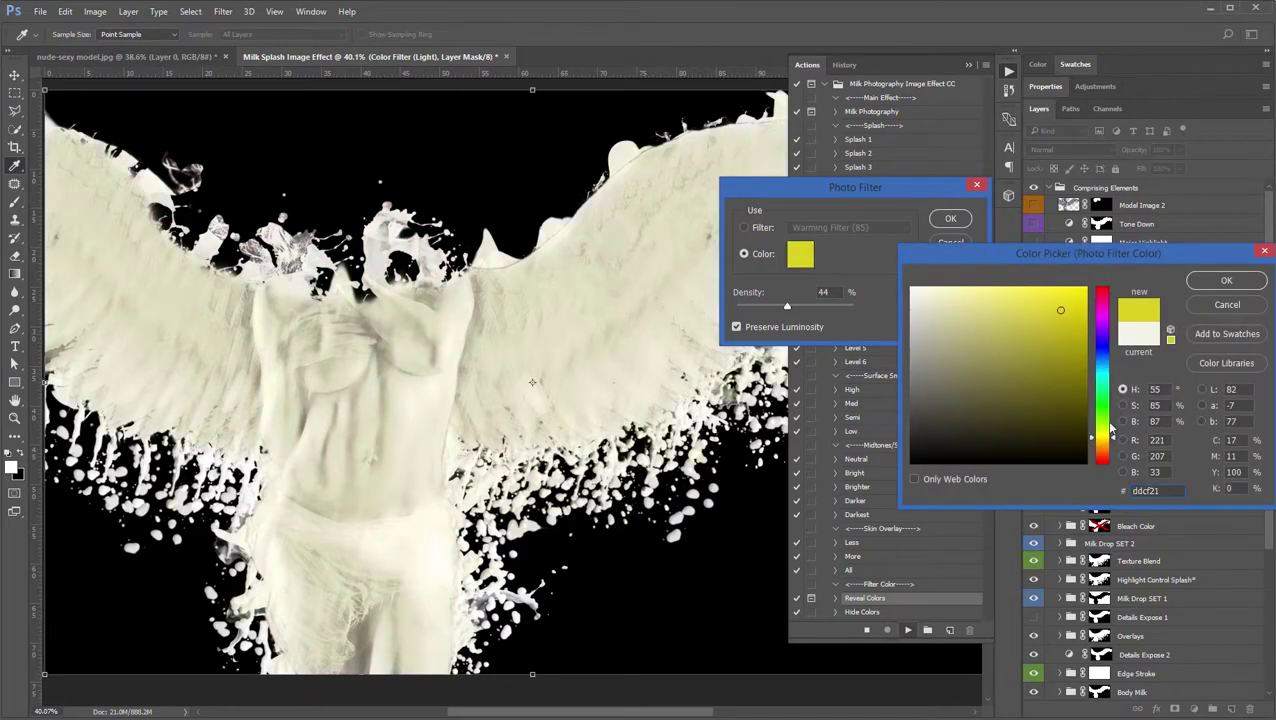
left_click_drag(1110, 430, 1107, 349)
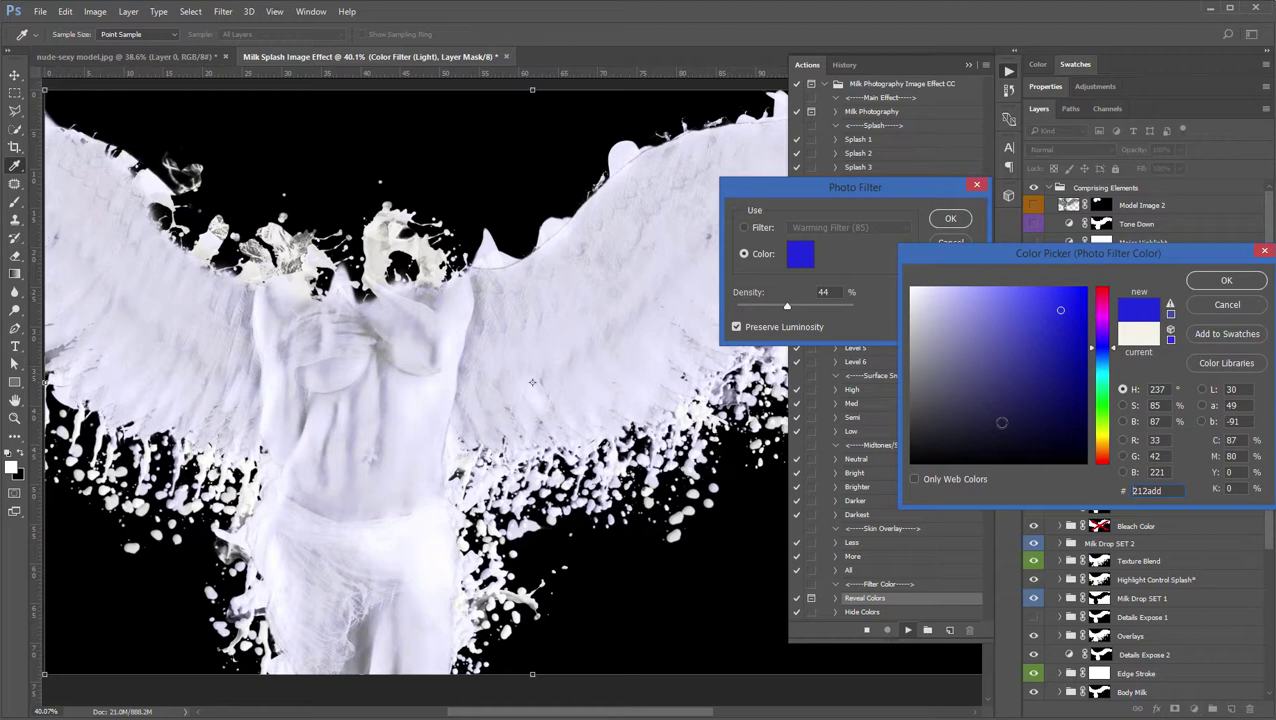
left_click(1202, 306)
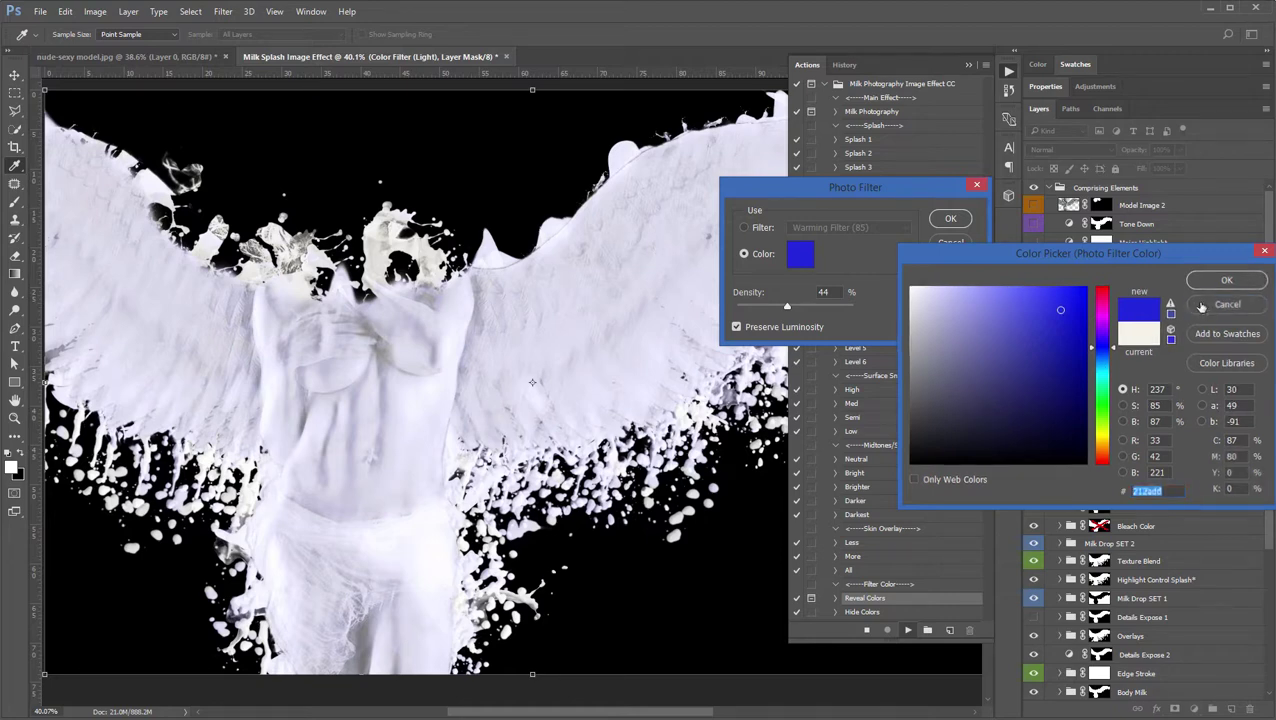
left_click(947, 245)
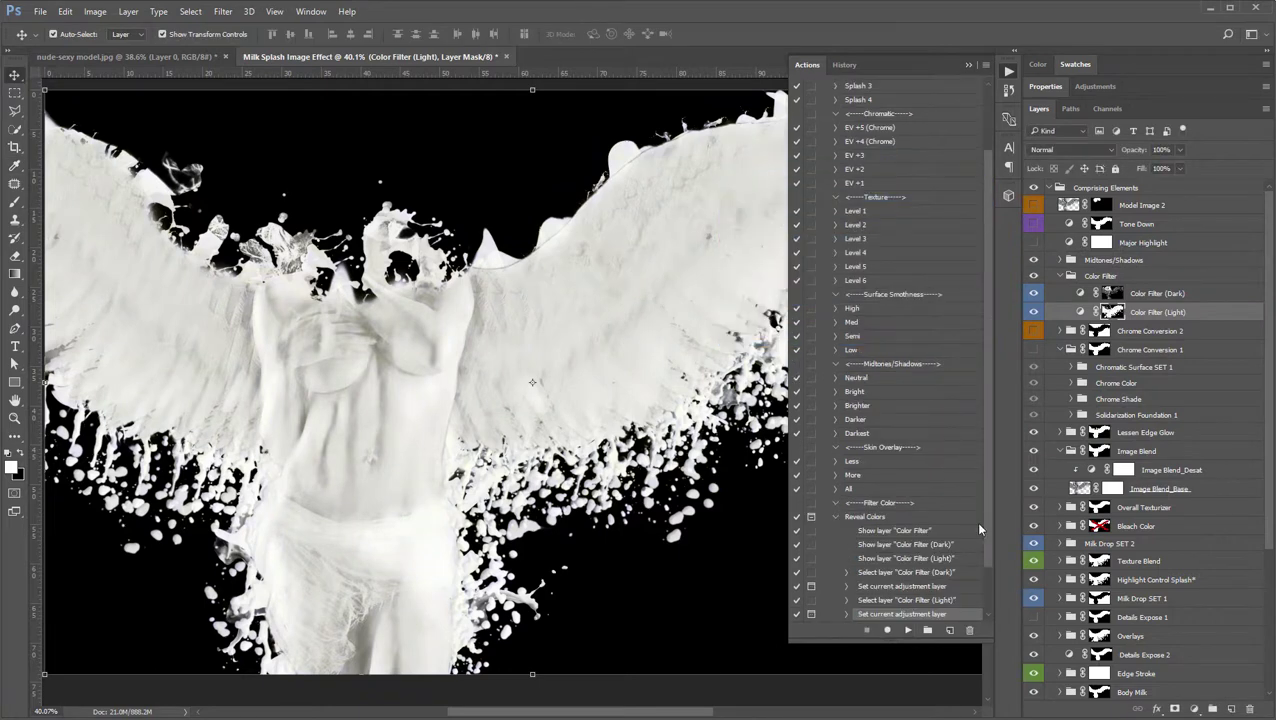
left_click(838, 516)
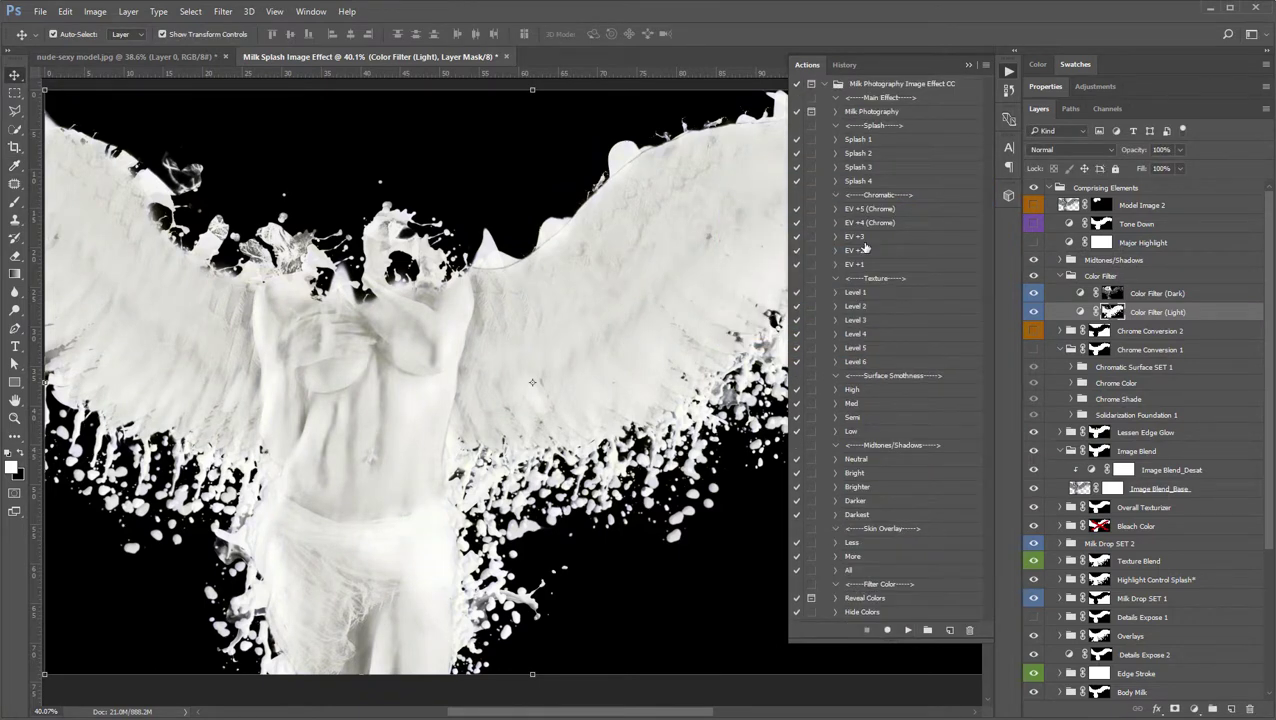
left_click(855, 571)
- Collapse the Chrome Conversion 1 and Image Blend groups, then show and select Model Image 1
left_click(866, 613)
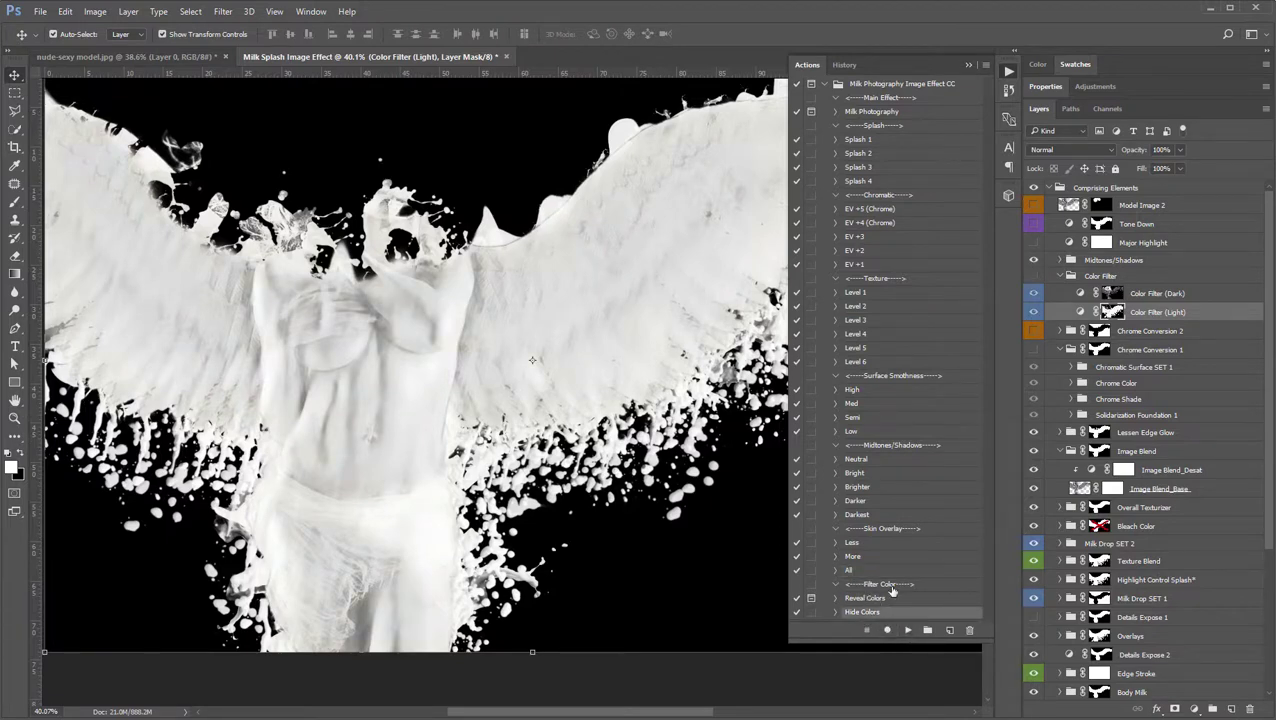
left_click(825, 84)
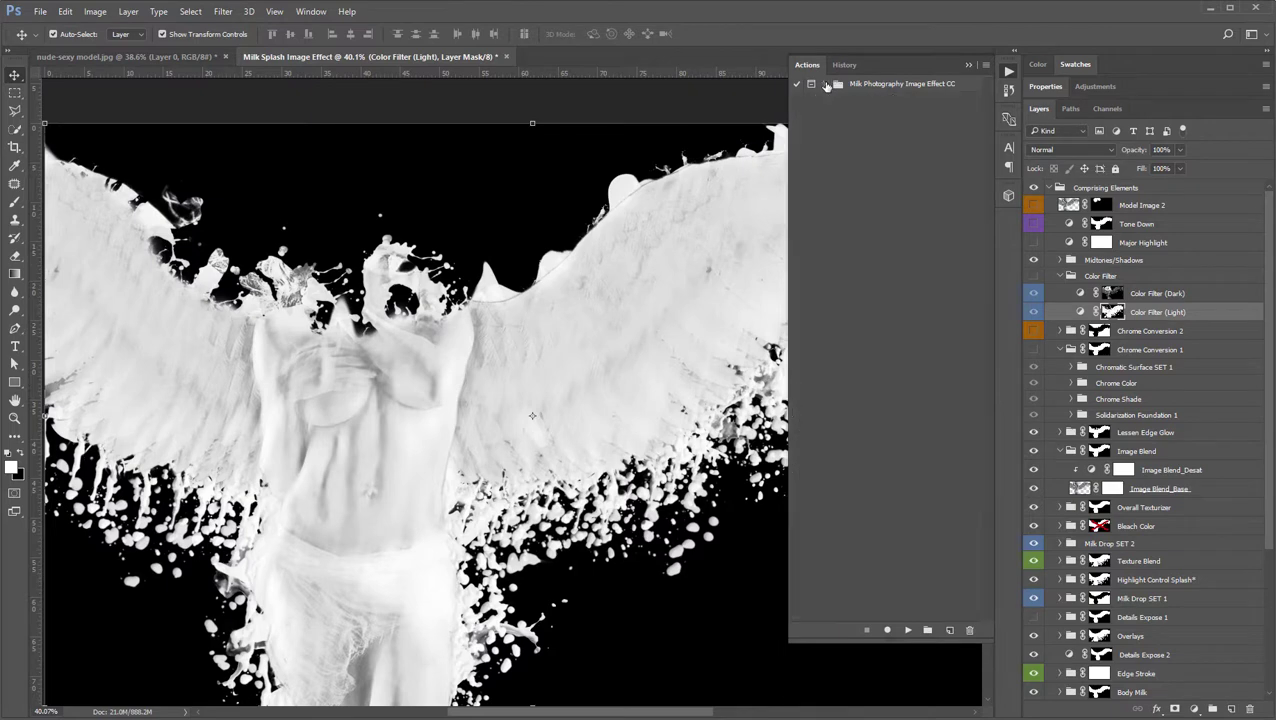
left_click(1057, 277)
left_click(1060, 349)
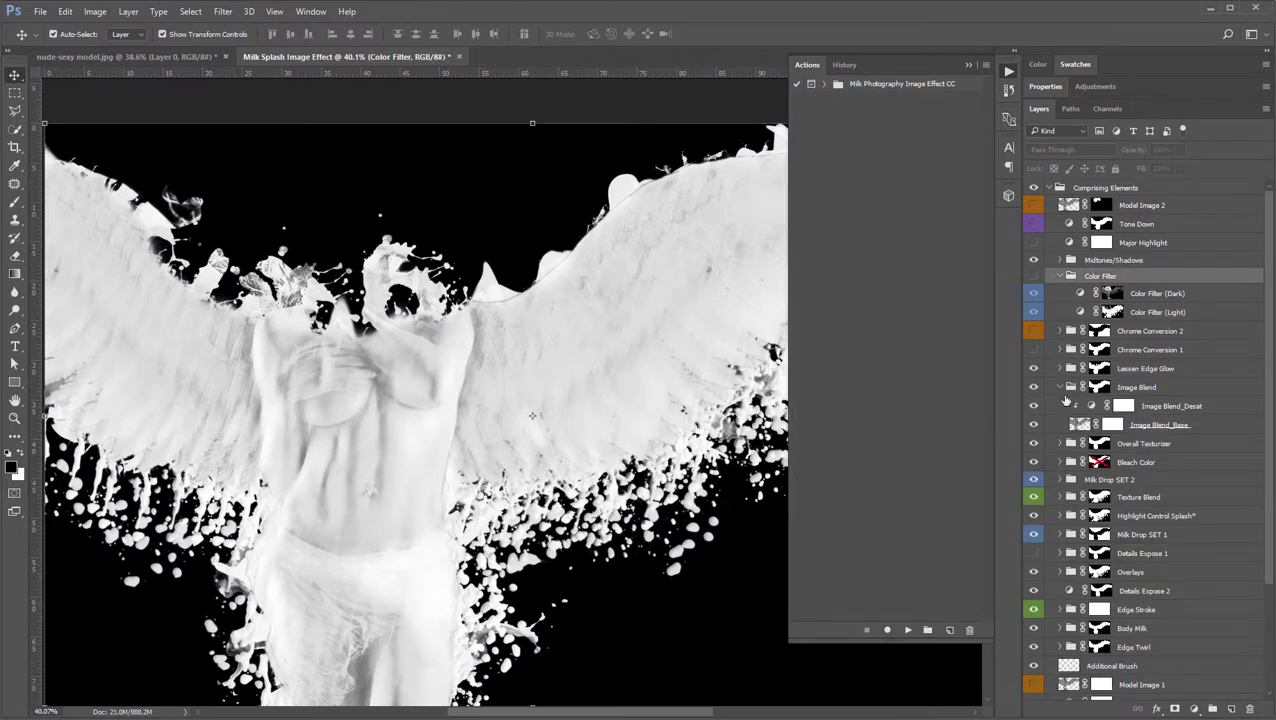
left_click(1060, 388)
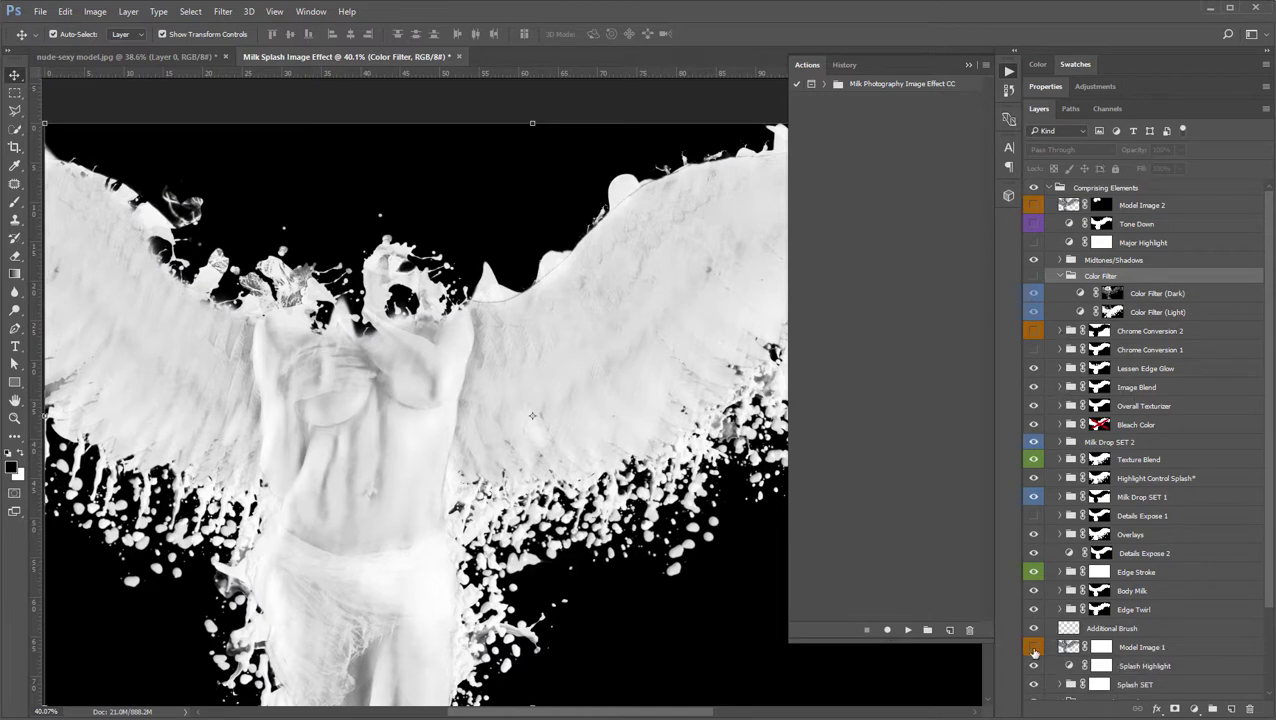
left_click(1034, 650)
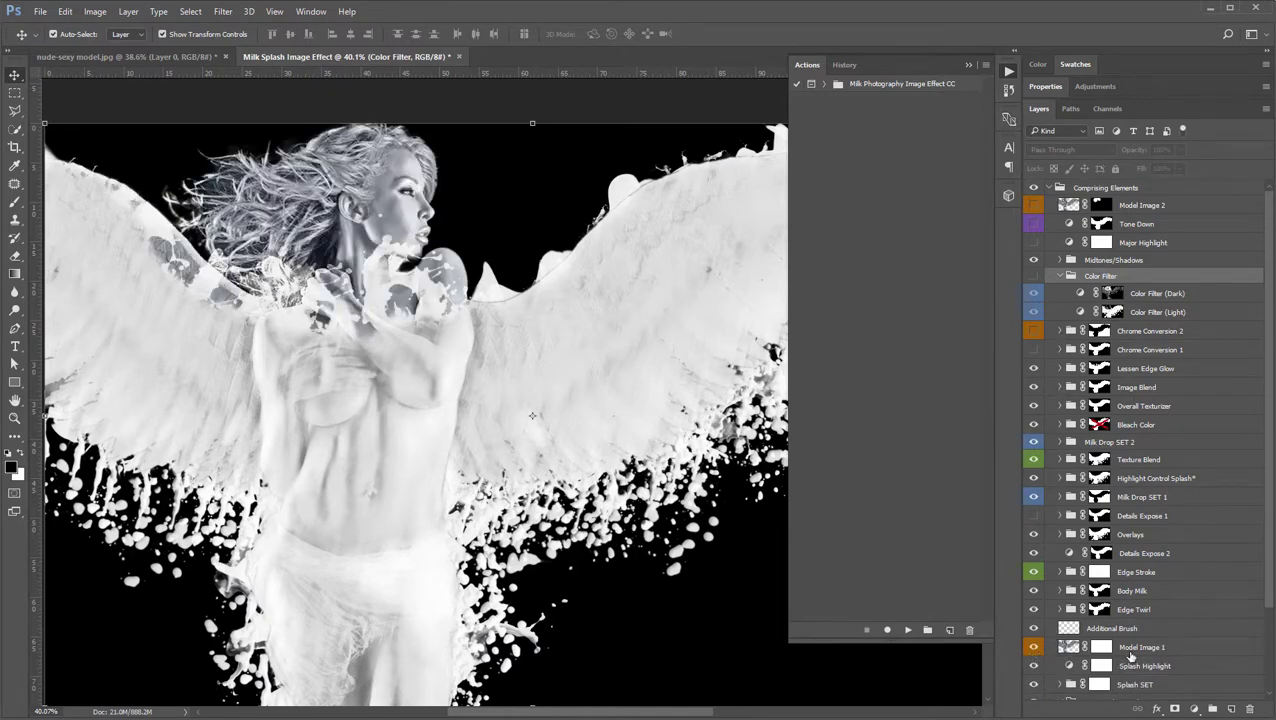
left_click(1131, 651)
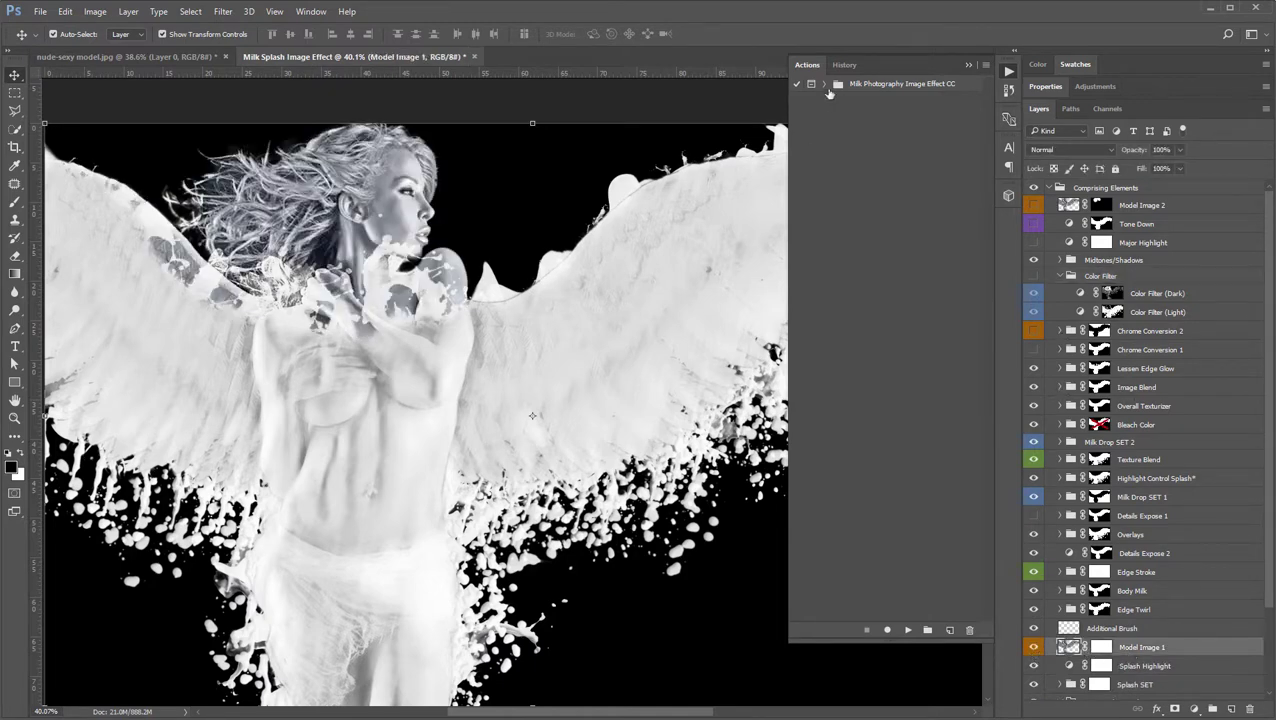
left_click(825, 85)
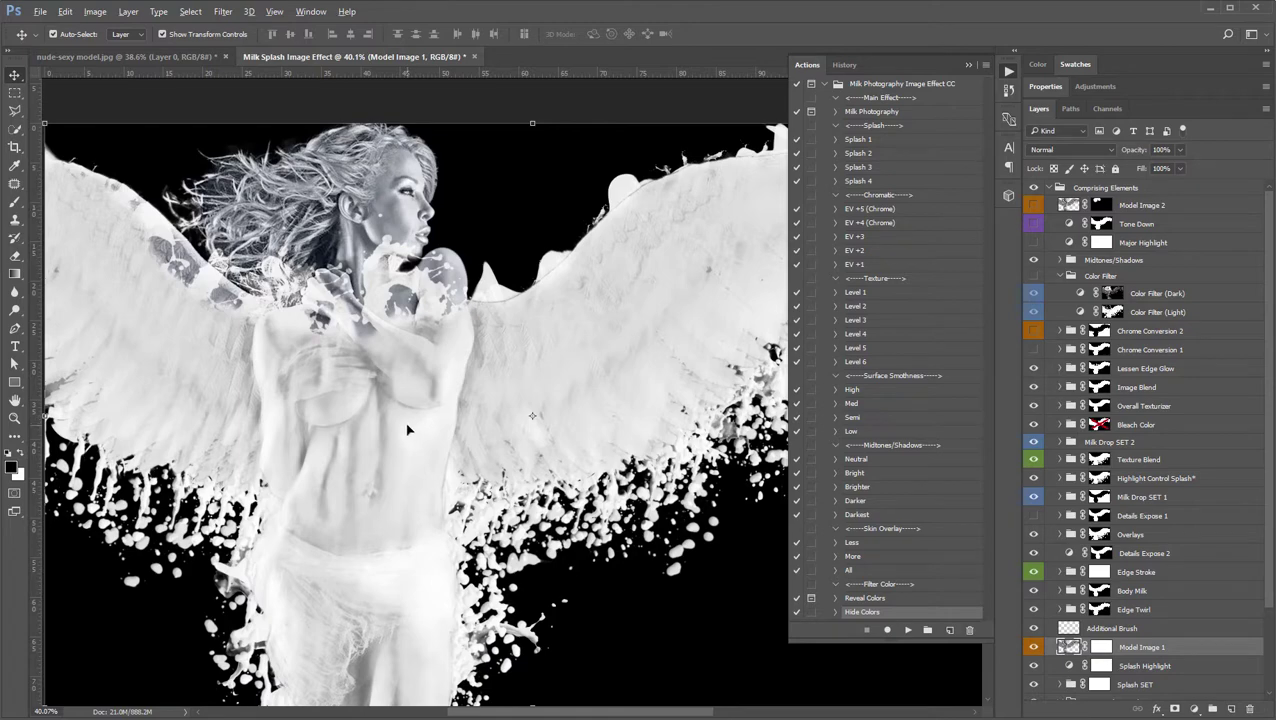
- Apply the Level 2 texture action to the model image
scroll(407, 430, "up", 3)
left_click_drag(333, 342, 365, 361)
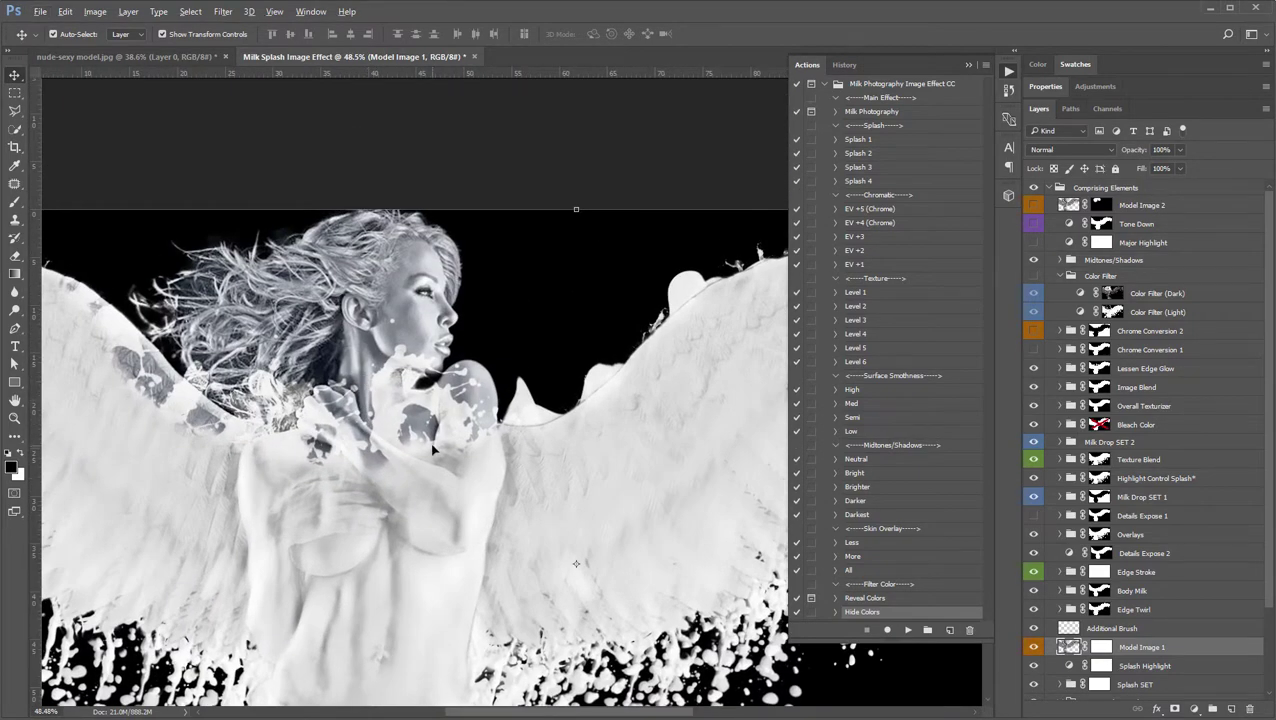
scroll(432, 450, "down", 3)
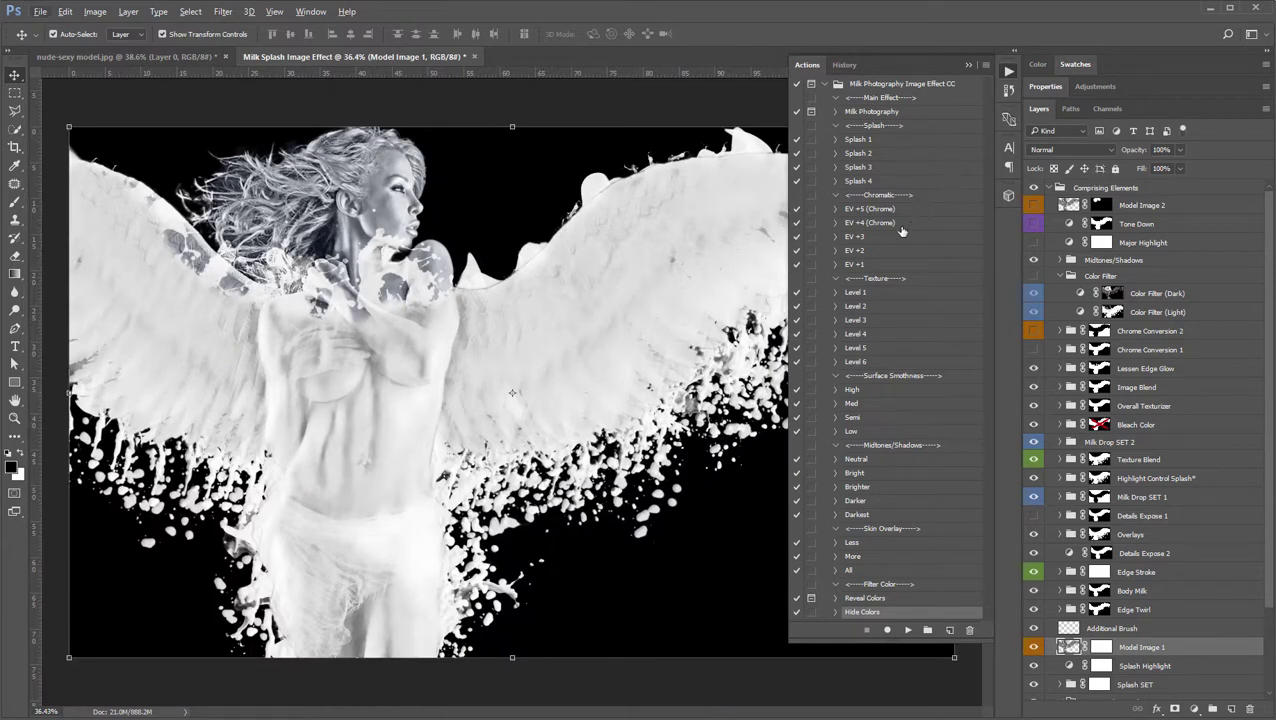
left_click(869, 308)
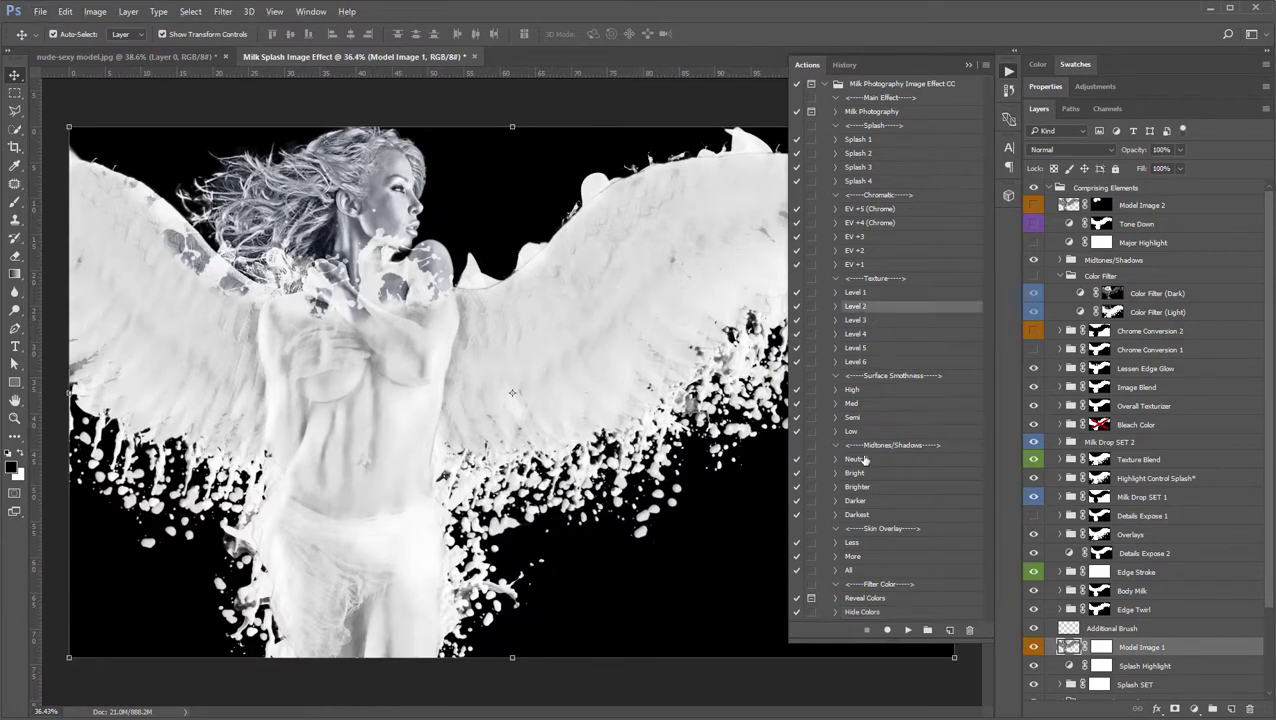
left_click(908, 629)
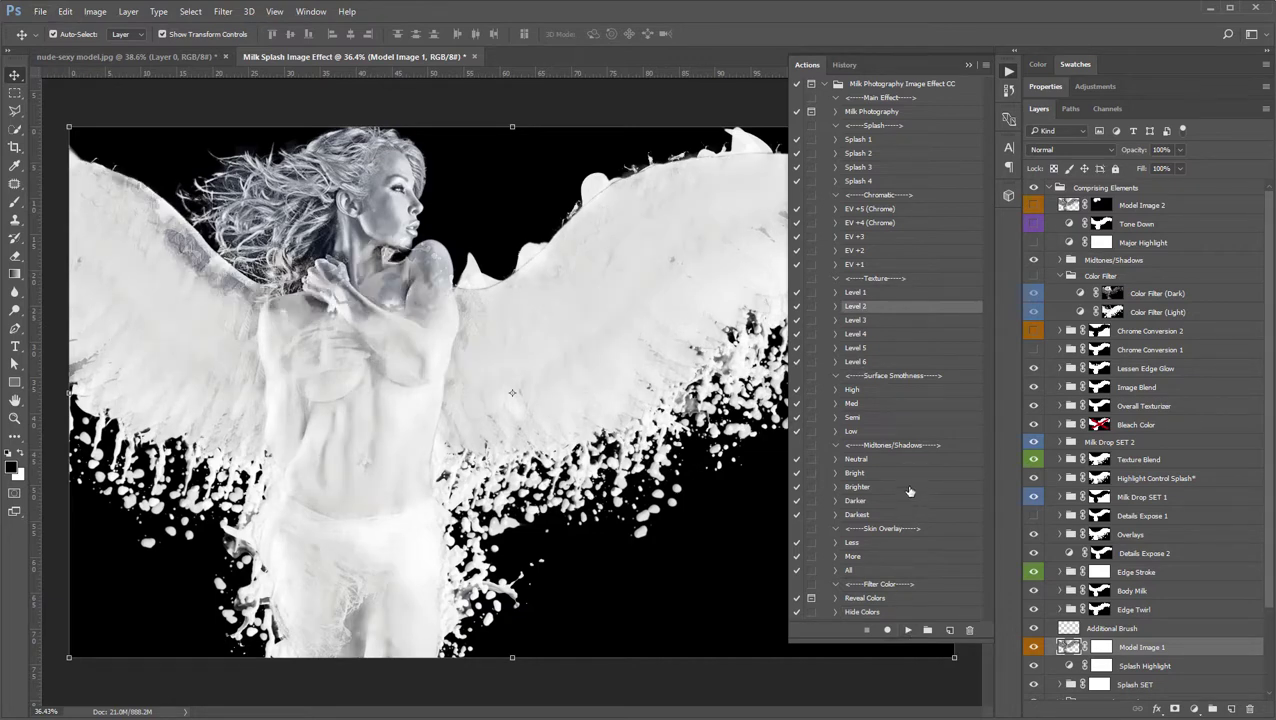
- Zoom in to inspect the model's torso, zoom out, and reopen the Actions panel
left_click(969, 65)
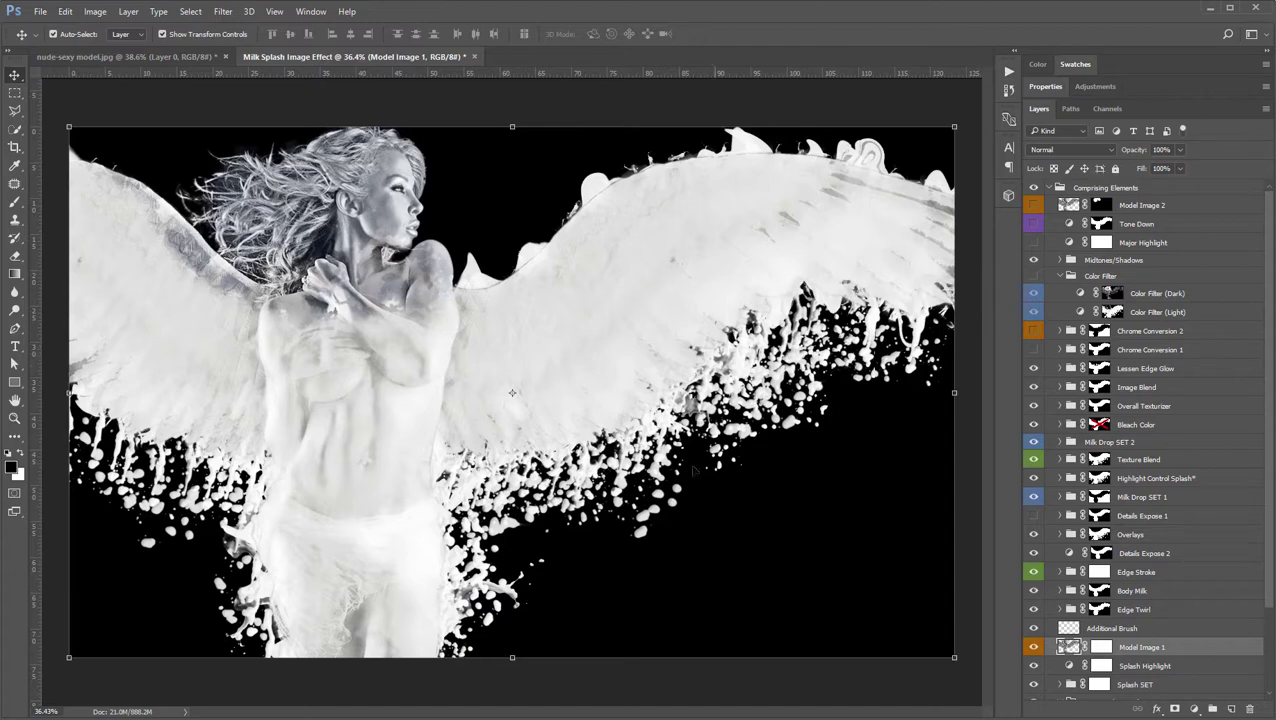
scroll(512, 393, "up", 3)
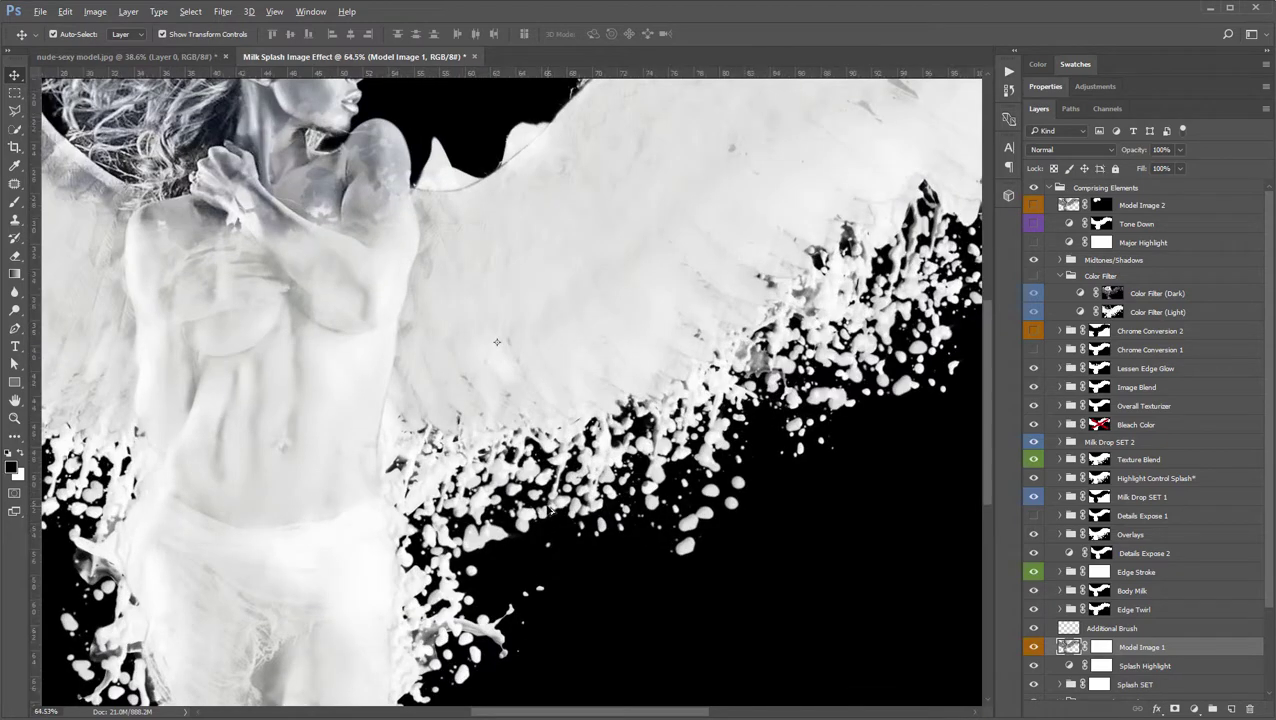
scroll(496, 342, "up", 1)
left_click_drag(496, 342, 589, 294)
scroll(589, 294, "up", 5)
scroll(570, 427, "down", 3)
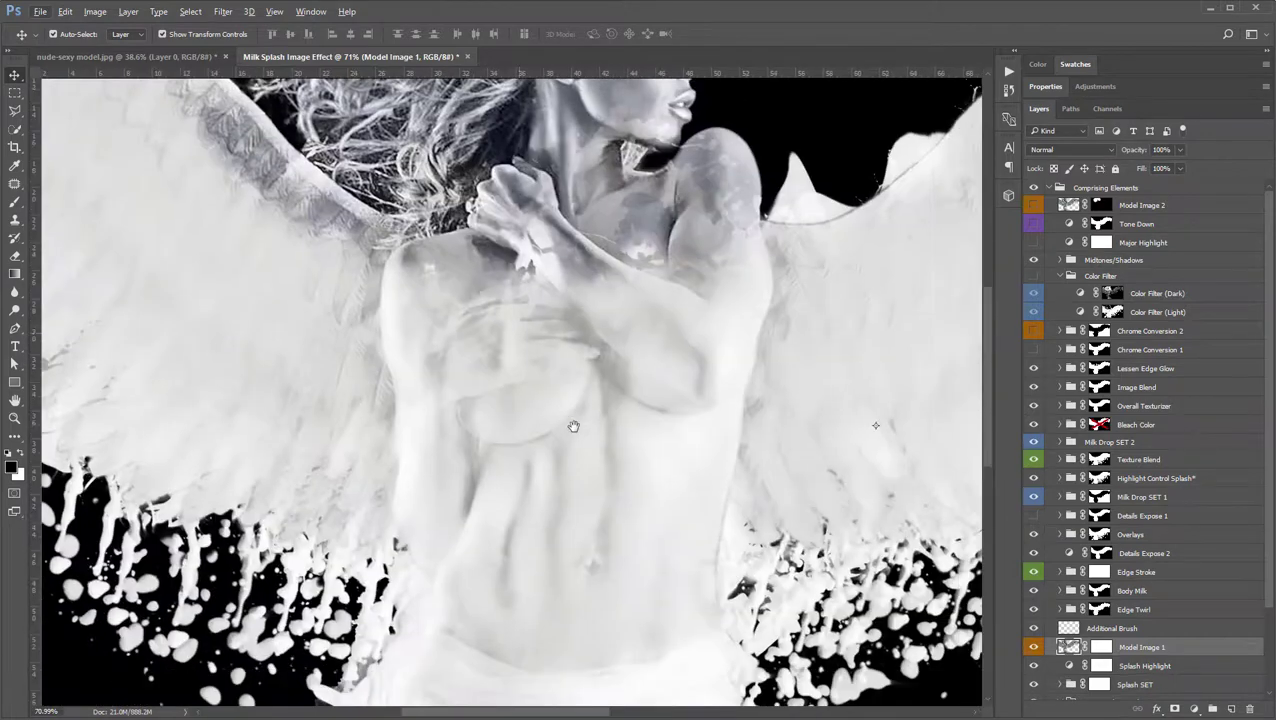
scroll(614, 521, "up", 2)
scroll(614, 521, "up", 3)
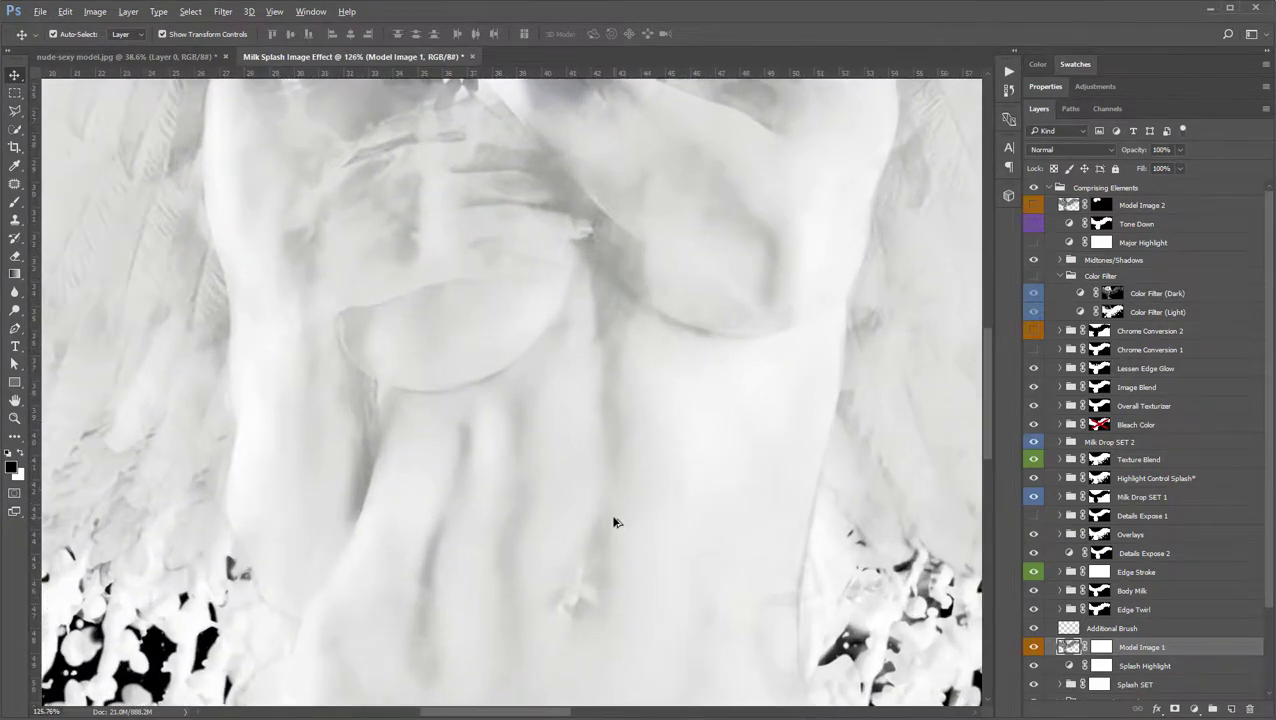
scroll(614, 521, "down", 14)
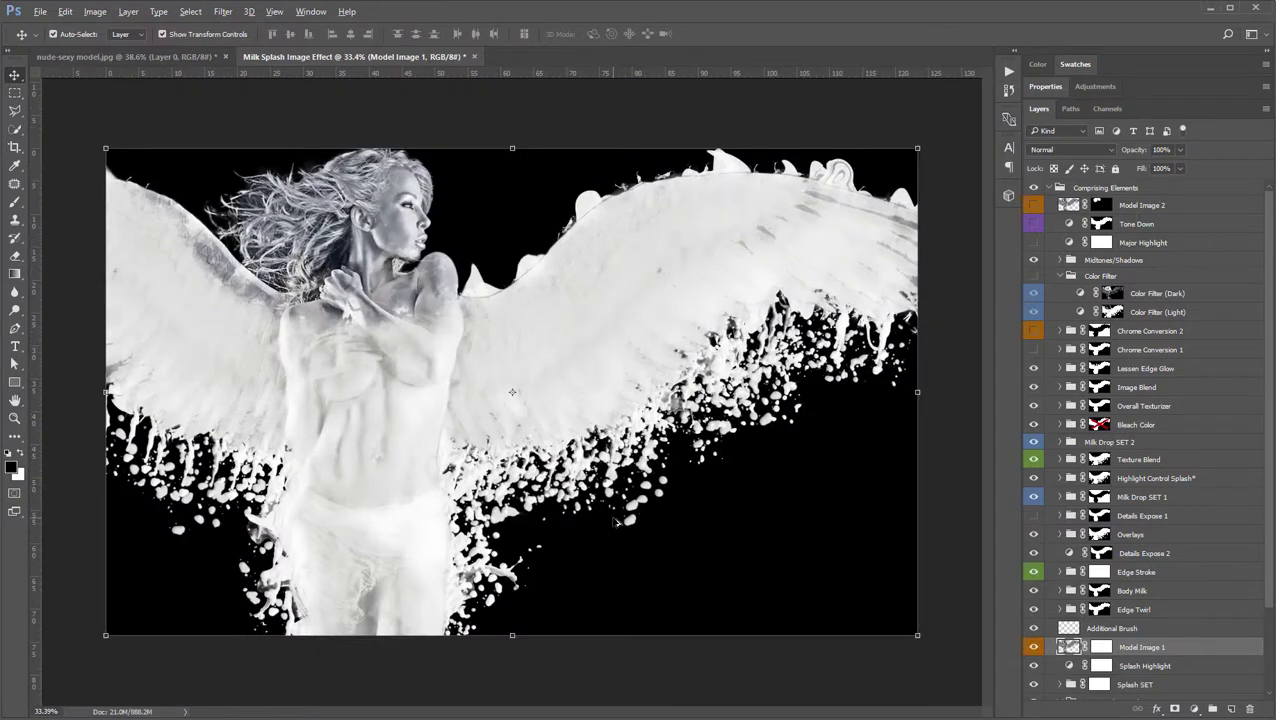
left_click(1008, 76)
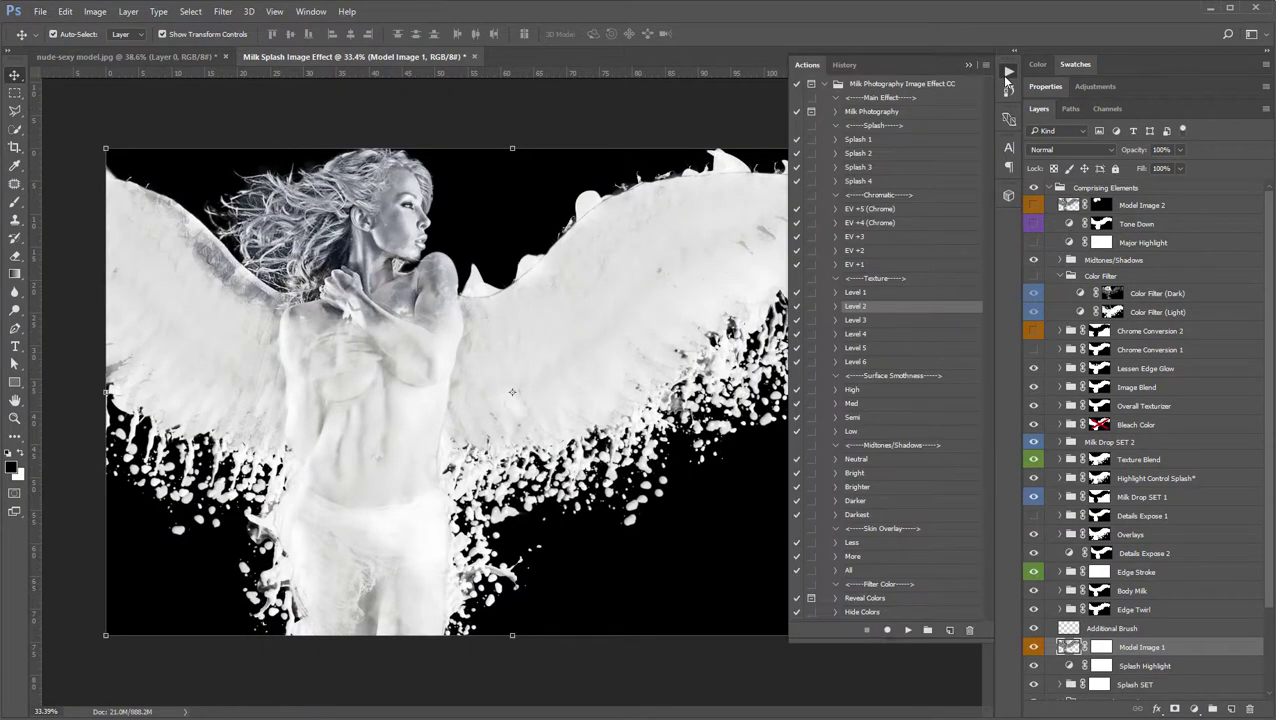
- Hide the Milk Drop SET 1 droplets and play the Splash 3 action
left_click(857, 139)
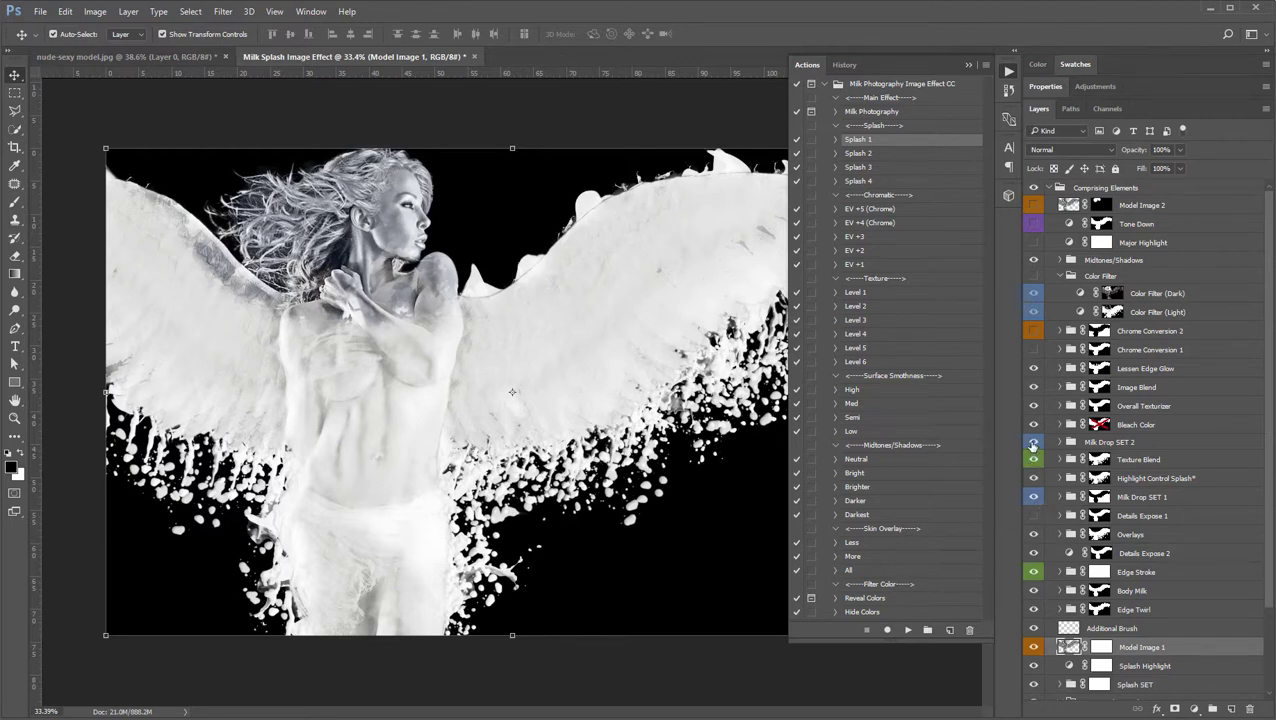
left_click(1033, 497)
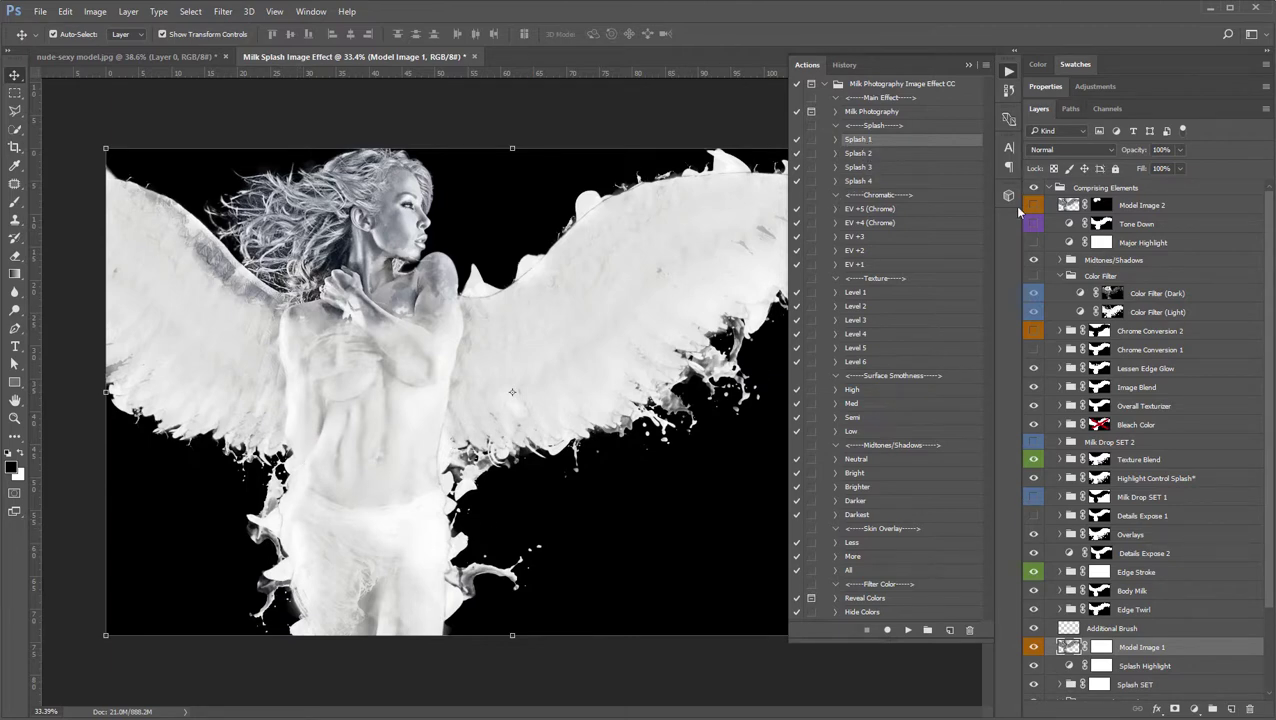
left_click(869, 154)
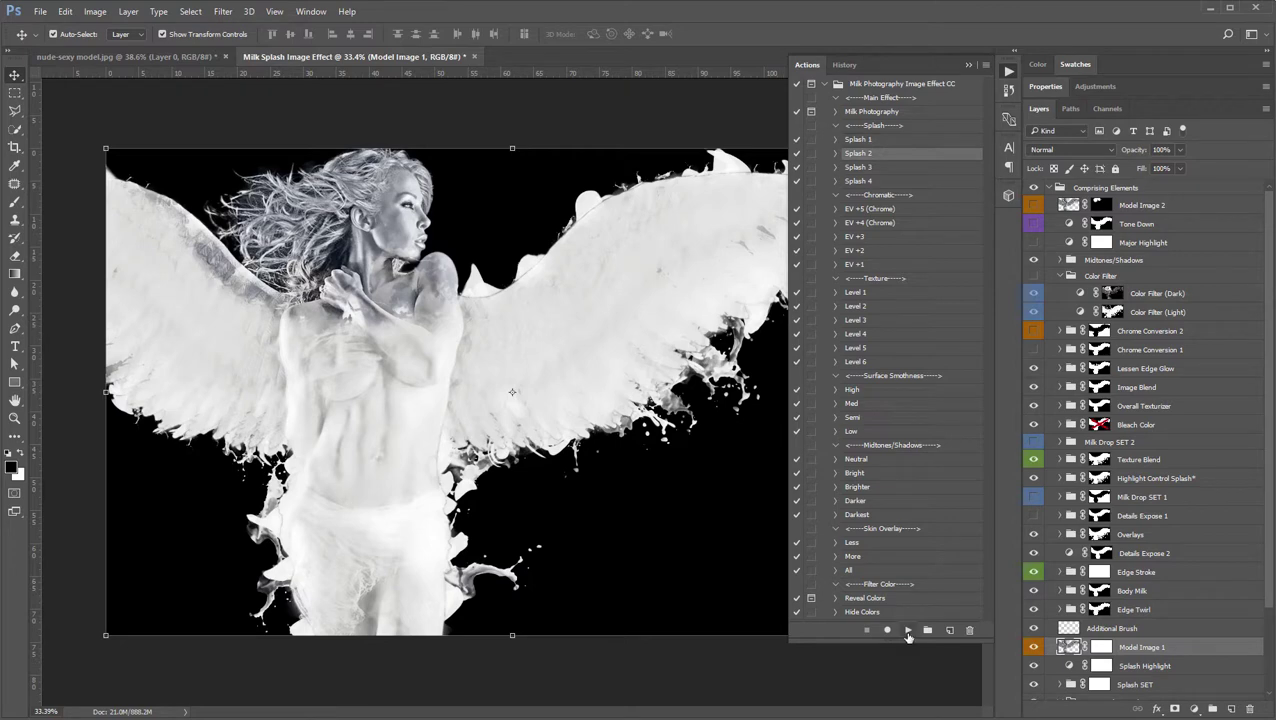
left_click(867, 167)
left_click(908, 630)
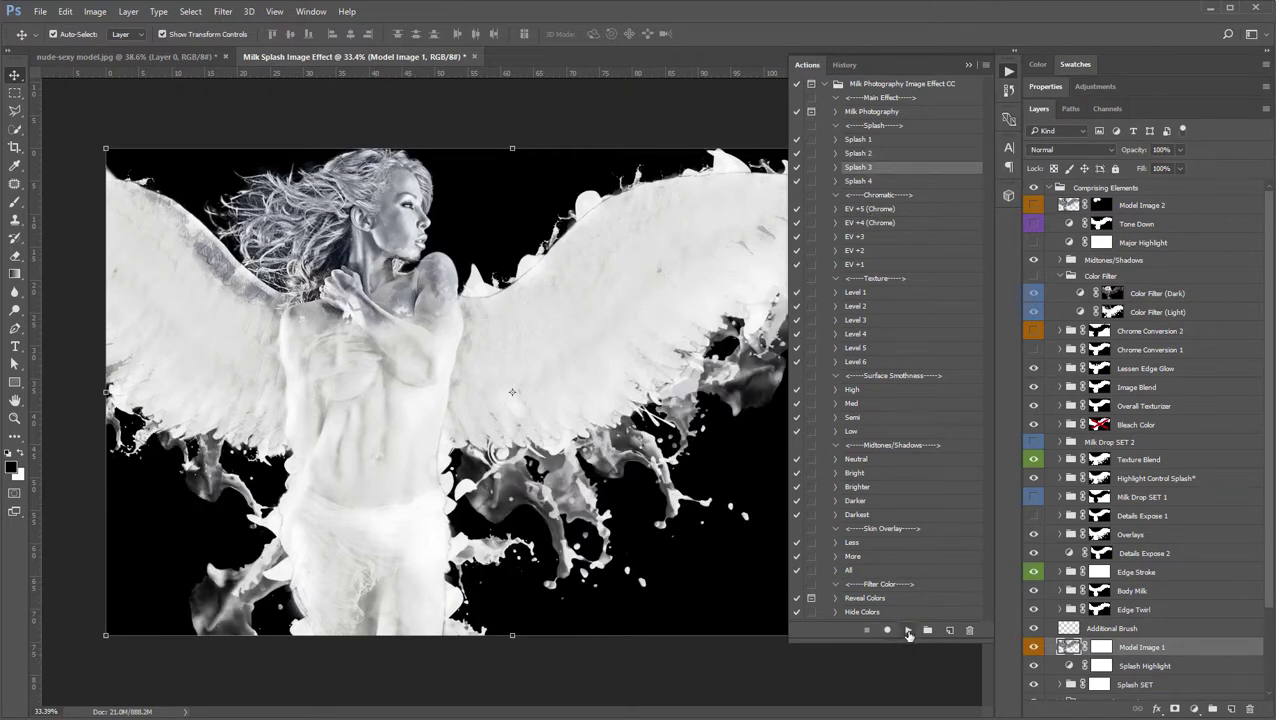
- Switch the wing splash to the Splash 1 variation
left_click(869, 182)
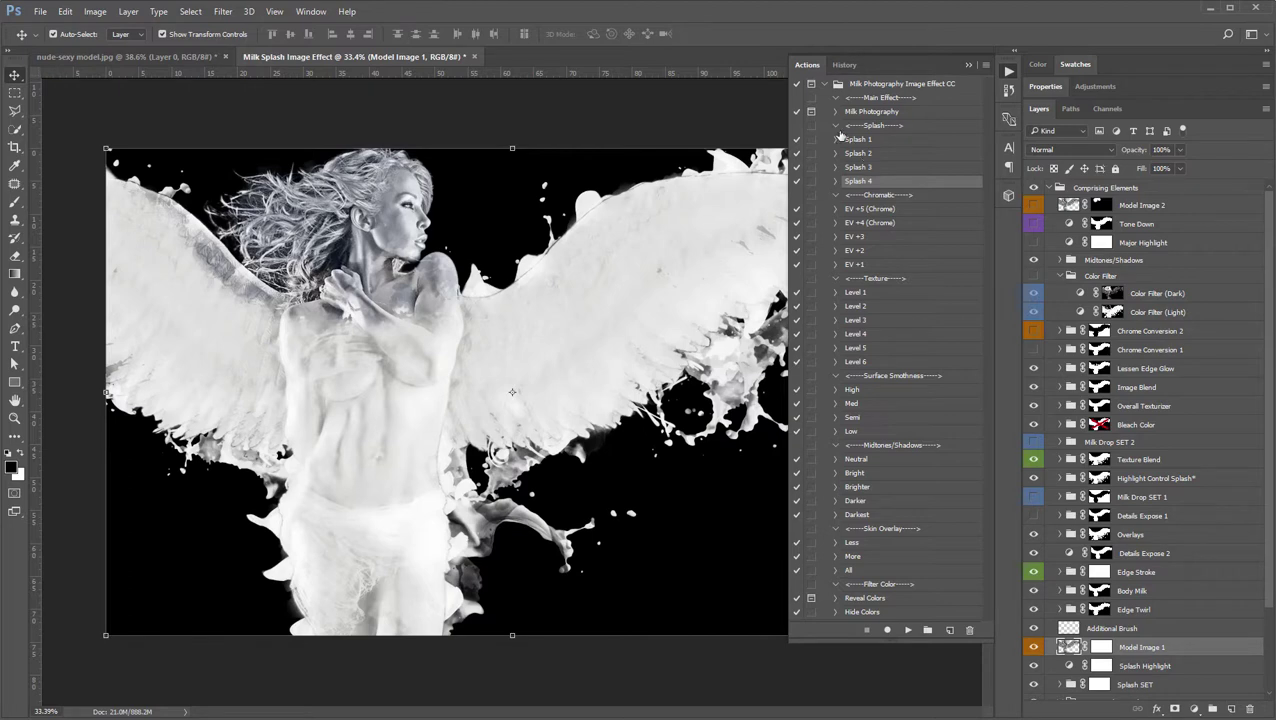
scroll(552, 288, "down", 2)
scroll(540, 300, "up", 4)
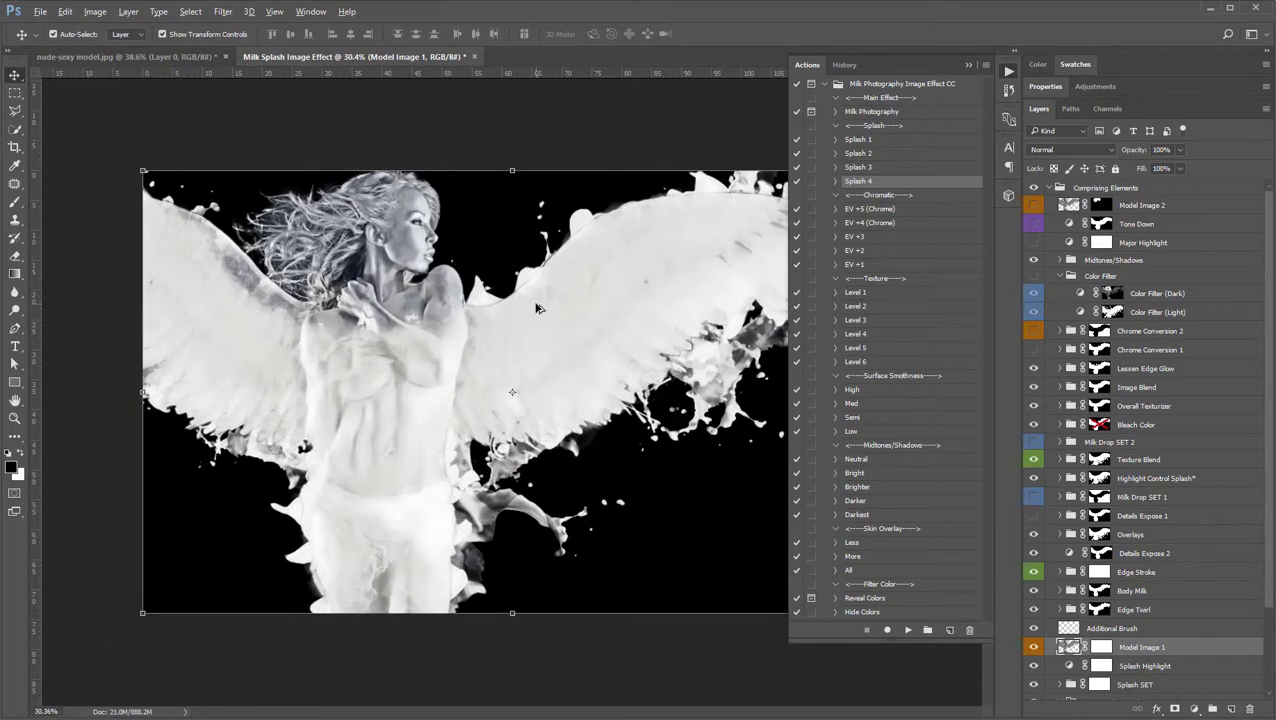
scroll(535, 322, "up", 3)
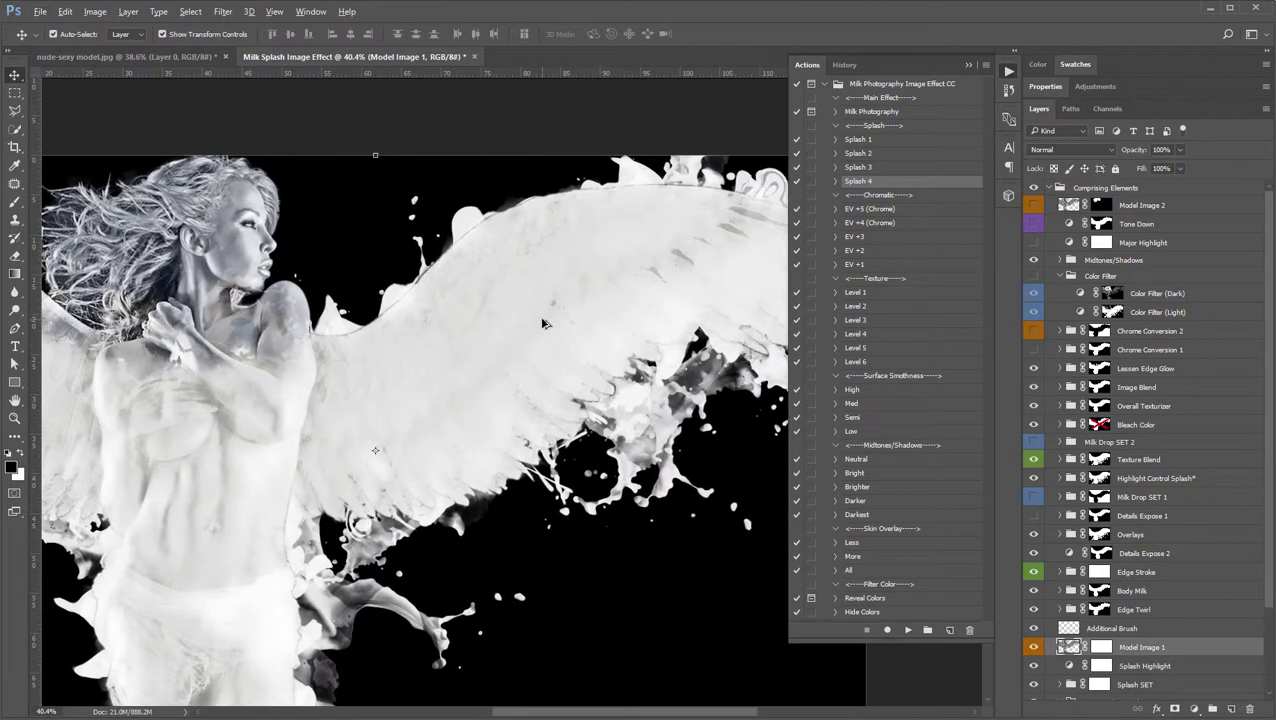
scroll(544, 323, "down", 6)
scroll(525, 318, "down", 1)
scroll(508, 314, "up", 3)
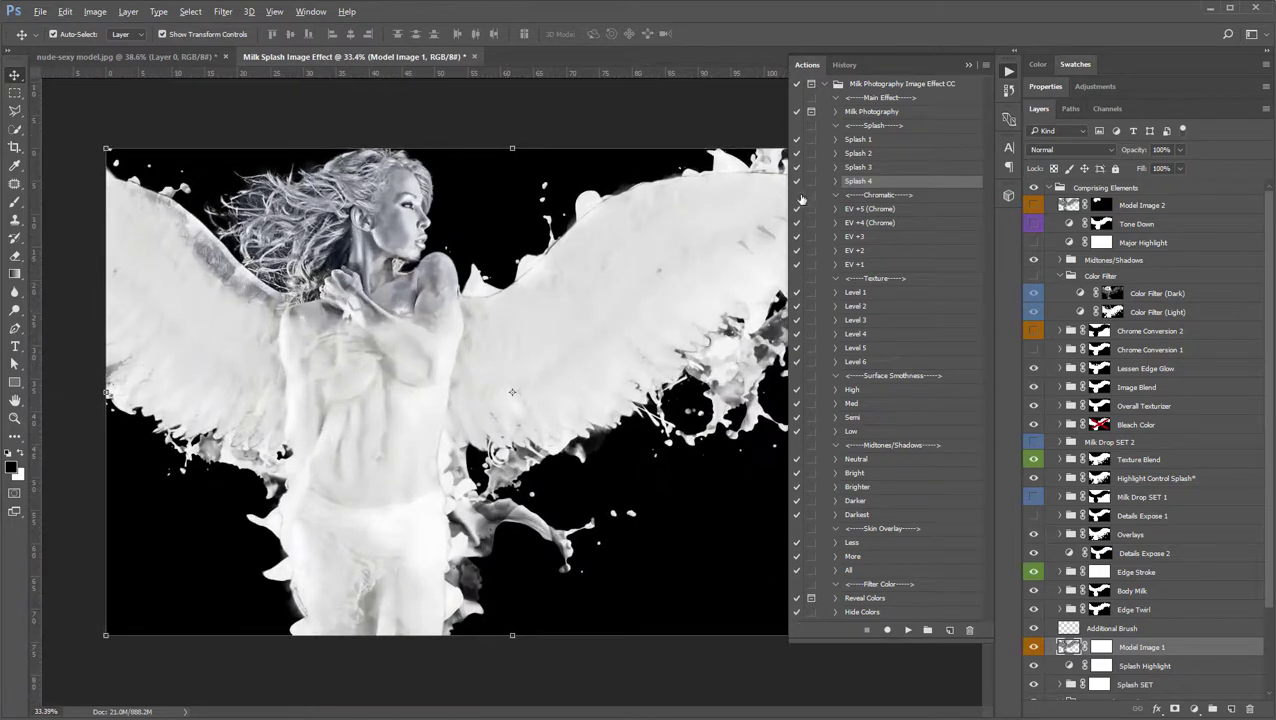
left_click(868, 143)
left_click(907, 630)
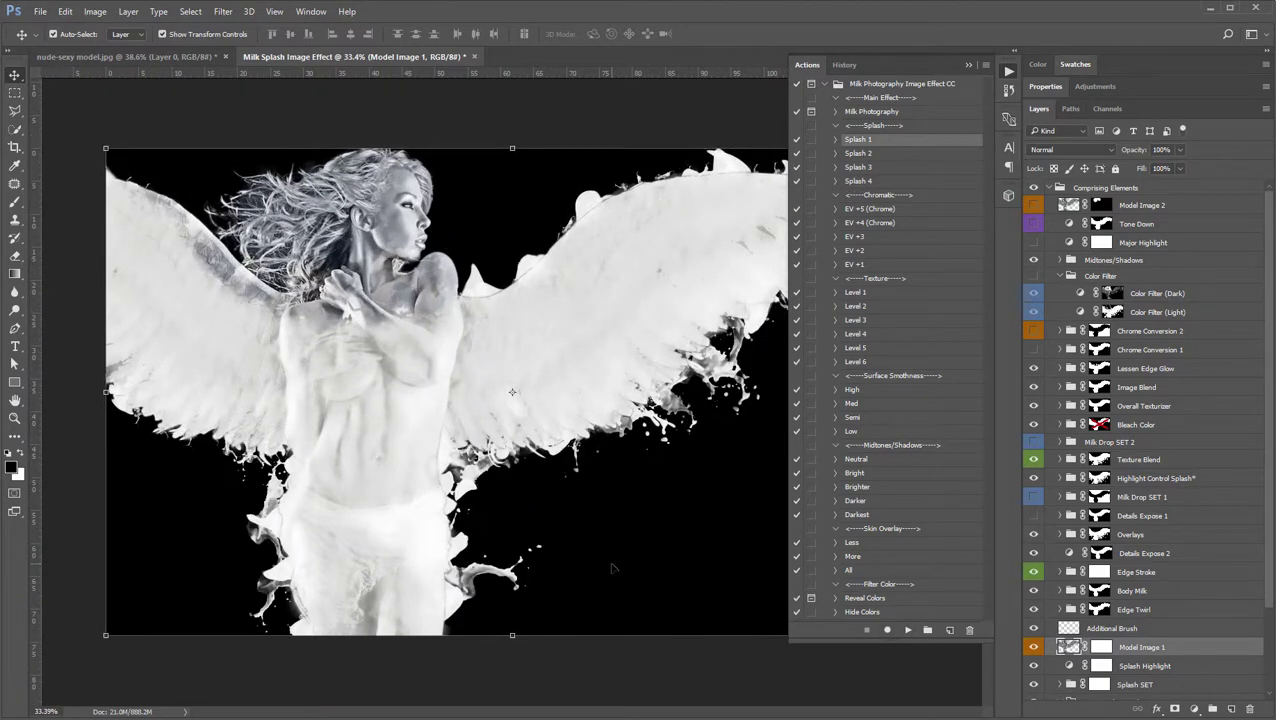
- Show Milk Drop SET 2, collapse Comprising Elements, and toggle its visibility off and on
left_click(1033, 442)
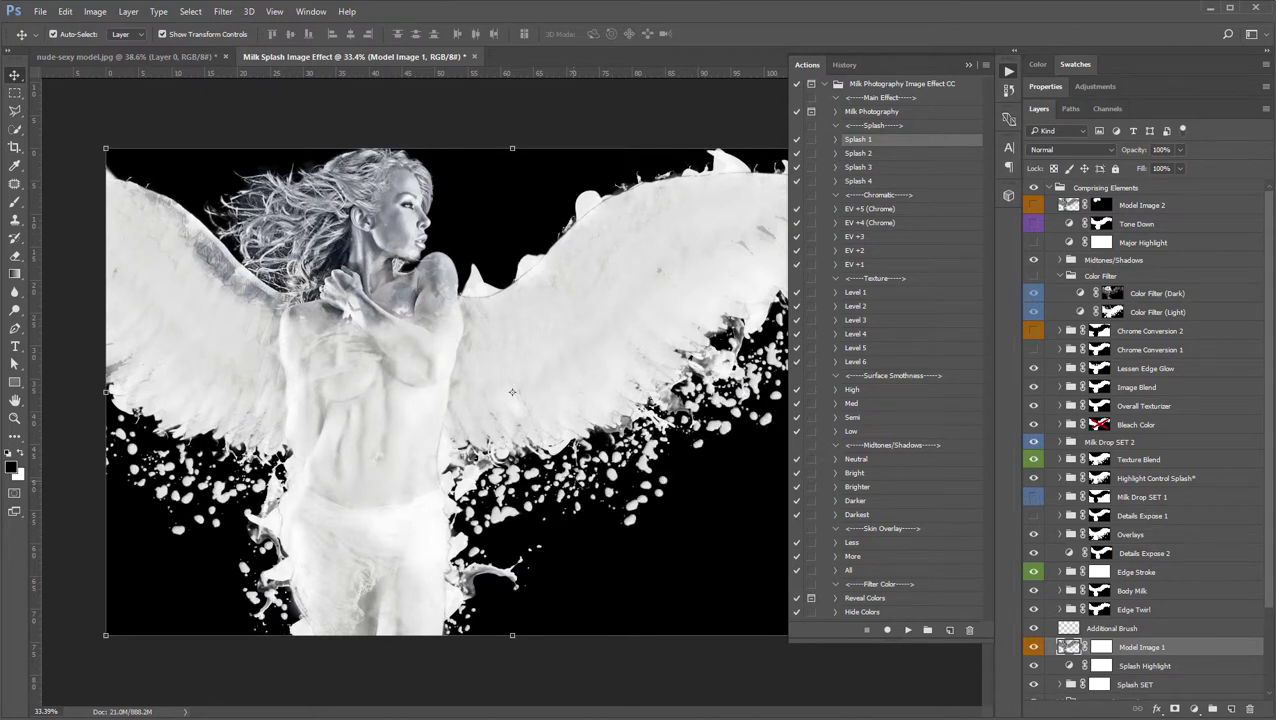
scroll(483, 366, "up", 2)
scroll(483, 366, "up", 2)
scroll(459, 342, "up", 3)
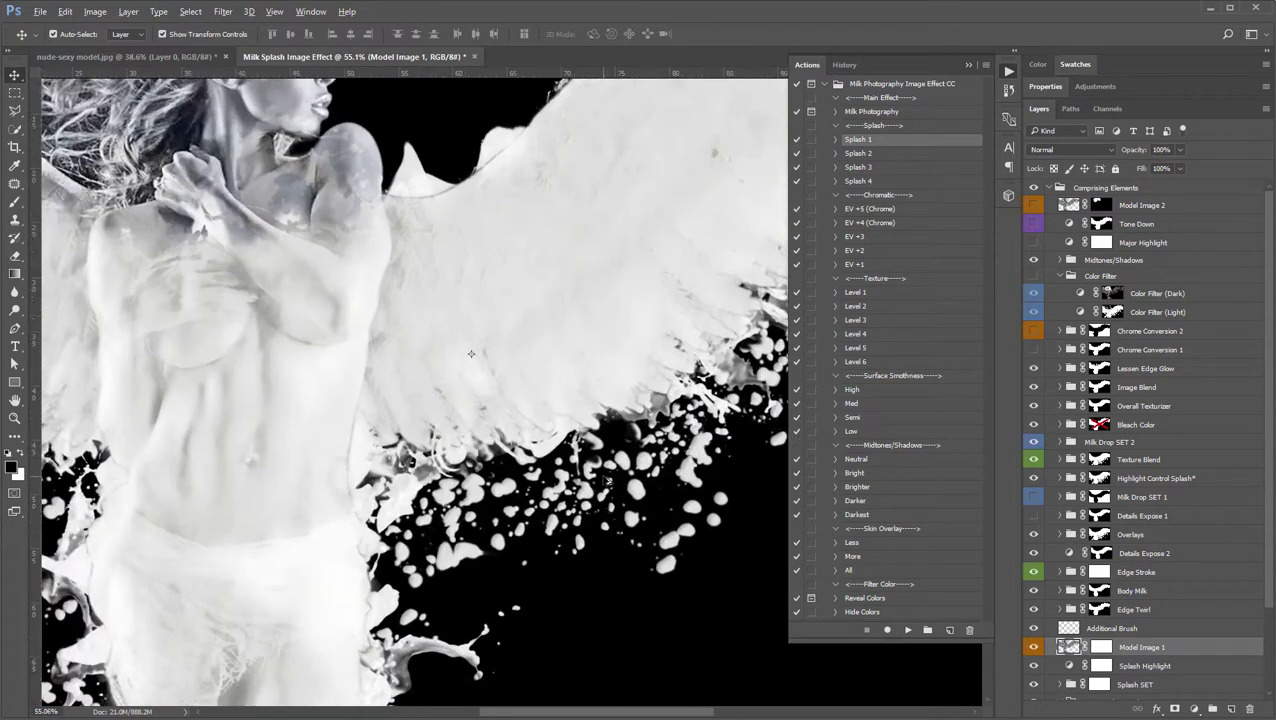
scroll(511, 483, "down", 3)
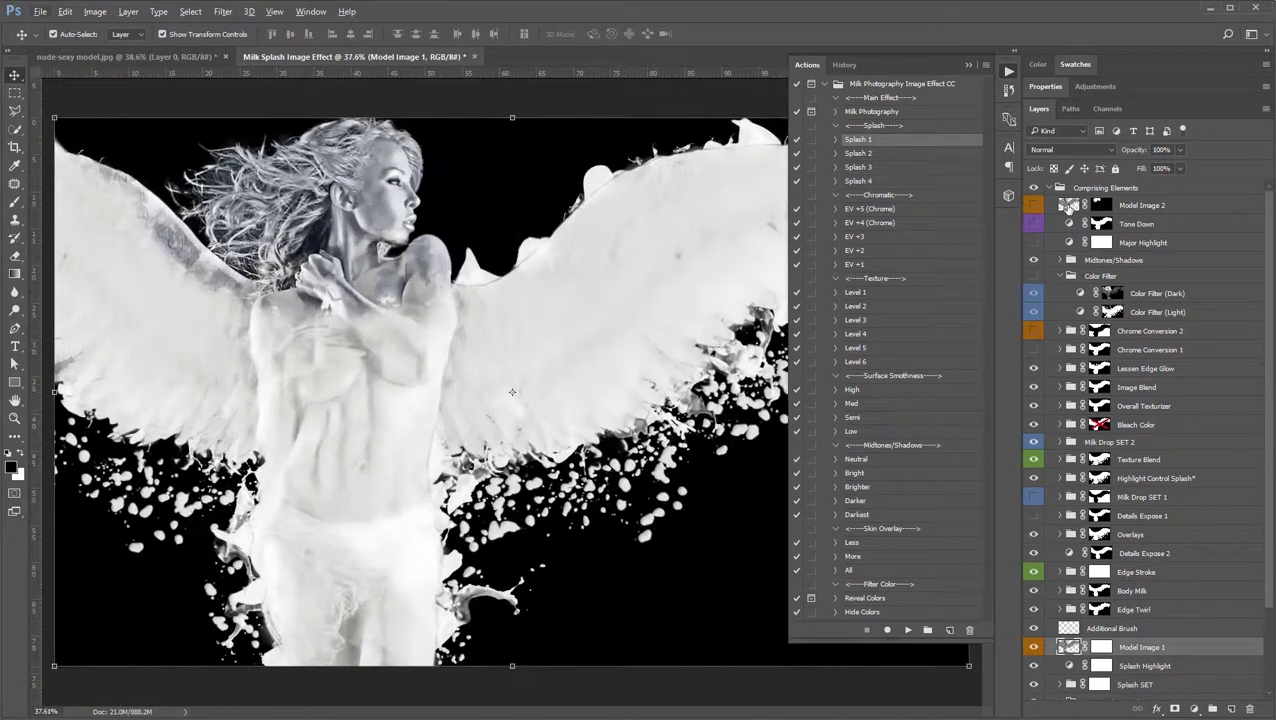
left_click(1052, 190)
left_click(1048, 188)
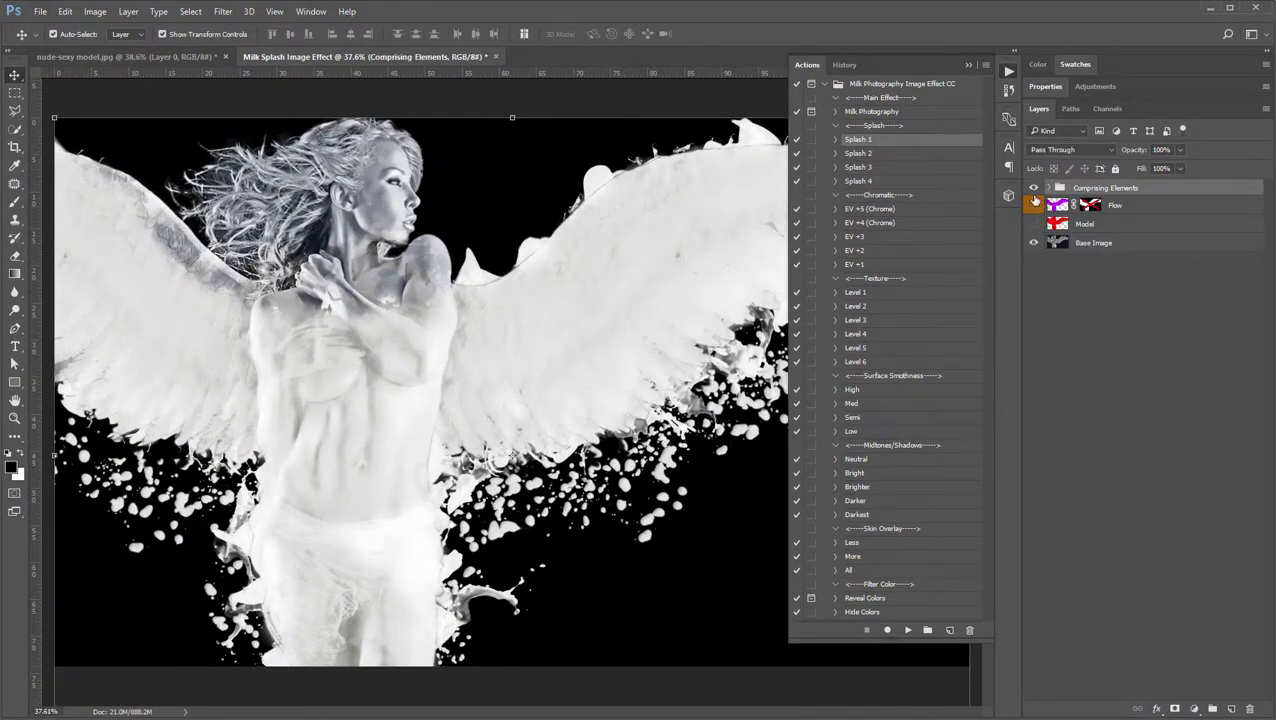
left_click(1034, 189)
left_click(1034, 189)
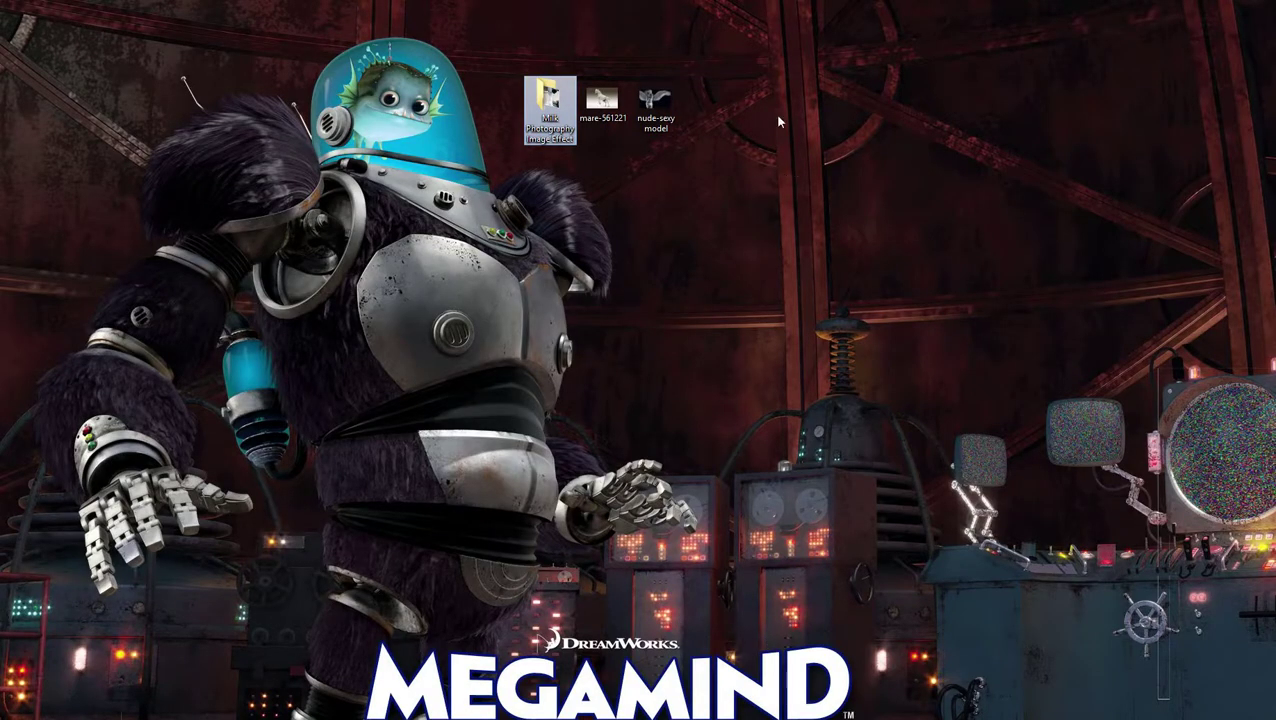
- Open mare-561221 from the desktop with Adobe Photoshop CC 2017
left_click(601, 100)
right_click(600, 100)
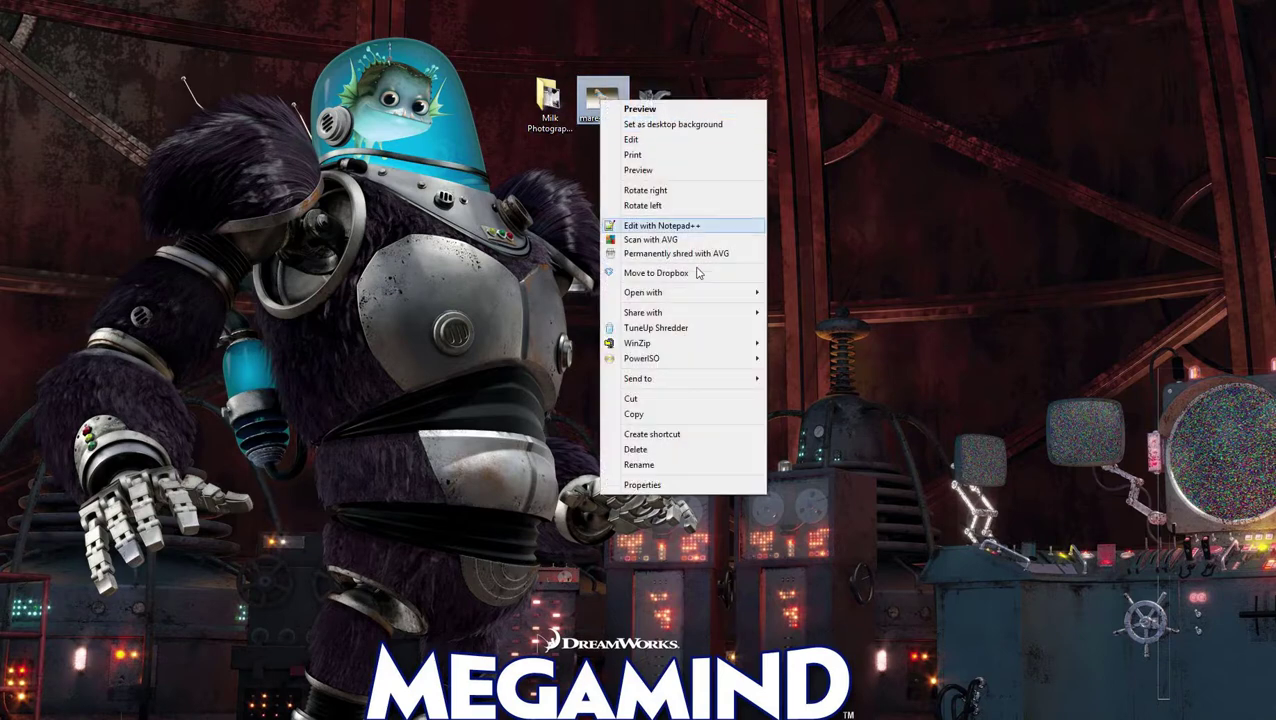
mouse_move(745, 292)
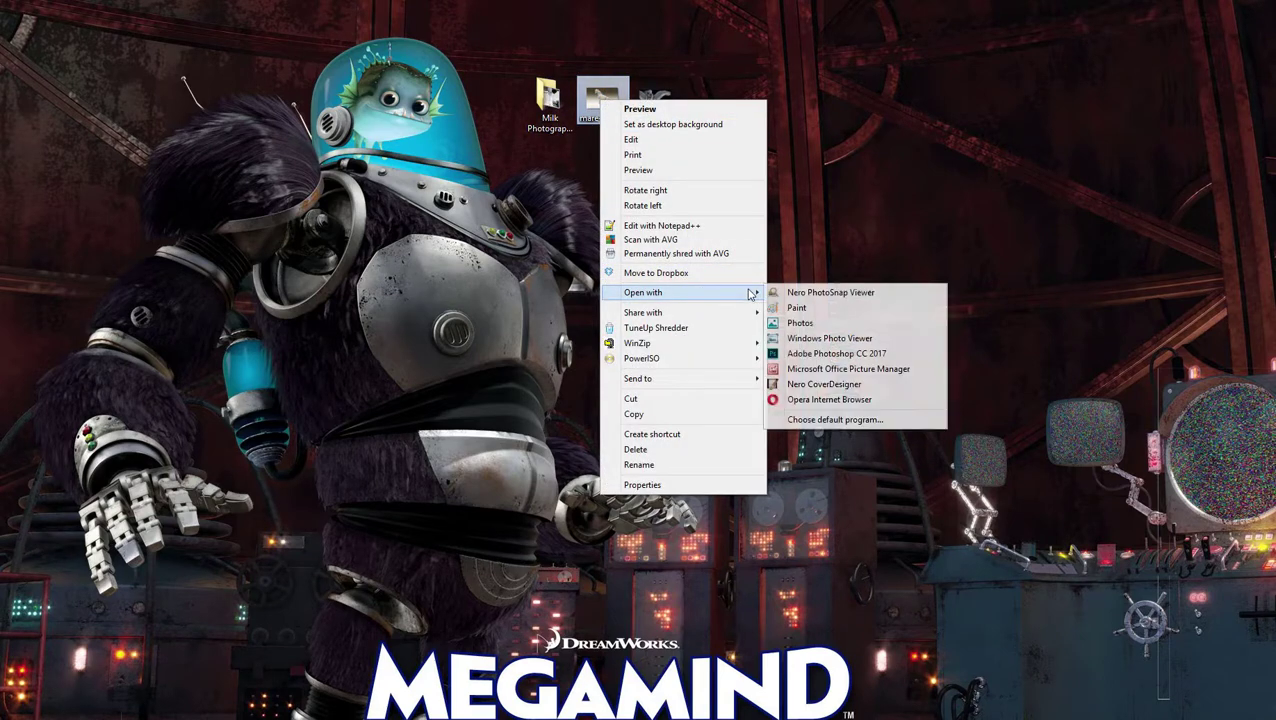
left_click(851, 355)
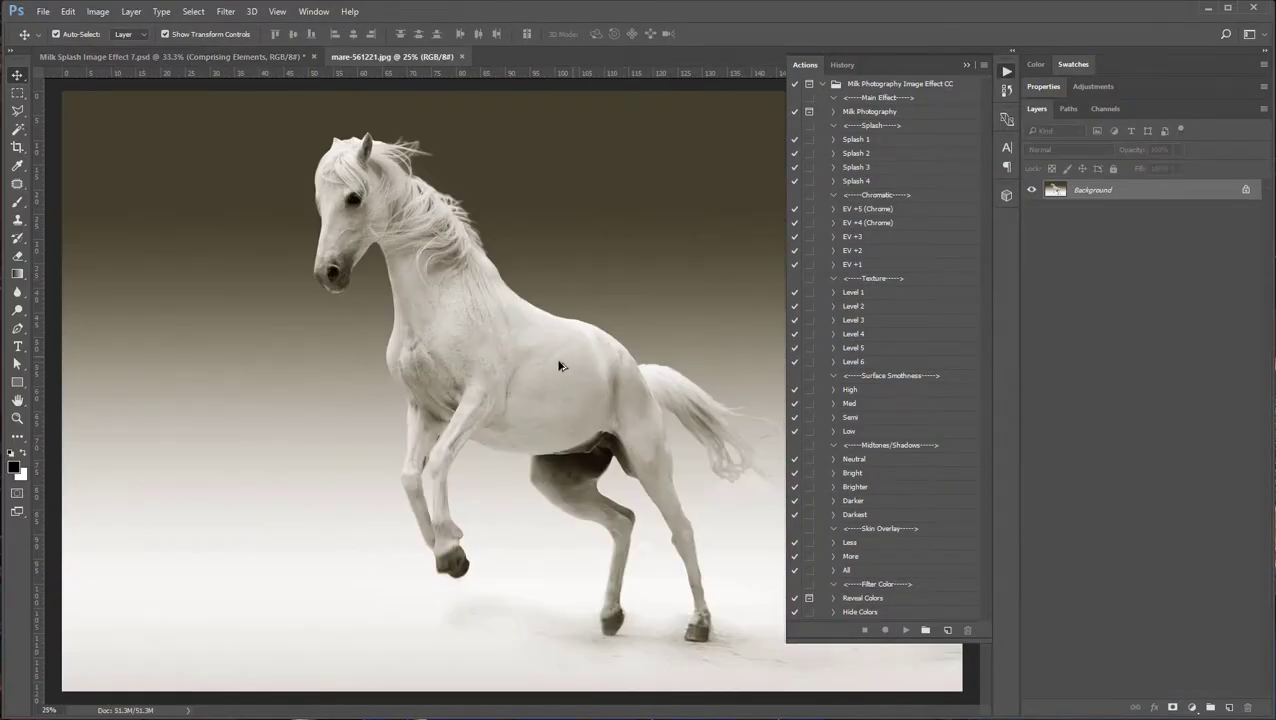
- Open Image Size for the horse photo with Ctrl+Alt+I and cancel without resizing
scroll(558, 367, "up", 4)
scroll(558, 367, "down", 3)
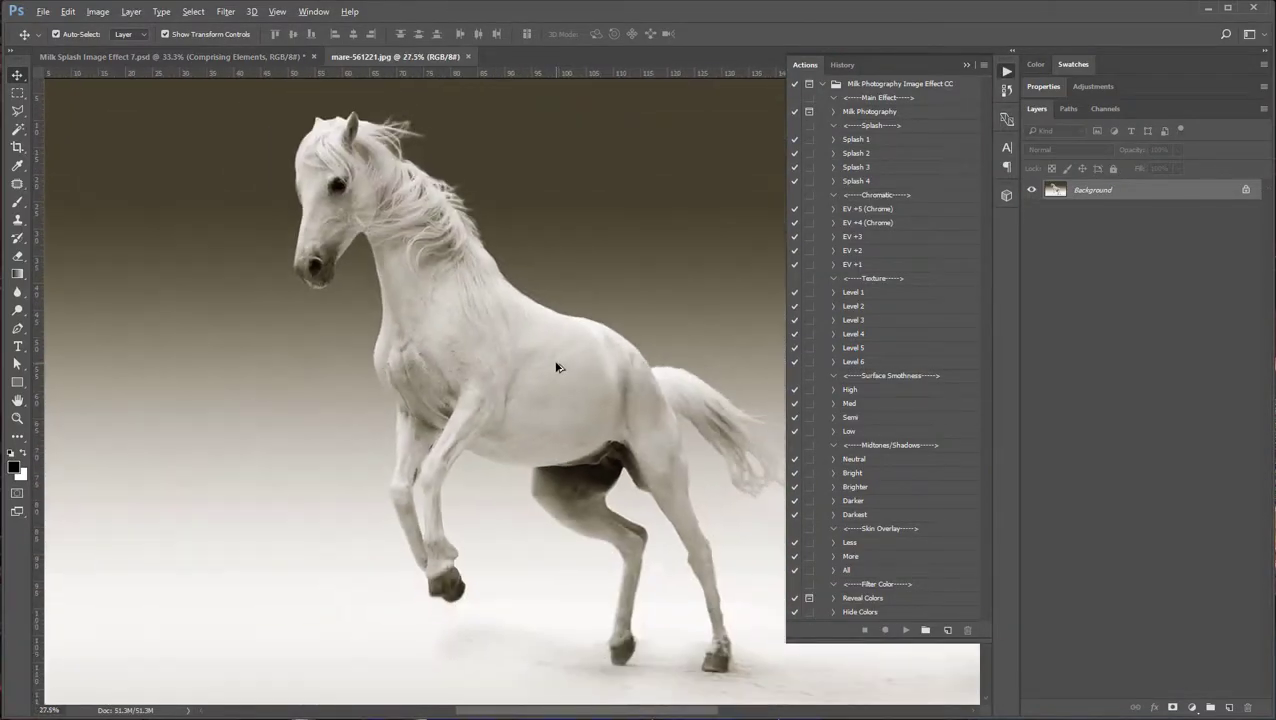
key("alt")
key("ctrl+alt+i")
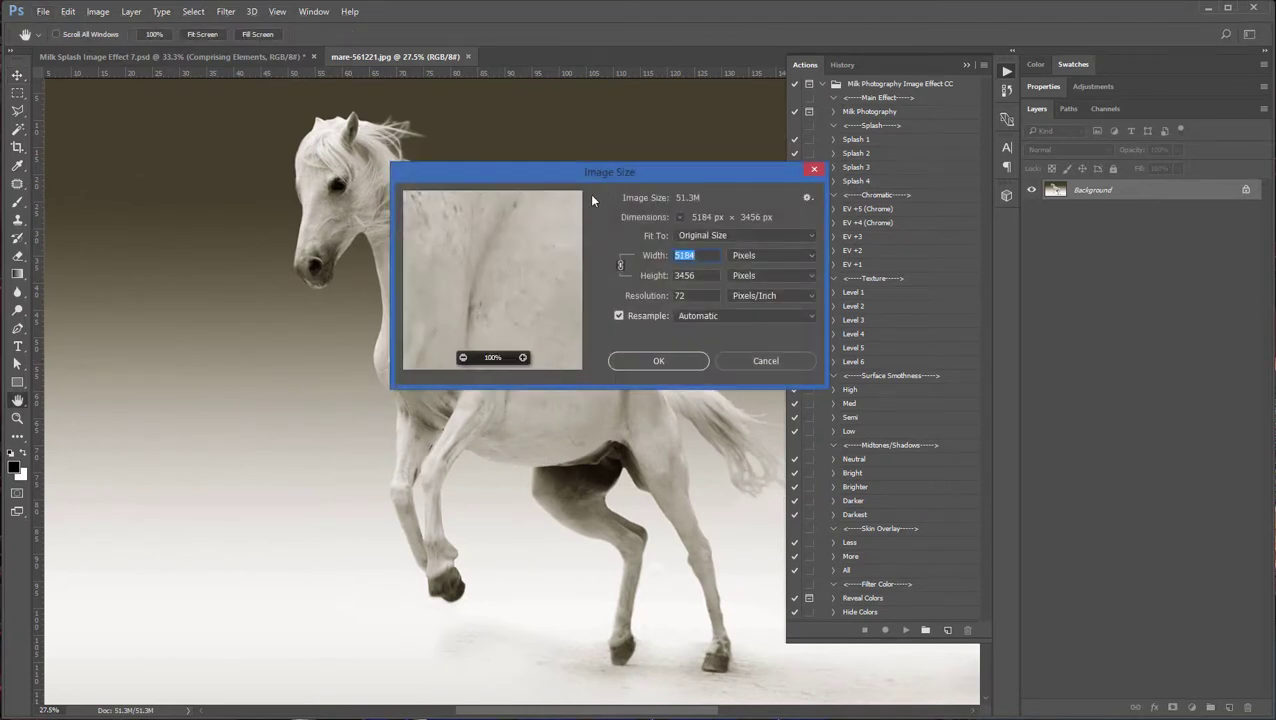
left_click_drag(589, 181, 497, 339)
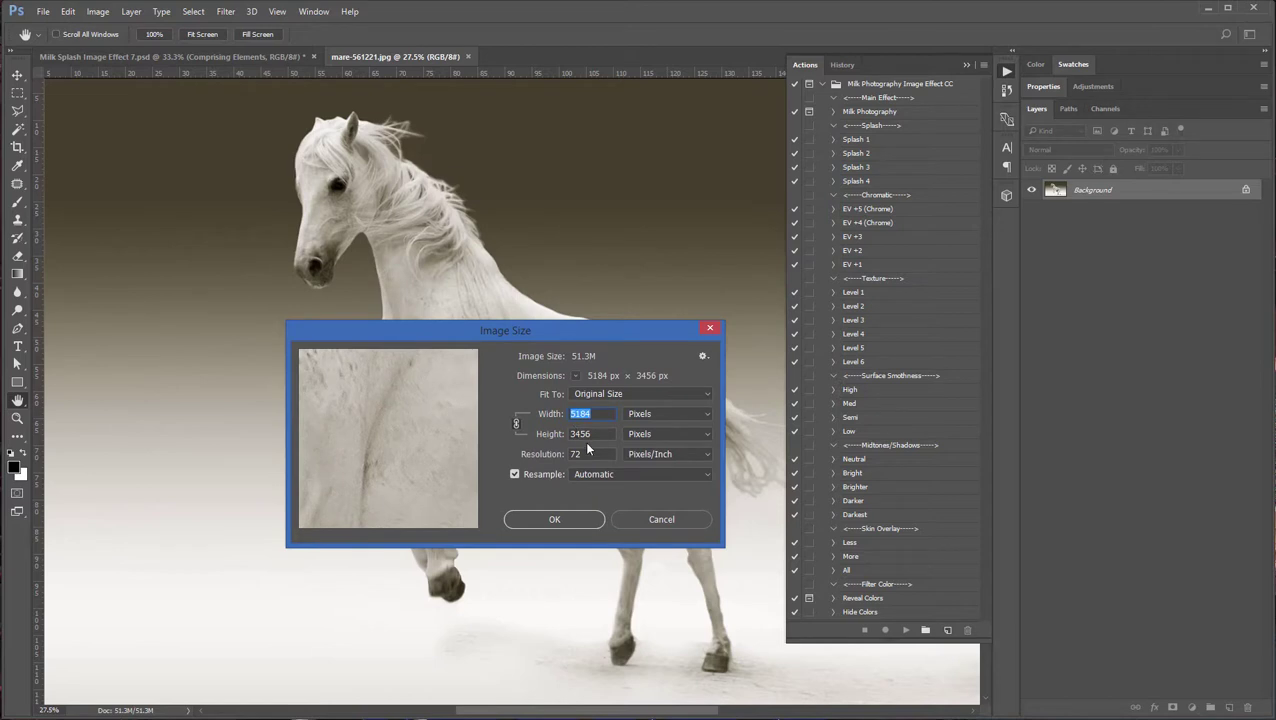
left_click(640, 520)
- Select the Move tool, view the Milk Splash PSD, then return to mare-561221.jpg
key("v")
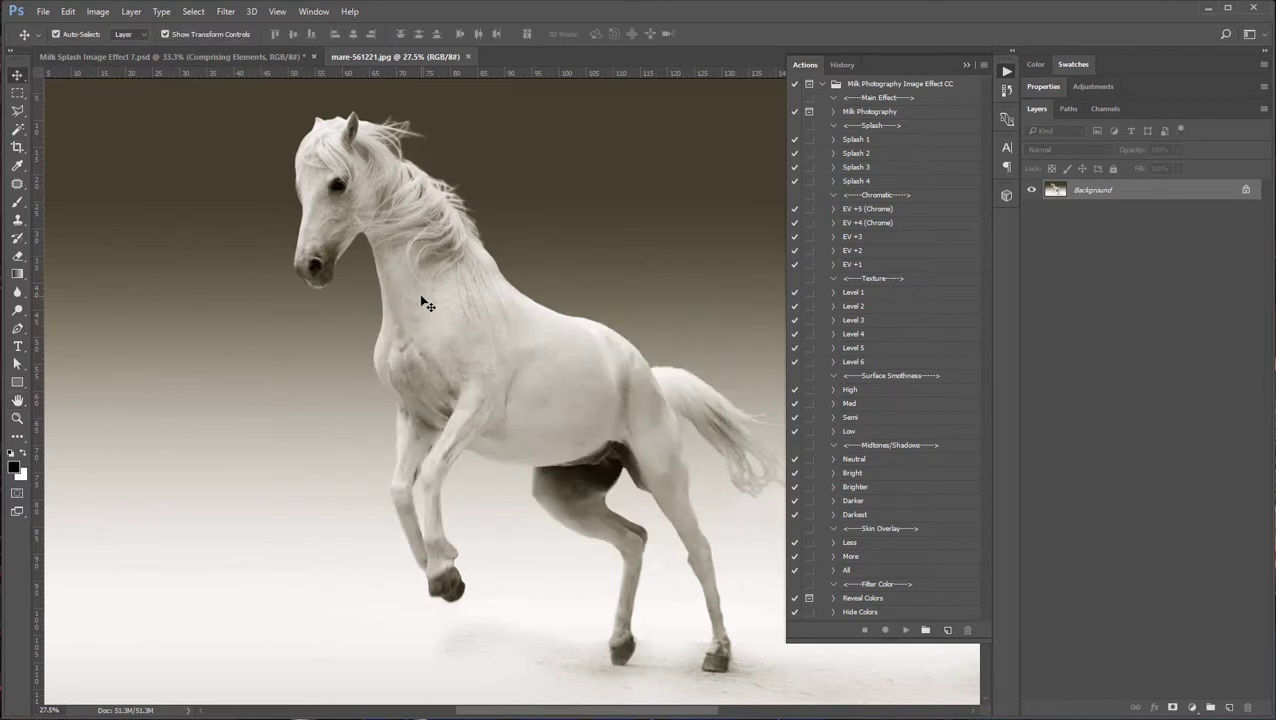
left_click(218, 56)
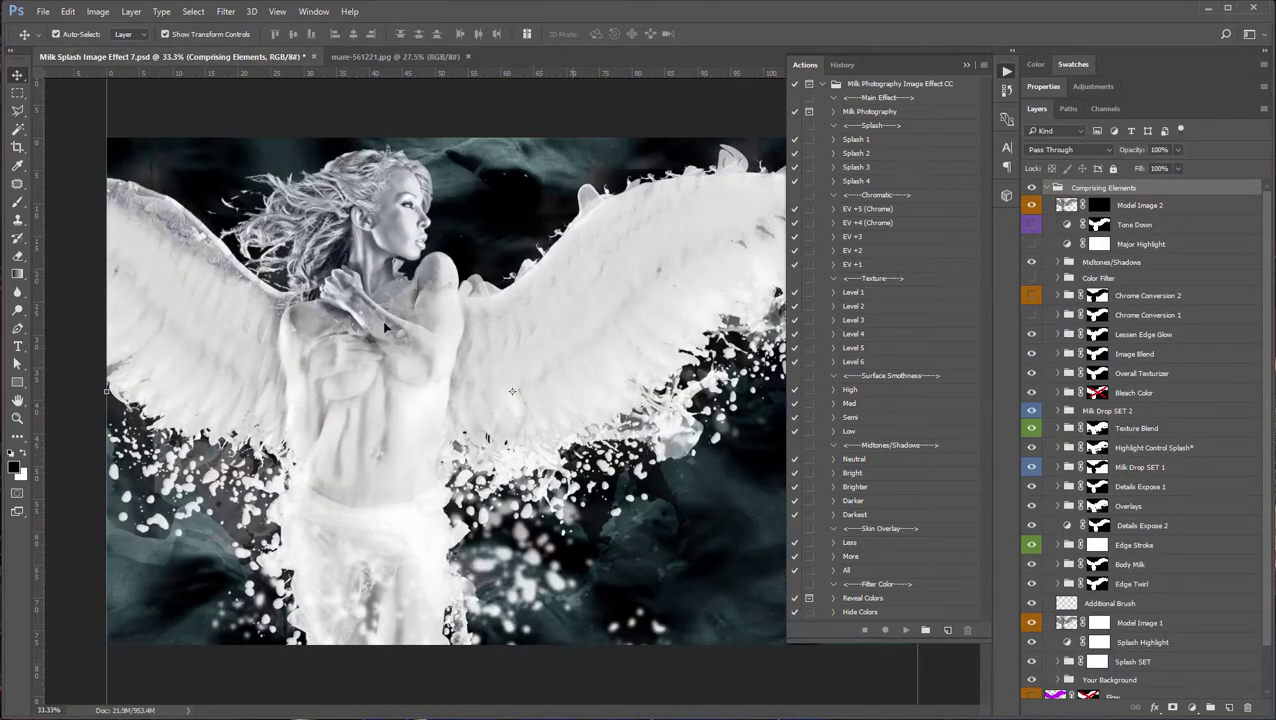
left_click(365, 57)
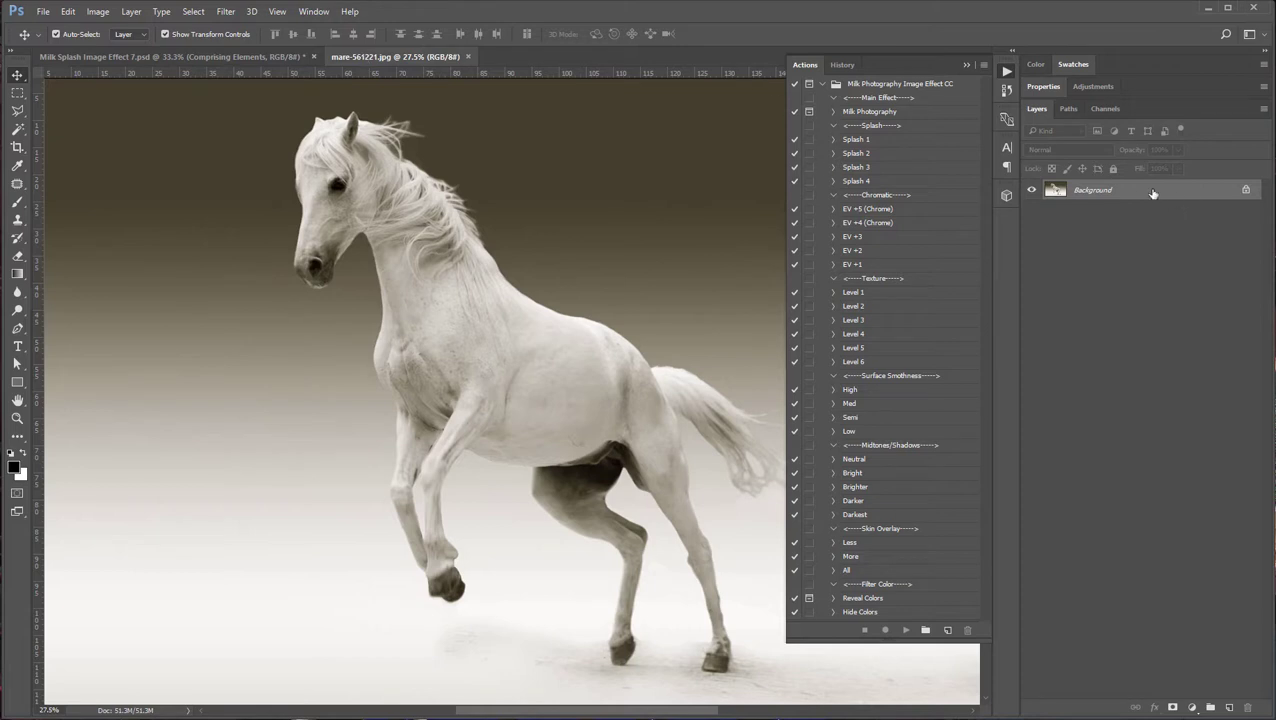
- Play the Milk Photography action, stop at its message, and test red brush strokes
left_click(878, 114)
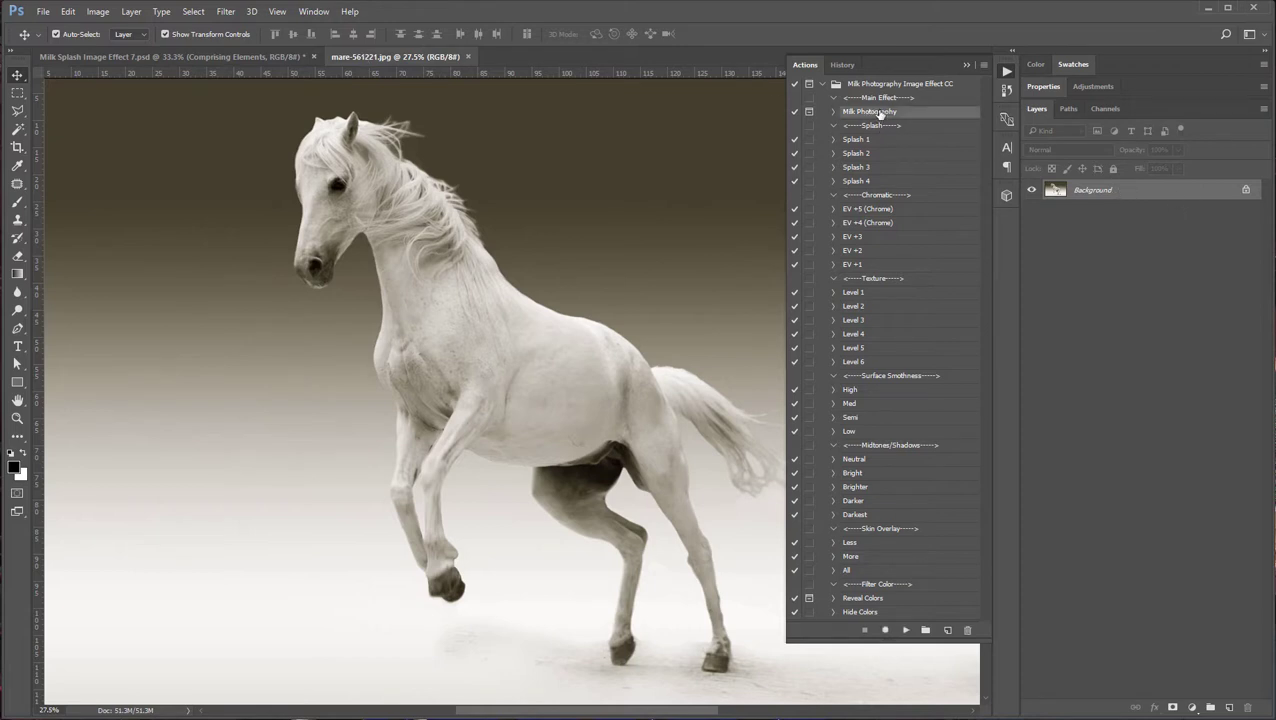
left_click(906, 630)
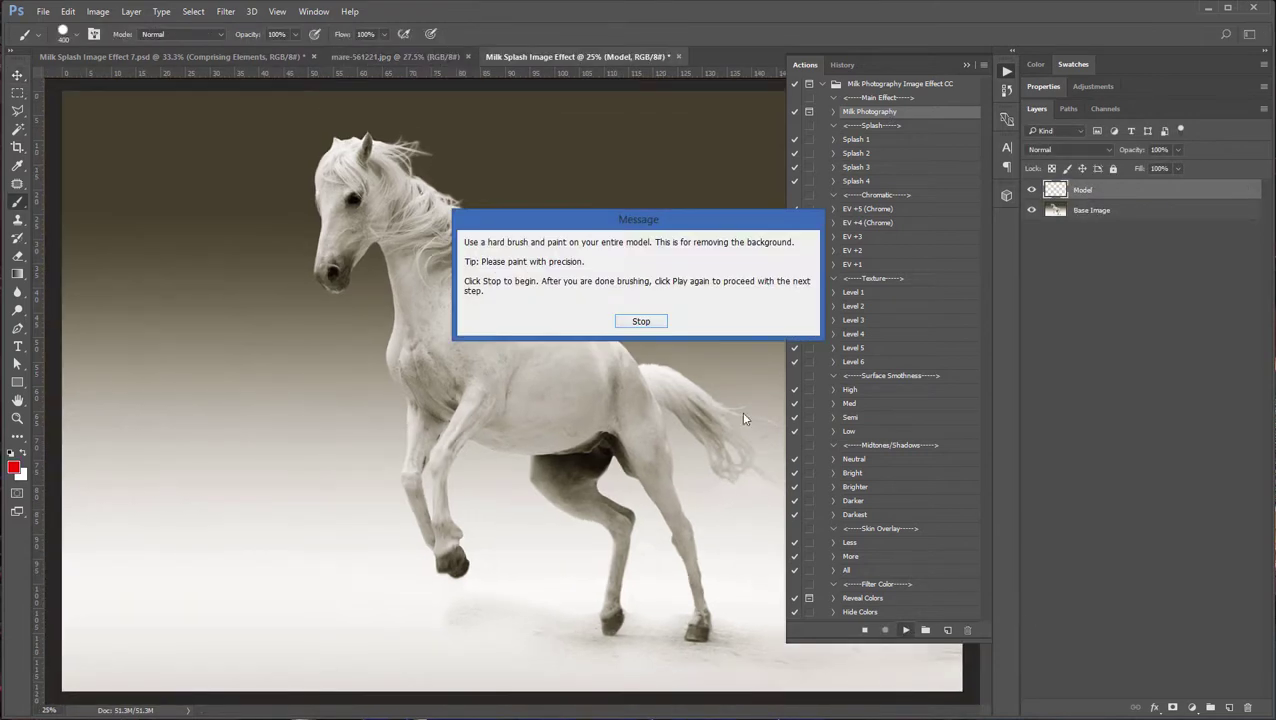
left_click(641, 321)
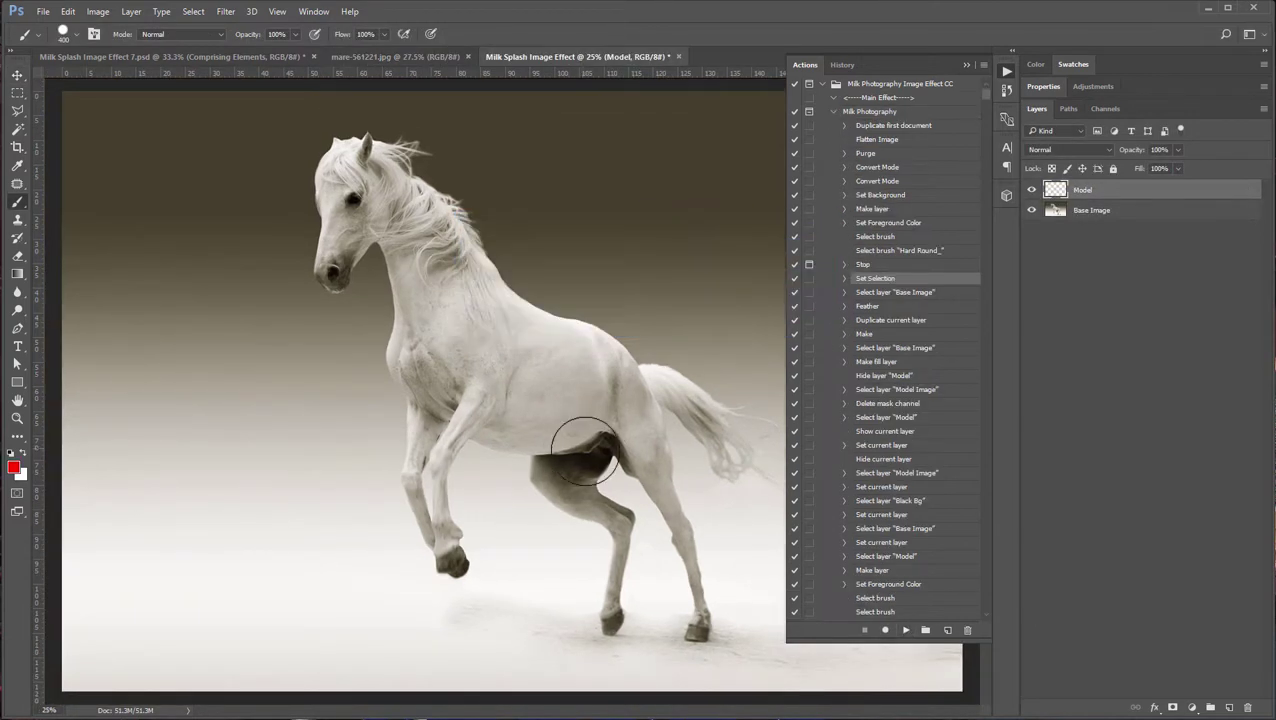
mouse_move(553, 345)
left_mouse_down()
mouse_move(470, 383)
mouse_move(447, 360)
left_mouse_up()
mouse_move(415, 220)
left_mouse_down()
mouse_move(331, 253)
mouse_move(456, 228)
left_mouse_up()
- Undo the test paint and select the Quick Selection tool
key("ctrl+z")
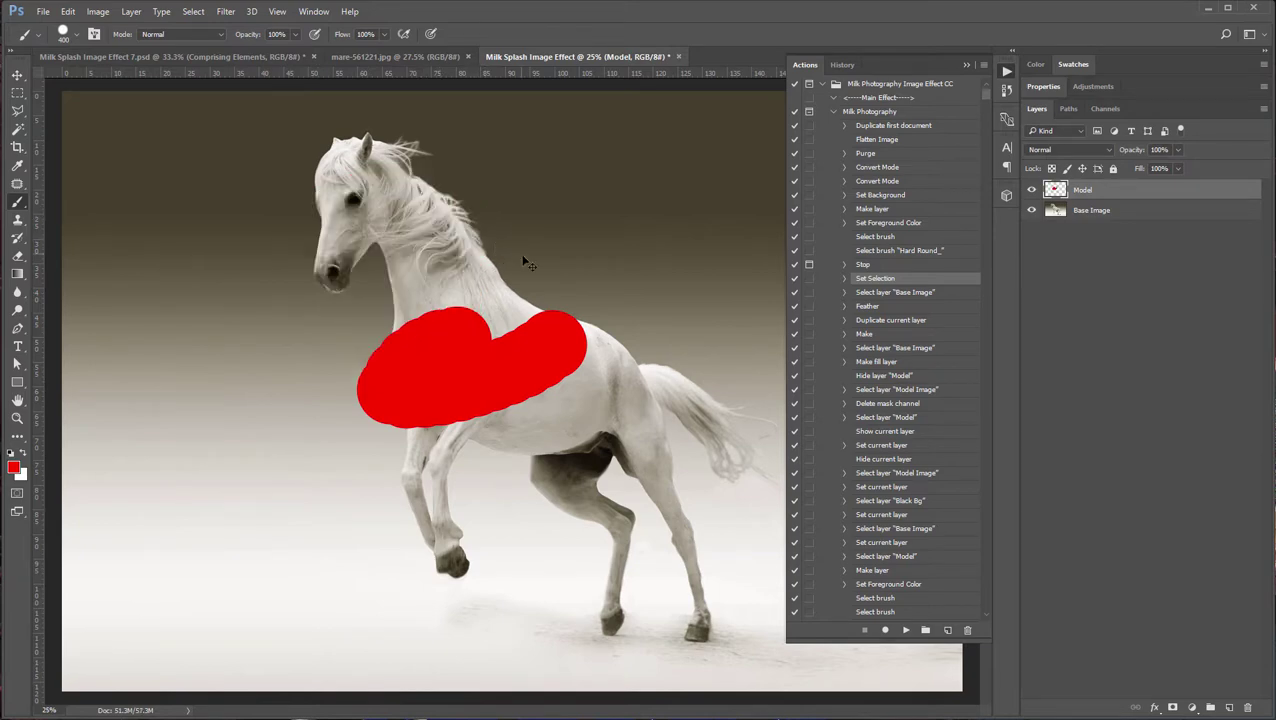
key("ctrl+alt+z")
key("alt+z")
key("alt+z")
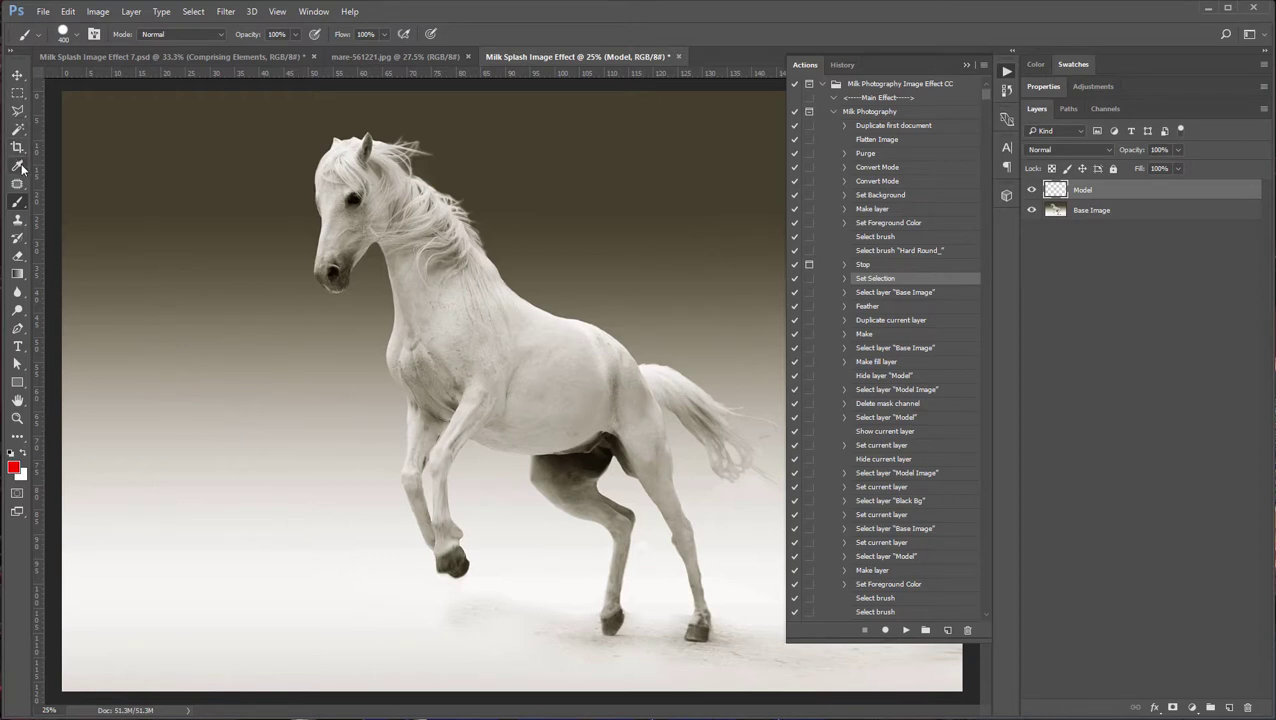
left_click(15, 113)
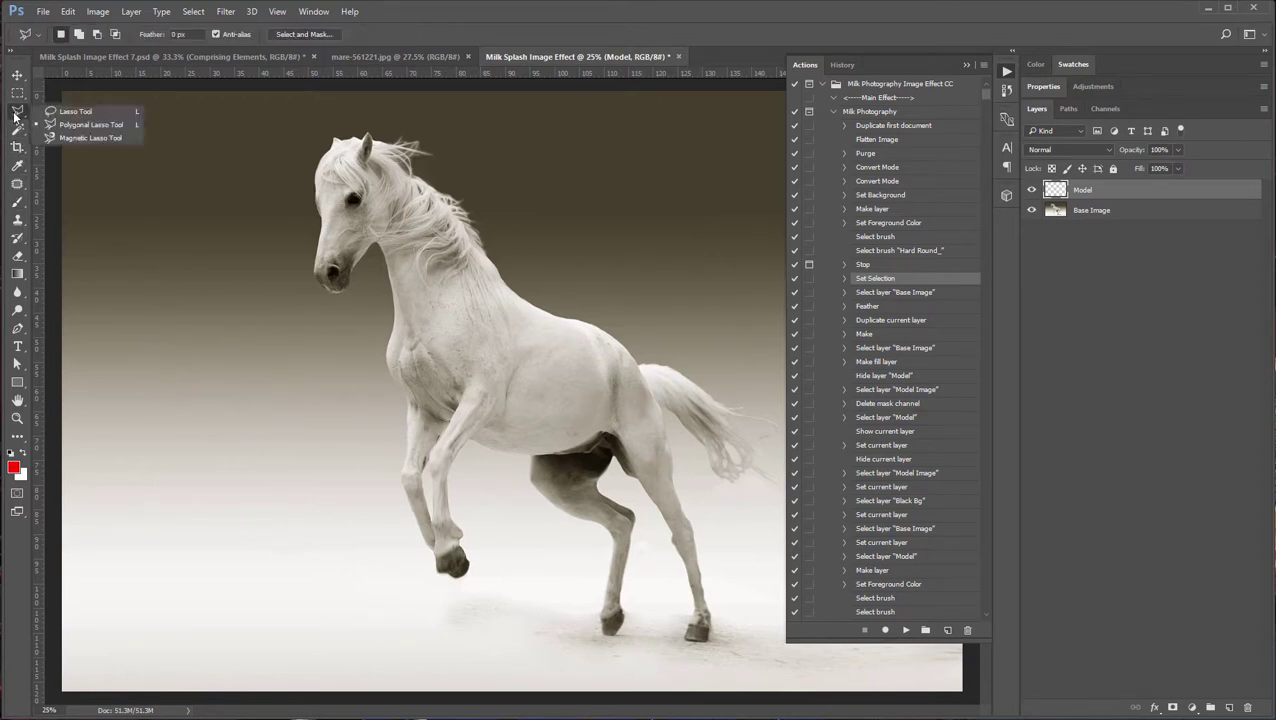
left_click(18, 130)
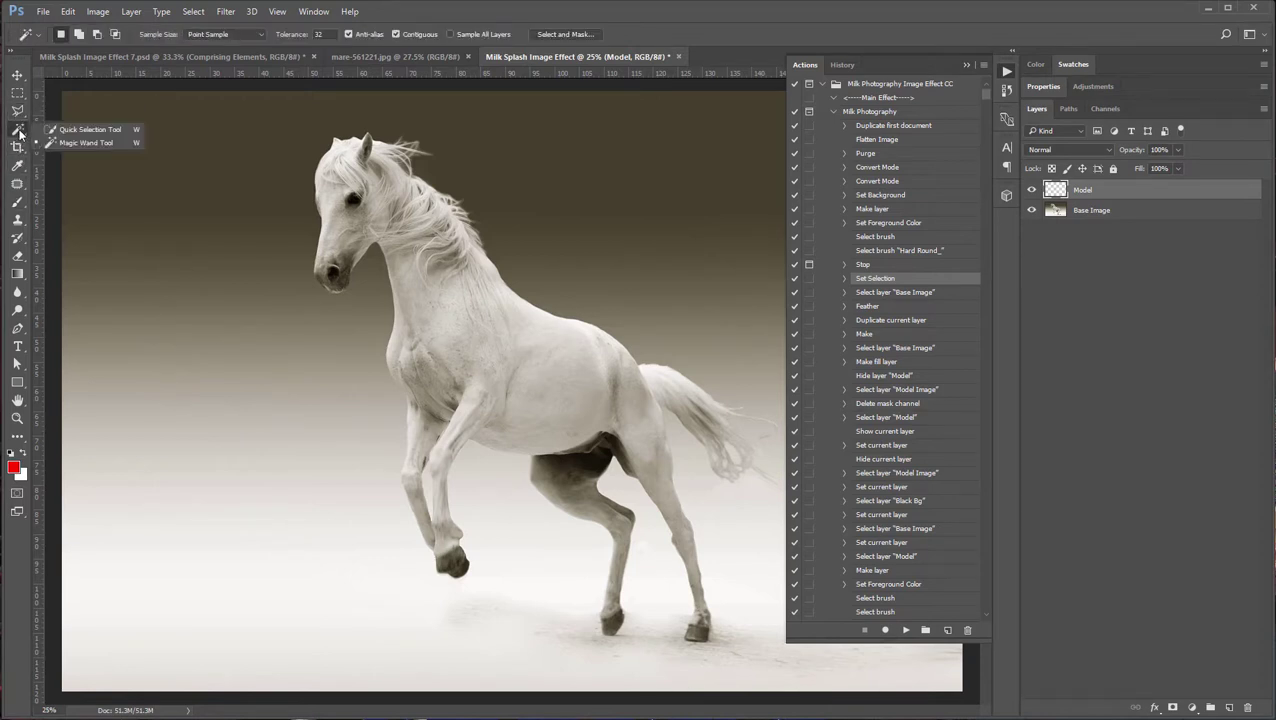
- Pick the Quick Selection tool, zoom in on the horse's head, and make Base Image the active layer
left_click(48, 130)
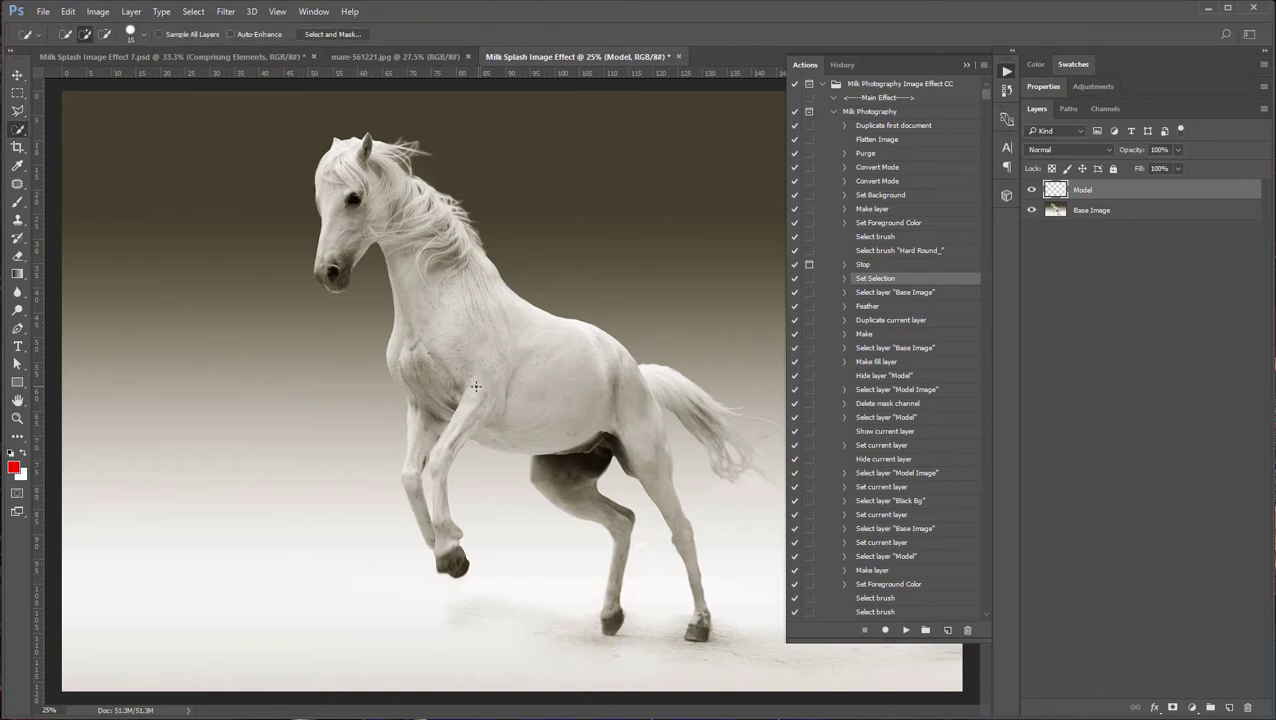
scroll(476, 386, "up", 4)
left_click_drag(410, 271, 479, 364)
left_click_drag(307, 186, 304, 267)
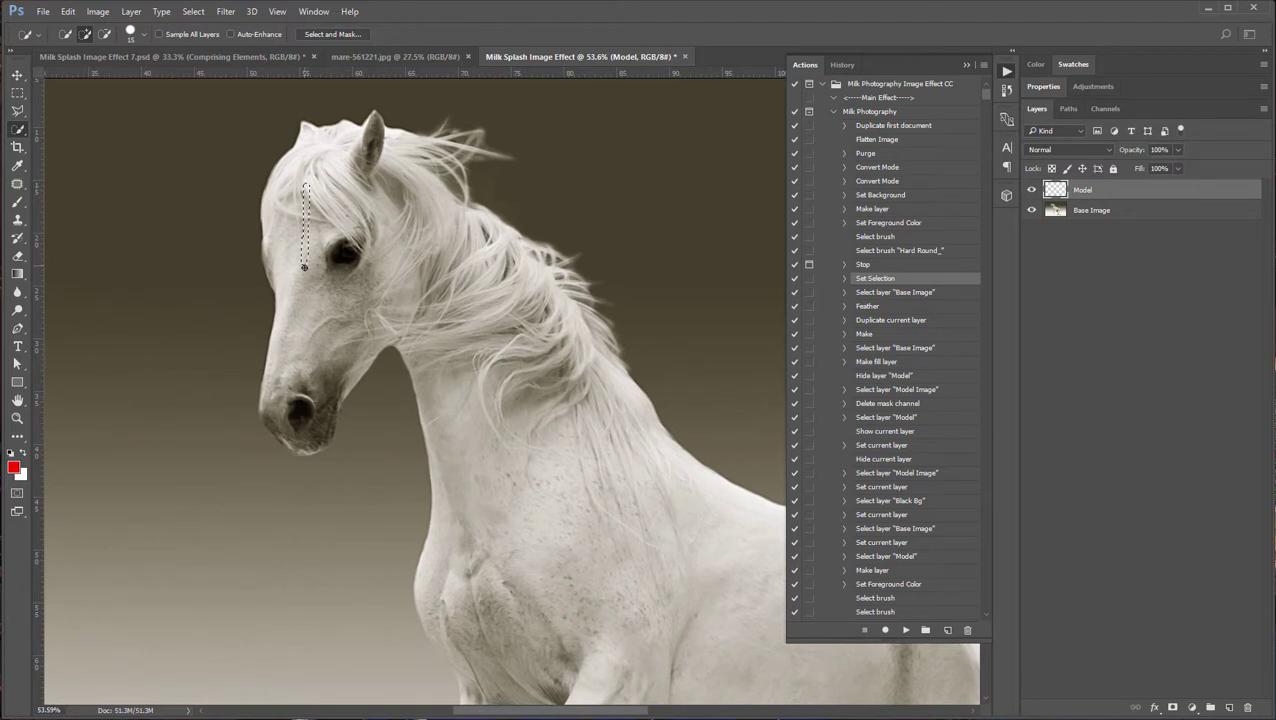
key("ctrl+d")
left_click(18, 131)
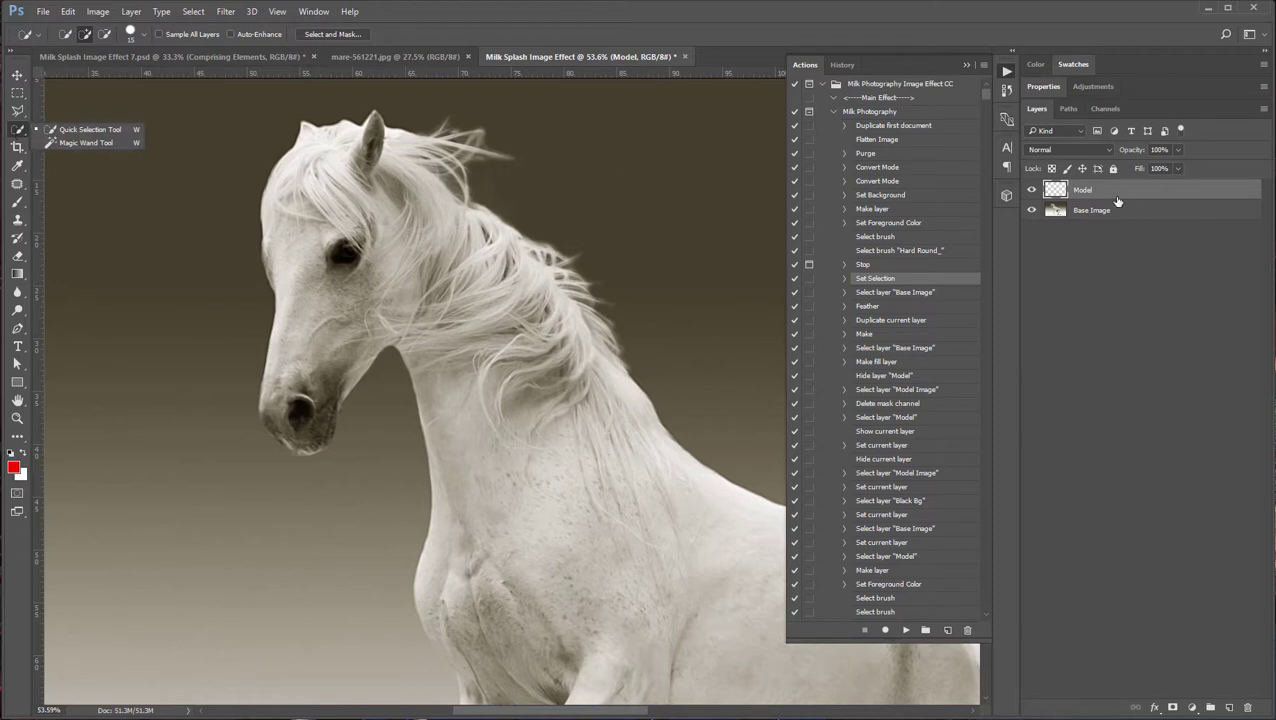
left_click(1088, 213)
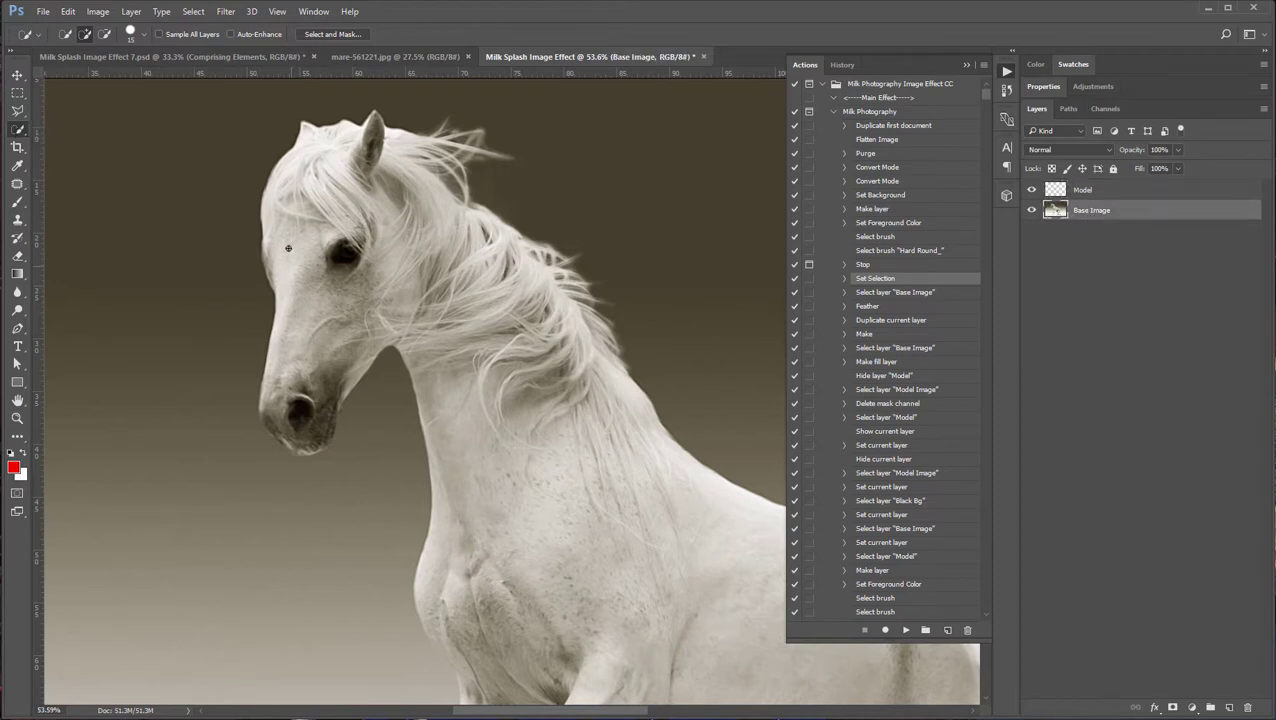
- Select the horse's face from forelock to nose on the Base Image layer
mouse_move(288, 248)
left_mouse_down()
mouse_move(292, 200)
mouse_move(311, 377)
left_mouse_up()
left_click(1128, 193)
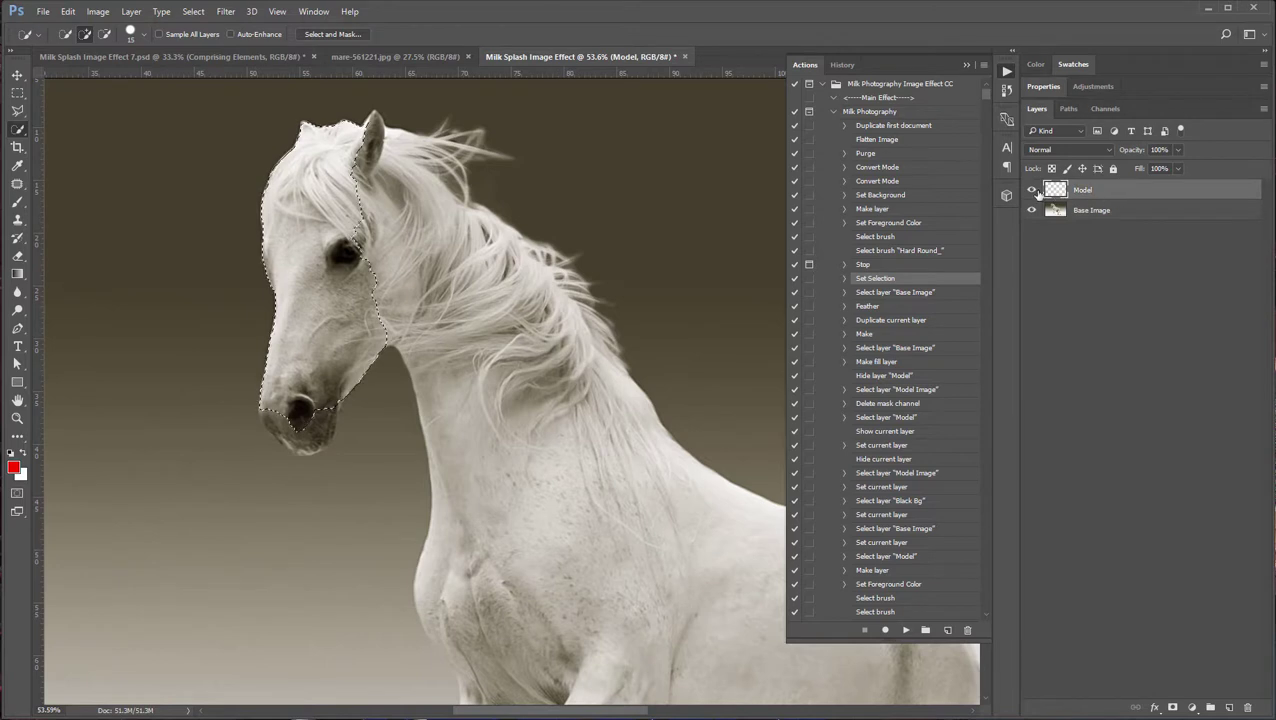
left_click_drag(384, 493, 418, 487)
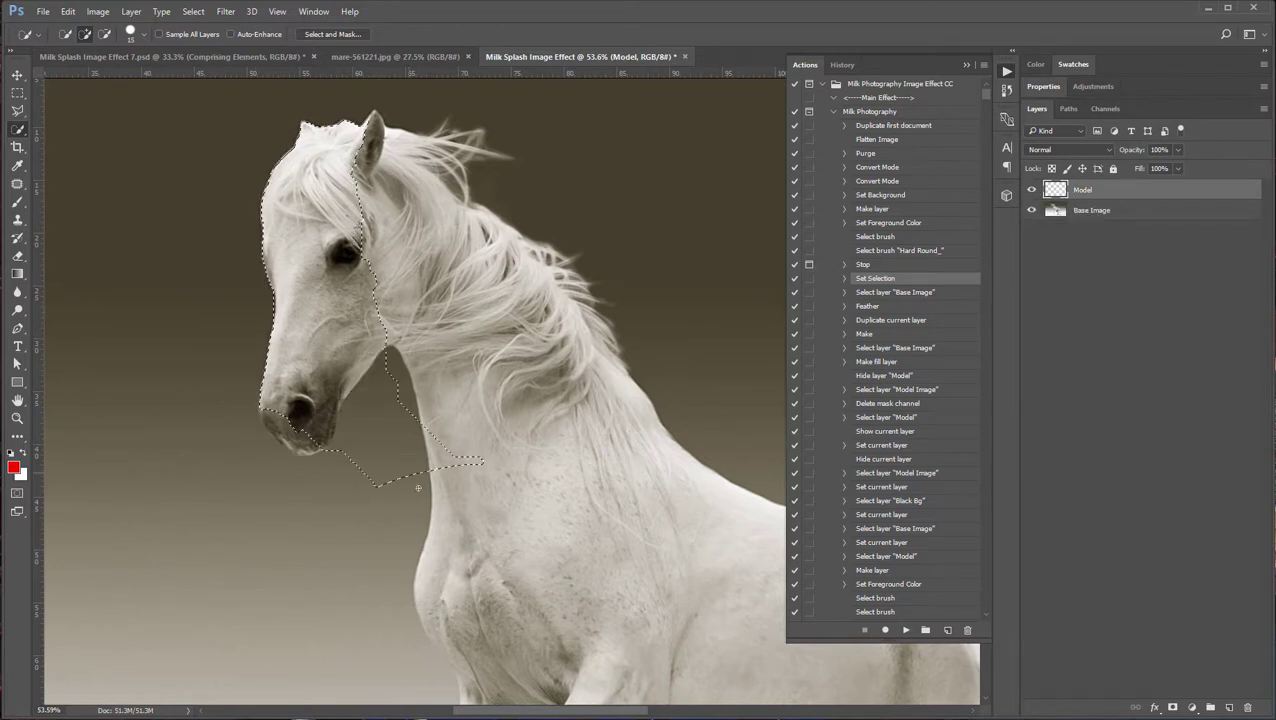
key("ctrl+z")
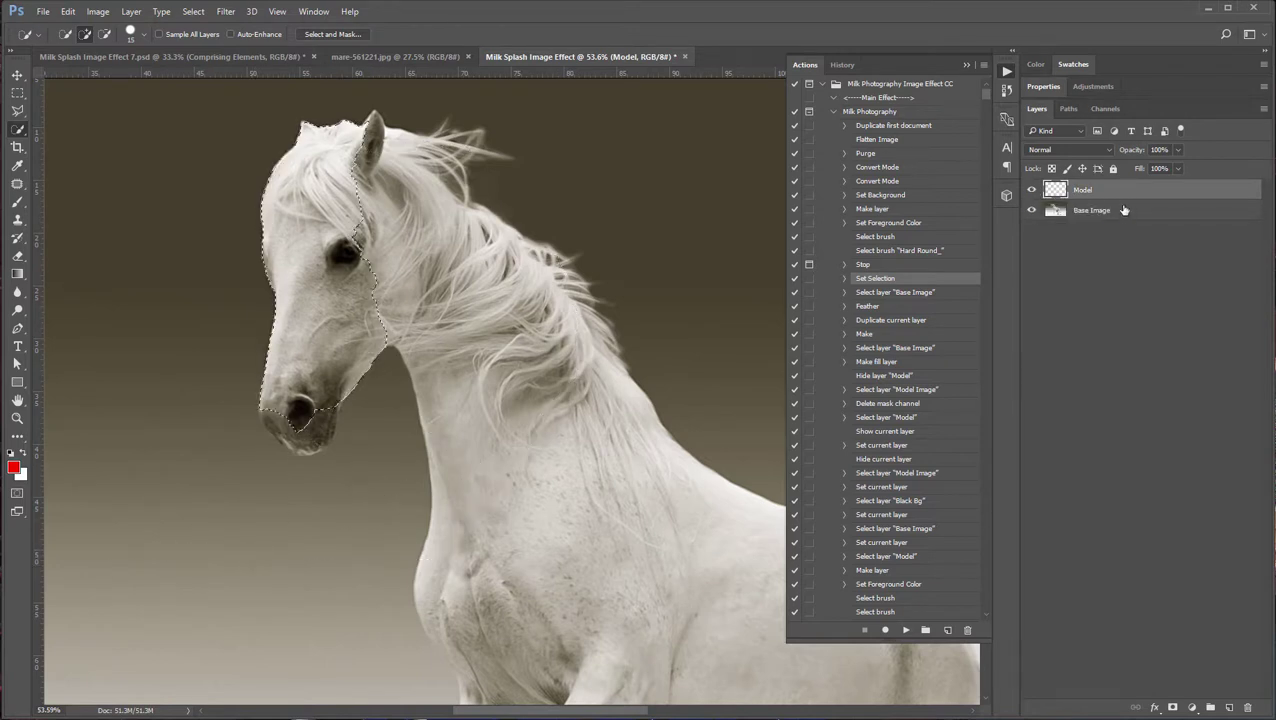
left_click(1124, 210)
scroll(370, 346, "up", 5)
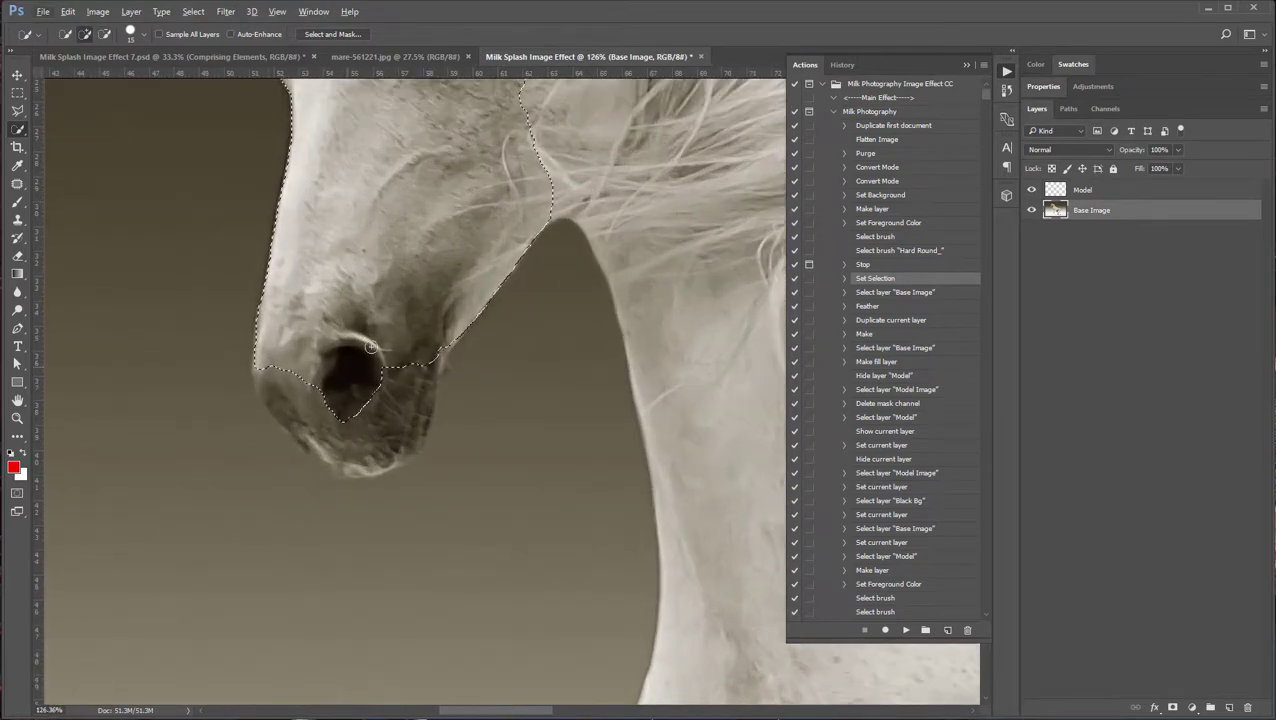
- Add the lower muzzle and chin, subtracting the background below the muzzle
mouse_move(370, 346)
left_mouse_down()
mouse_move(240, 430)
mouse_move(318, 502)
mouse_move(262, 472)
mouse_move(357, 482)
mouse_move(335, 500)
mouse_move(410, 410)
mouse_move(405, 585)
mouse_move(488, 415)
left_mouse_up()
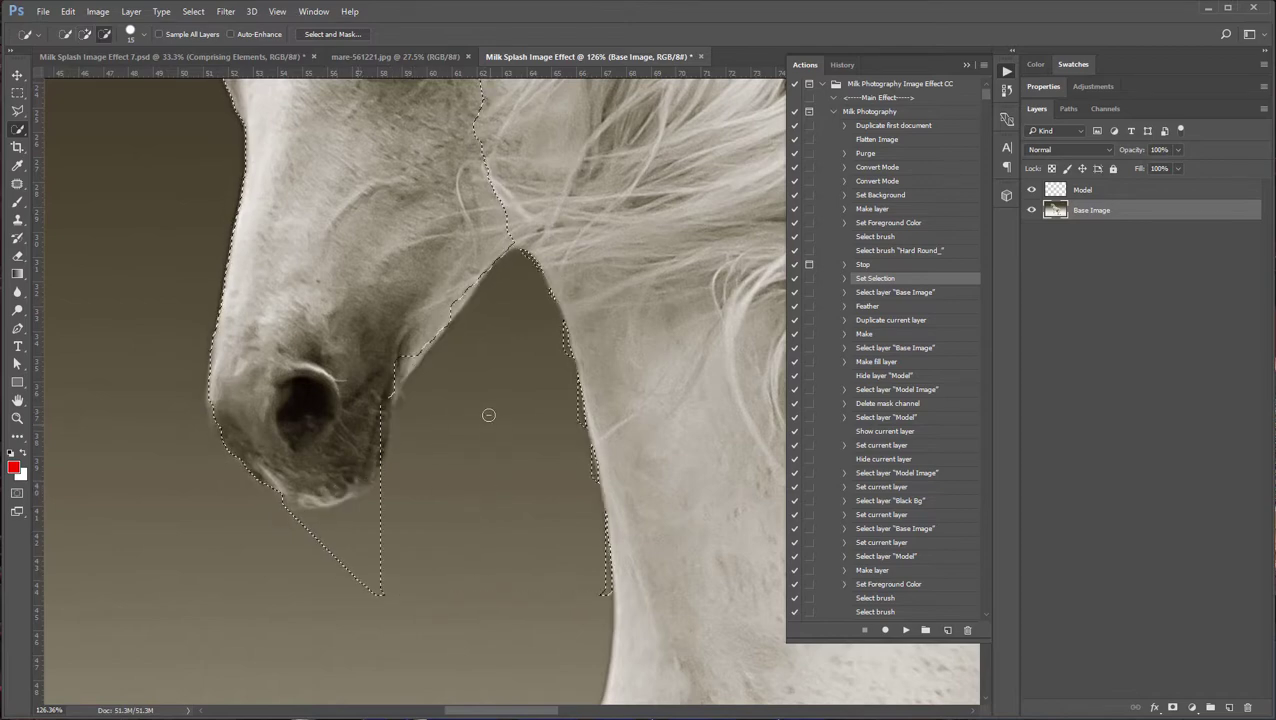
mouse_move(441, 541)
left_mouse_down()
mouse_move(325, 550)
mouse_move(308, 527)
mouse_move(326, 525)
left_mouse_up()
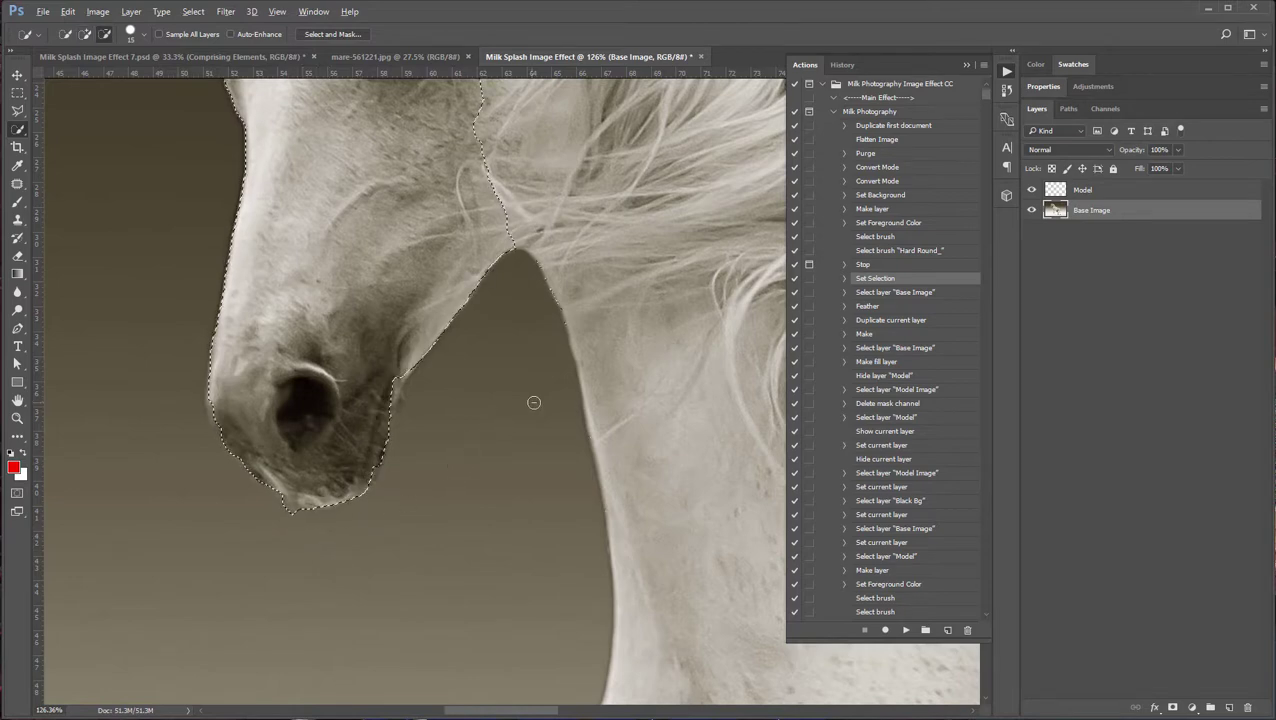
scroll(531, 403, "down", 2)
left_click_drag(454, 405, 419, 392)
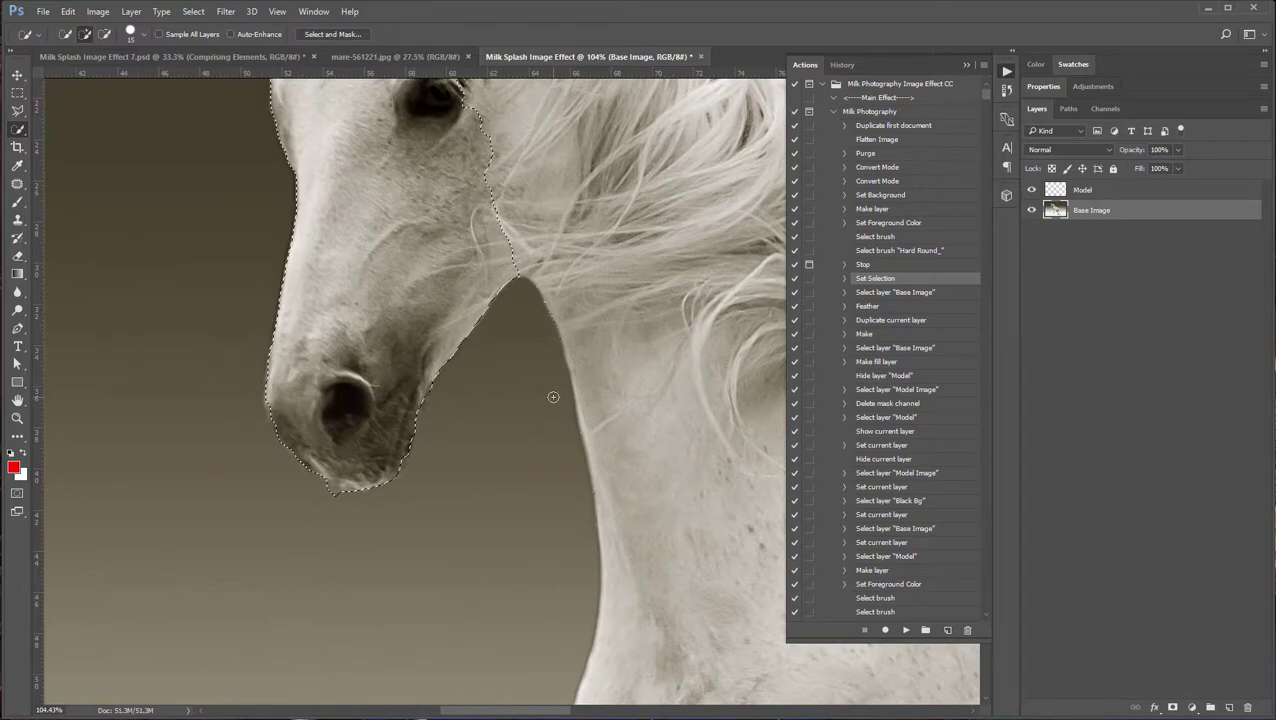
scroll(551, 399, "down", 4)
- Extend the selection over the mane and down the front leg to the hoof
left_click_drag(621, 370, 464, 478)
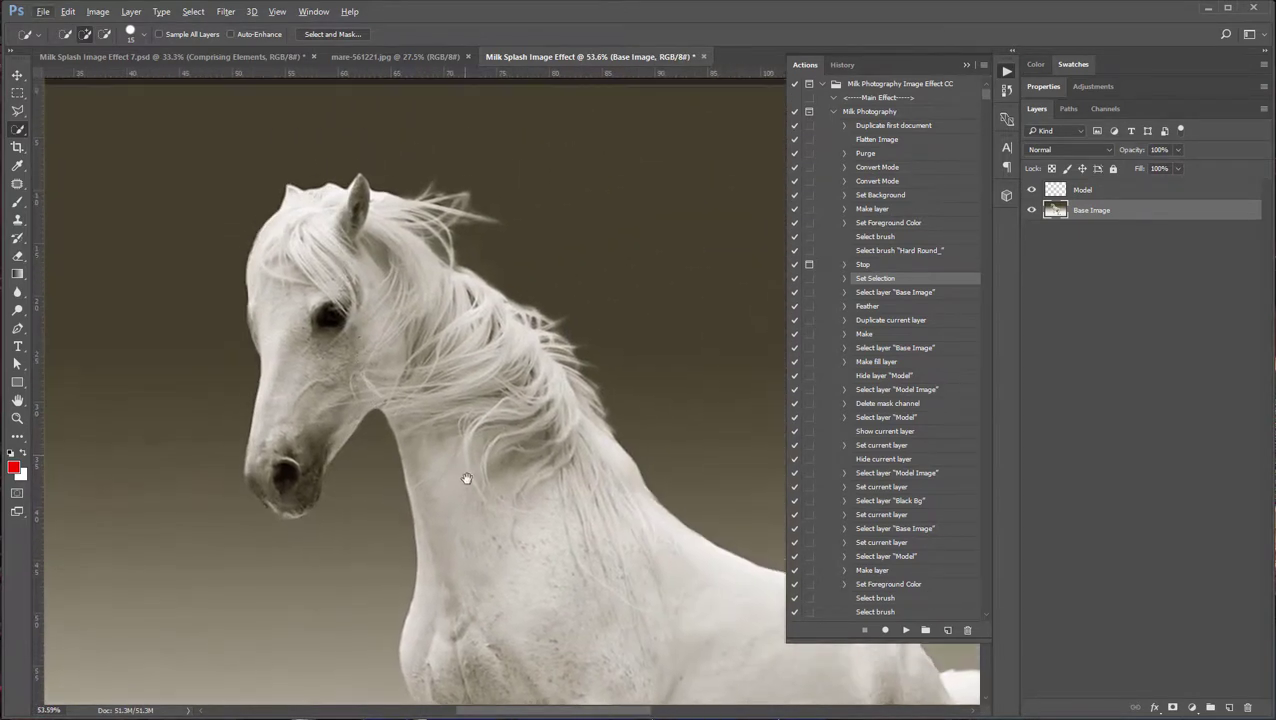
scroll(413, 421, "up", 3)
mouse_move(400, 405)
left_mouse_down()
mouse_move(434, 399)
mouse_move(365, 289)
mouse_move(485, 479)
mouse_move(452, 436)
mouse_move(538, 532)
mouse_move(551, 597)
mouse_move(445, 357)
mouse_move(473, 298)
mouse_move(637, 457)
mouse_move(523, 255)
left_mouse_up()
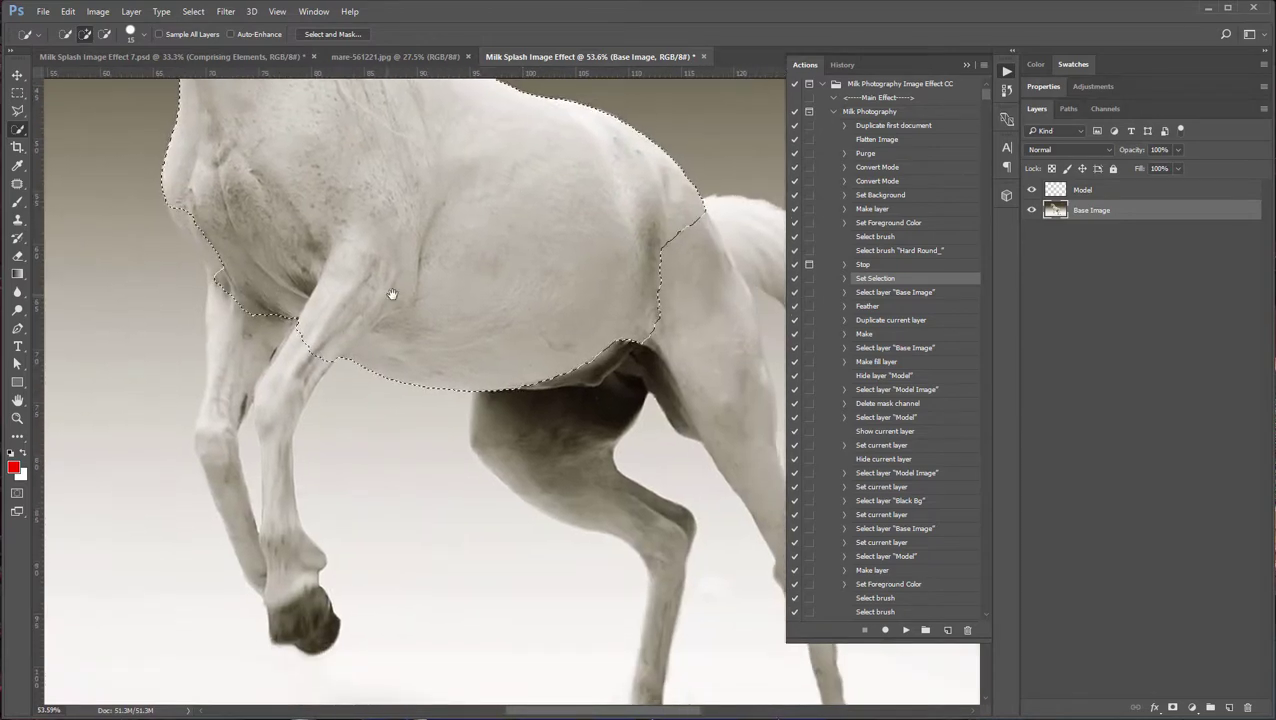
left_click_drag(390, 290, 496, 276)
mouse_move(345, 282)
left_mouse_down()
mouse_move(337, 336)
mouse_move(369, 300)
mouse_move(349, 327)
mouse_move(328, 301)
left_mouse_up()
scroll(336, 337, "up", 3)
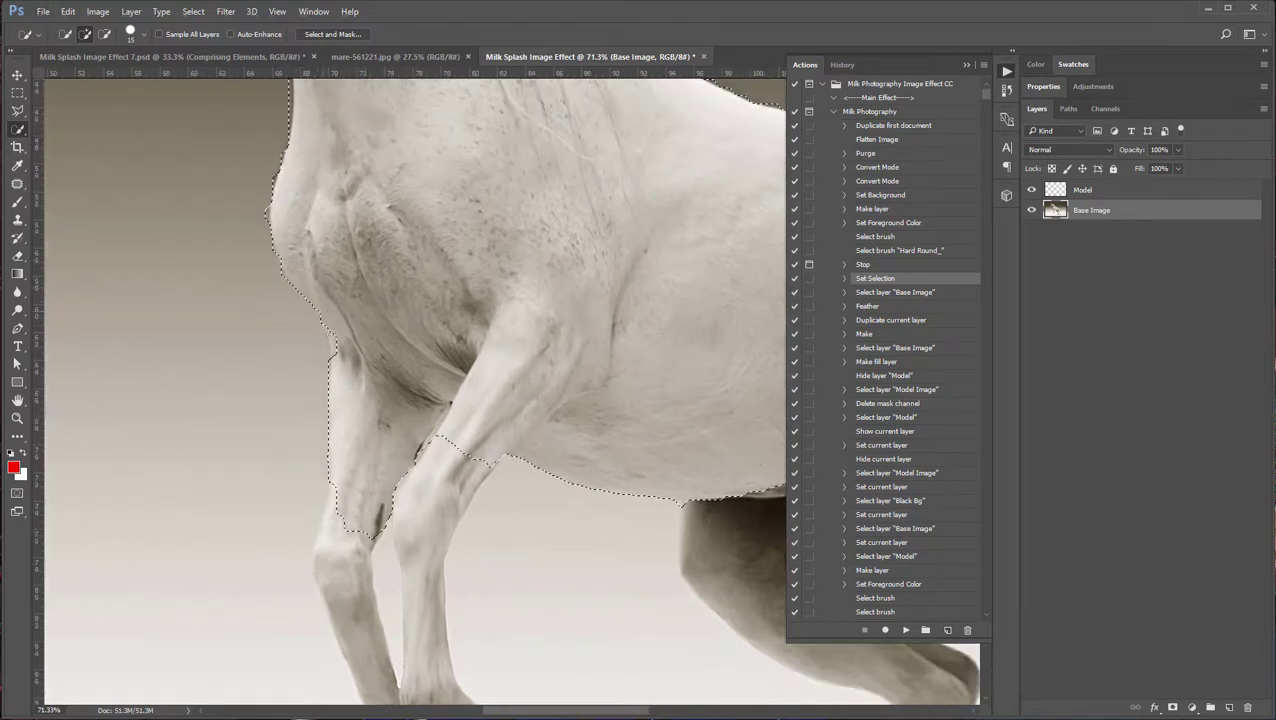
scroll(561, 364, "down", 3)
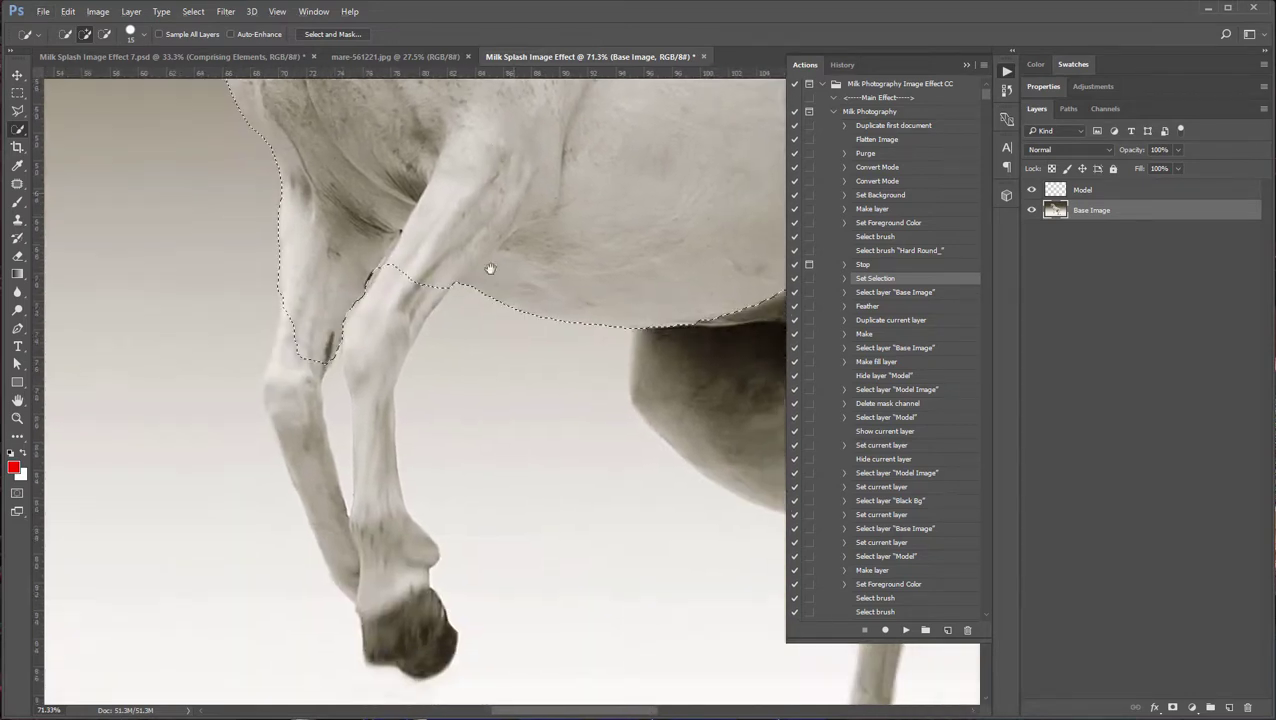
mouse_move(310, 276)
left_mouse_down()
mouse_move(321, 400)
mouse_move(433, 588)
left_mouse_up()
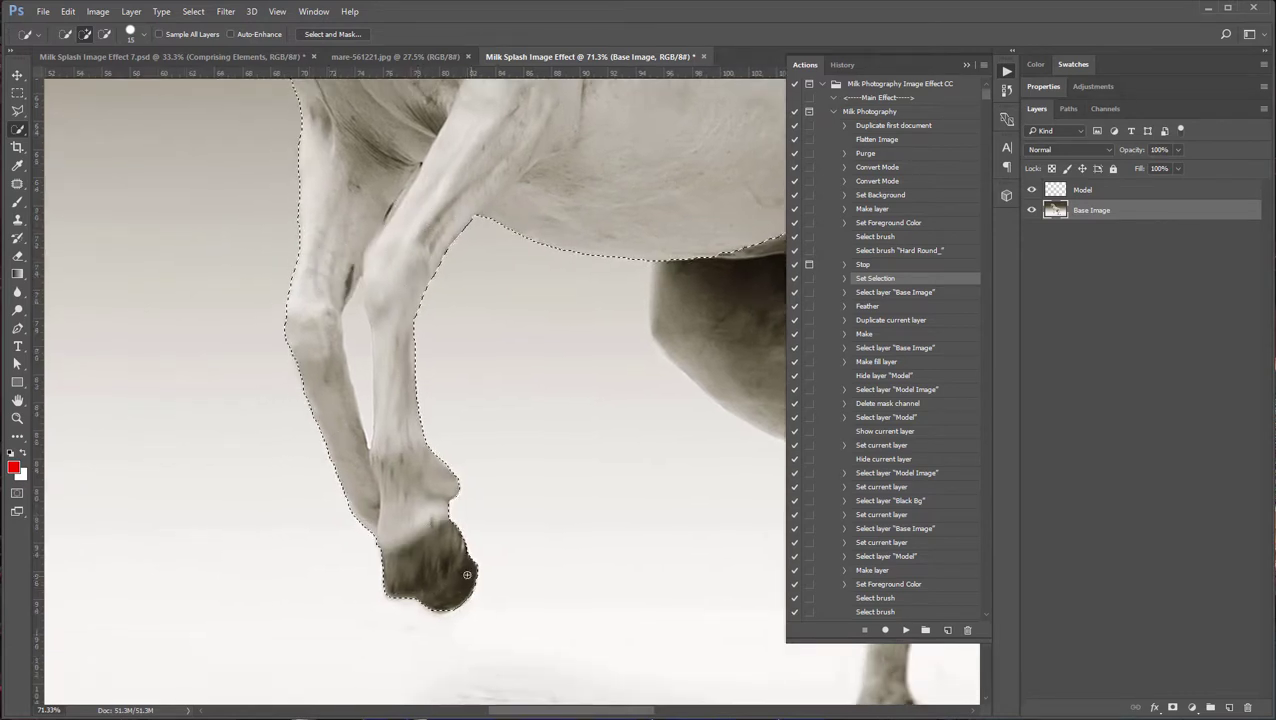
- Alt-subtract the background gap between the front legs, tidying the inner leg edge
key("alt")
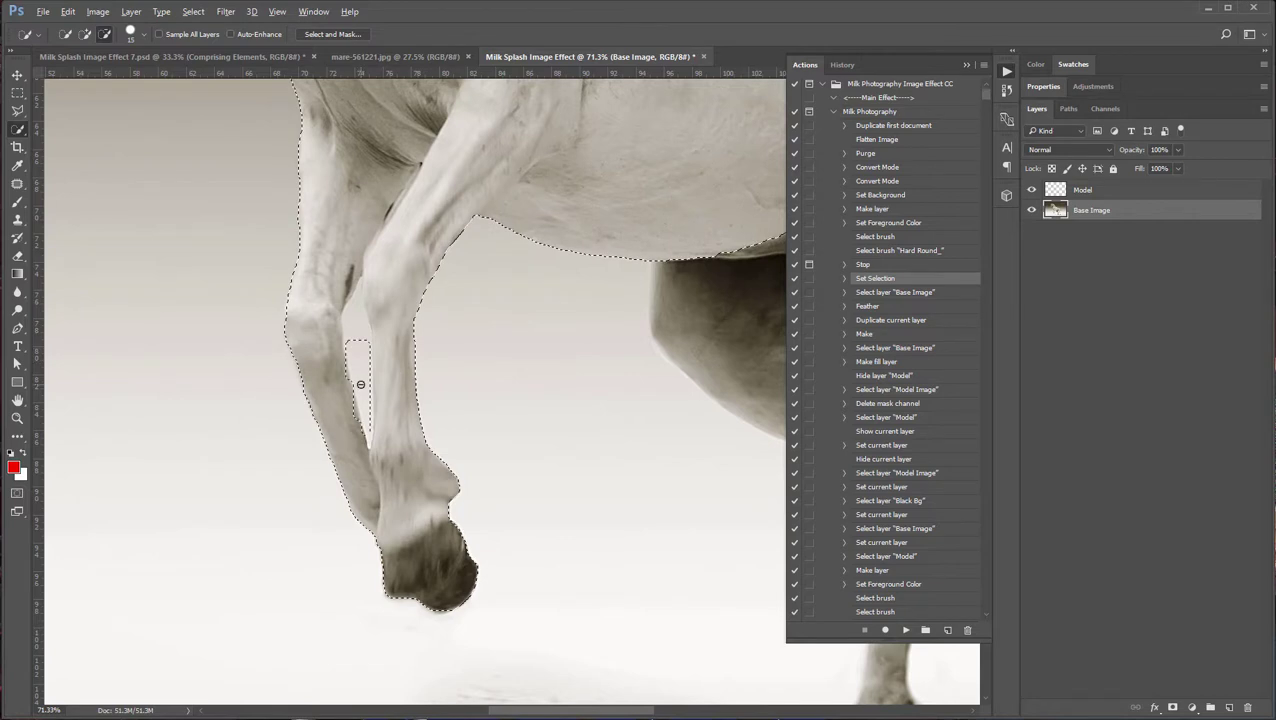
left_click_drag(353, 327, 355, 319)
scroll(399, 464, "down", 2)
scroll(399, 464, "up", 4)
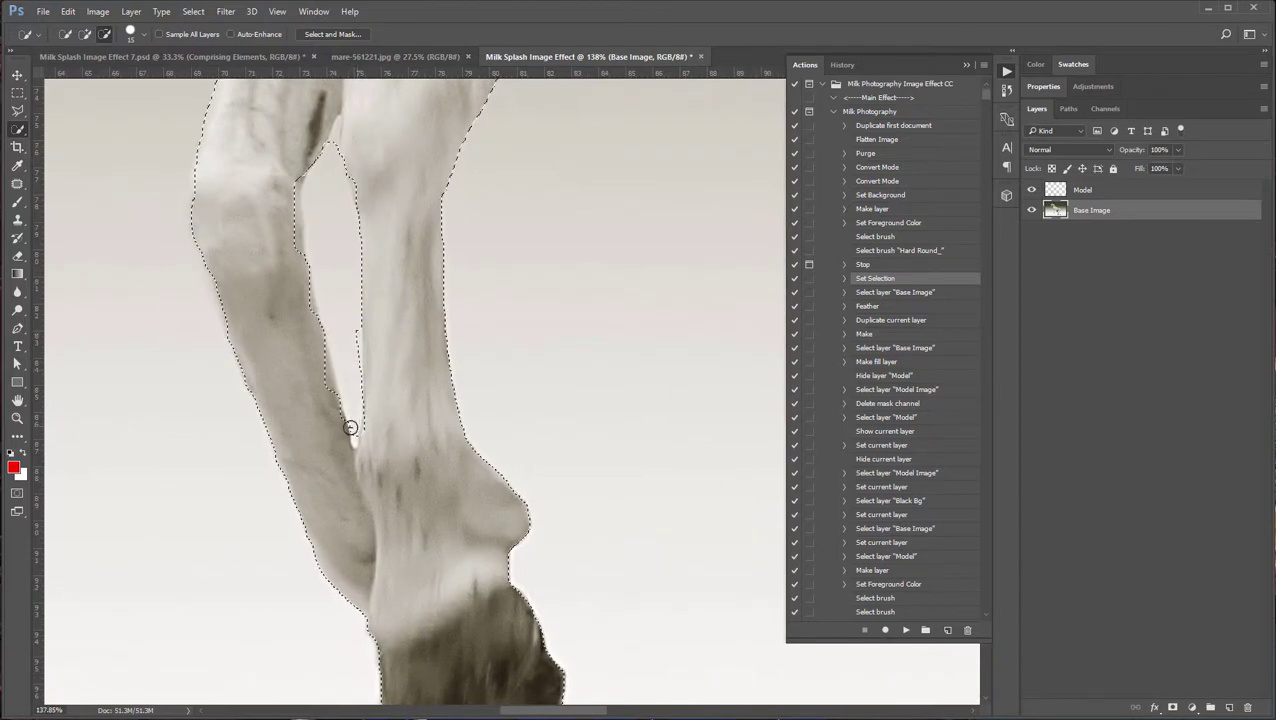
left_click_drag(347, 427, 338, 421)
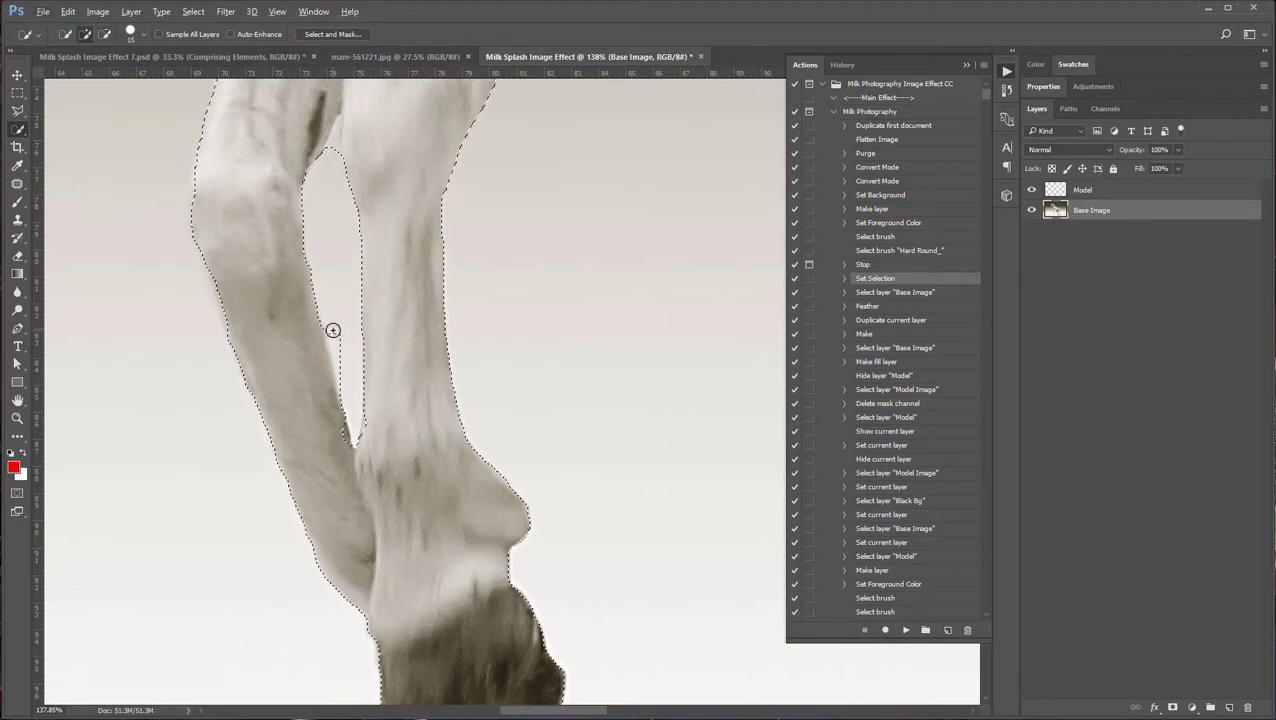
key("alt")
left_click_drag(337, 401, 323, 357)
key("alt")
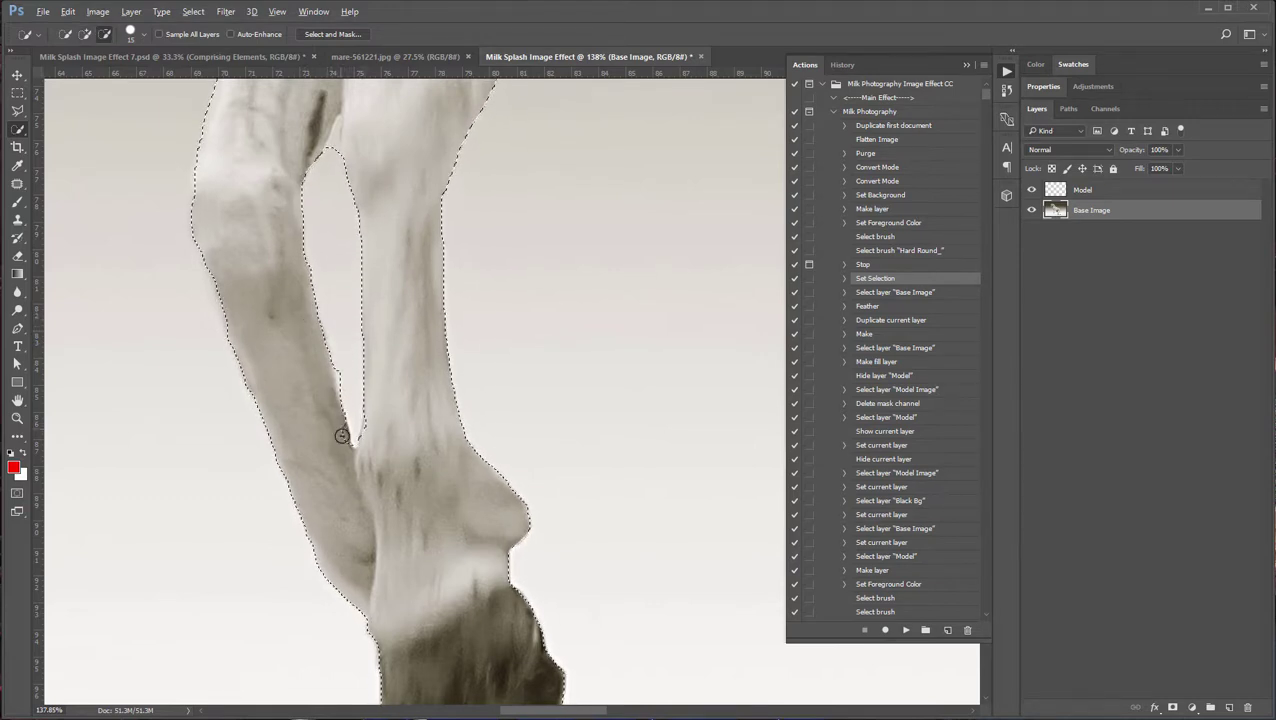
left_click_drag(339, 438, 338, 444)
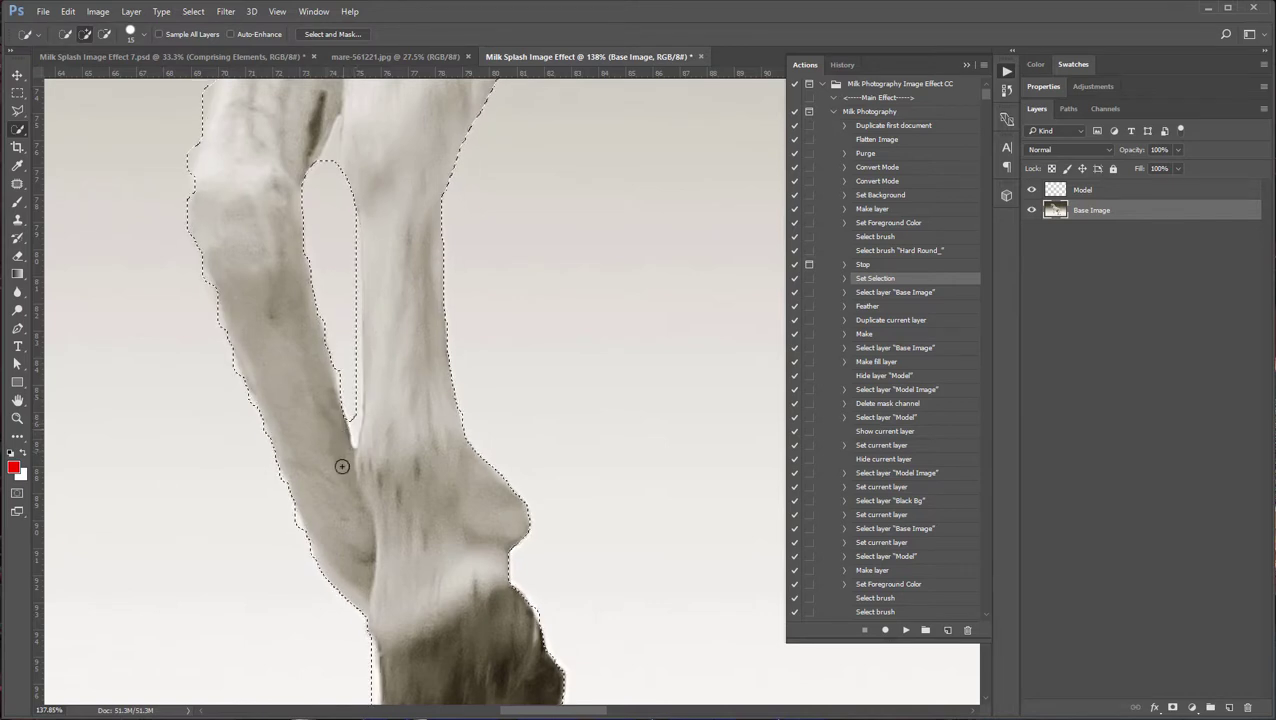
scroll(350, 458, "down", 6)
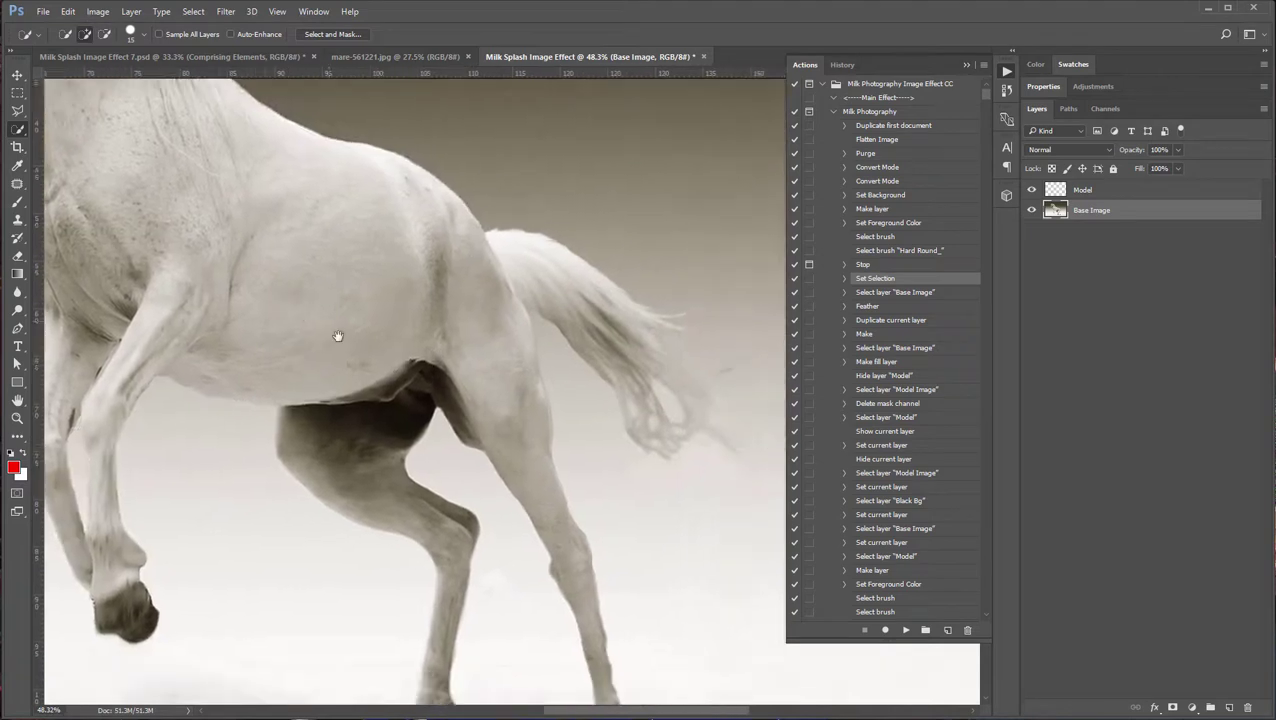
- Extend the selection over the tail from its base to the tip
left_click_drag(338, 336, 343, 440)
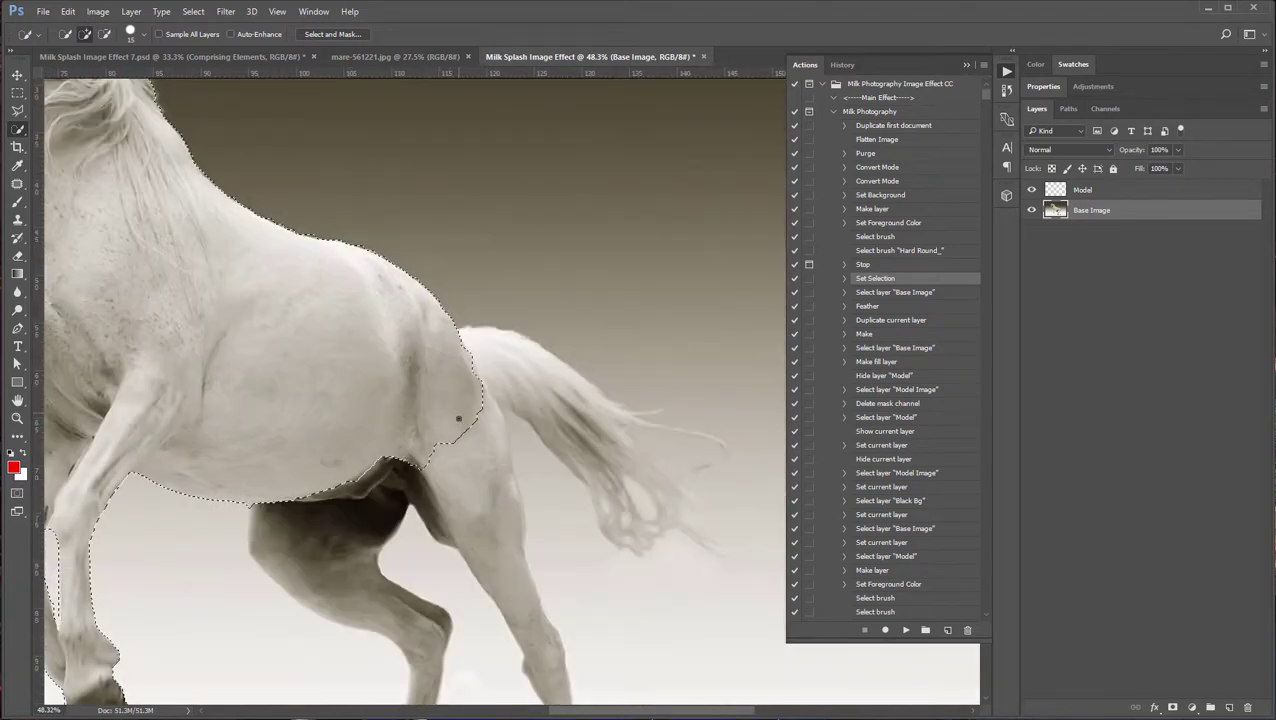
left_click_drag(486, 388, 521, 383)
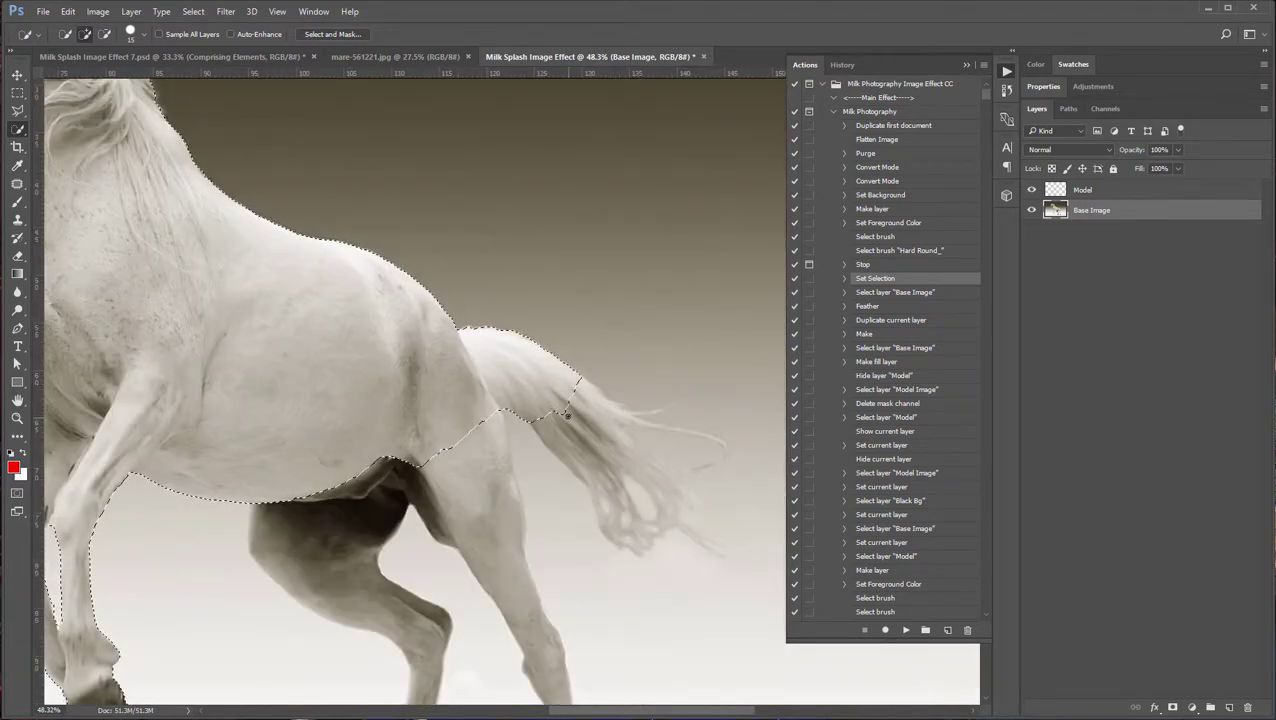
left_click_drag(570, 420, 588, 452)
mouse_move(625, 497)
left_mouse_down()
mouse_move(674, 514)
mouse_move(678, 499)
mouse_move(638, 435)
left_mouse_up()
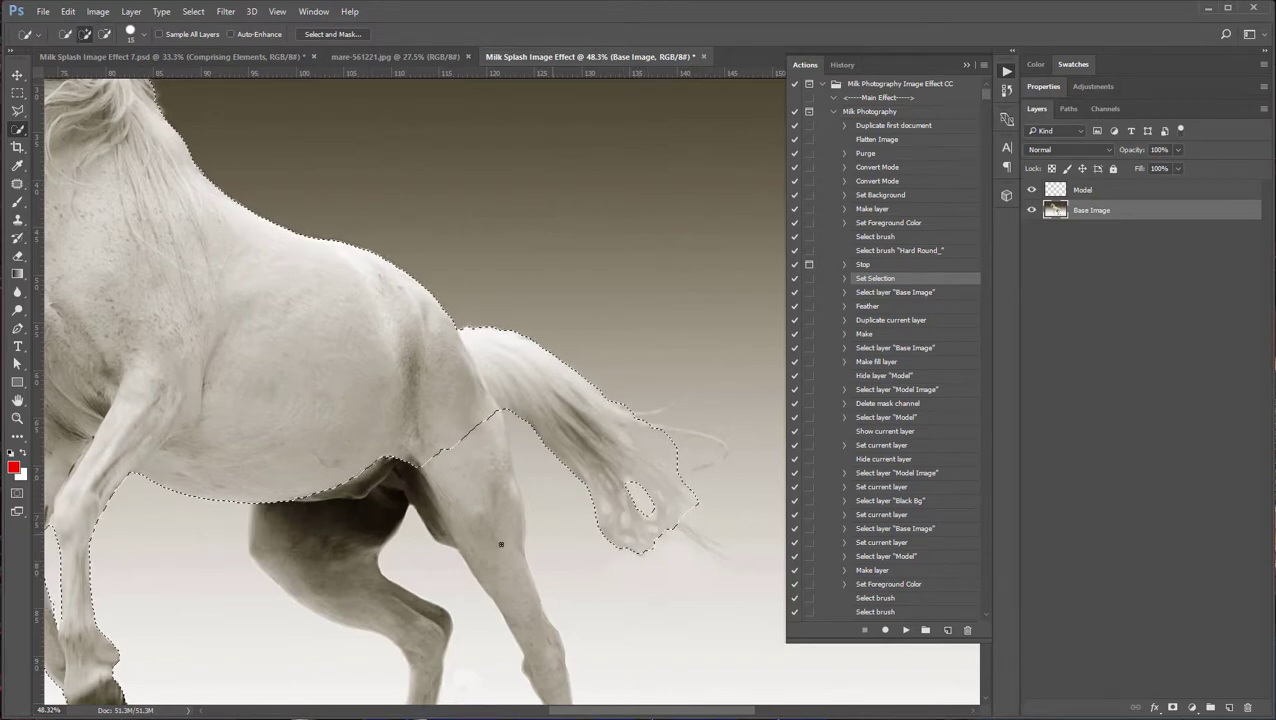
scroll(501, 544, "down", 3)
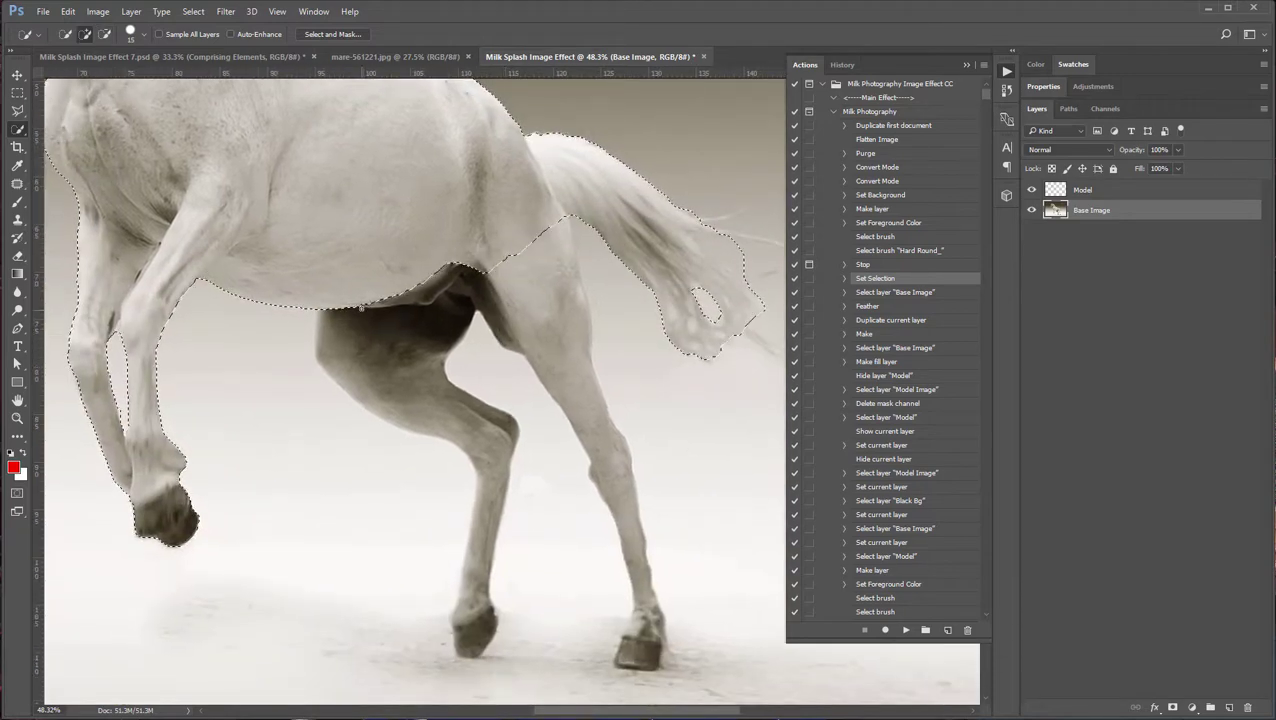
- Add the near and far hind legs, including the far hind hoof
left_click_drag(361, 309, 375, 368)
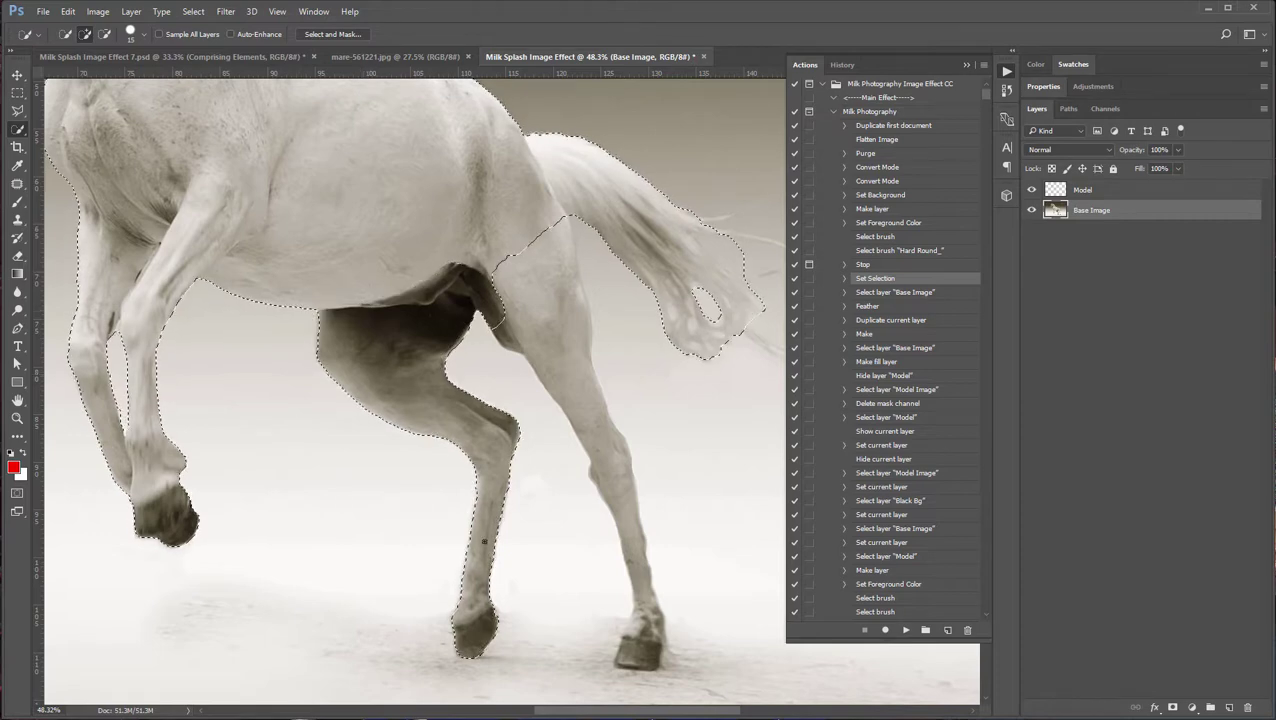
left_click_drag(508, 261, 564, 321)
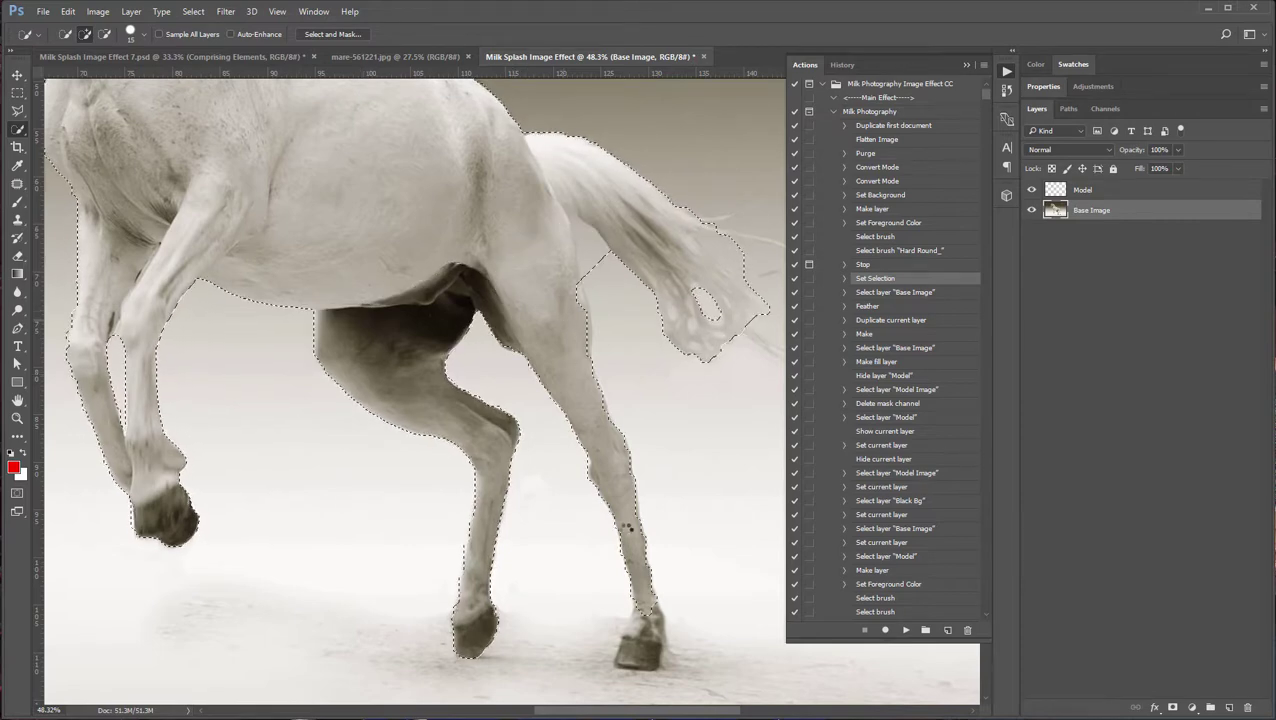
left_click_drag(627, 528, 632, 636)
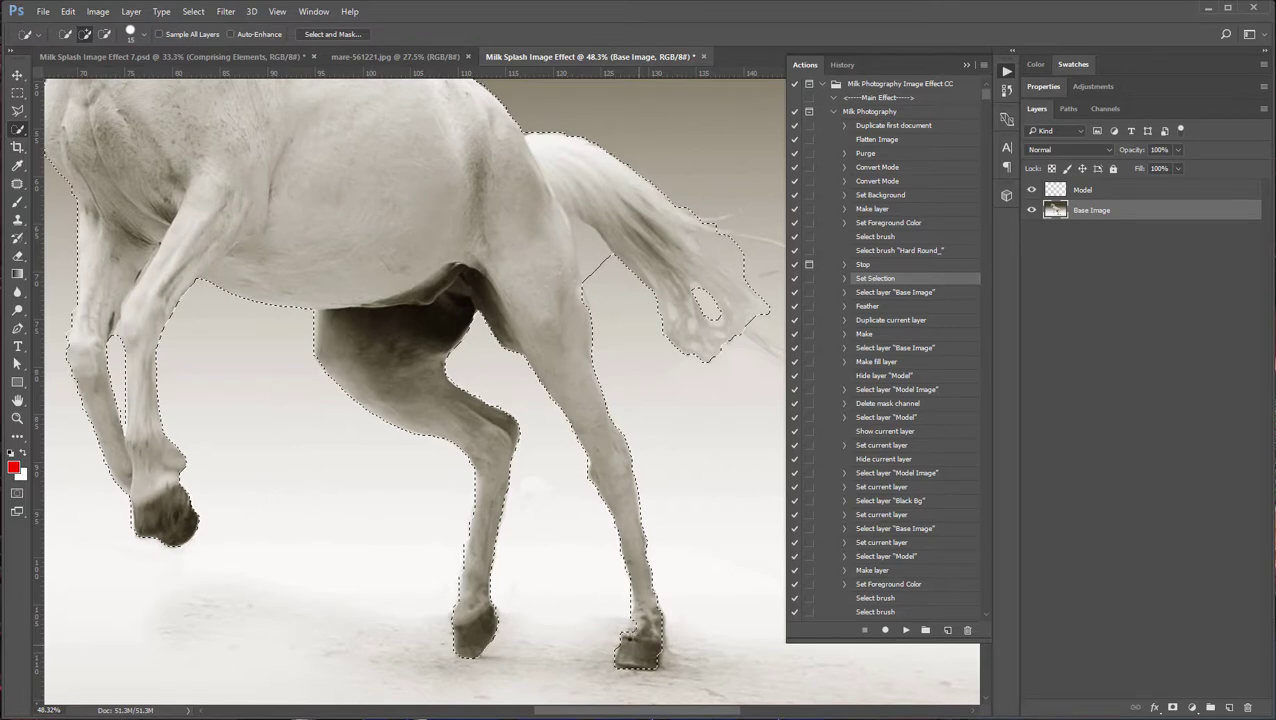
scroll(648, 631, "up", 4)
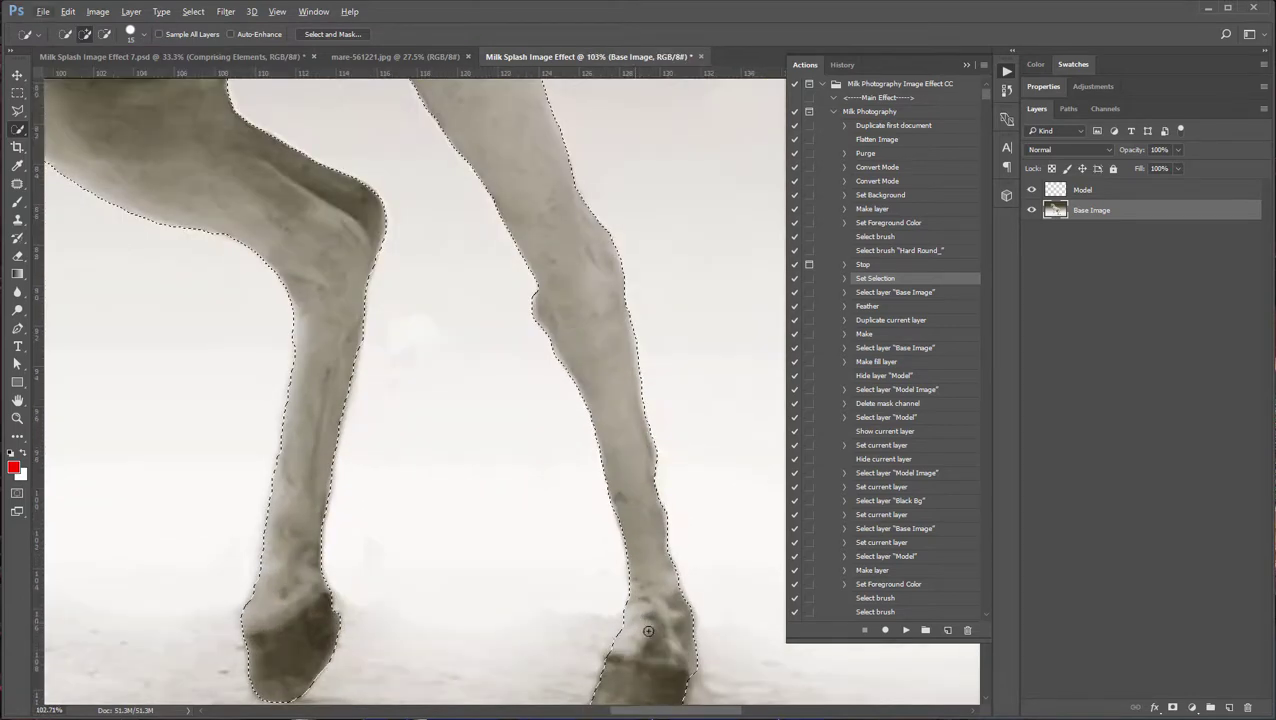
mouse_move(648, 631)
left_mouse_down()
mouse_move(569, 501)
mouse_move(547, 488)
mouse_move(541, 505)
mouse_move(565, 495)
mouse_move(544, 444)
mouse_move(555, 523)
mouse_move(620, 525)
mouse_move(609, 568)
left_mouse_up()
scroll(609, 568, "down", 4)
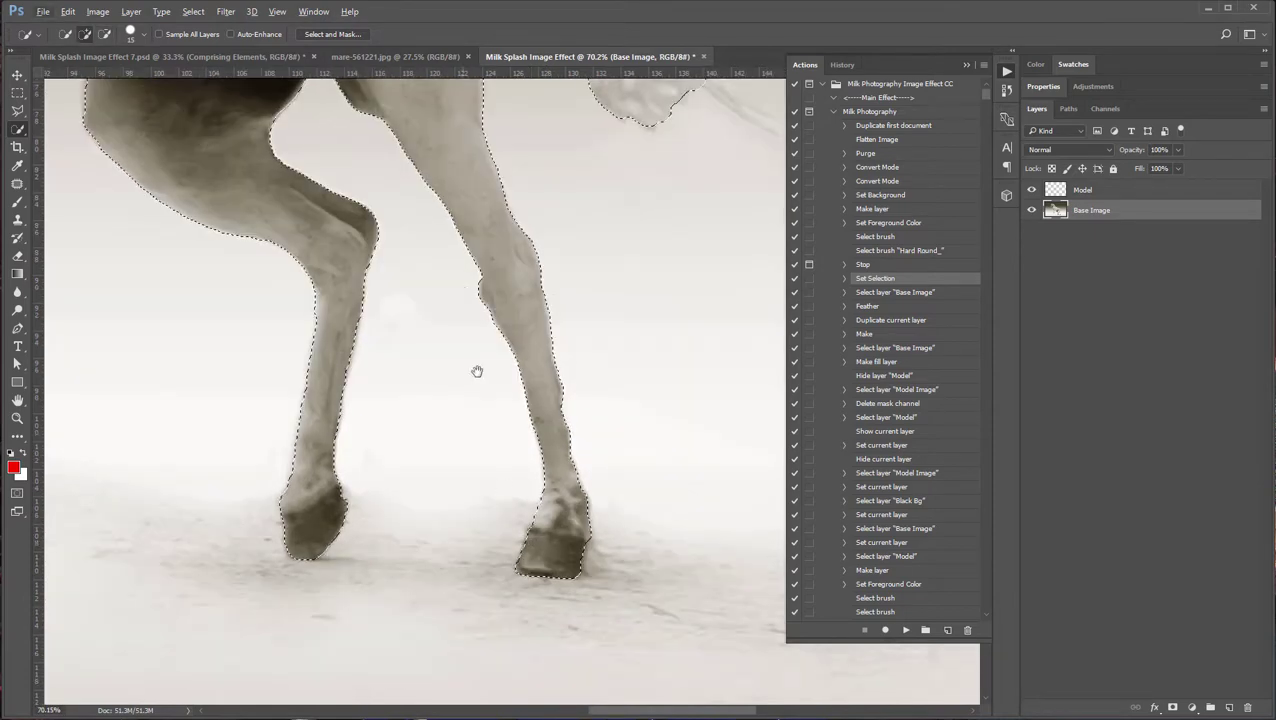
scroll(450, 420, "up", 2)
left_click_drag(438, 432, 405, 478)
- Subtract the gap and spike between tail and hind leg, then fill the leg's notch
left_click_drag(440, 690, 464, 490)
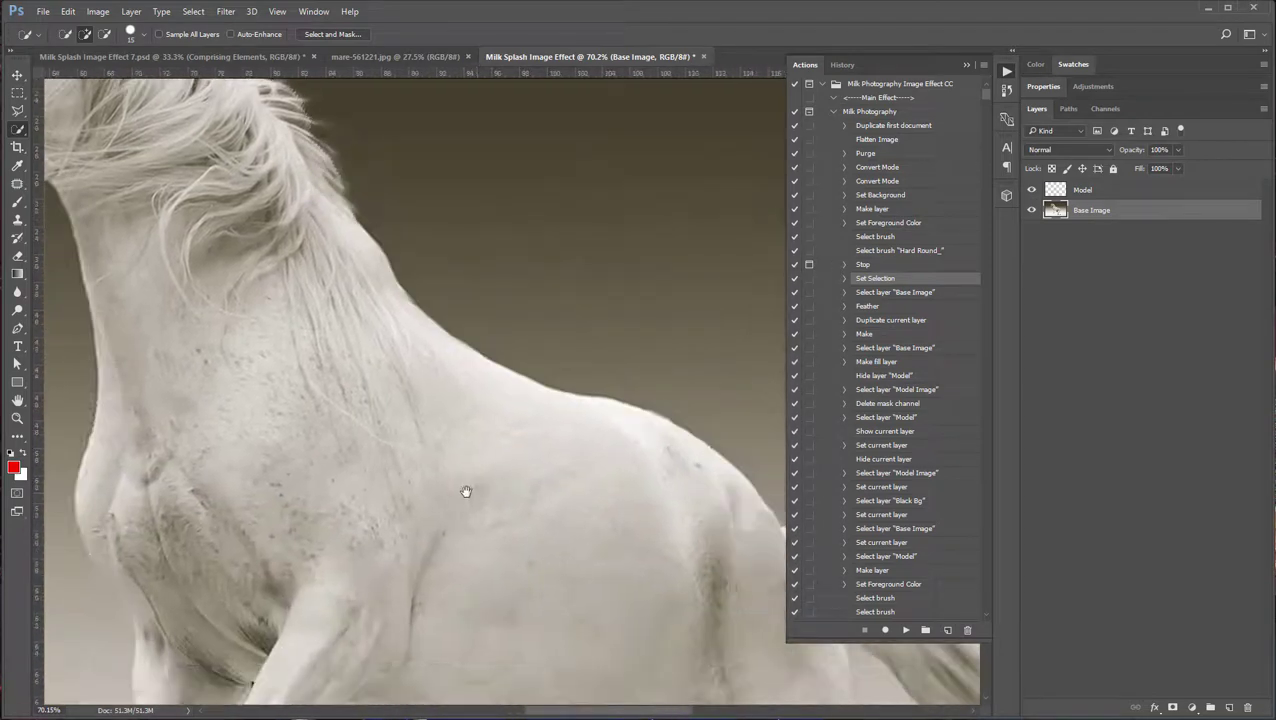
left_click_drag(470, 640, 439, 537)
left_click_drag(541, 584, 443, 512)
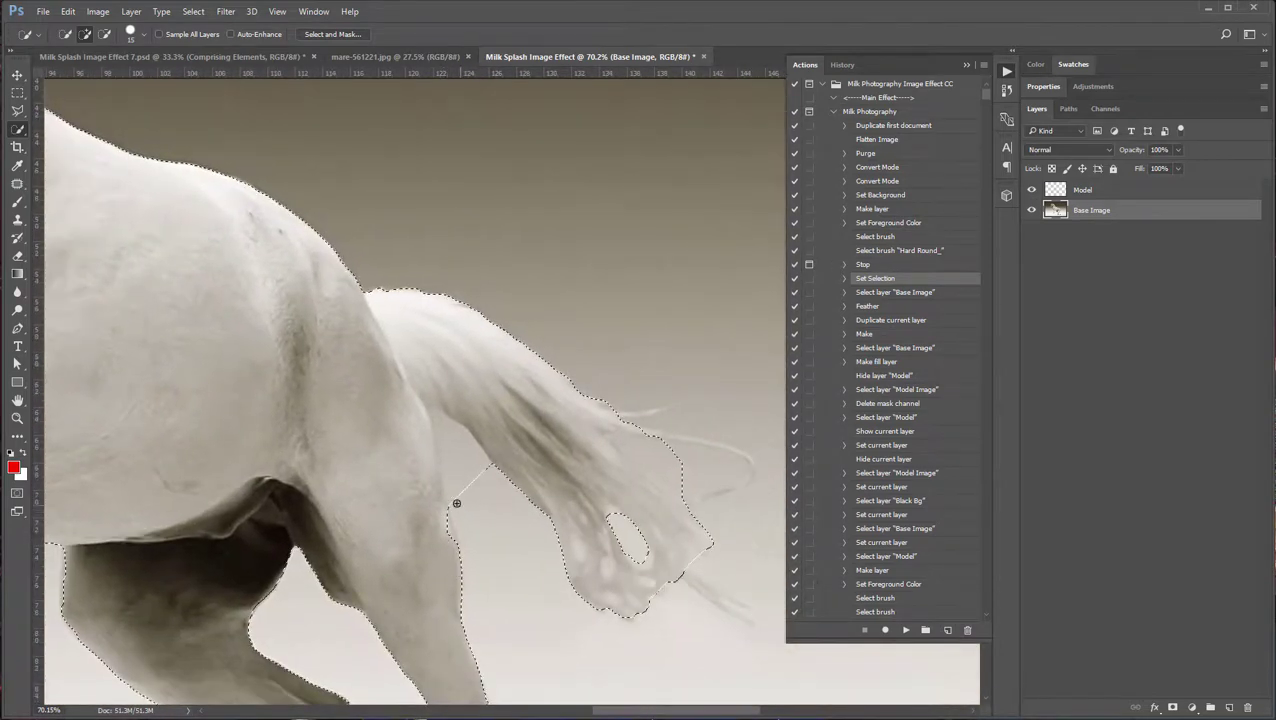
left_click(456, 447, "alt")
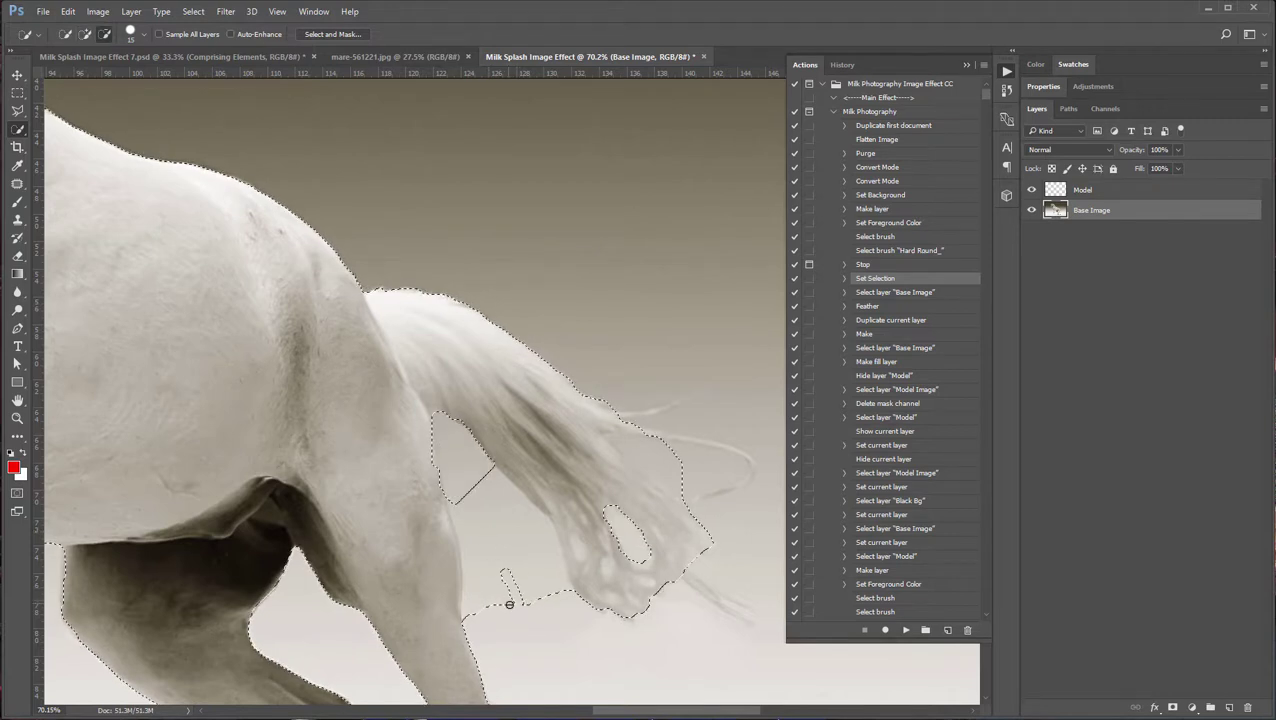
left_click_drag(509, 604, 494, 564)
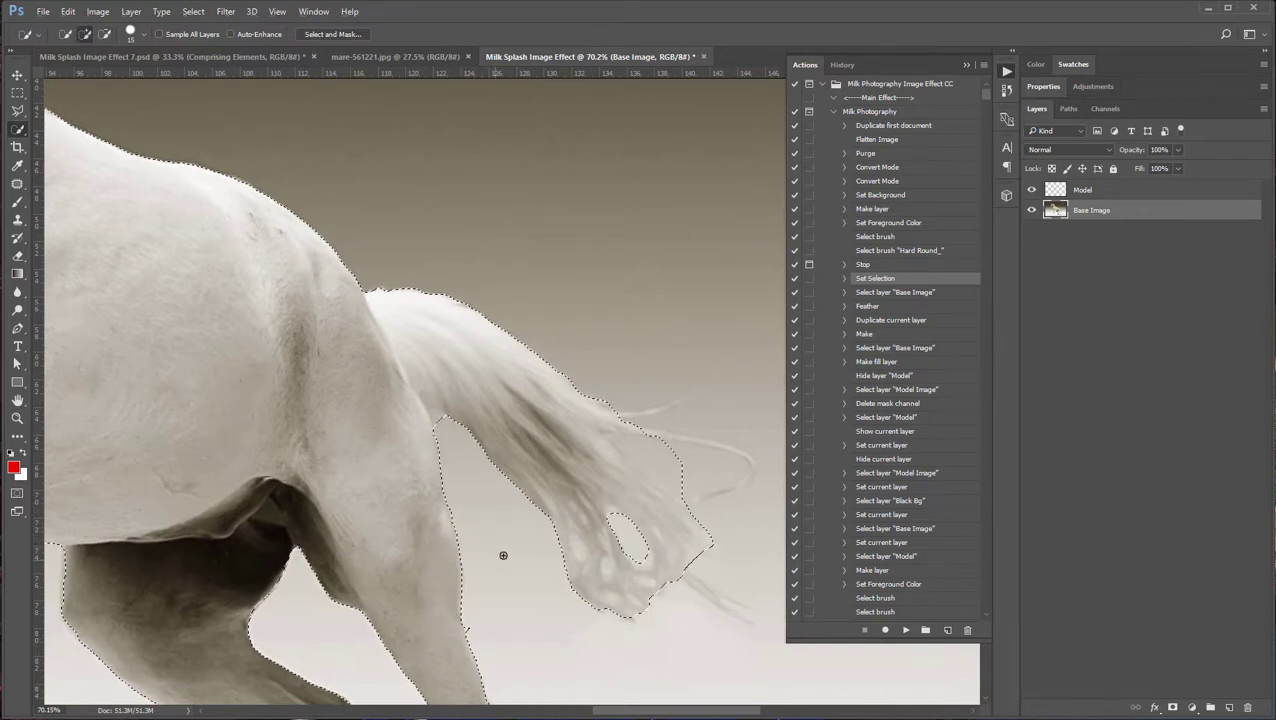
left_click(434, 418)
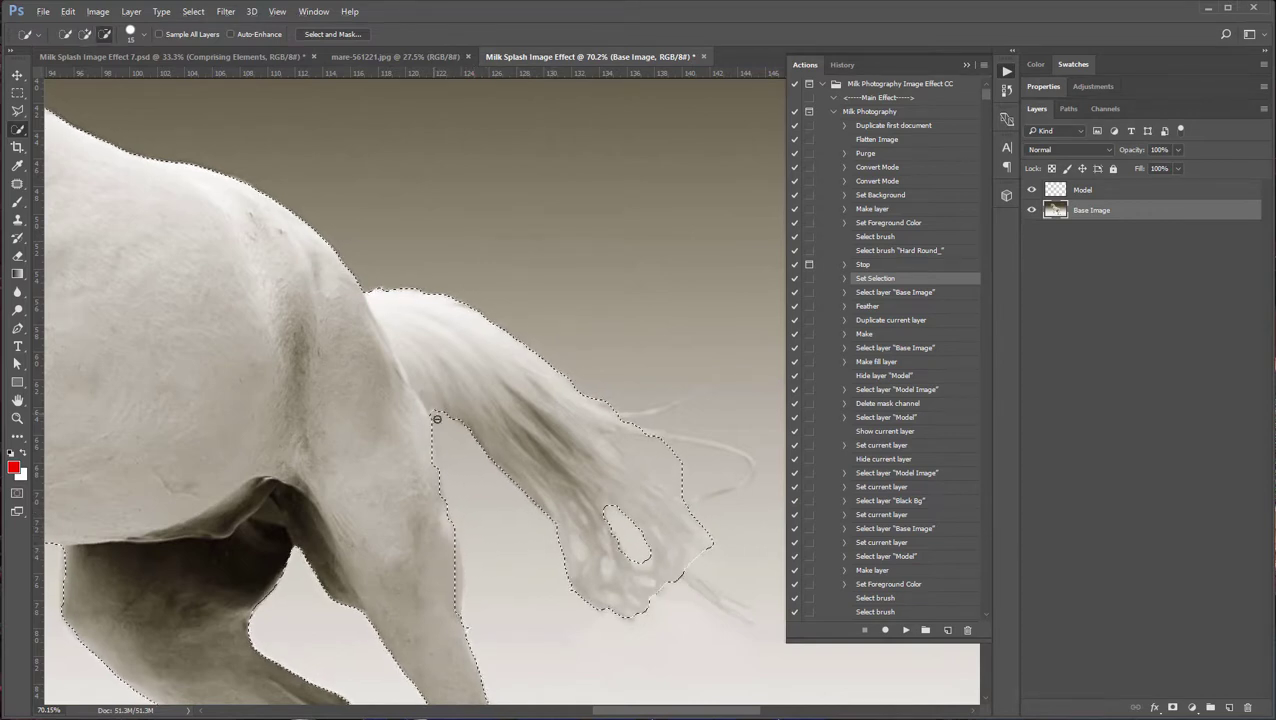
scroll(453, 516, "down", 5)
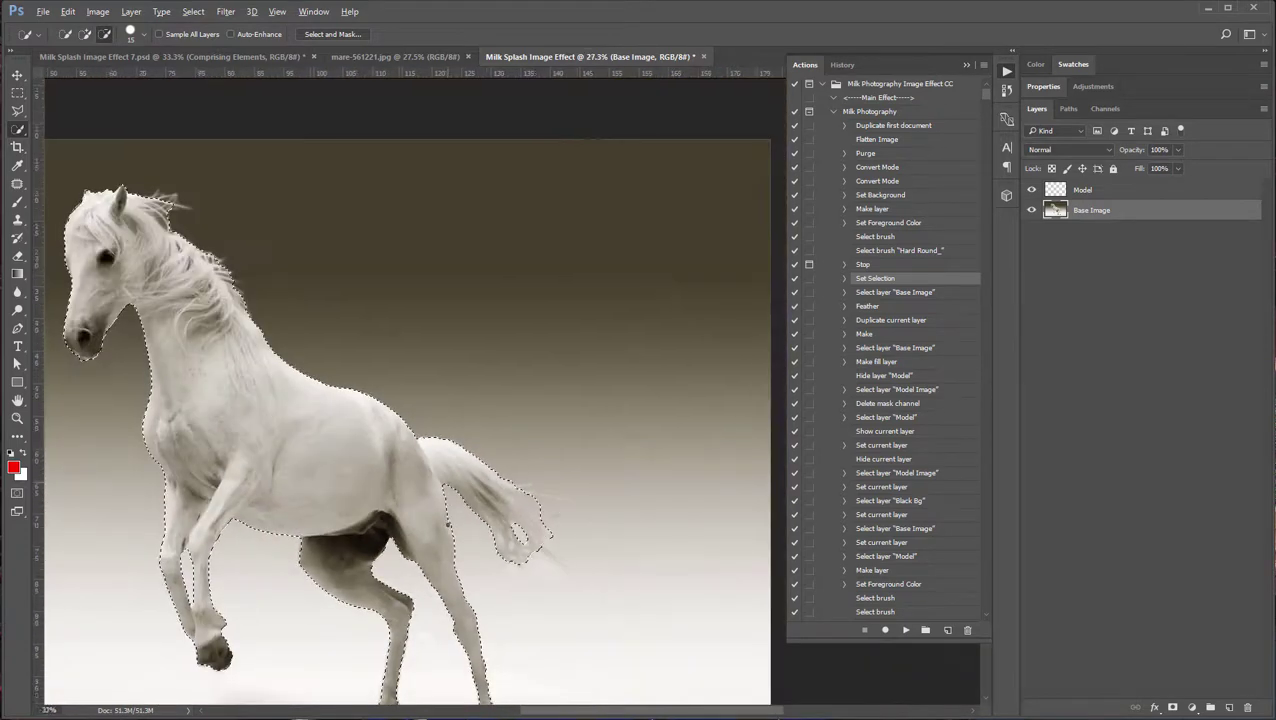
scroll(447, 520, "up", 4)
scroll(447, 520, "down", 5)
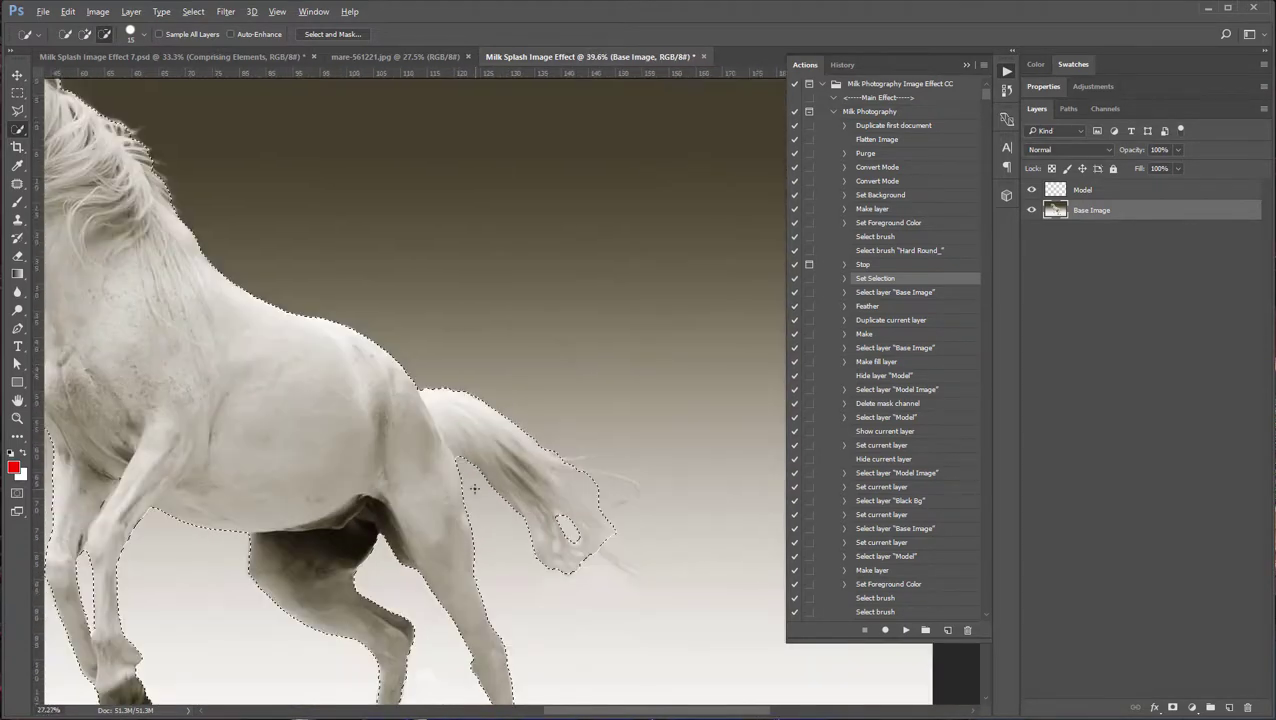
scroll(415, 390, "down", 2)
scroll(415, 390, "up", 2)
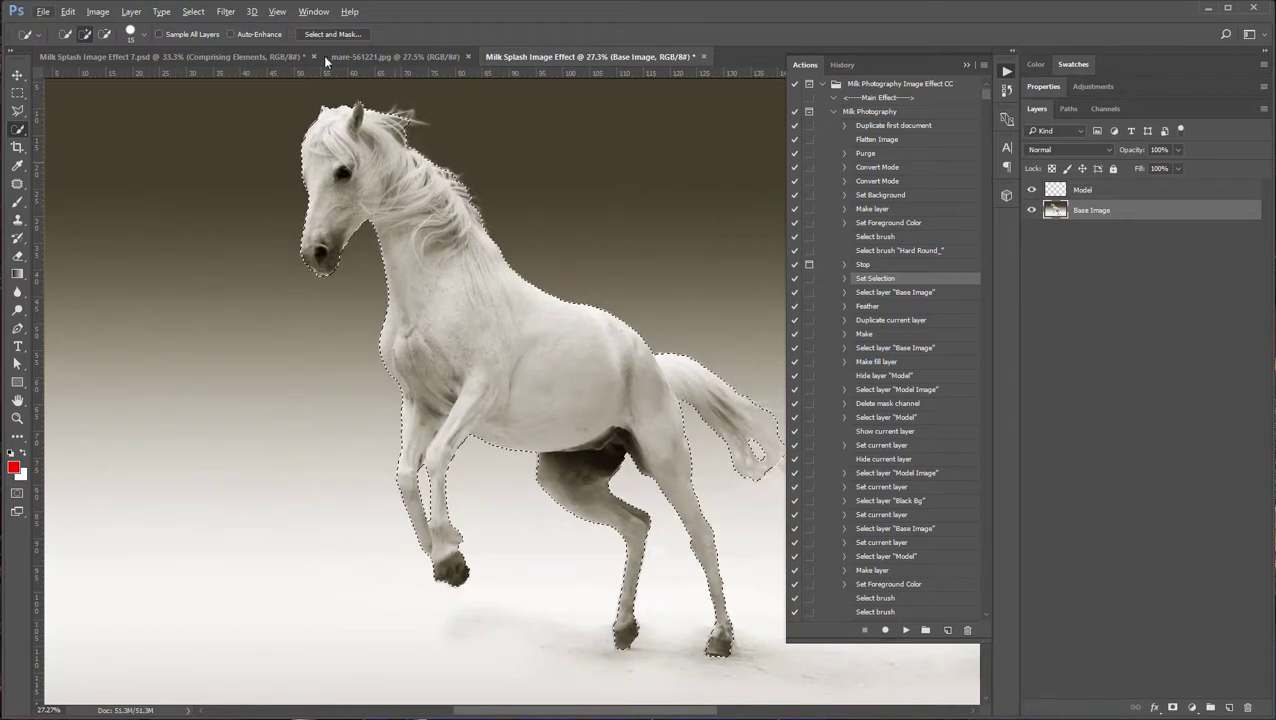
- Open Select and Mask on the horse selection, set Feather to 2.6 px and add Smooth
left_click(193, 11)
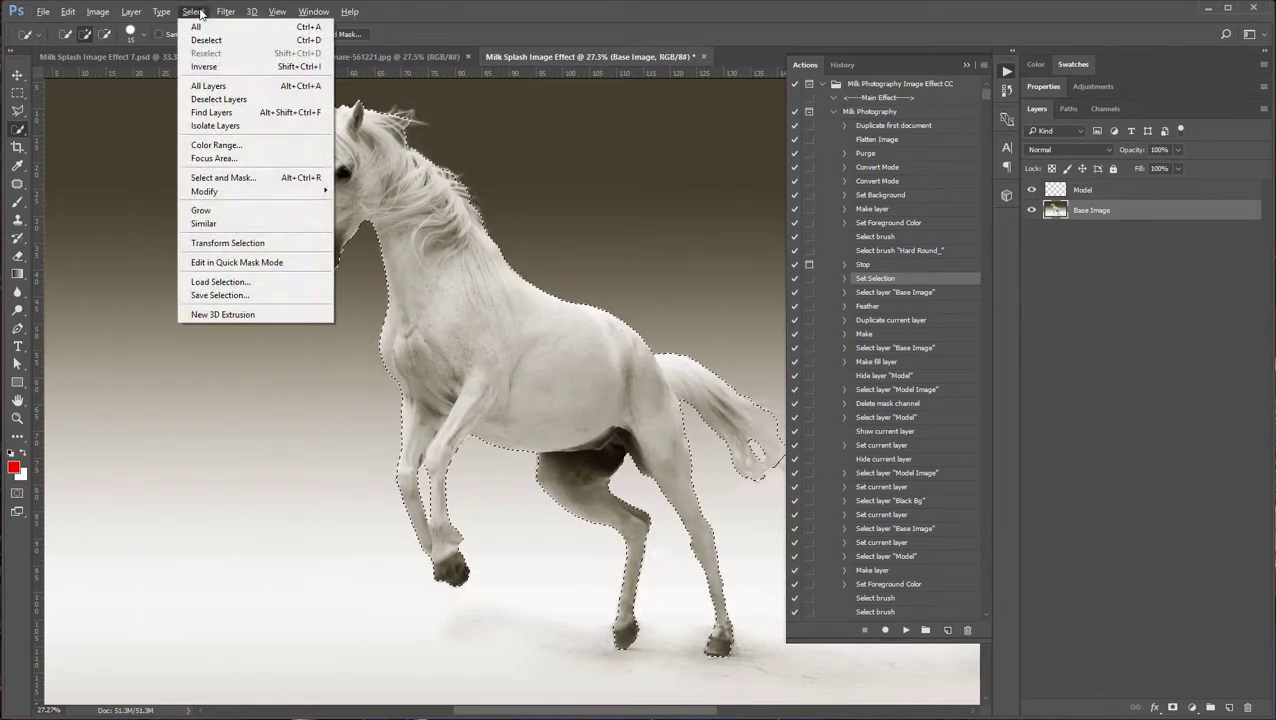
left_click(206, 177)
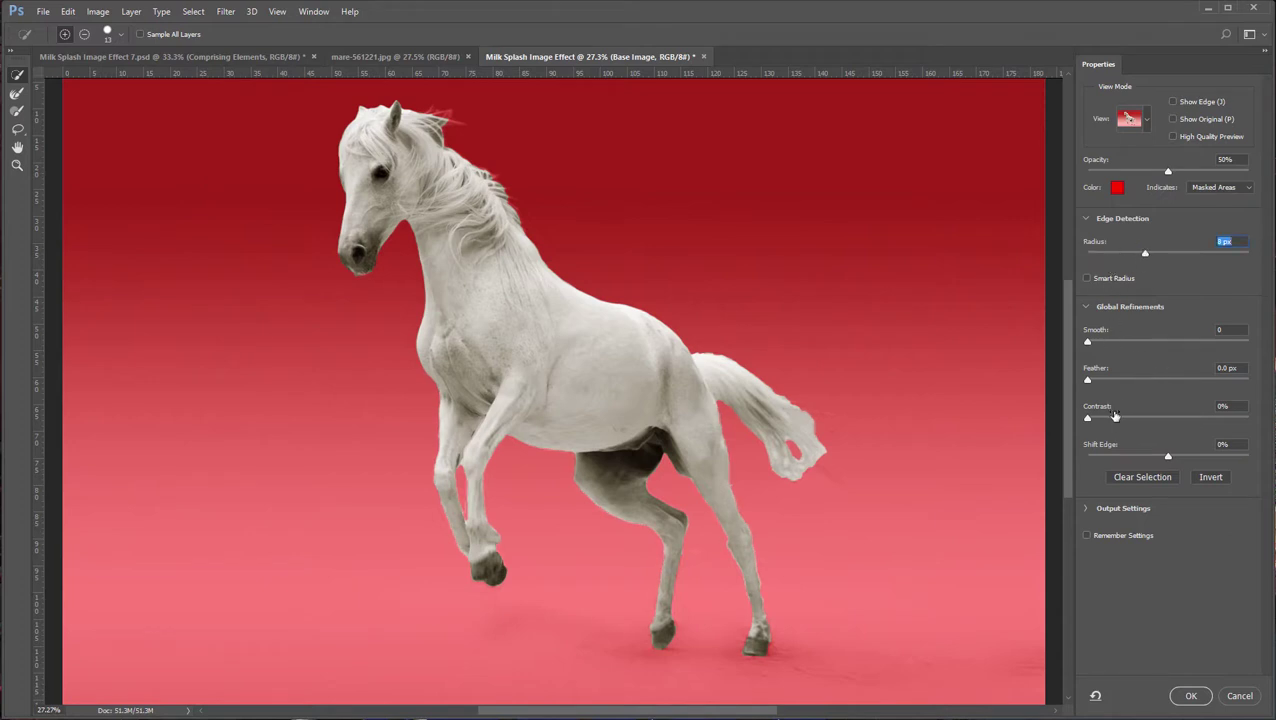
left_click_drag(1145, 378, 1110, 383)
left_click(1108, 344)
left_click(1145, 121)
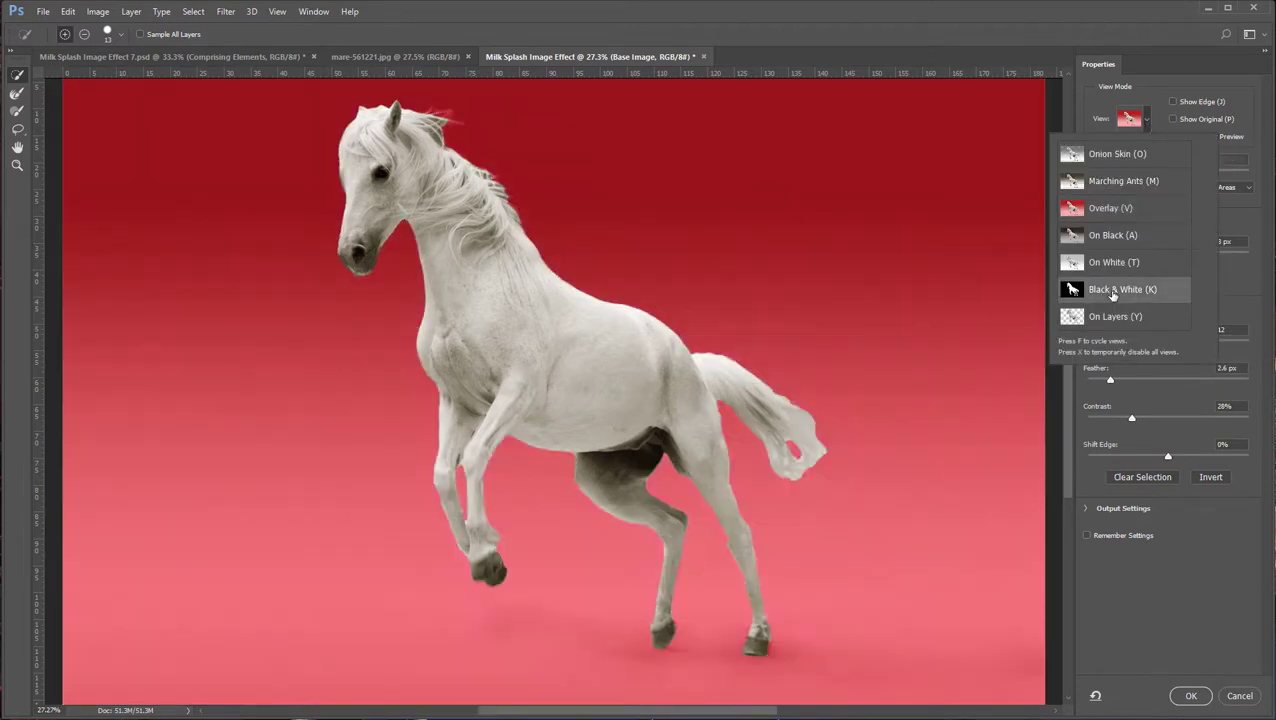
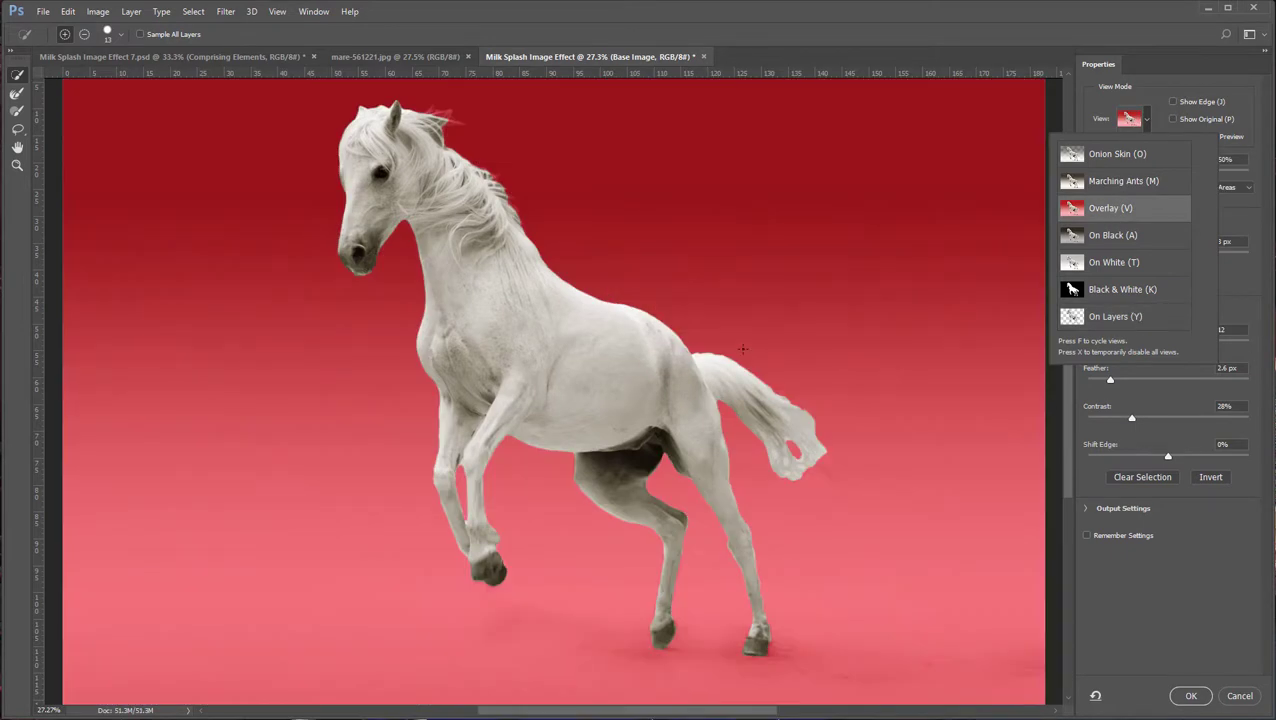
- Apply the refined horse selection from Select and Mask and select the Model layer
left_click(1183, 698)
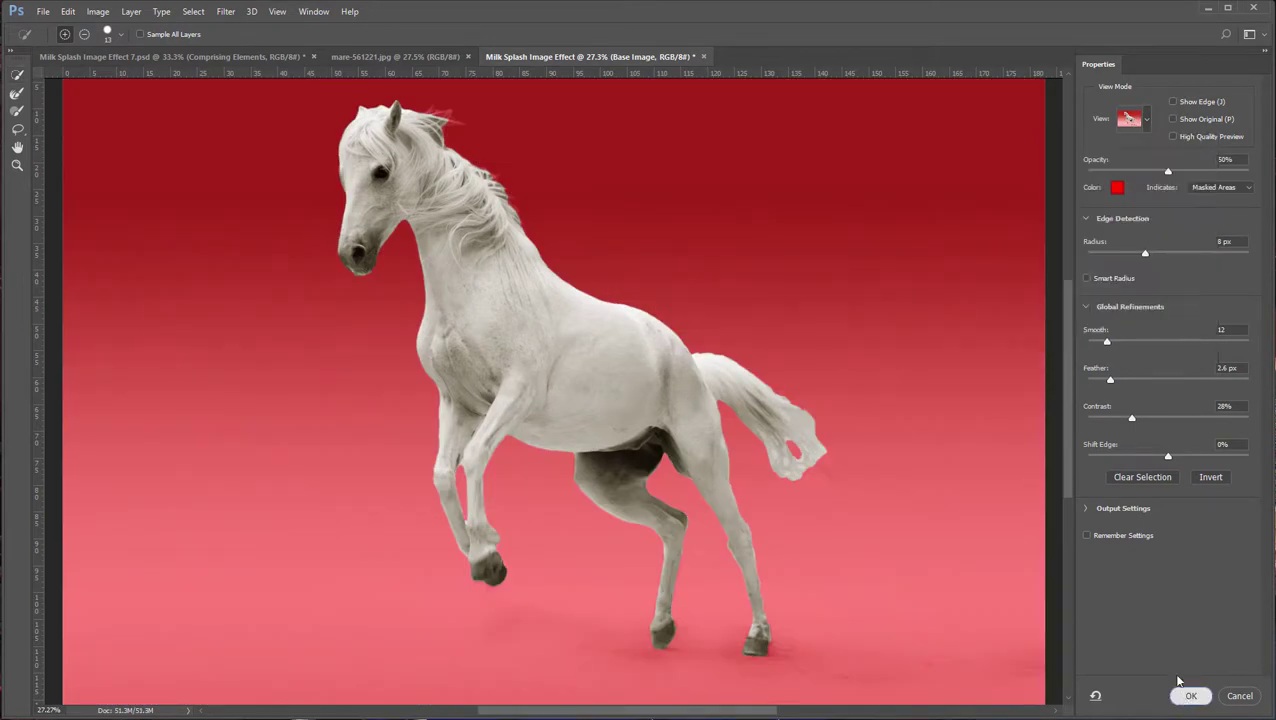
left_click(1185, 697)
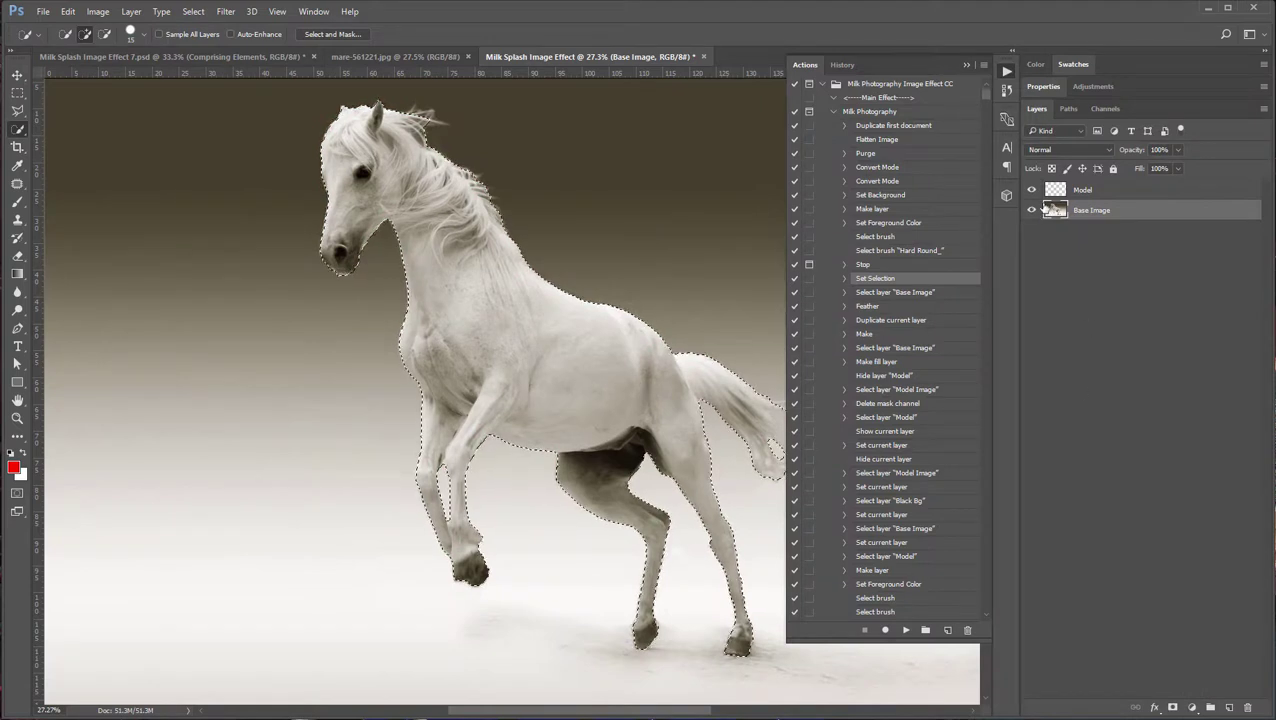
left_click(1085, 190)
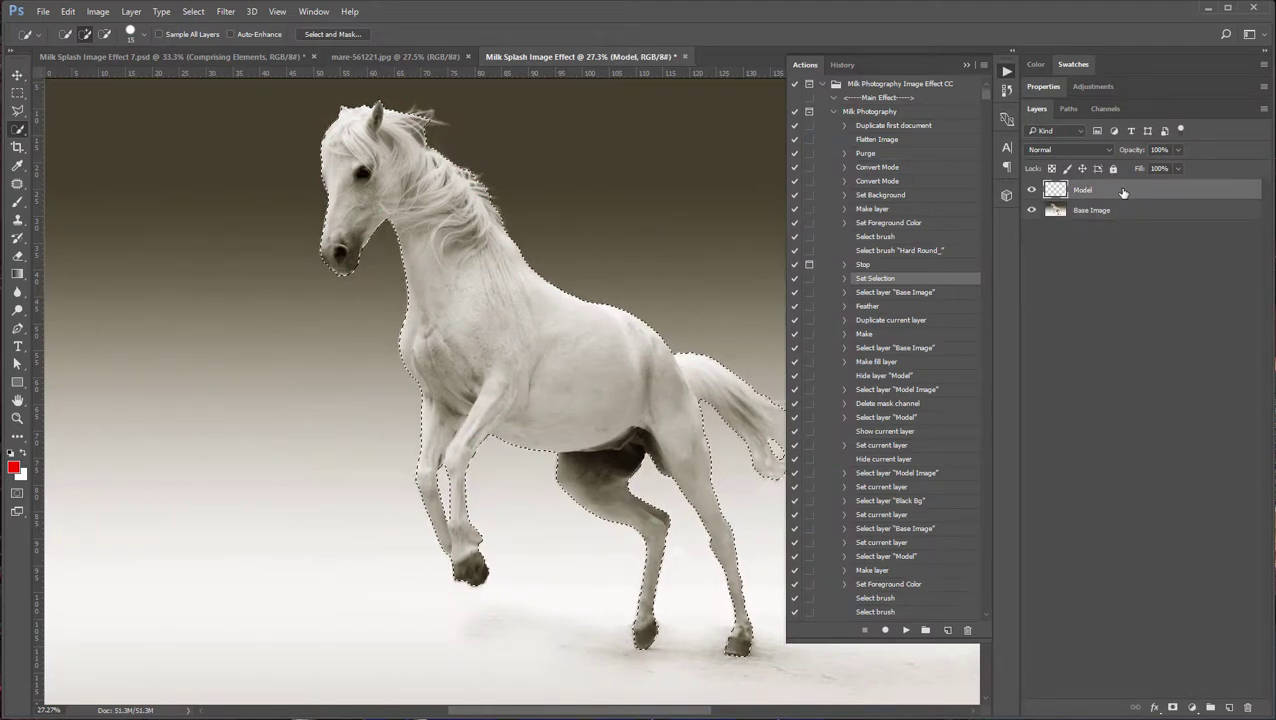
- Fill the horse selection with the red foreground colour via Edit > Fill
left_click(70, 17)
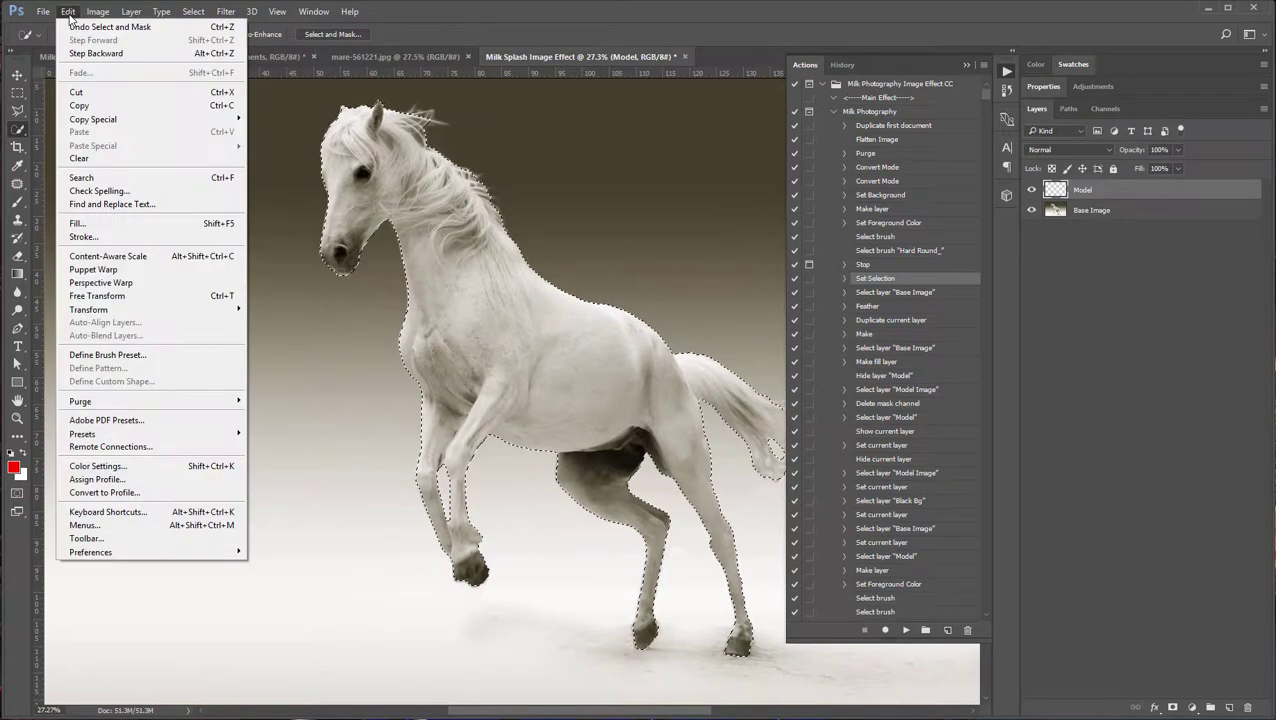
left_click(100, 219)
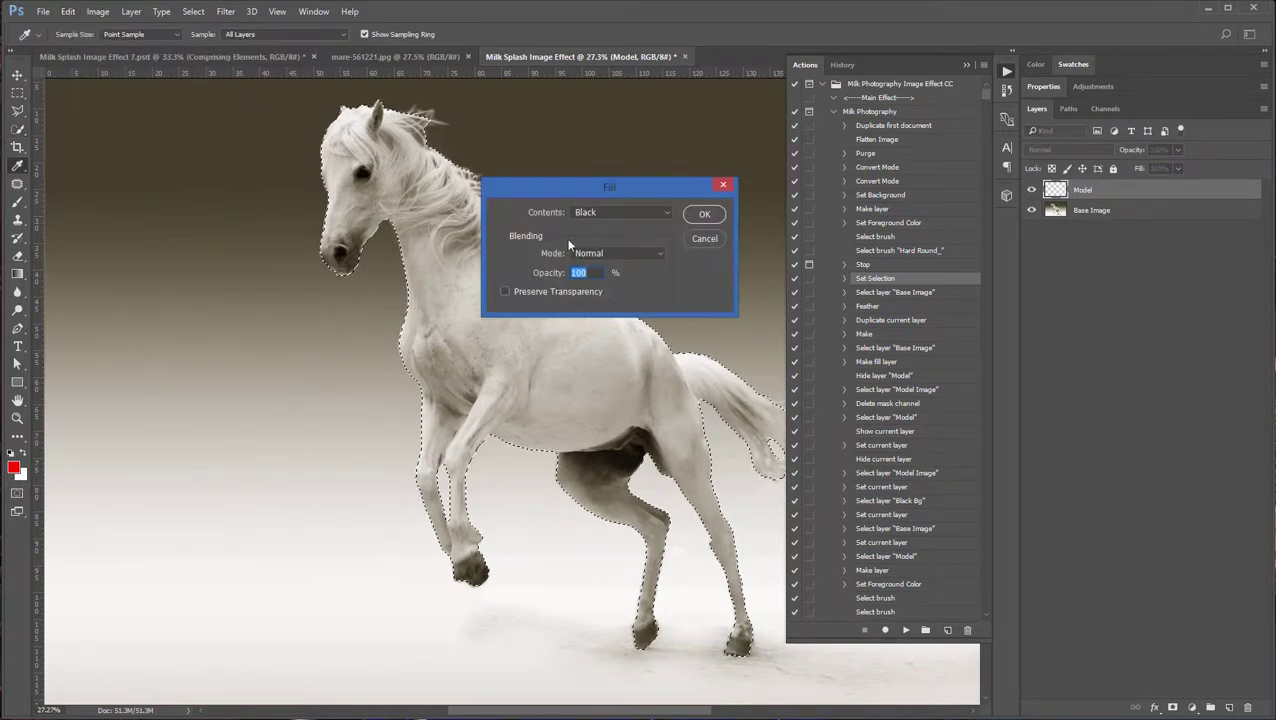
left_click(617, 213)
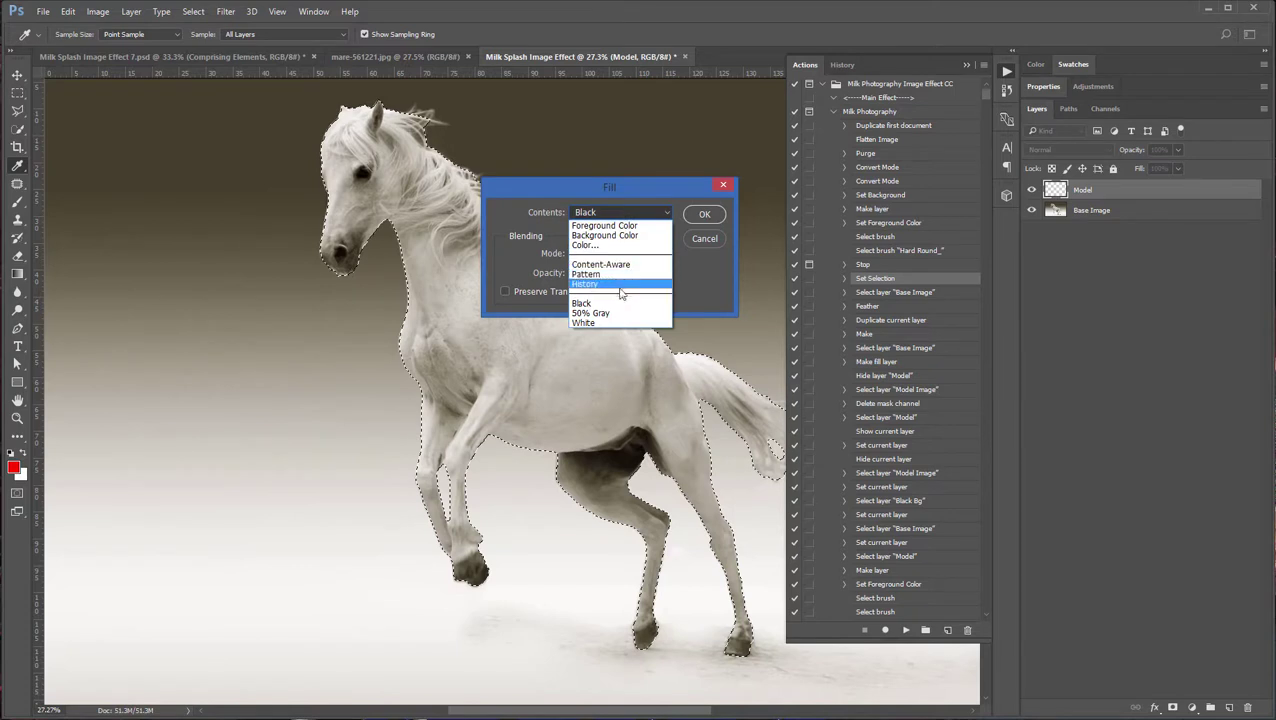
left_click(638, 226)
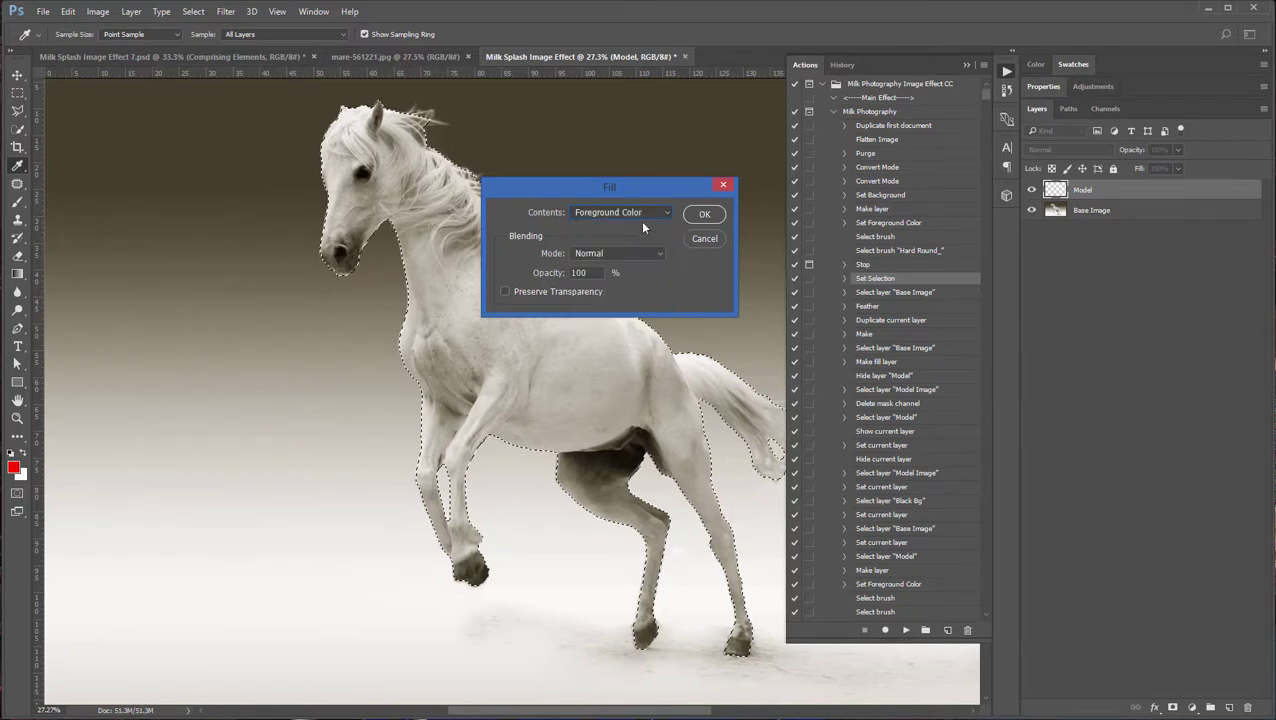
left_click(700, 213)
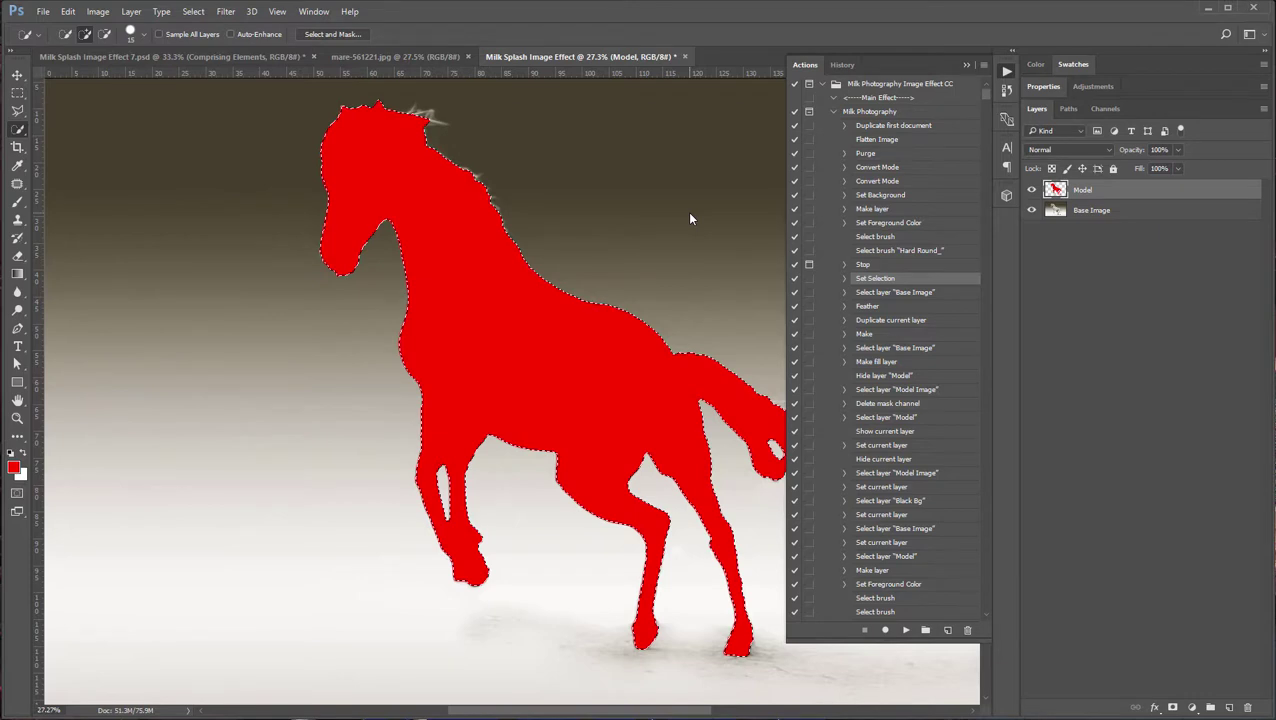
- Deselect, switch to the Move tool, and play the Milk Photography action
key("ctrl+d")
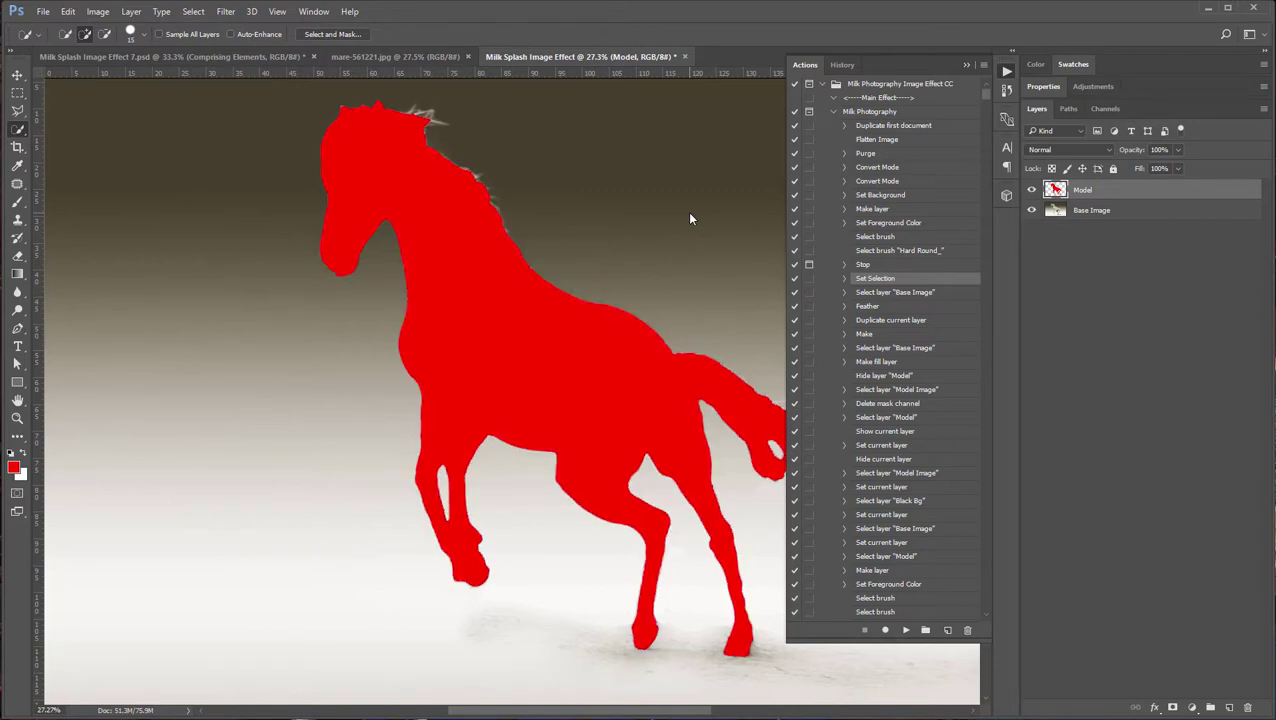
key("v")
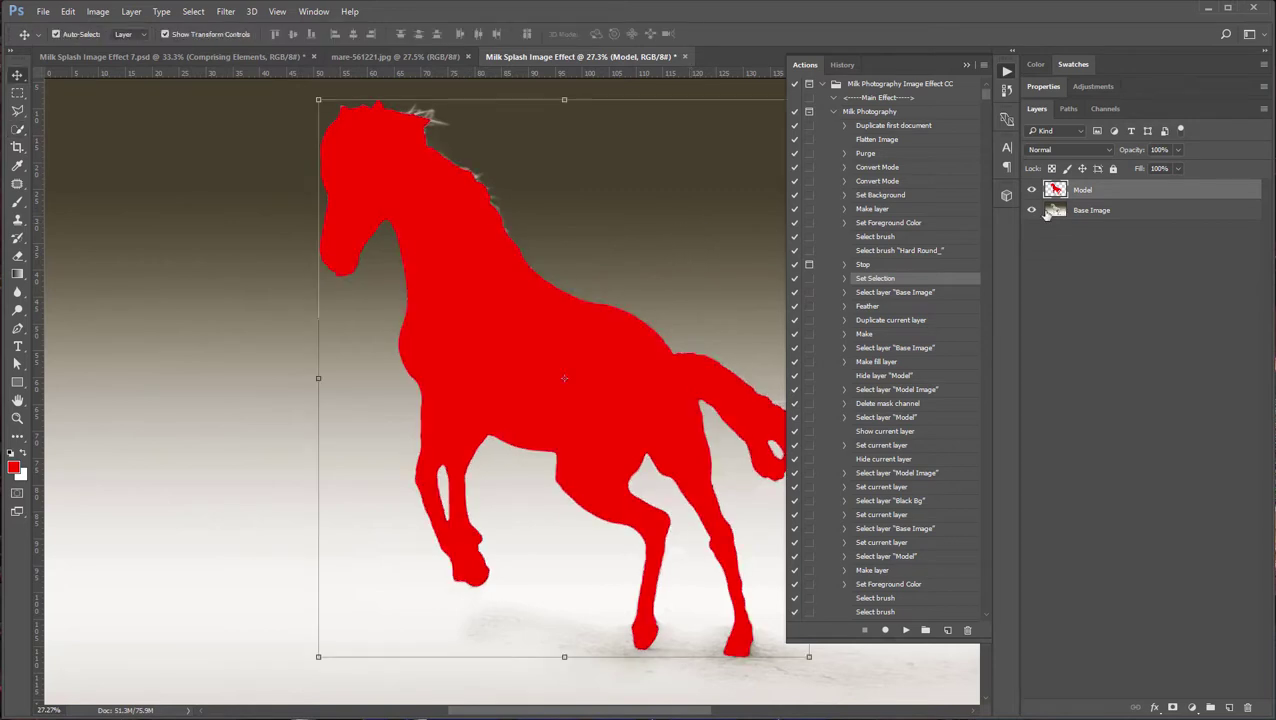
left_click(903, 629)
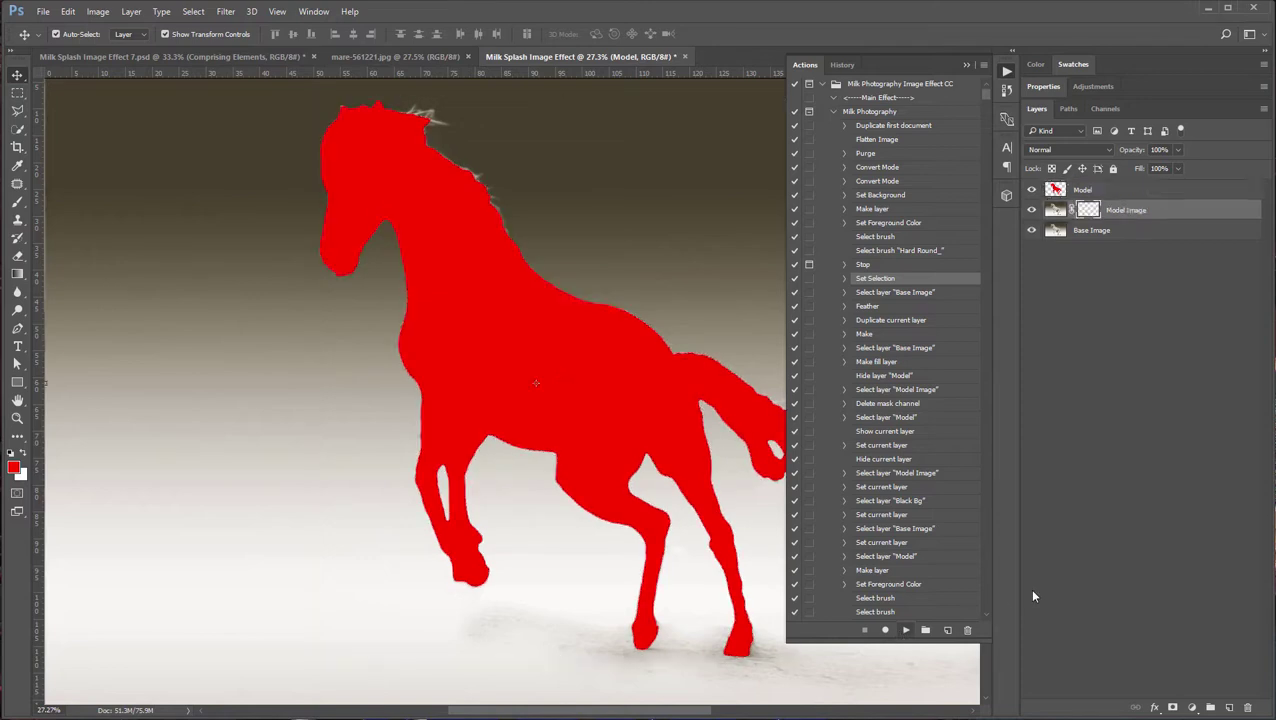
- Paint magenta with a 400 px brush over the horse's neck, chest and forelegs
left_click(663, 321)
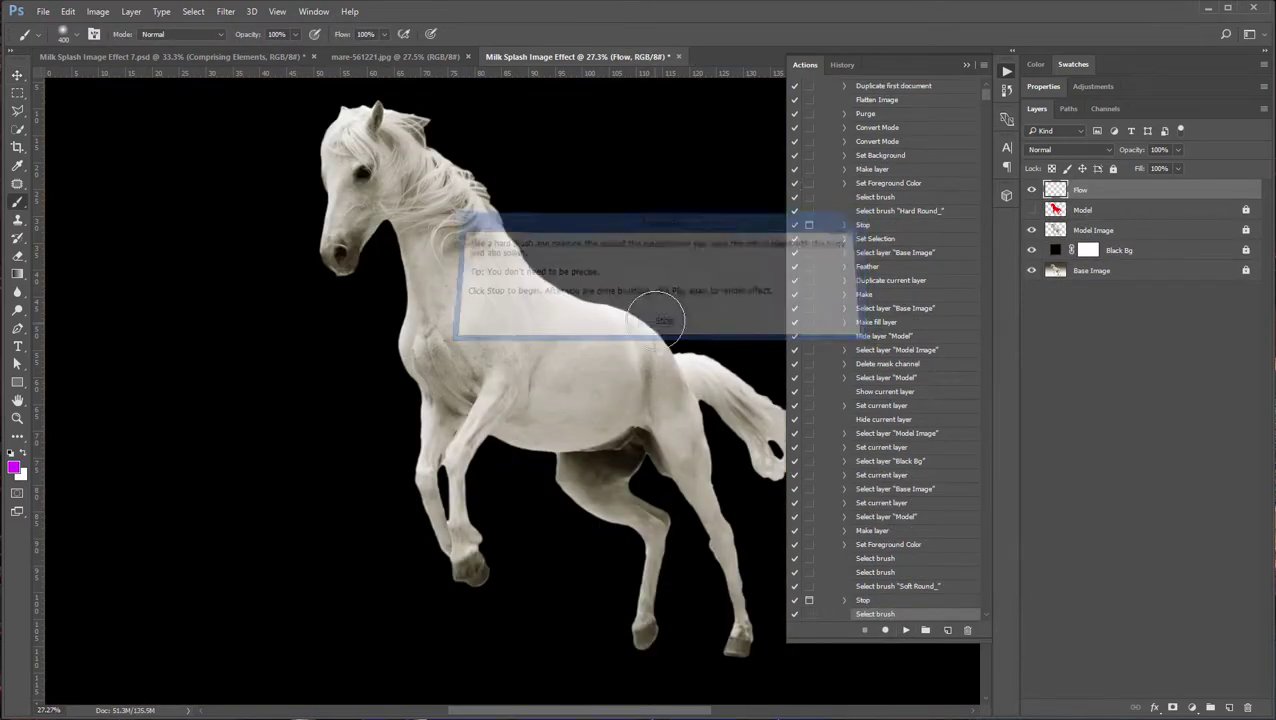
left_click(969, 65)
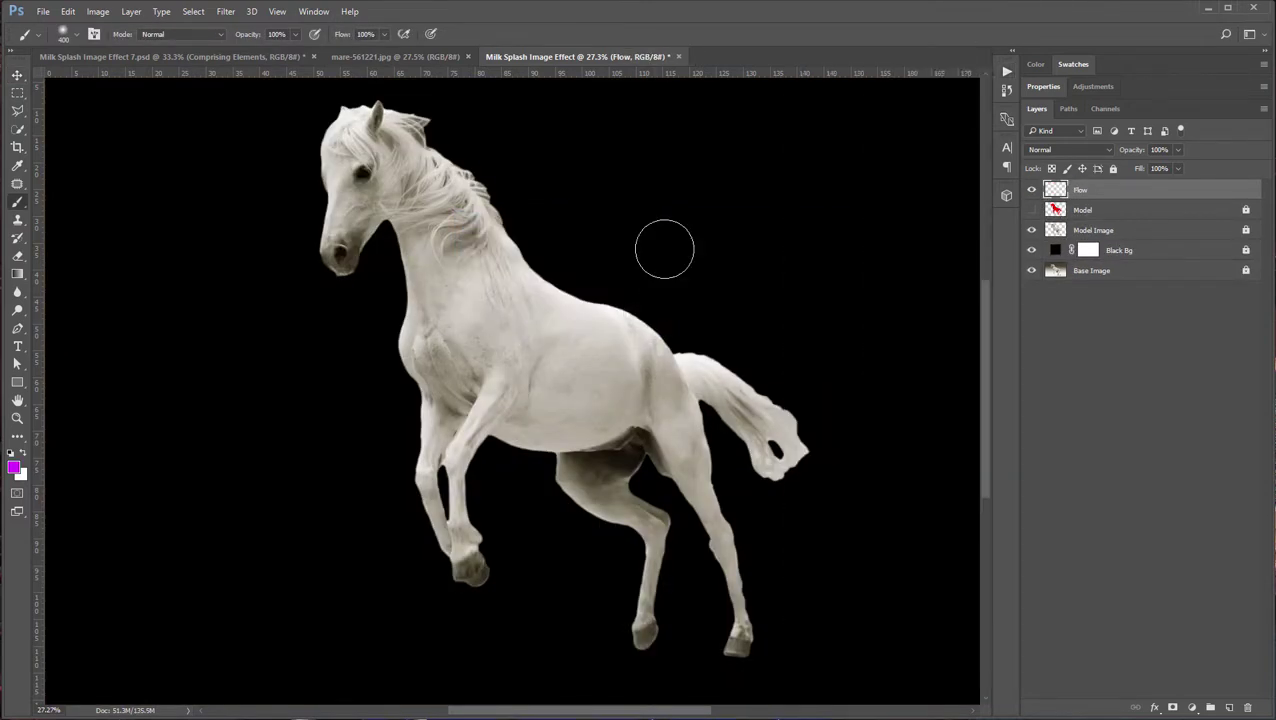
mouse_move(452, 342)
left_mouse_down()
mouse_move(378, 416)
mouse_move(375, 486)
mouse_move(415, 495)
left_mouse_up()
right_click(445, 372)
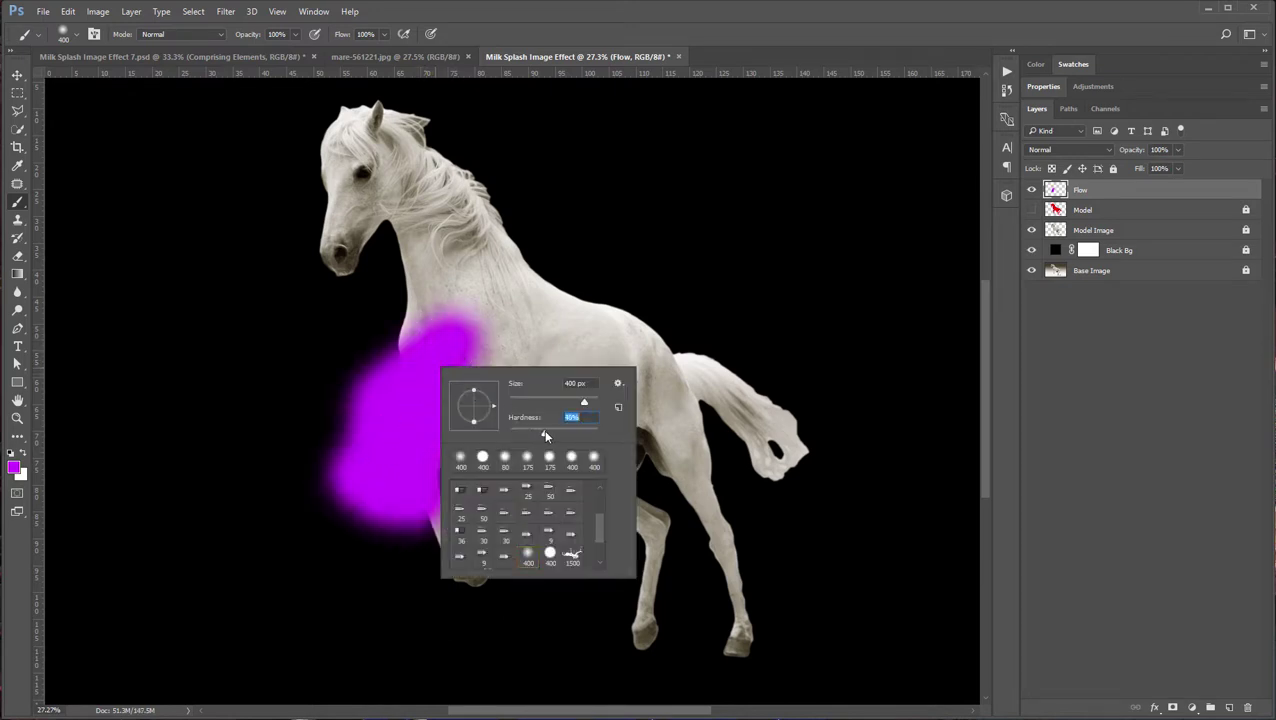
mouse_move(464, 262)
left_mouse_down()
mouse_move(380, 412)
mouse_move(390, 370)
mouse_move(464, 261)
mouse_move(504, 240)
mouse_move(482, 360)
mouse_move(551, 282)
mouse_move(534, 338)
mouse_move(451, 474)
mouse_move(448, 555)
left_mouse_up()
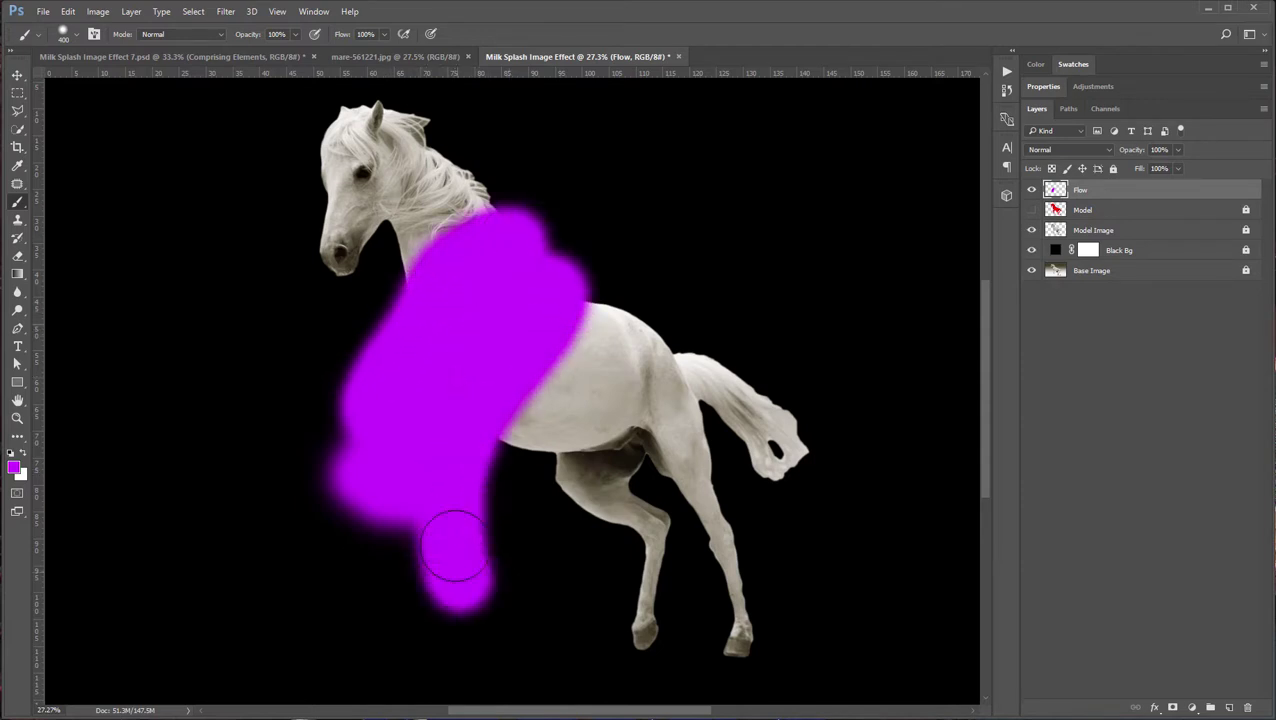
- Resize the brush to 150 then 250 and paint magenta over the back and hind leg
right_click(552, 330)
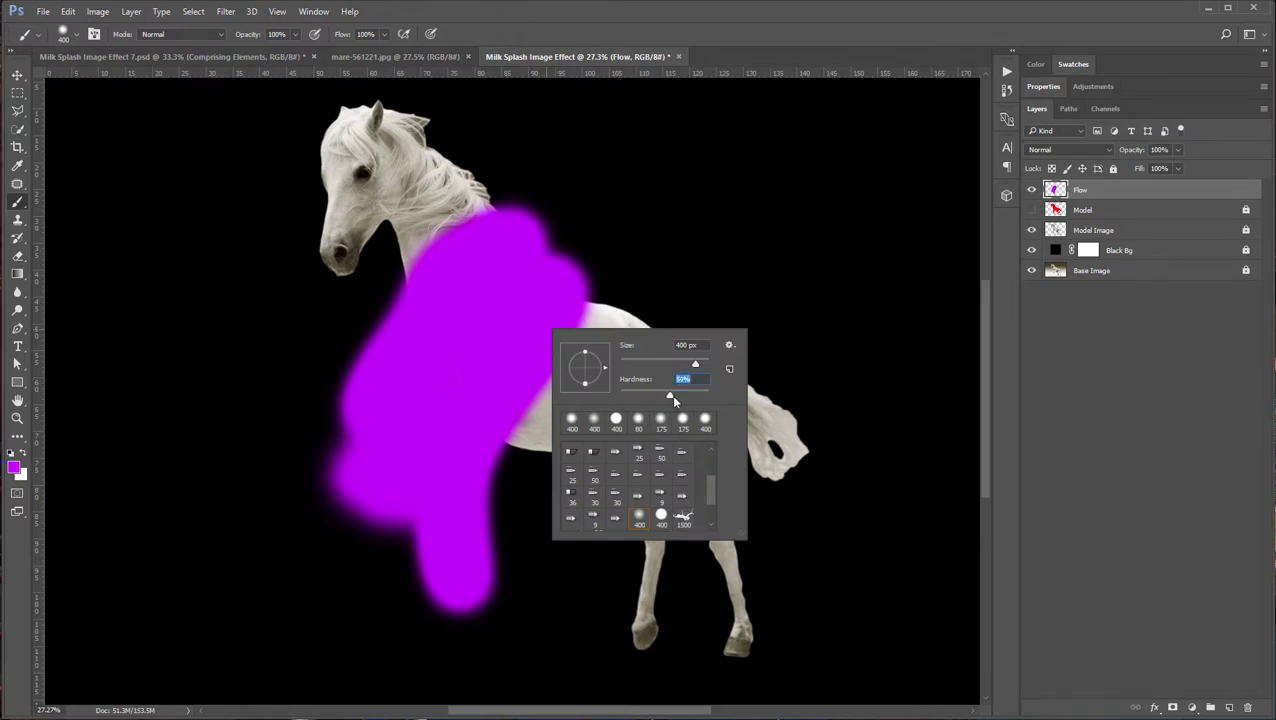
key("Return")
key("bracketleft")
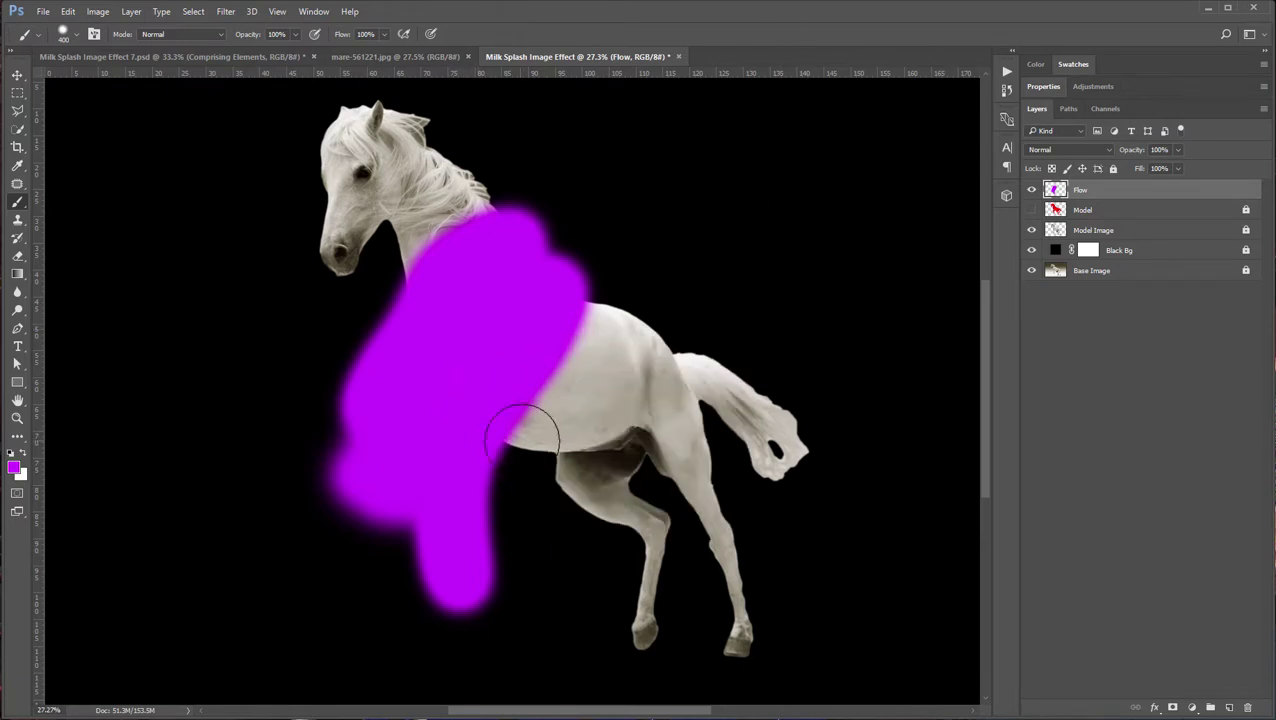
key("bracketleft")
key("bracketleft")
key("bracketleft")
mouse_move(568, 344)
left_mouse_down()
mouse_move(615, 322)
mouse_move(576, 298)
mouse_move(663, 359)
mouse_move(724, 379)
mouse_move(687, 379)
mouse_move(711, 398)
mouse_move(747, 400)
mouse_move(743, 388)
mouse_move(631, 377)
mouse_move(563, 411)
mouse_move(574, 393)
mouse_move(549, 395)
mouse_move(596, 424)
mouse_move(577, 483)
mouse_move(627, 520)
mouse_move(605, 479)
mouse_move(643, 537)
mouse_move(614, 473)
mouse_move(646, 424)
mouse_move(658, 416)
mouse_move(684, 502)
mouse_move(675, 410)
mouse_move(695, 470)
mouse_move(655, 393)
mouse_move(700, 505)
left_mouse_up()
key("bracketright")
key("bracketright")
key("bracketright")
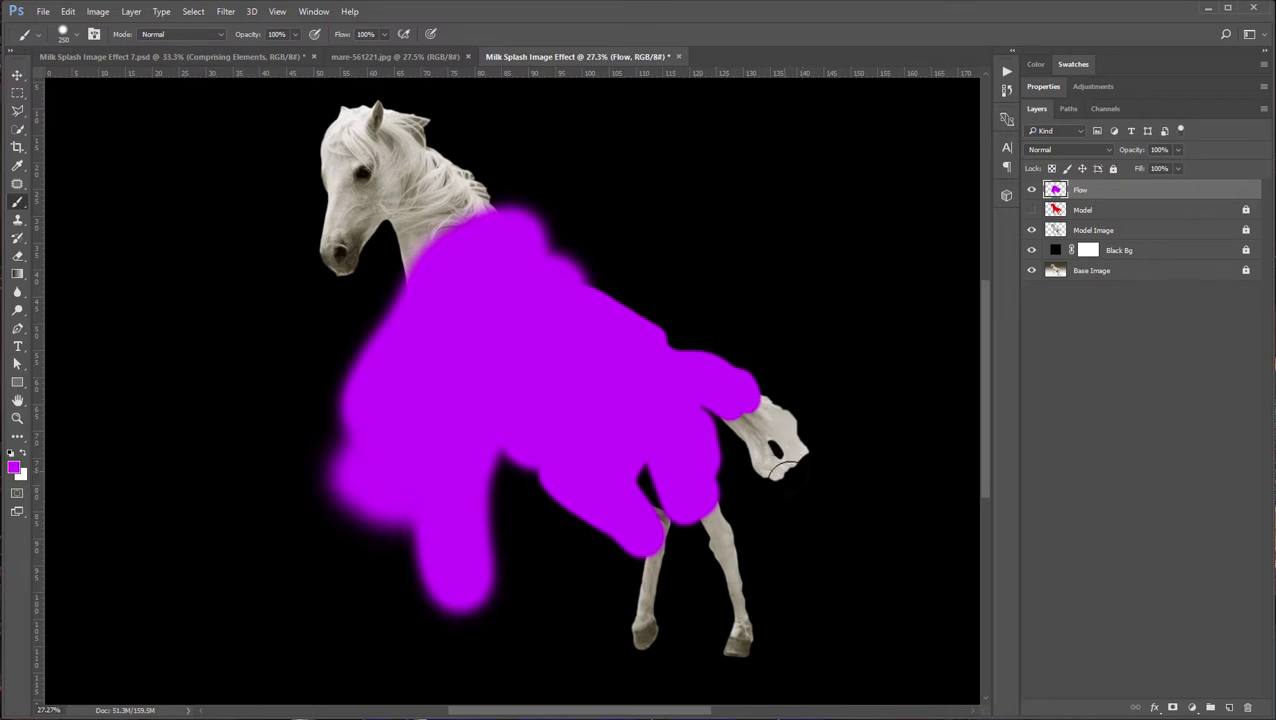
left_click_drag(688, 503, 658, 514)
left_click(1006, 74)
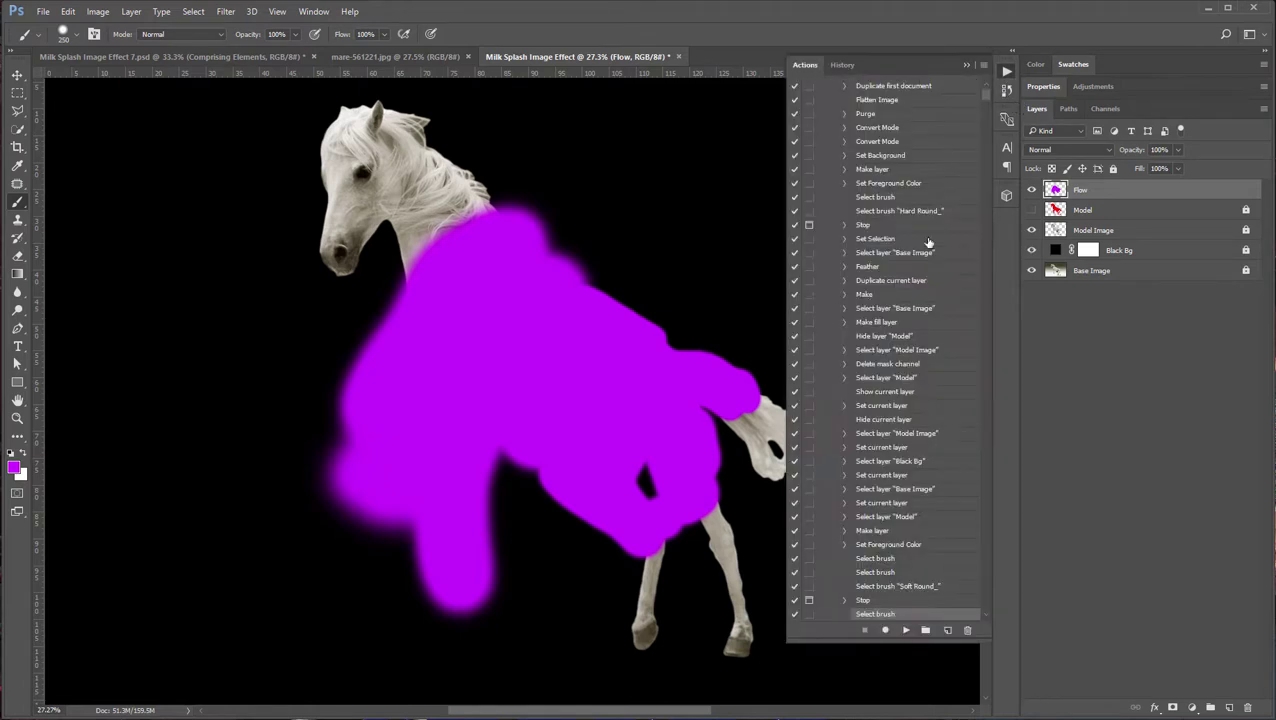
- Resume the Milk Photography action so it builds the milk splash and Comprising Elements group
left_click(905, 631)
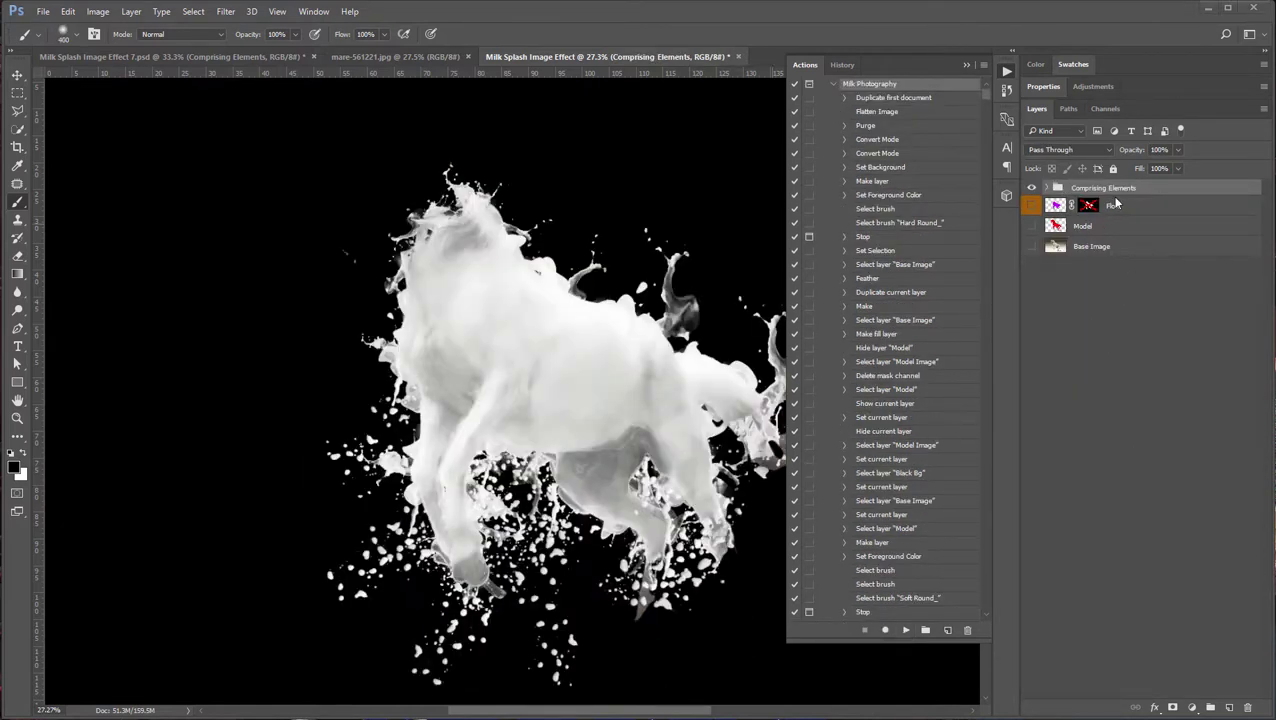
- Compare the milk effect on and off, then expand the Comprising Elements group
left_click(966, 66)
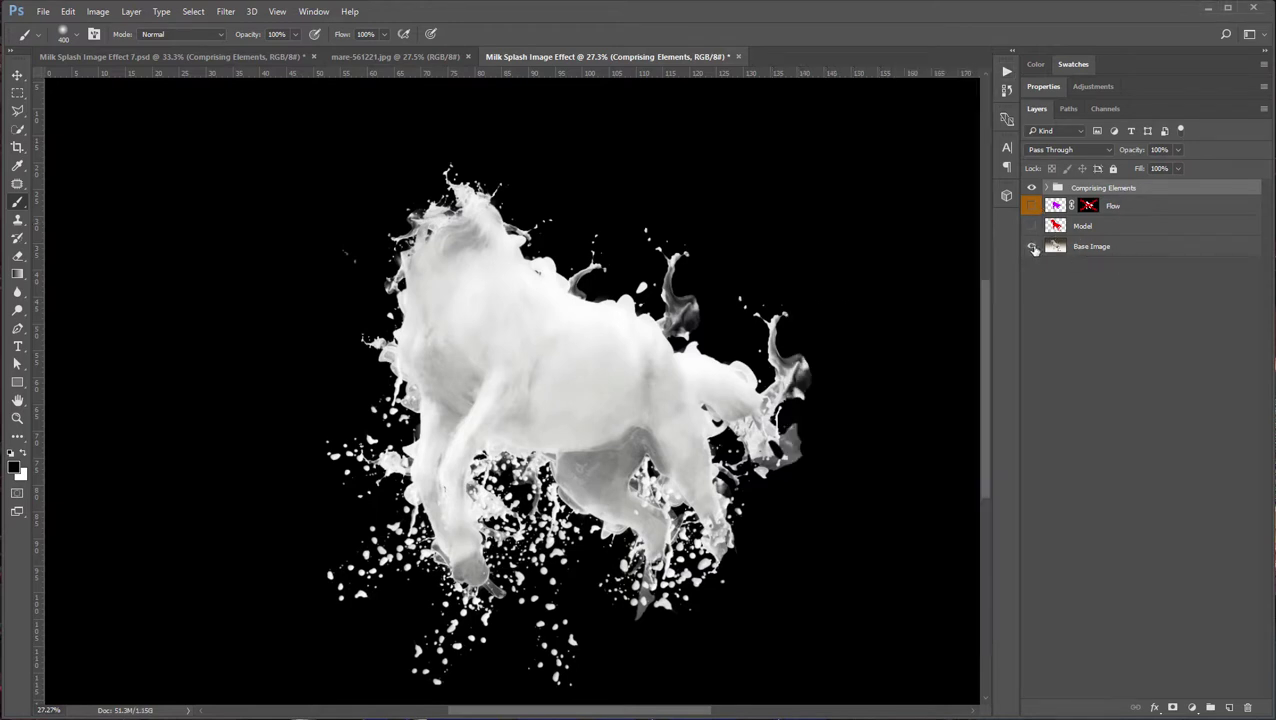
left_click(1032, 189)
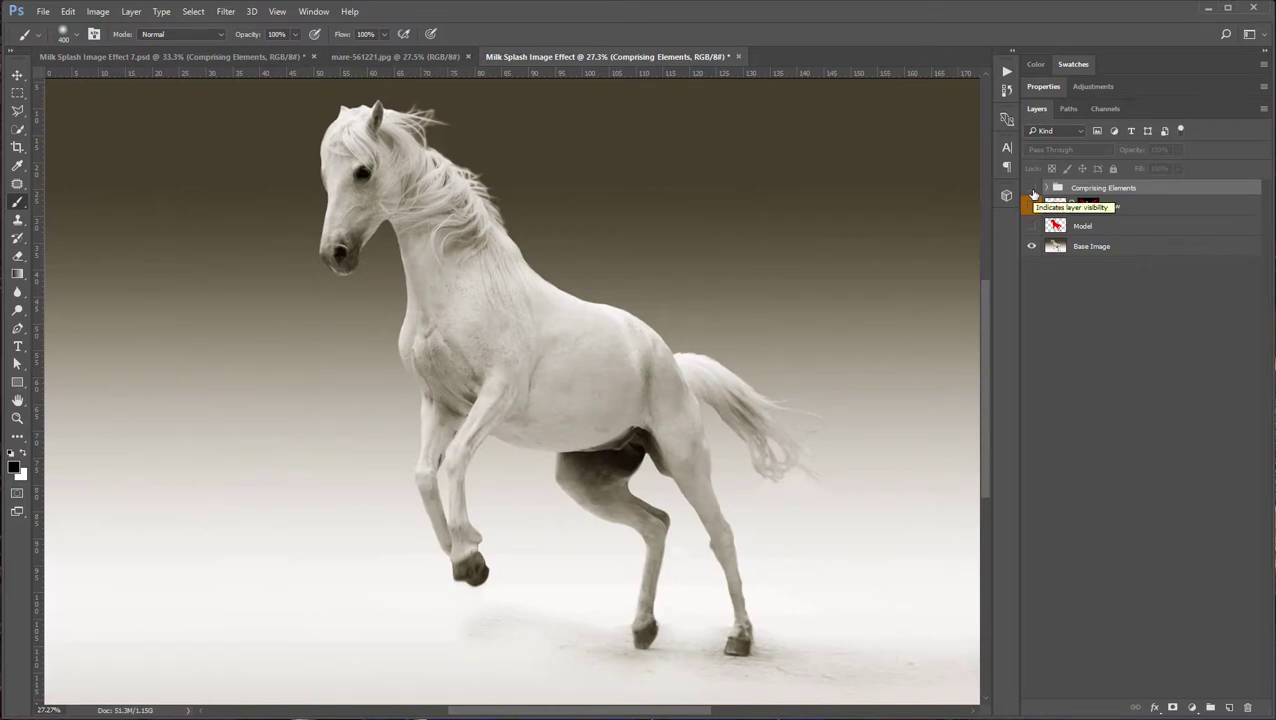
left_click(1032, 188)
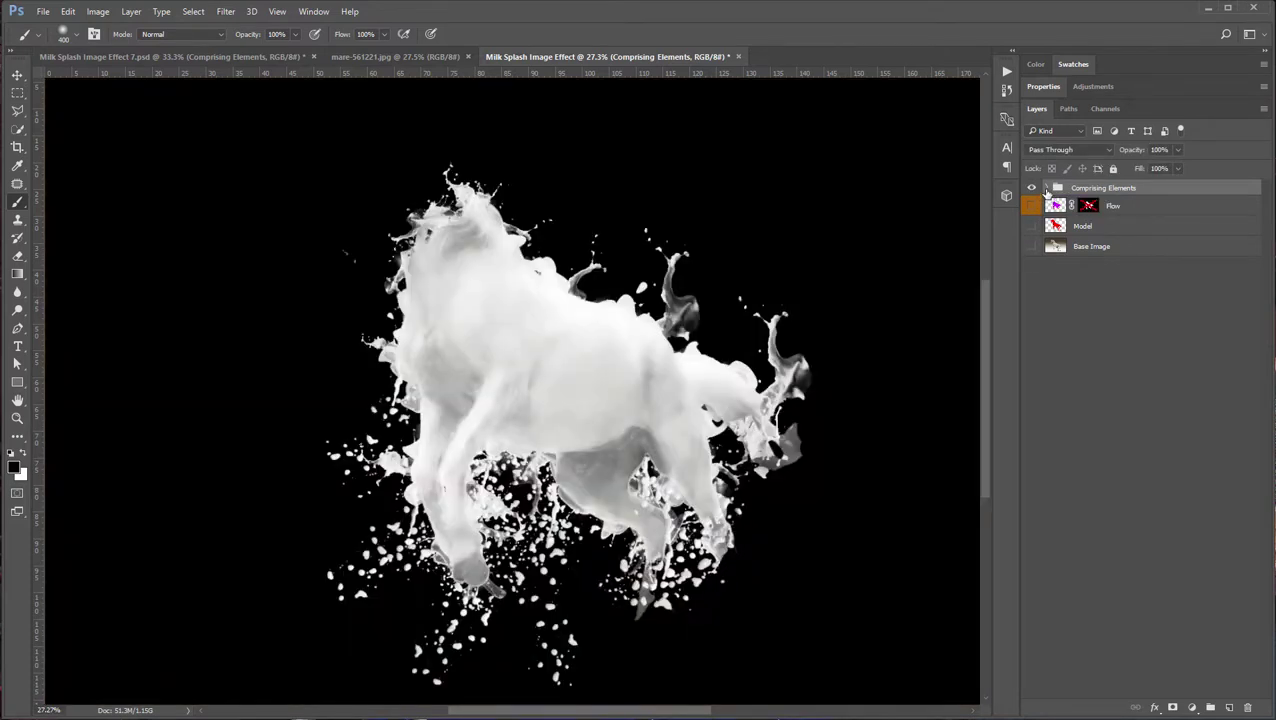
left_click(1046, 189)
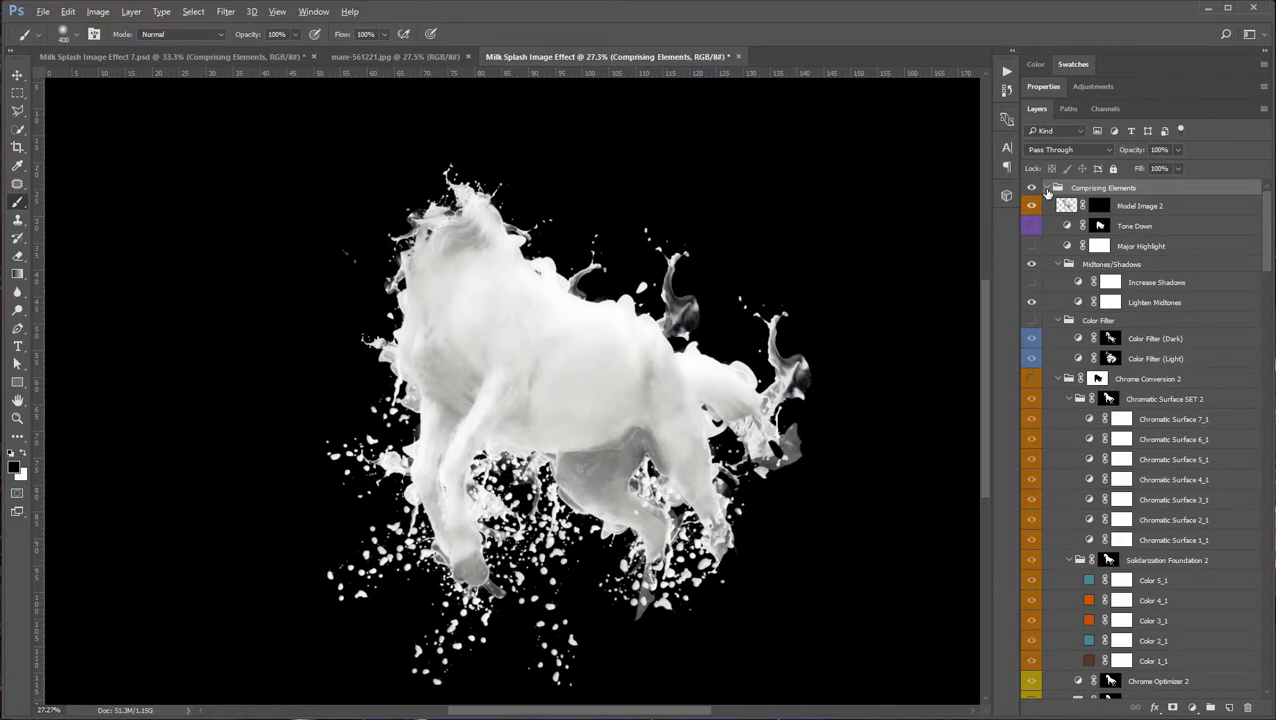
left_click(1046, 189)
left_click(1046, 189)
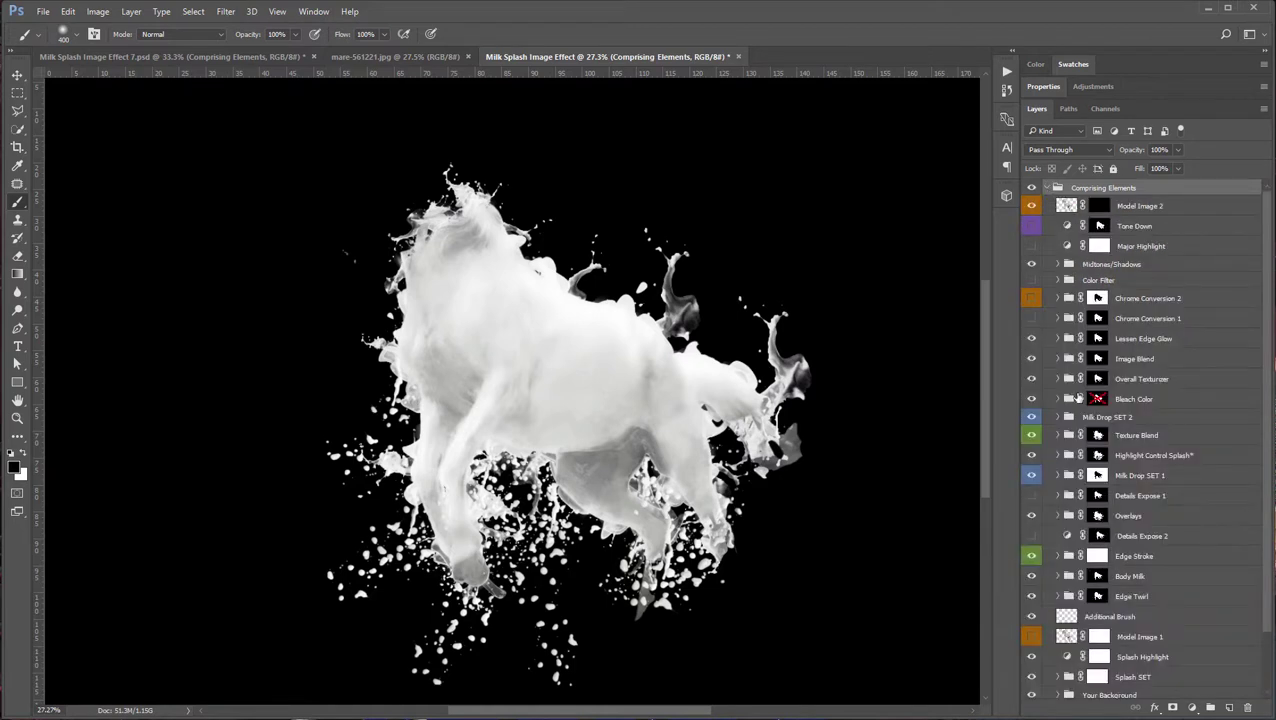
- Turn off Model Image 1 to hide the photographic horse head and legs
scroll(1118, 571, "down", 5)
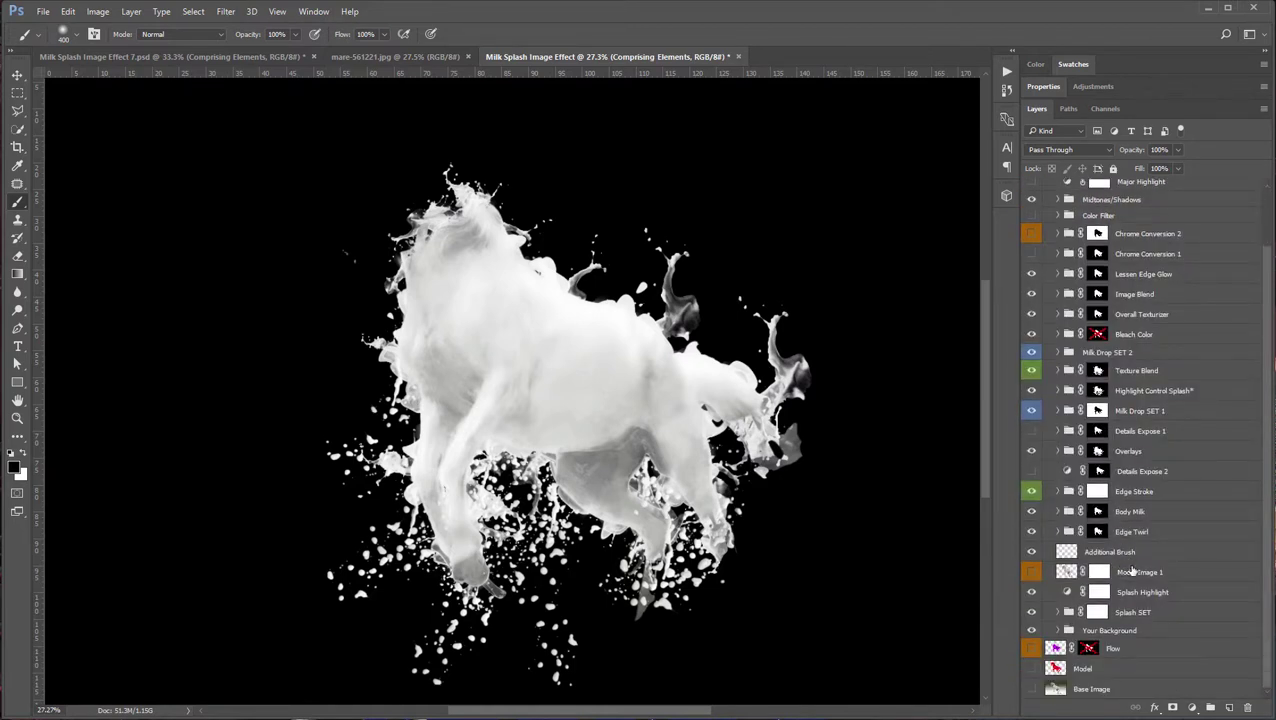
left_click(1031, 572)
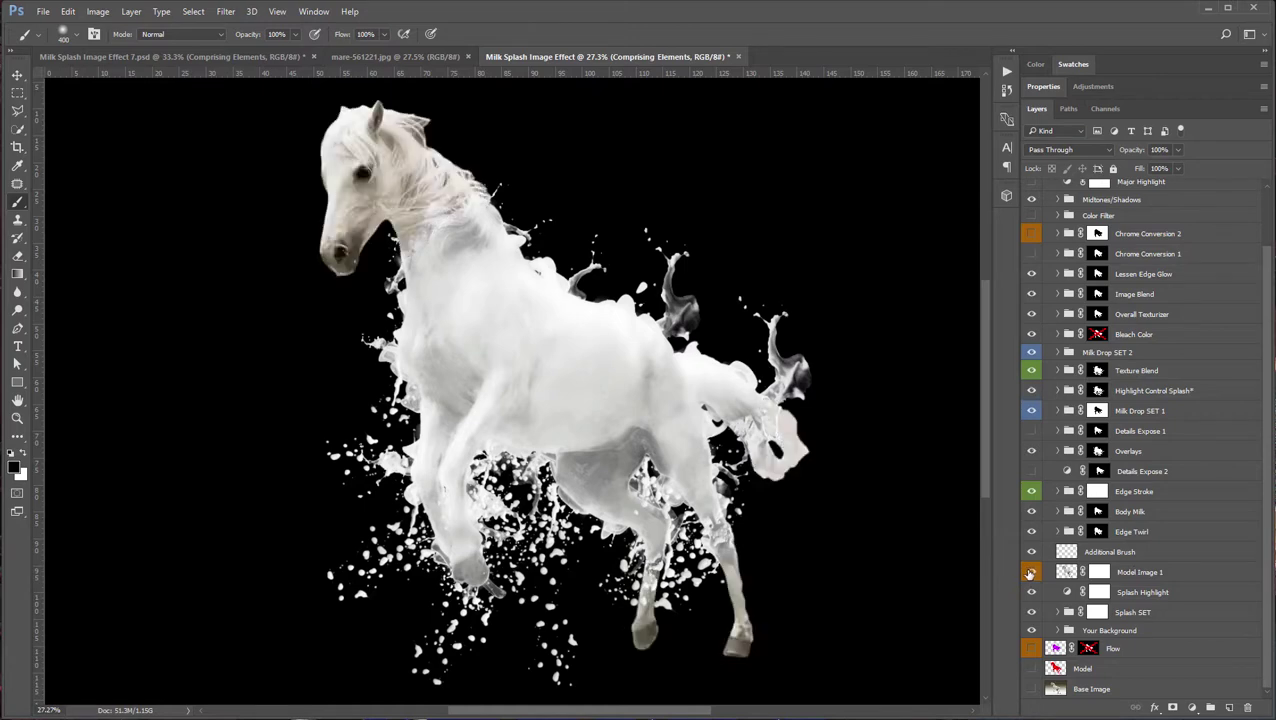
left_click(1031, 572)
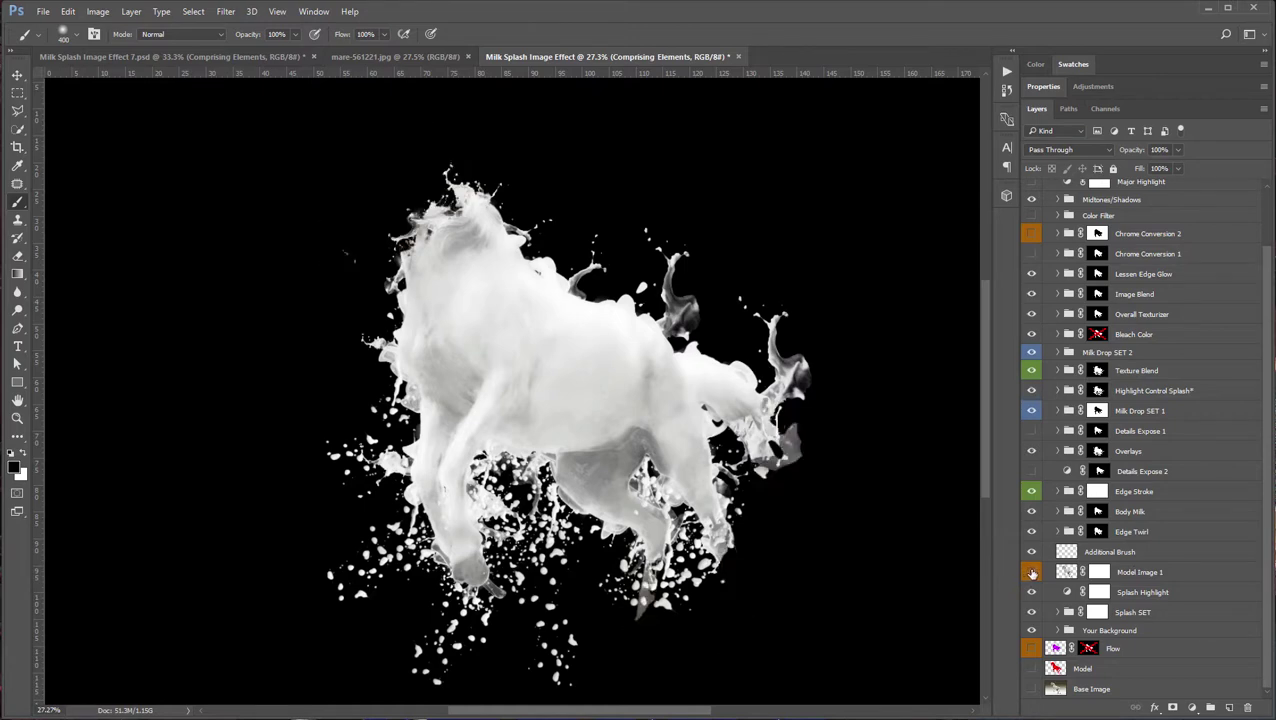
scroll(655, 617, "up", 5)
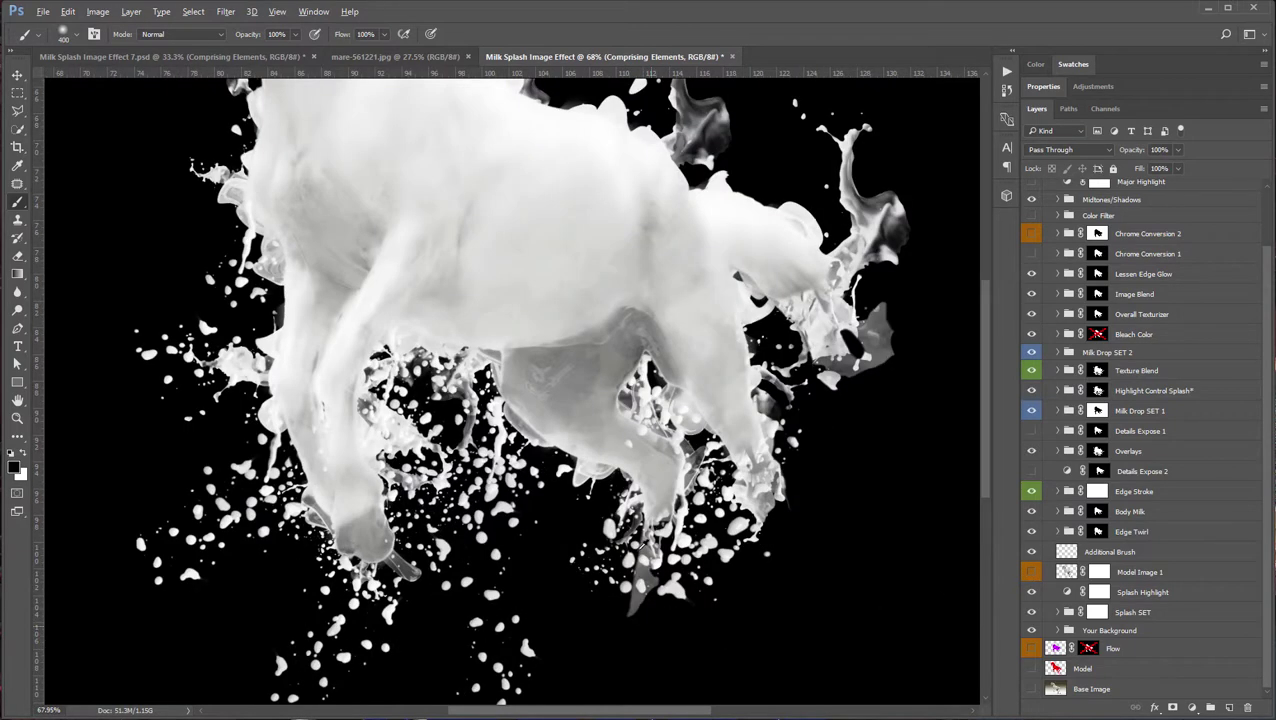
scroll(641, 543, "up", 3)
scroll(649, 408, "up", 1)
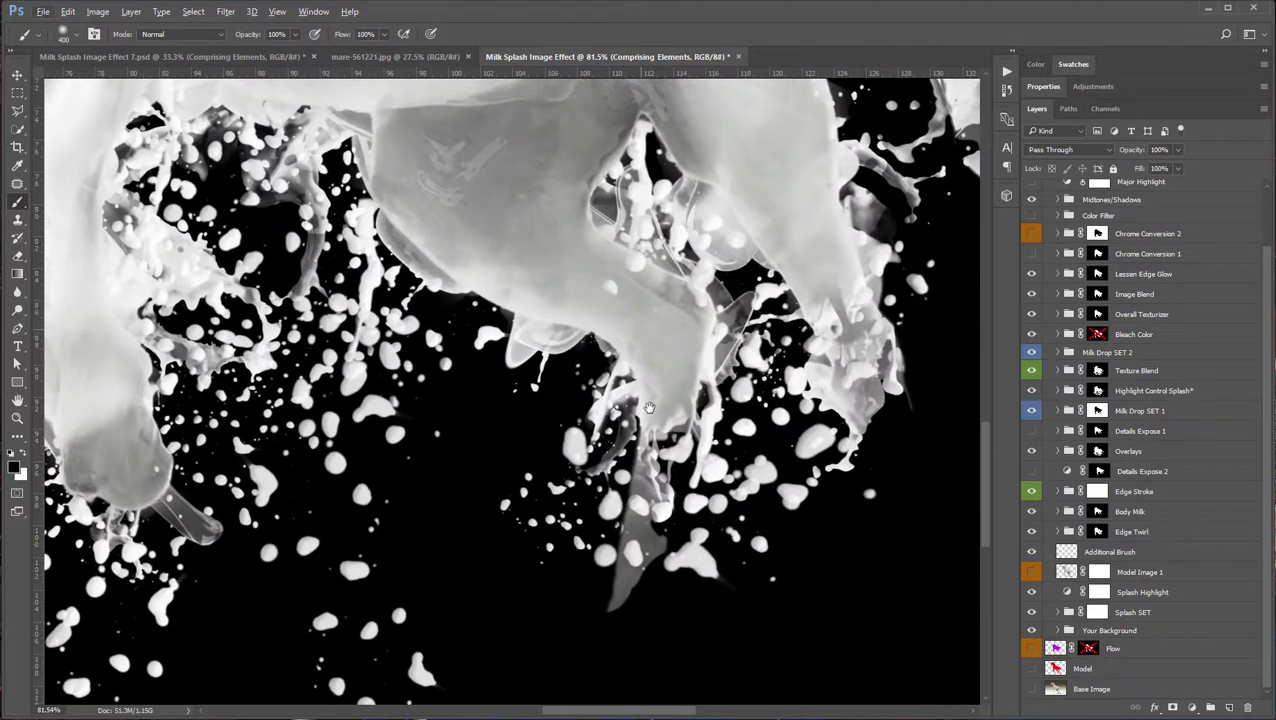
scroll(649, 408, "up", 5)
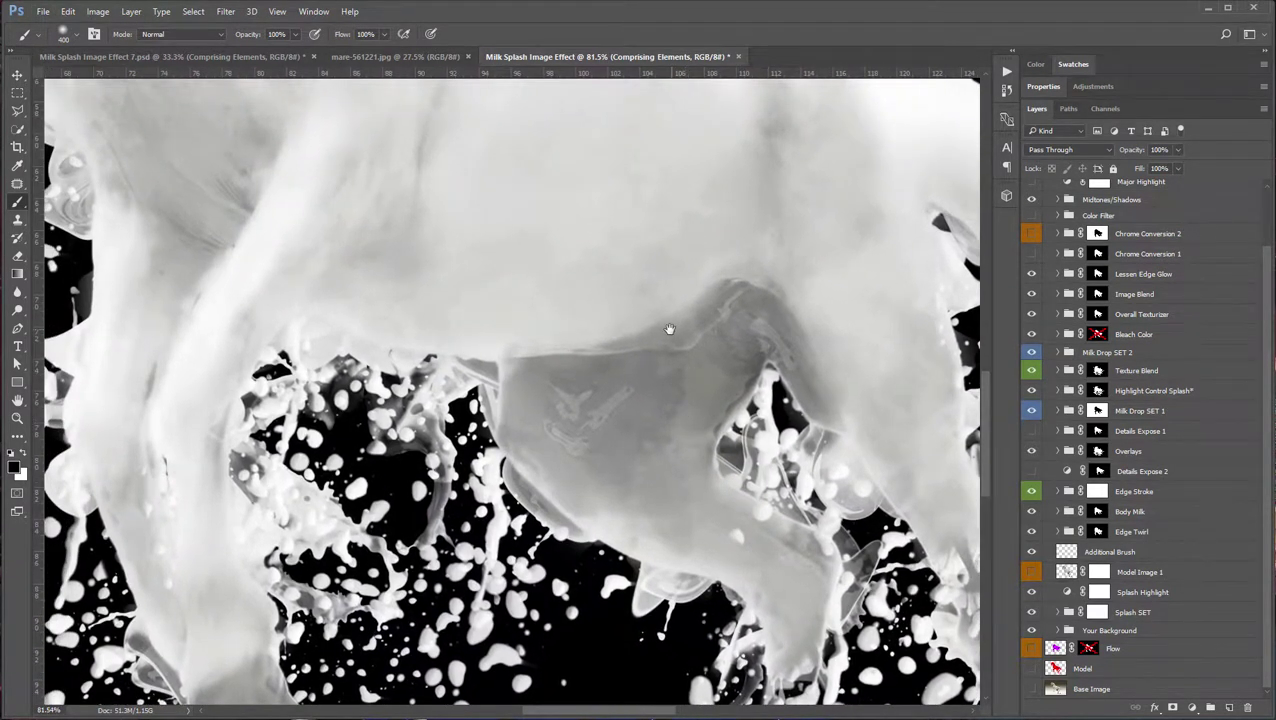
left_click_drag(669, 329, 555, 529)
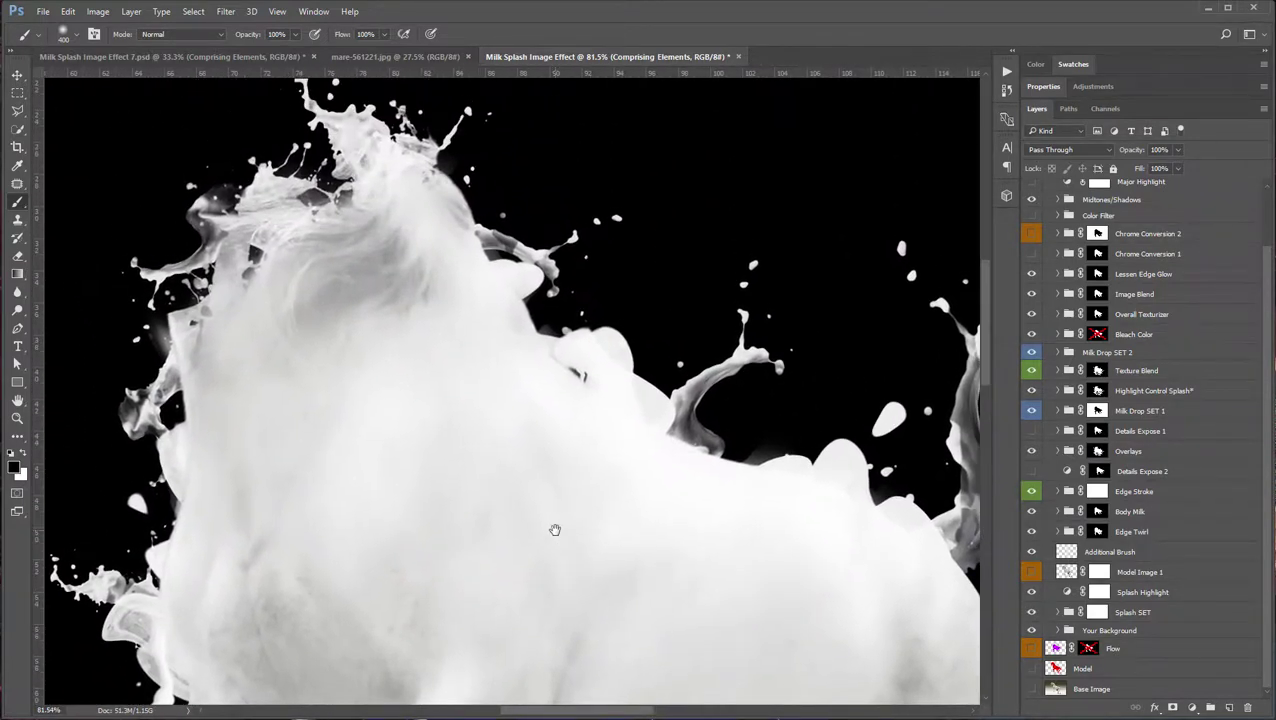
scroll(561, 532, "down", 4)
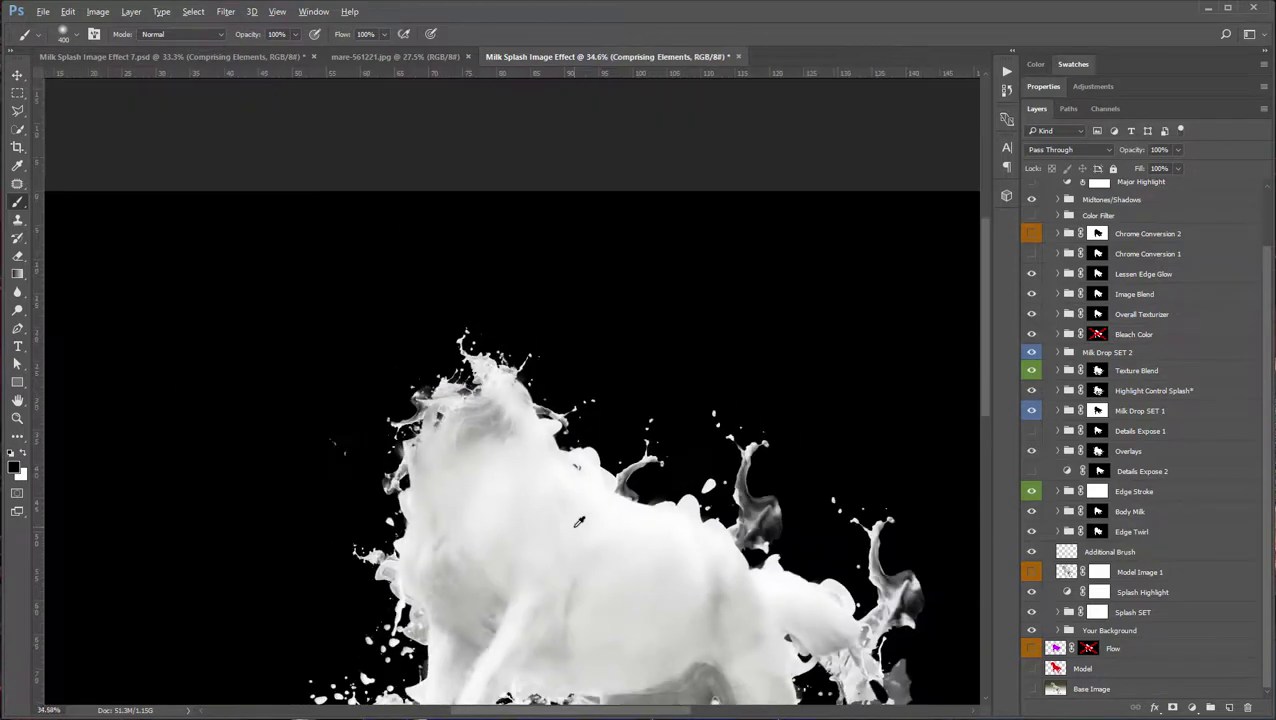
scroll(578, 521, "down", 3)
scroll(578, 521, "up", 2)
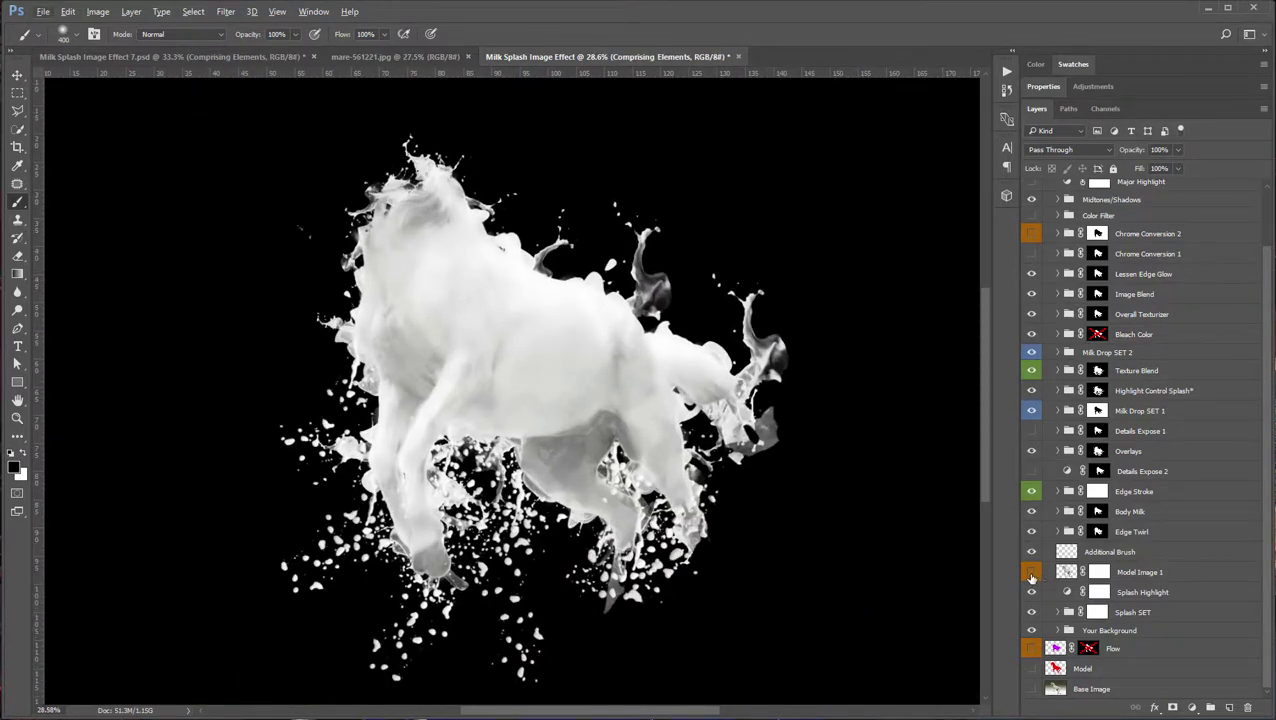
- Show Model Image 1 again and turn on the Textured Bg smoky background
left_click(1032, 572)
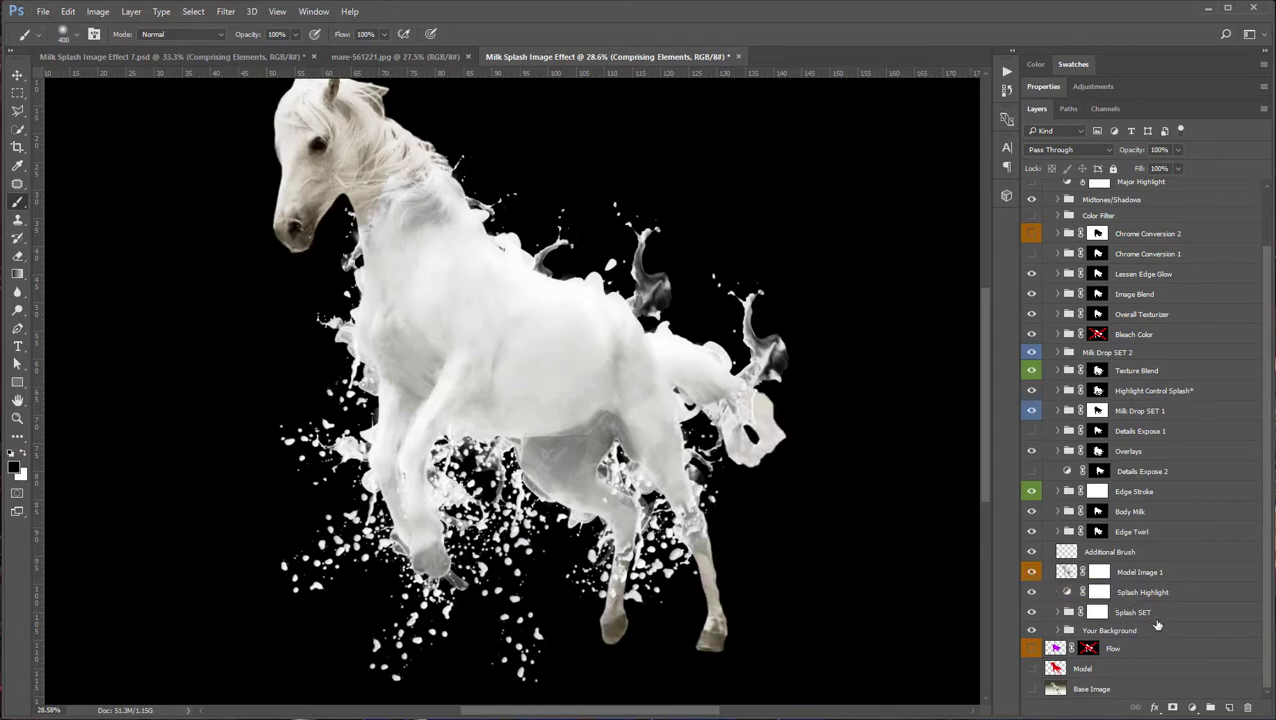
left_click(1103, 631)
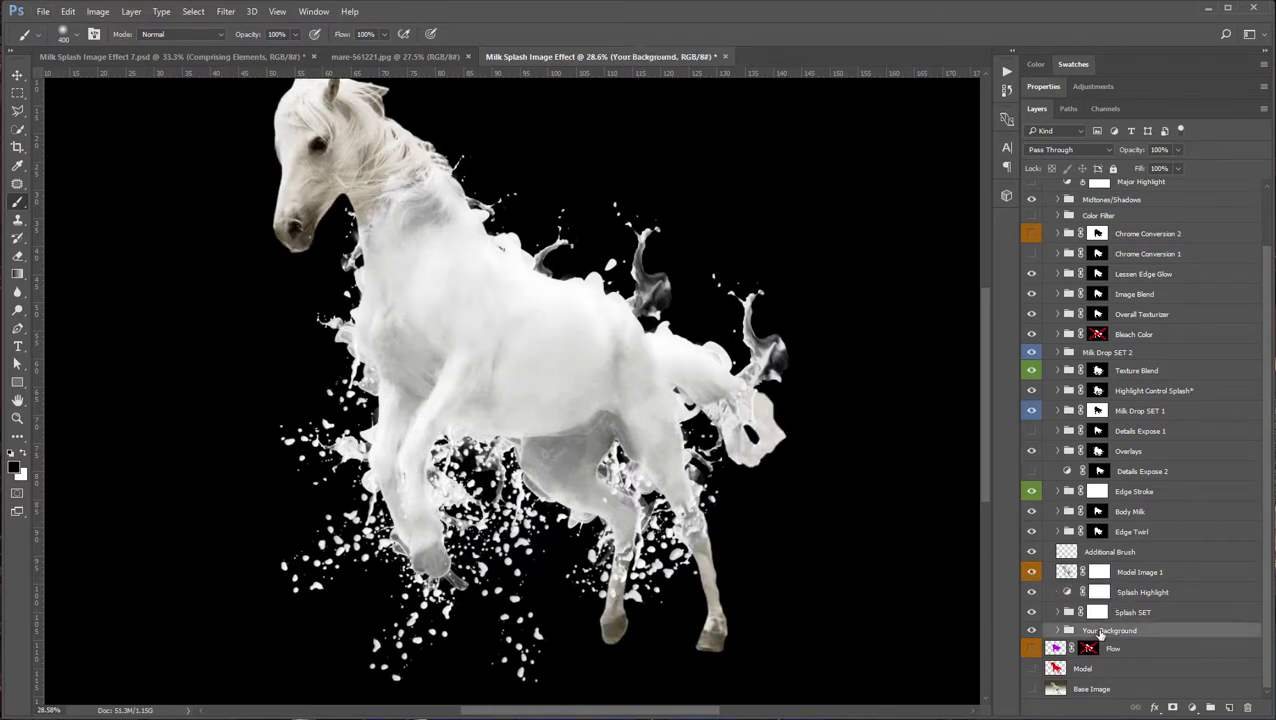
left_click(1058, 631)
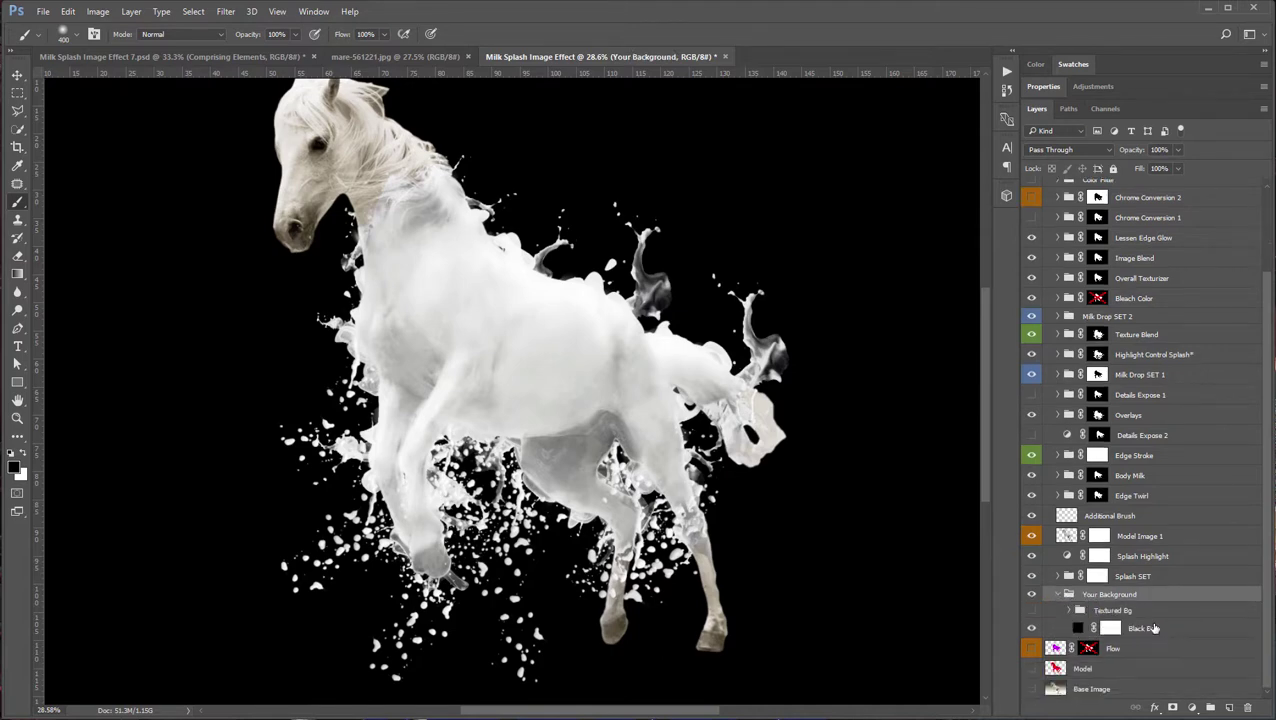
left_click(1031, 610)
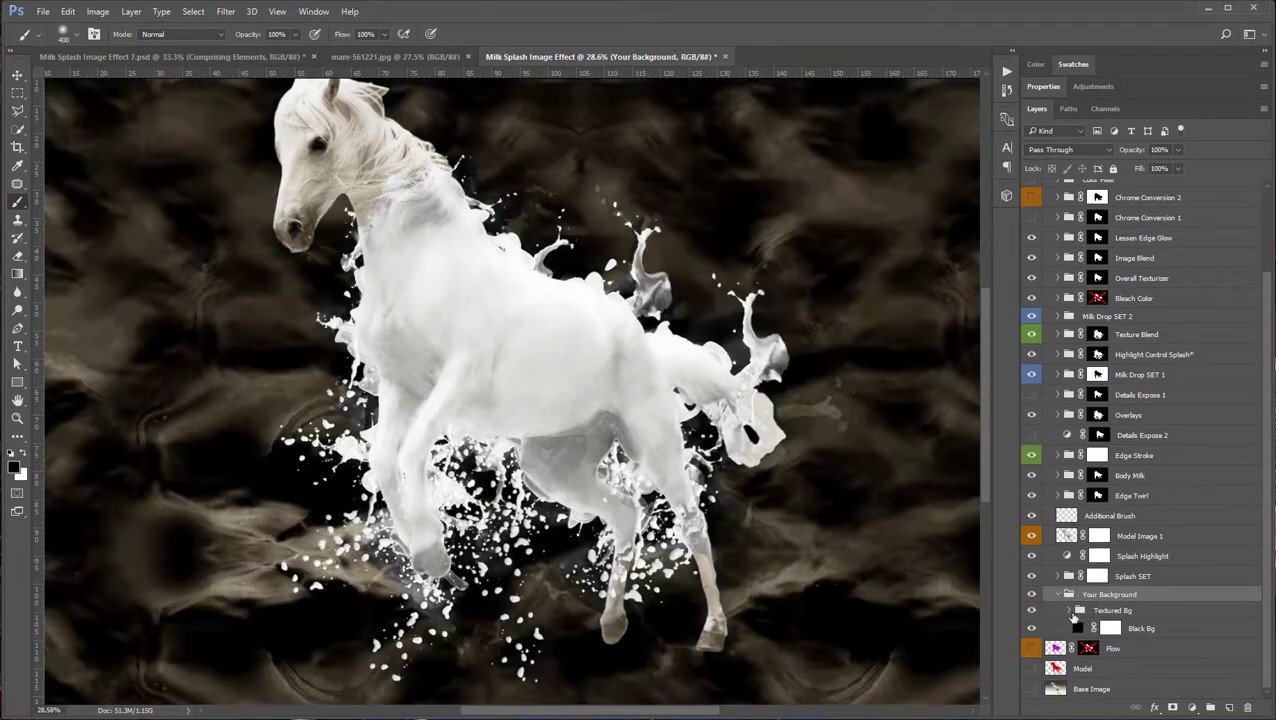
left_click(1086, 612)
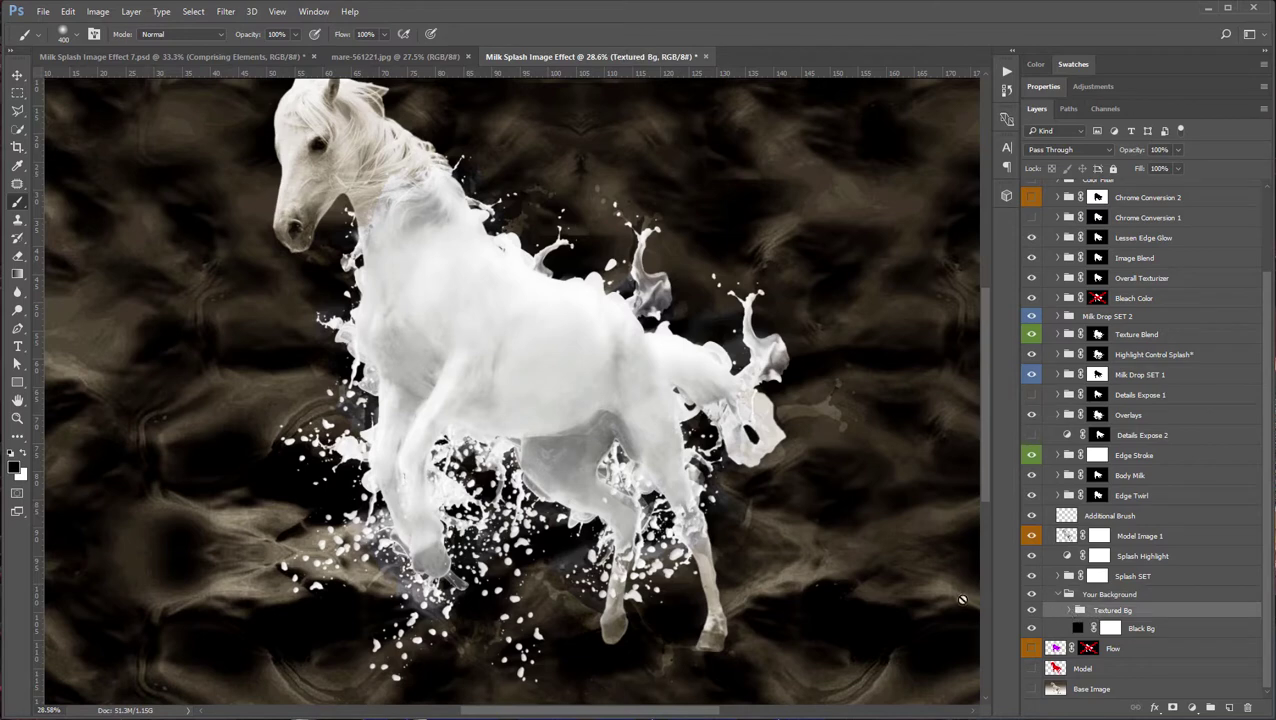
left_click(1069, 610)
scroll(1172, 617, "down", 1)
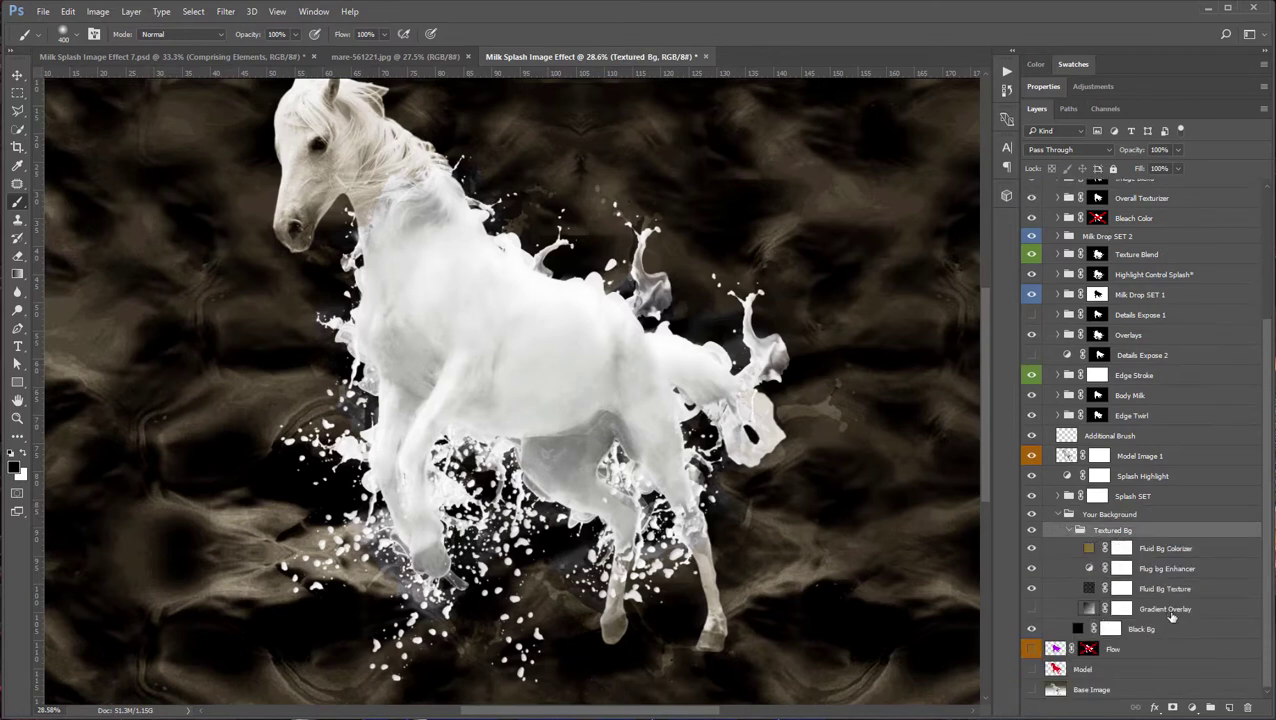
- Compare the Fluid Bg Colorizer and Flug bg Enhancer layers by toggling each off and on
left_click(1069, 554)
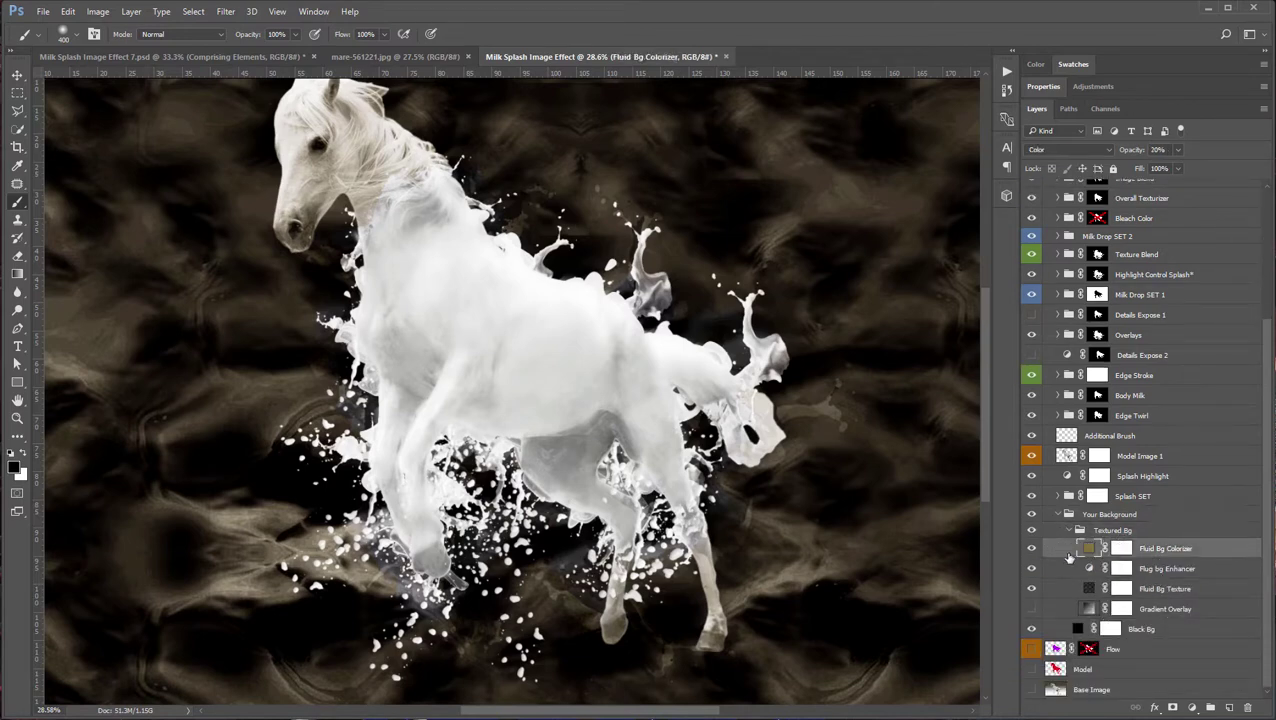
left_click(1031, 550)
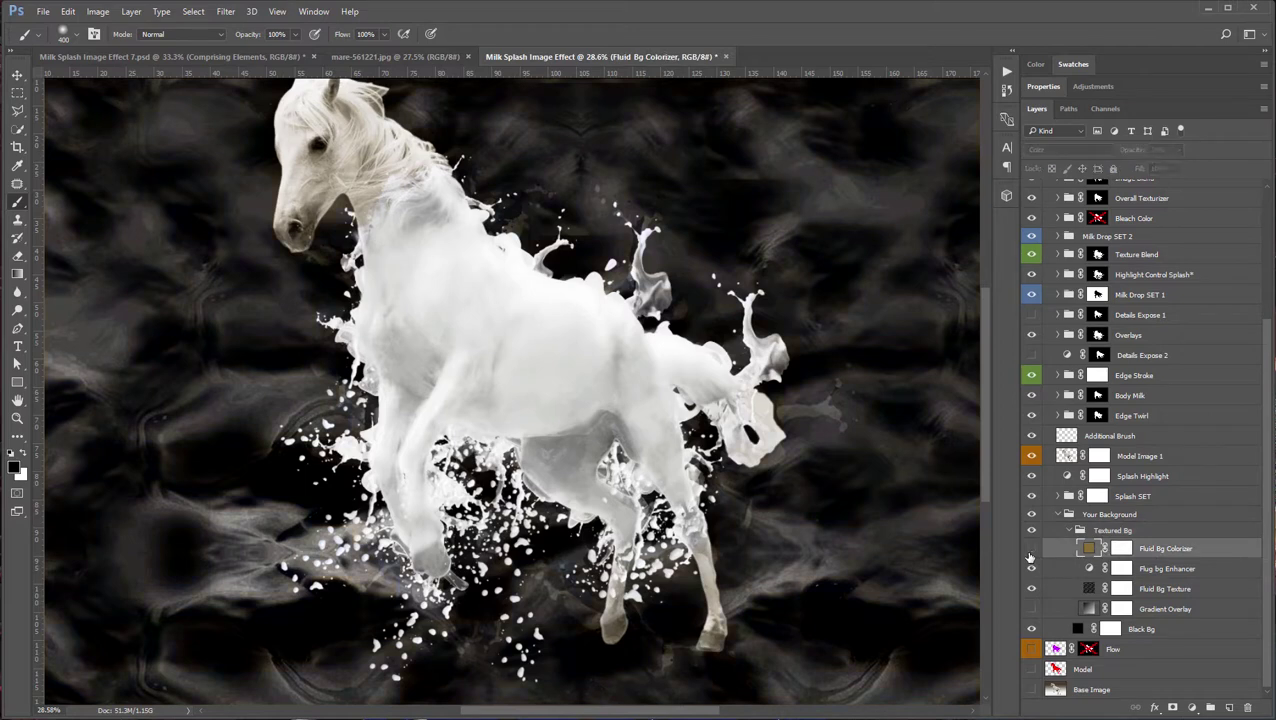
left_click(1031, 550)
left_click(1157, 570)
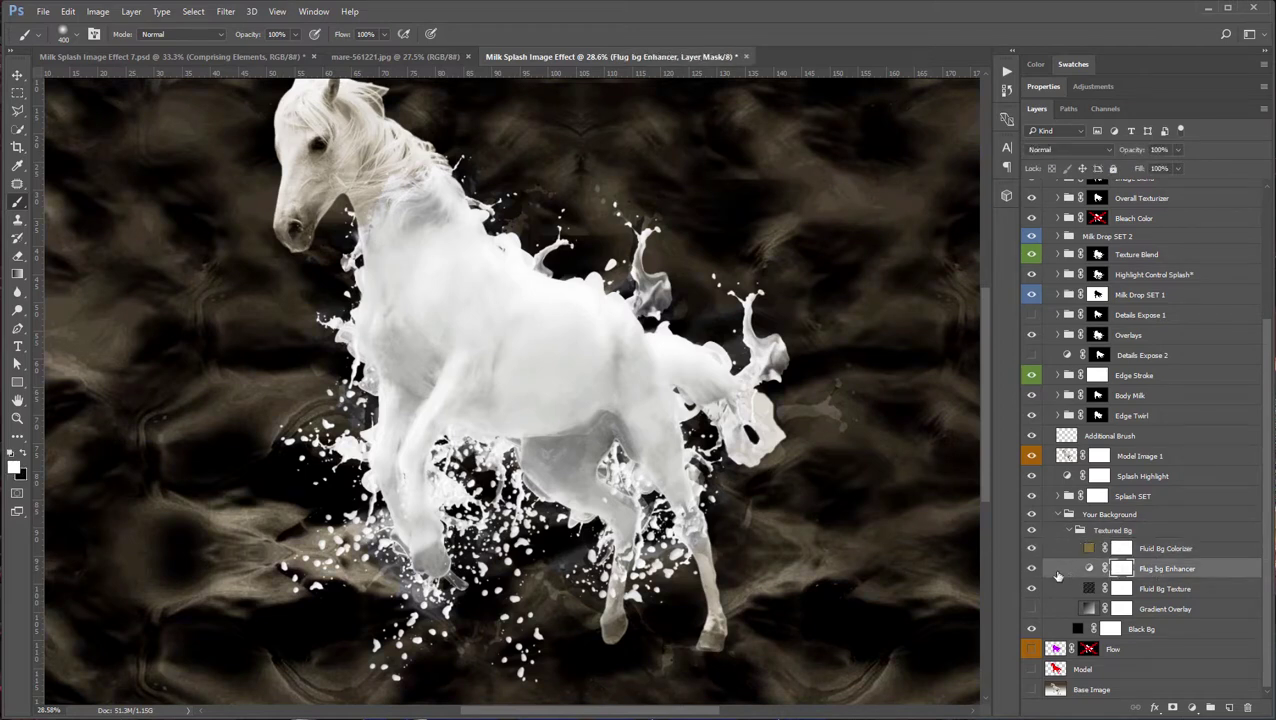
left_click(1032, 569)
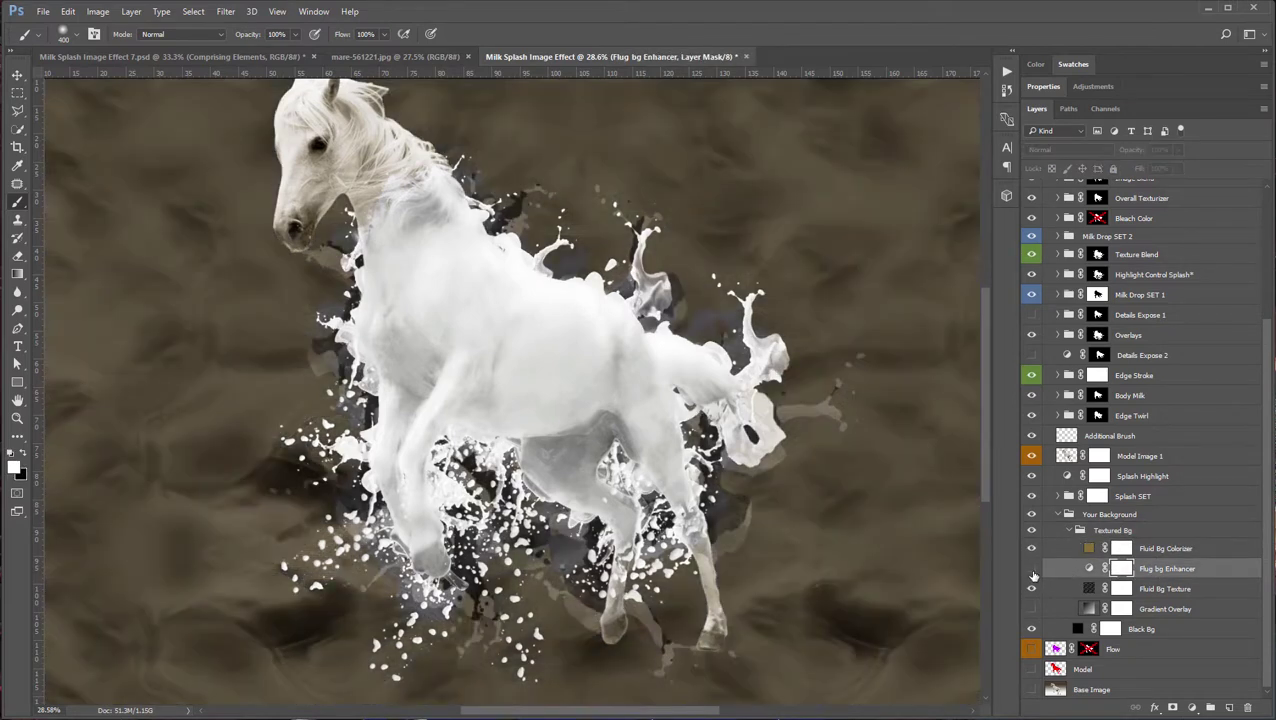
left_click(1032, 569)
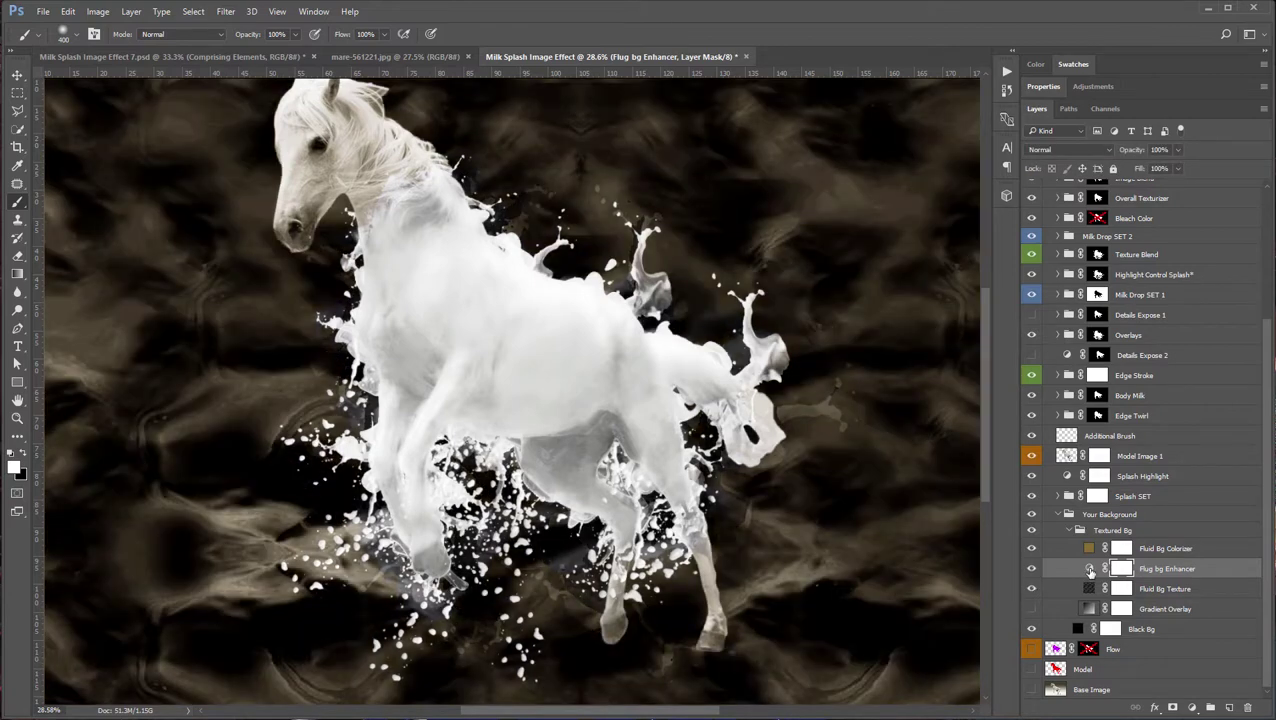
- Raise the black input level of the Flug bg Enhancer to darken the background
double_click(1090, 570)
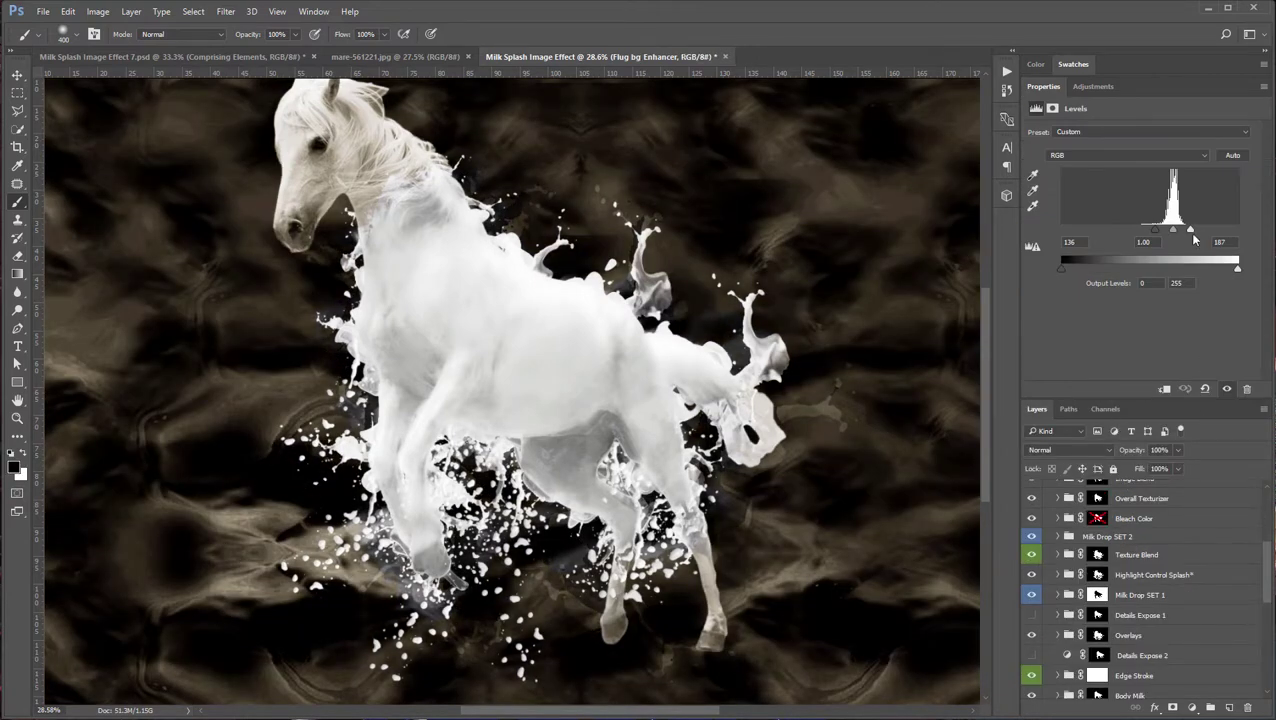
left_click_drag(1159, 237, 1162, 236)
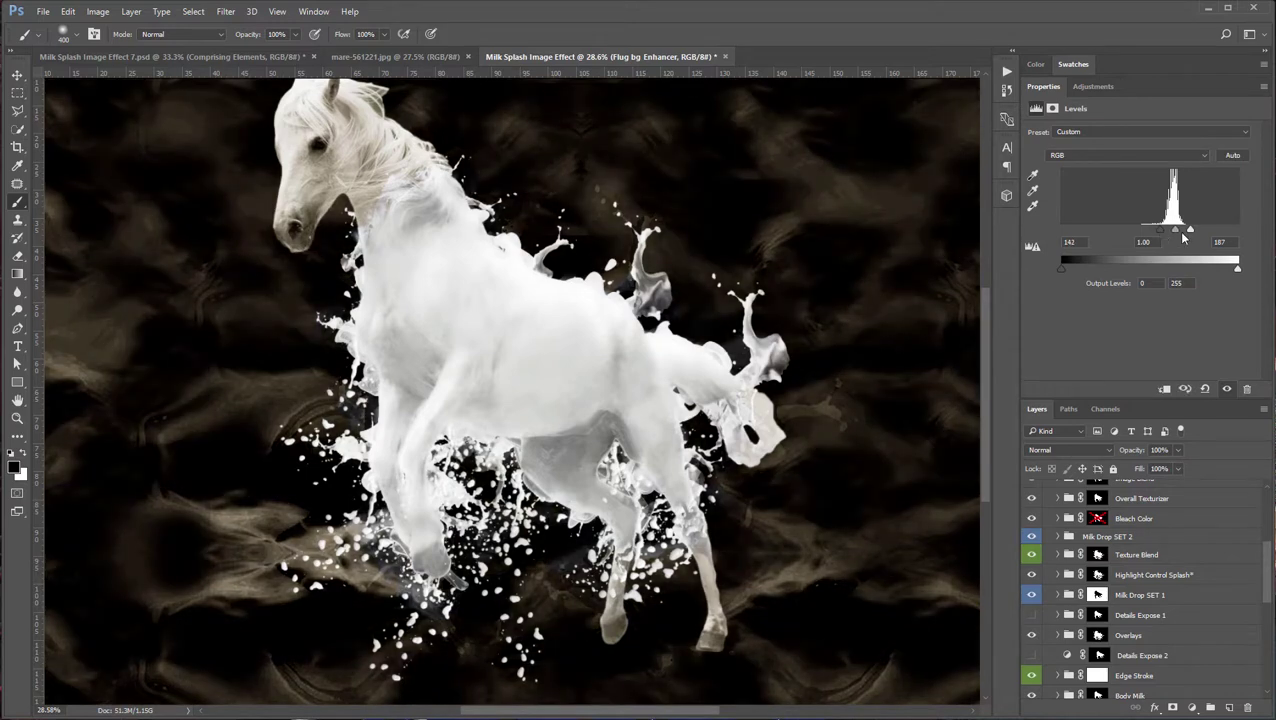
scroll(1248, 637, "down", 5)
scroll(1248, 637, "down", 2)
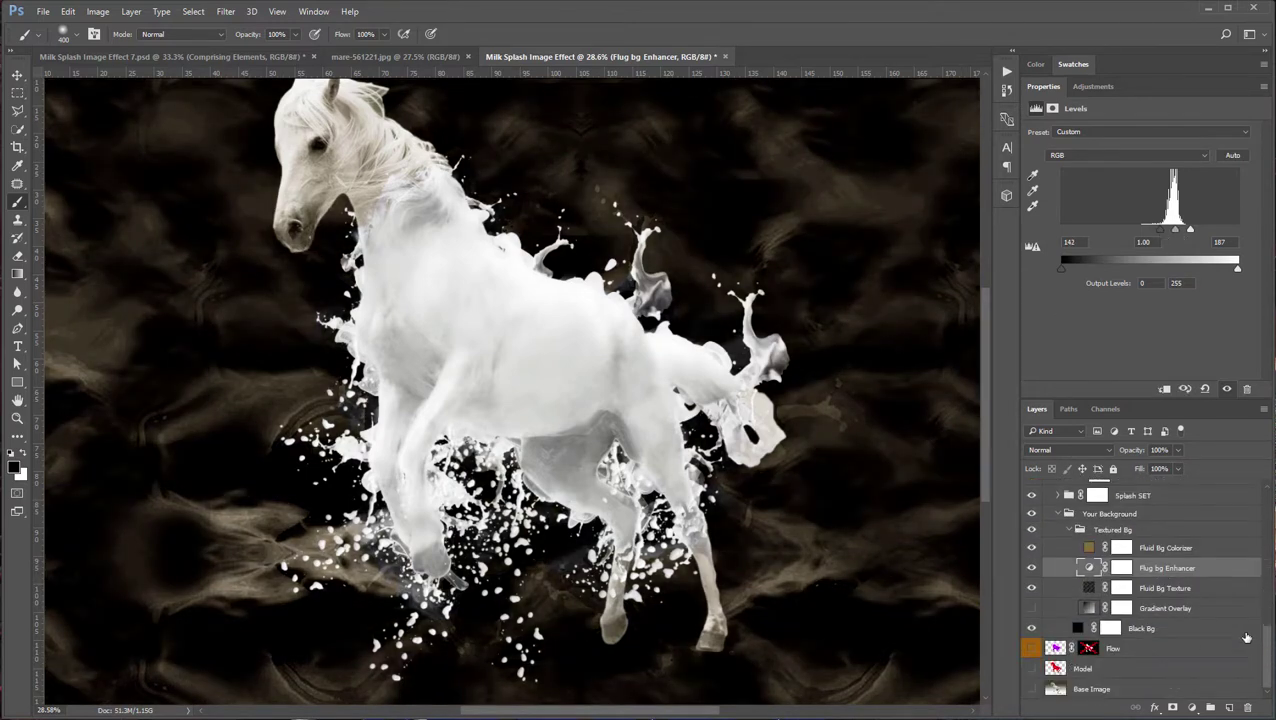
- Change the Fluid Bg Colorizer fill colour from gold to blue #3a6787
left_click(1160, 550)
double_click(1089, 548)
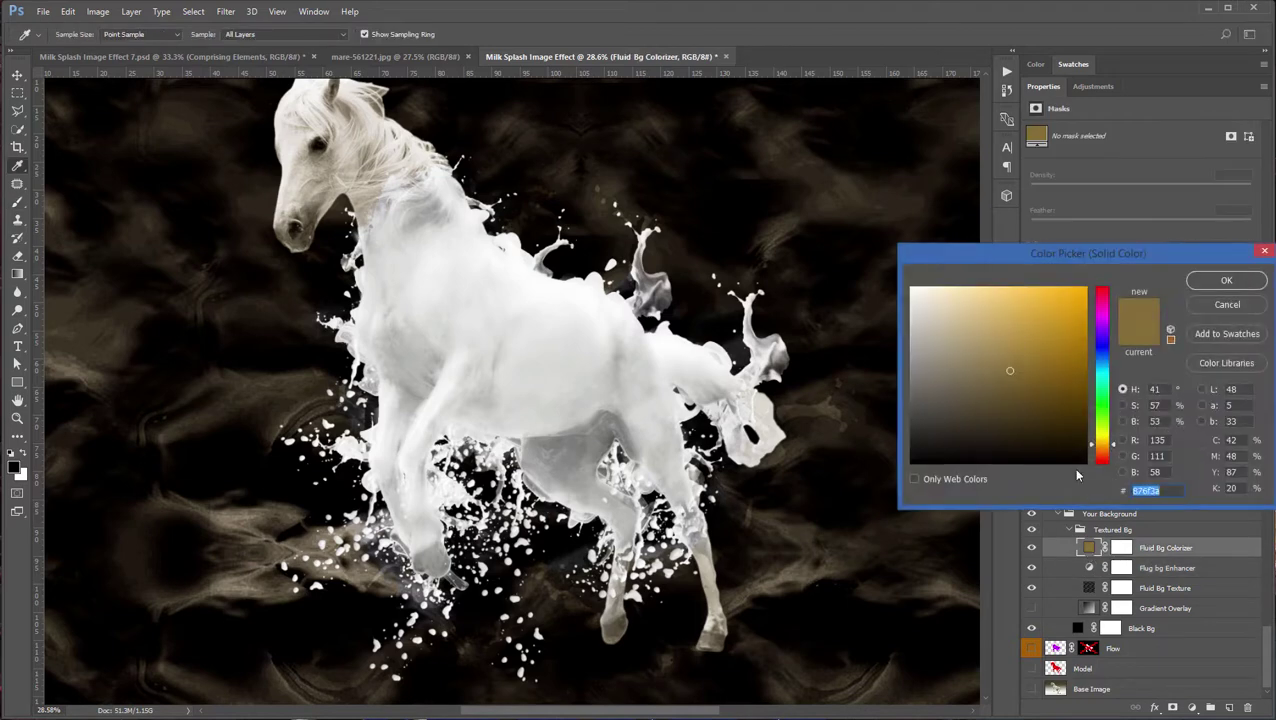
left_click_drag(1104, 446, 1104, 363)
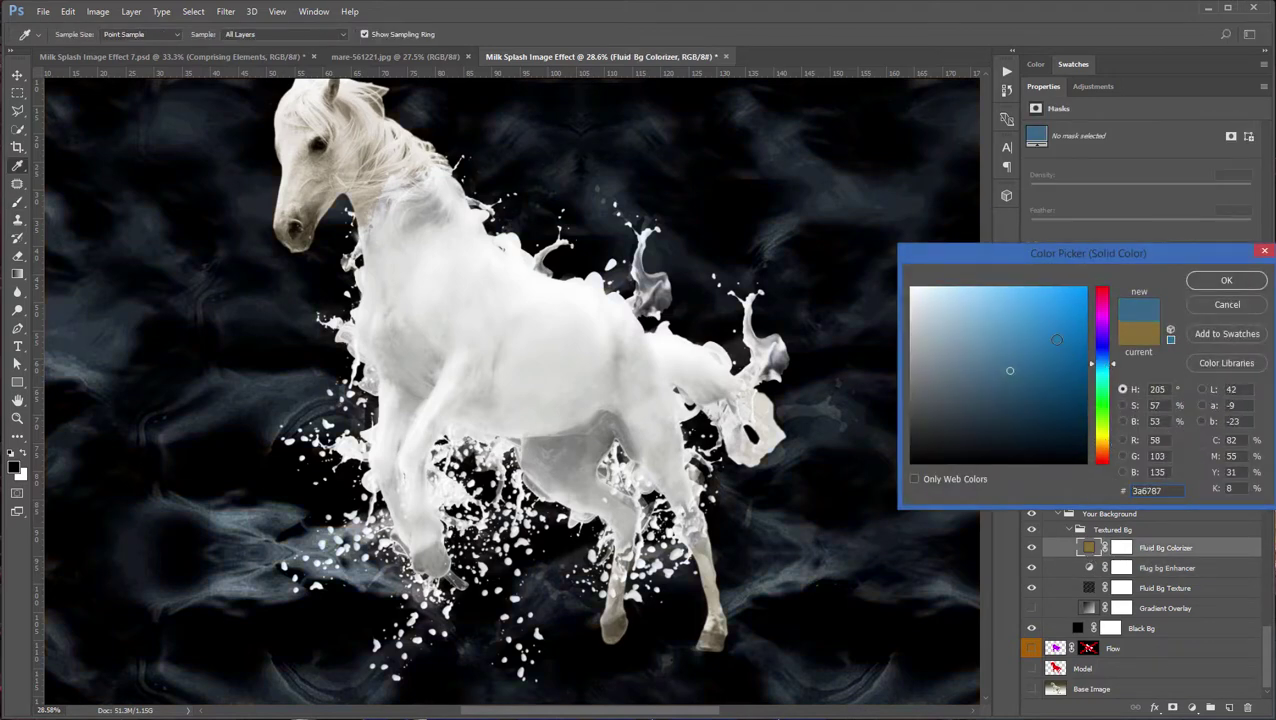
left_click(1214, 284)
scroll(847, 480, "down", 3)
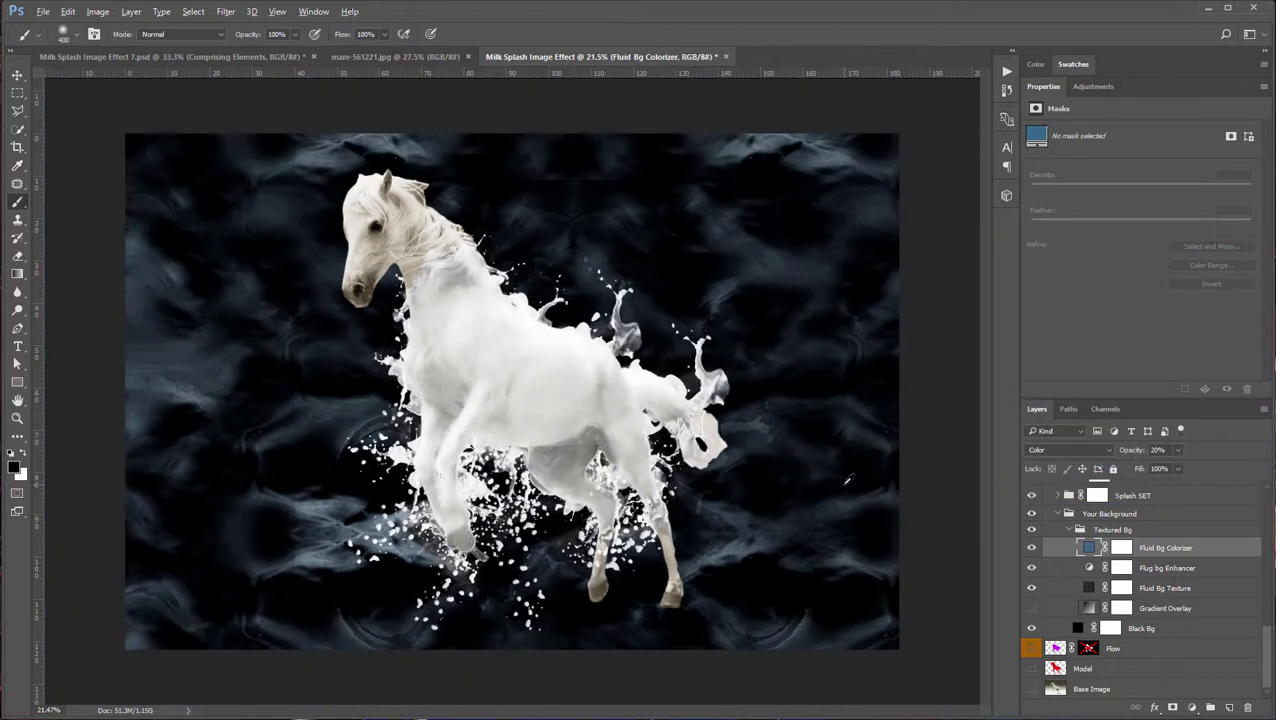
scroll(847, 480, "up", 1)
scroll(1070, 560, "up", 1)
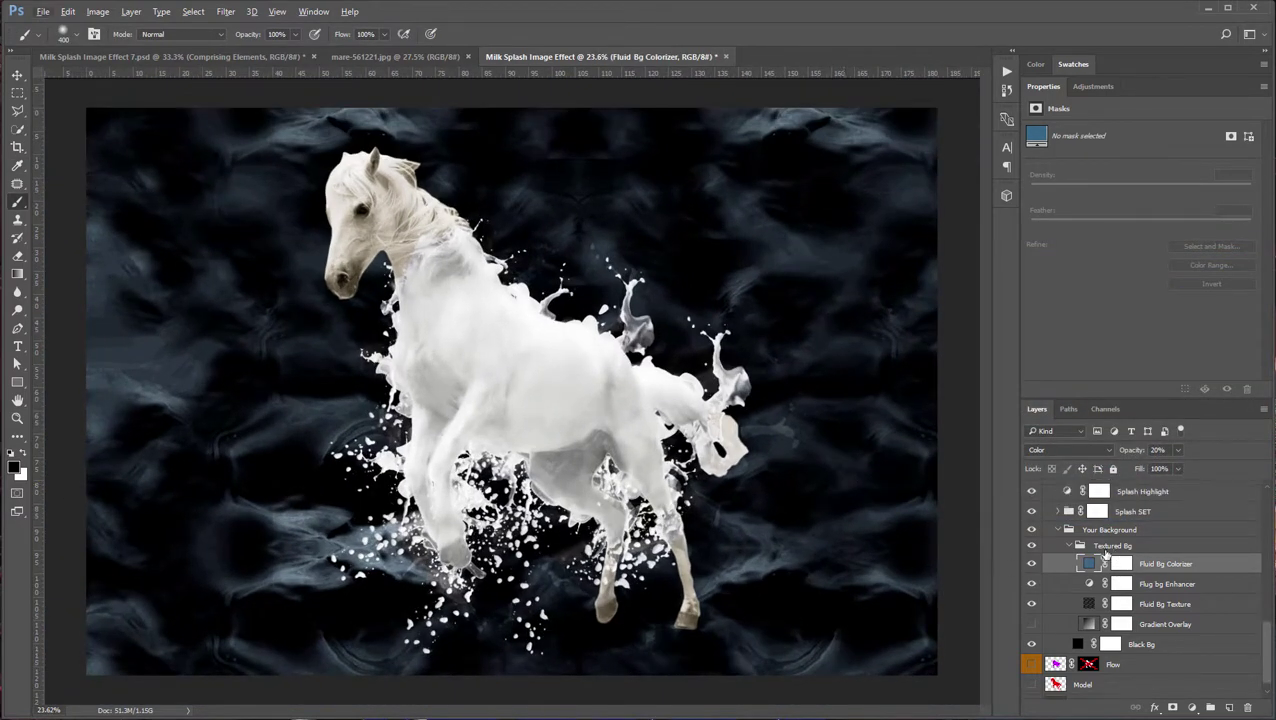
left_click(1074, 550)
- Collapse the Textured Bg group and compare the background hidden versus shown
left_click(1070, 546)
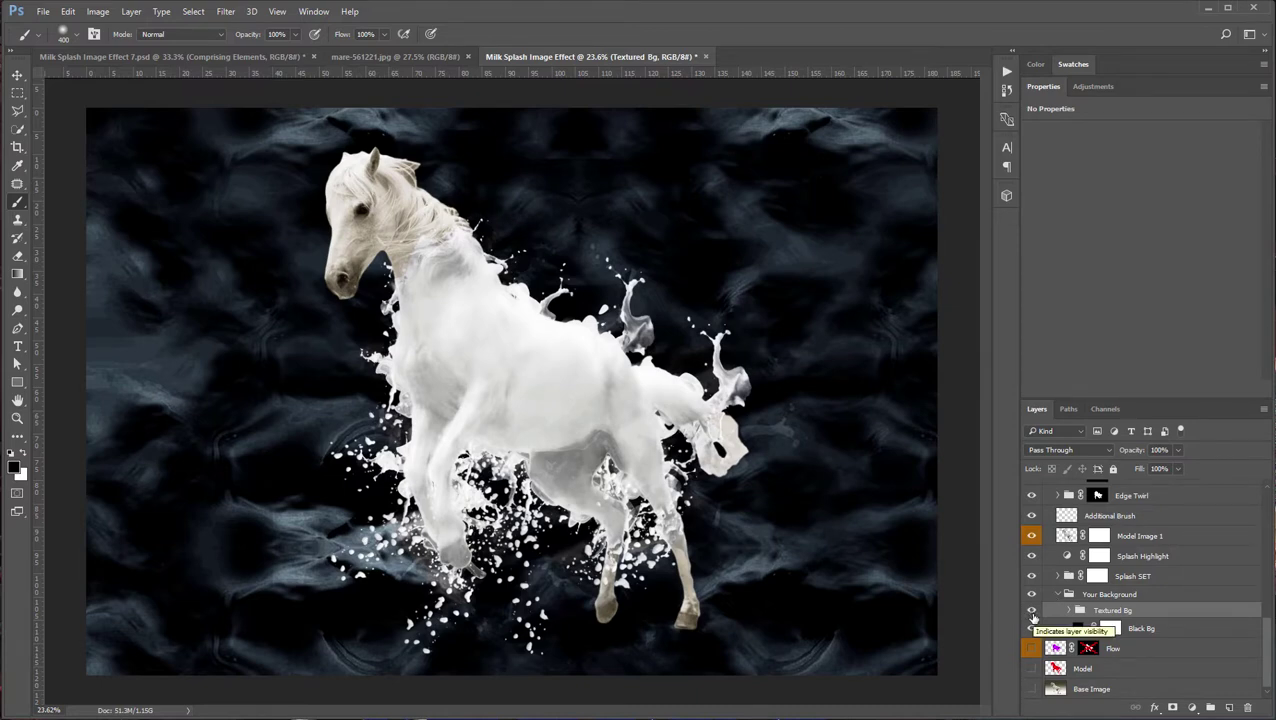
left_click(1032, 612)
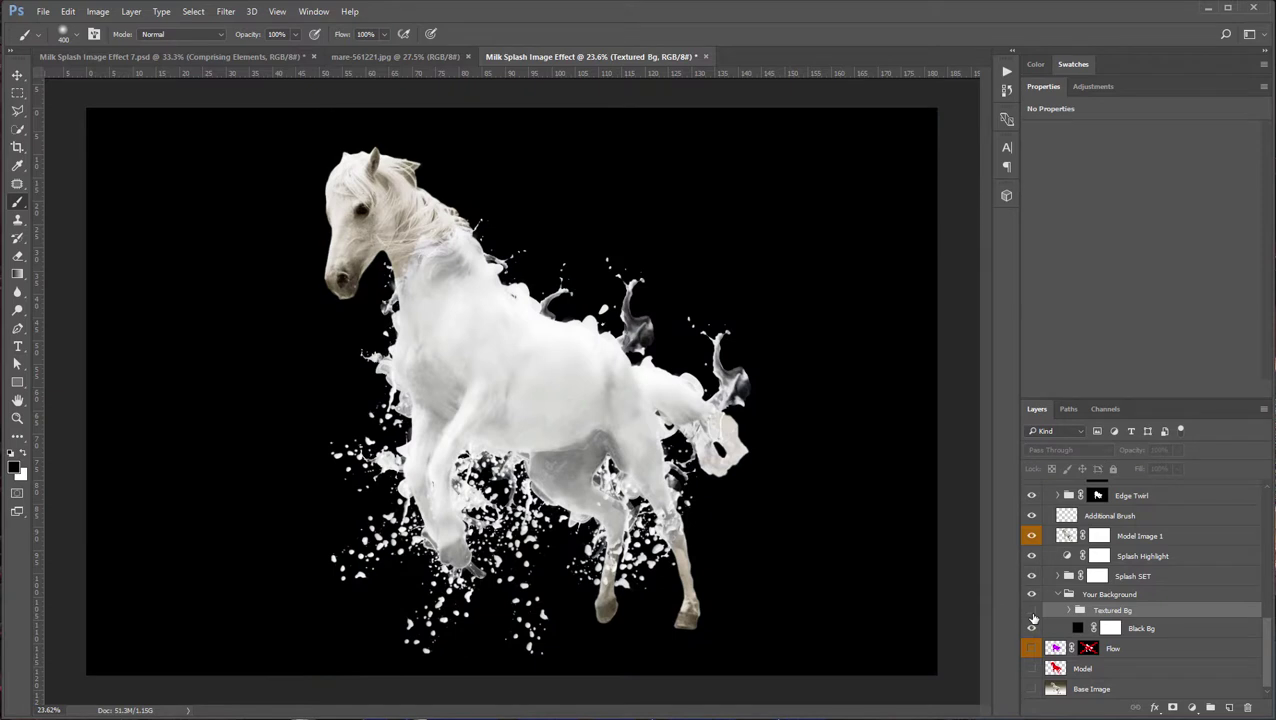
left_click(1032, 611)
left_click(1070, 611)
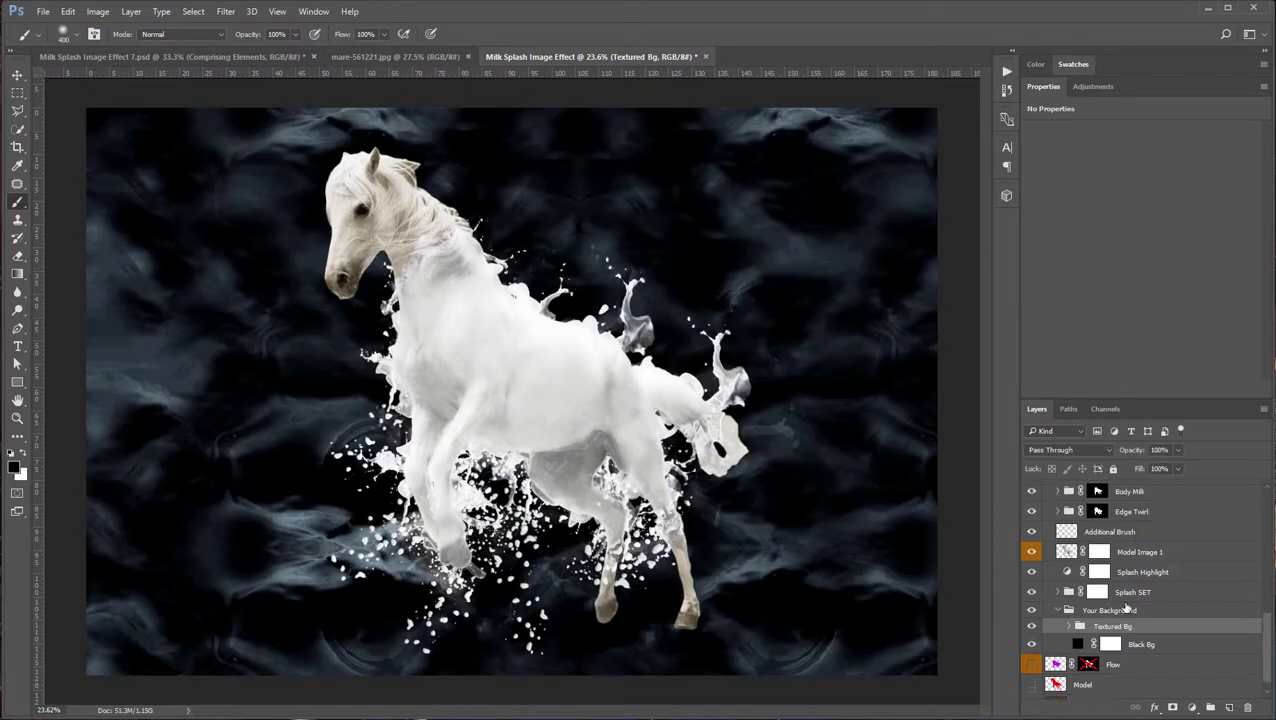
- Collapse the Properties panel and fold the Your Background group closed
left_click(1062, 612)
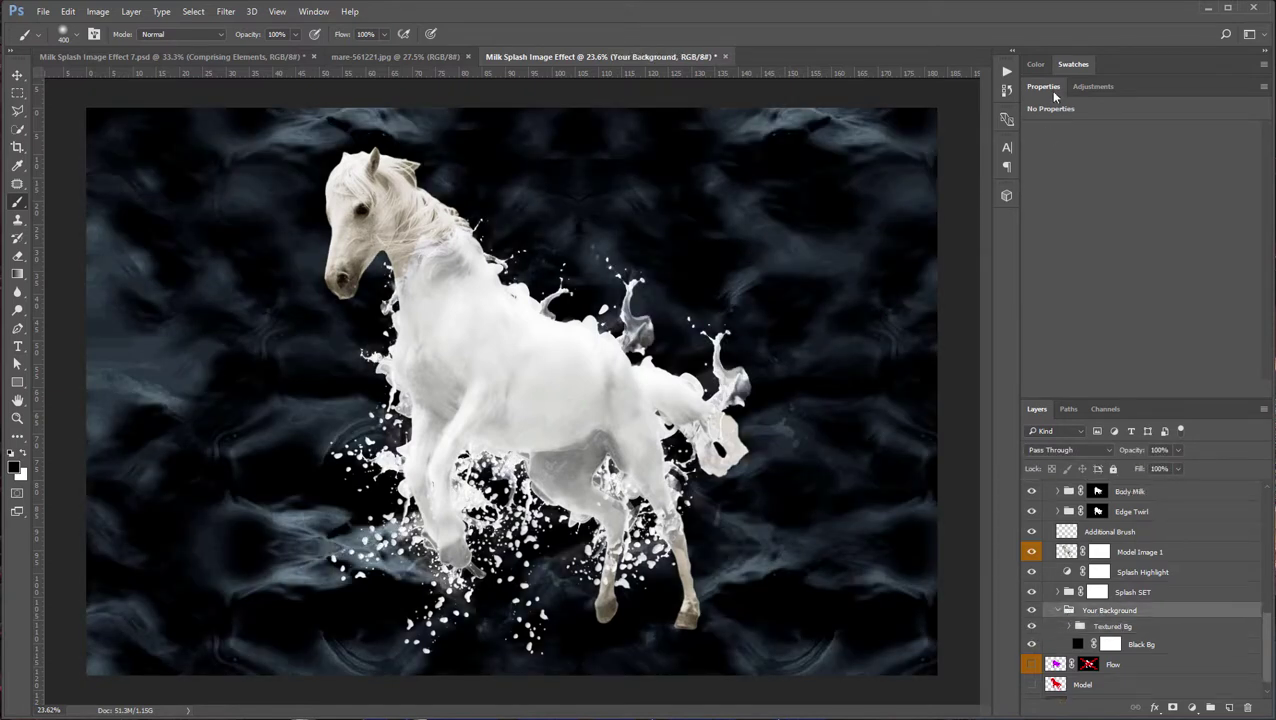
double_click(1043, 87)
scroll(1180, 460, "up", 2)
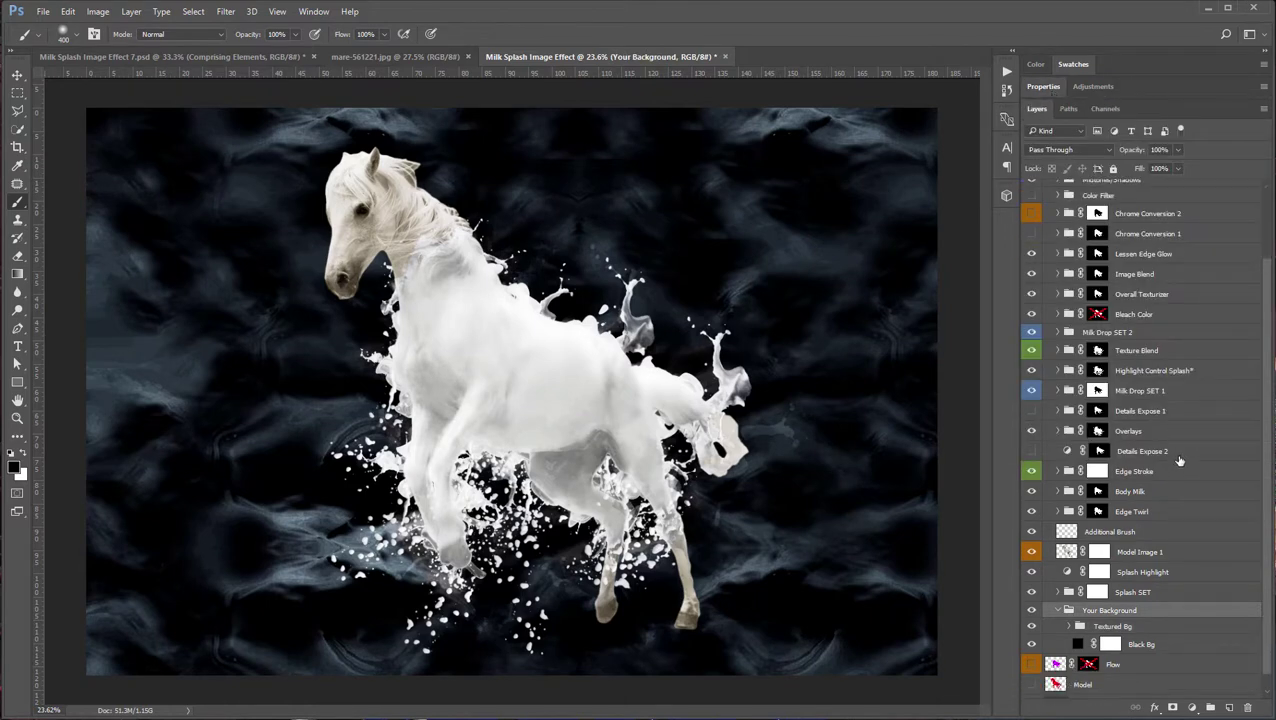
left_click(1062, 612)
scroll(1120, 376, "up", 2)
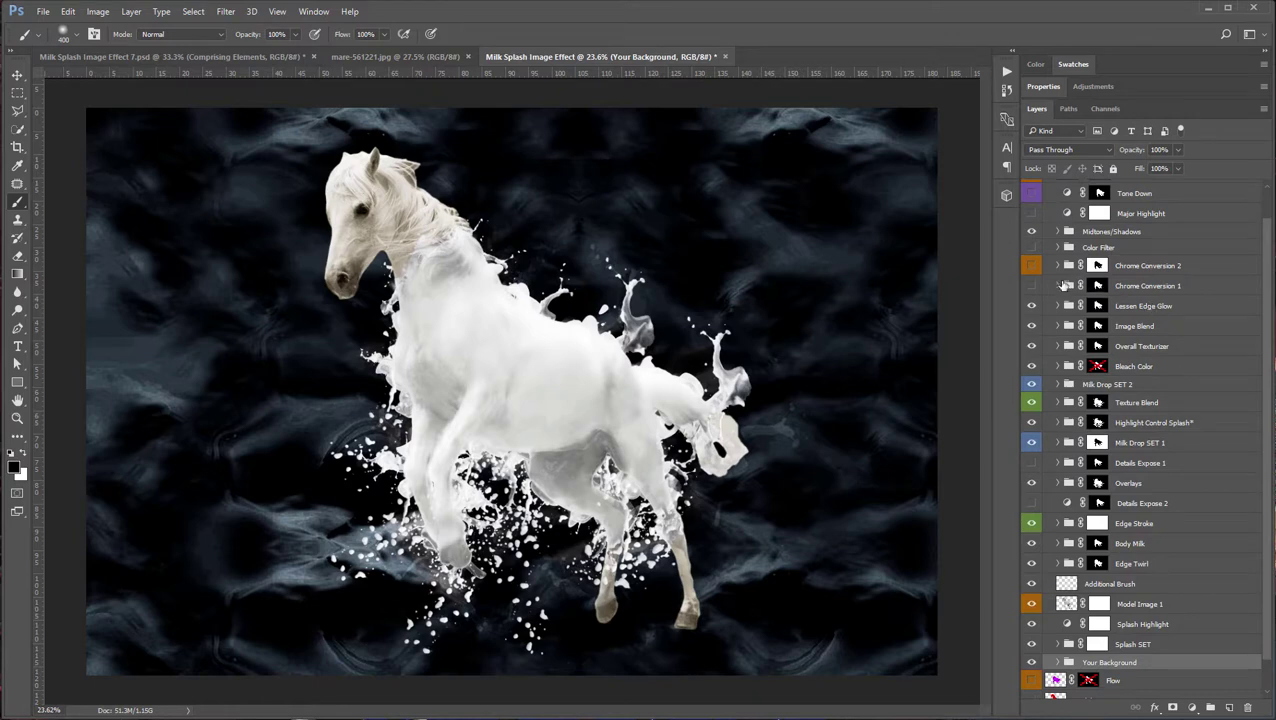
- Turn on Chrome Conversion 2 to add chrome texture to the horse's head
left_click(1031, 267)
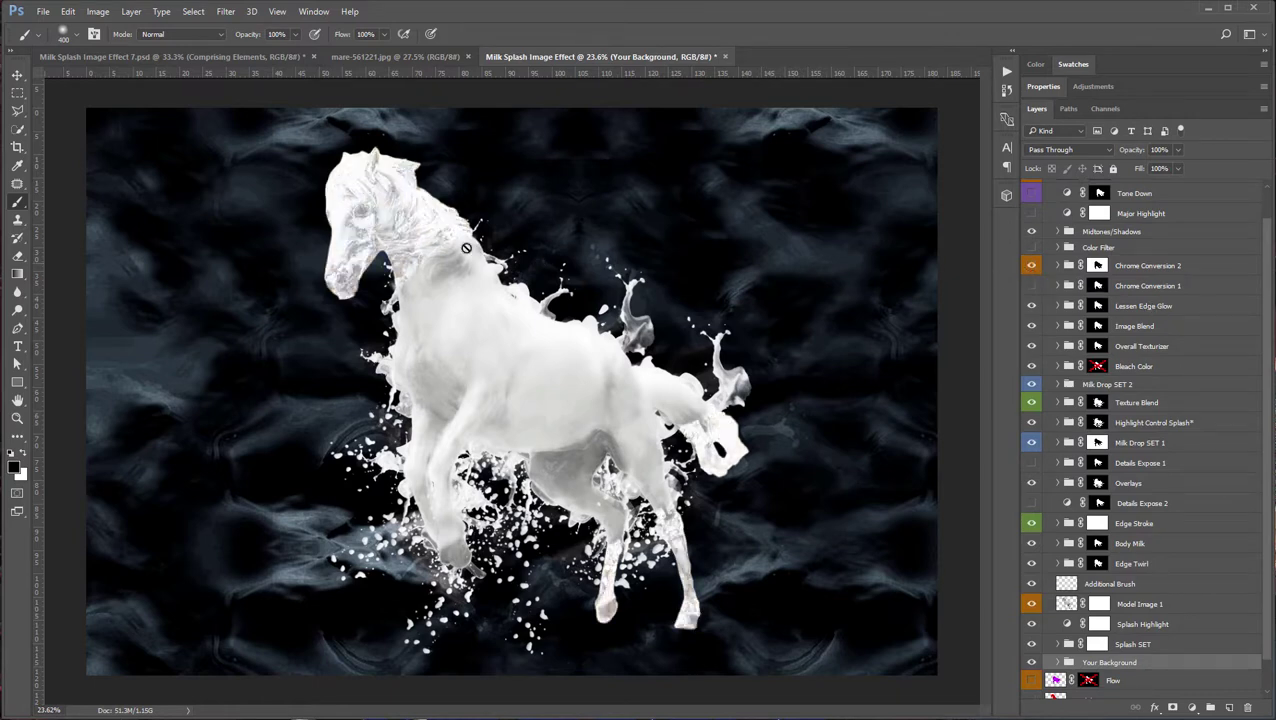
scroll(372, 245, "up", 3)
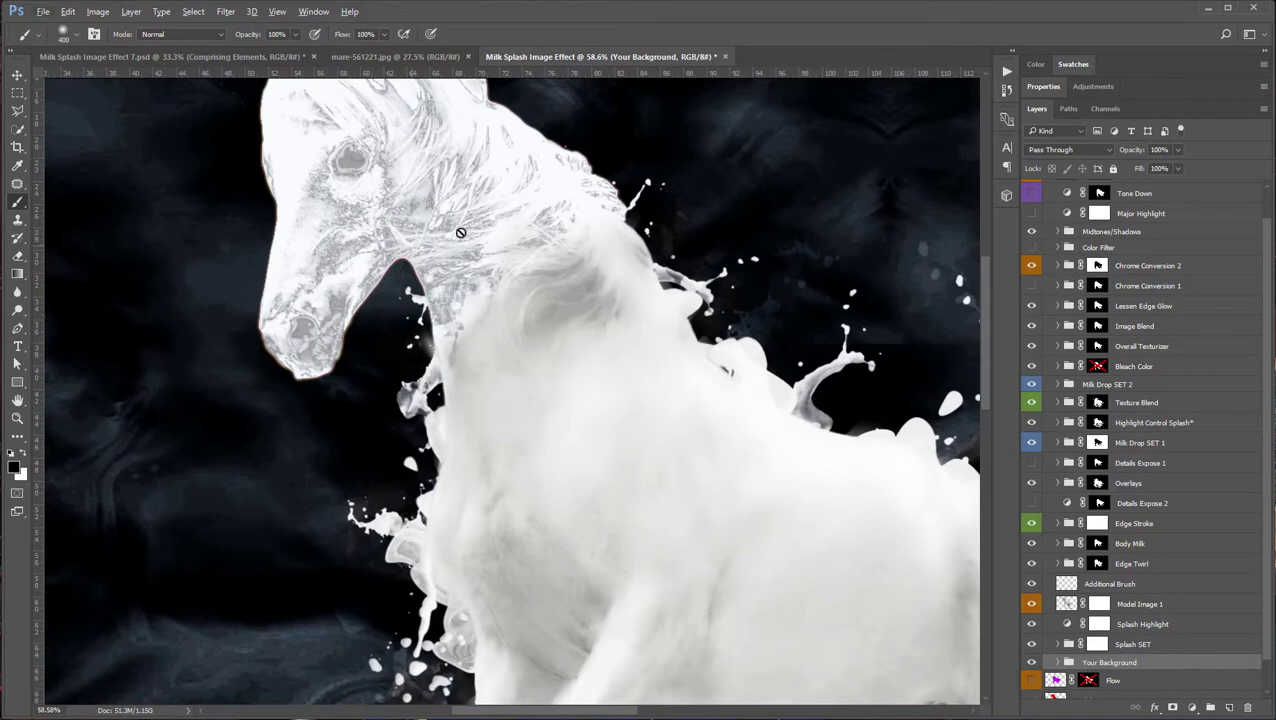
left_click_drag(459, 228, 509, 328)
scroll(509, 328, "down", 4)
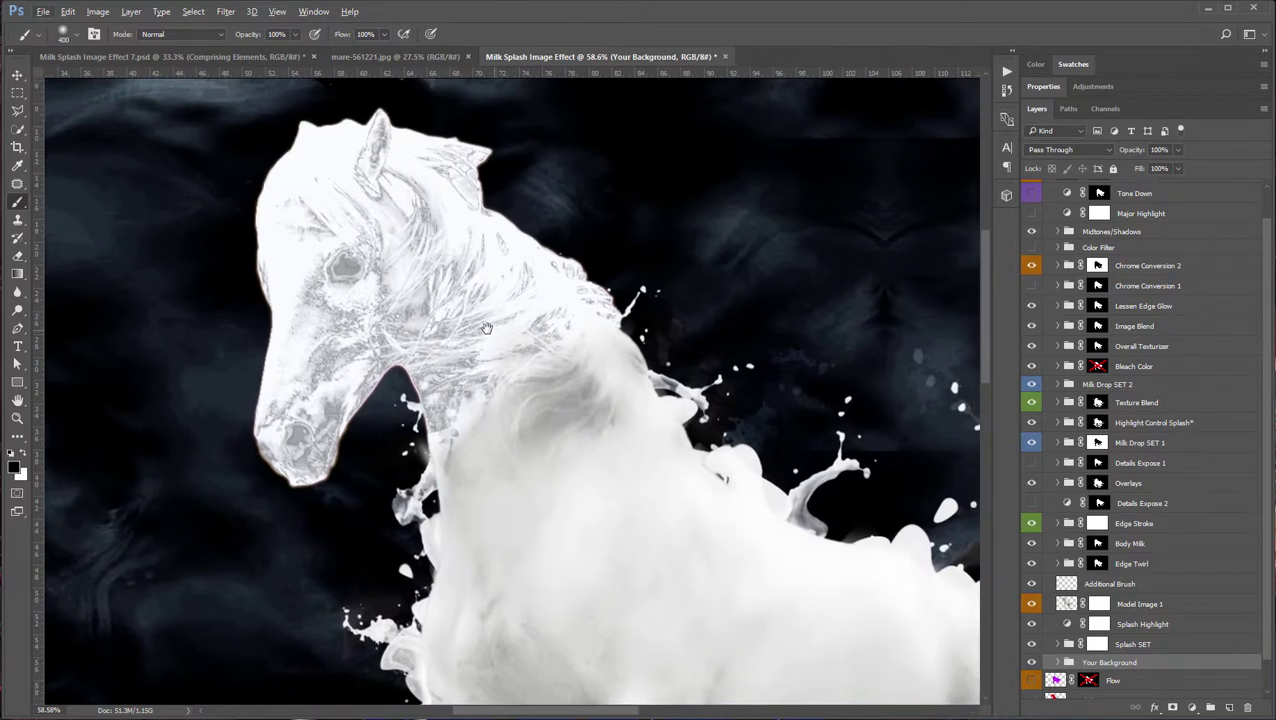
scroll(557, 328, "down", 2)
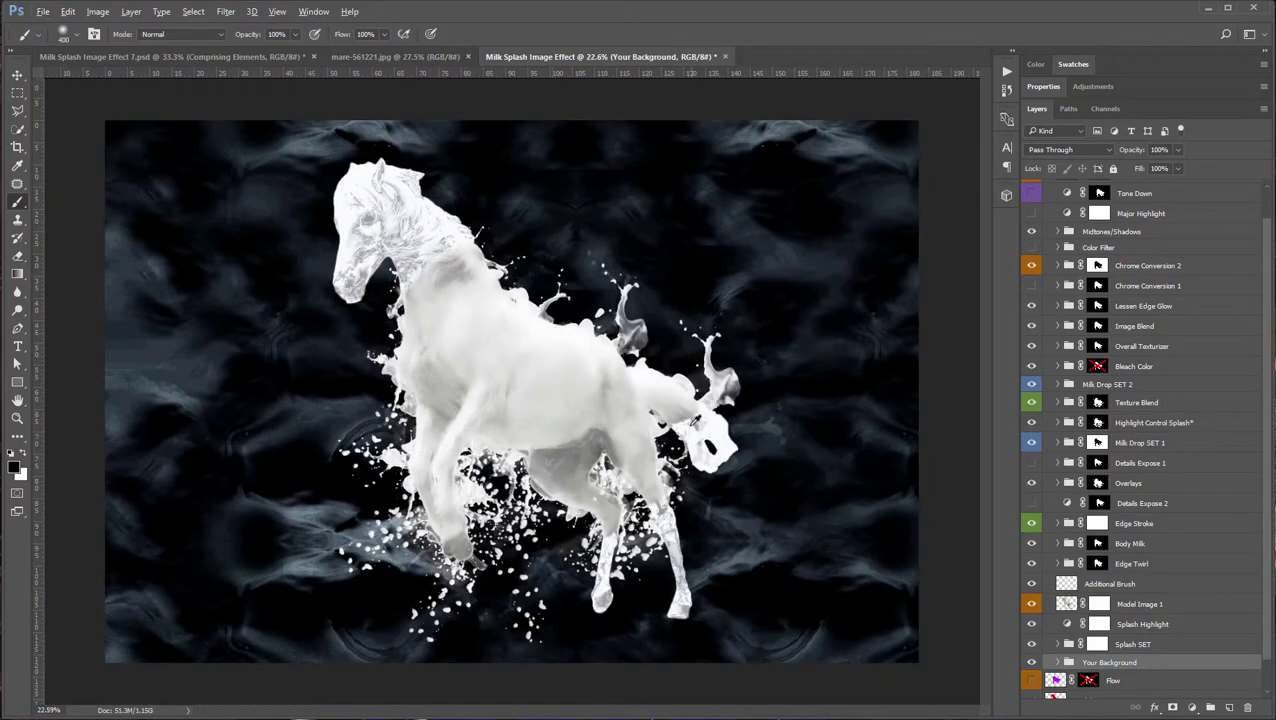
- Paint the Model Image 1 mask around the left hind leg and tail splash
left_click(1141, 606)
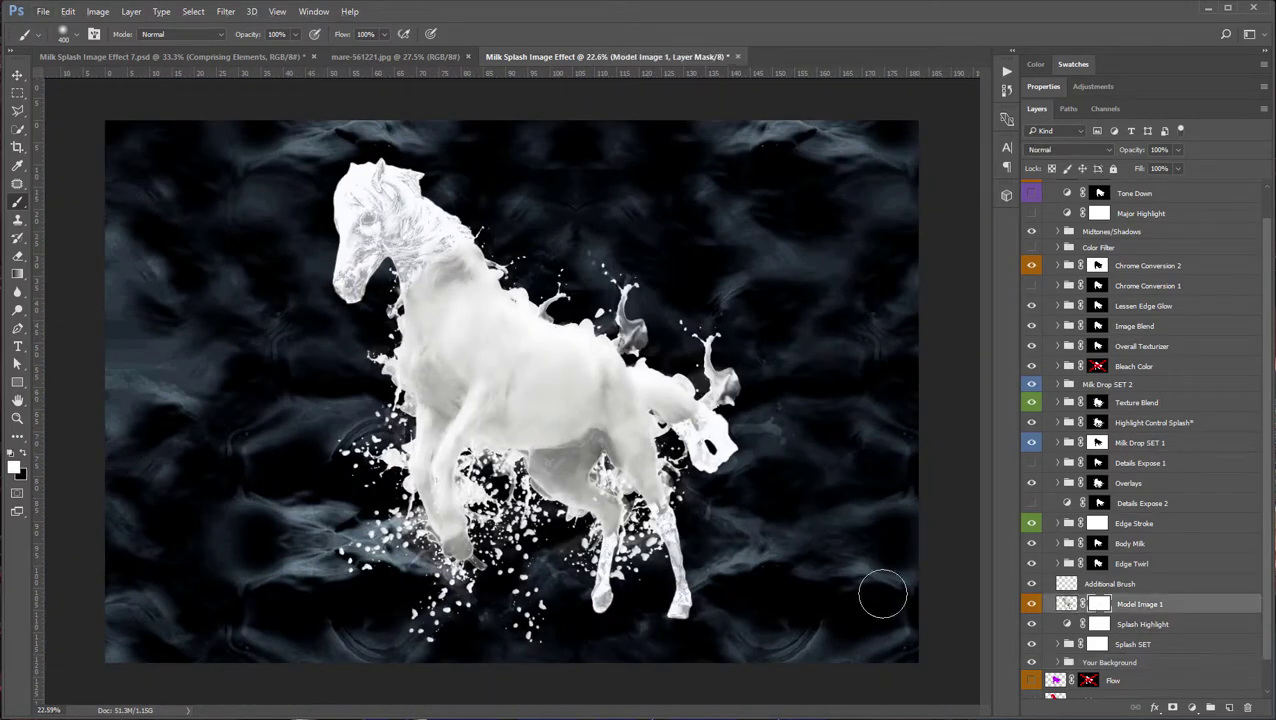
key("x")
mouse_move(633, 603)
left_mouse_down()
mouse_move(600, 575)
mouse_move(610, 540)
left_mouse_up()
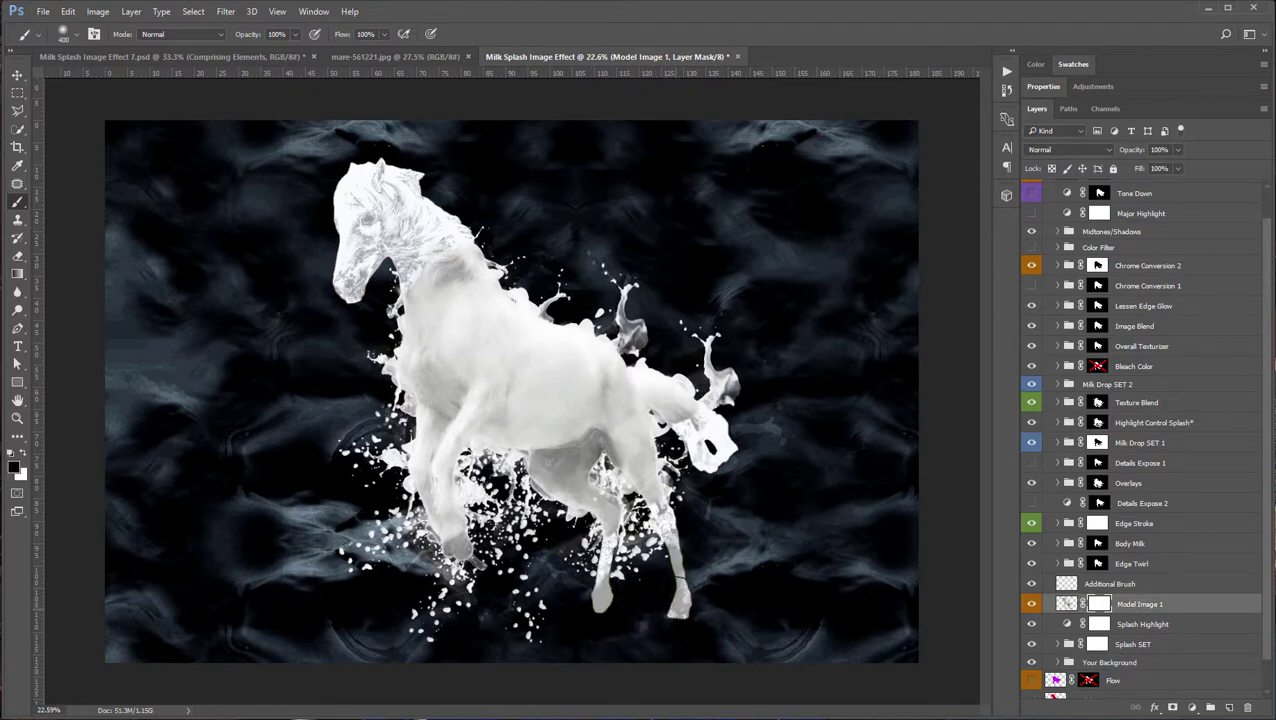
scroll(619, 519, "up", 1)
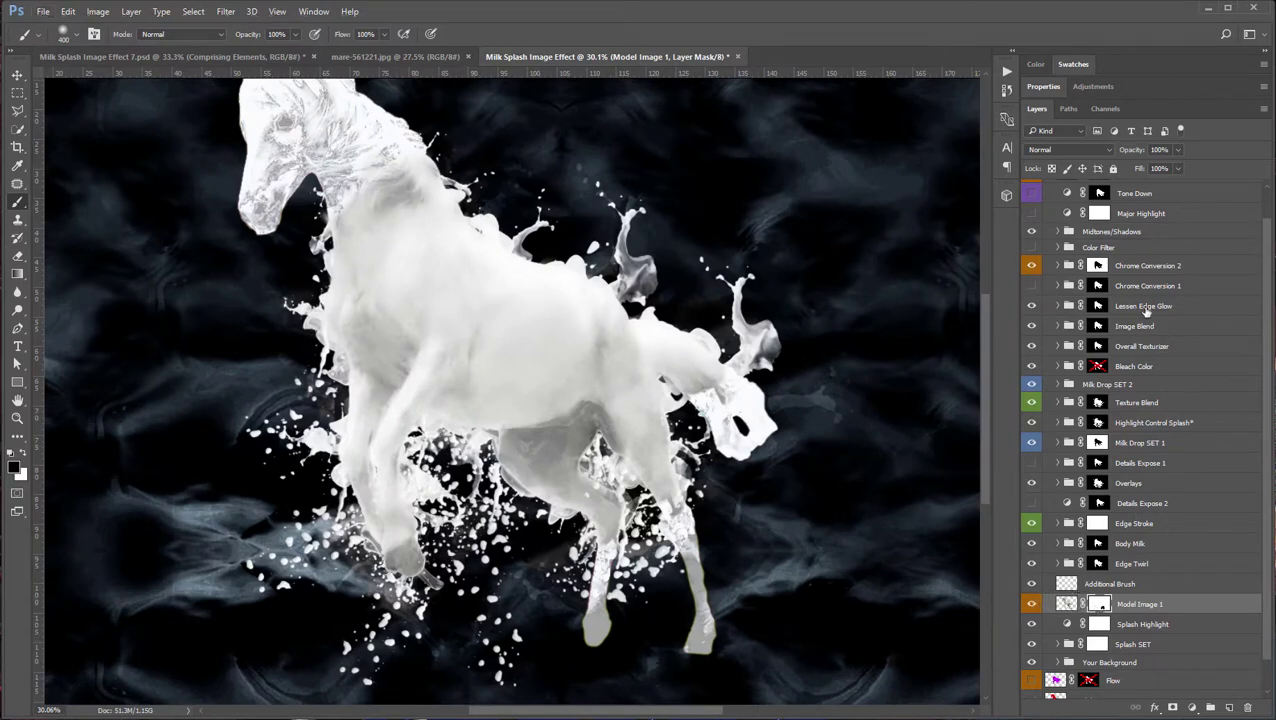
left_click(1136, 270)
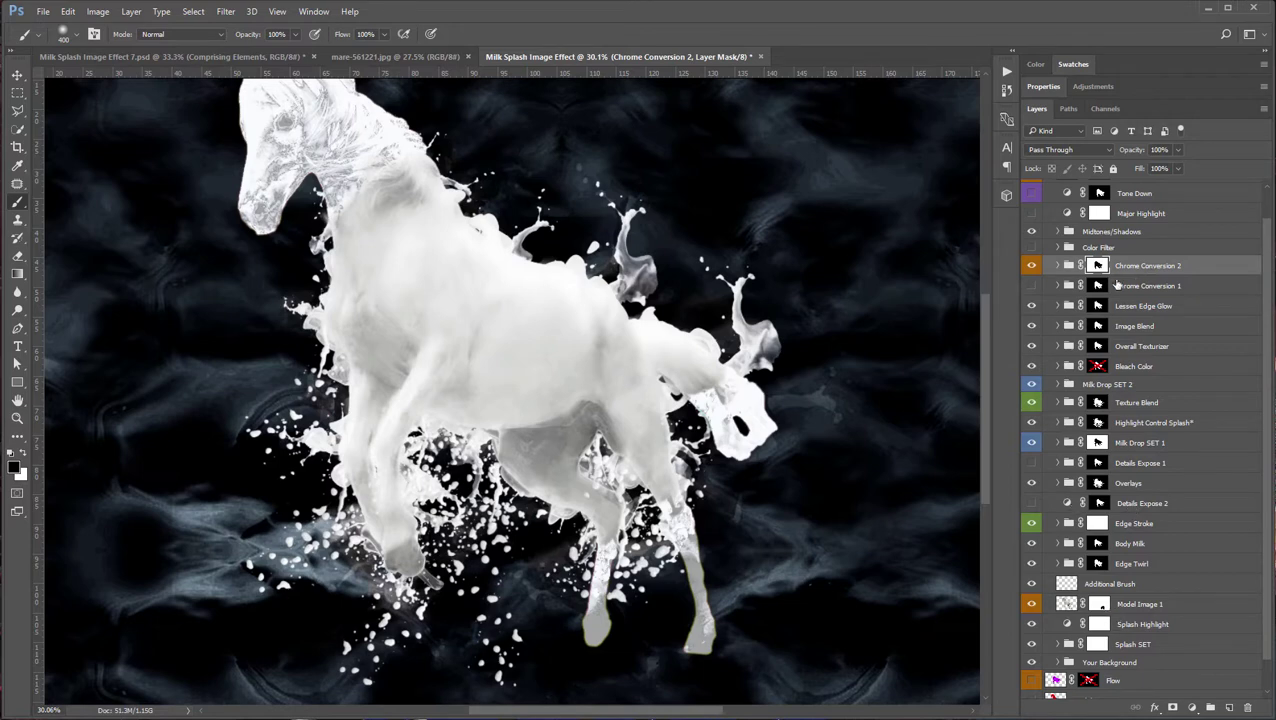
left_click(1100, 607)
left_click(1100, 607)
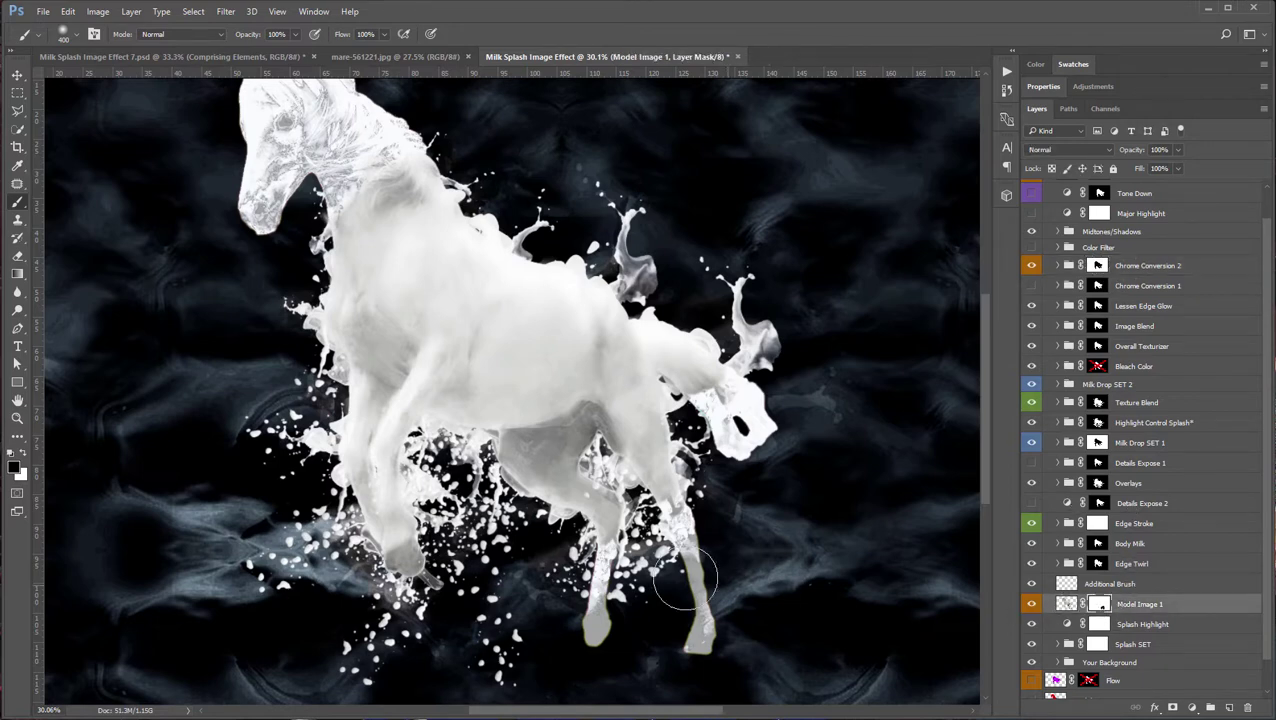
mouse_move(713, 468)
left_mouse_down()
mouse_move(735, 394)
mouse_move(700, 404)
mouse_move(737, 389)
mouse_move(758, 359)
mouse_move(741, 386)
left_mouse_up()
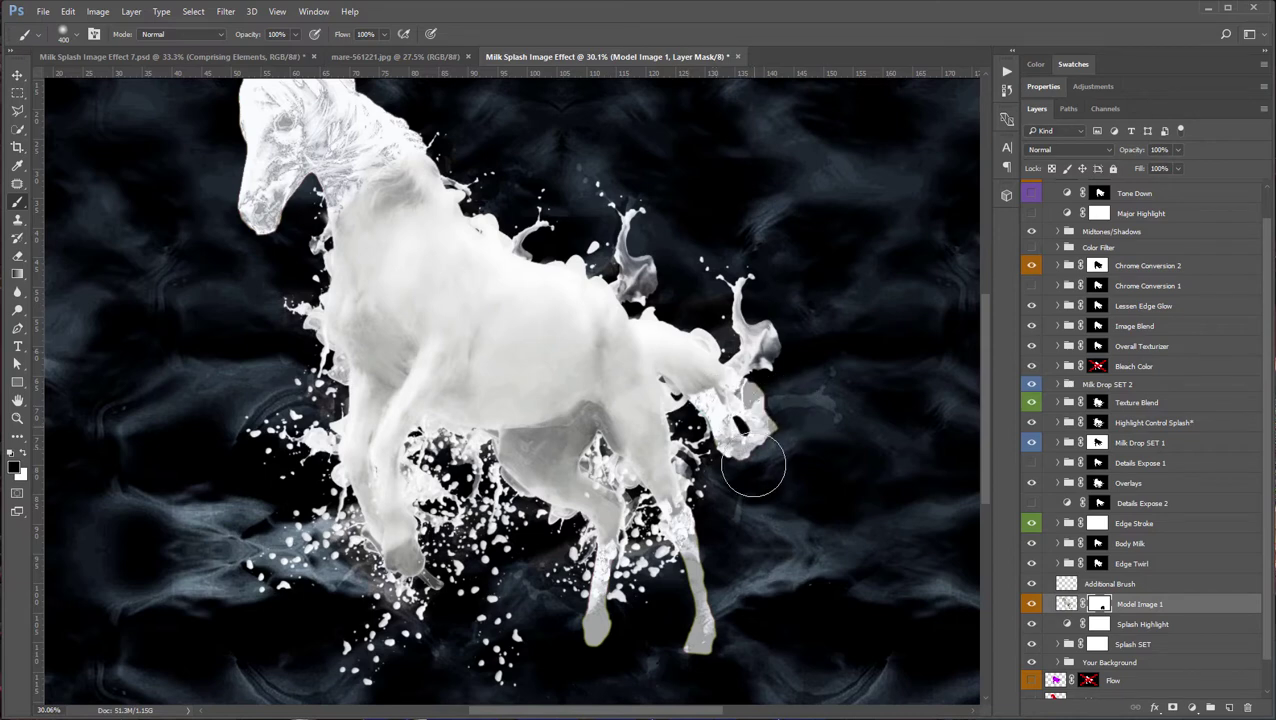
left_click(1099, 286)
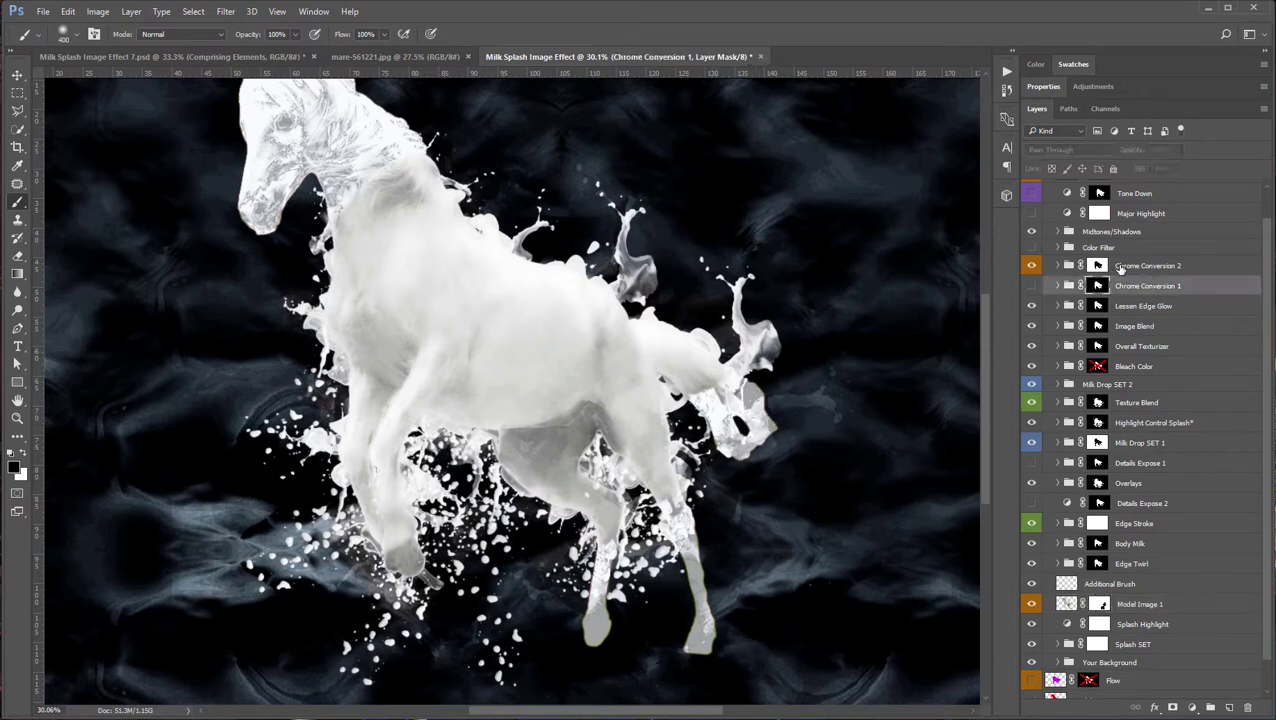
- Mask the Chrome Conversion 2 effect off both hind legs and the rump splash
left_click(1100, 266)
left_click(1058, 265)
mouse_move(704, 573)
left_mouse_down()
mouse_move(696, 645)
mouse_move(662, 502)
left_mouse_up()
left_click_drag(598, 618, 597, 630)
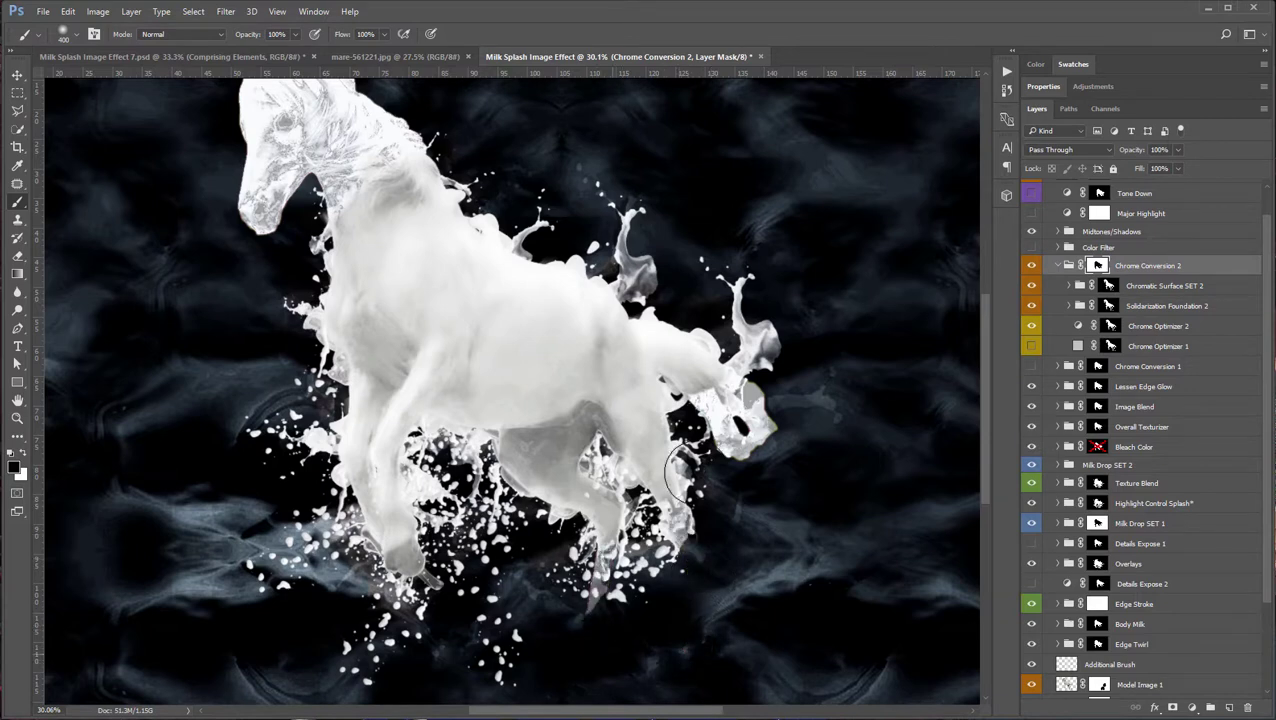
mouse_move(740, 440)
left_mouse_down()
mouse_move(668, 430)
mouse_move(722, 395)
mouse_move(740, 332)
left_mouse_up()
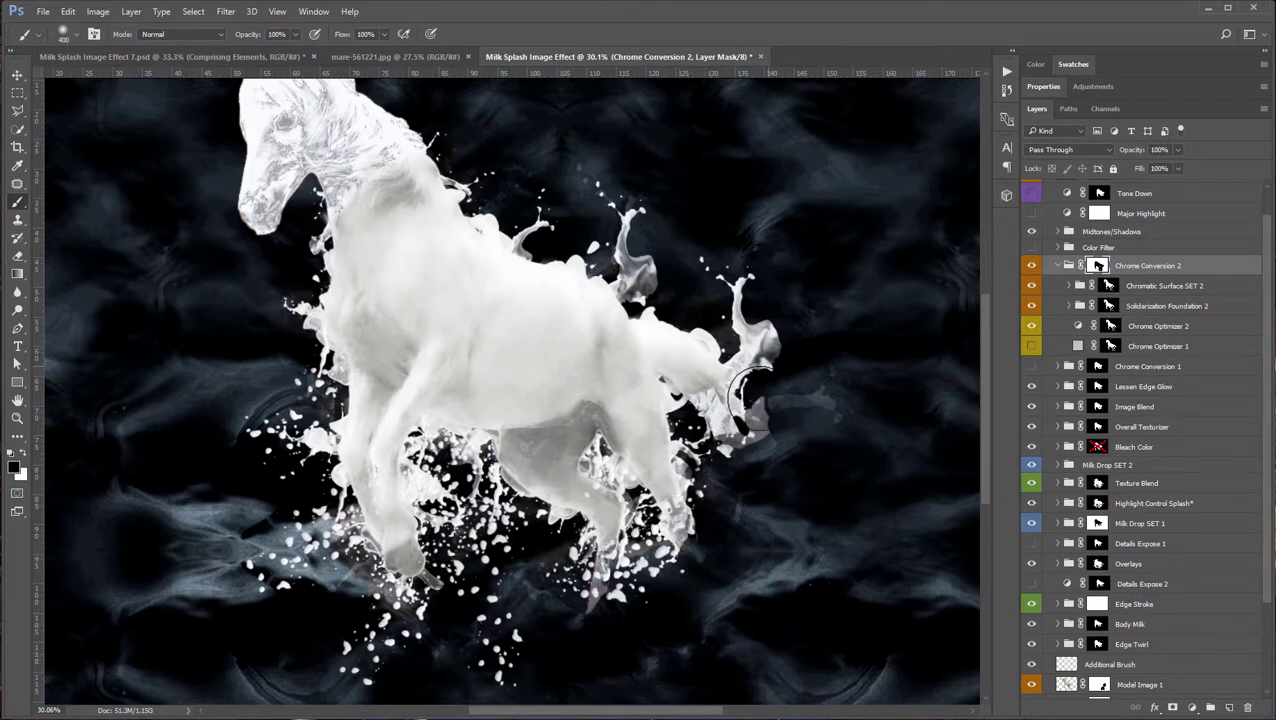
- Hide Textured Bg inside Your Background for a plain black background, then select the Move tool
scroll(663, 423, "down", 2)
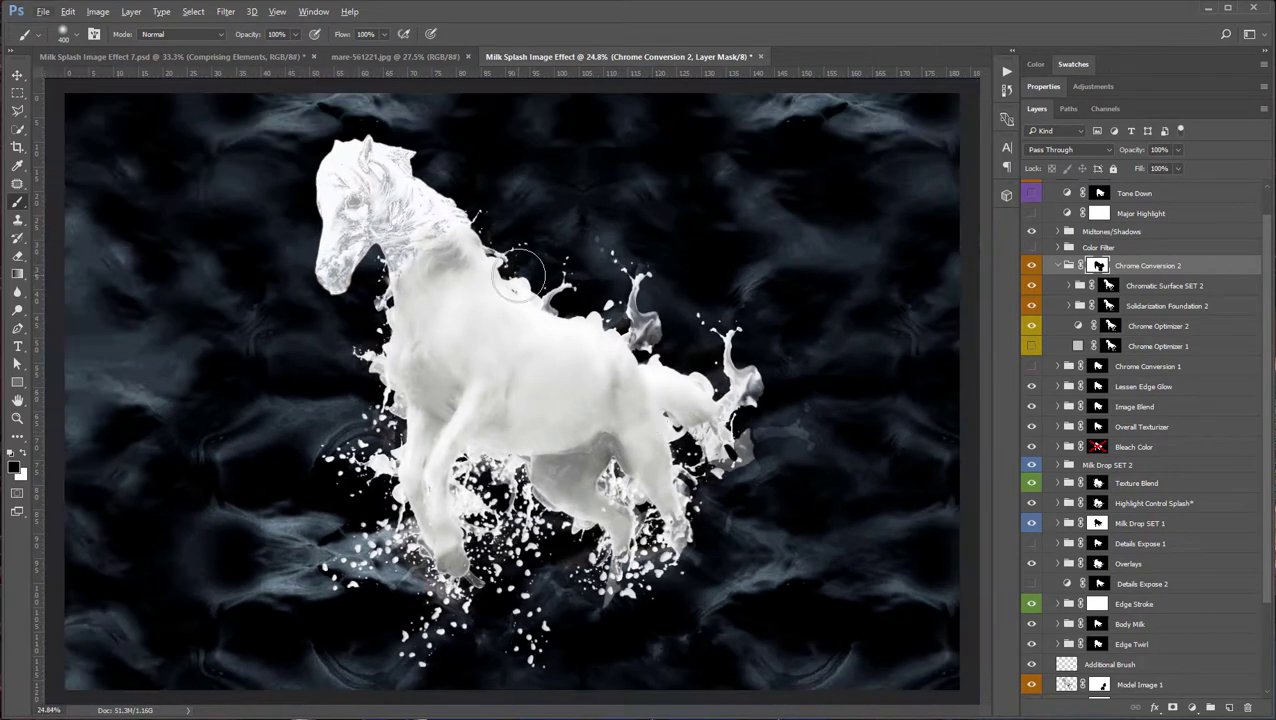
scroll(1188, 632, "down", 3)
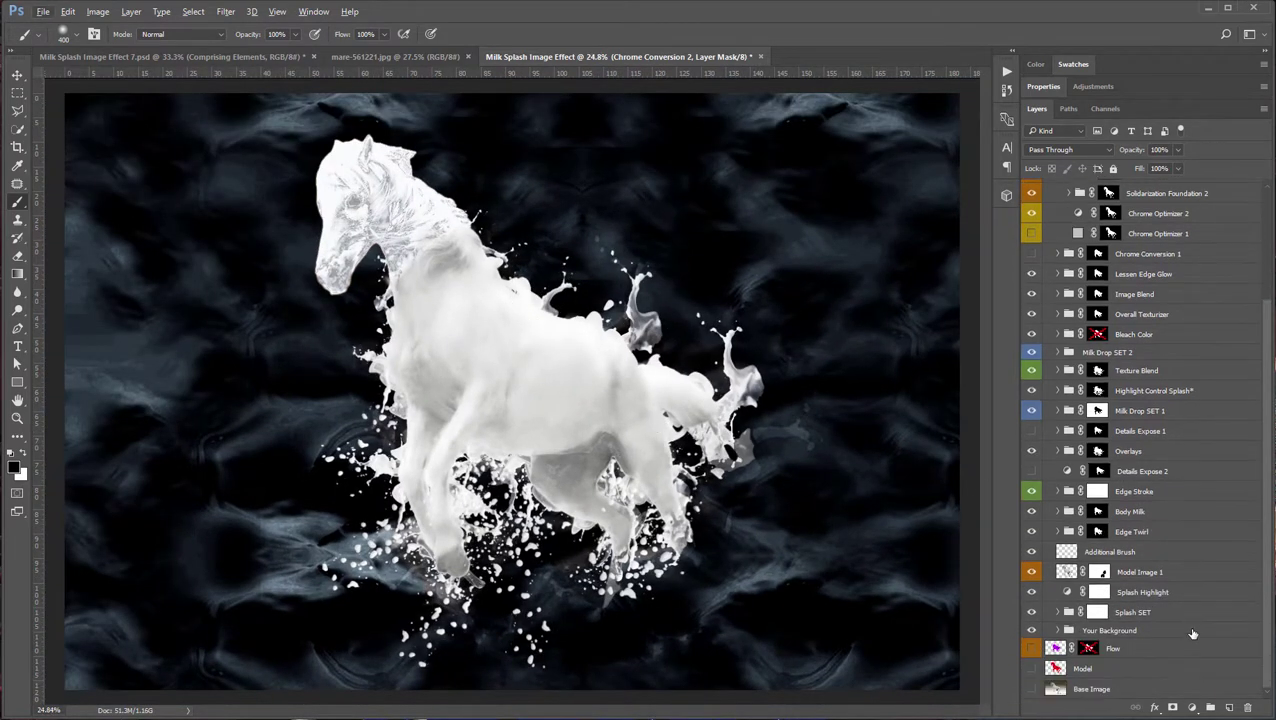
left_click(1058, 631)
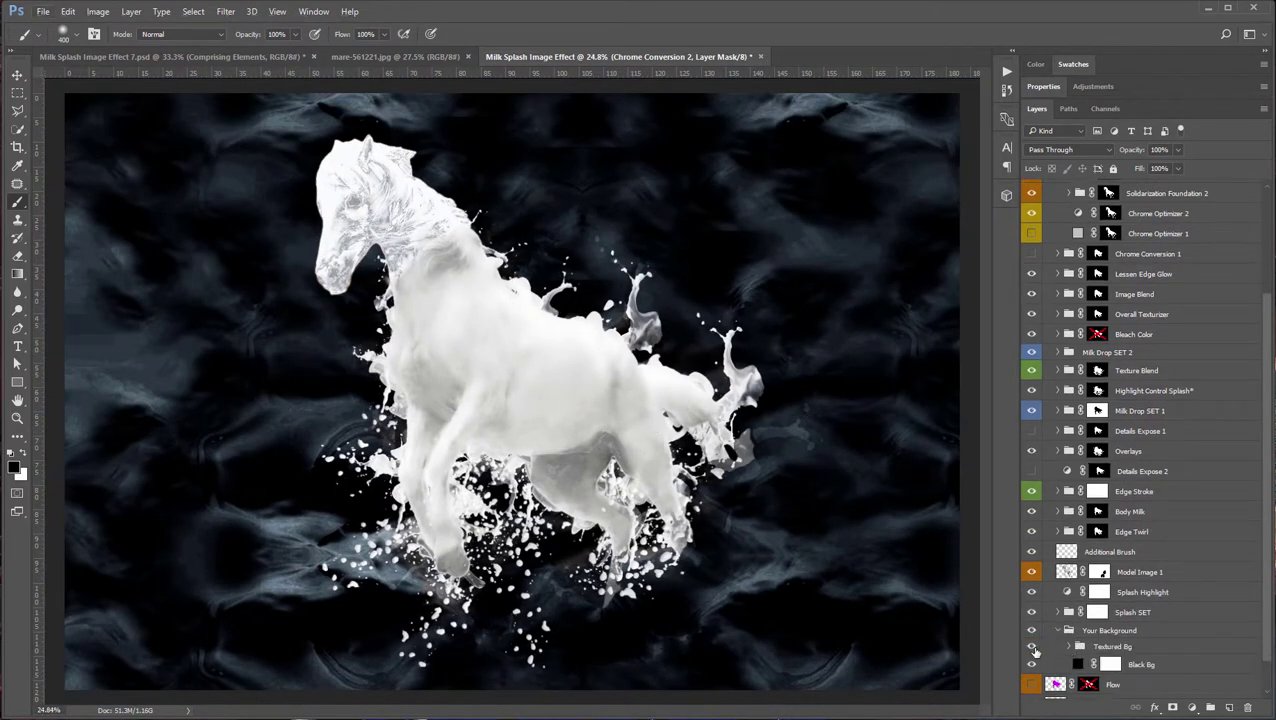
left_click(1031, 646)
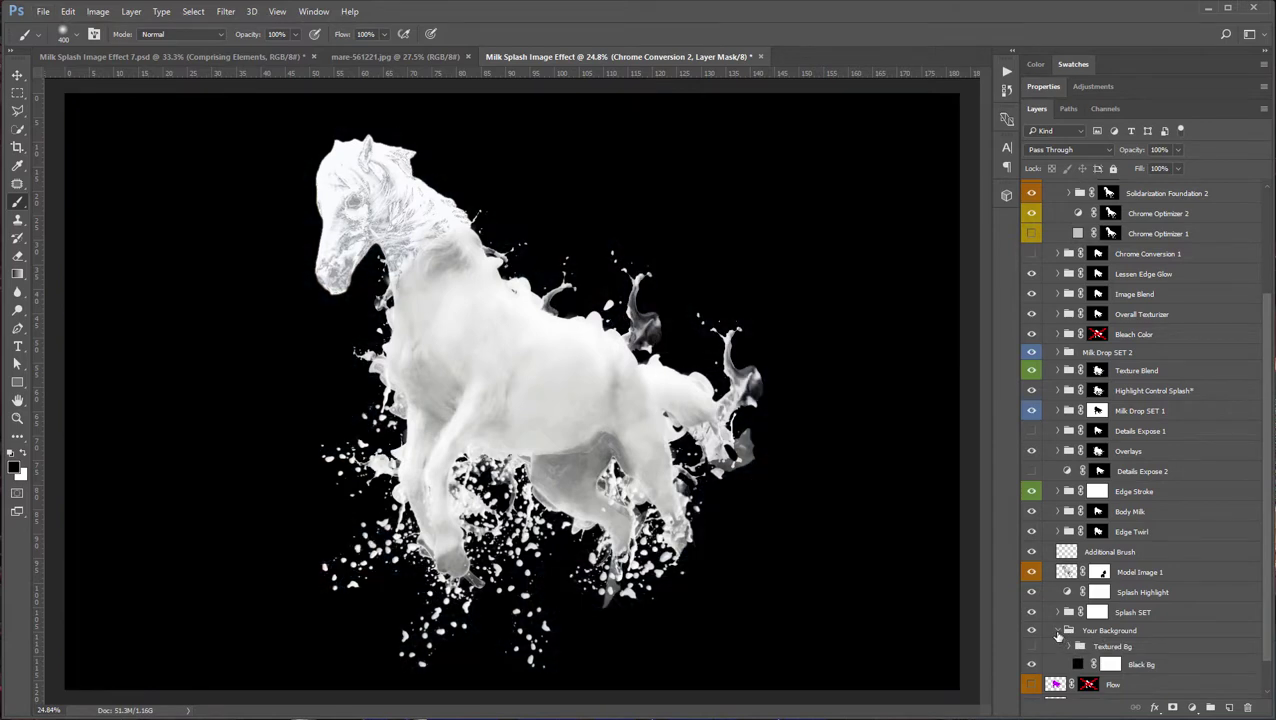
left_click(1058, 631)
key("v")
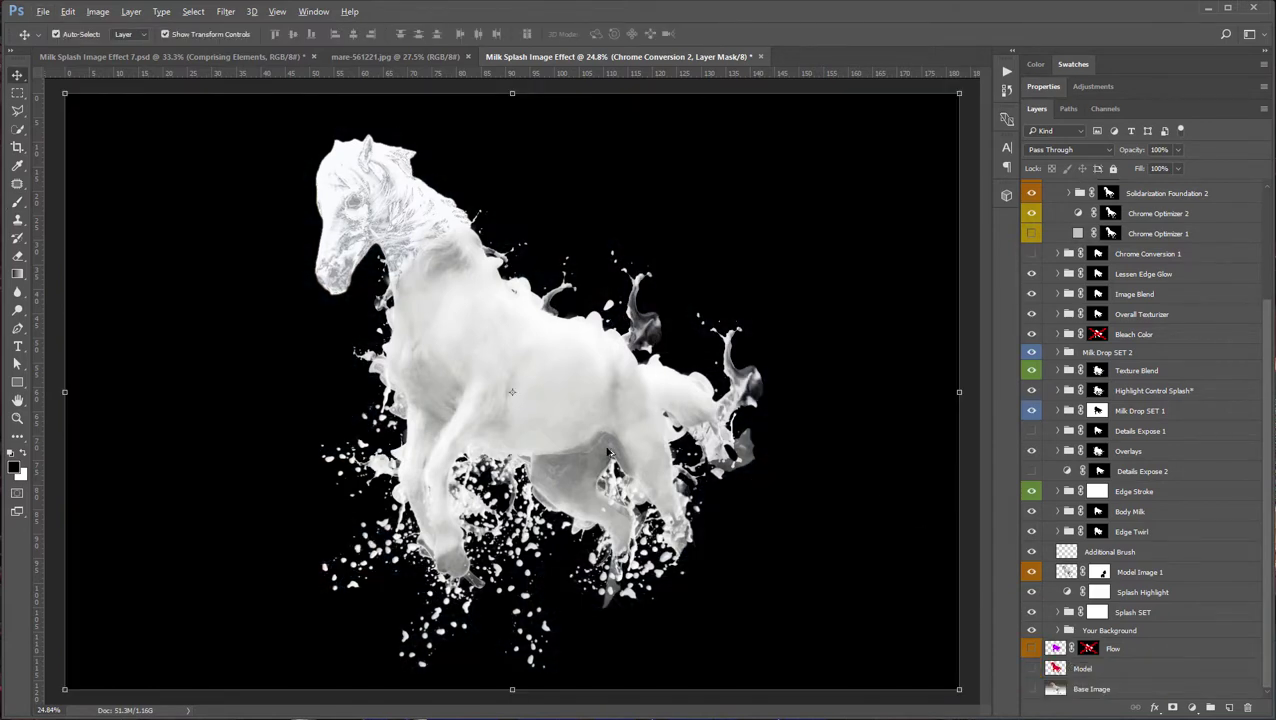
scroll(607, 452, "up", 1)
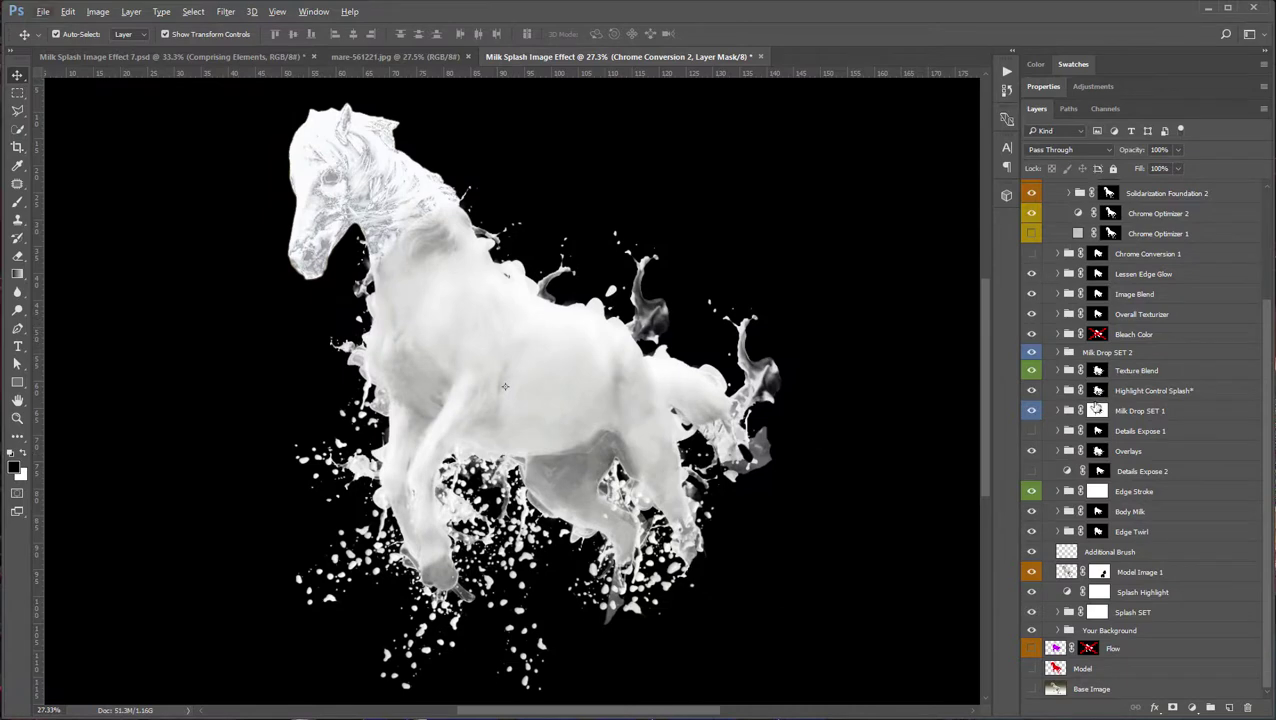
- Open the Actions list, fold Milk Photography's steps, and play the Splash 2 action
left_click(1006, 74)
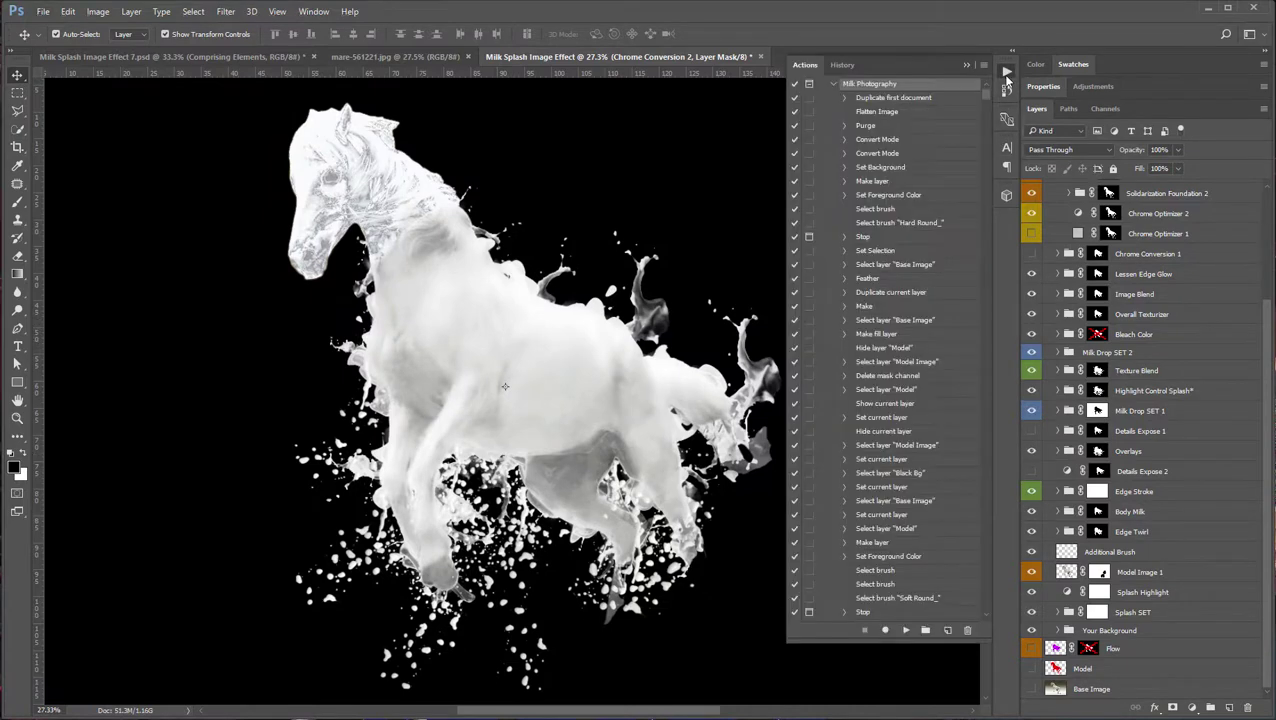
left_click(832, 84)
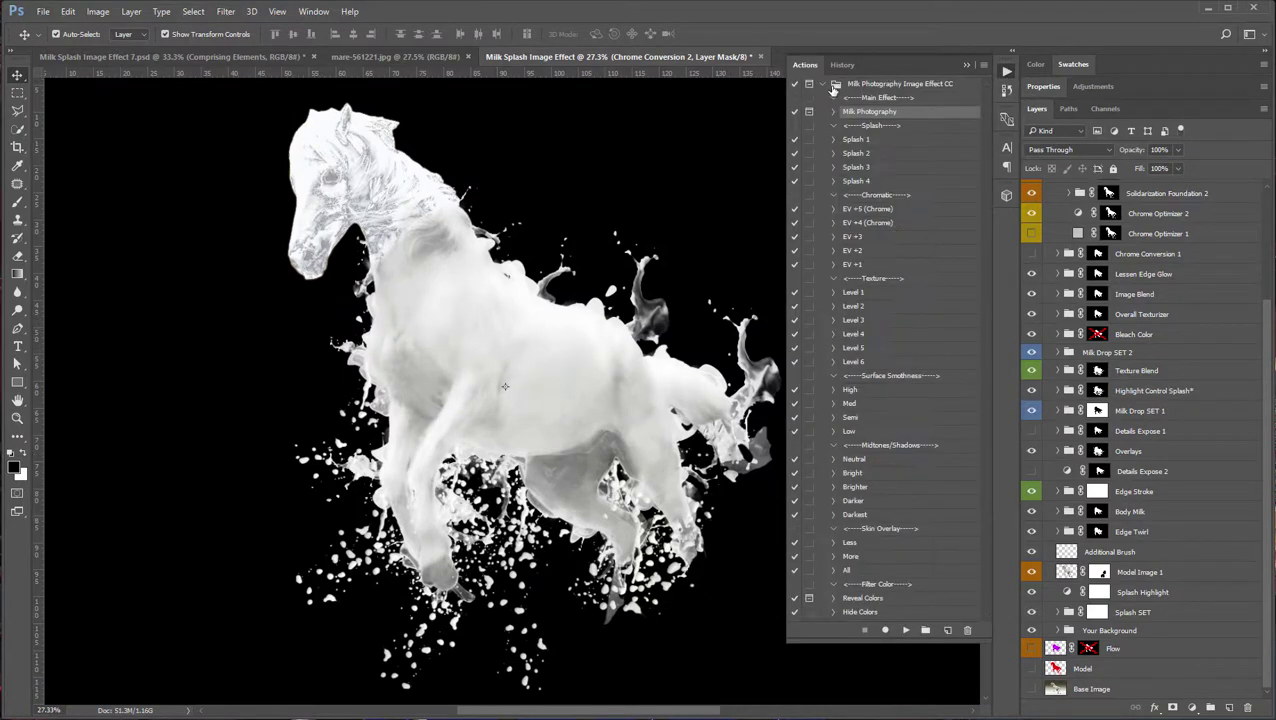
left_click(867, 141)
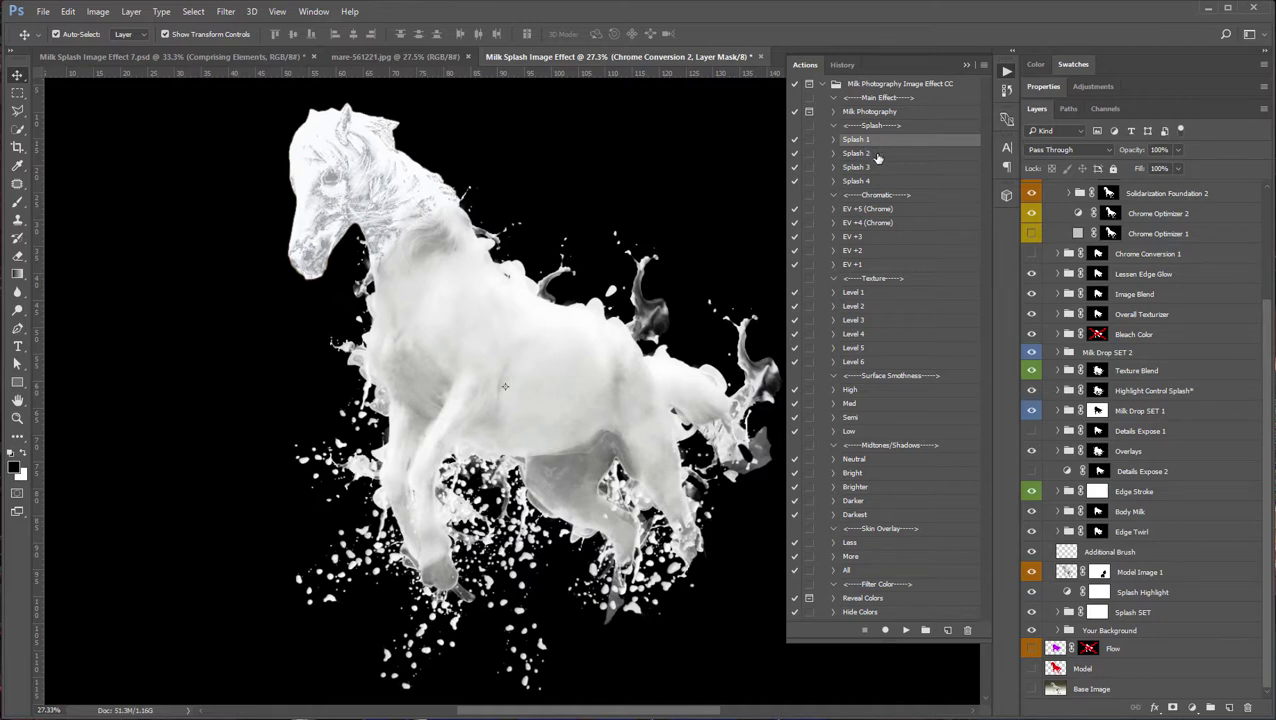
left_click(876, 155)
left_click(905, 631)
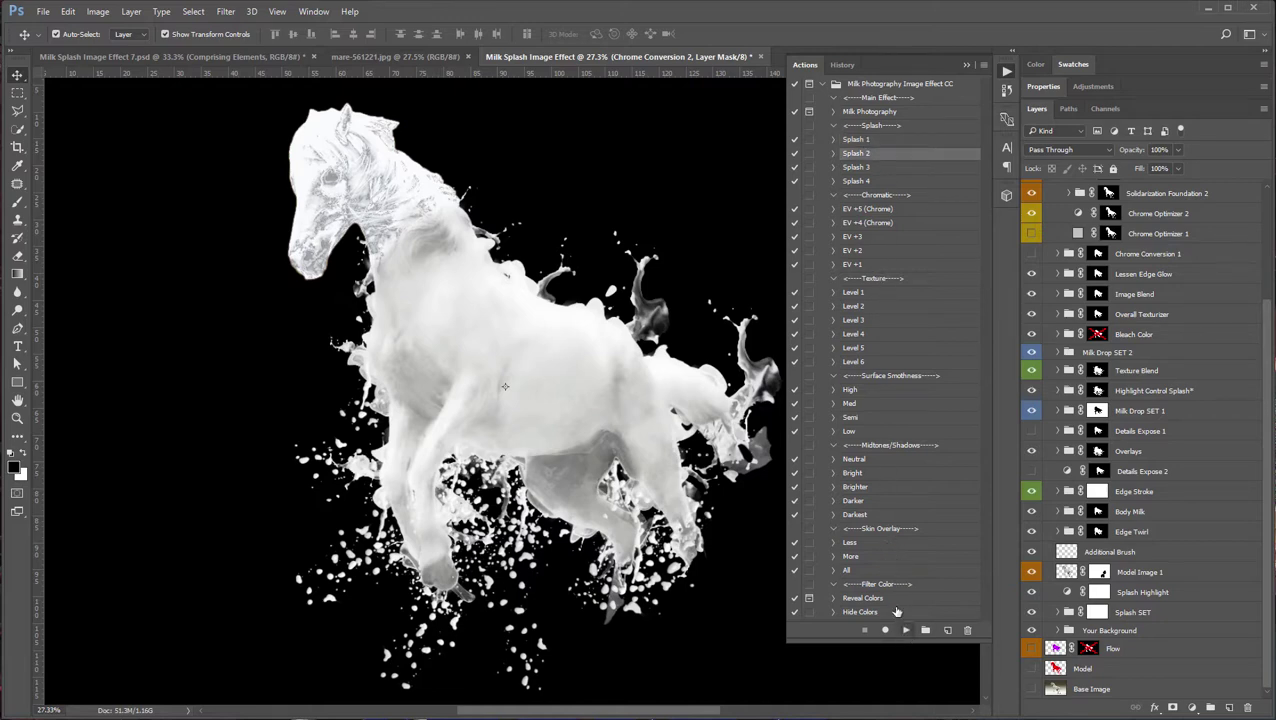
- Play the Splash 3 and then Splash 4 splash actions in turn
left_click(855, 167)
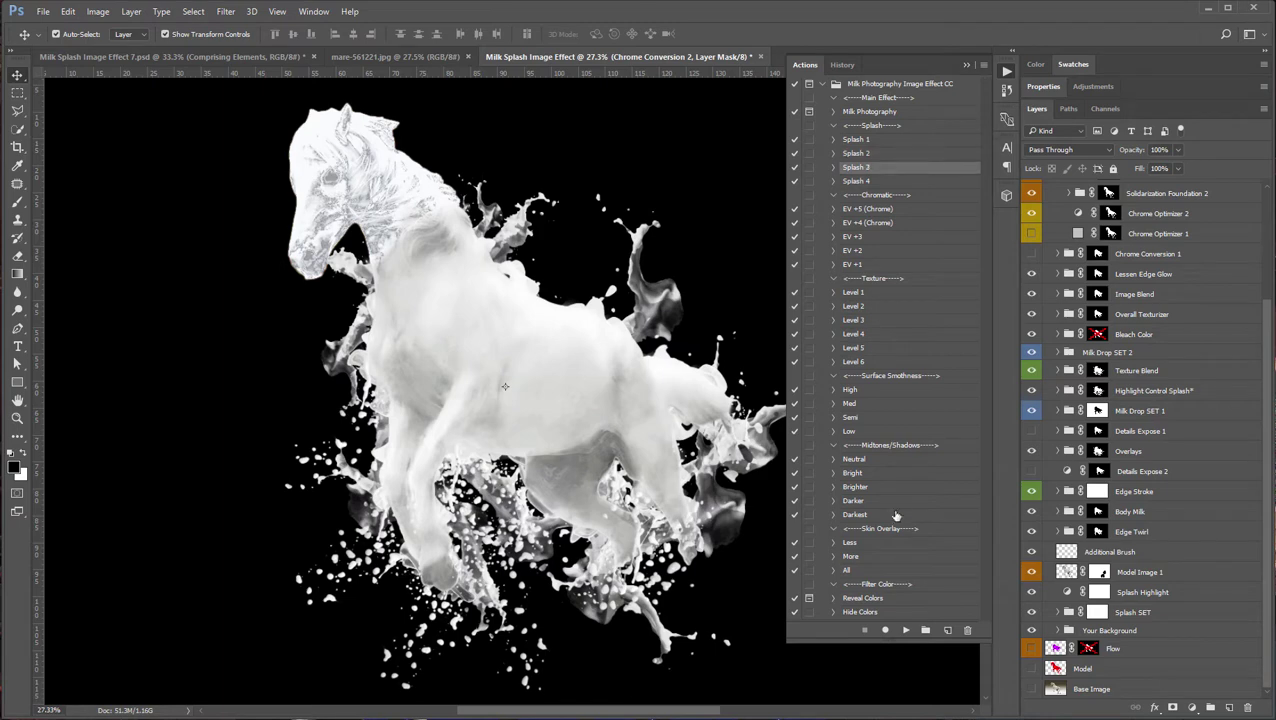
left_click(905, 630)
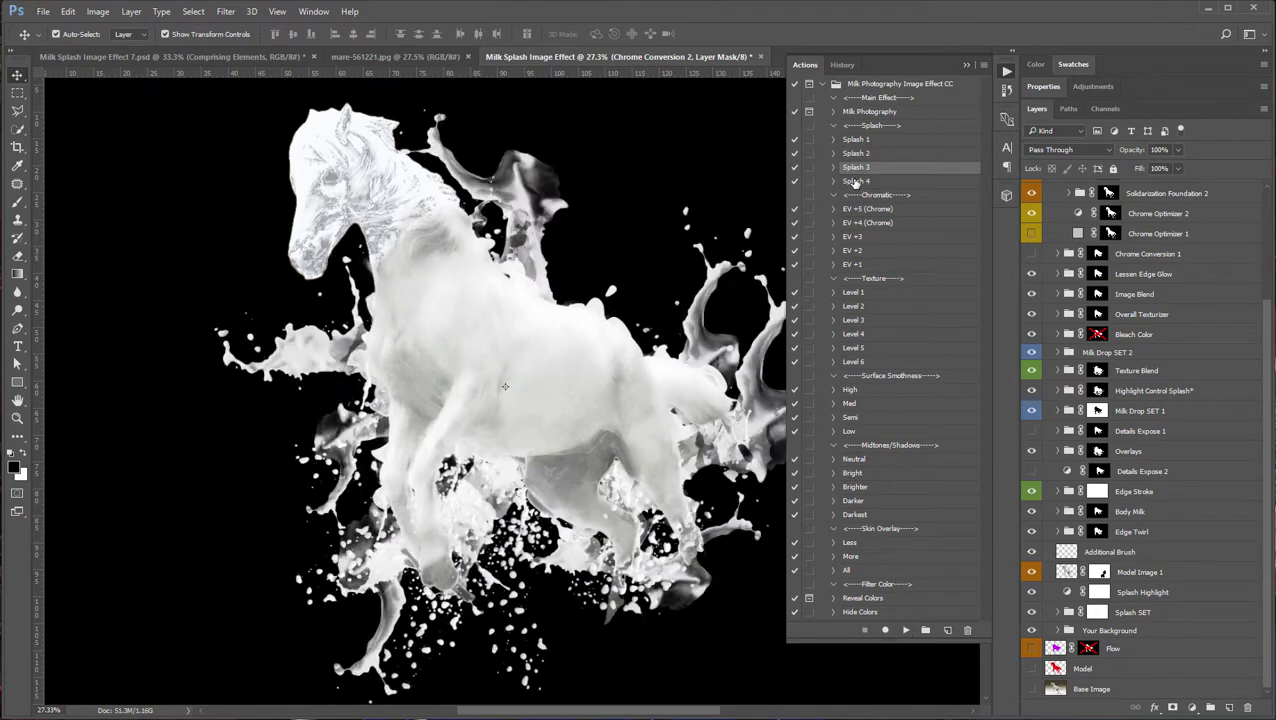
left_click(852, 182)
left_click(905, 631)
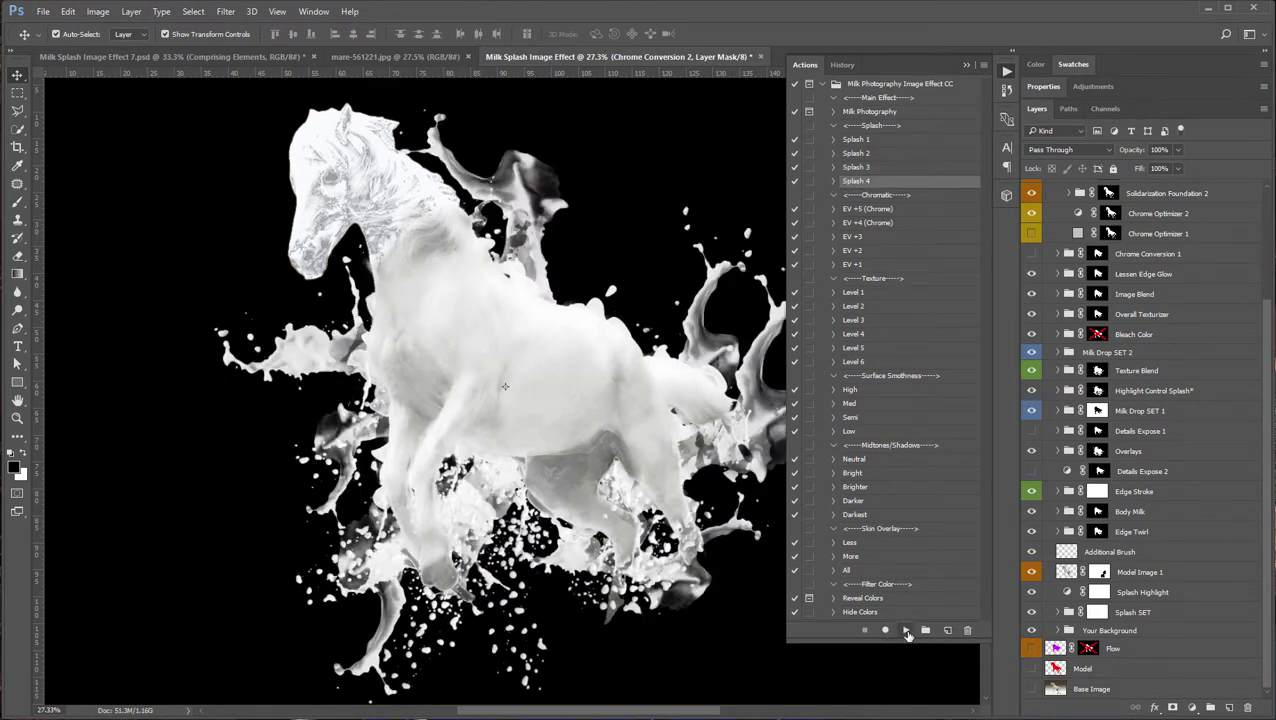
- Reapply Splash 2, then select Splash 4 and collapse the Actions panel
left_click(878, 155)
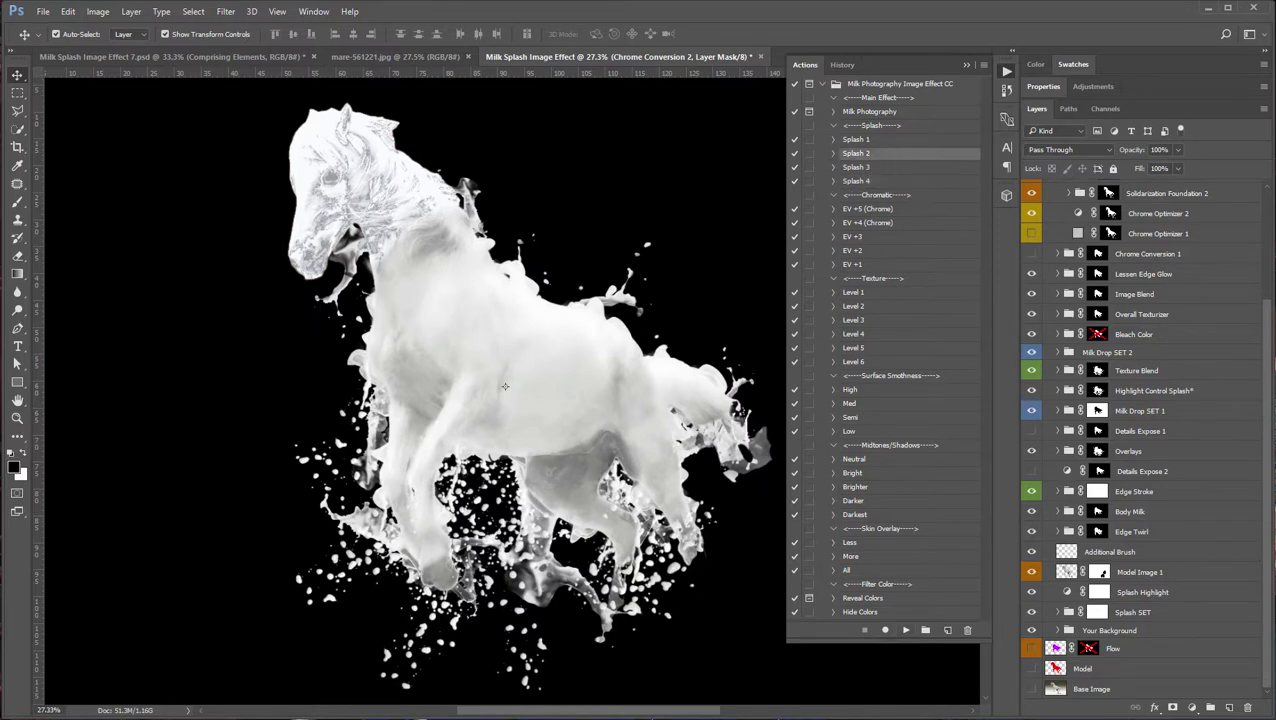
left_click(903, 631)
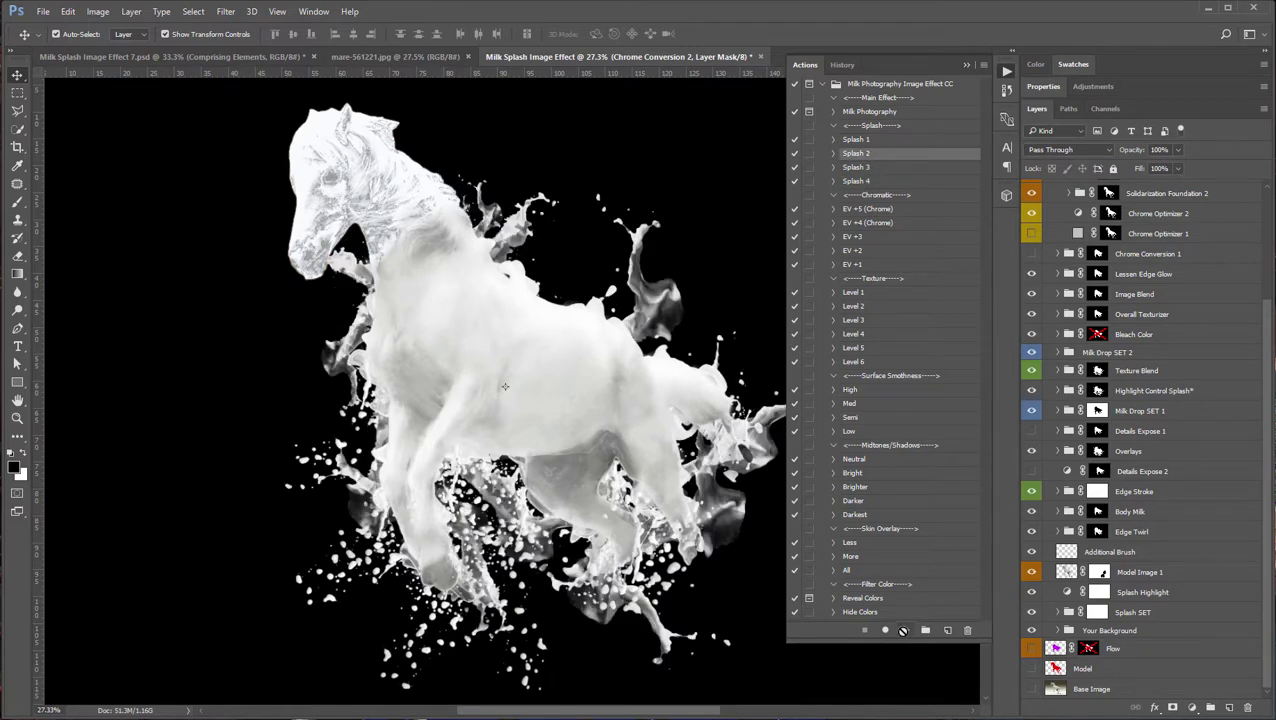
left_click(886, 182)
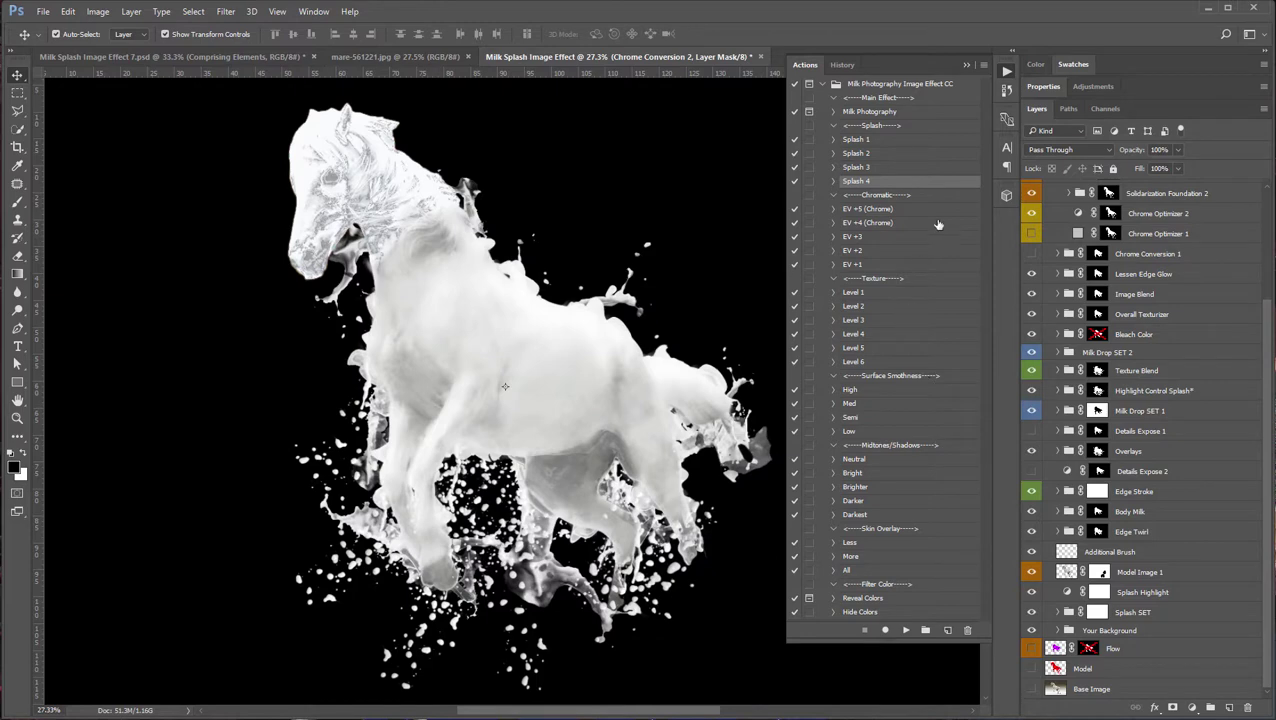
left_click(966, 65)
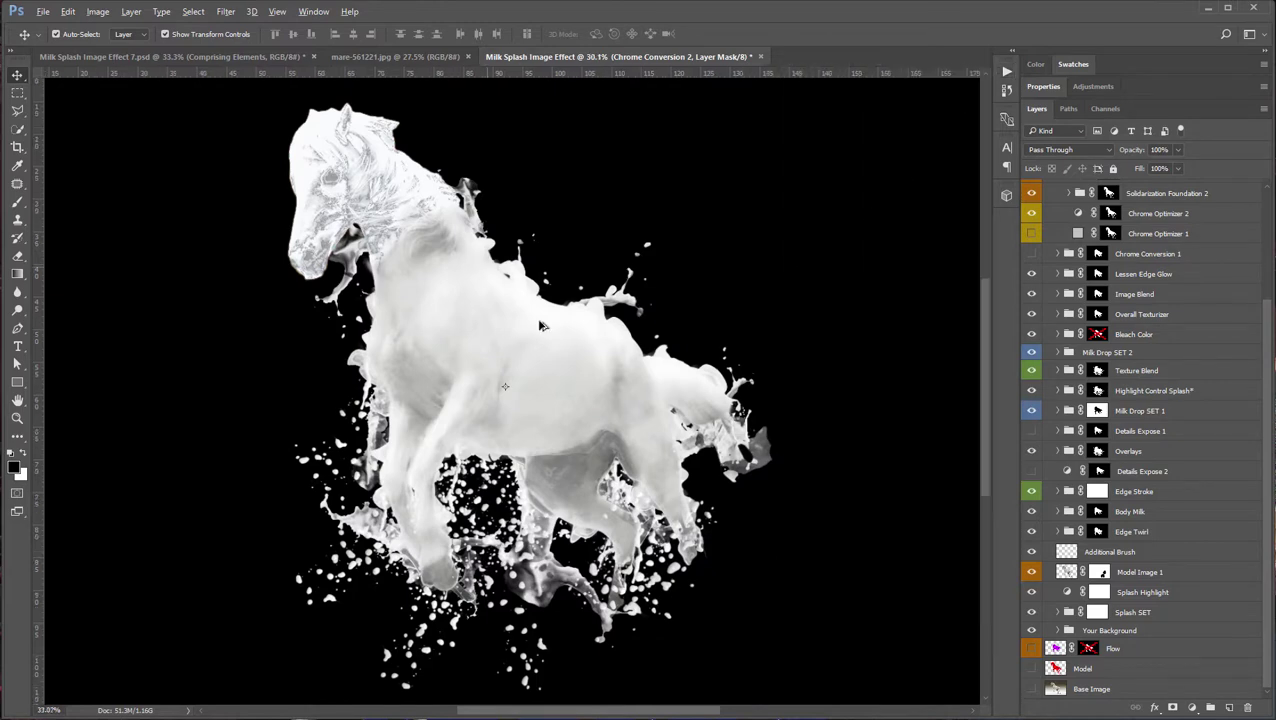
- Zoom in and pan with the Hand tool to inspect the horse's head
scroll(540, 325, "up", 3)
scroll(540, 325, "up", 3)
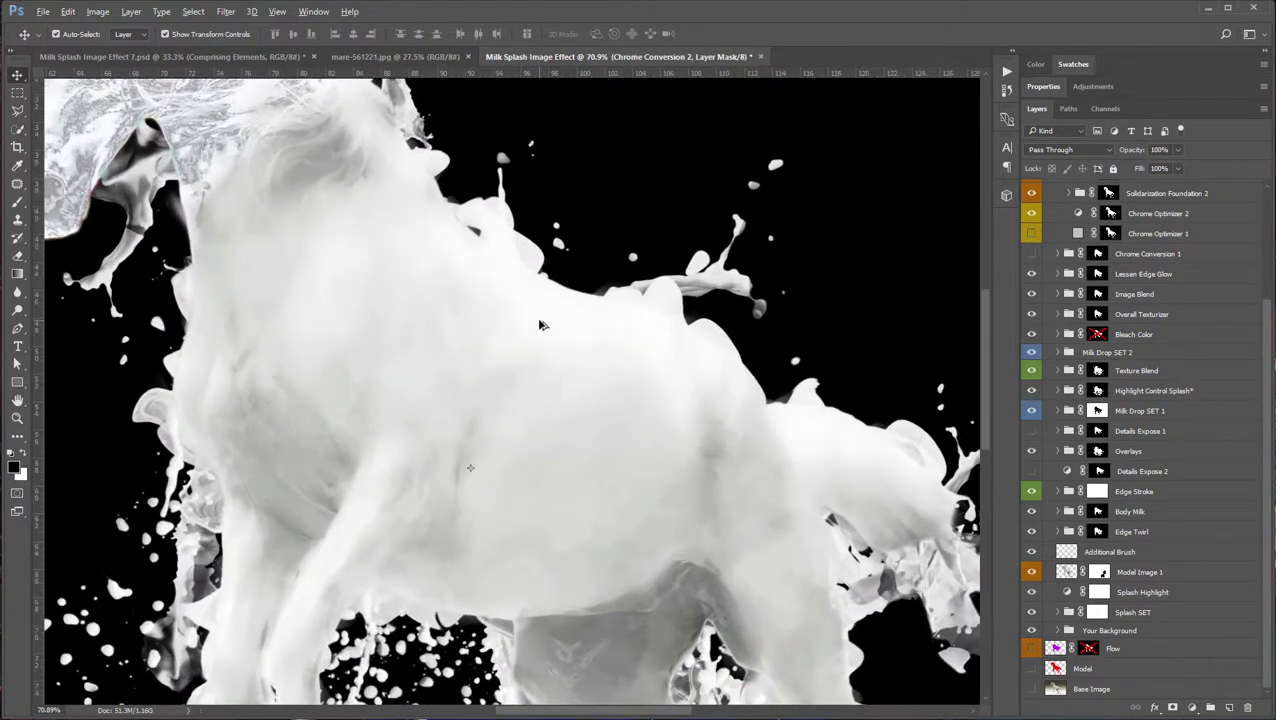
scroll(540, 325, "up", 2)
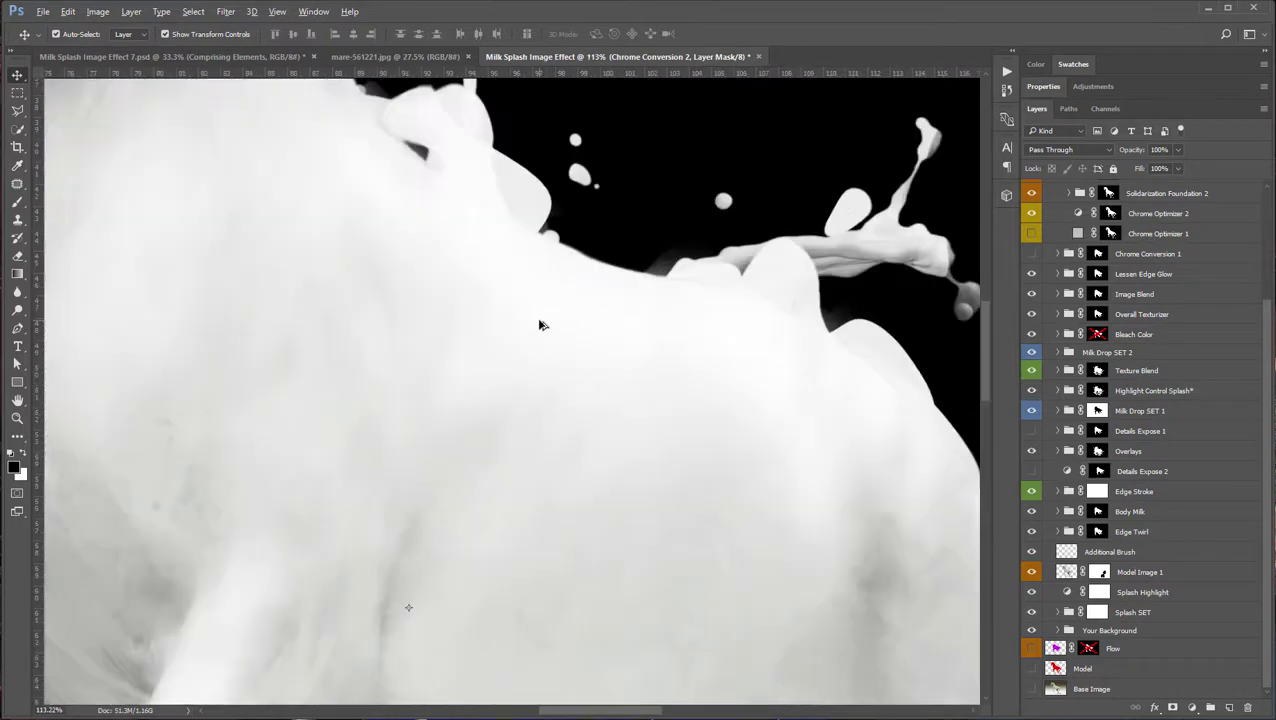
scroll(540, 325, "down", 4)
scroll(539, 323, "up", 1)
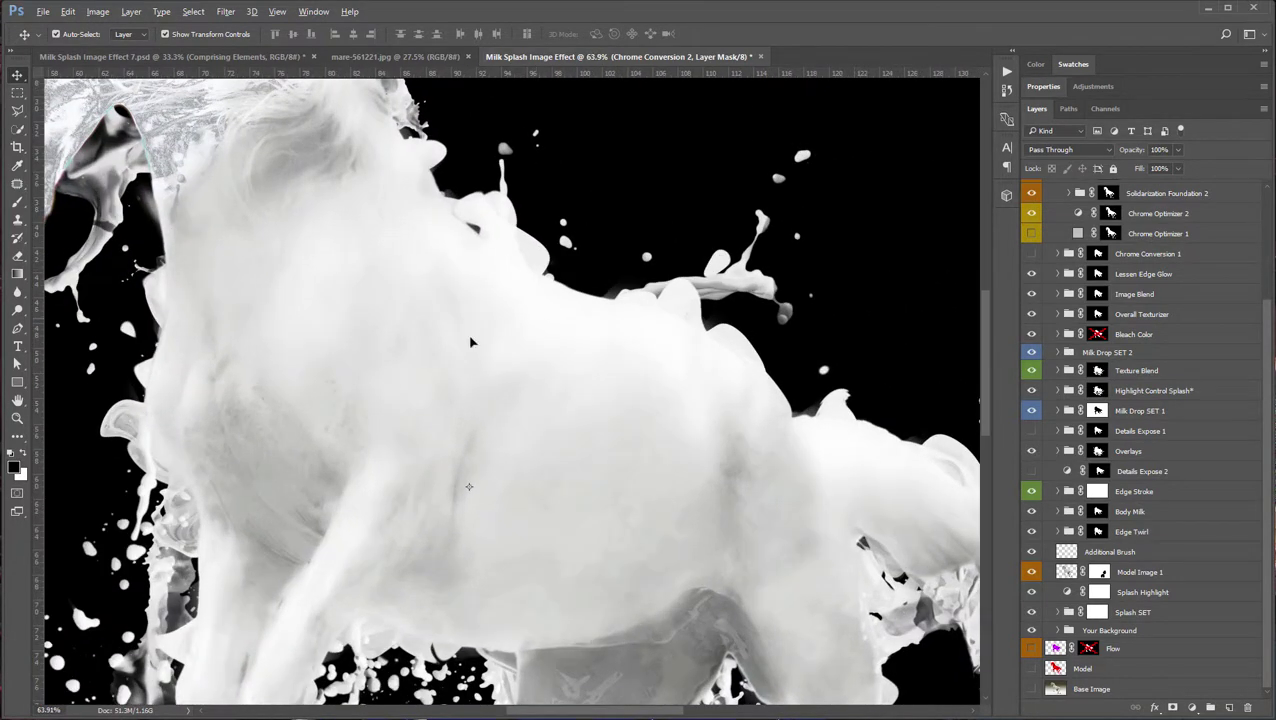
left_click_drag(377, 299, 488, 390)
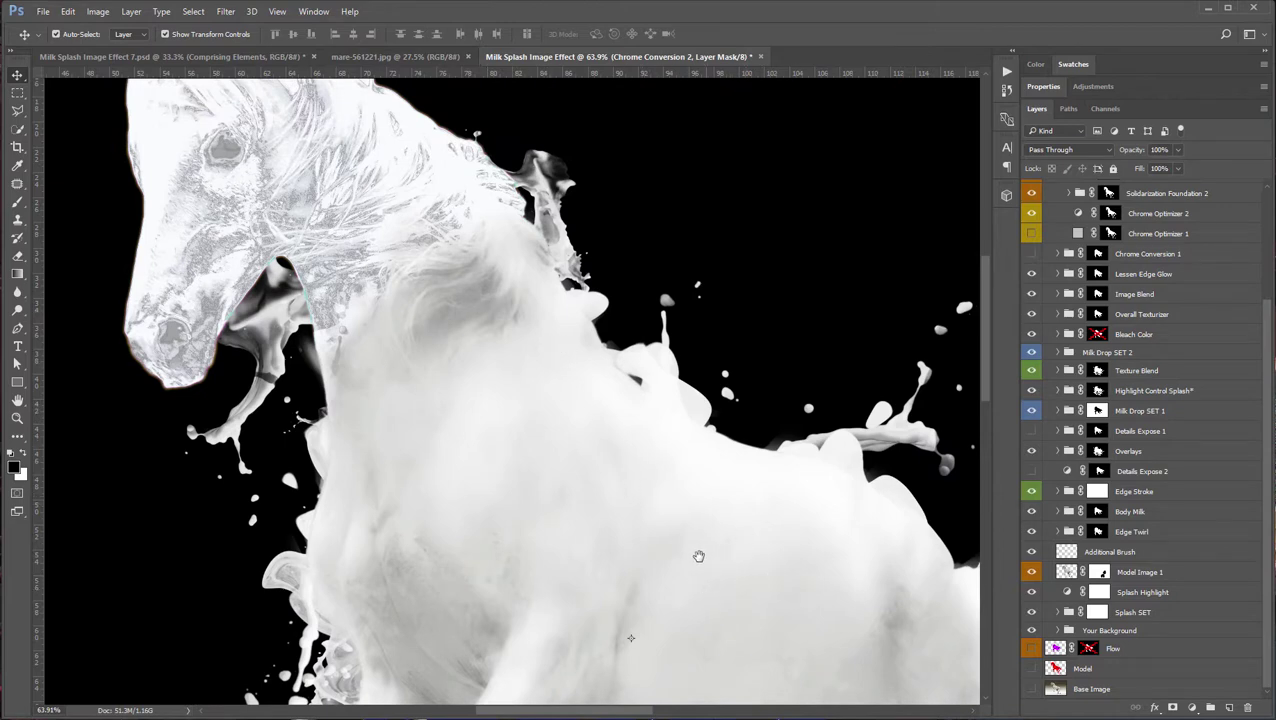
left_click_drag(698, 555, 701, 604)
- Zoom back out and reopen the Milk Photography actions list
scroll(524, 482, "down", 6)
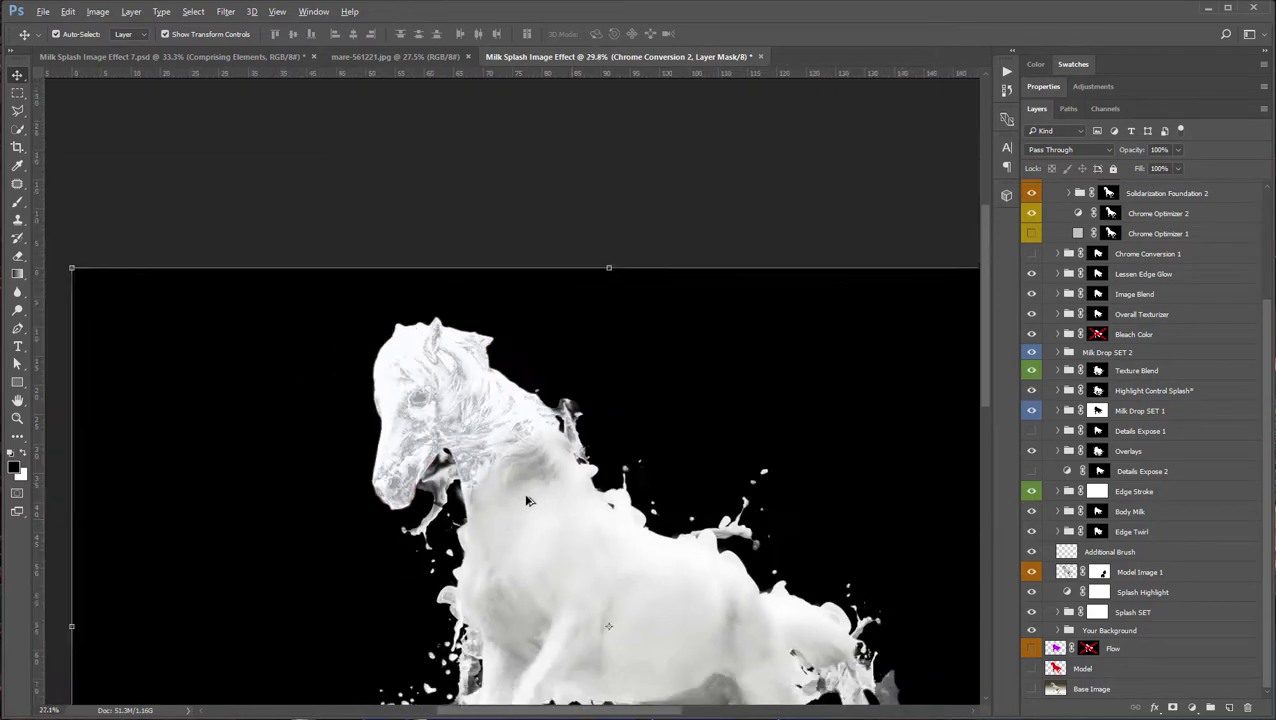
scroll(510, 381, "up", 2)
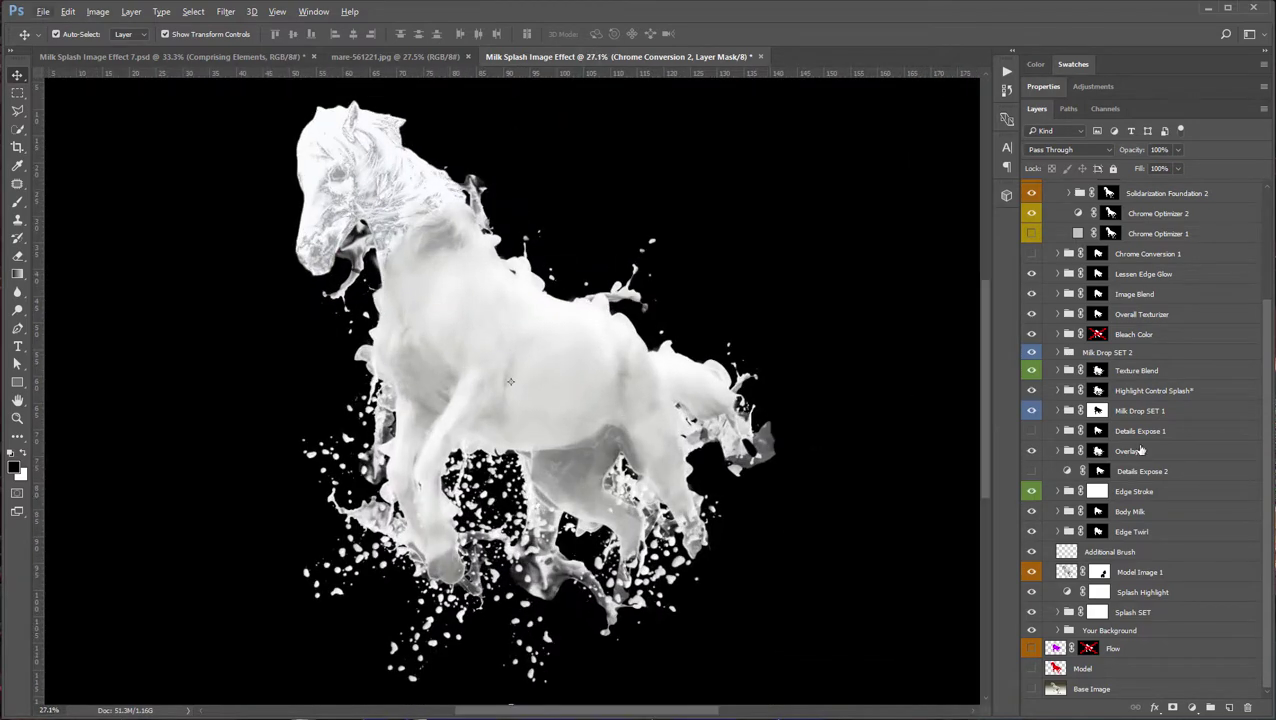
scroll(1205, 511, "up", 3)
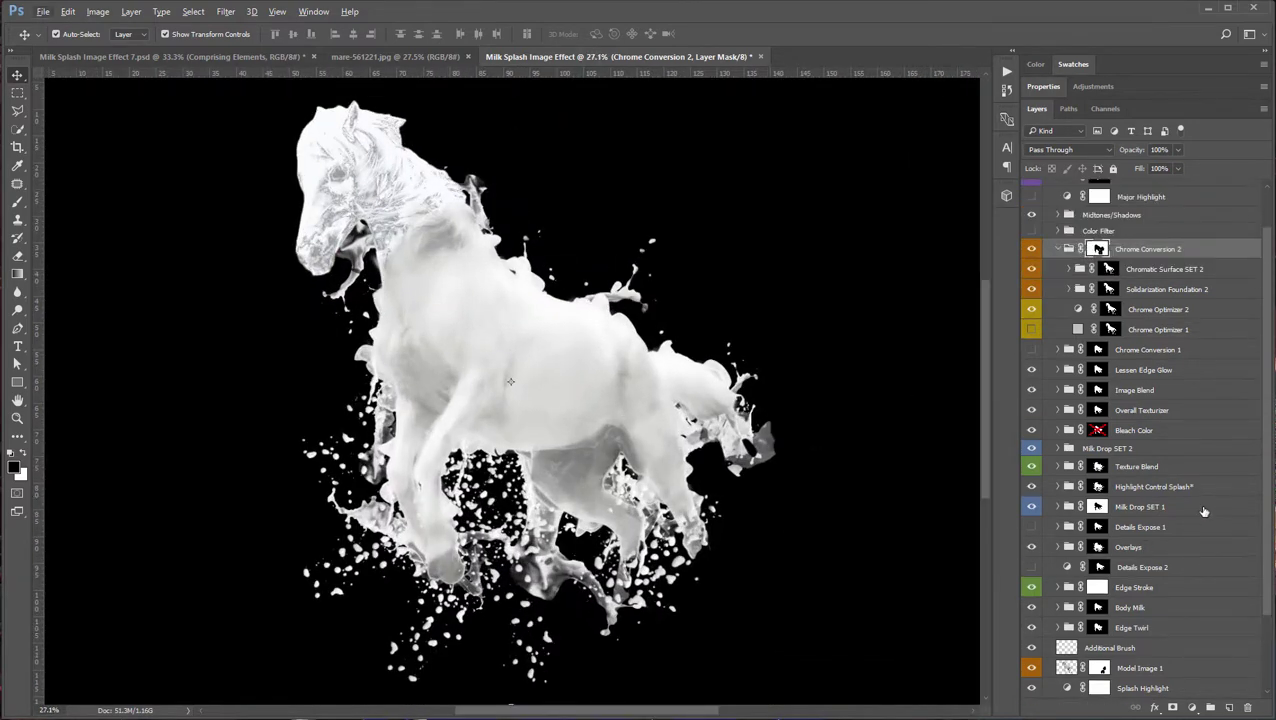
left_click(1005, 74)
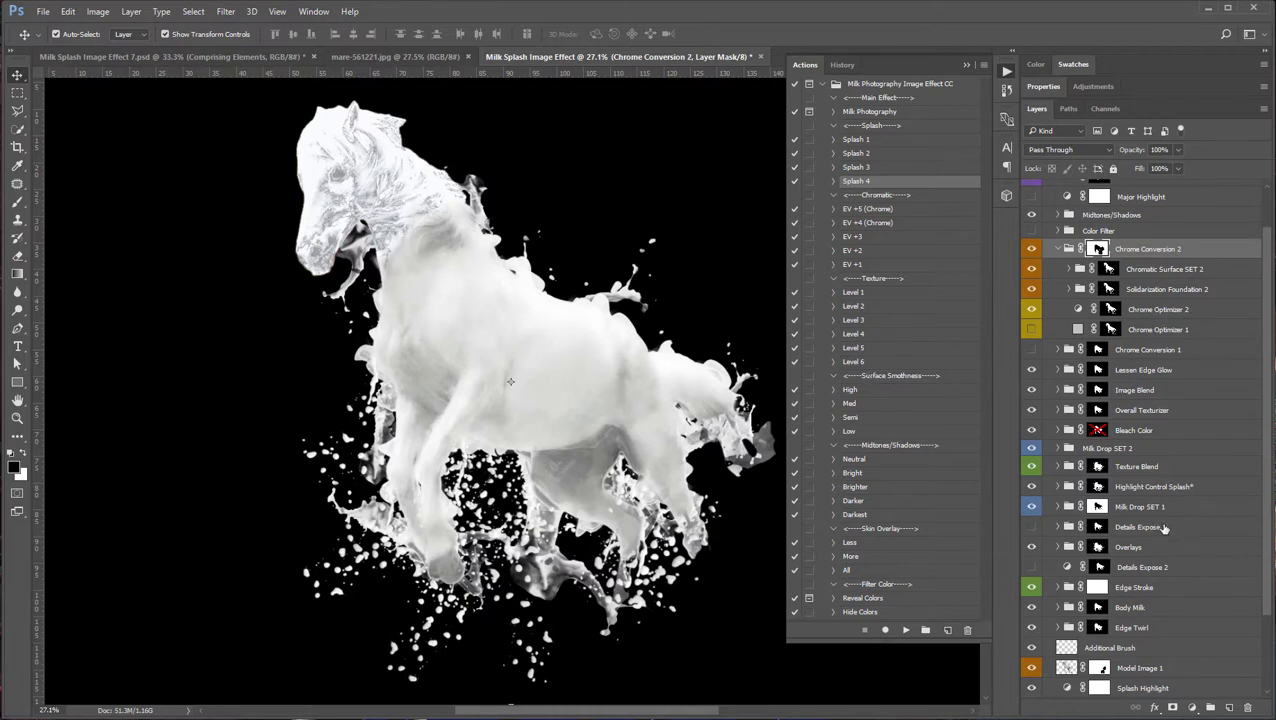
scroll(1157, 553, "down", 1)
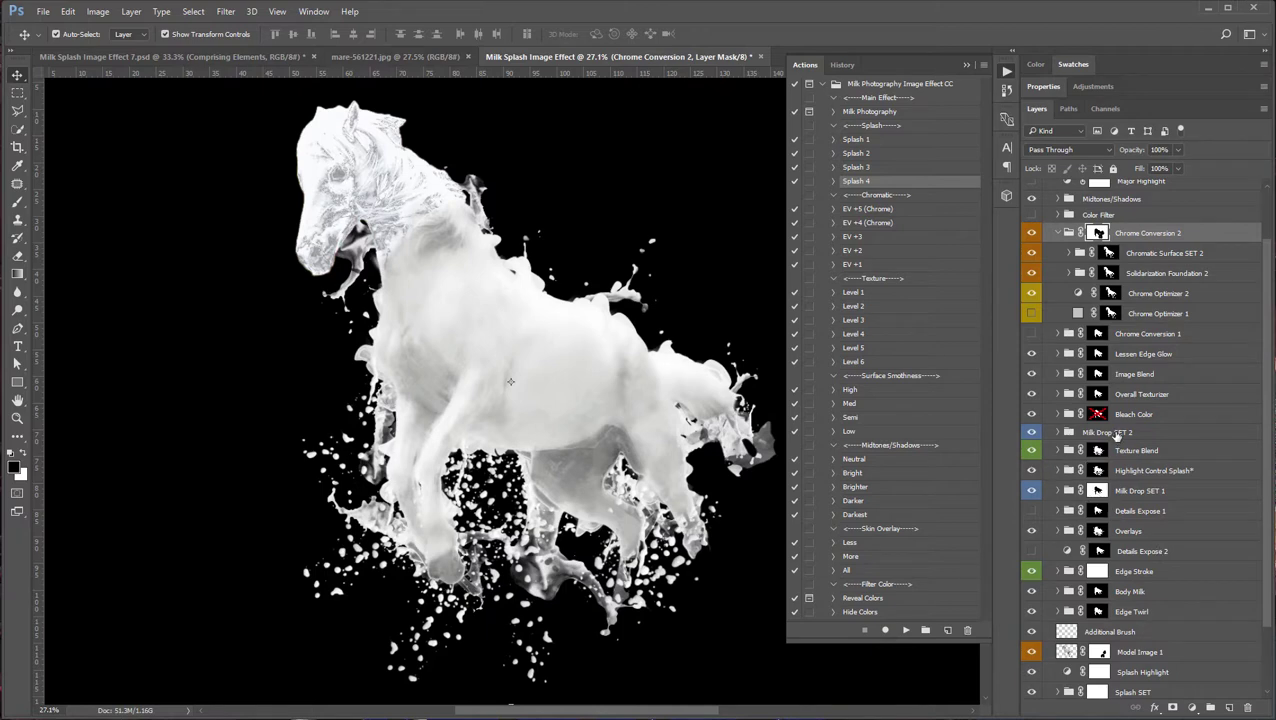
- Expand Milk Drop SET 2 and make the Milk Drop 1B_4 splash layer visible
left_click(1137, 493)
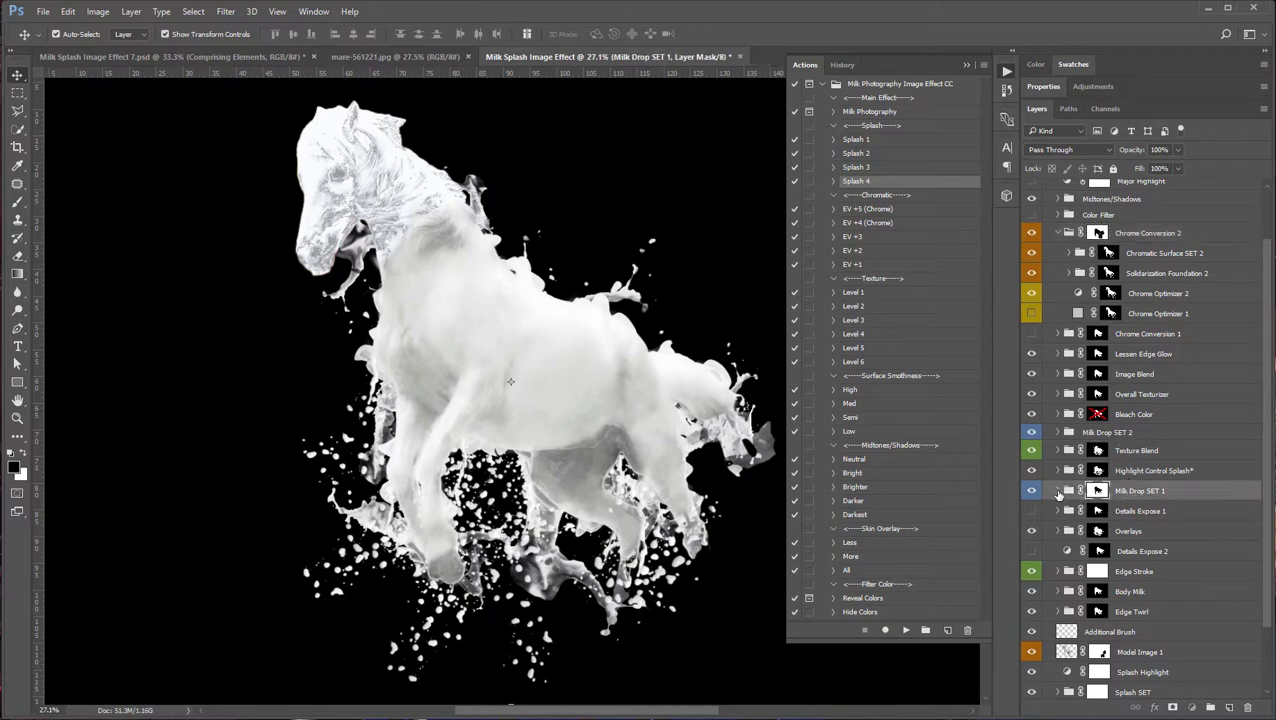
left_click(1058, 491)
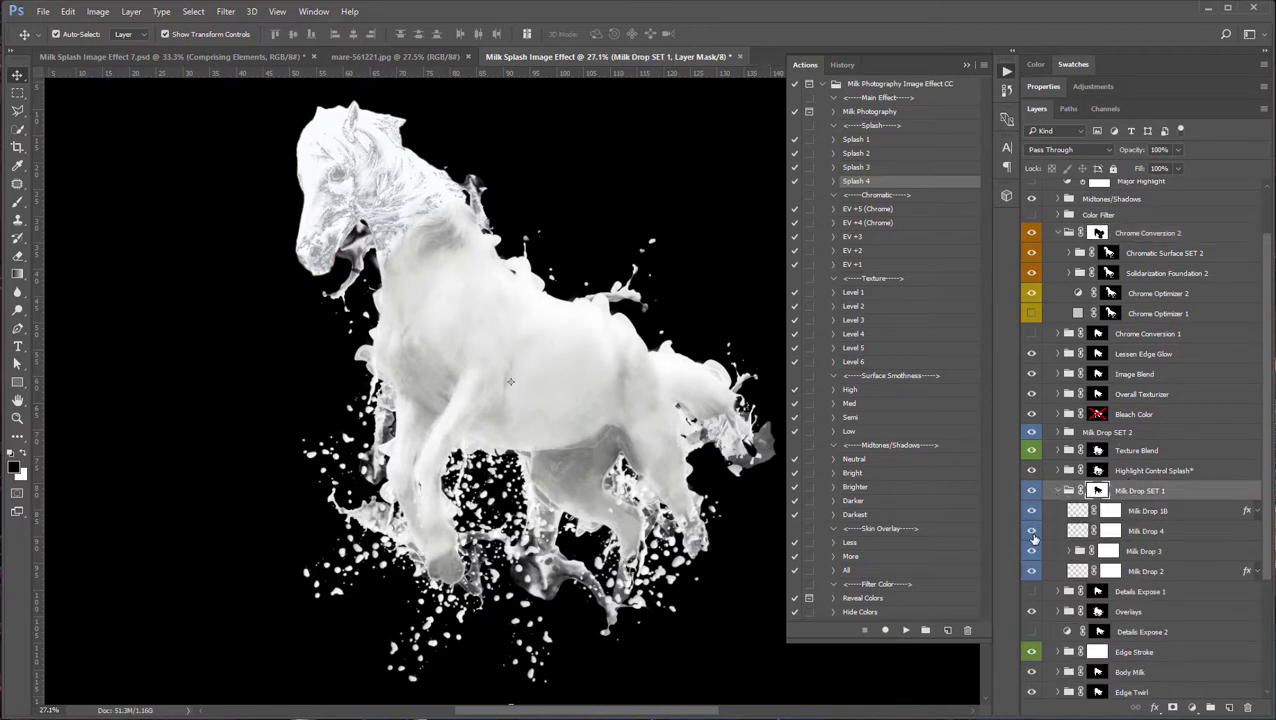
left_click(1058, 491)
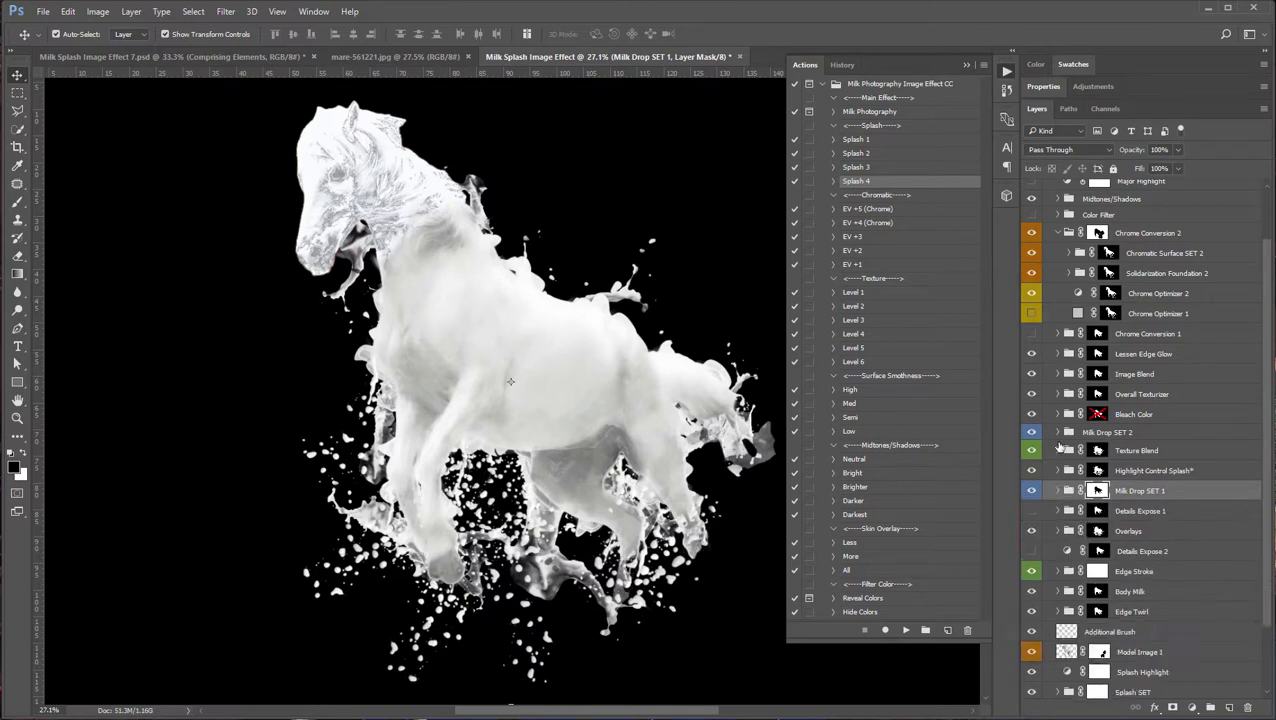
left_click(1057, 433)
left_click(1058, 432)
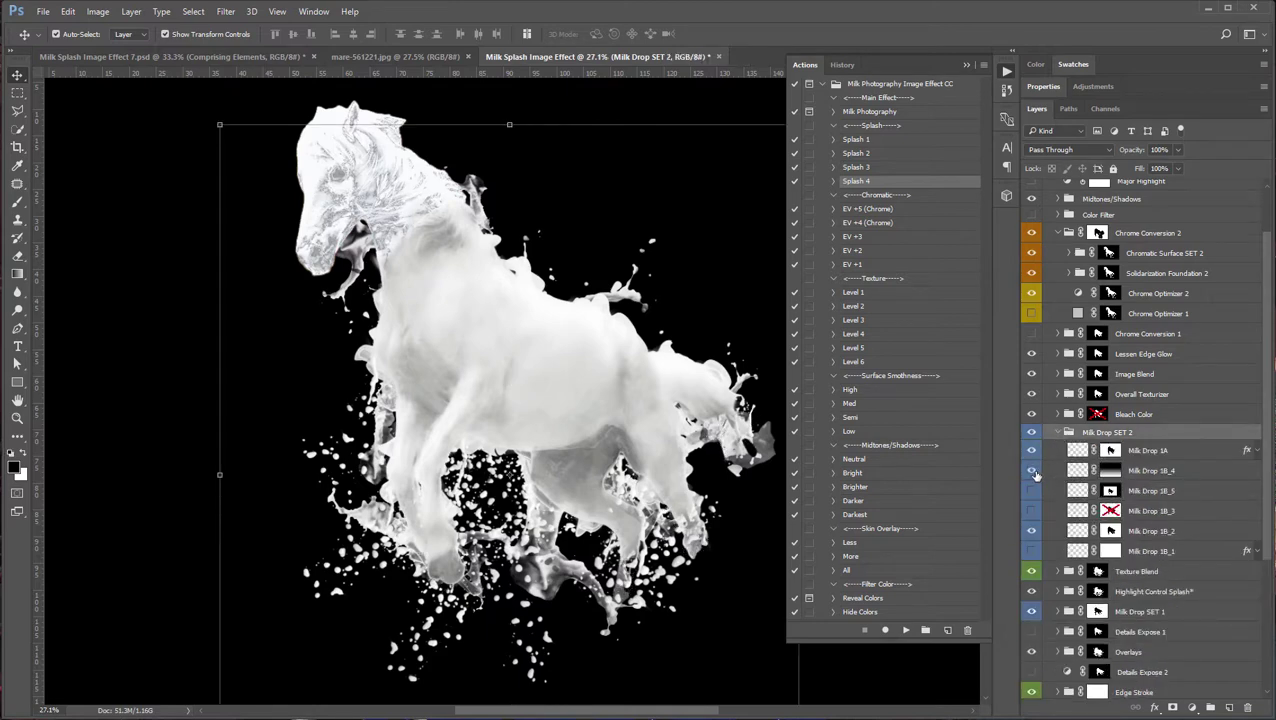
left_click(1031, 470)
- Disable the Milk Drop 1B_4 layer mask
scroll(737, 583, "down", 2)
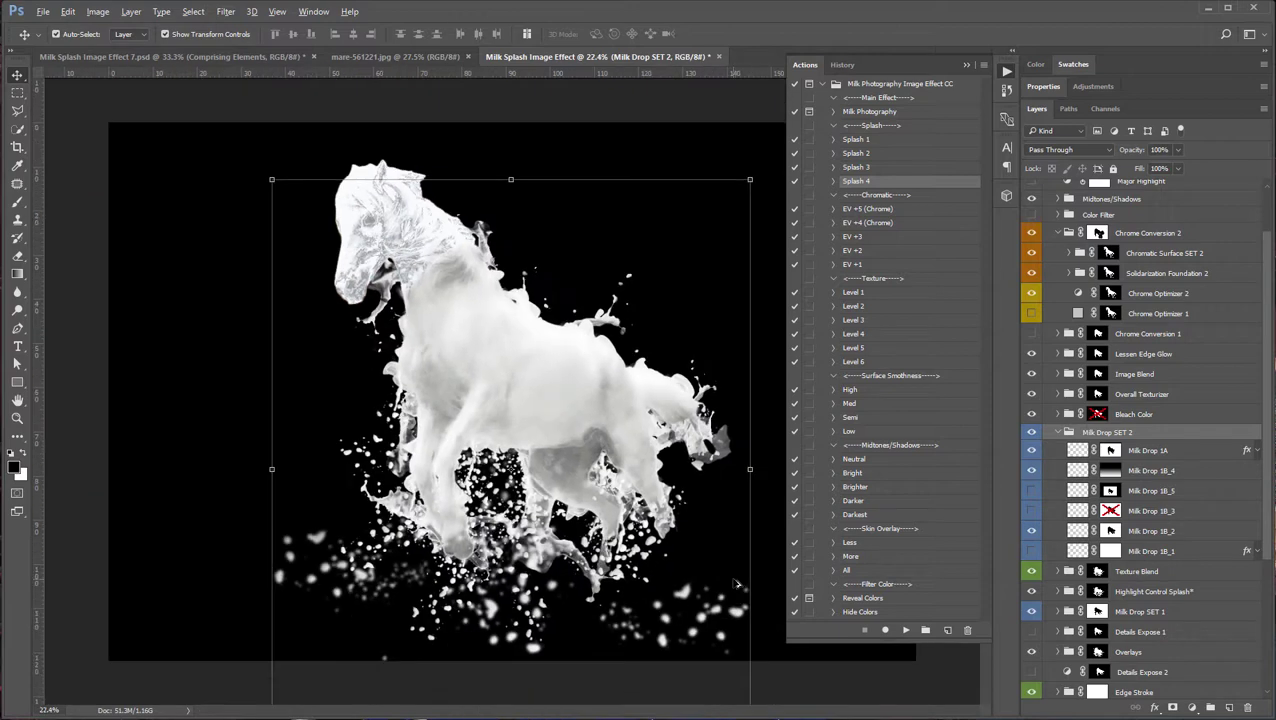
left_click(1136, 474)
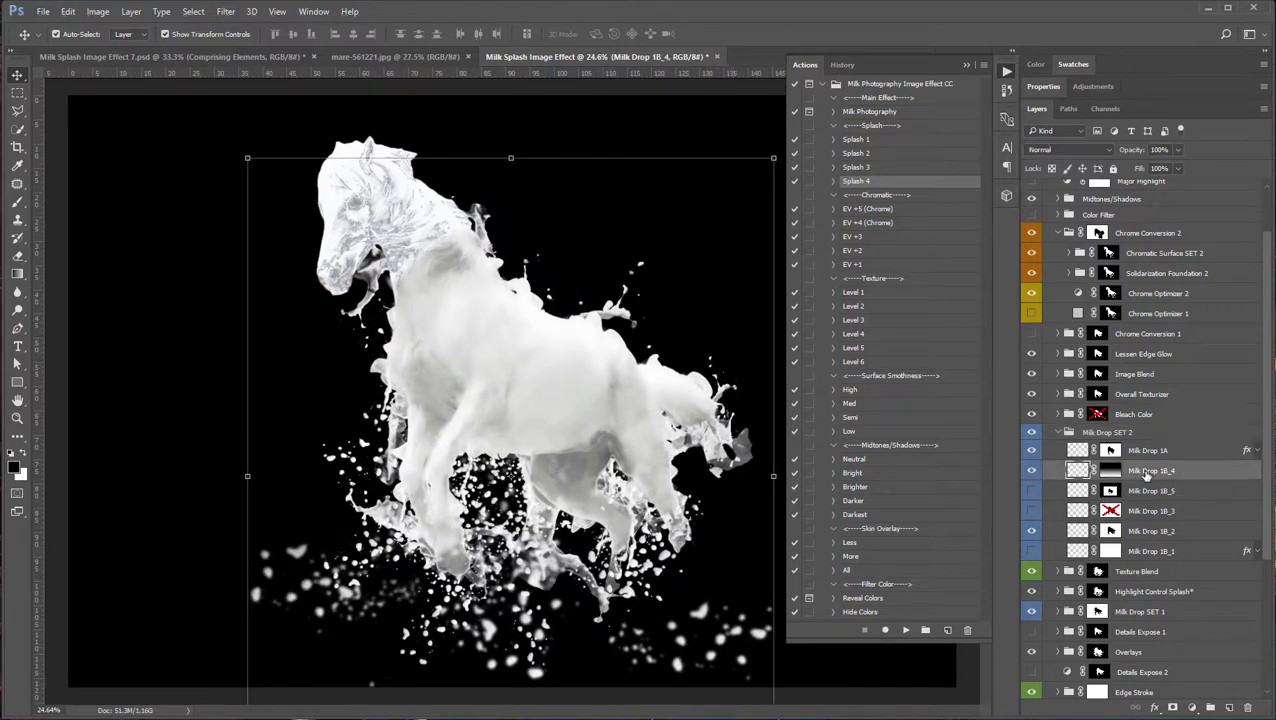
right_click(1110, 478)
left_click(1140, 486)
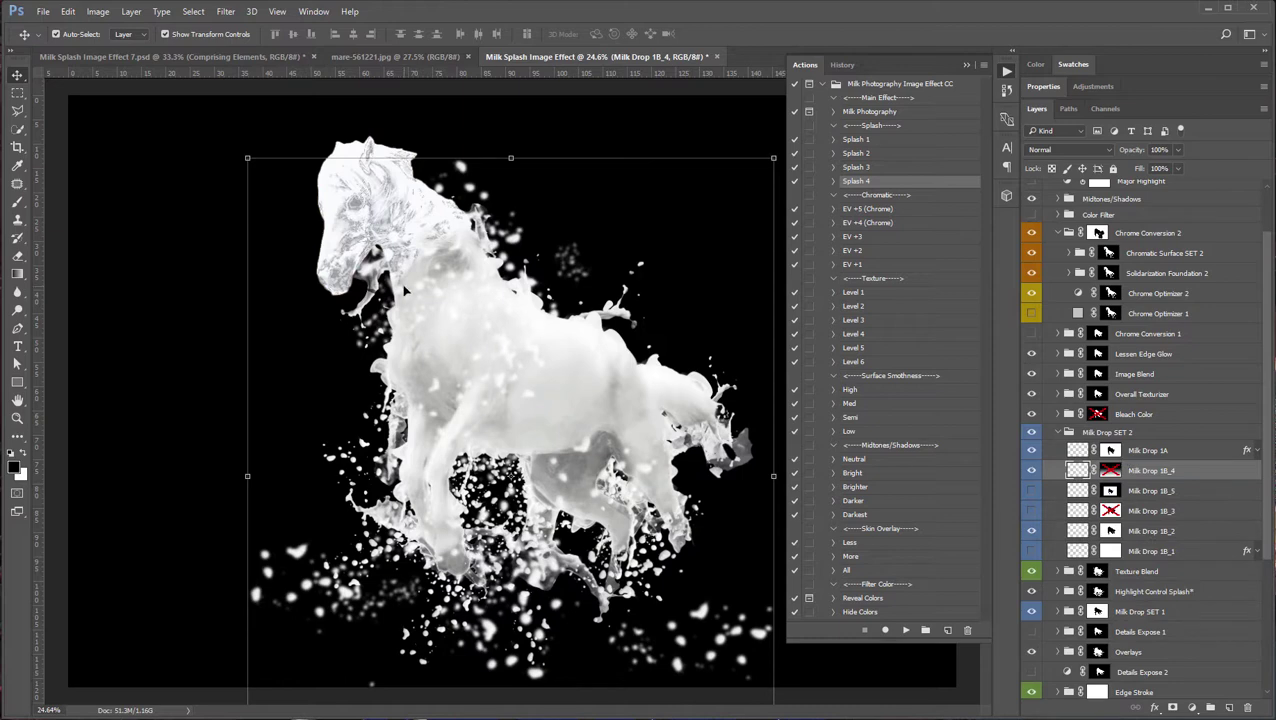
- Test a transform on the splash without keeping it, then delete Milk Drop 1B_4's layer mask
key("ctrl+t")
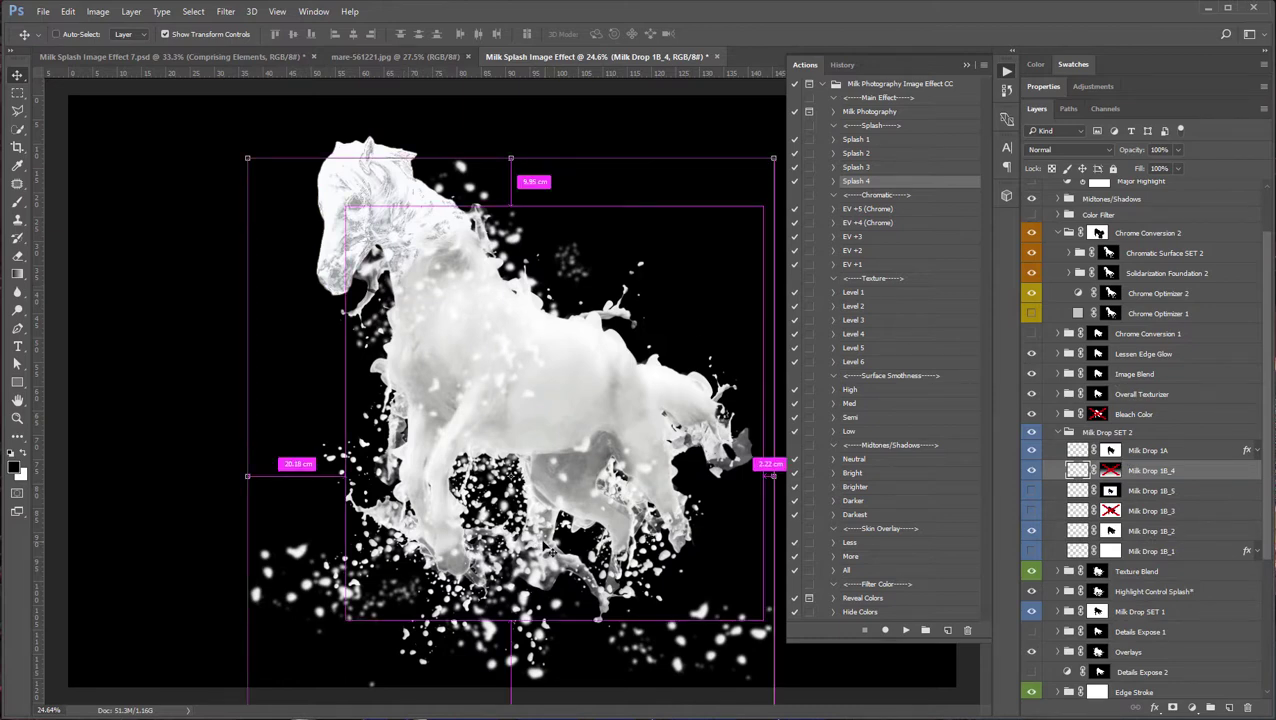
left_click_drag(510, 400, 478, 285)
key("ctrl+z")
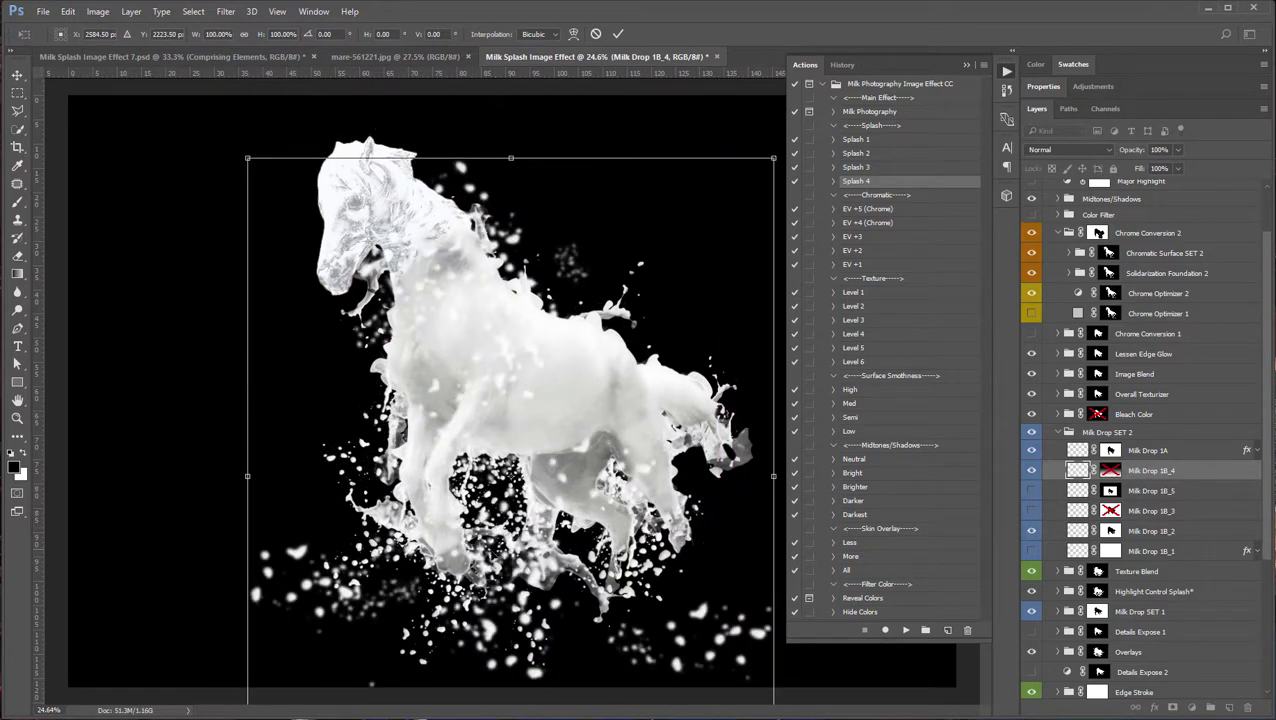
left_click(617, 33)
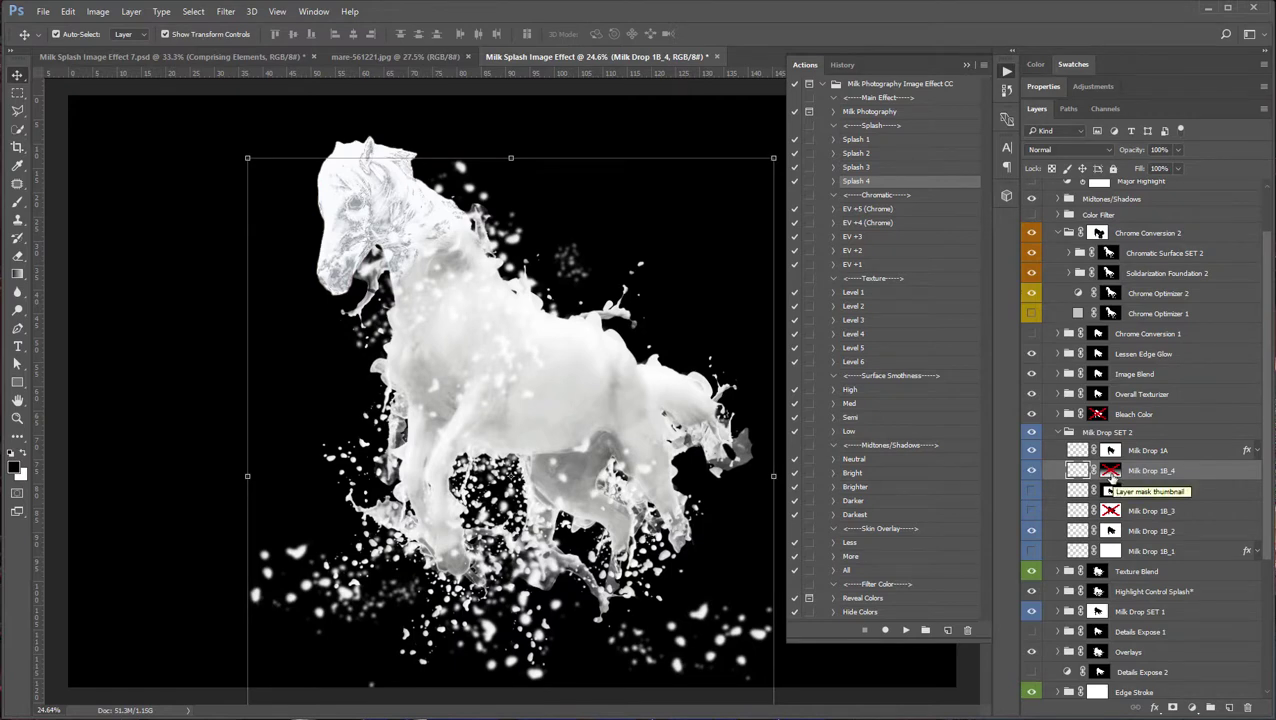
right_click(1112, 479)
left_click(1145, 500)
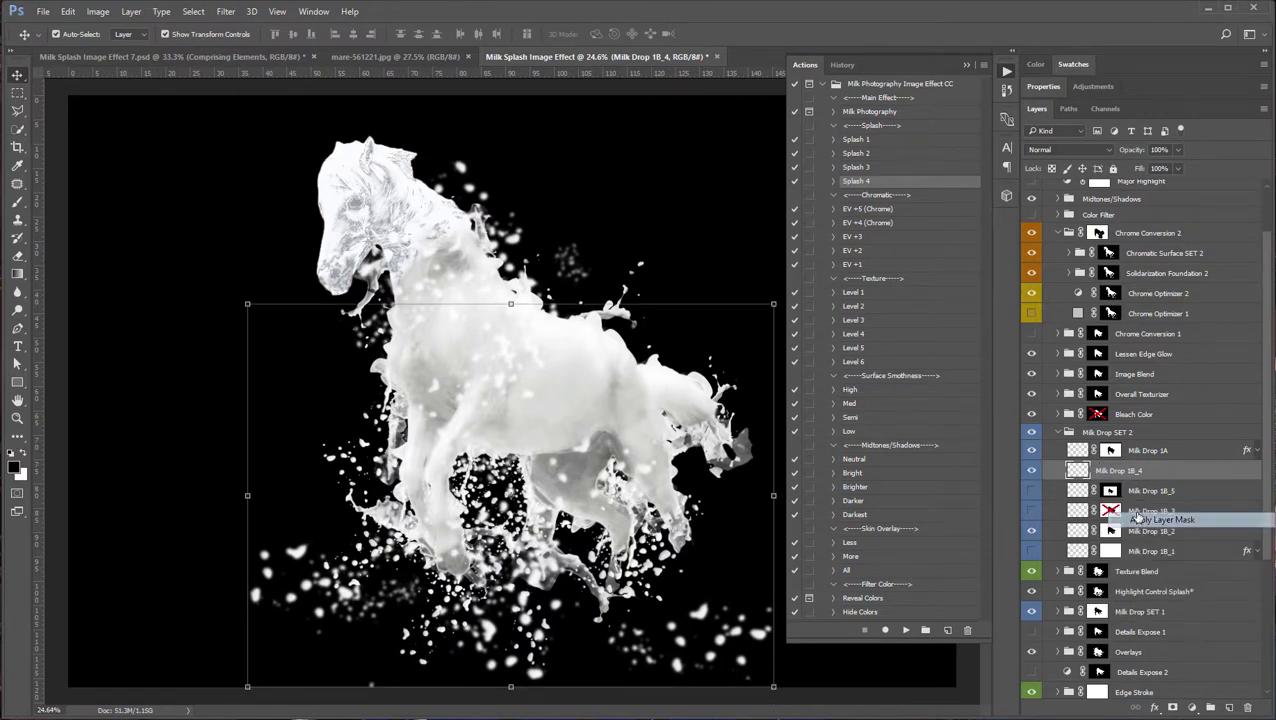
- Add a mask to Milk Drop 1B_4, brush out the lower-leg splashes, then undo and delete it
left_click(1172, 707)
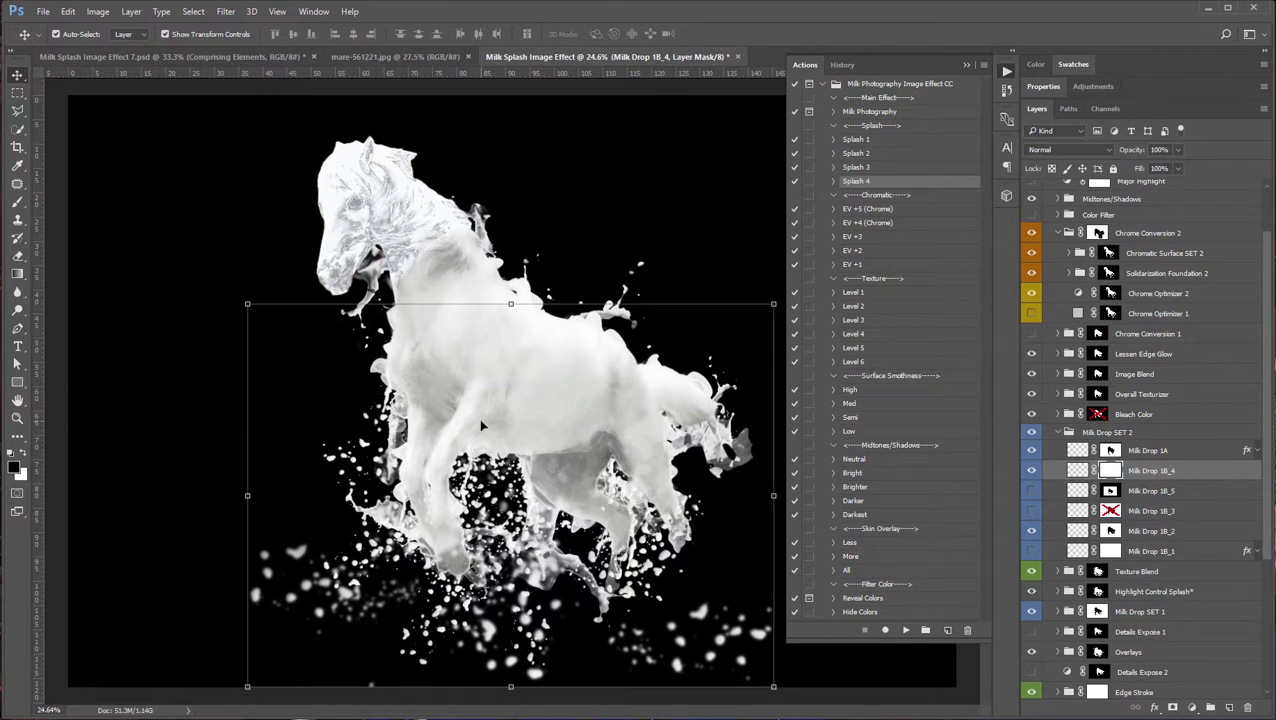
key("b")
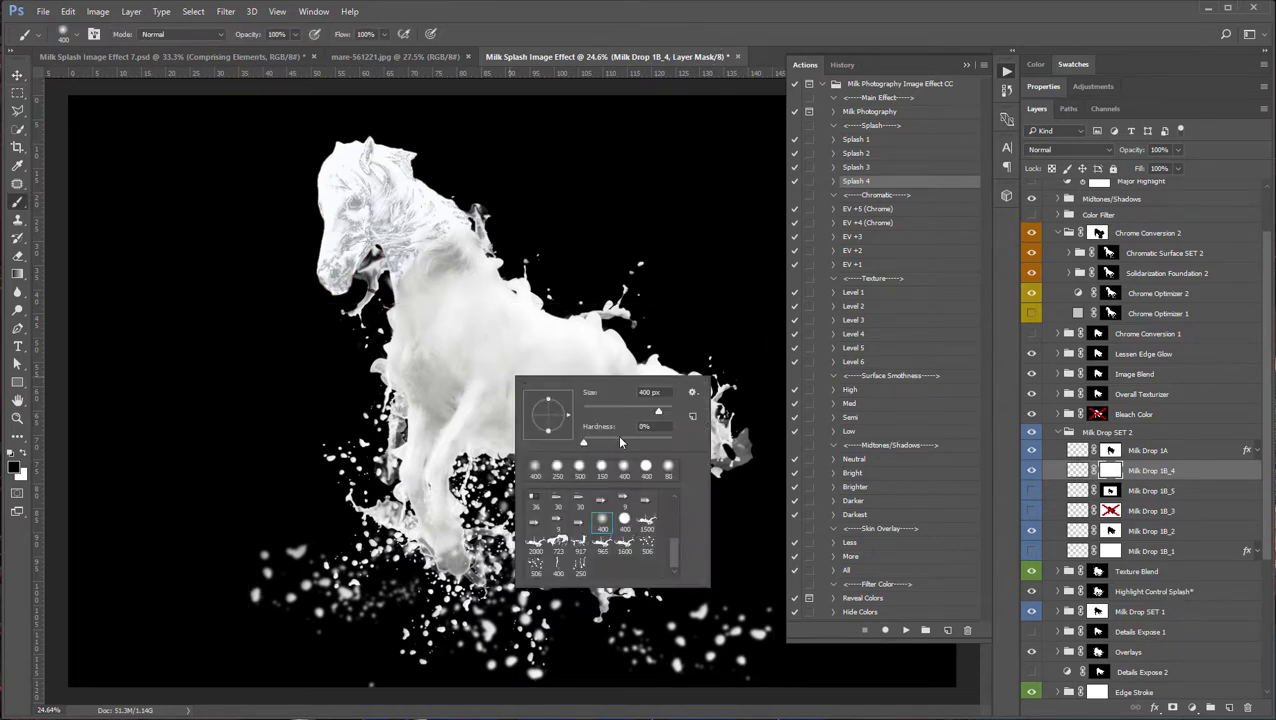
left_click(491, 266)
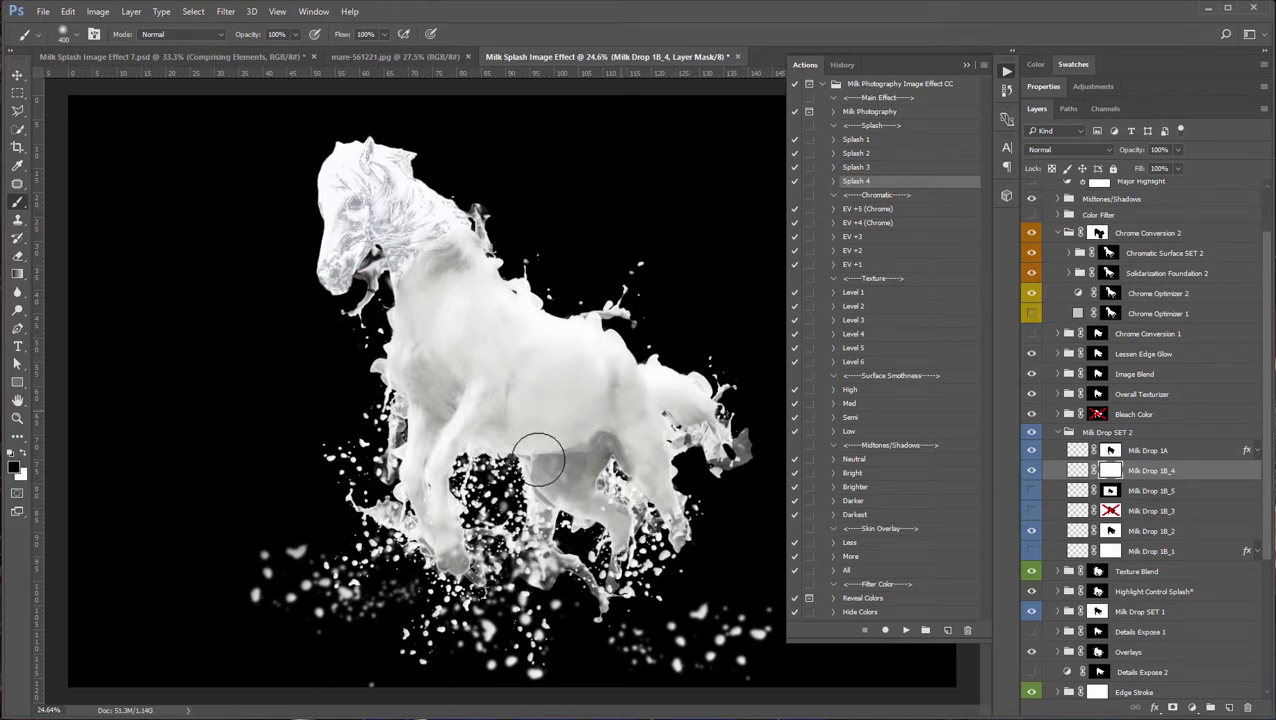
mouse_move(493, 553)
left_mouse_down()
mouse_move(488, 605)
mouse_move(512, 662)
mouse_move(728, 634)
mouse_move(582, 508)
left_mouse_up()
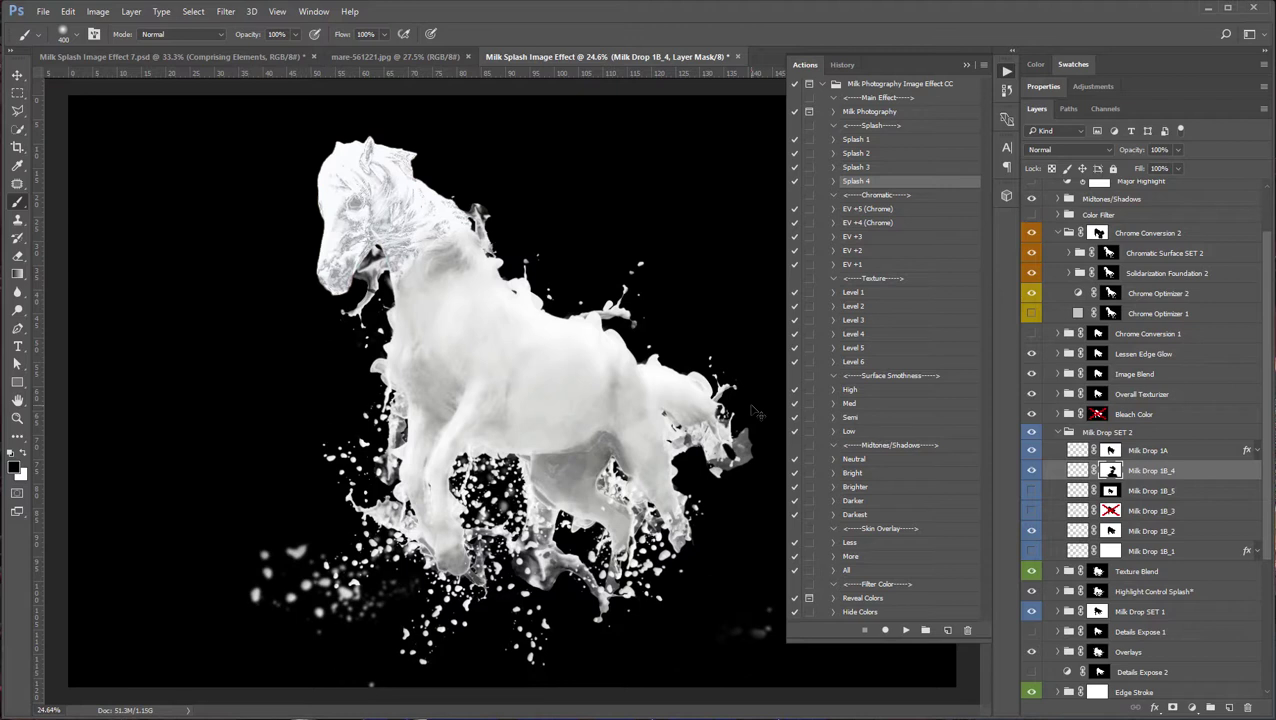
key("ctrl+z")
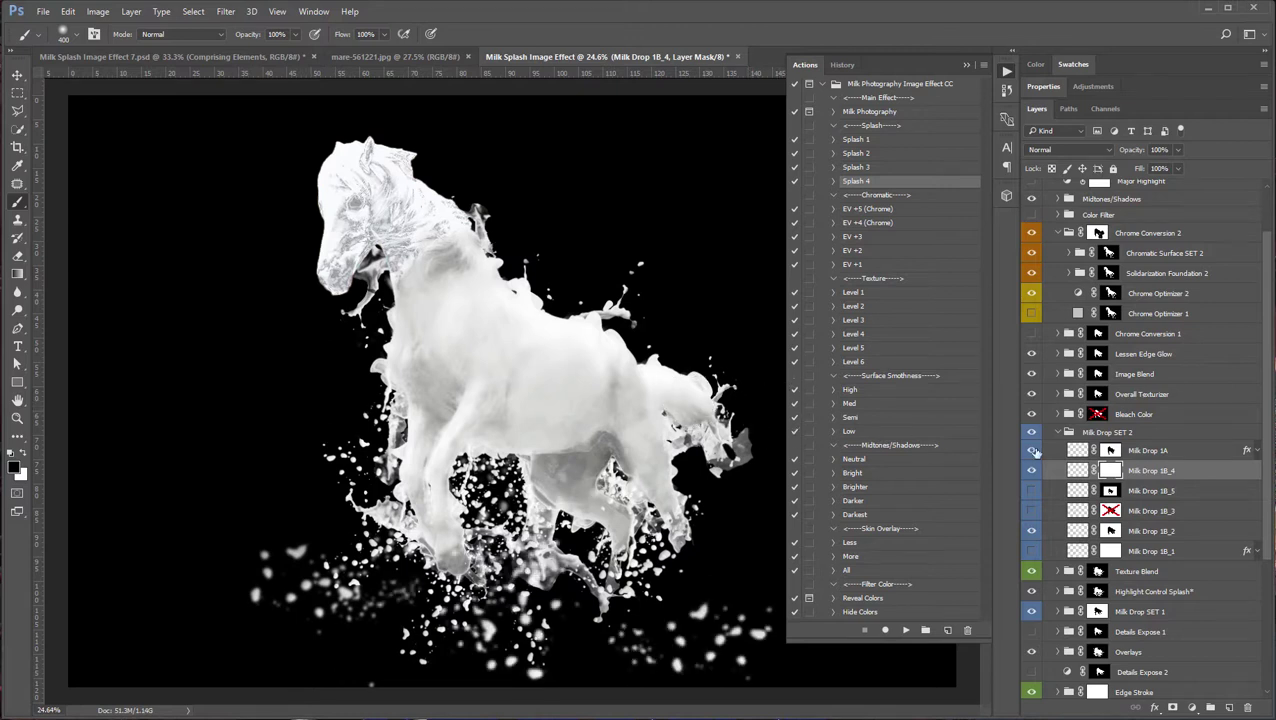
key("Delete")
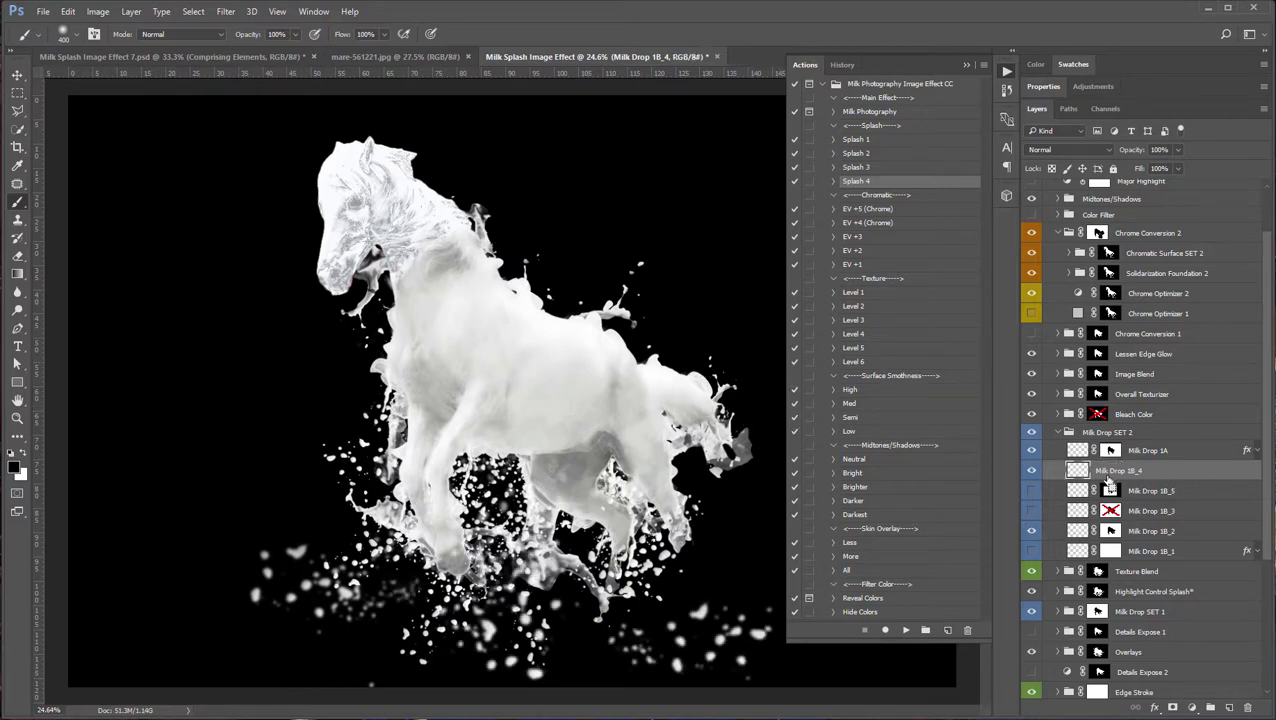
scroll(1178, 587, "down", 5)
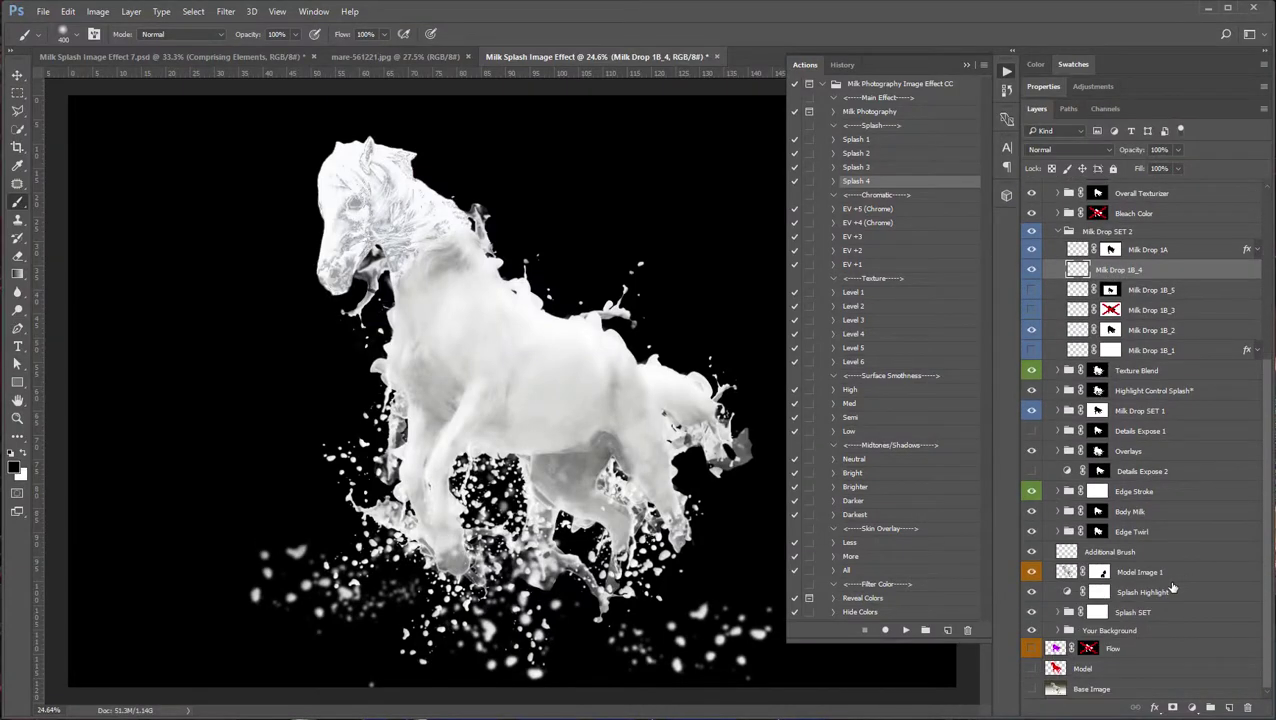
left_click(1097, 613)
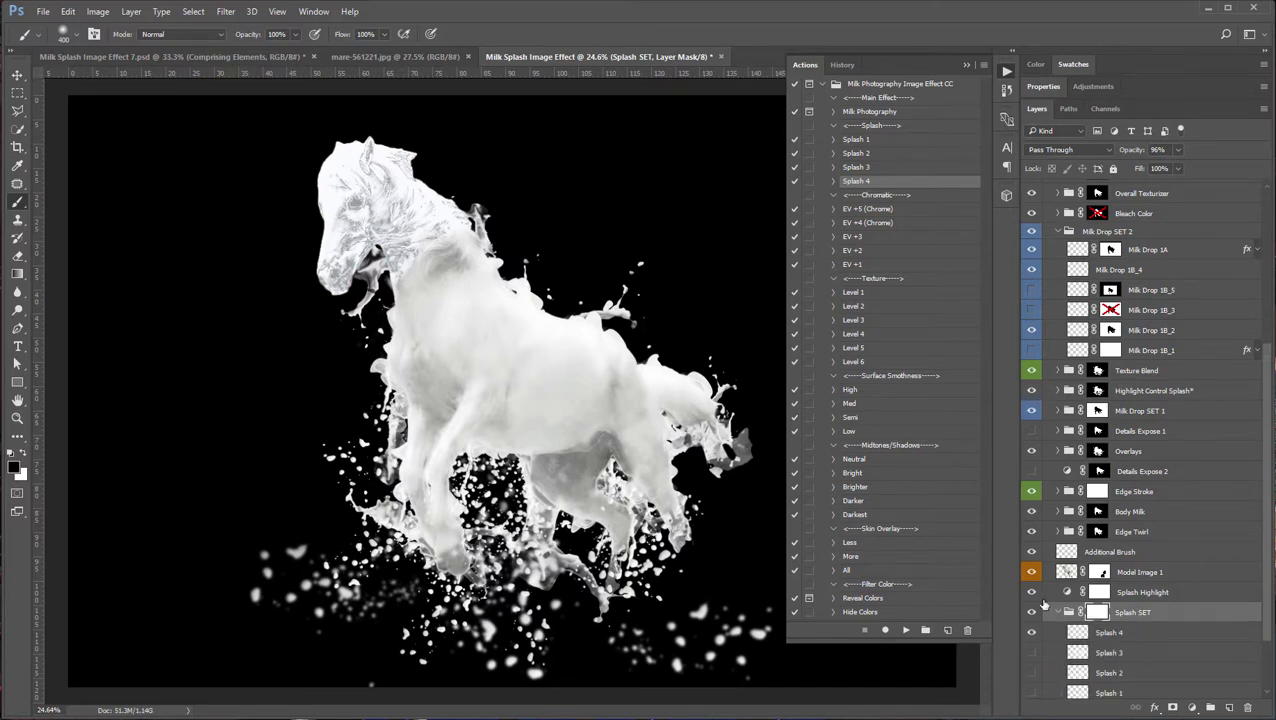
mouse_move(628, 325)
left_mouse_down()
mouse_move(543, 312)
mouse_move(607, 293)
mouse_move(473, 197)
mouse_move(485, 255)
mouse_move(386, 290)
mouse_move(376, 350)
mouse_move(396, 535)
mouse_move(474, 592)
mouse_move(565, 590)
mouse_move(585, 570)
mouse_move(670, 572)
mouse_move(628, 458)
mouse_move(735, 456)
left_mouse_up()
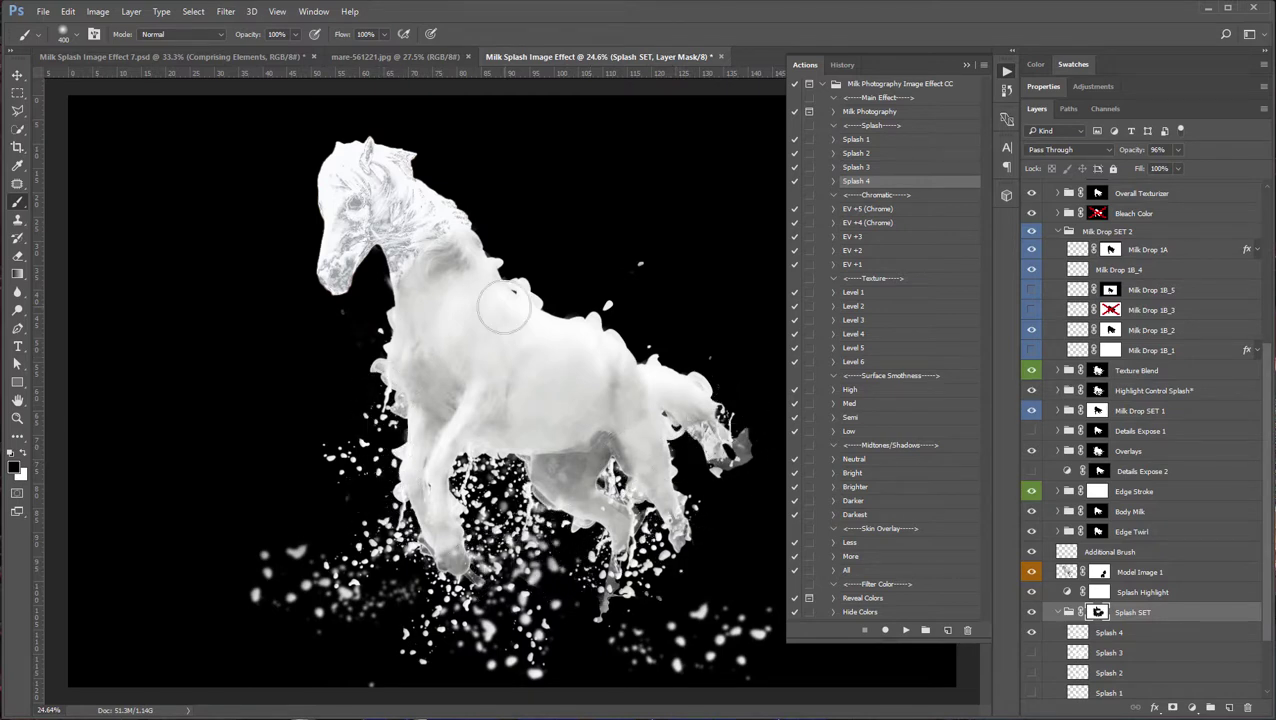
key("ctrl+z")
scroll(1108, 590, "down", 2)
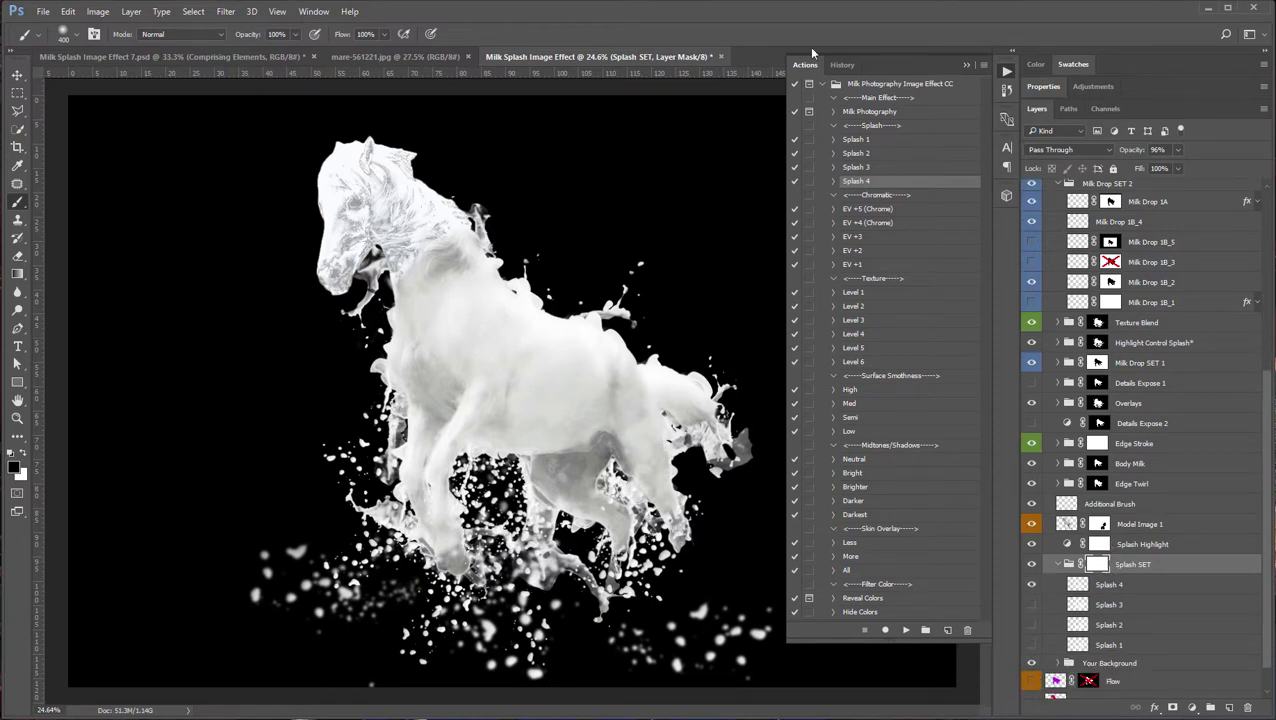
- Preview Splash 3, 2 and 1 in turn, keeping Splash 4, and collapse Splash SET
left_click(1086, 589)
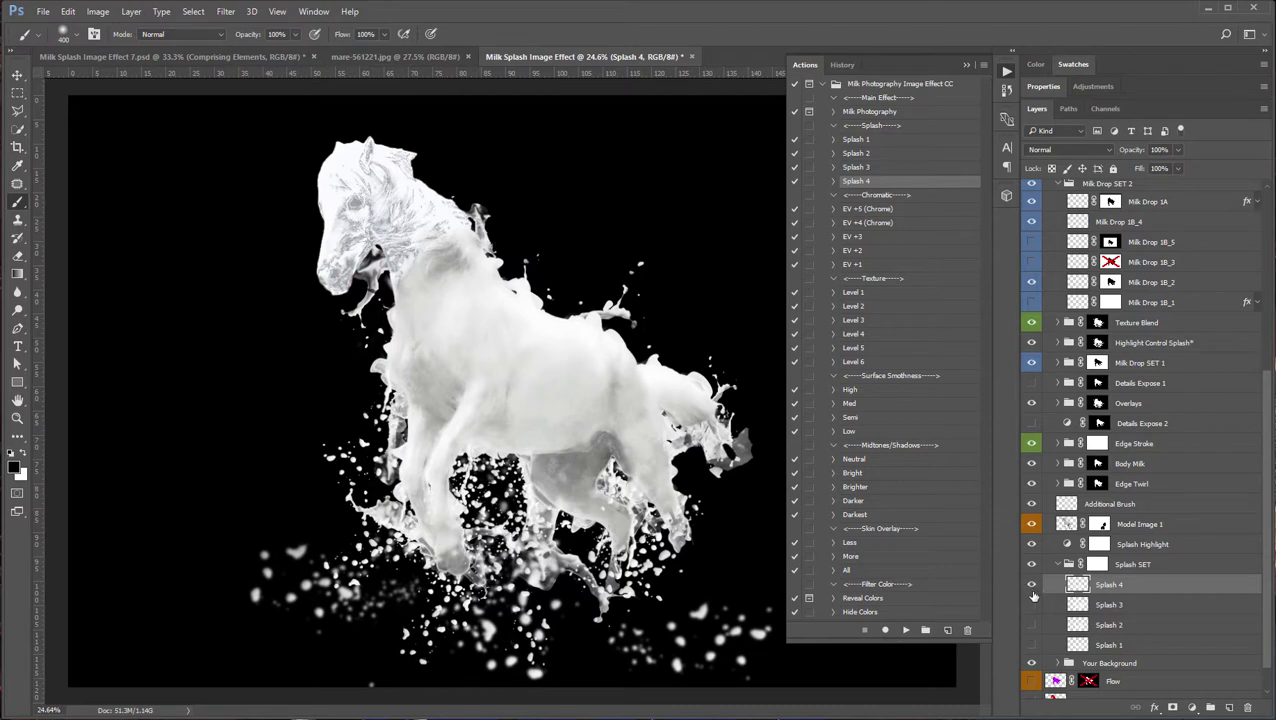
left_click(1032, 605)
left_click(1032, 605)
left_click(1032, 625)
left_click(1032, 625)
left_click(1032, 644)
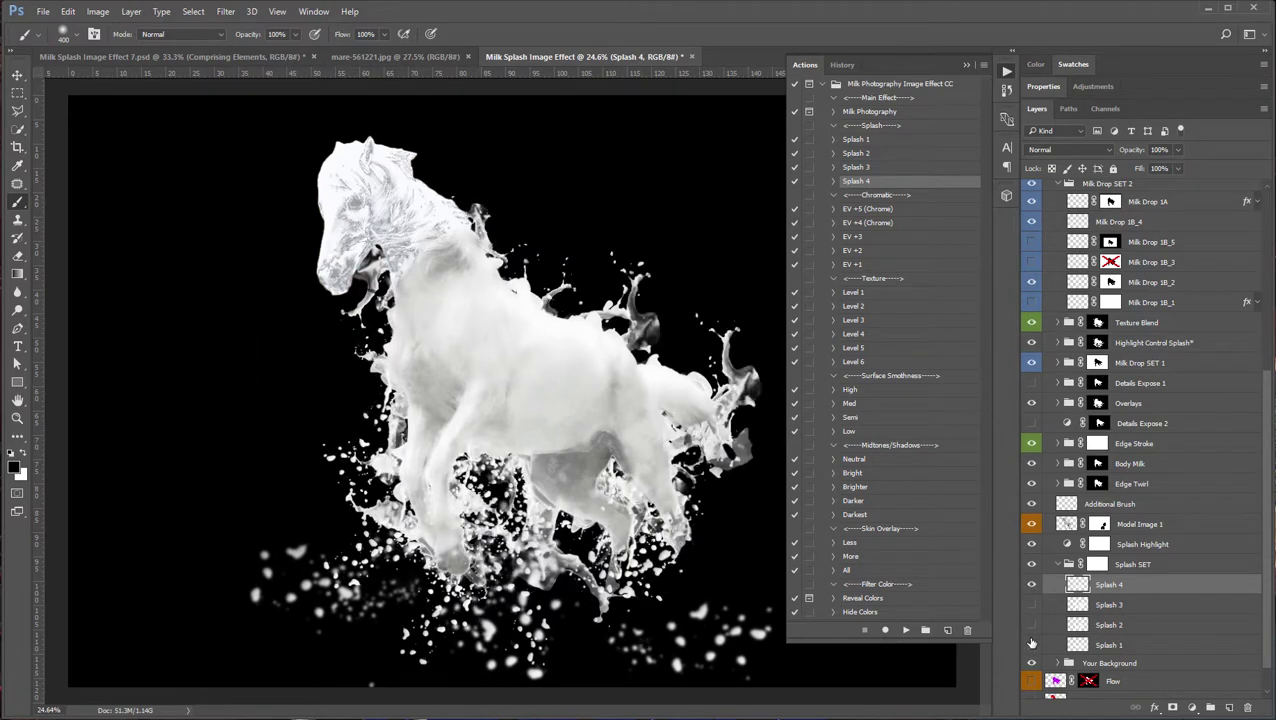
left_click(1032, 644)
left_click(1060, 566)
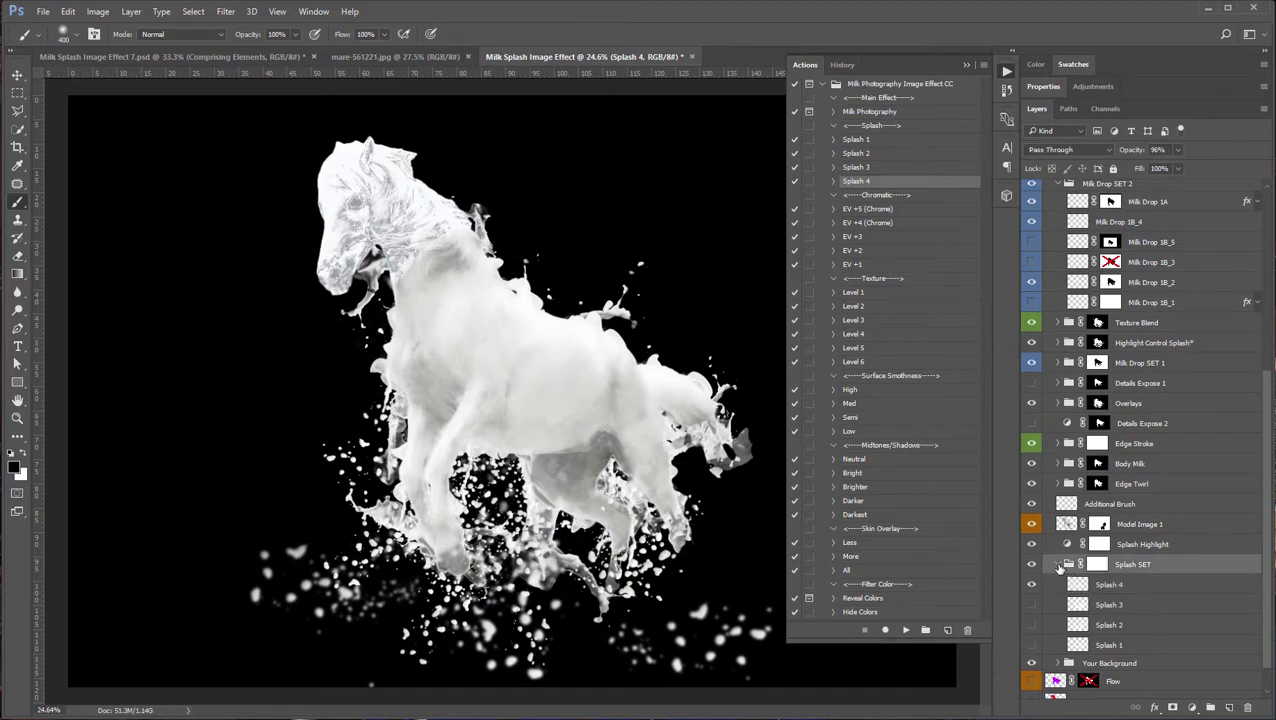
left_click(1059, 566)
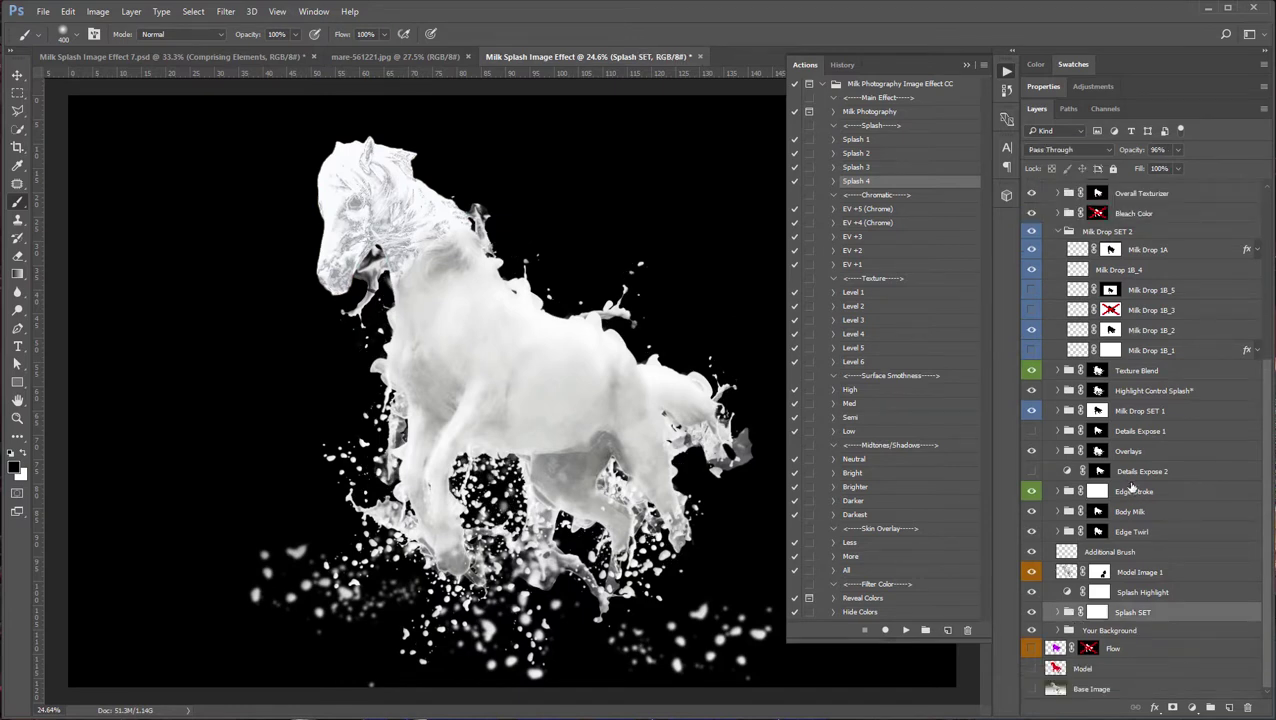
- Compare Milk Drop 1B_5 and 1B_3 droplets, leaving Milk Drop 1B_1 visible
scroll(1157, 497, "up", 2)
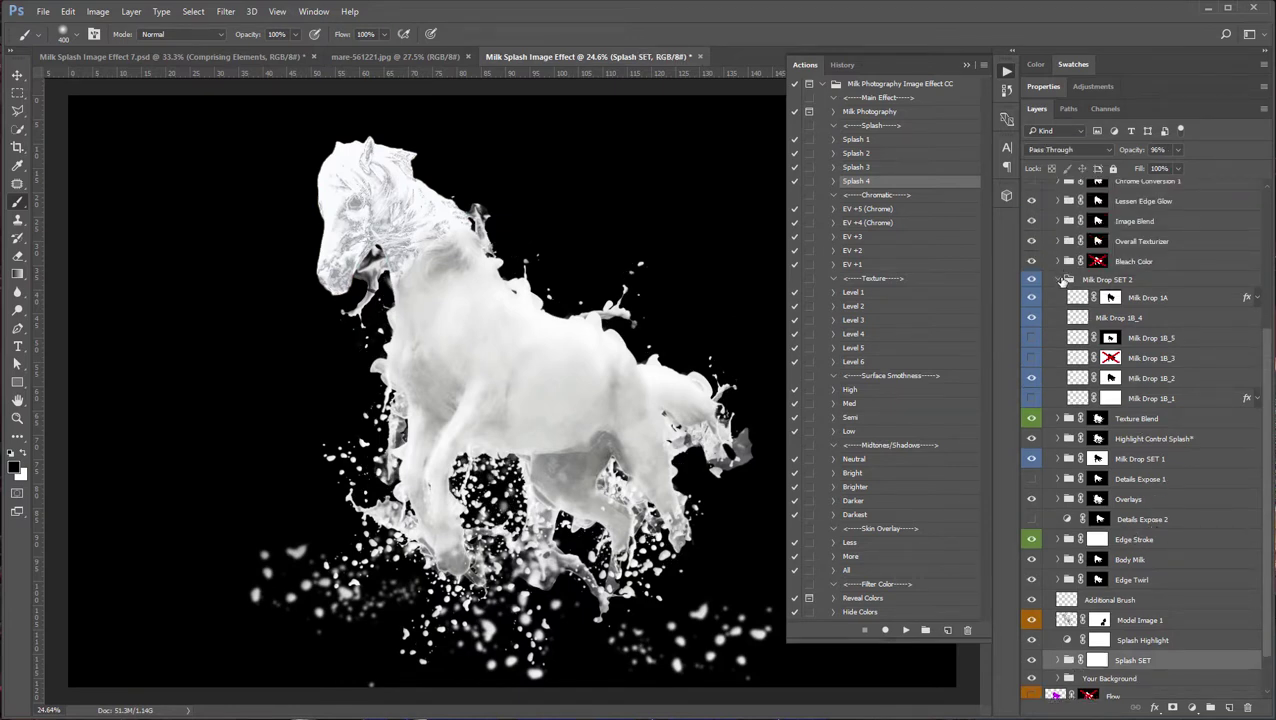
left_click(1032, 338)
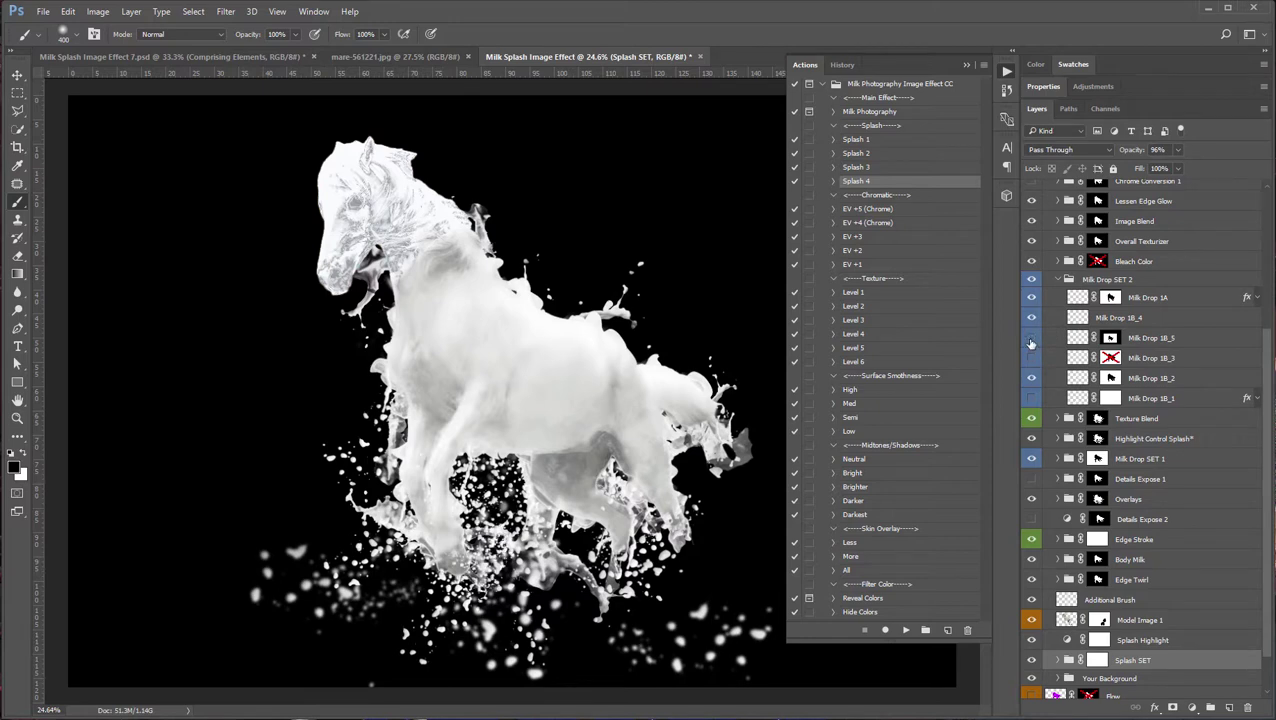
left_click(1032, 340)
left_click(1032, 358)
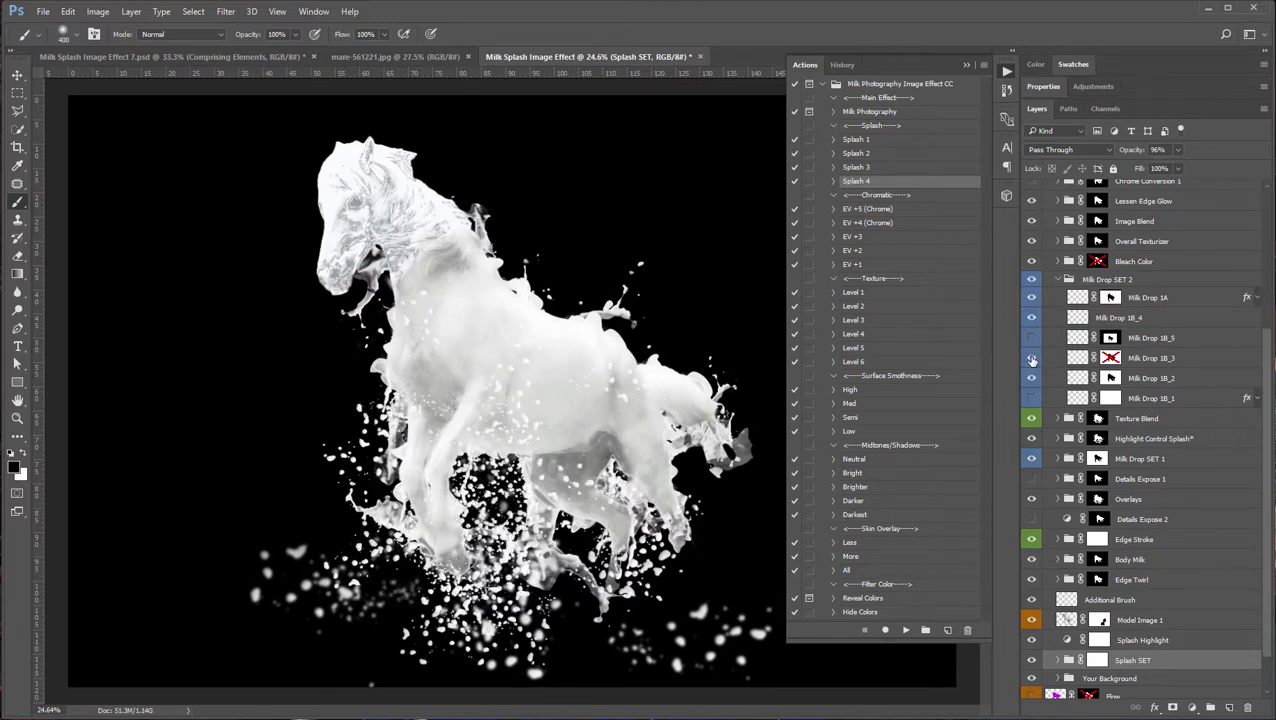
left_click(1032, 358)
left_click(1032, 398)
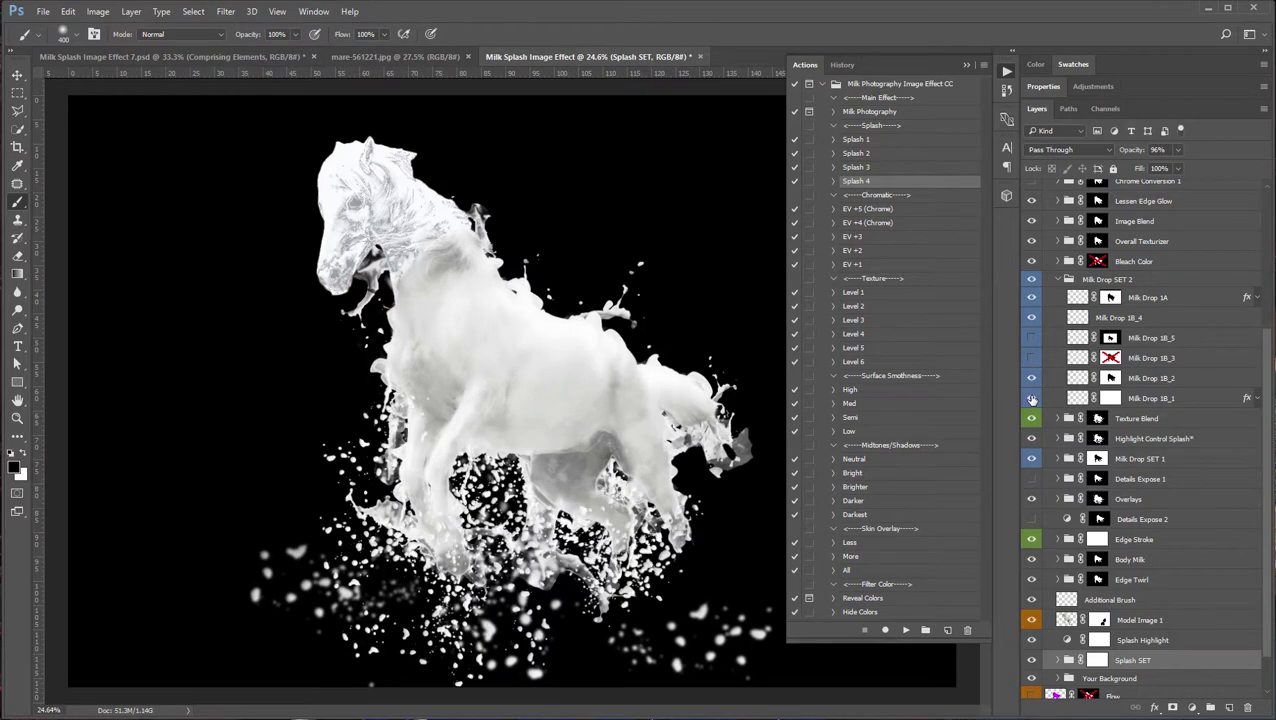
- Inspect the splash below the horse, then collapse Milk Drop SET 2 and Chrome Conversion 2
scroll(565, 550, "up", 3)
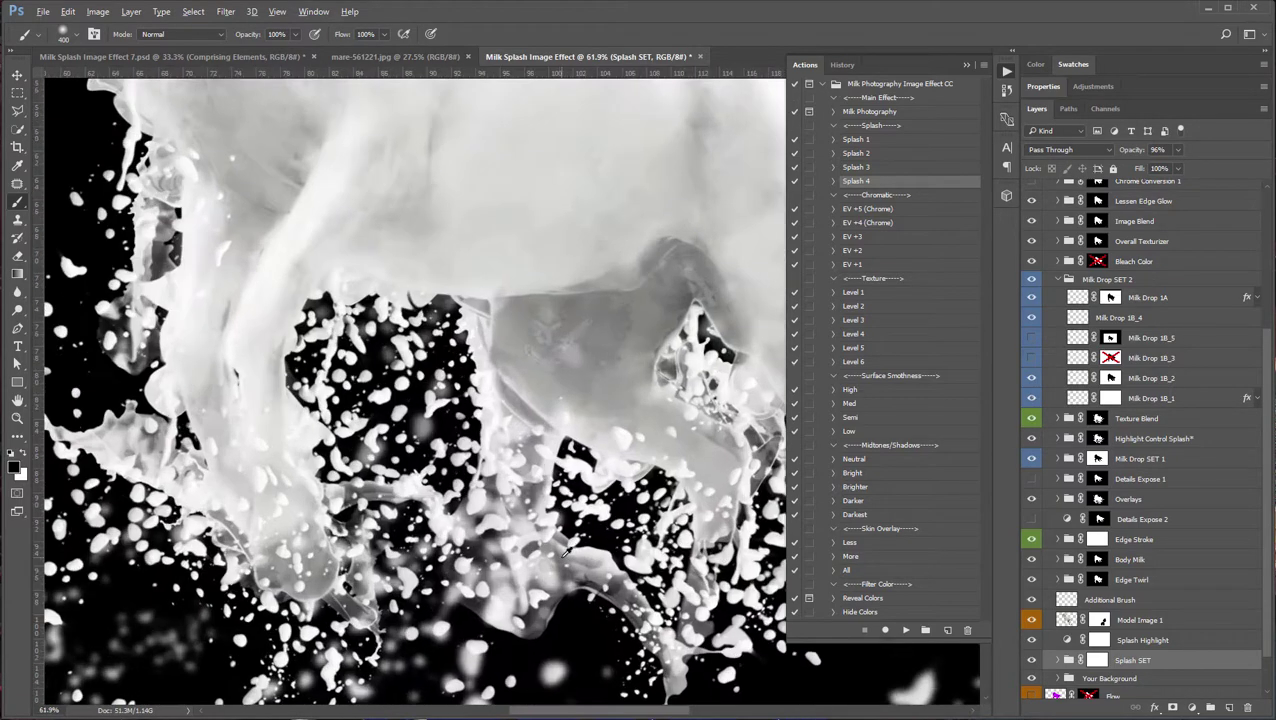
left_click_drag(670, 470, 517, 463)
scroll(517, 463, "down", 5)
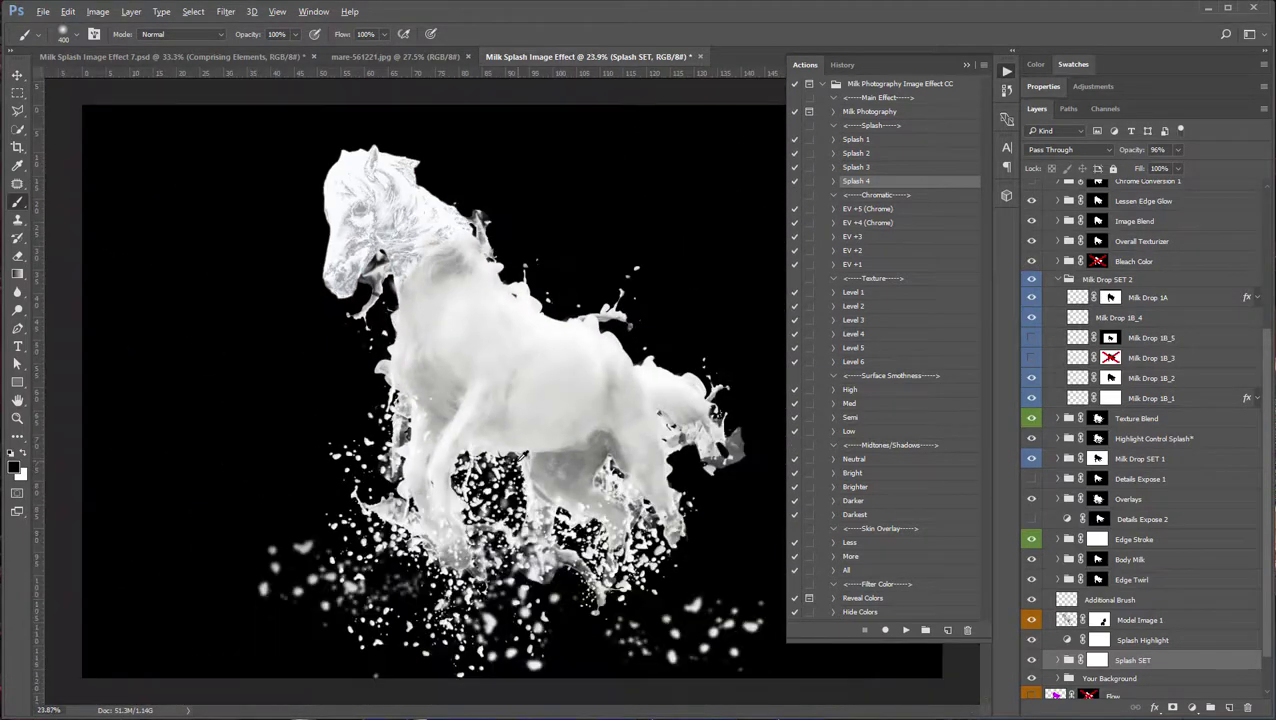
left_click(1058, 279)
left_click(1058, 289)
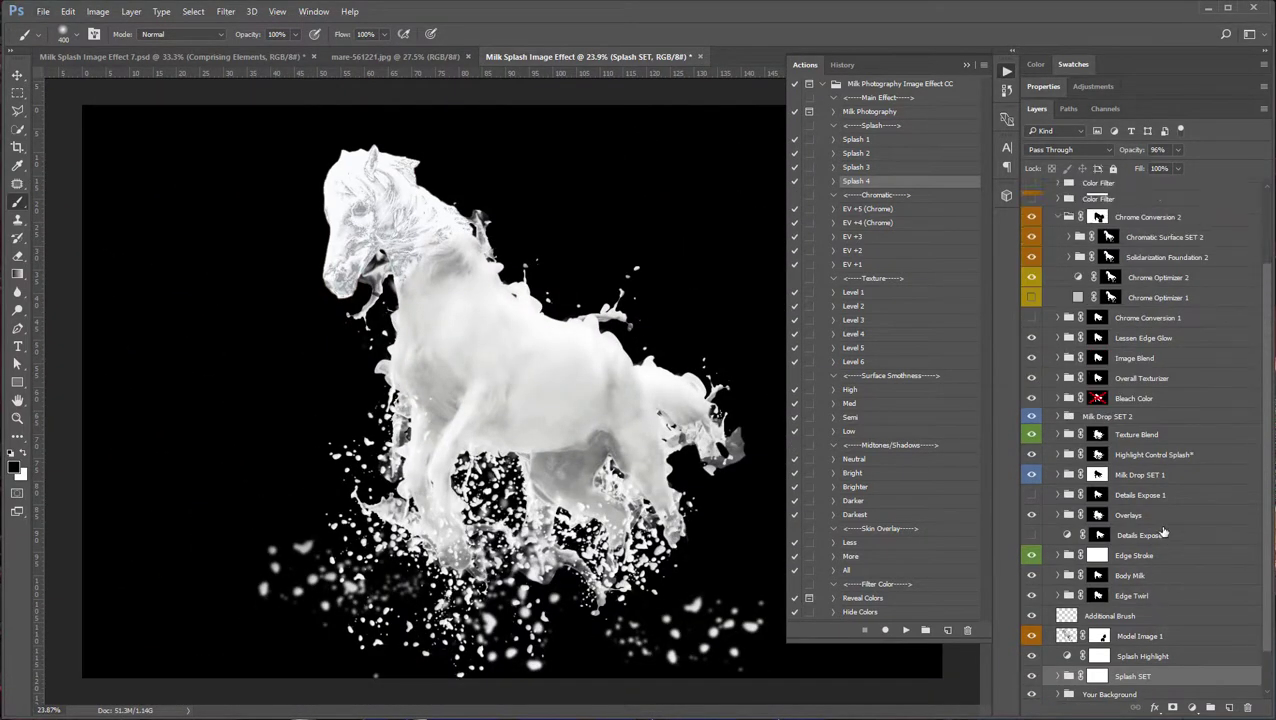
scroll(1125, 368, "up", 3)
left_click(1058, 282)
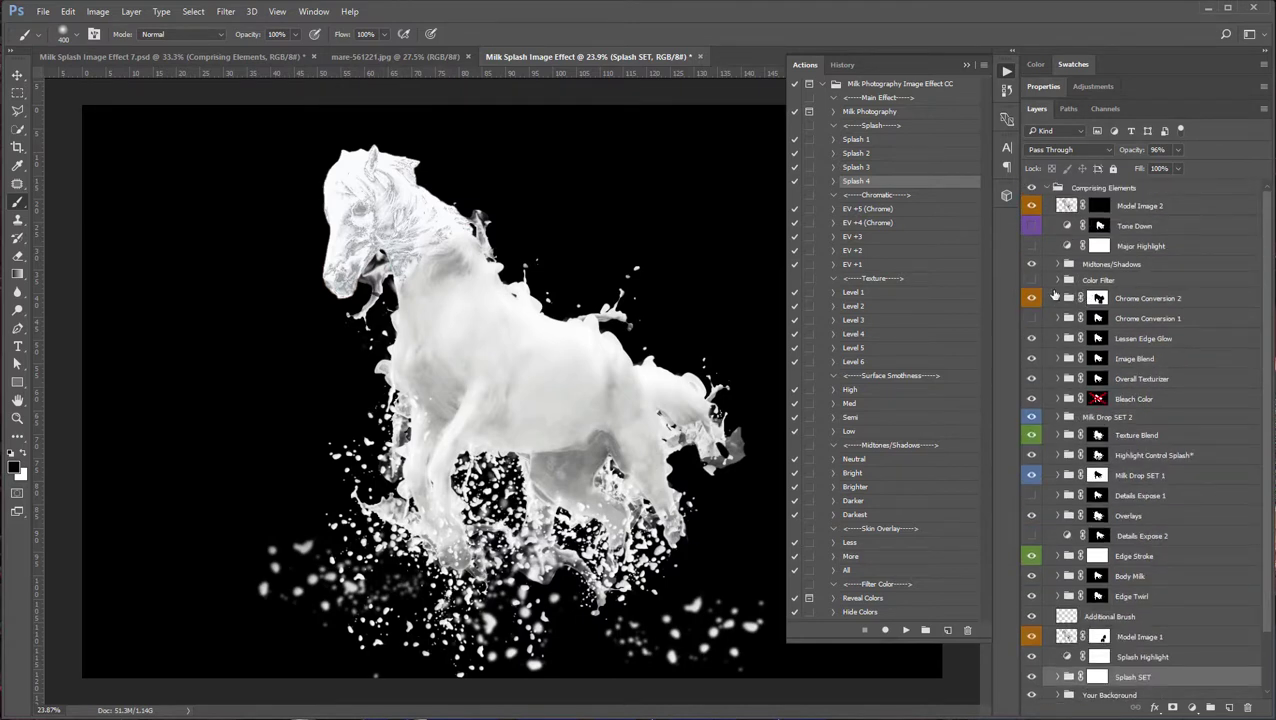
- With the Move tool, select the Color Filter group and run the Hide Colors action
key("v")
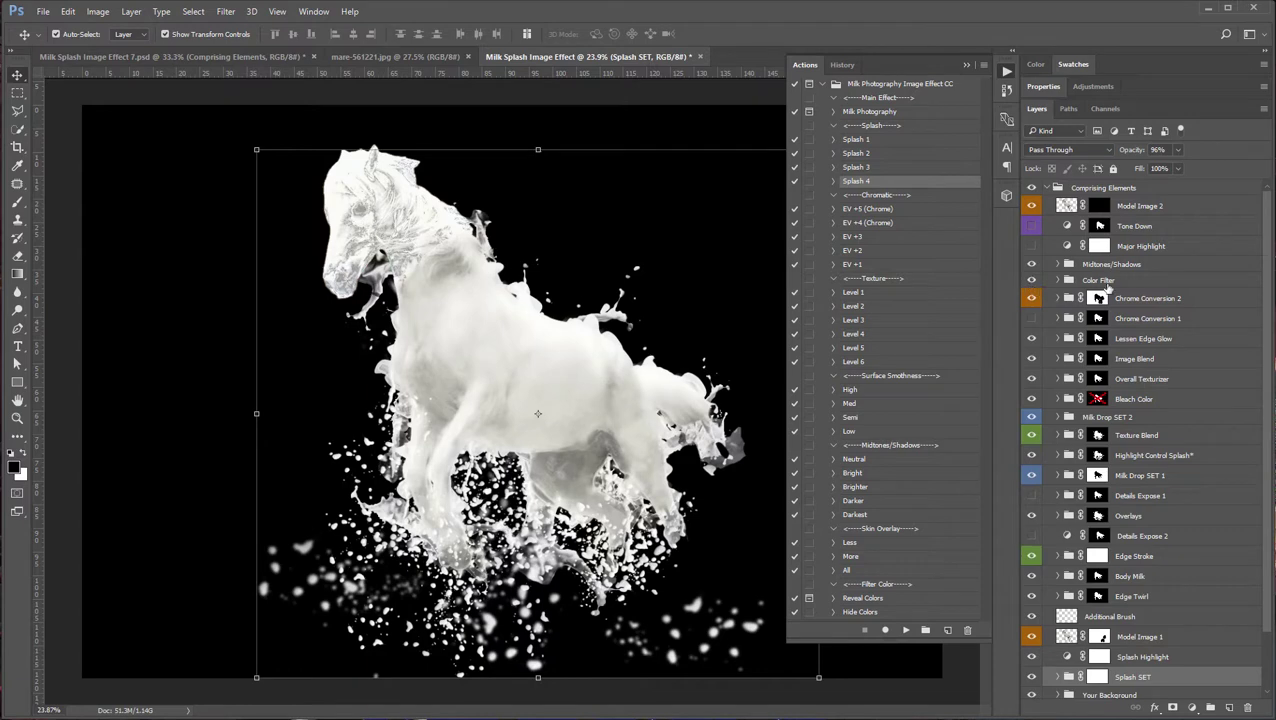
left_click(1106, 284)
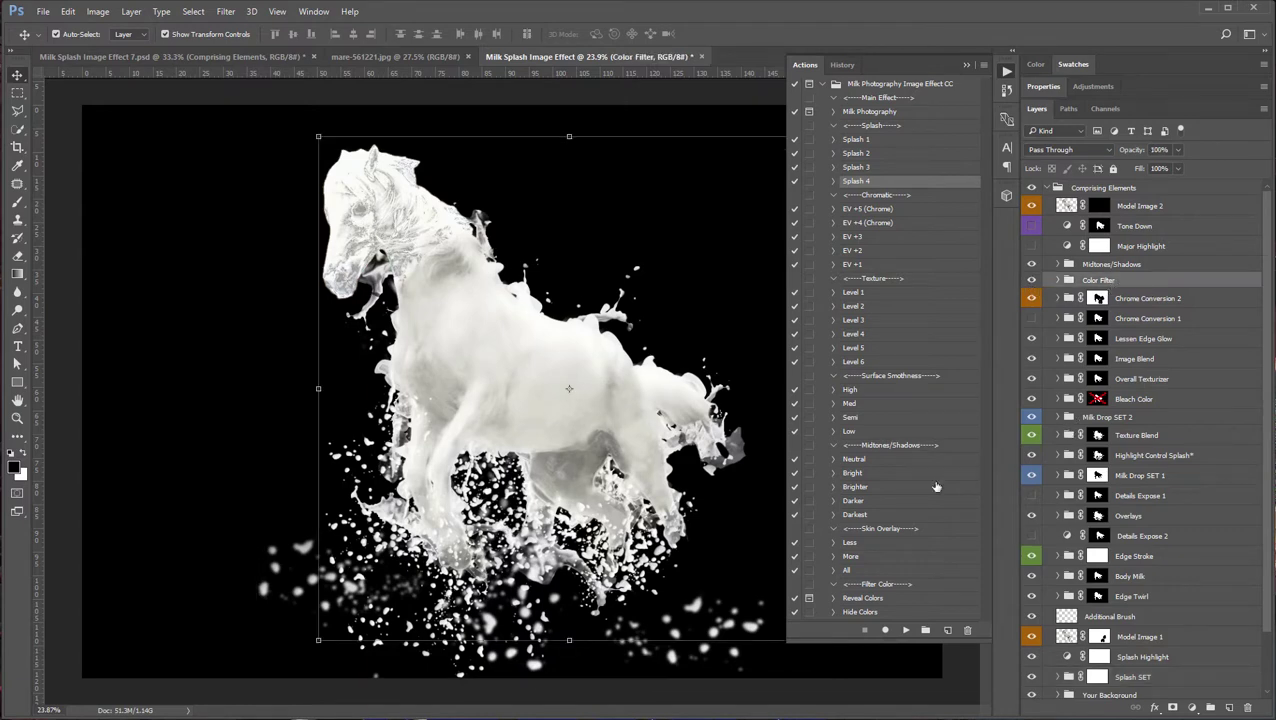
left_click(873, 599)
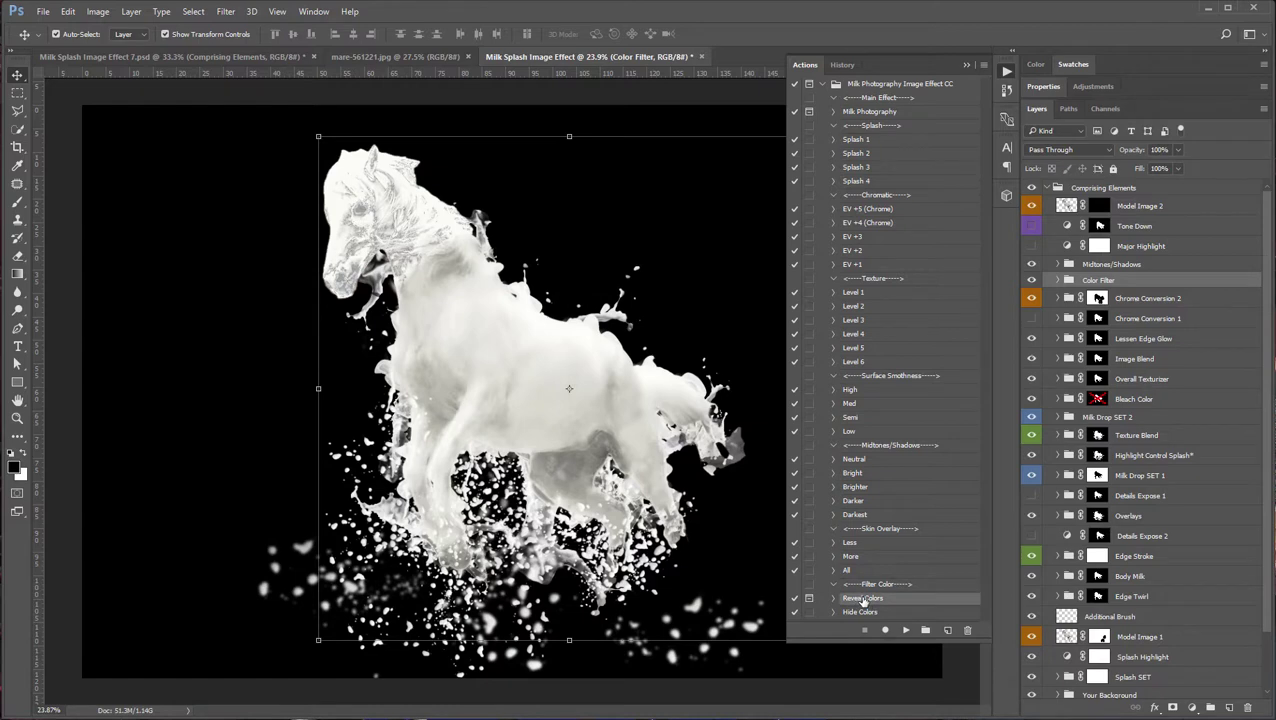
left_click(859, 612)
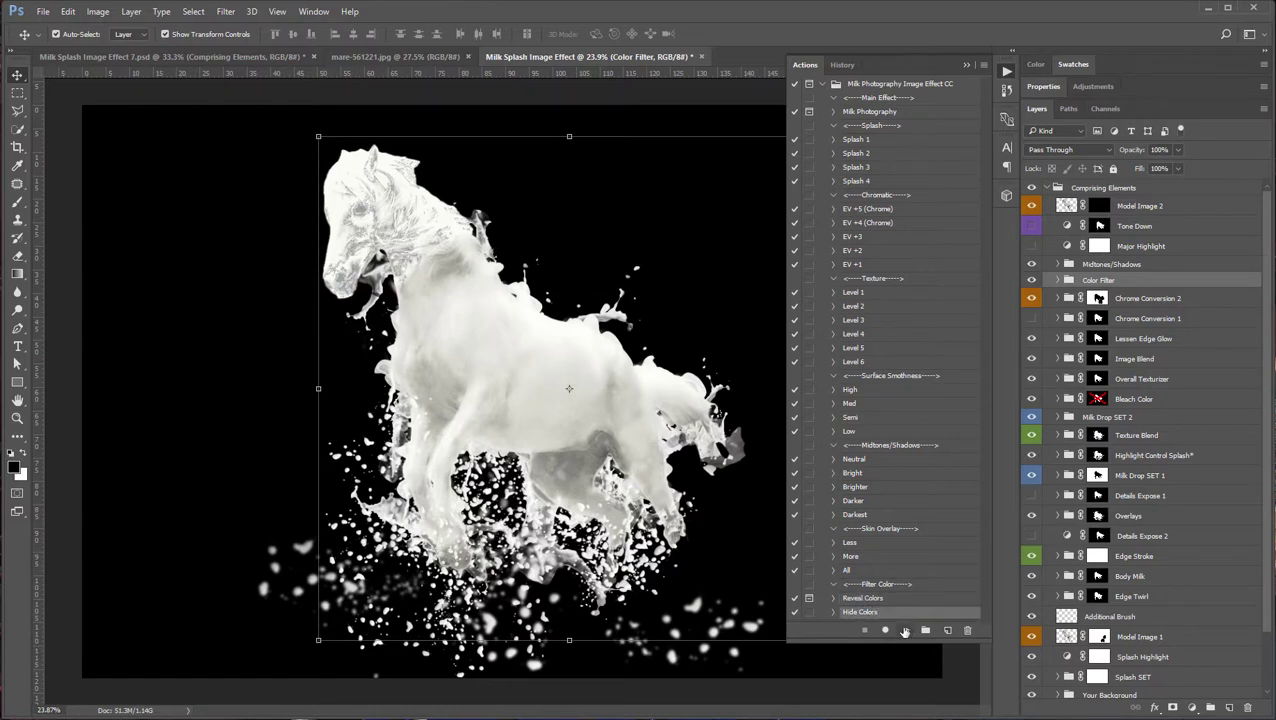
left_click(904, 631)
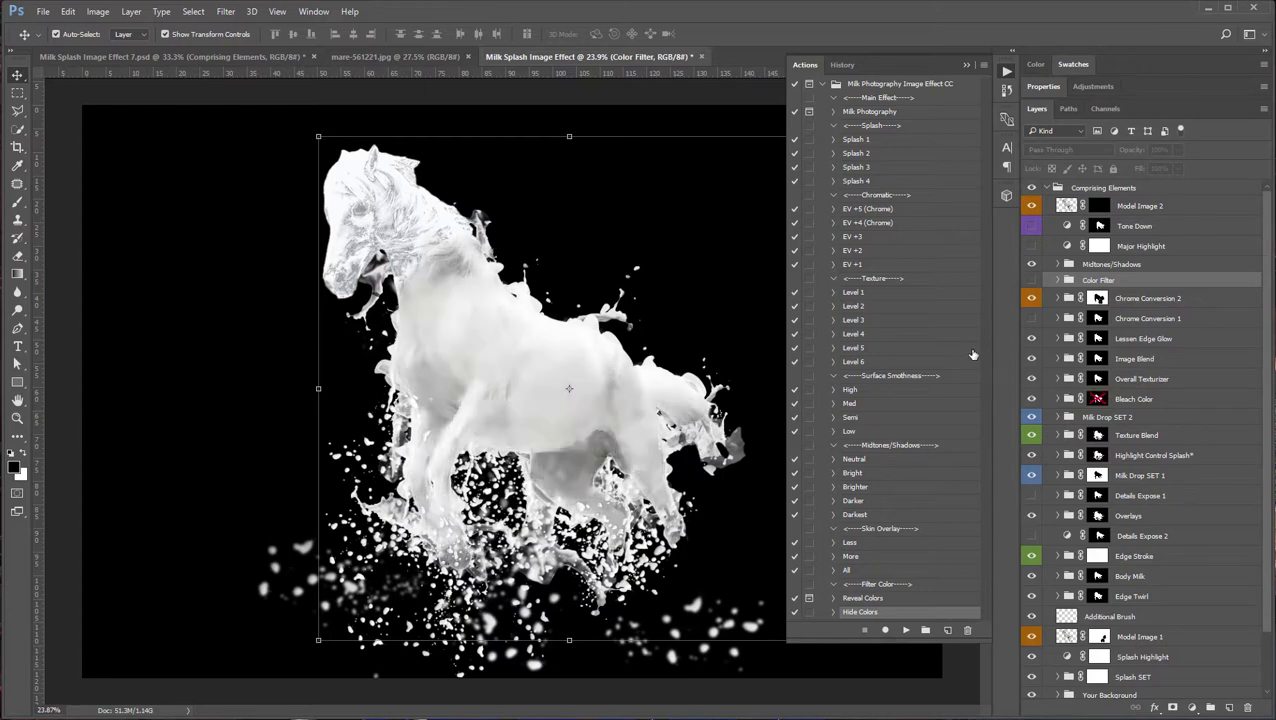
left_click(876, 197)
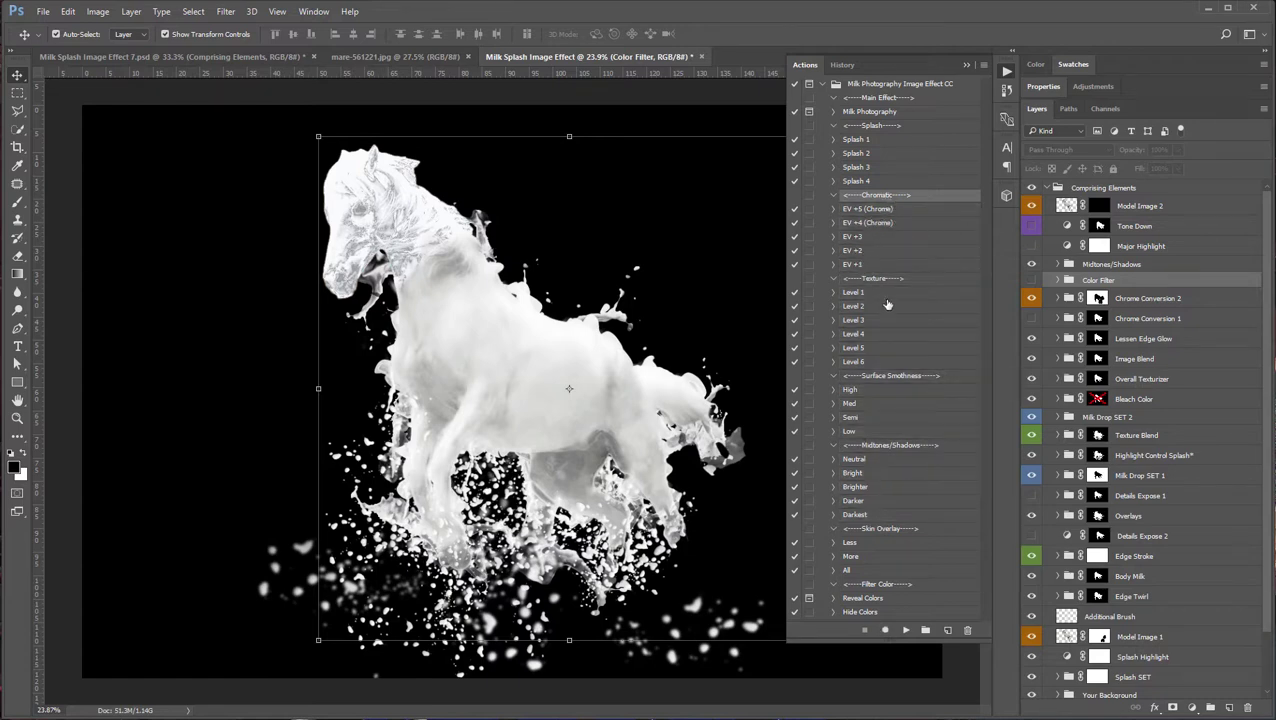
- Try texture Levels 1, 2, 6 and 4, finishing with the Level 5 texture
left_click(852, 292)
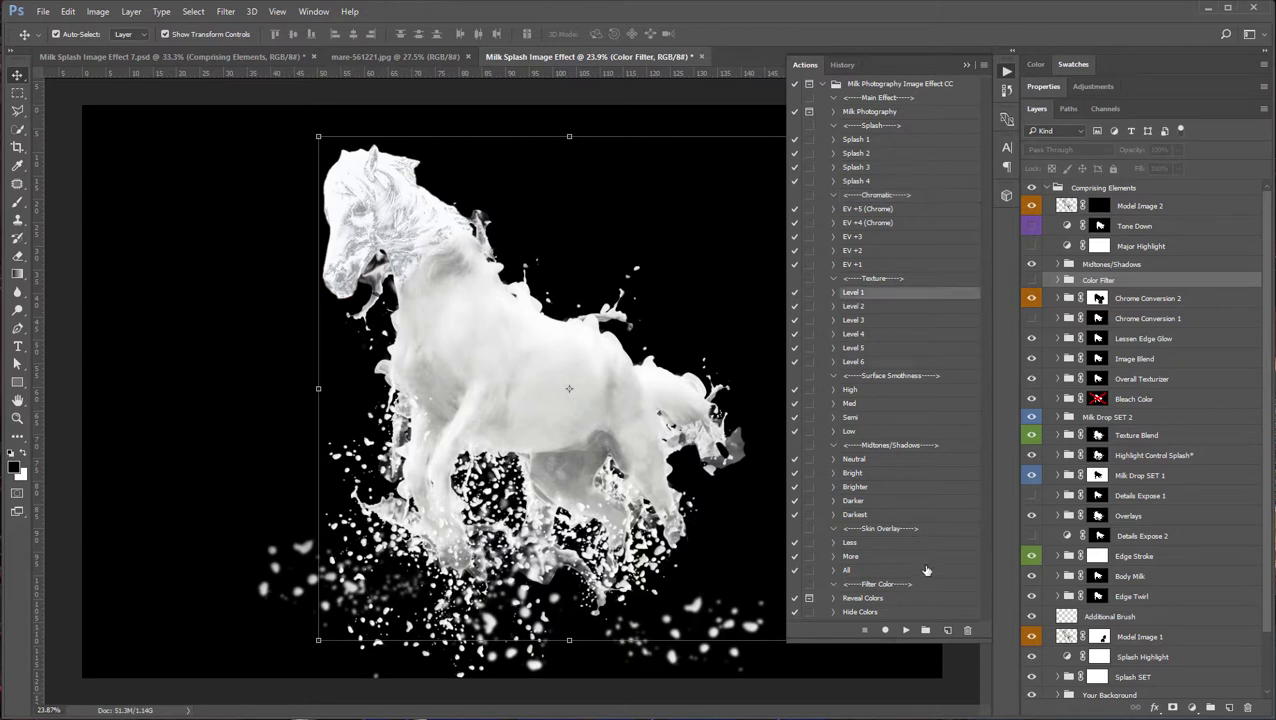
left_click(905, 630)
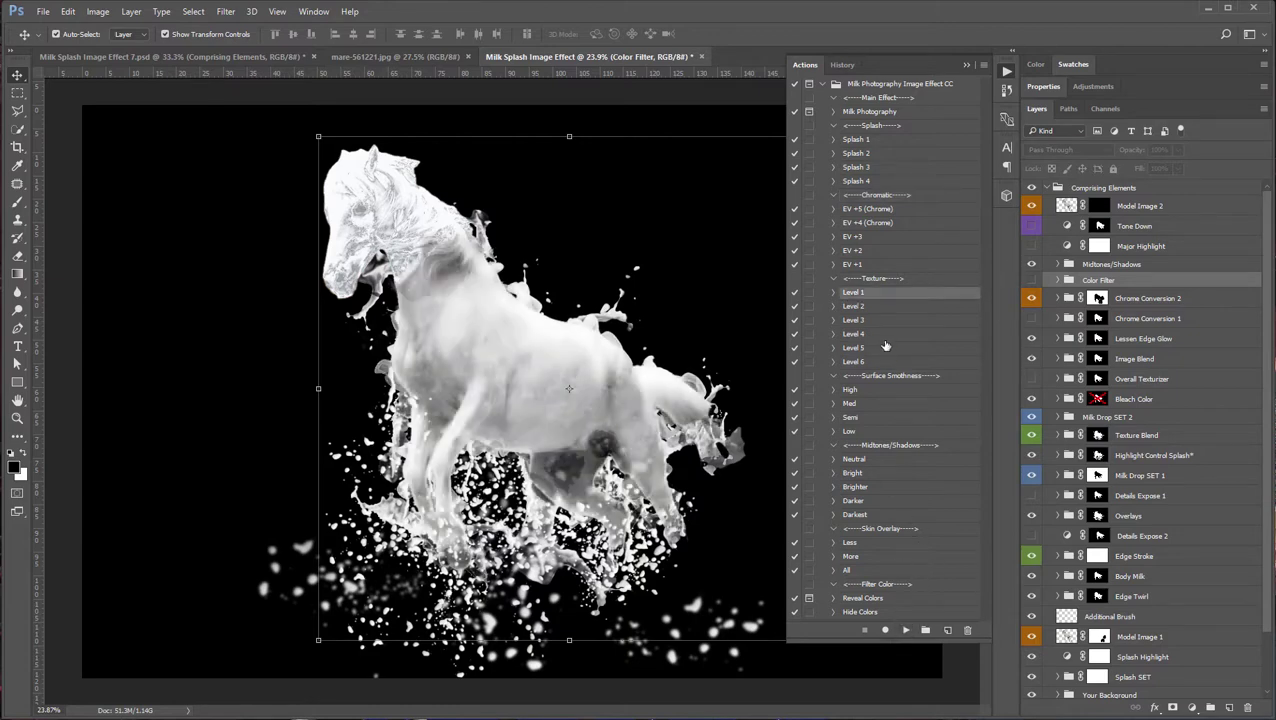
left_click(855, 306)
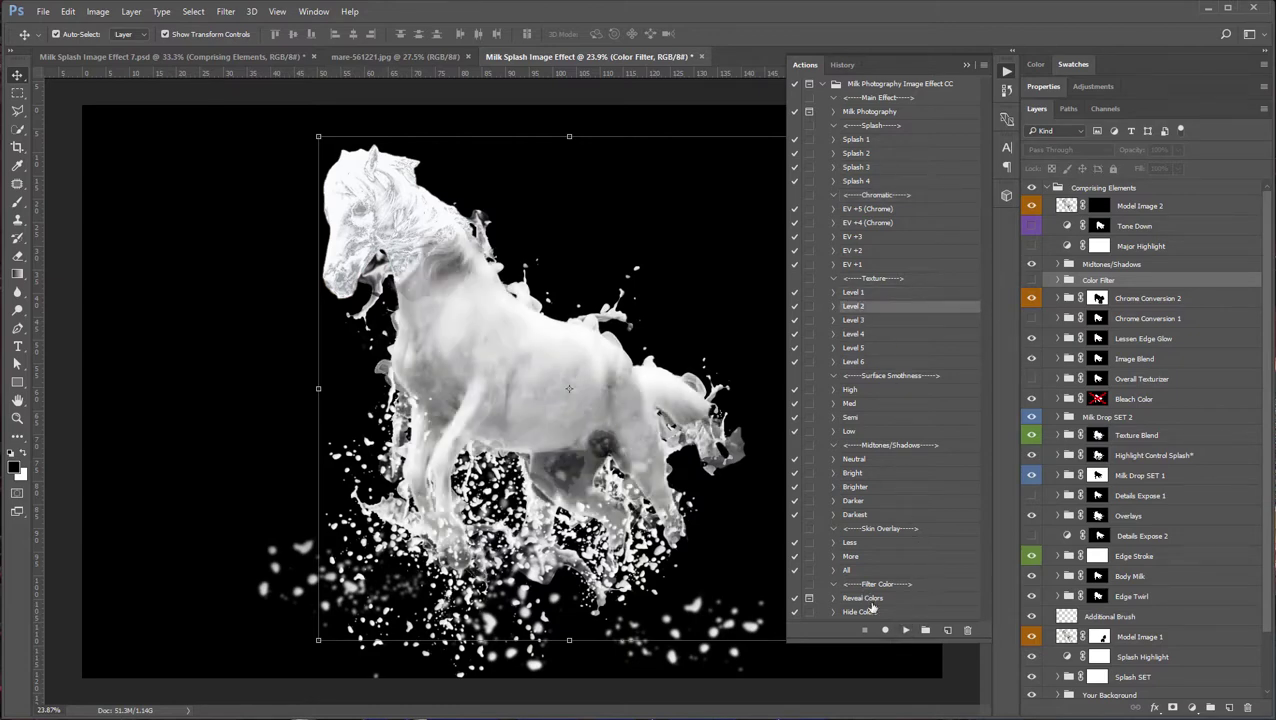
left_click(905, 630)
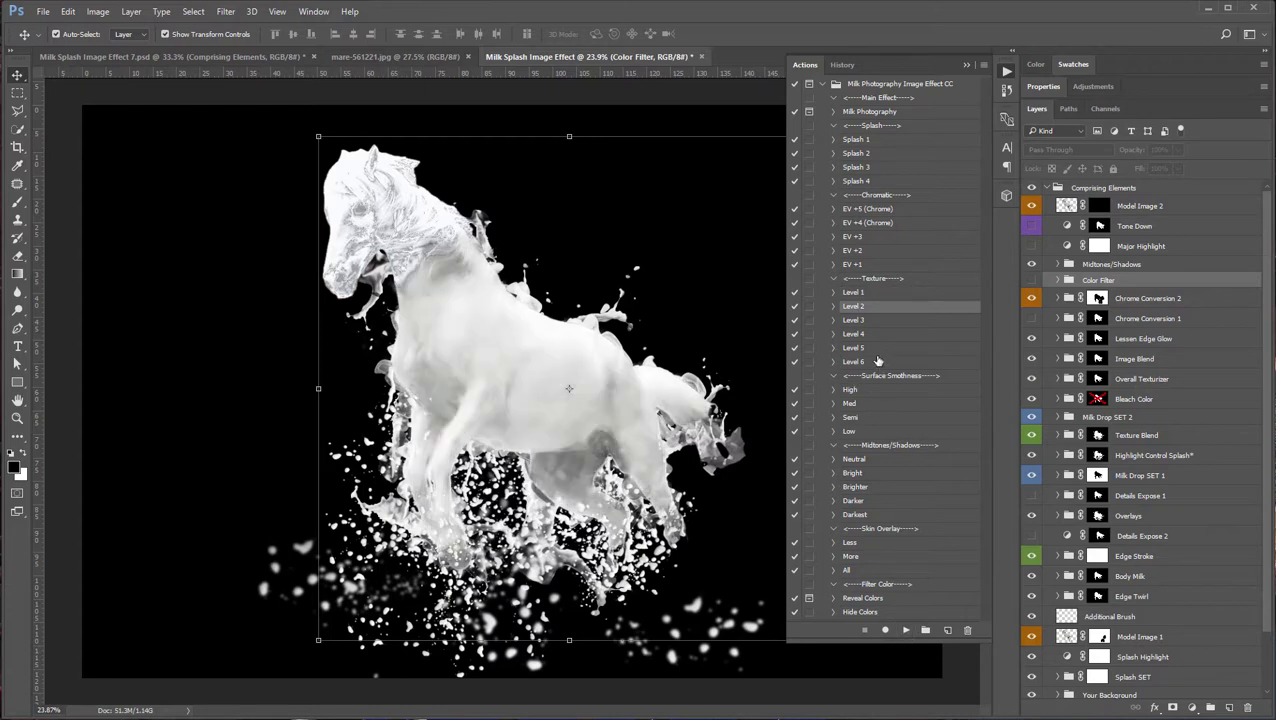
left_click(856, 362)
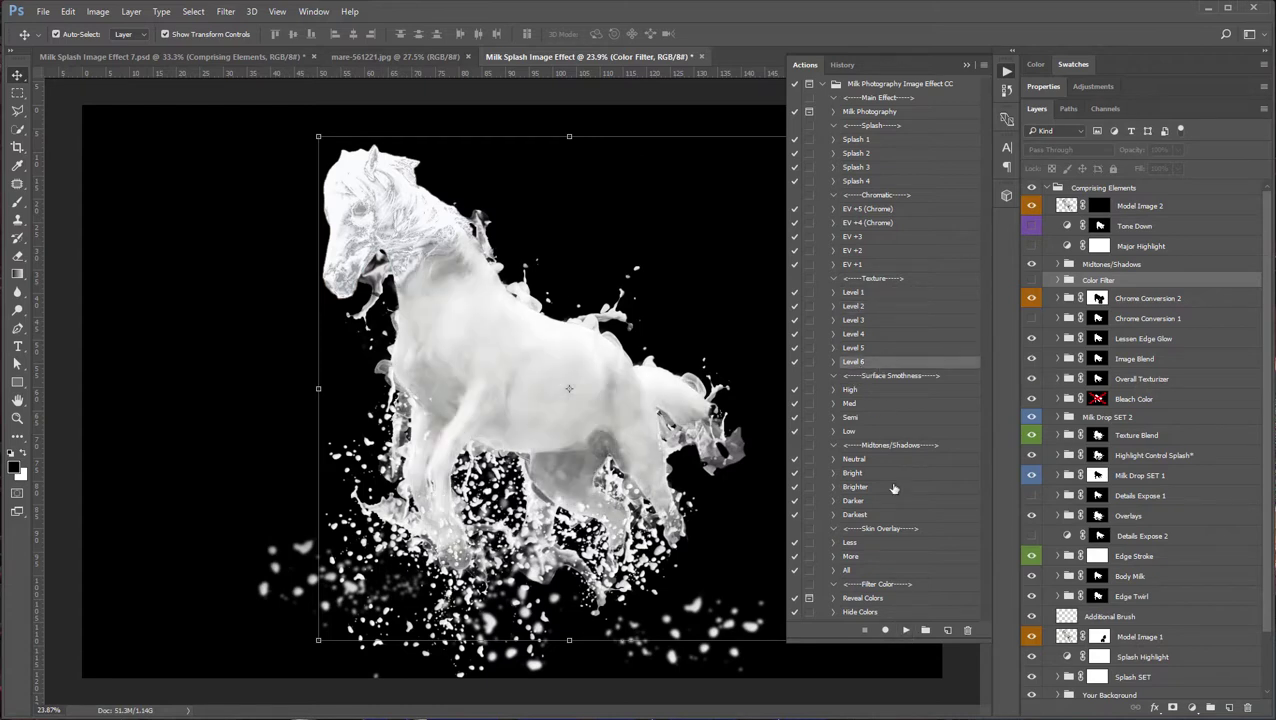
left_click(905, 630)
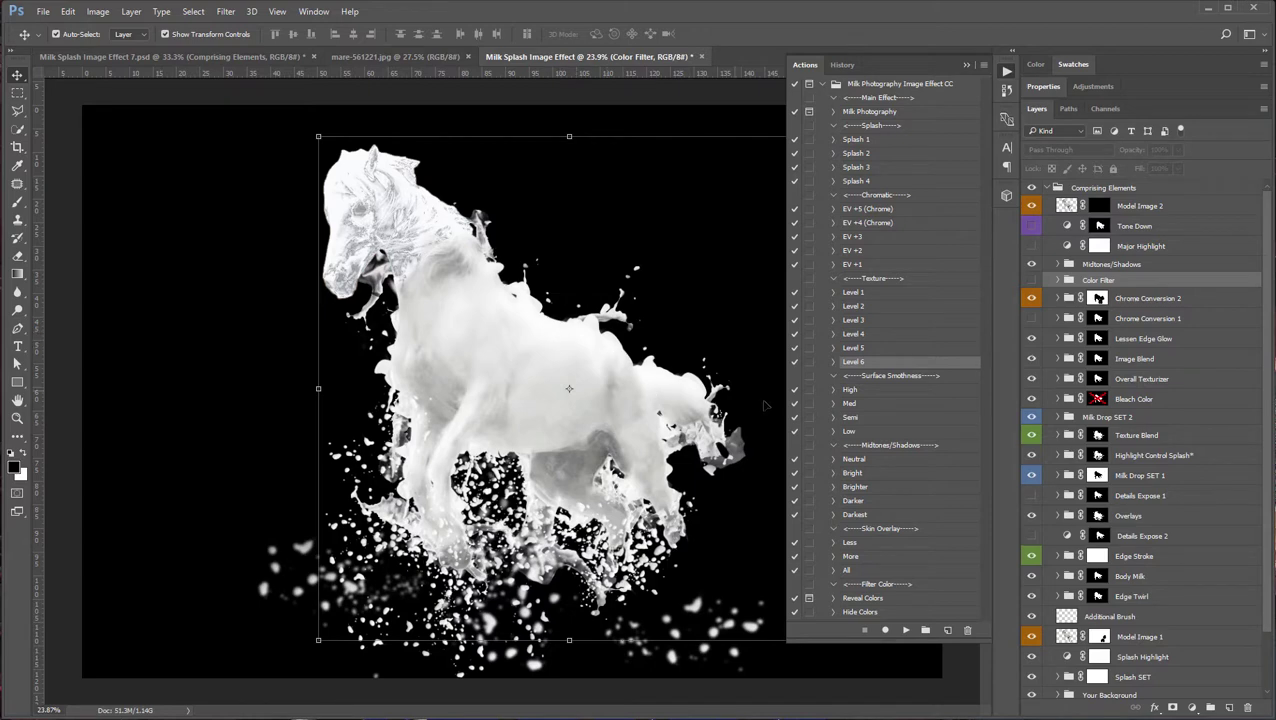
left_click(866, 334)
left_click(896, 630)
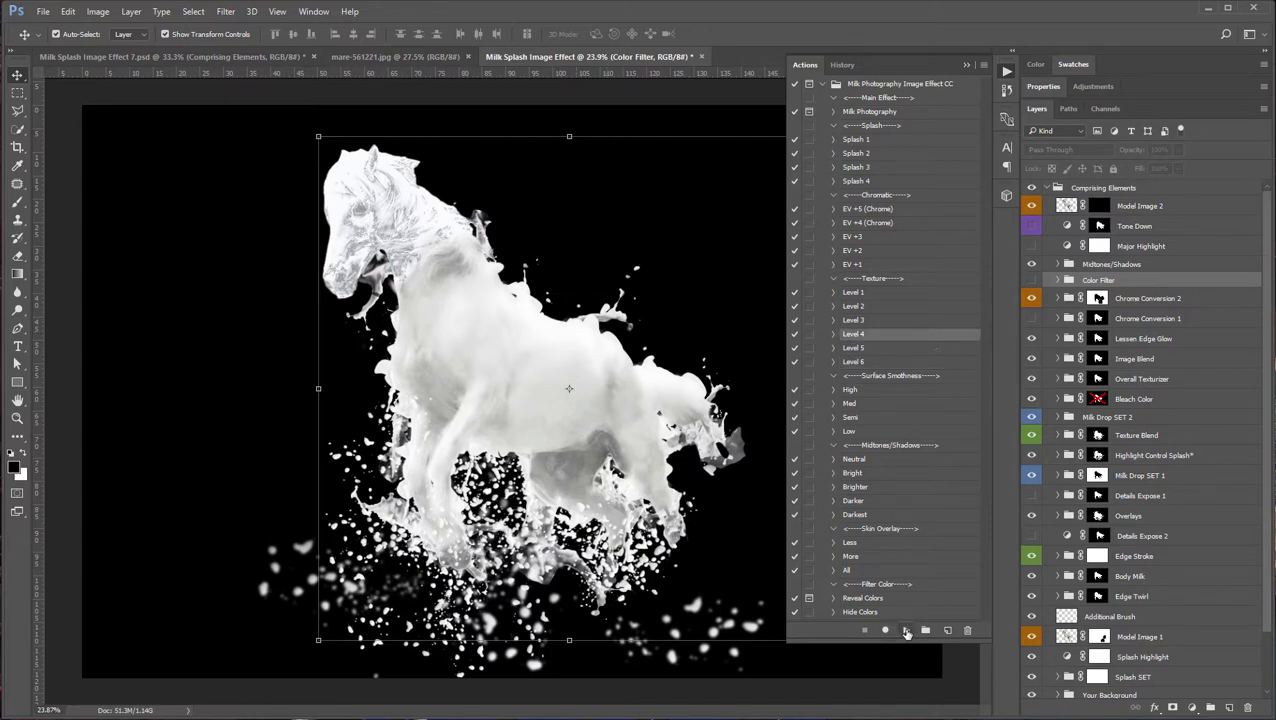
left_click(867, 348)
left_click(906, 630)
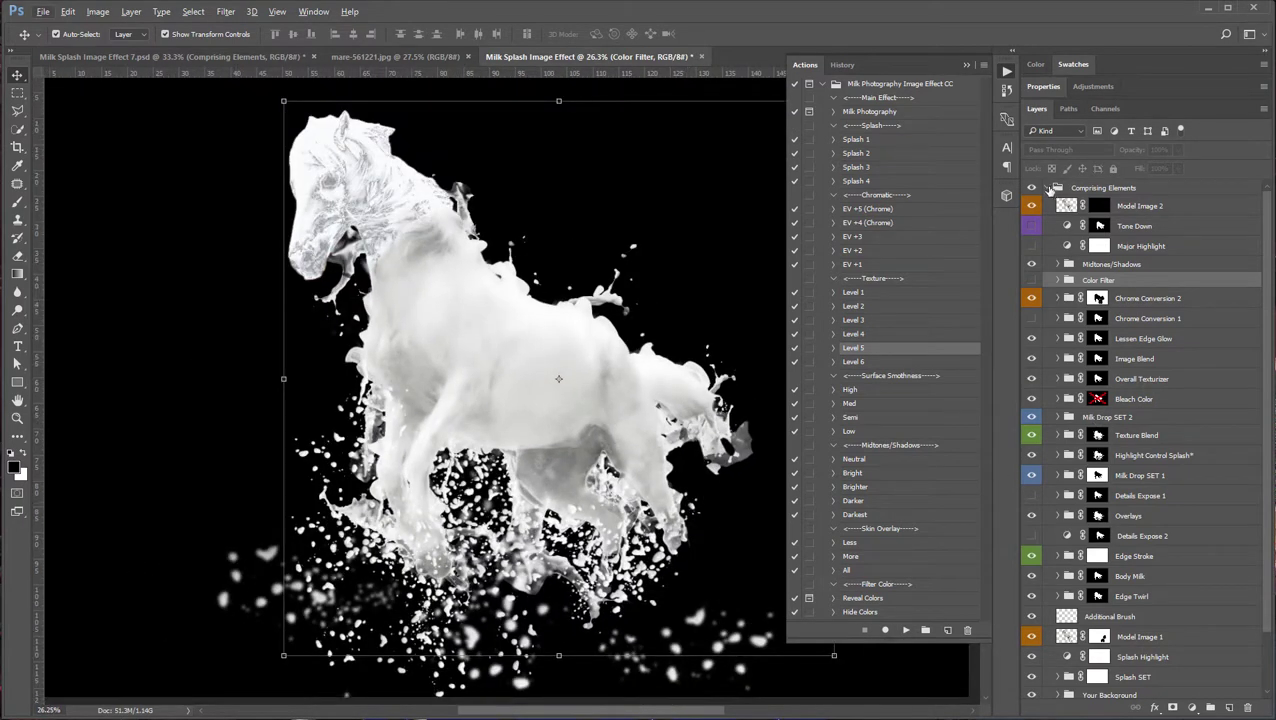
- Hide Comprising Elements to view the Base Image photo and red Model silhouette
left_click(1049, 190)
left_click(1031, 189)
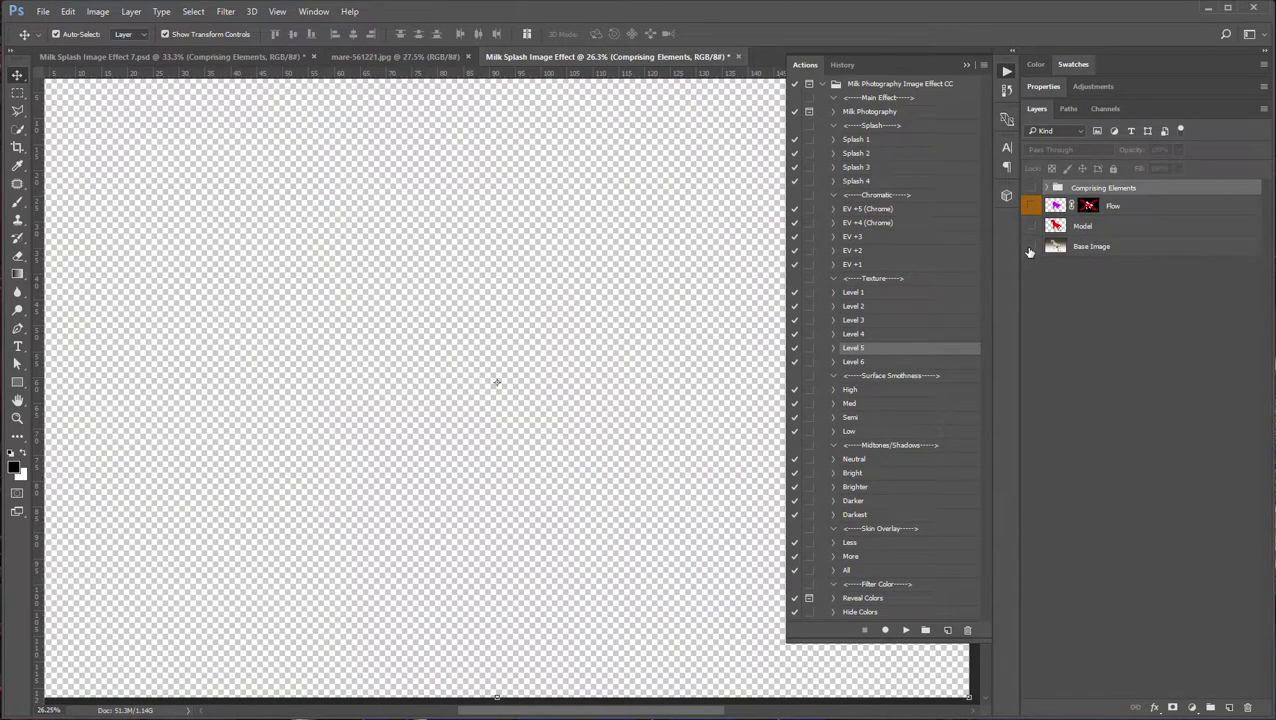
left_click(1031, 248)
left_click(1066, 250)
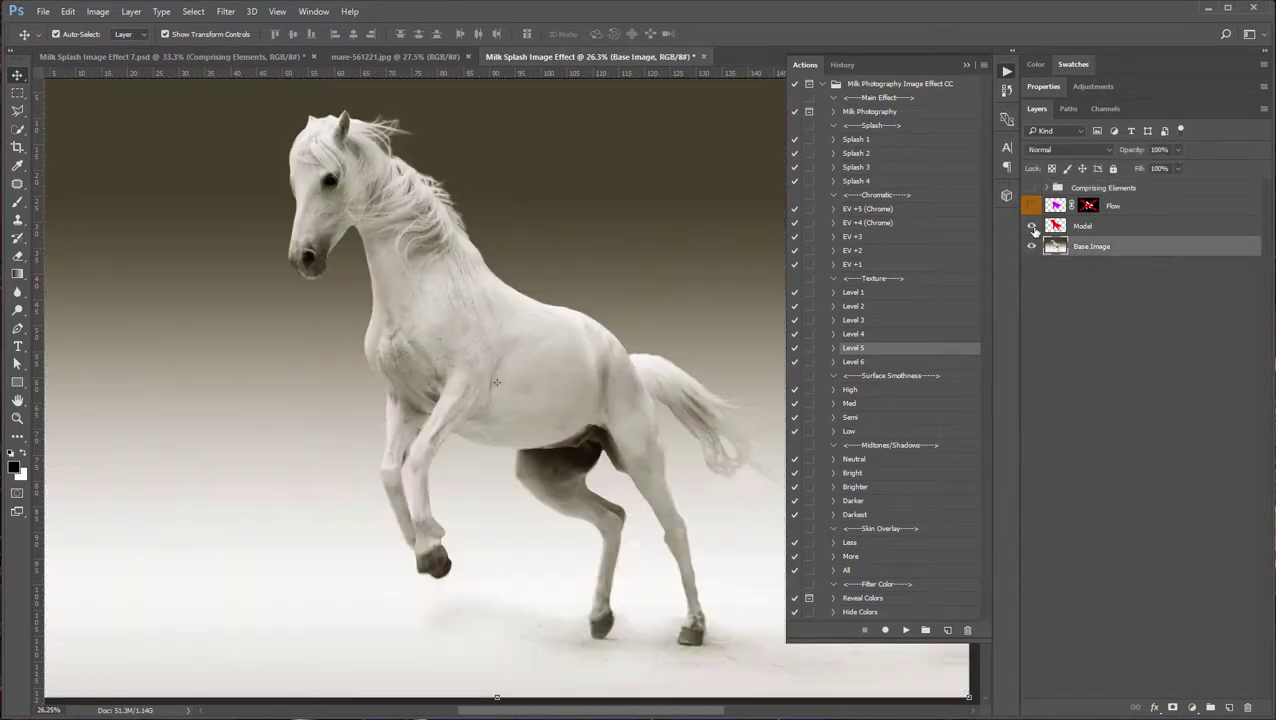
left_click(1032, 228)
left_click(1080, 228)
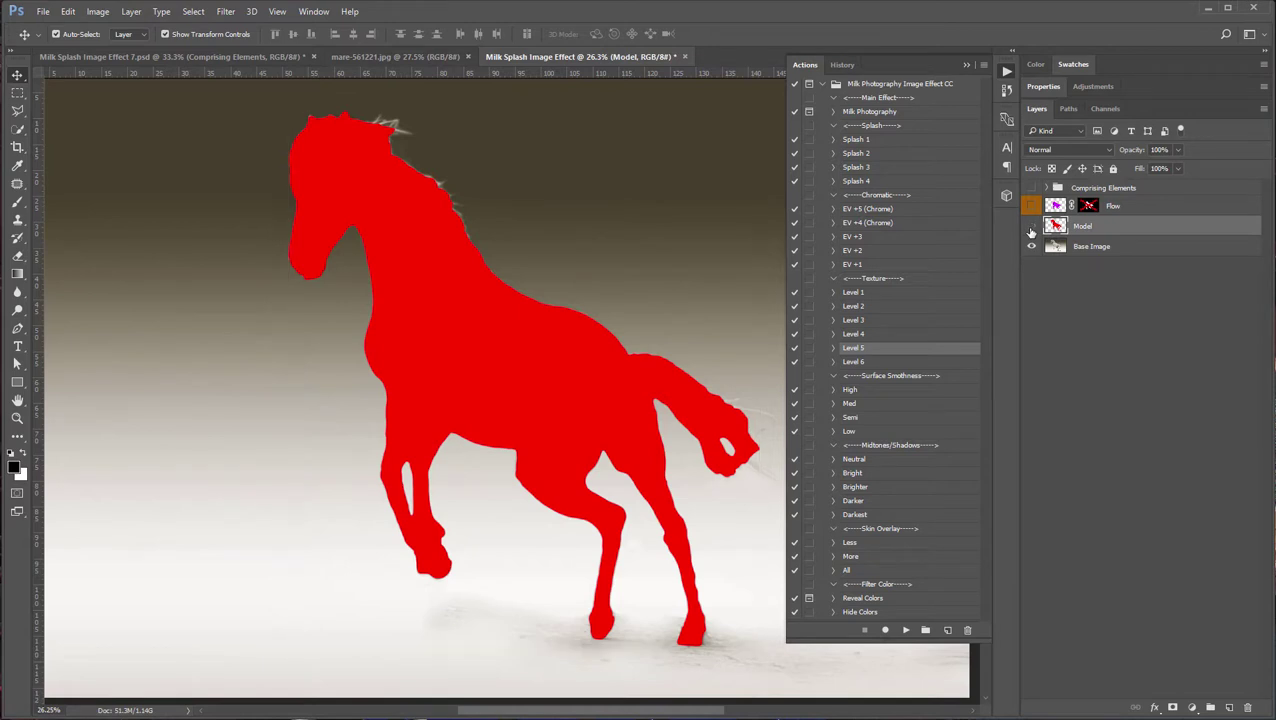
- Reveal the magenta Flow shape, then turn Comprising Elements back on to show the splash horse
left_click(1032, 231)
left_click(1031, 206)
left_click(1090, 206)
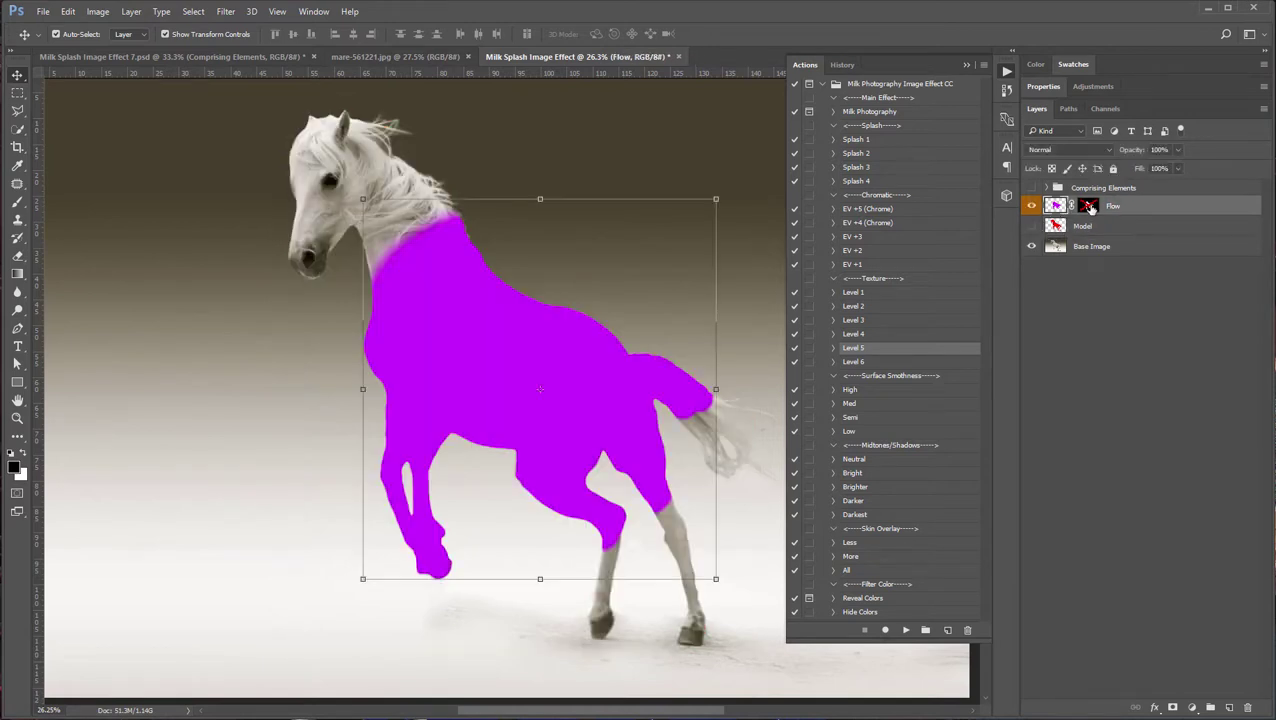
left_click(1031, 206)
left_click(1032, 188)
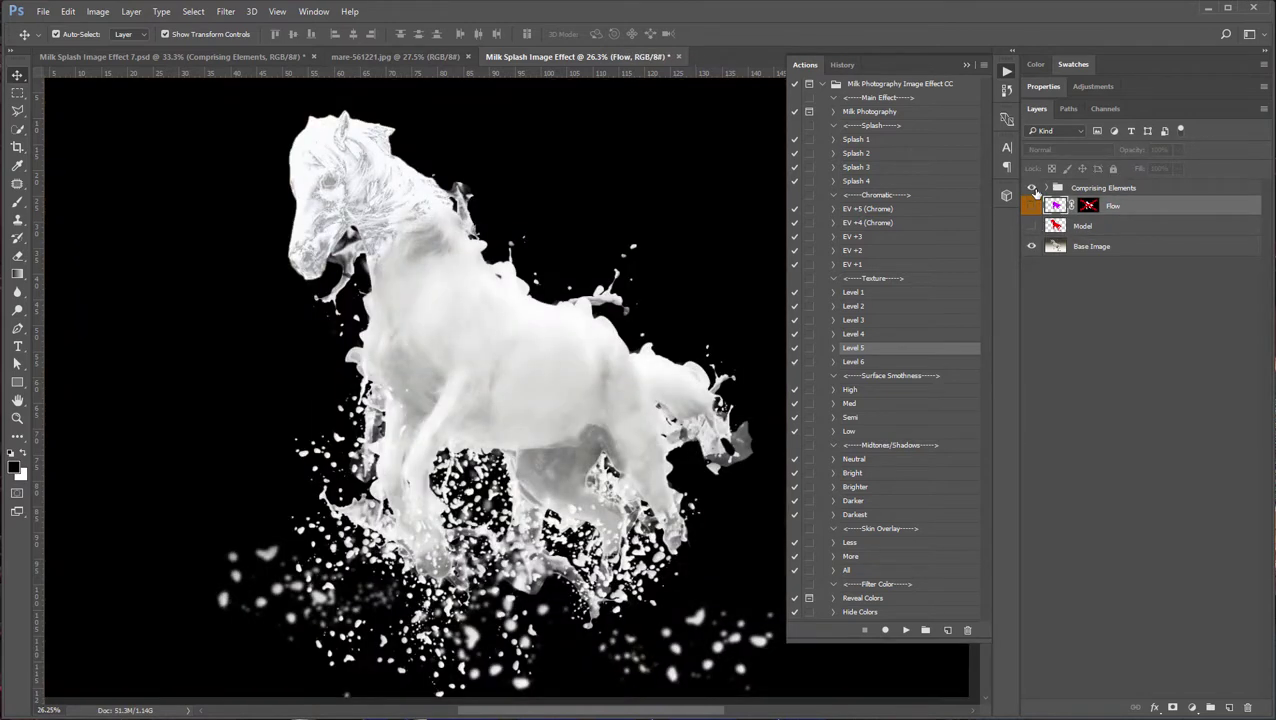
scroll(605, 443, "down", 1)
scroll(605, 443, "up", 1)
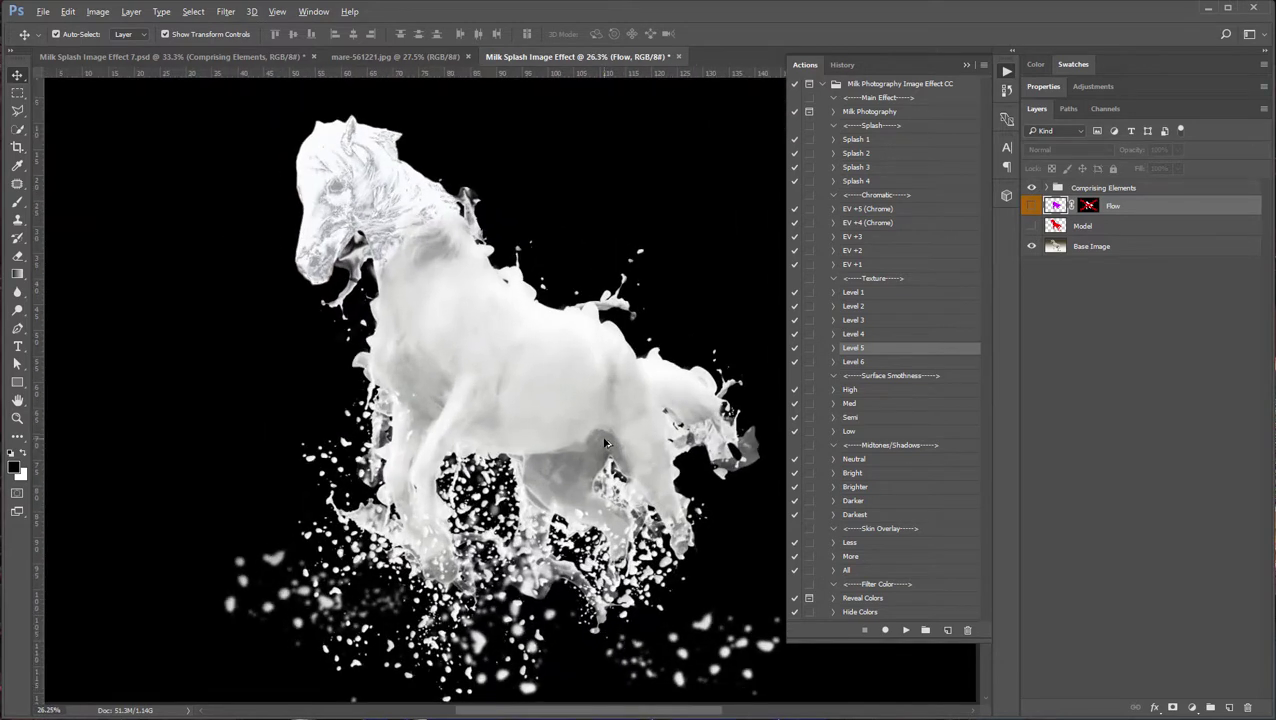
scroll(605, 443, "up", 3)
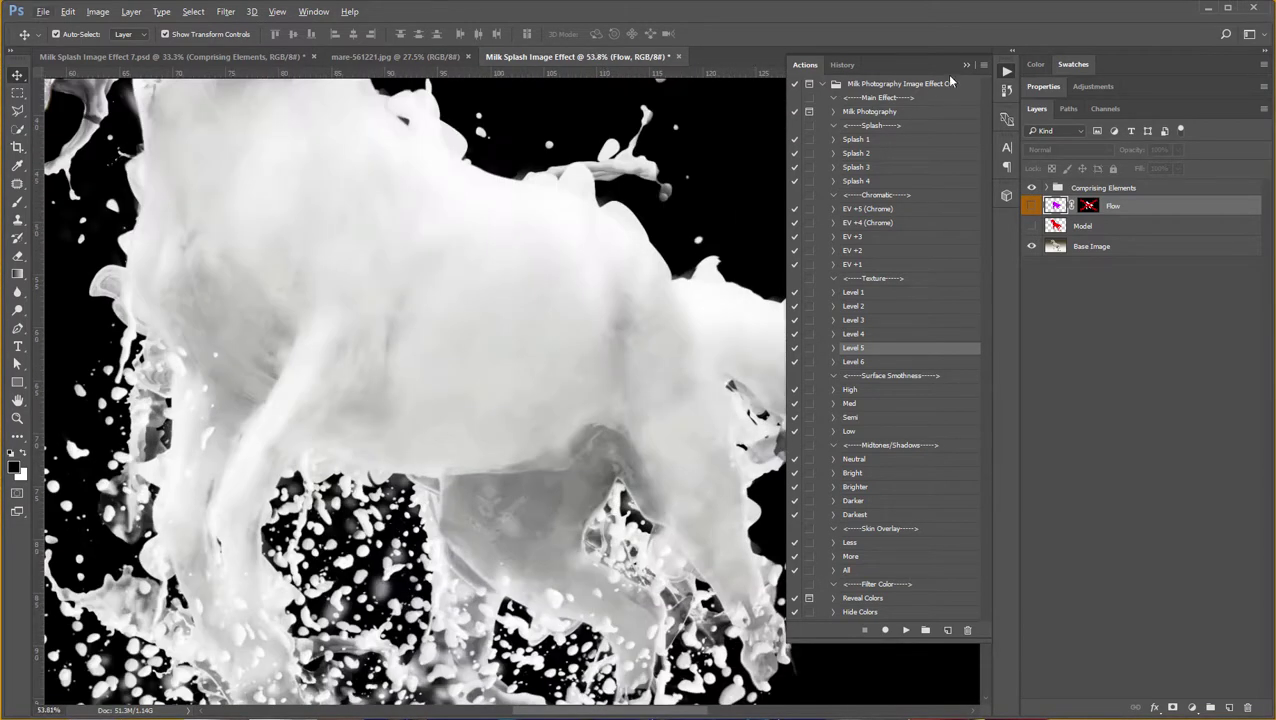
- Collapse the Actions panel, pan across the close-up horse to its head, then zoom out
left_click(966, 66)
left_click_drag(527, 316, 609, 253)
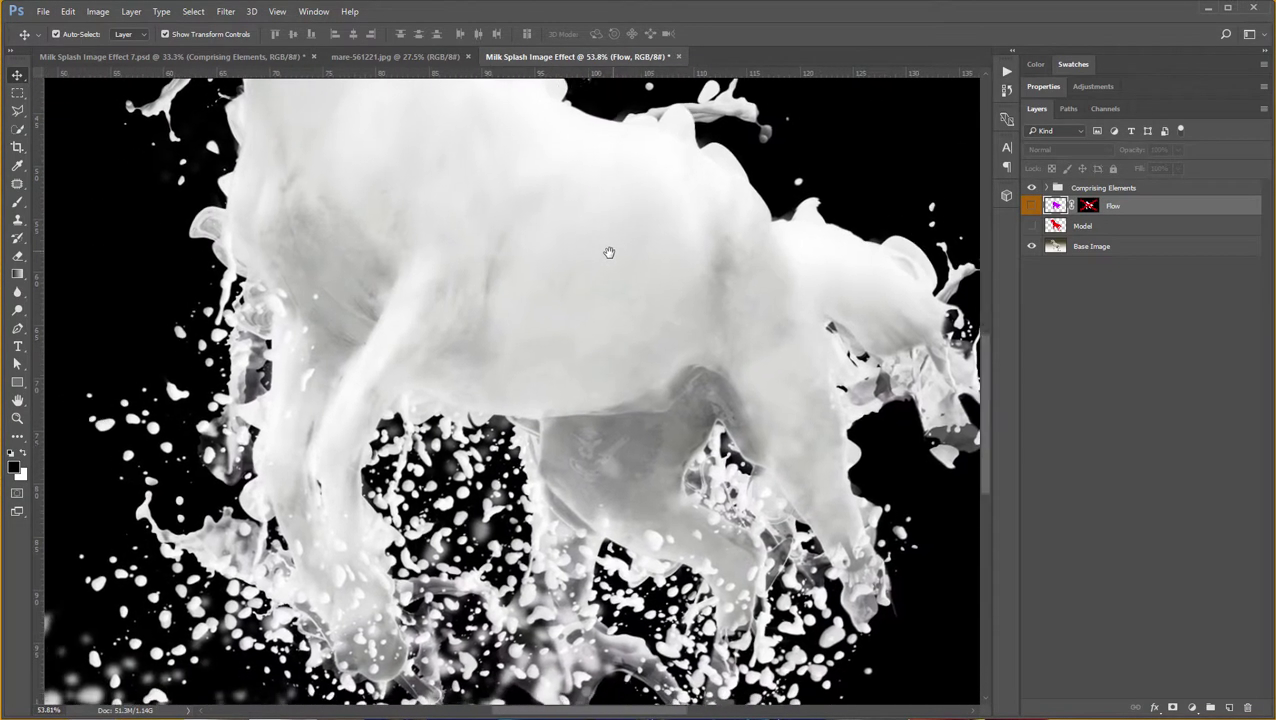
mouse_move(553, 303)
left_mouse_down()
mouse_move(567, 285)
mouse_move(558, 390)
mouse_move(535, 403)
mouse_move(513, 347)
mouse_move(632, 373)
mouse_move(607, 373)
mouse_move(584, 271)
mouse_move(521, 350)
mouse_move(581, 456)
mouse_move(555, 450)
mouse_move(527, 410)
mouse_move(558, 319)
left_mouse_up()
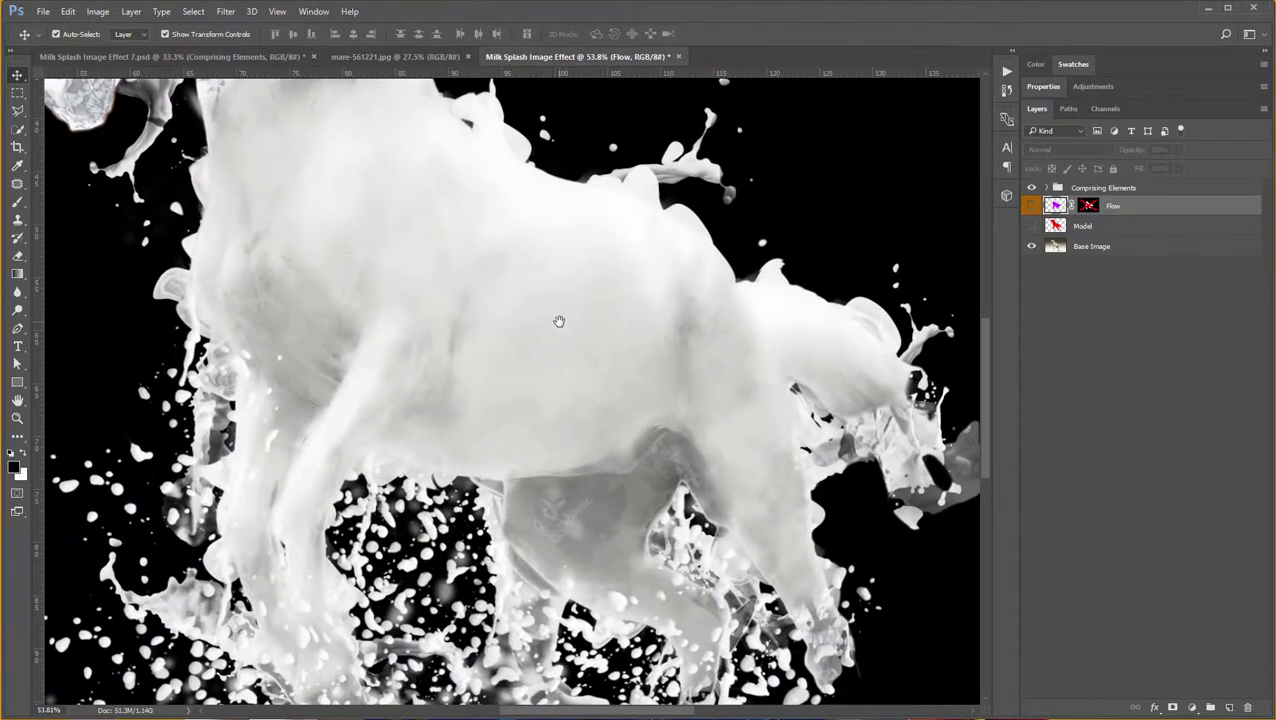
scroll(536, 341, "down", 6)
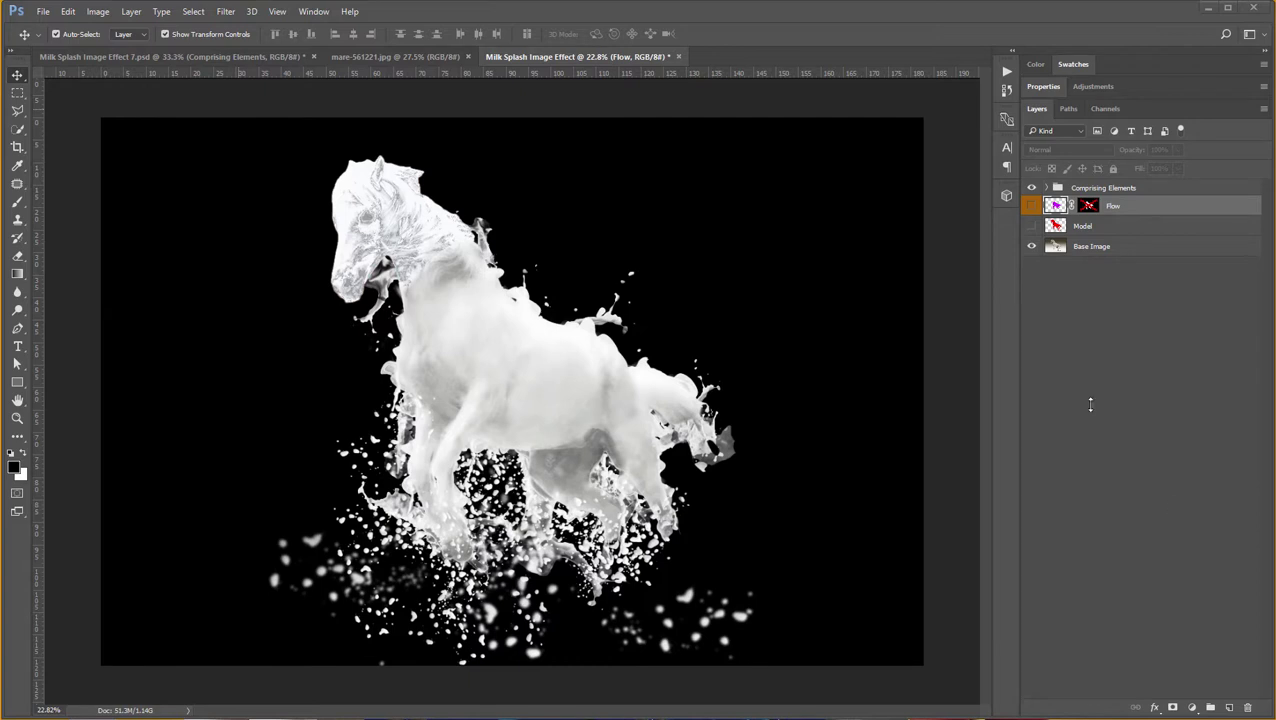
- Briefly bring up Character settings, then reopen the Milk Photography Image Effect CC actions list
left_click(1006, 149)
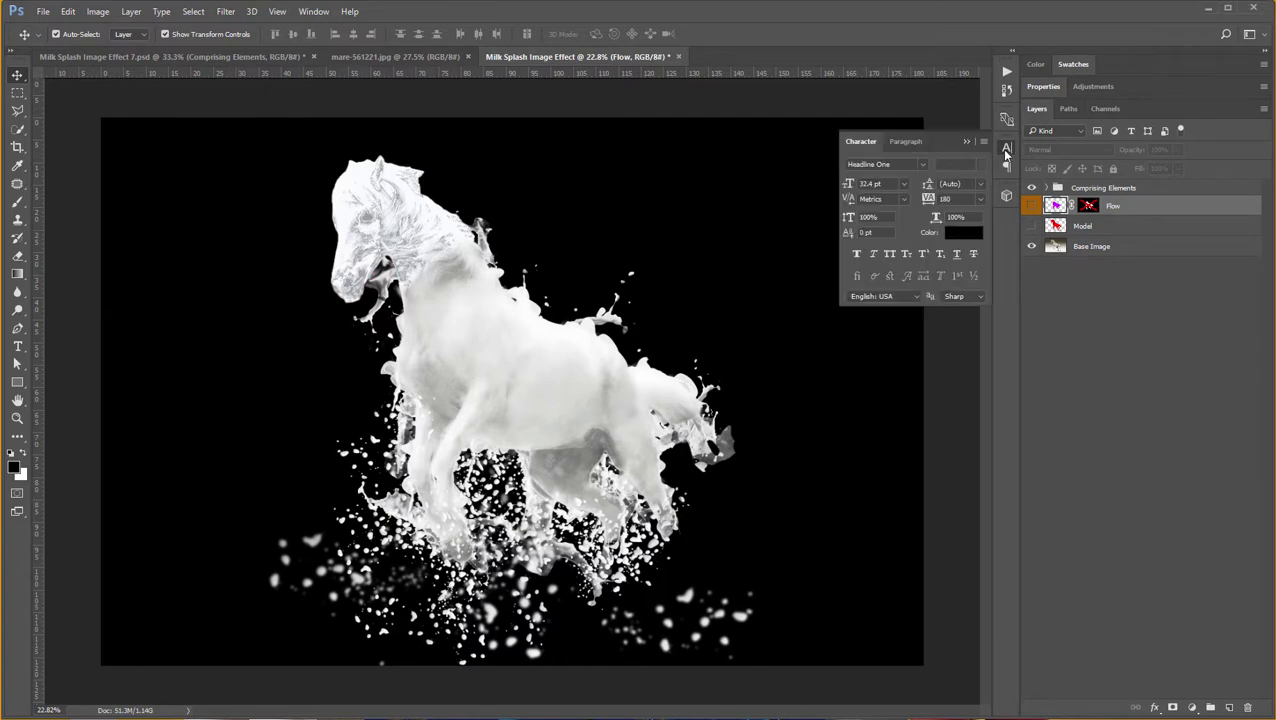
left_click(1006, 76)
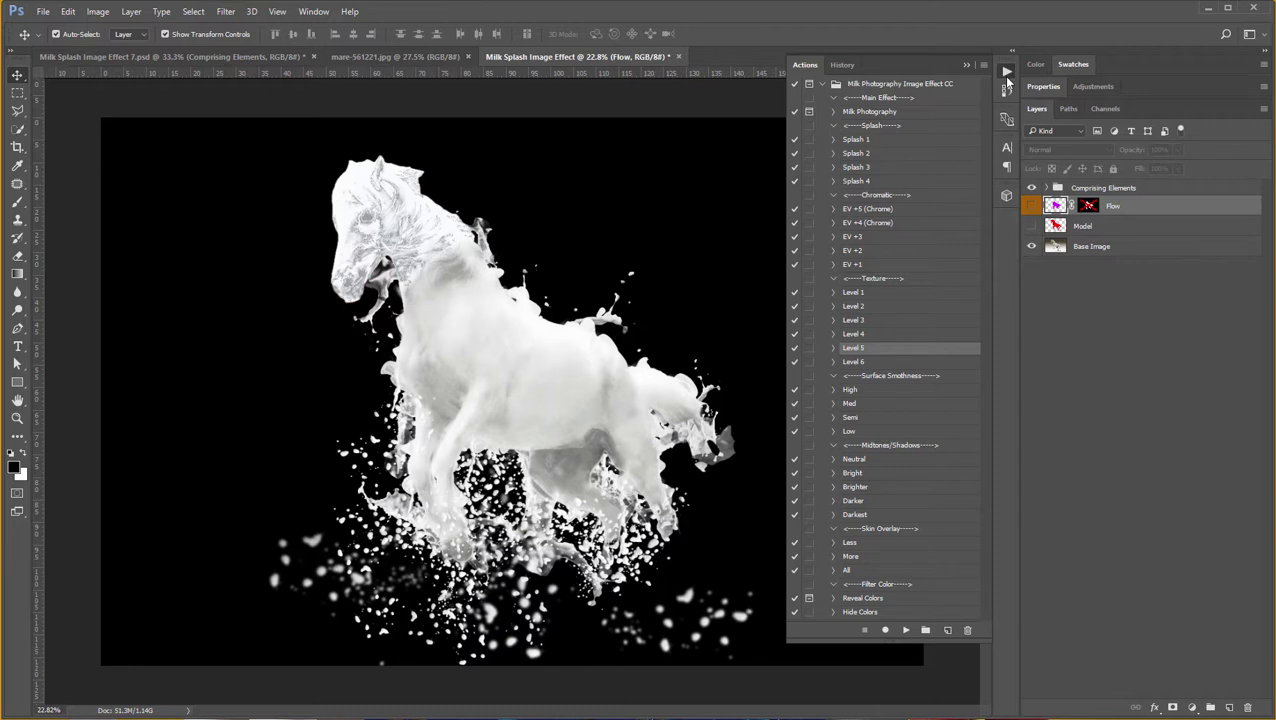
- Select every action from Splash through Hide Colors, then expand the Comprising Elements layer group
left_click(900, 127)
left_click(890, 613, "shift")
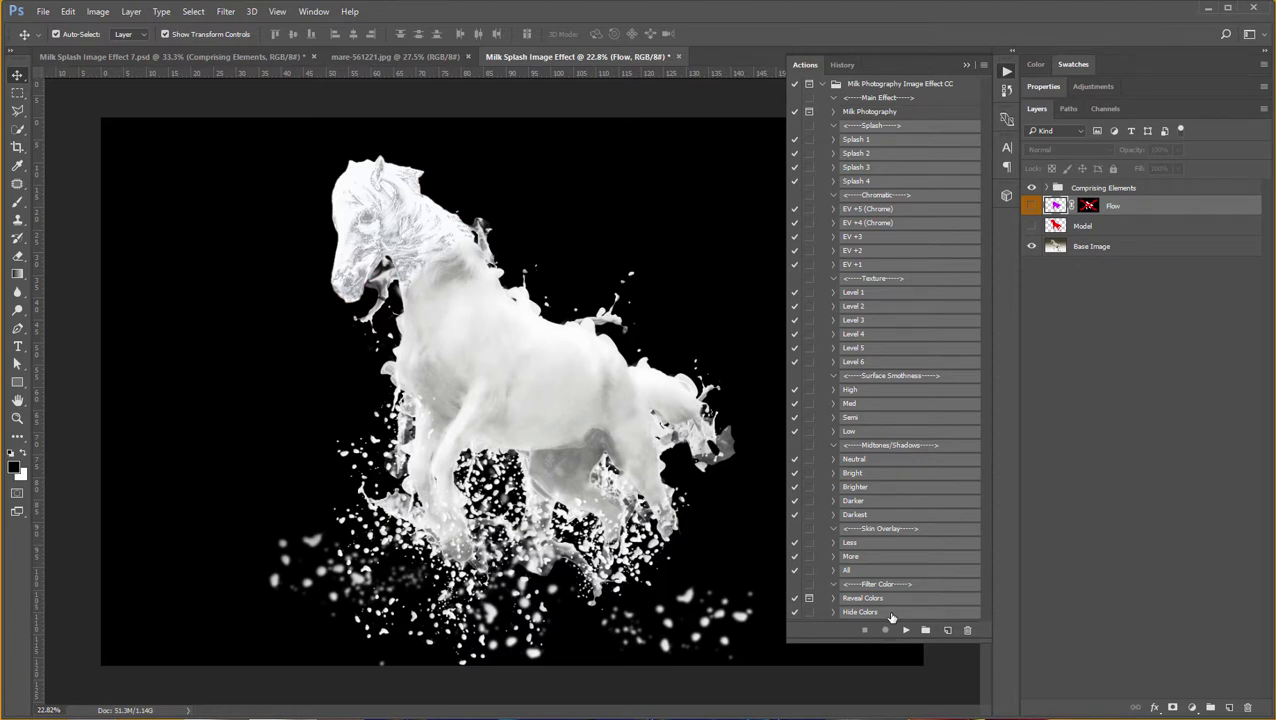
left_click(1046, 188)
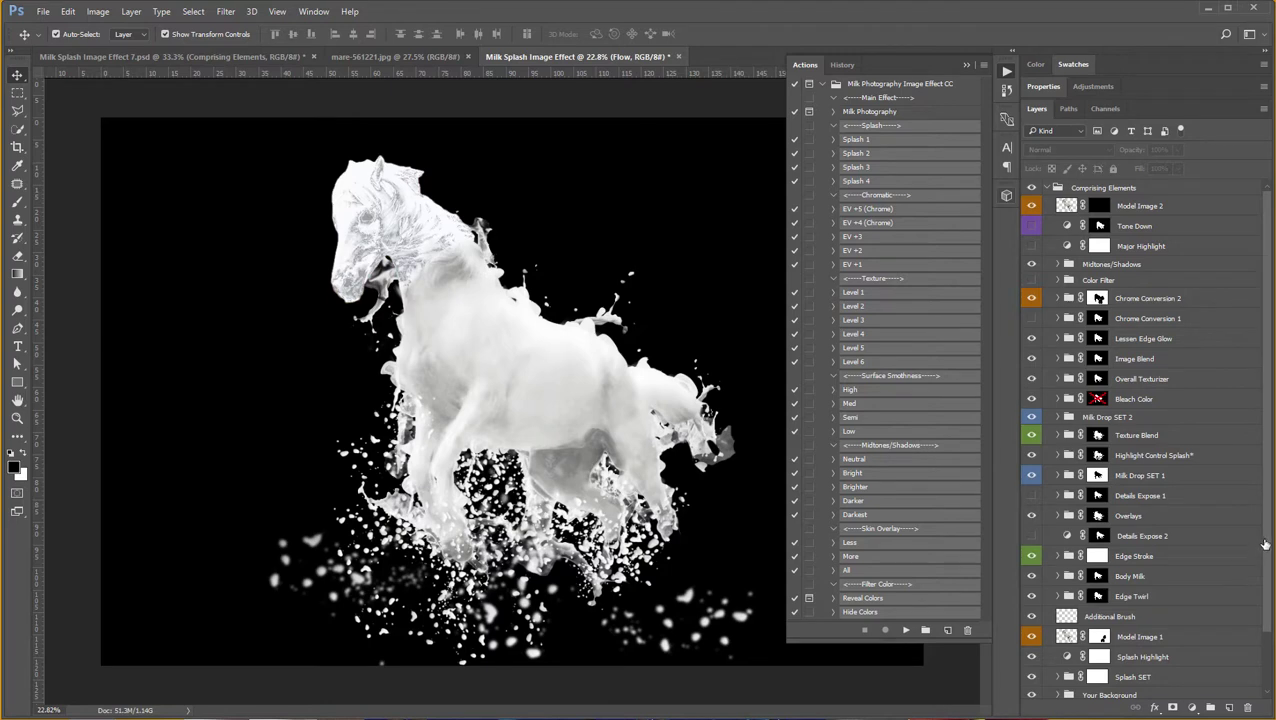
scroll(1263, 558, "down", 1)
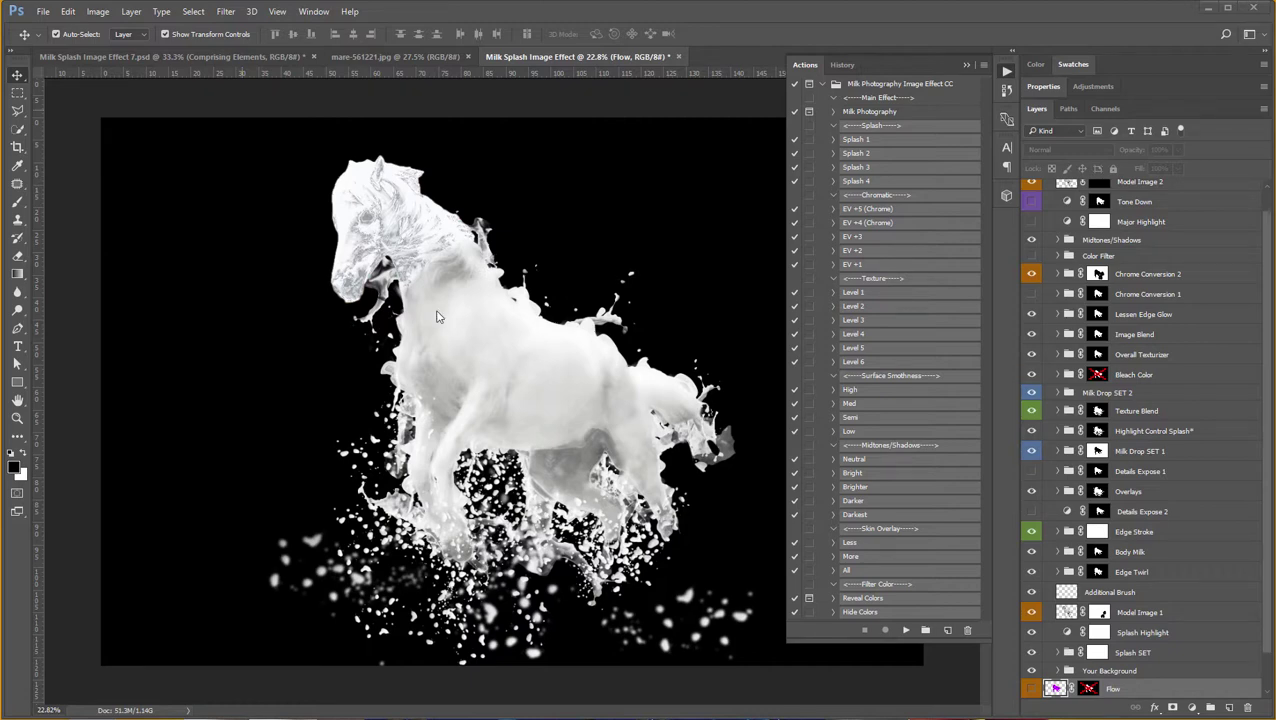
- Check the angel milk-splash document's image size and leave it unchanged
left_click(227, 57)
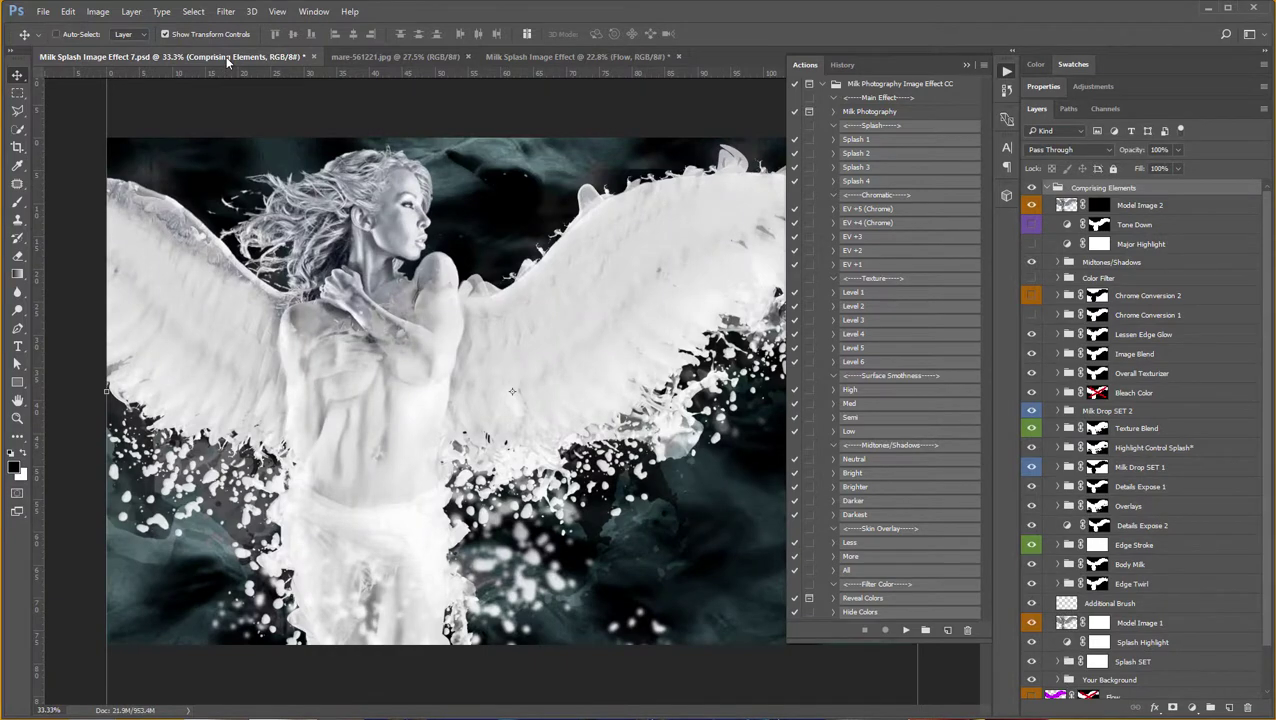
key("ctrl+alt+i")
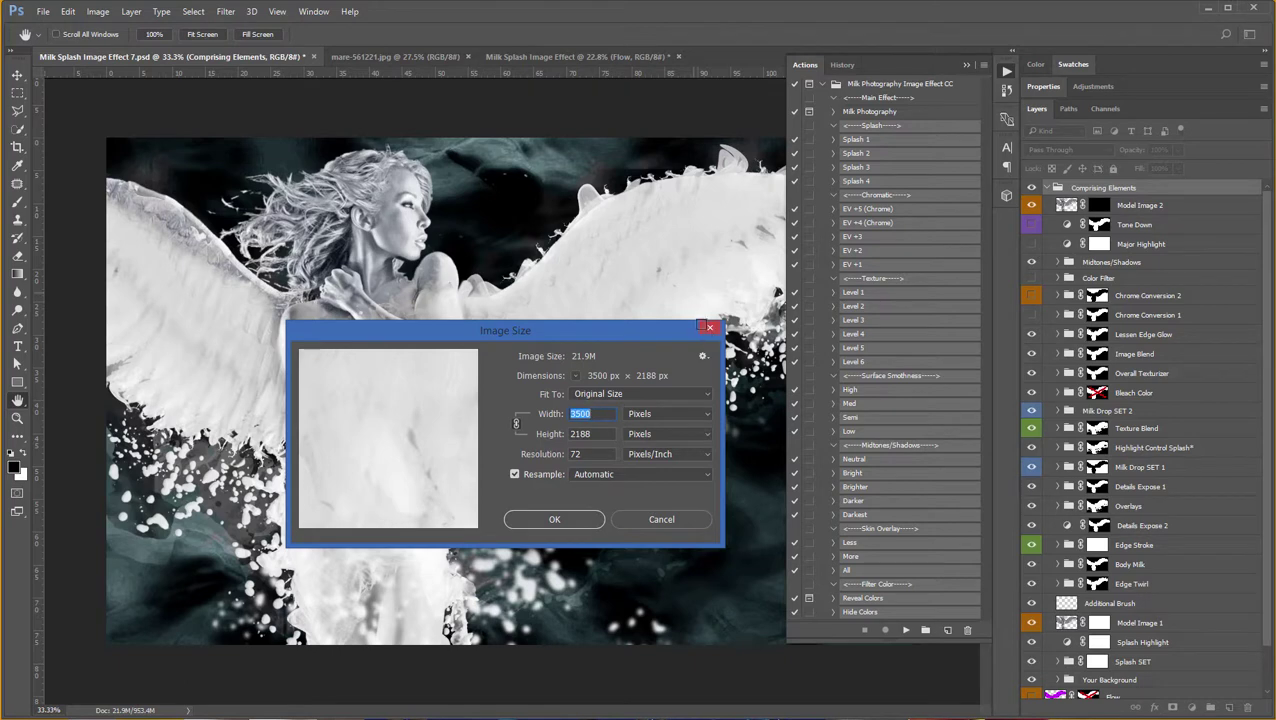
left_click(710, 330)
- Confirm the horse milk-splash document is 5184 × 3456 px without resizing it
left_click(548, 60)
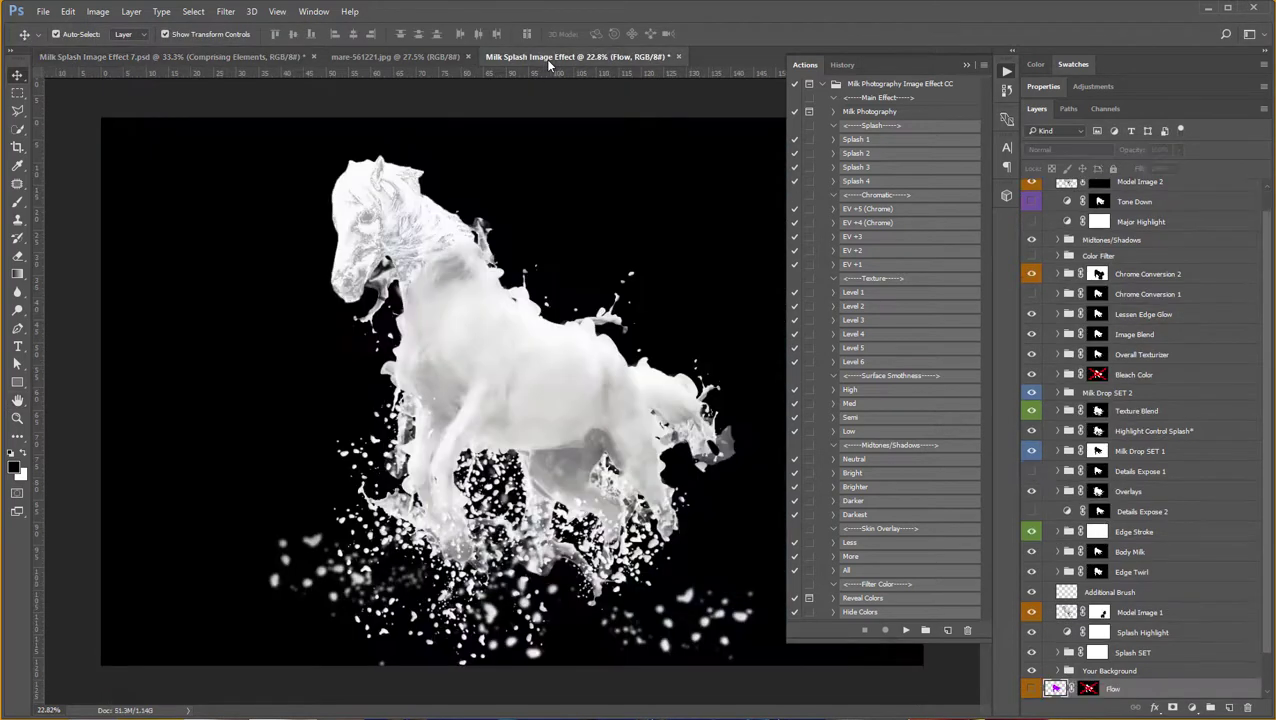
key("ctrl+alt+i")
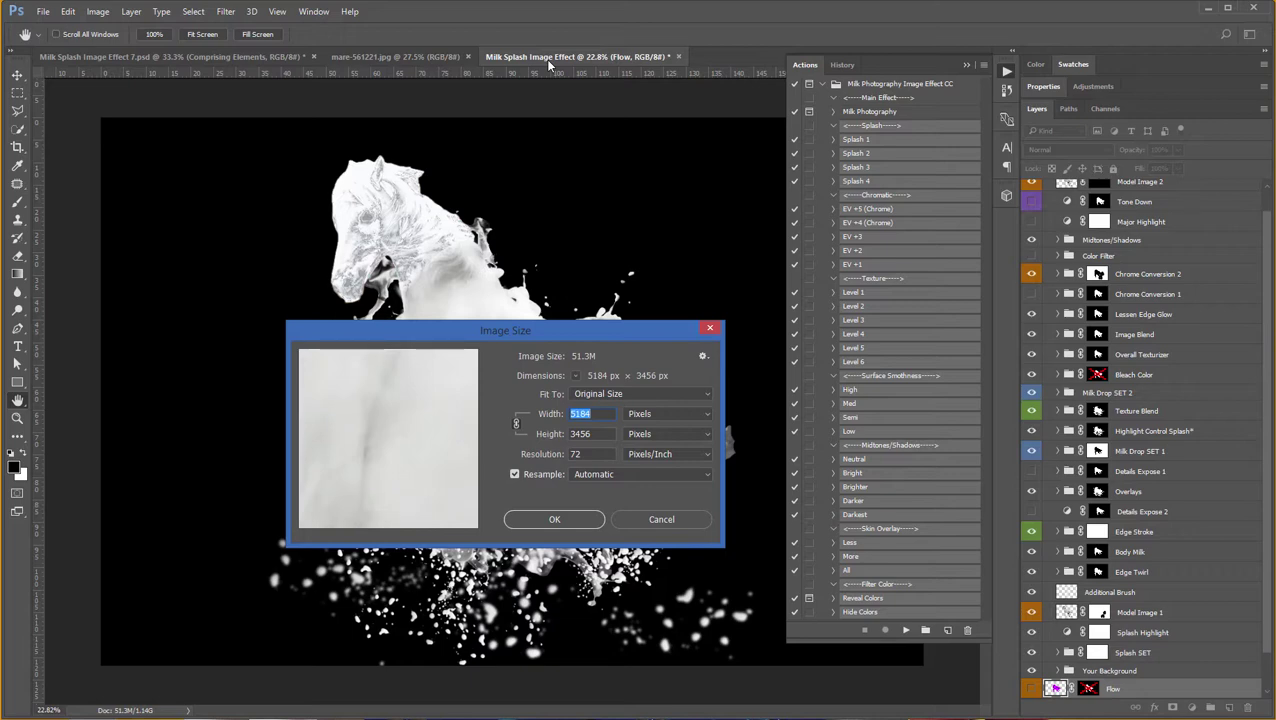
left_click(652, 516)
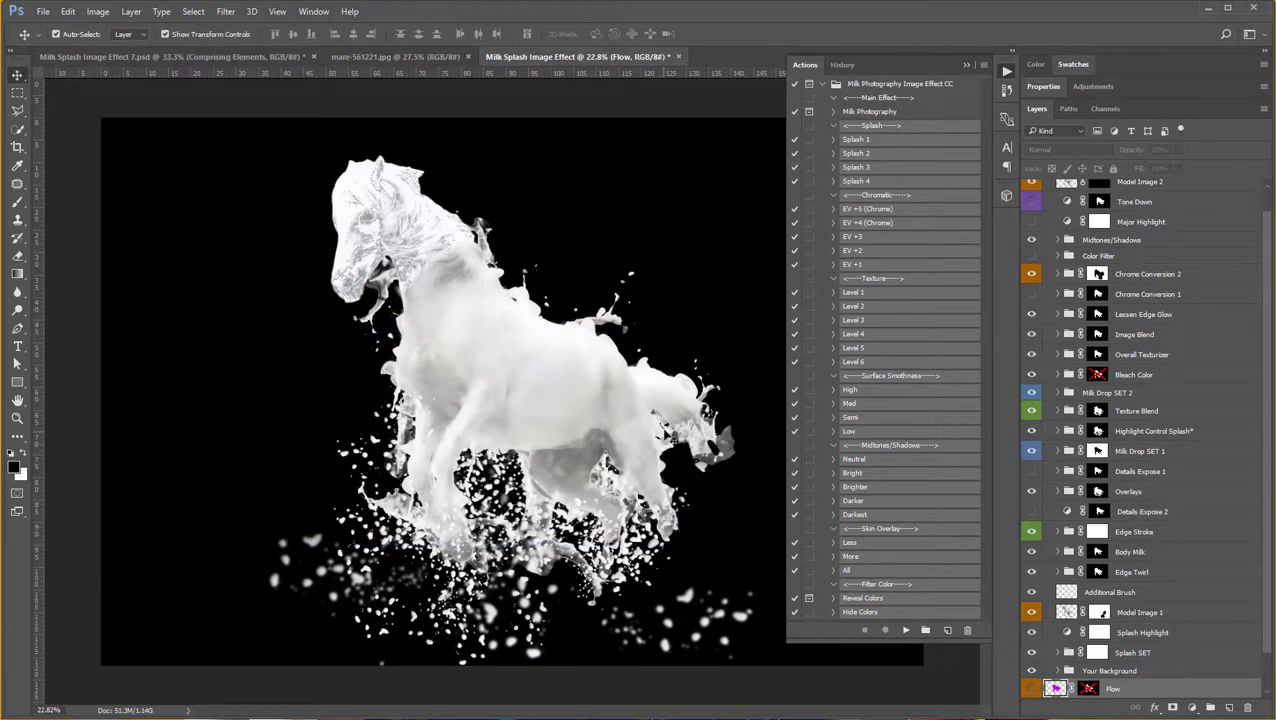